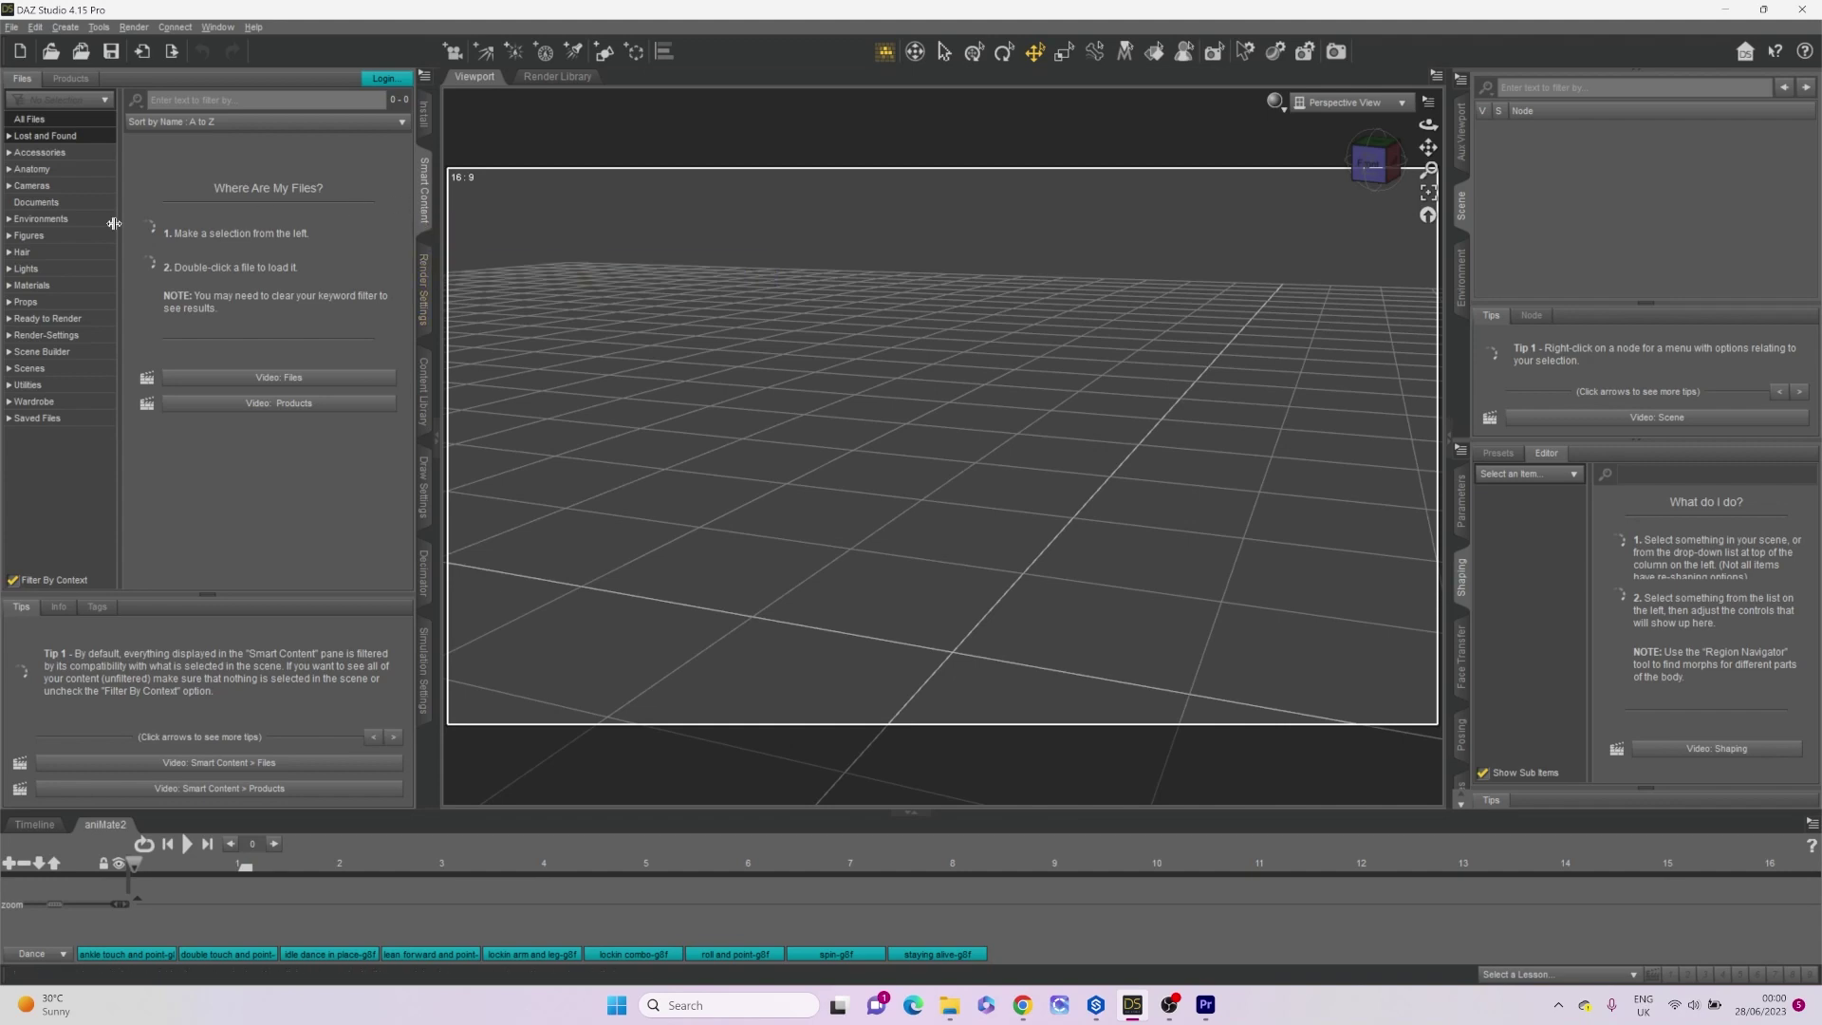
# Load the Genesis 8.1 Basic Female figure into the empty scene and show it from the front.
pyautogui.click(21, 237)
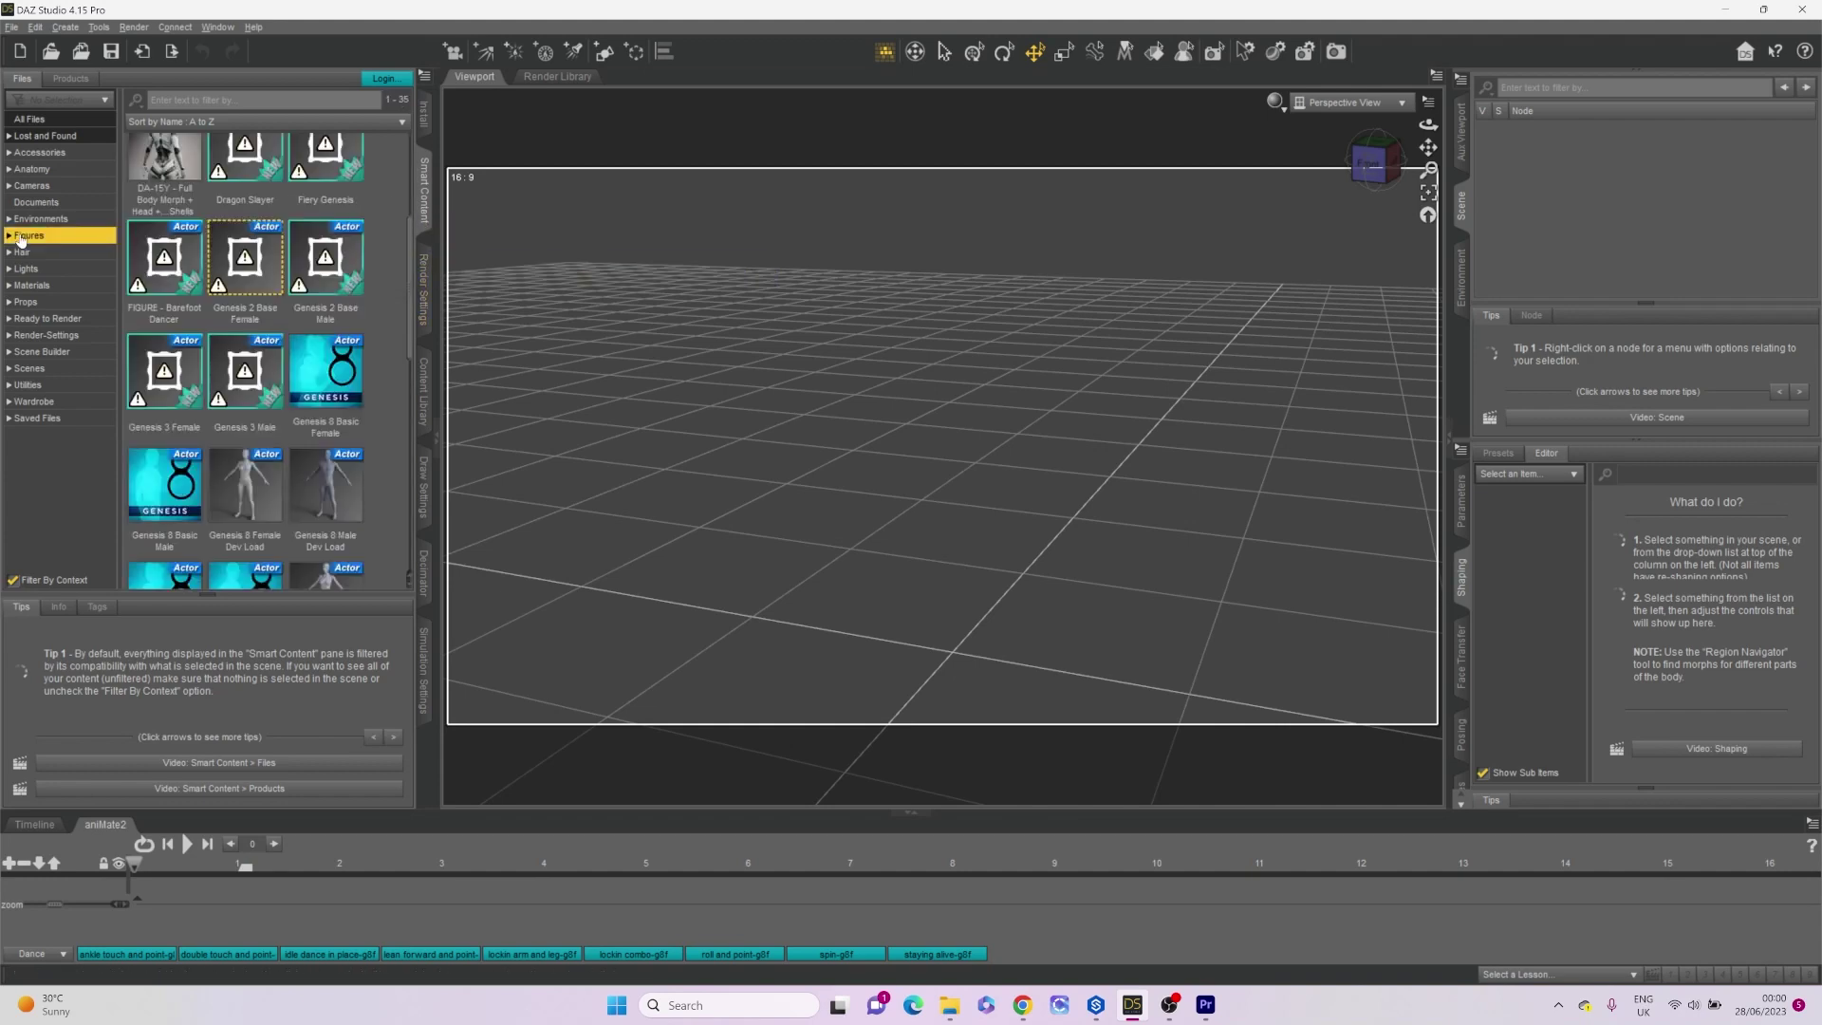
pyautogui.scroll(-4, 297, 335)
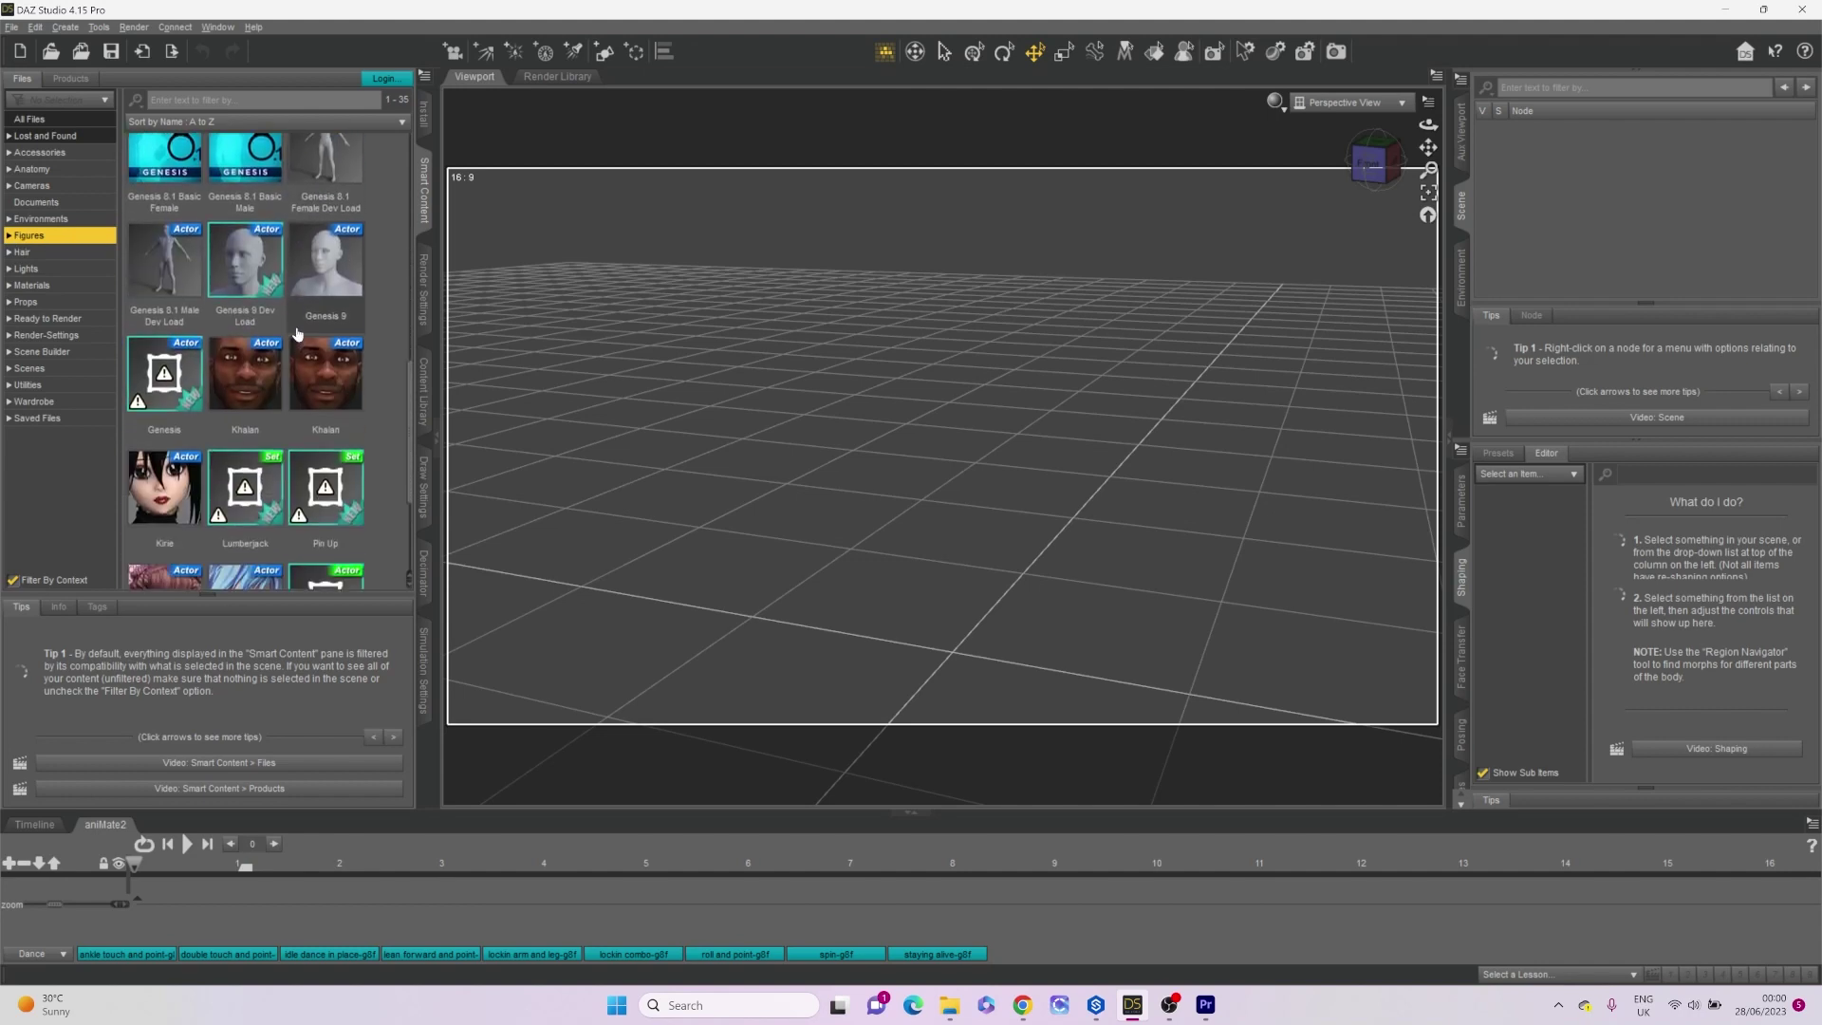
pyautogui.doubleClick(157, 151)
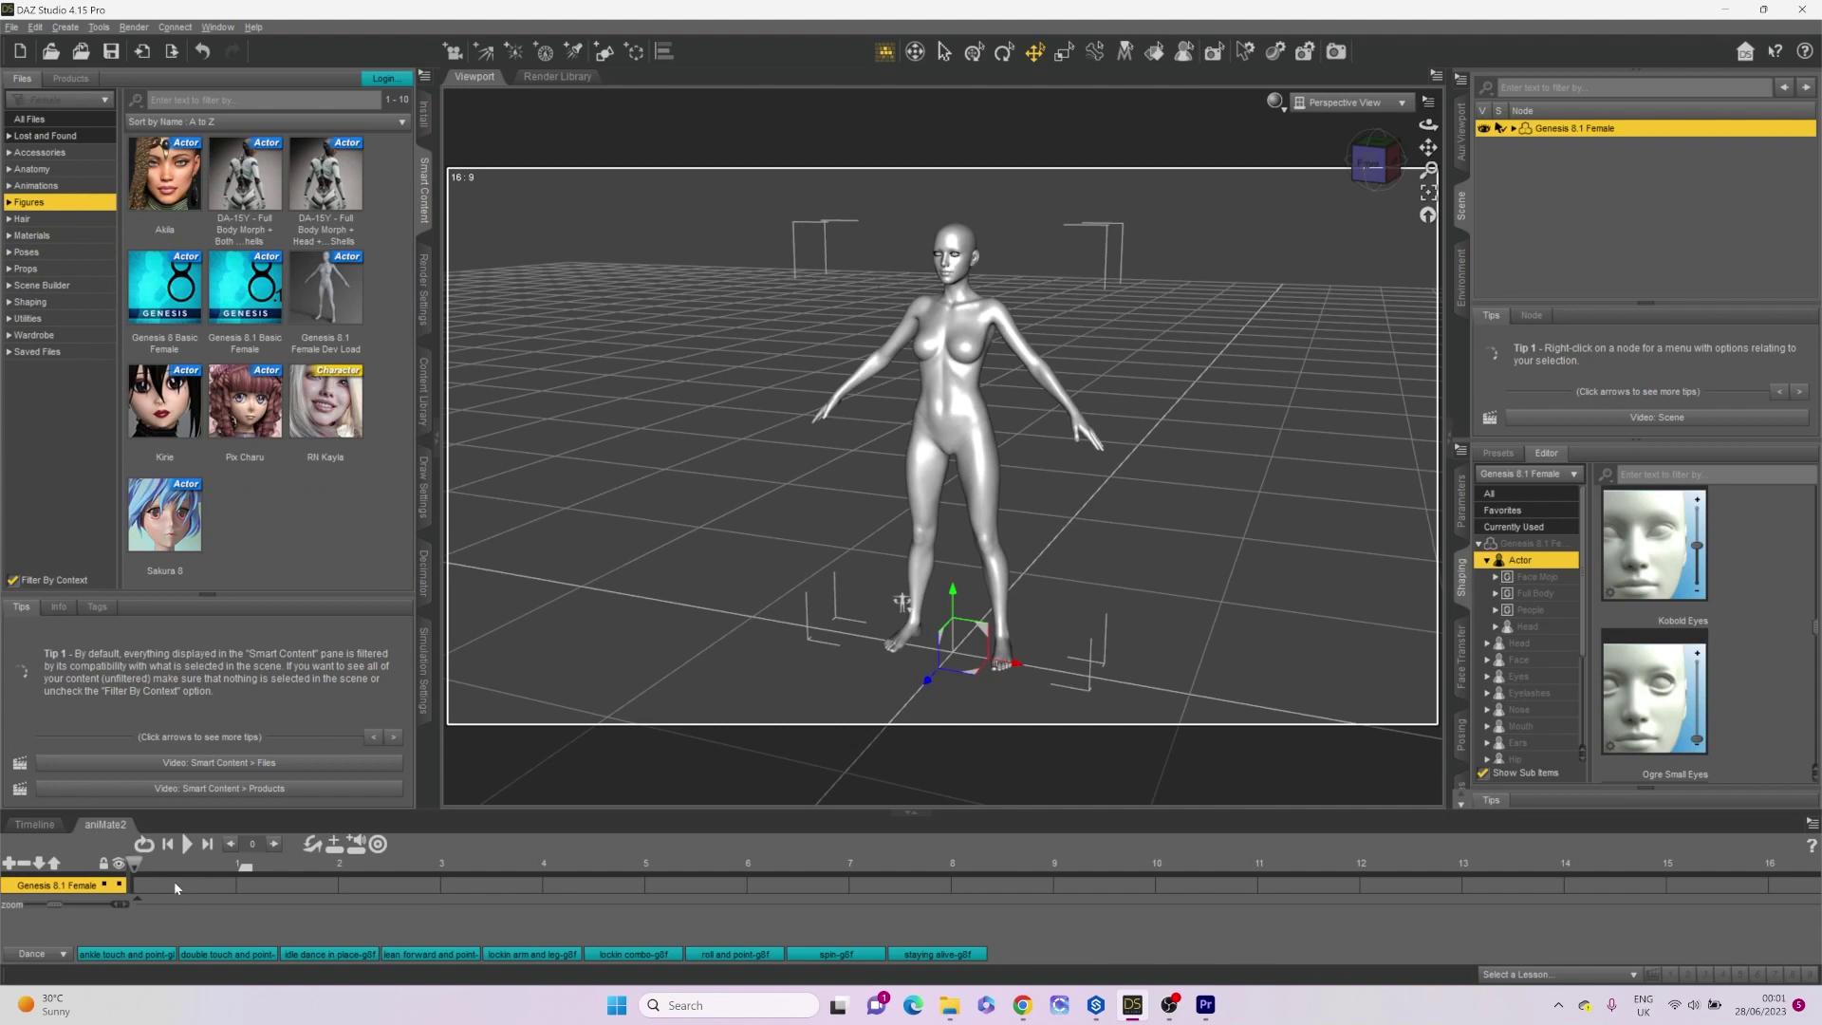
pyautogui.rightClick(947, 399)
pyautogui.click(1154, 303)
pyautogui.click(1368, 163)
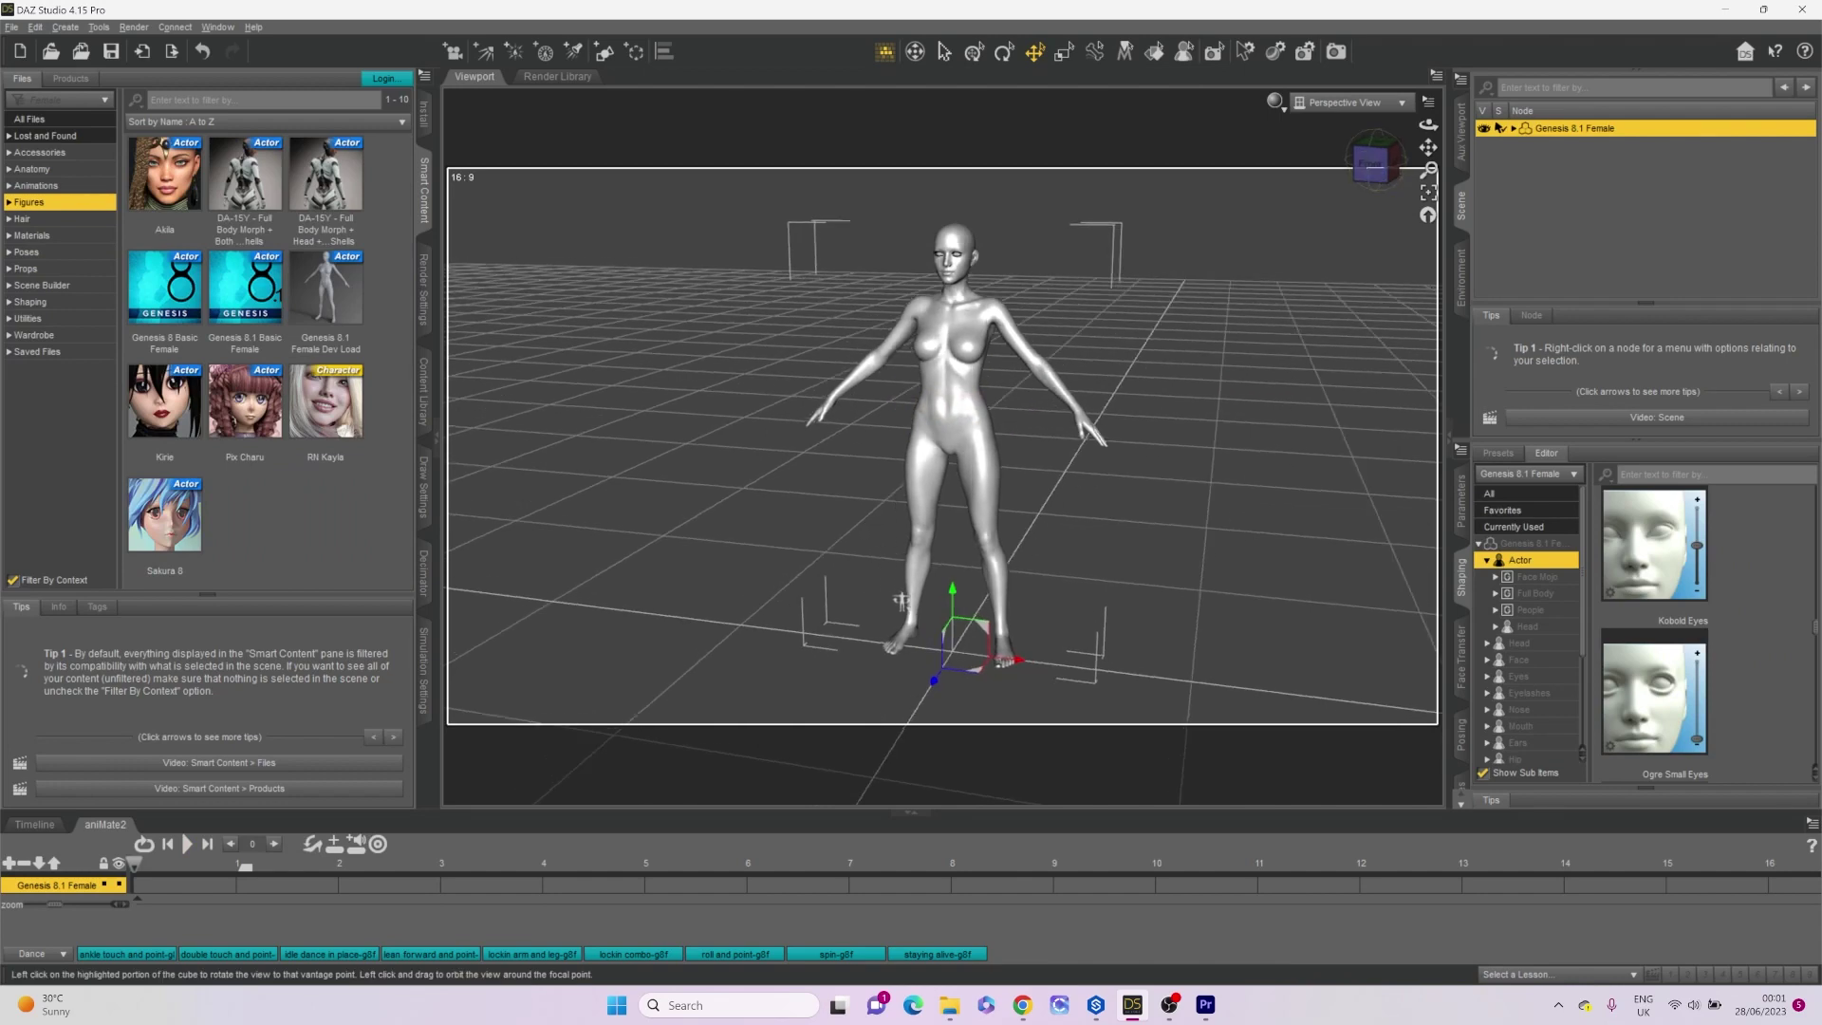
# Add an empty 1-second aniMate block with no properties at the start of the figure's track and place the playhead at its end.
pyautogui.rightClick(156, 886)
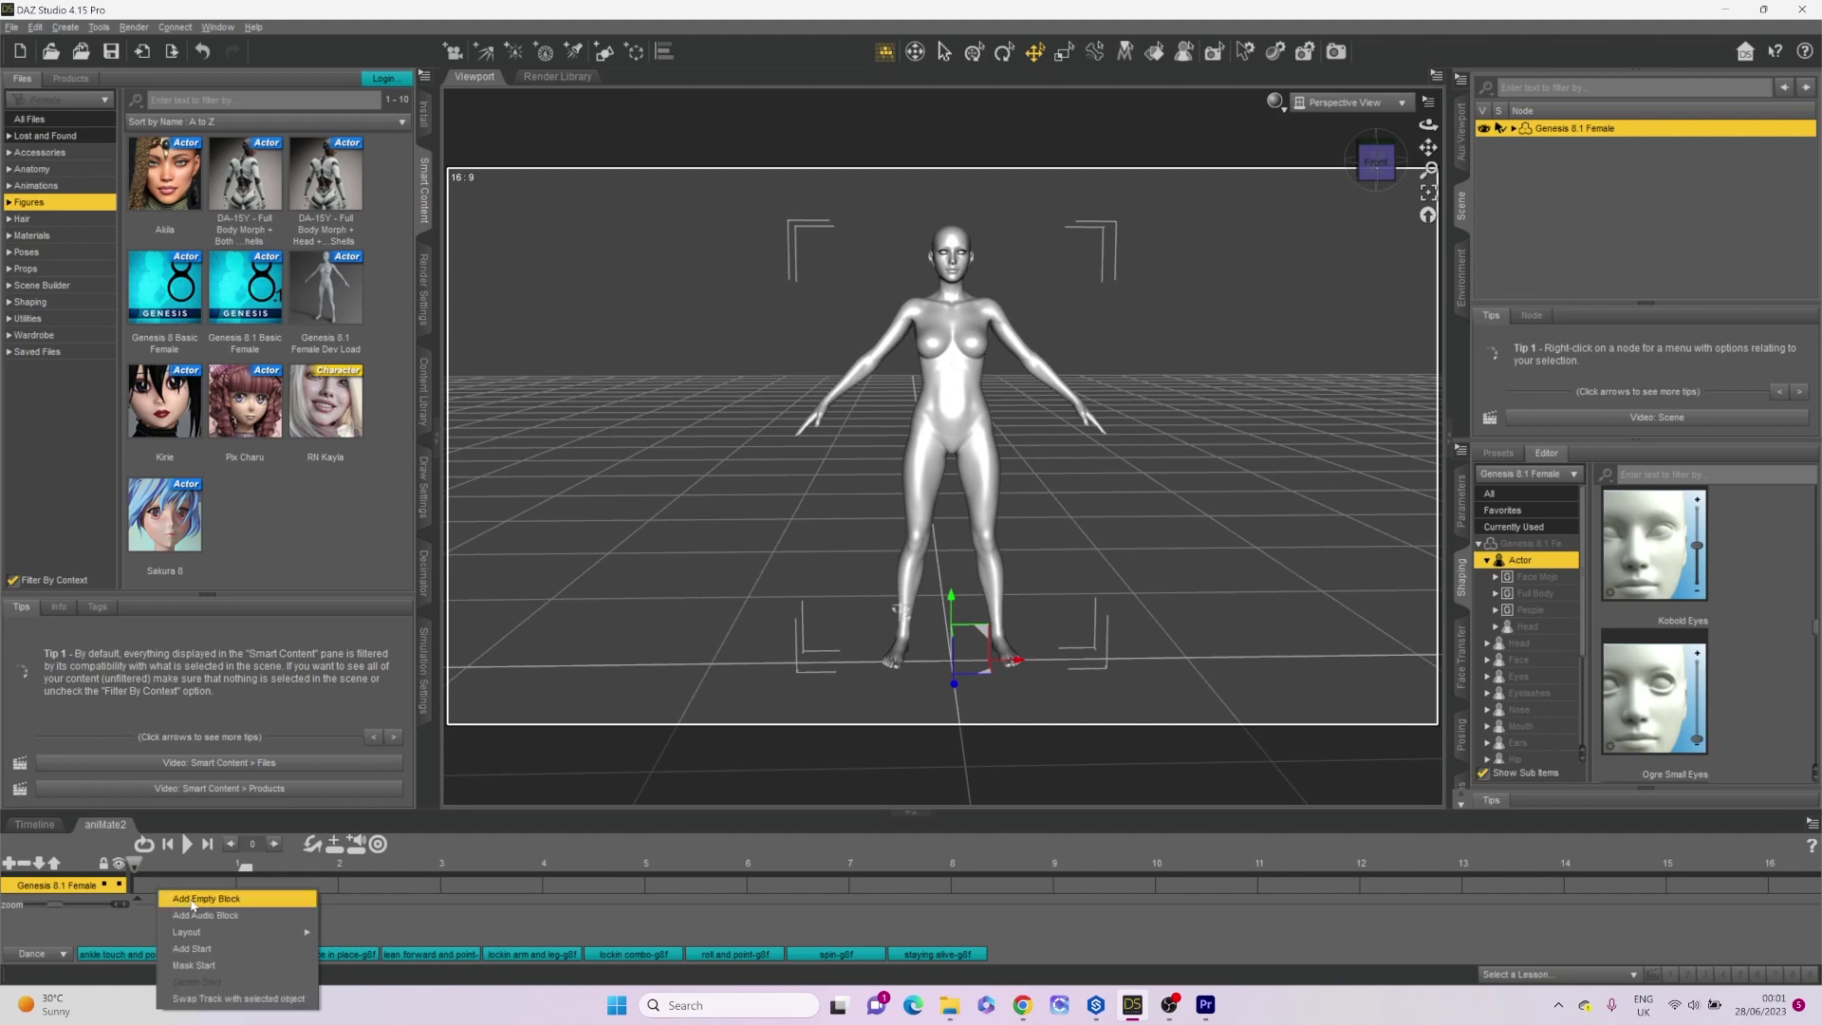
pyautogui.click(190, 898)
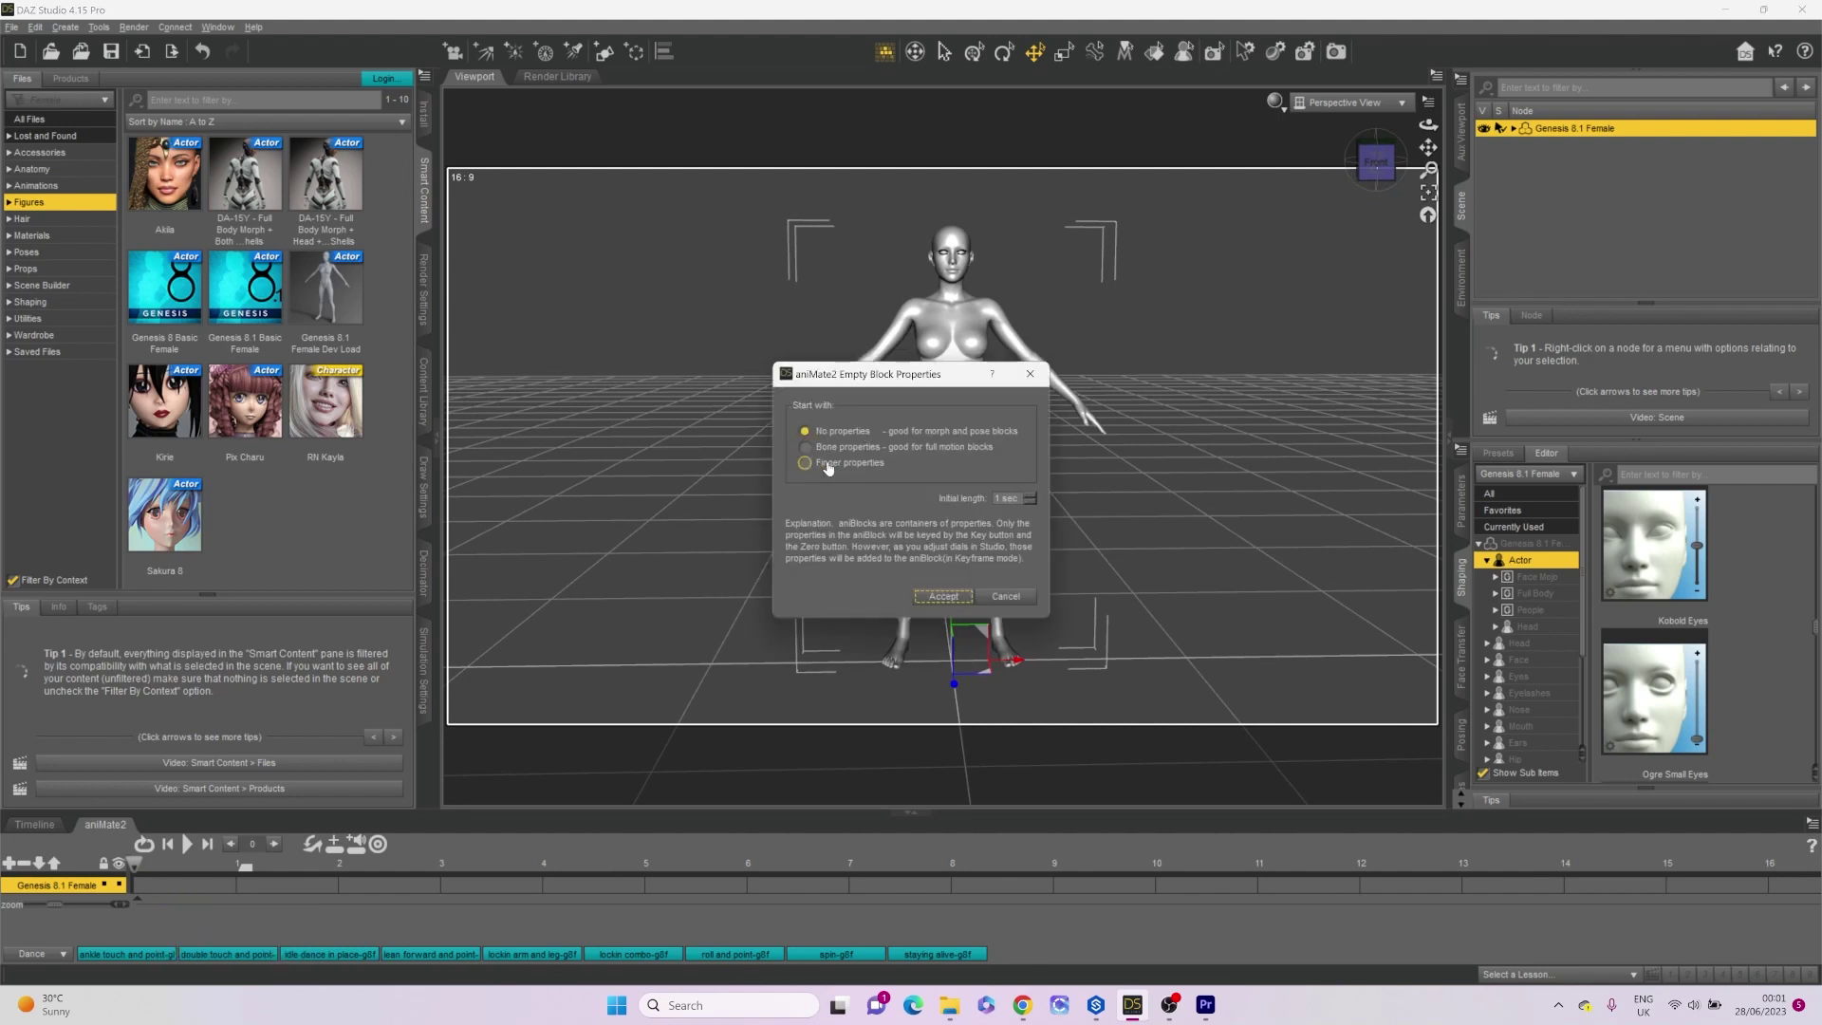
pyautogui.click(933, 596)
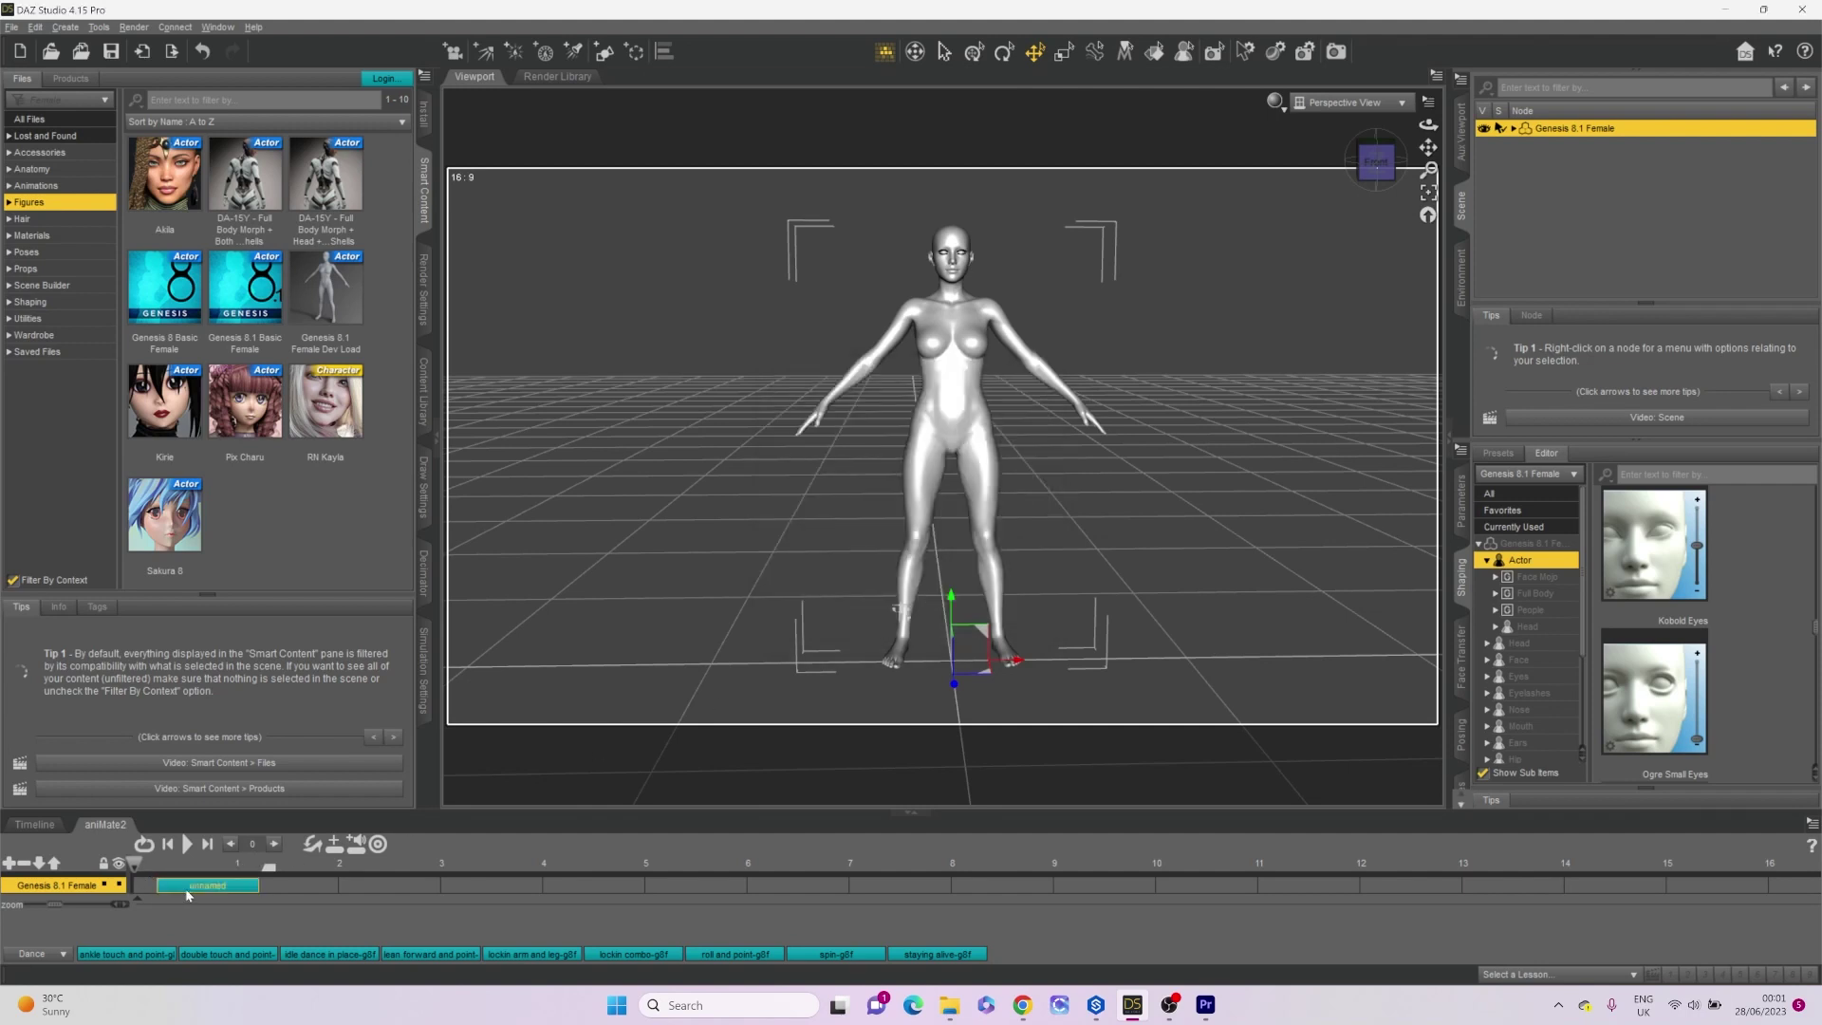
pyautogui.moveTo(168, 884)
pyautogui.mouseDown()
pyautogui.moveTo(145, 878)
pyautogui.moveTo(237, 863)
pyautogui.mouseUp()
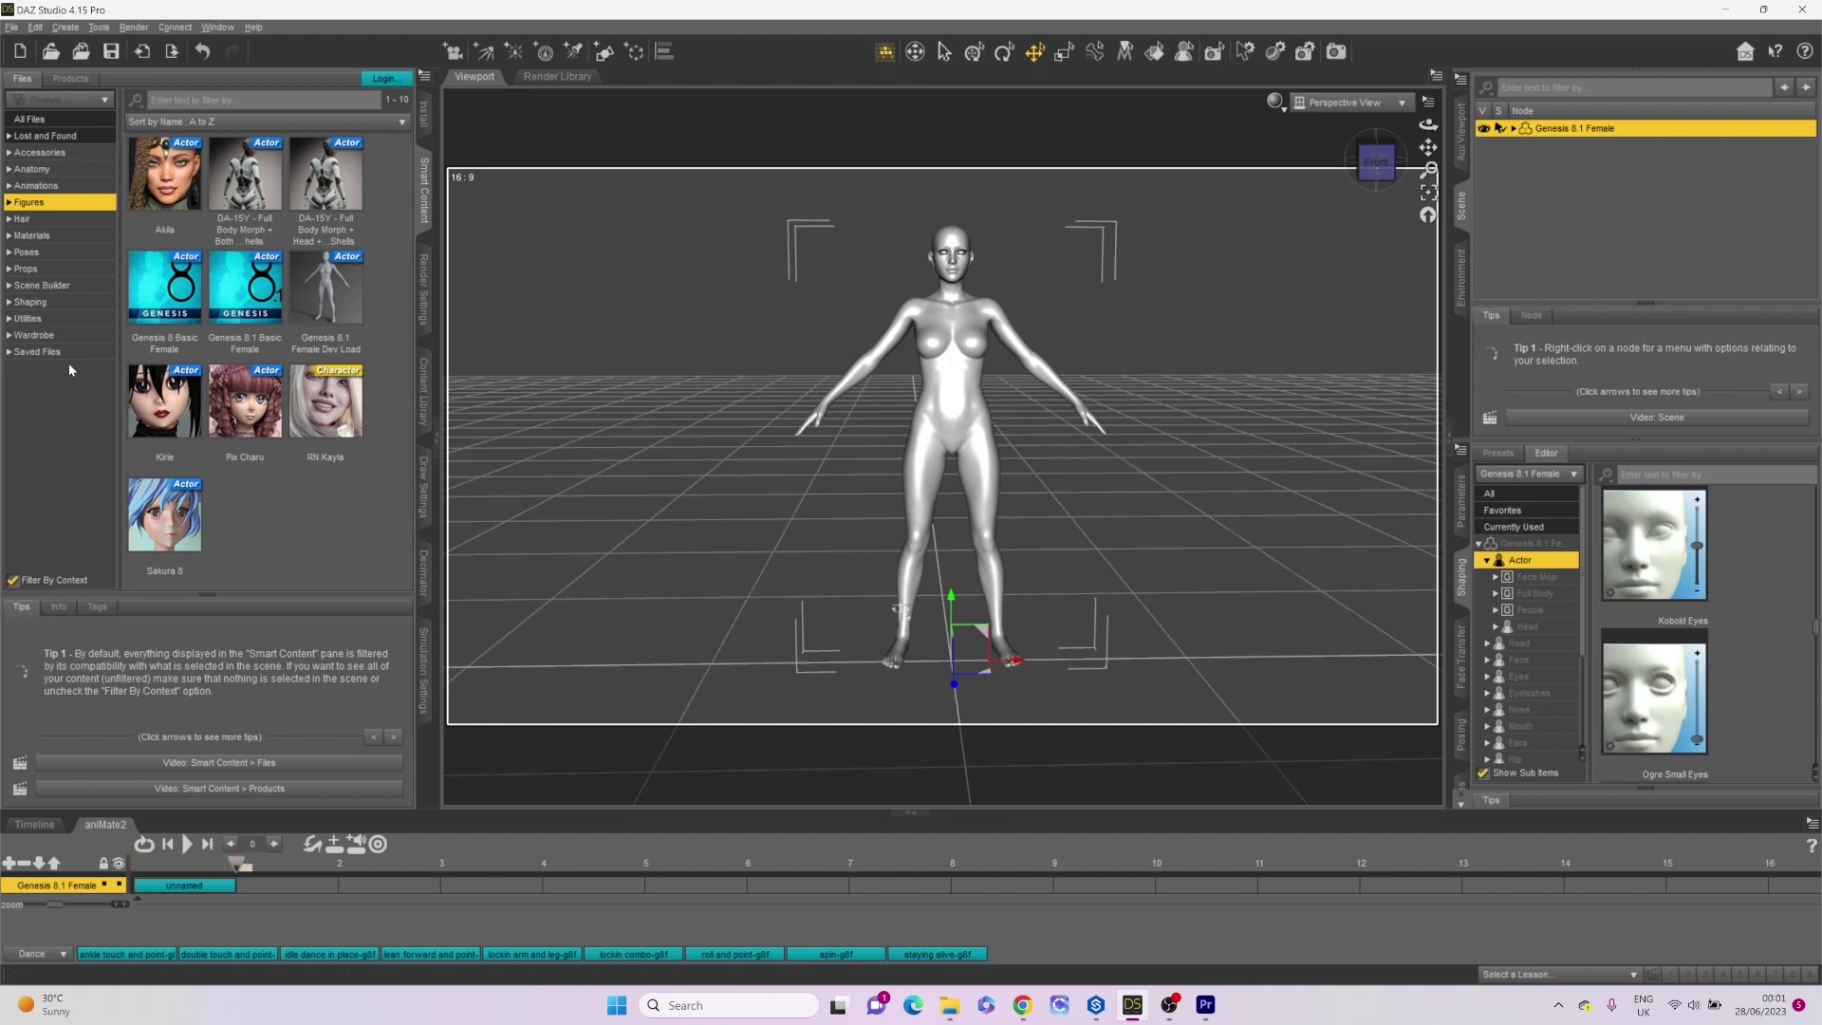
# Append the HHW Body M animation after the empty block and extend it until the track ends at about 5.8 seconds.
pyautogui.click(55, 186)
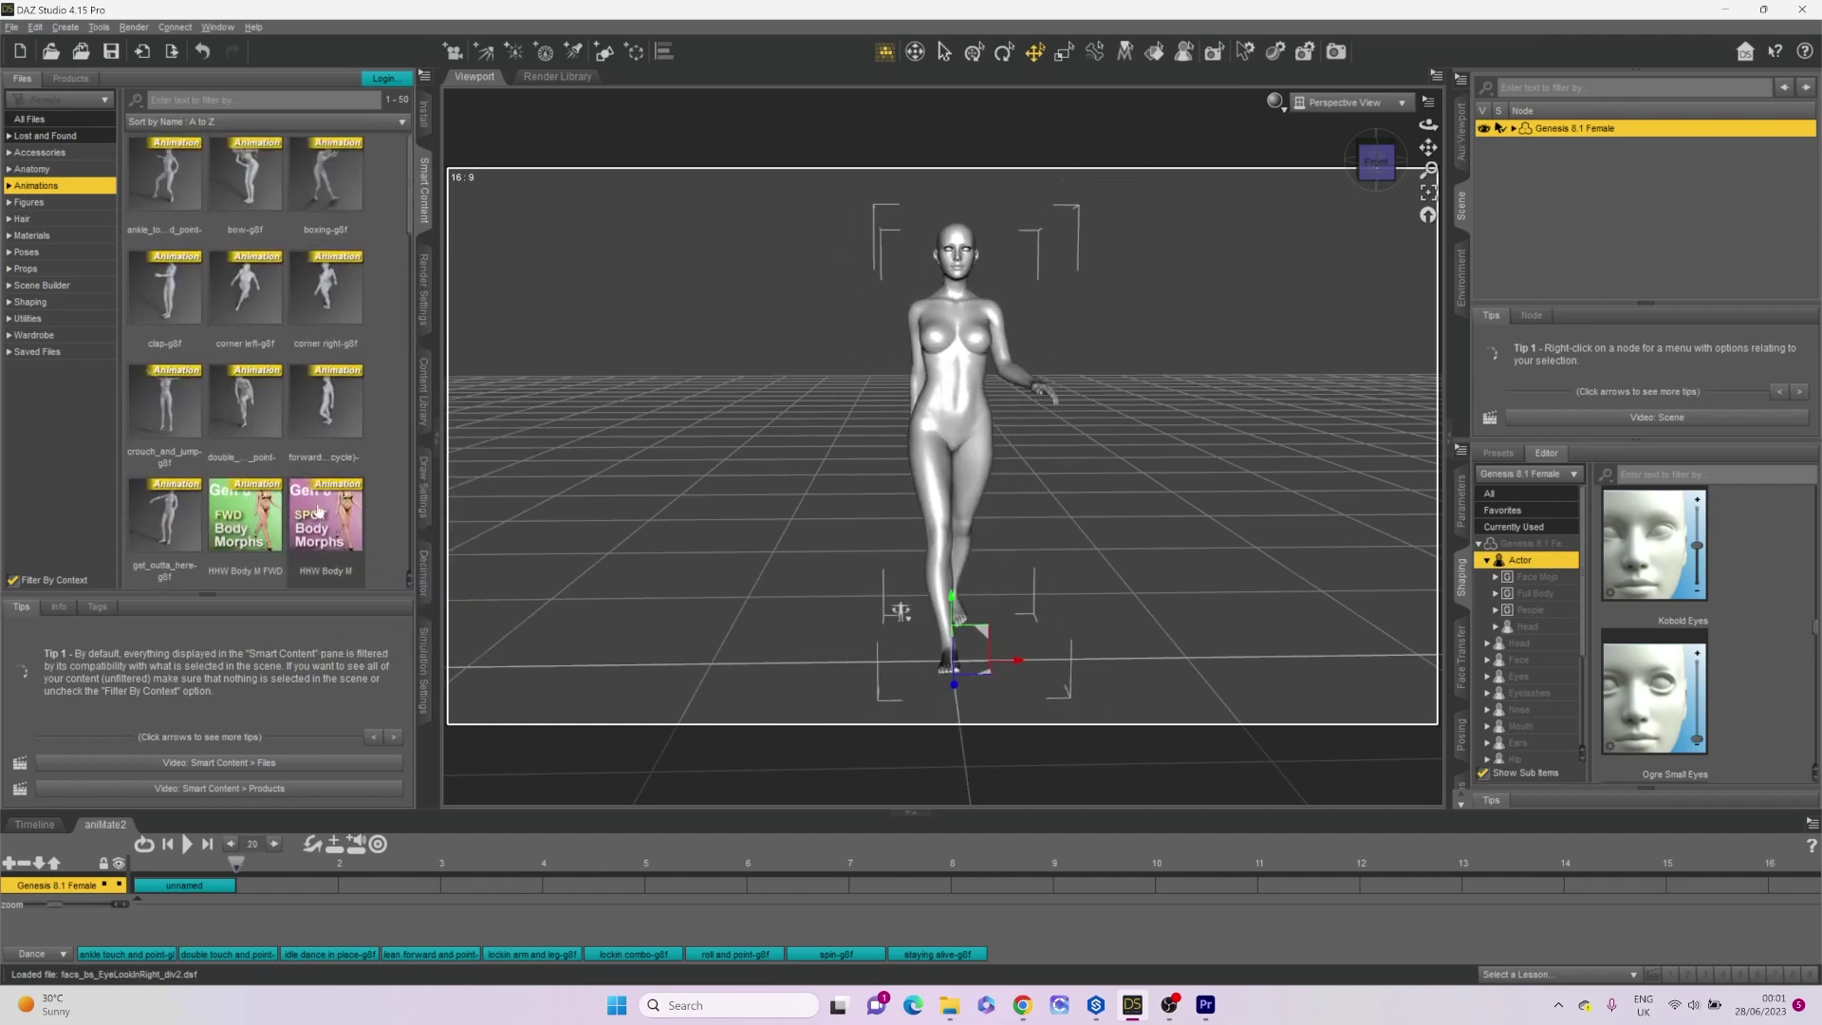
pyautogui.click(319, 527)
pyautogui.moveTo(323, 528)
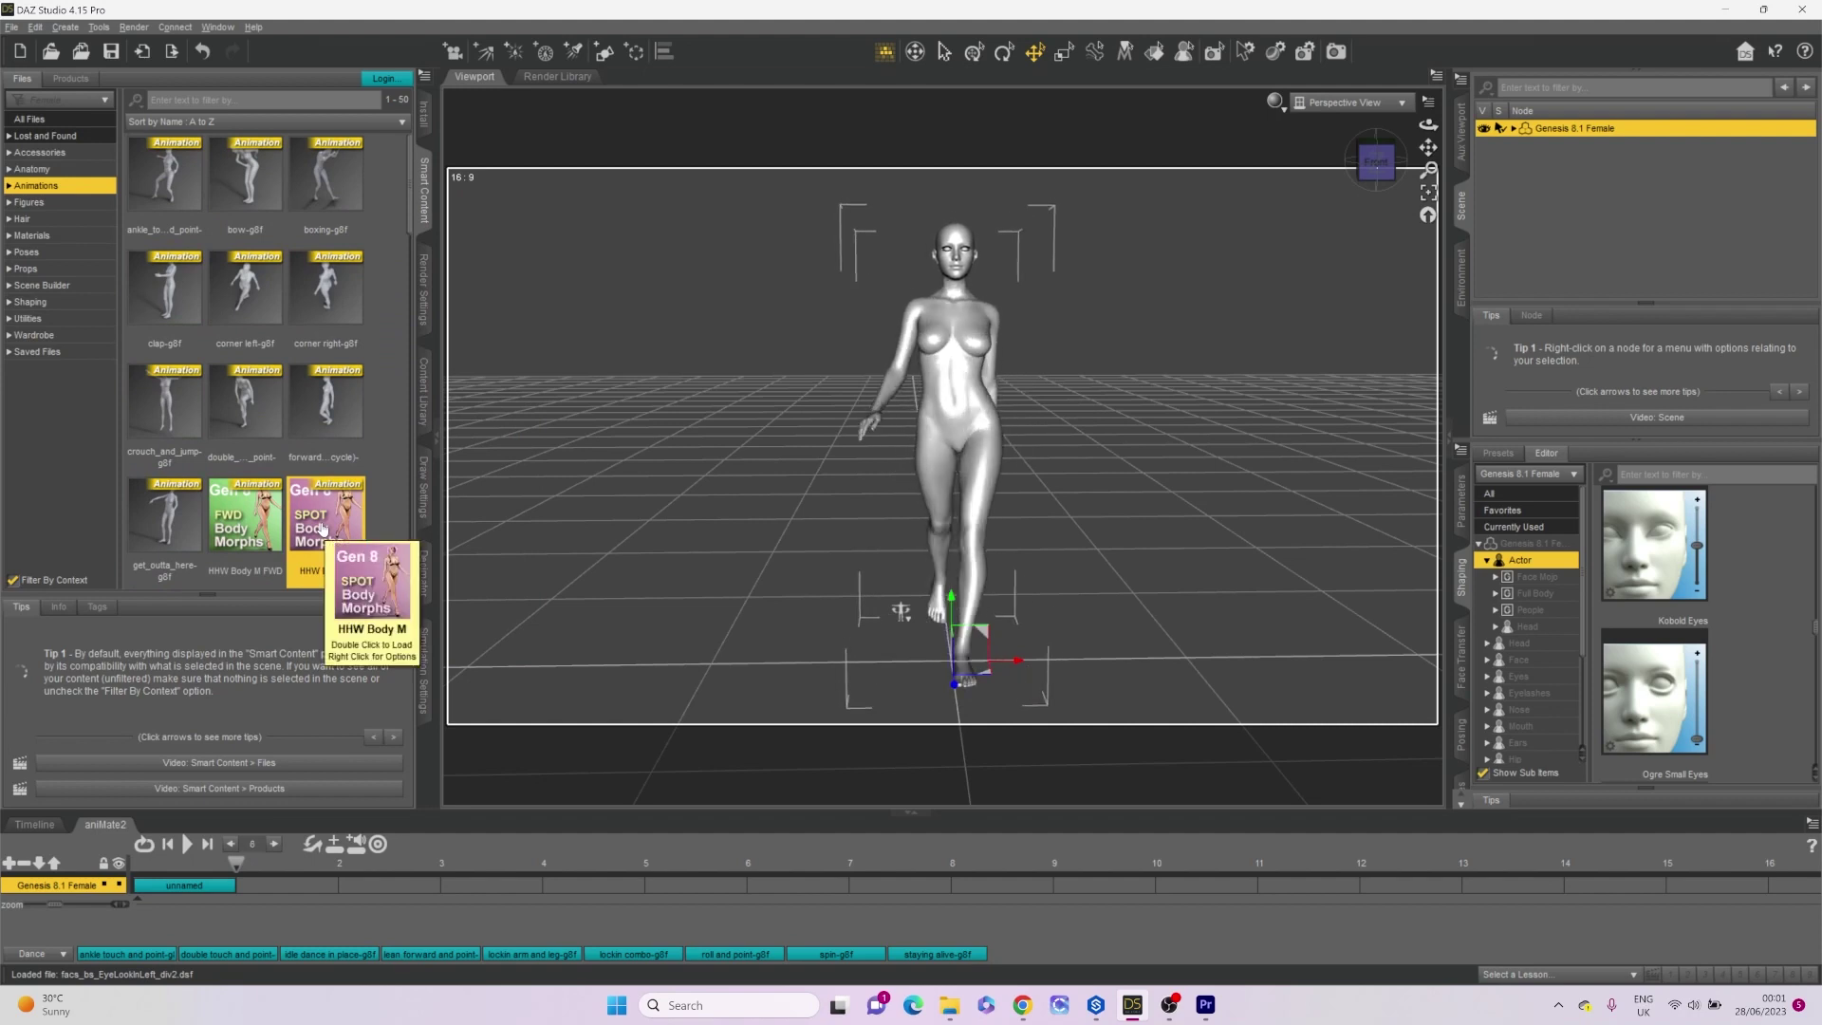
pyautogui.doubleClick(323, 528)
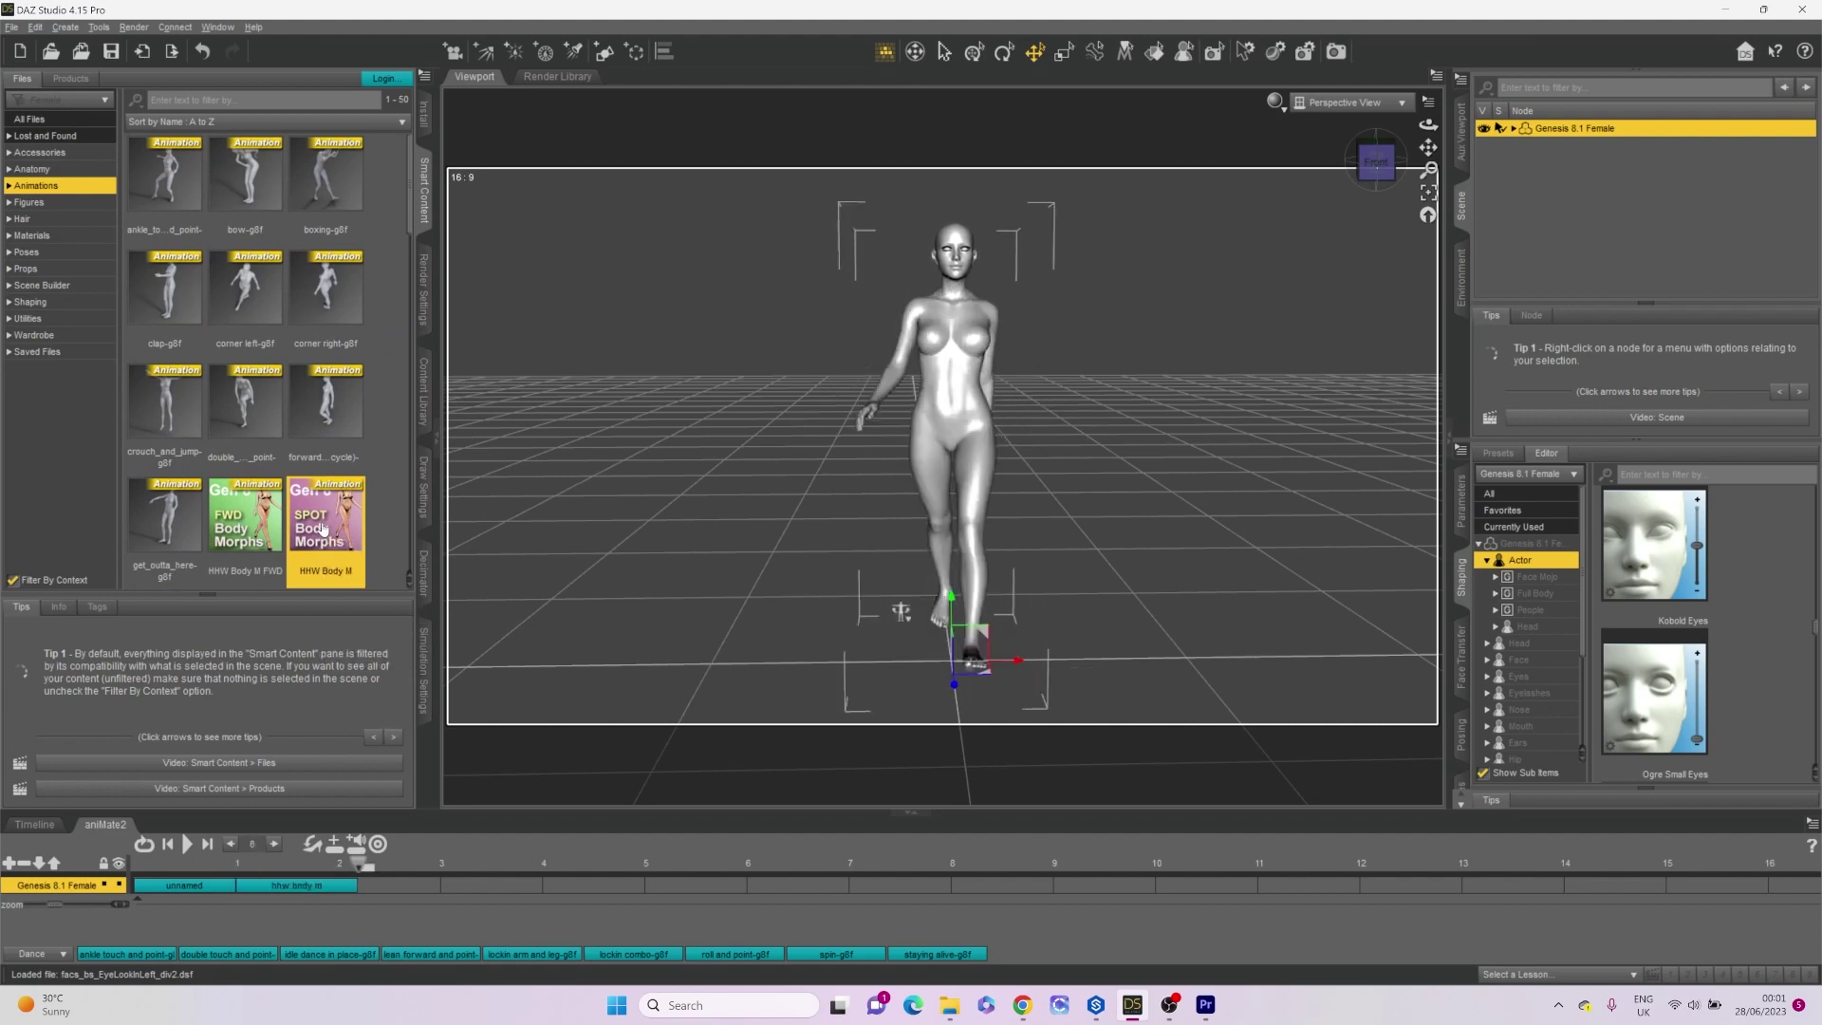
pyautogui.click(353, 887)
pyautogui.moveTo(356, 887); pyautogui.dragTo(736, 885)
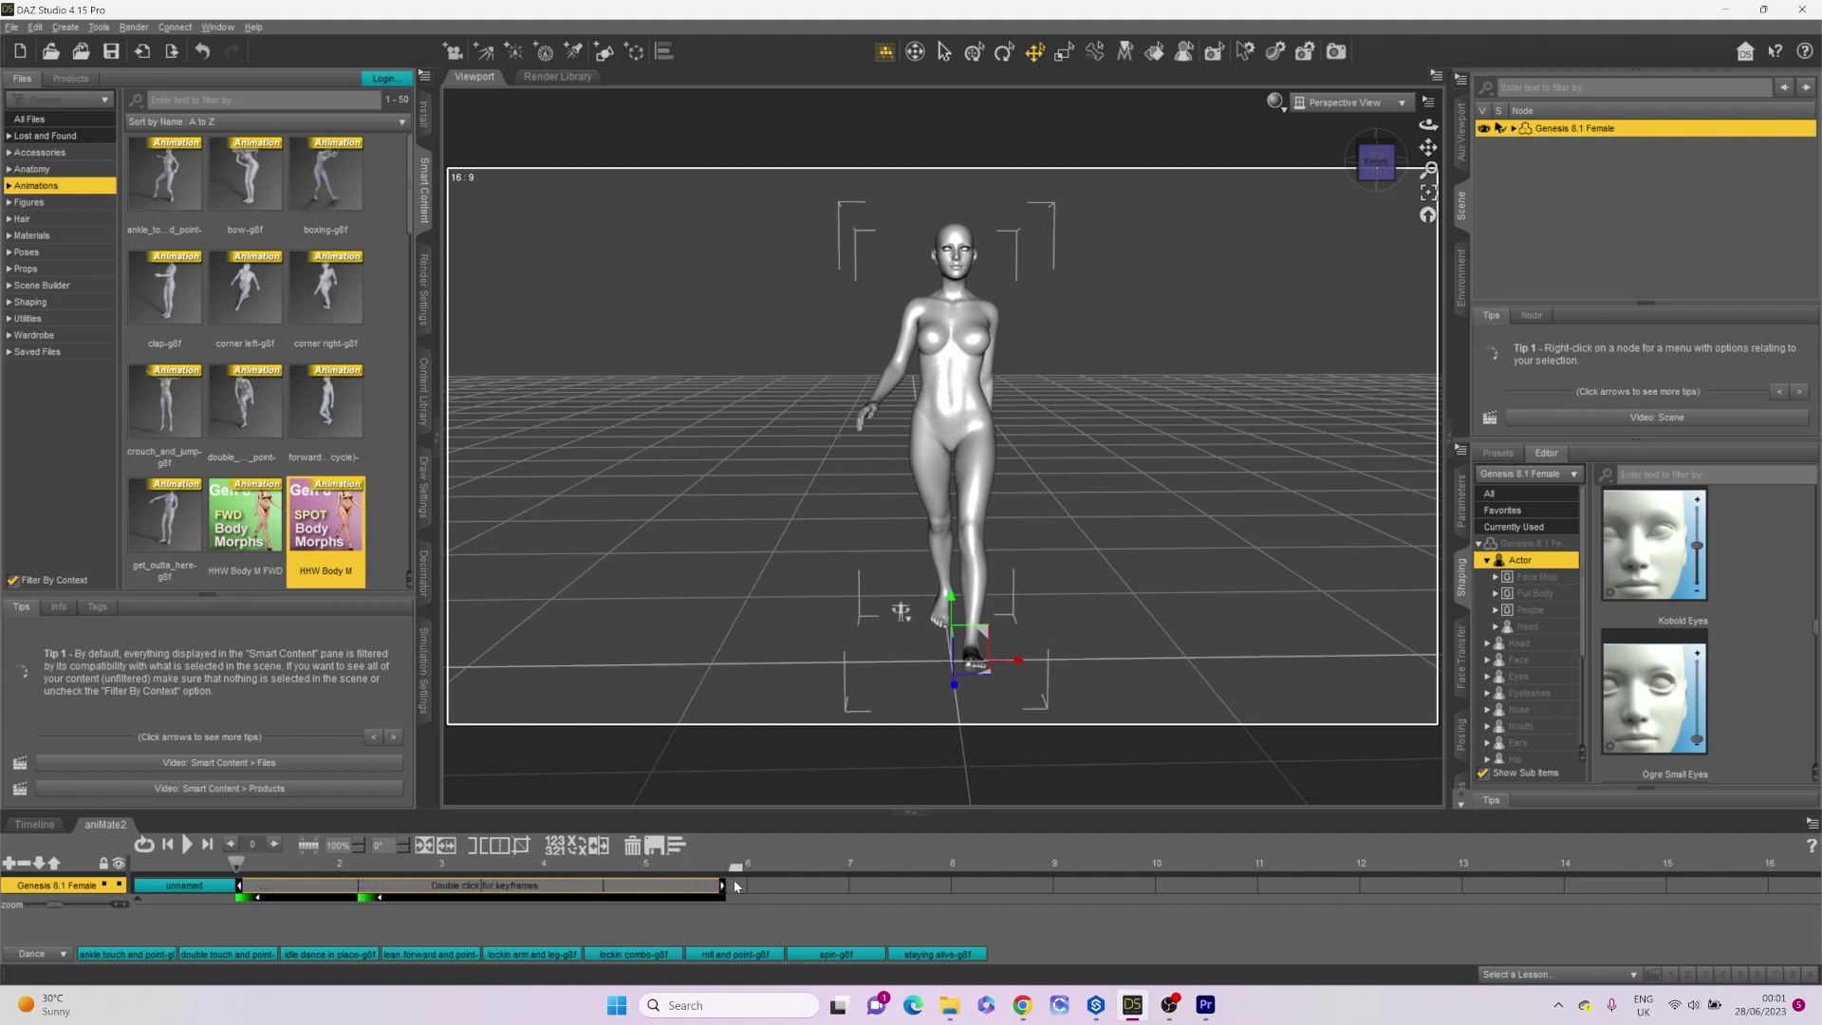
# Preview the walking animation on the aniMate track and bake it to Studio keyframes.
pyautogui.click(187, 844)
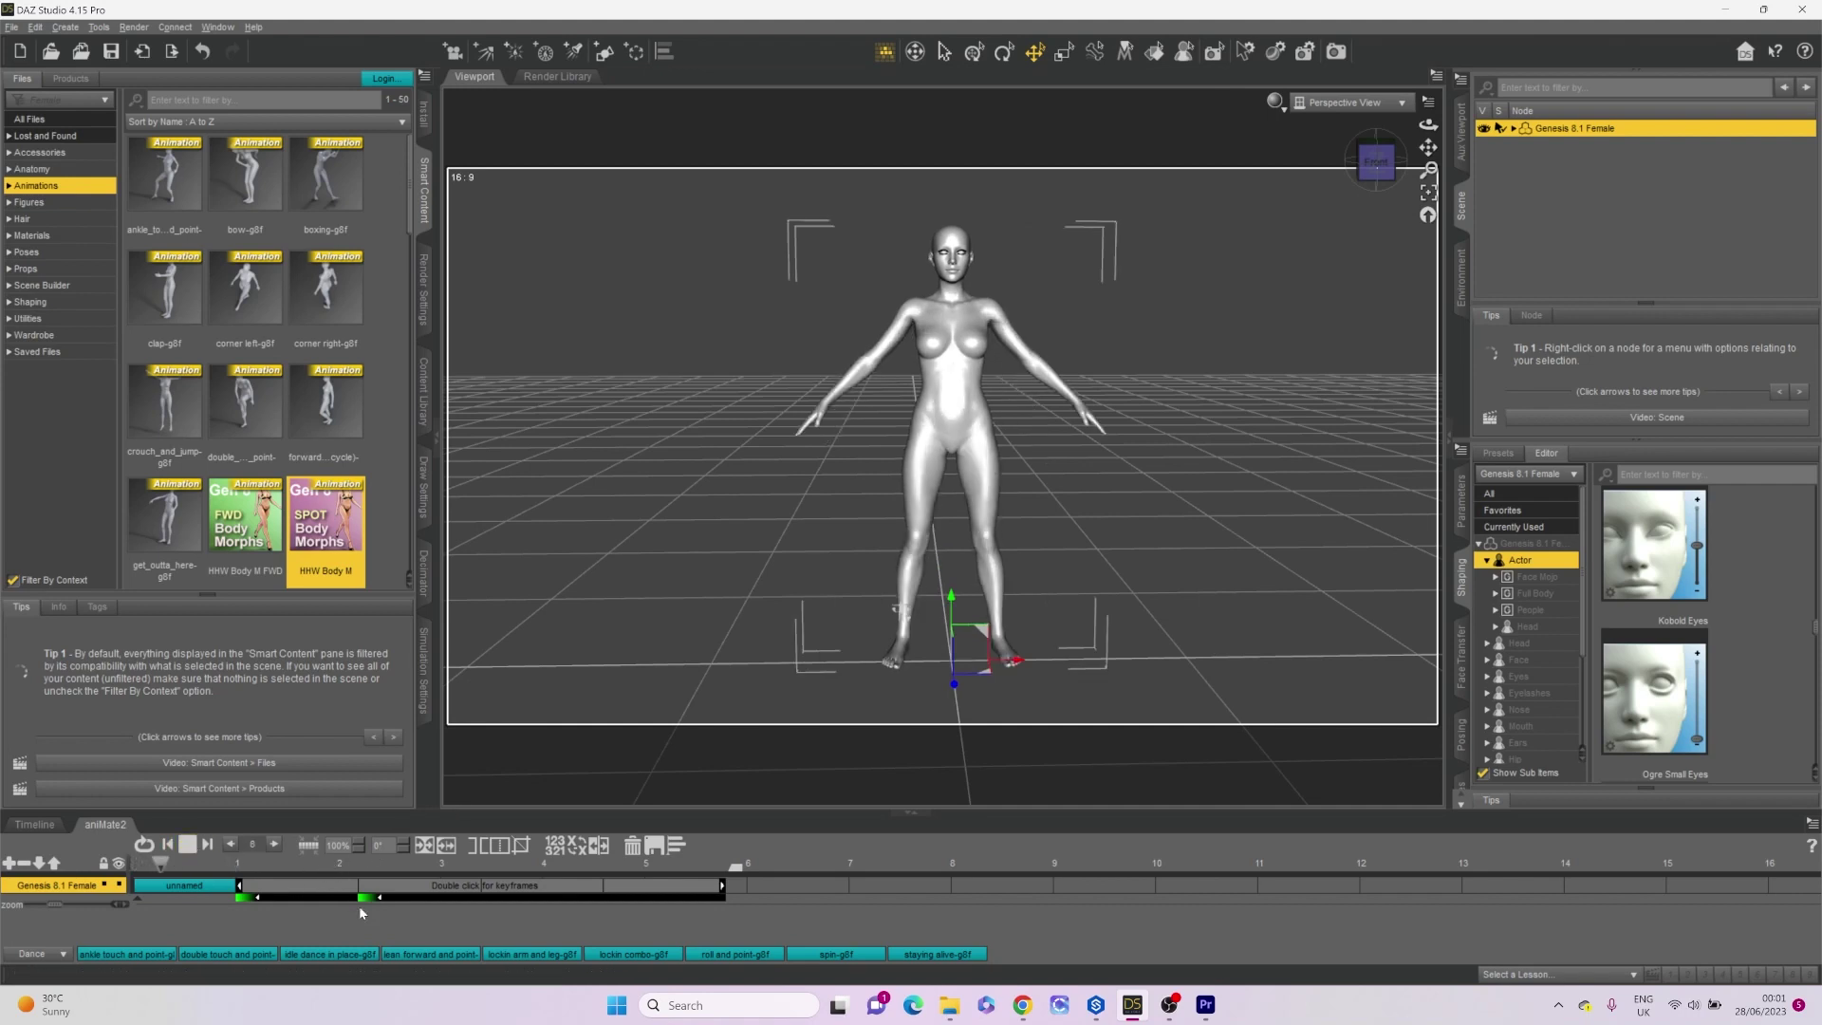
pyautogui.click(189, 844)
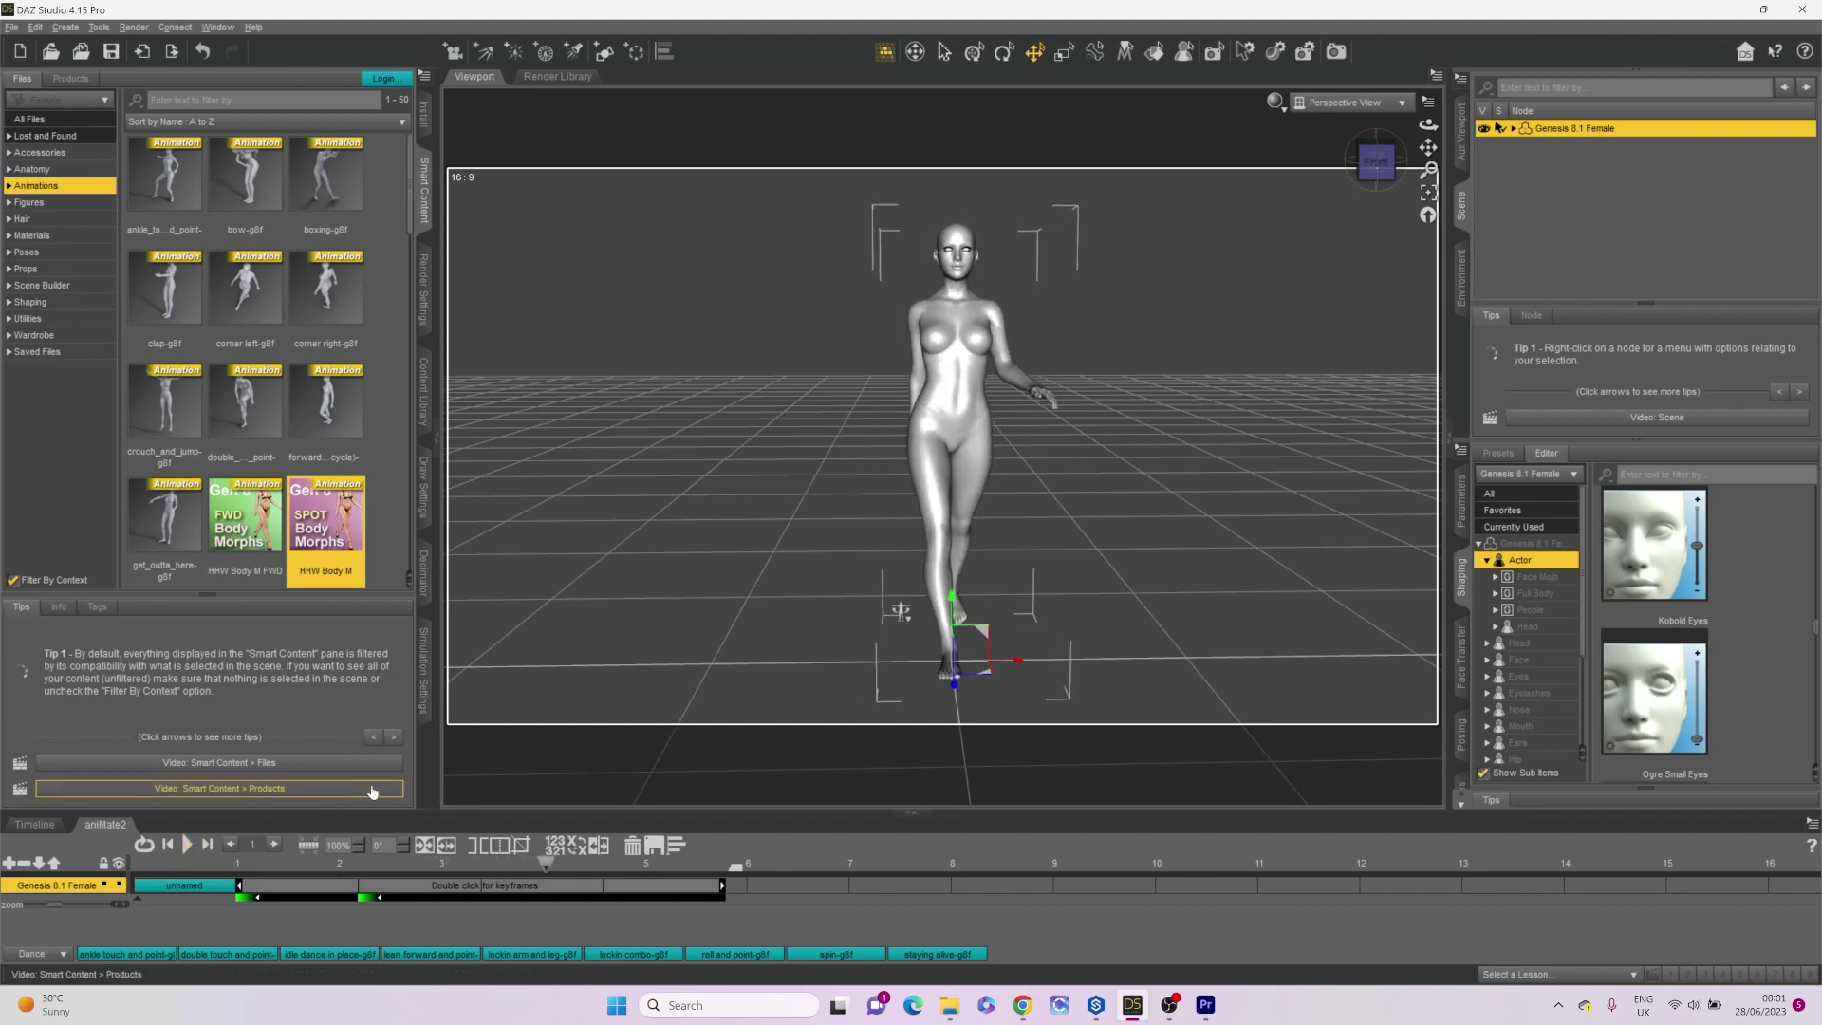
pyautogui.rightClick(533, 915)
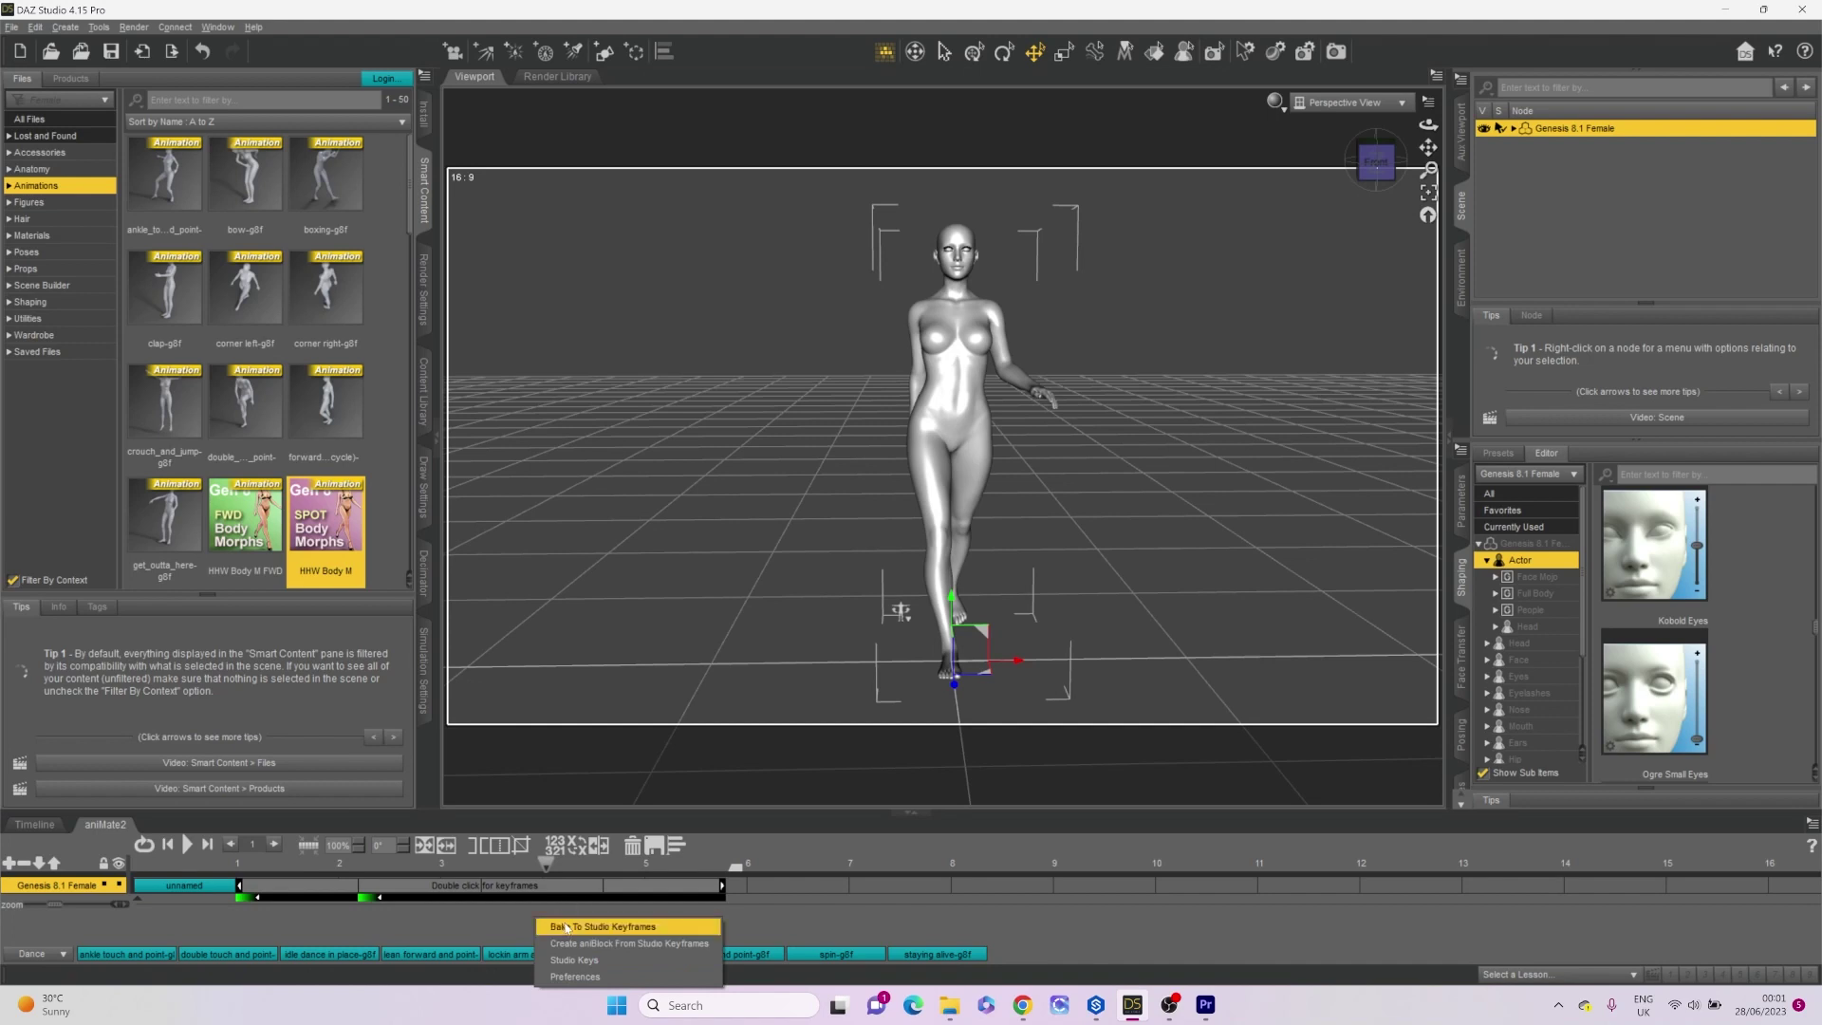
pyautogui.click(569, 928)
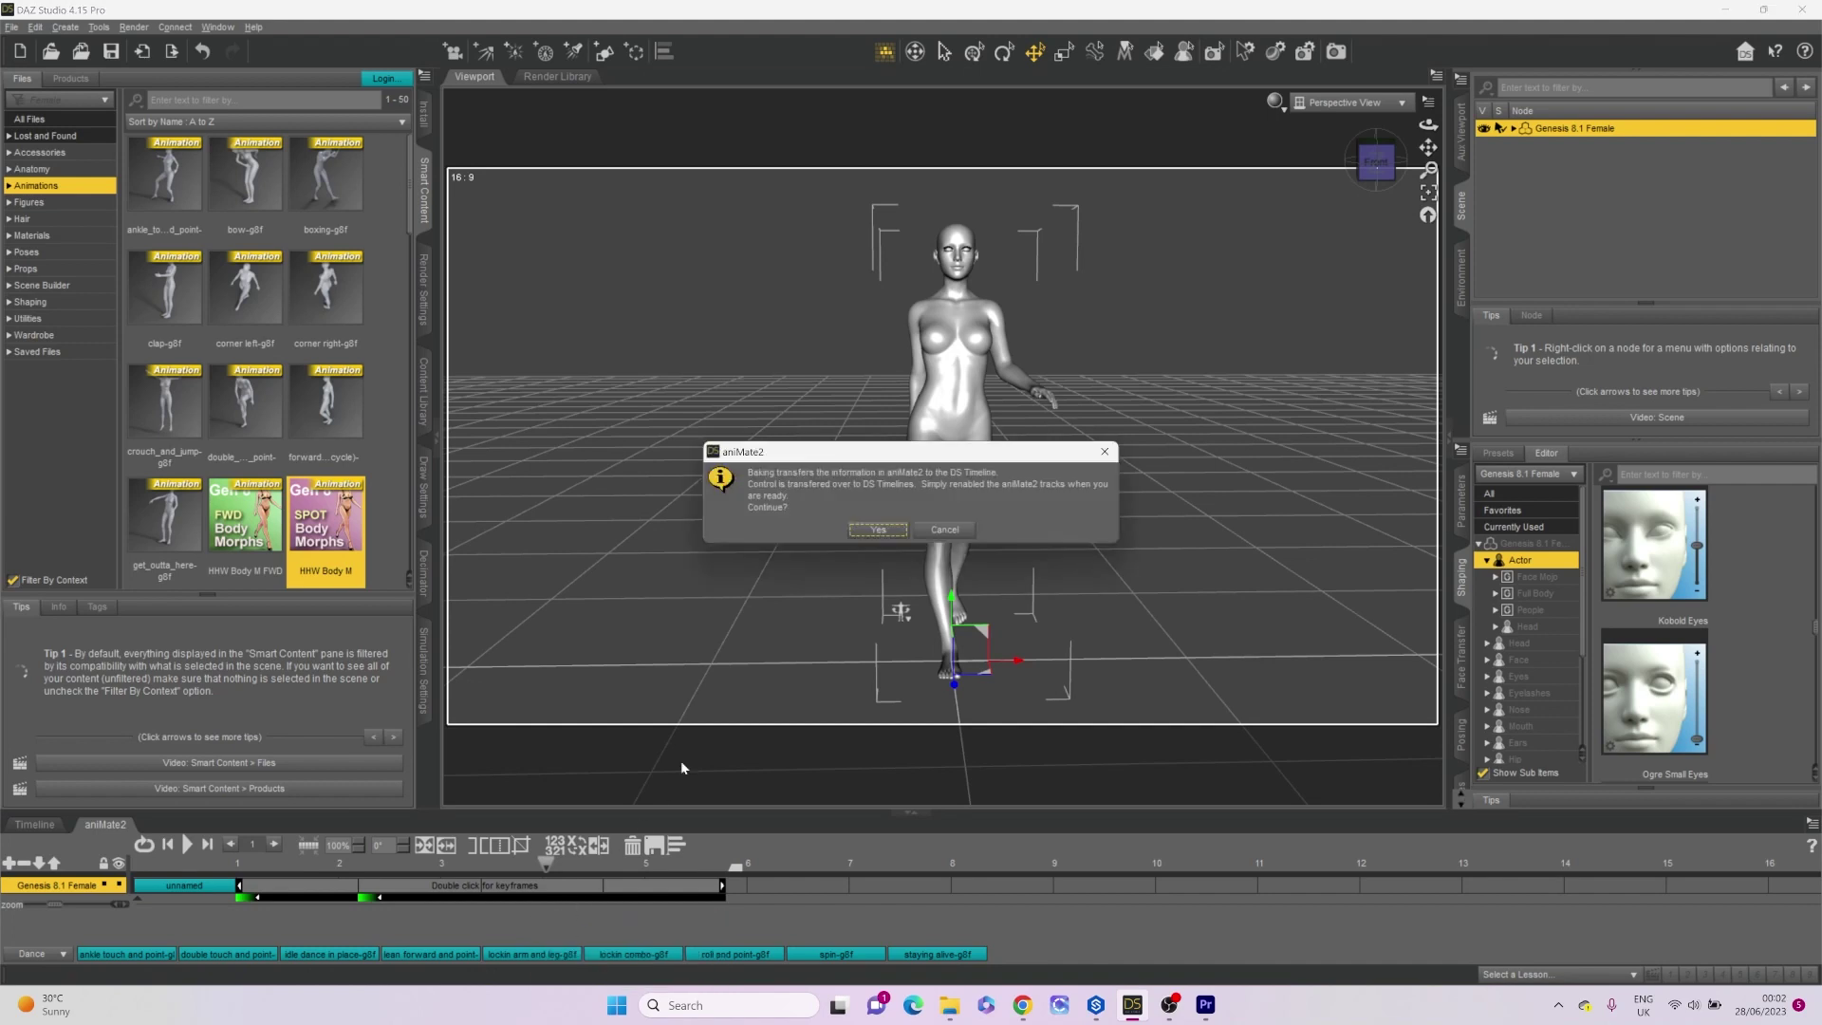
pyautogui.click(877, 531)
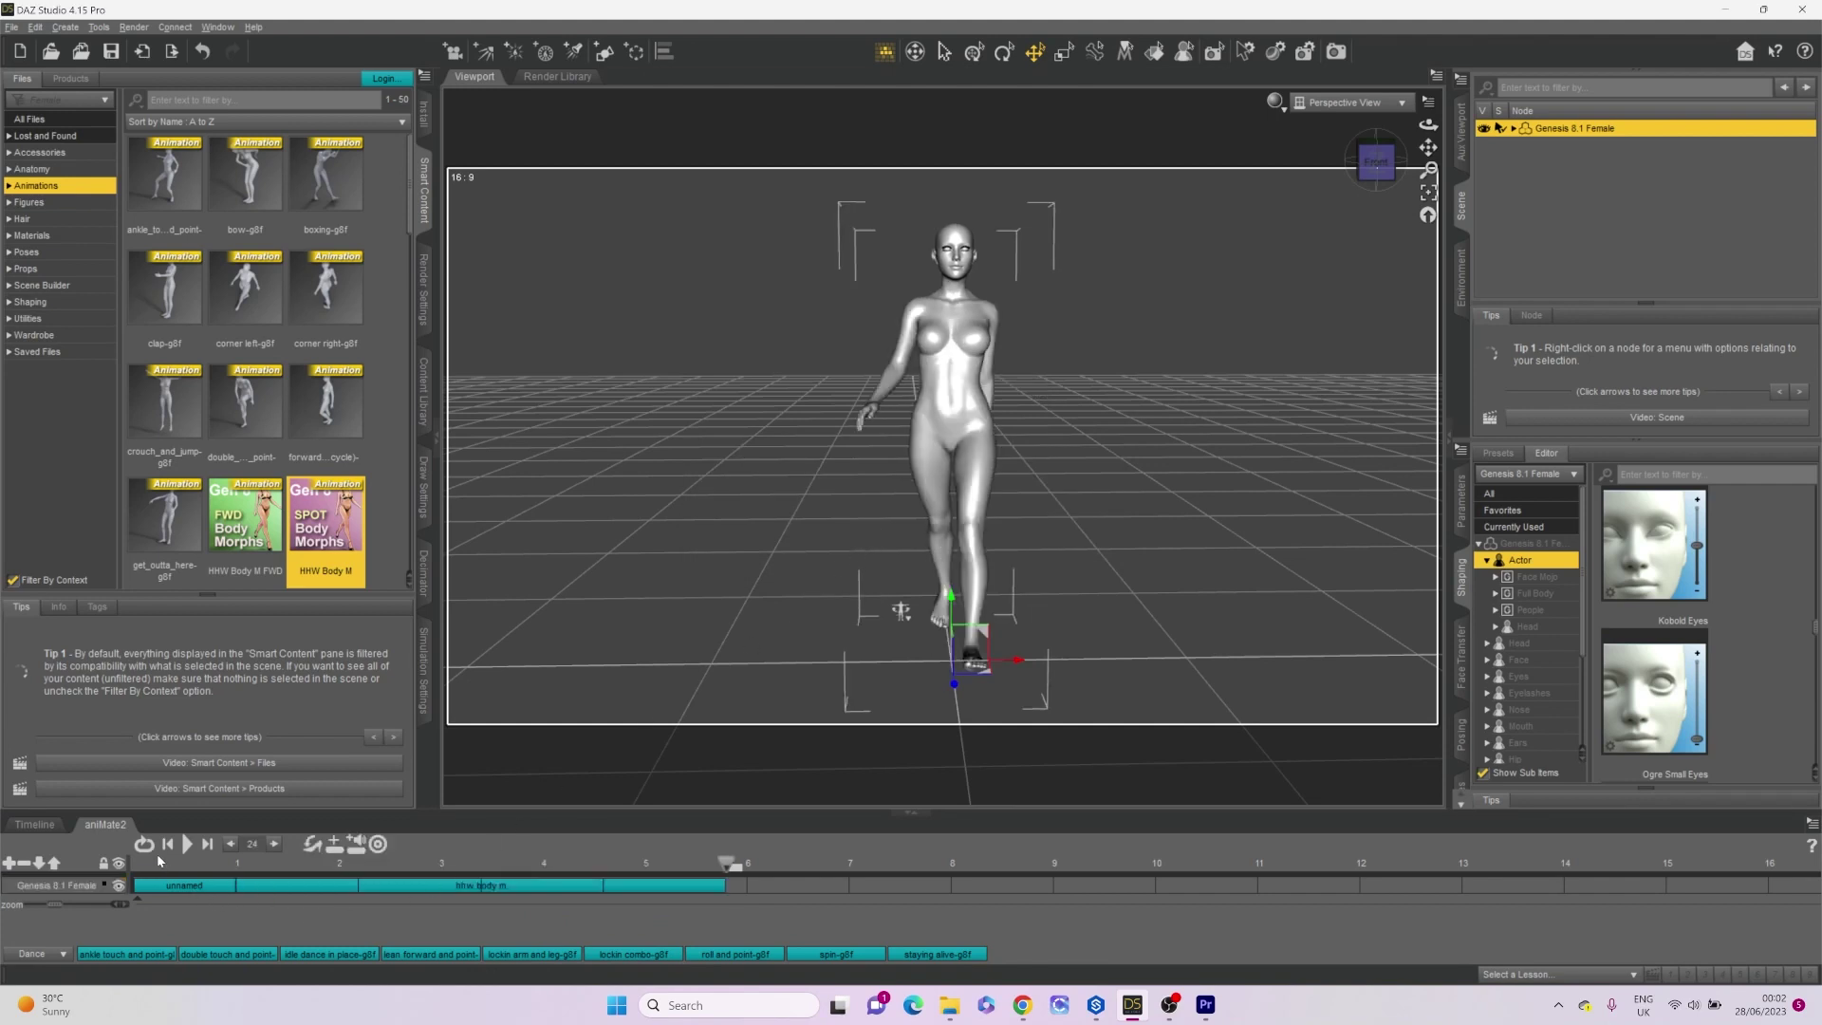
# Play back the baked keyframes on the Timeline to check the walk.
pyautogui.click(34, 824)
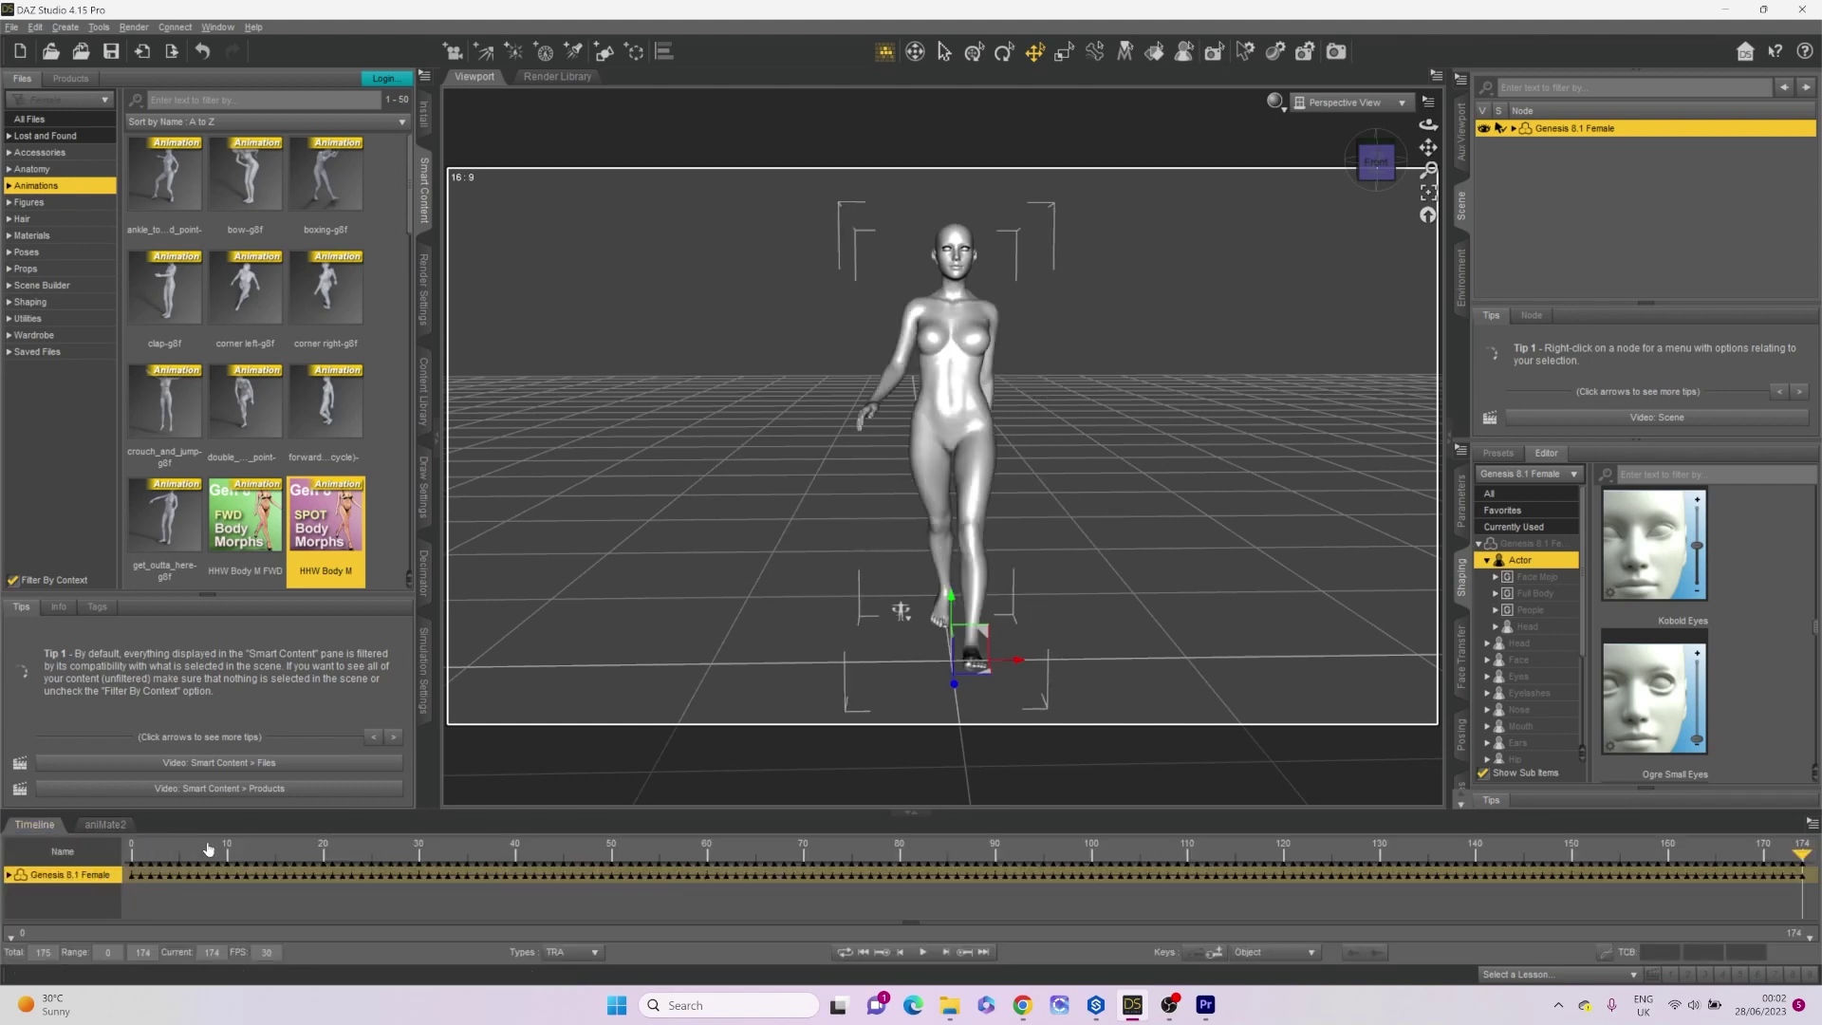
pyautogui.click(926, 954)
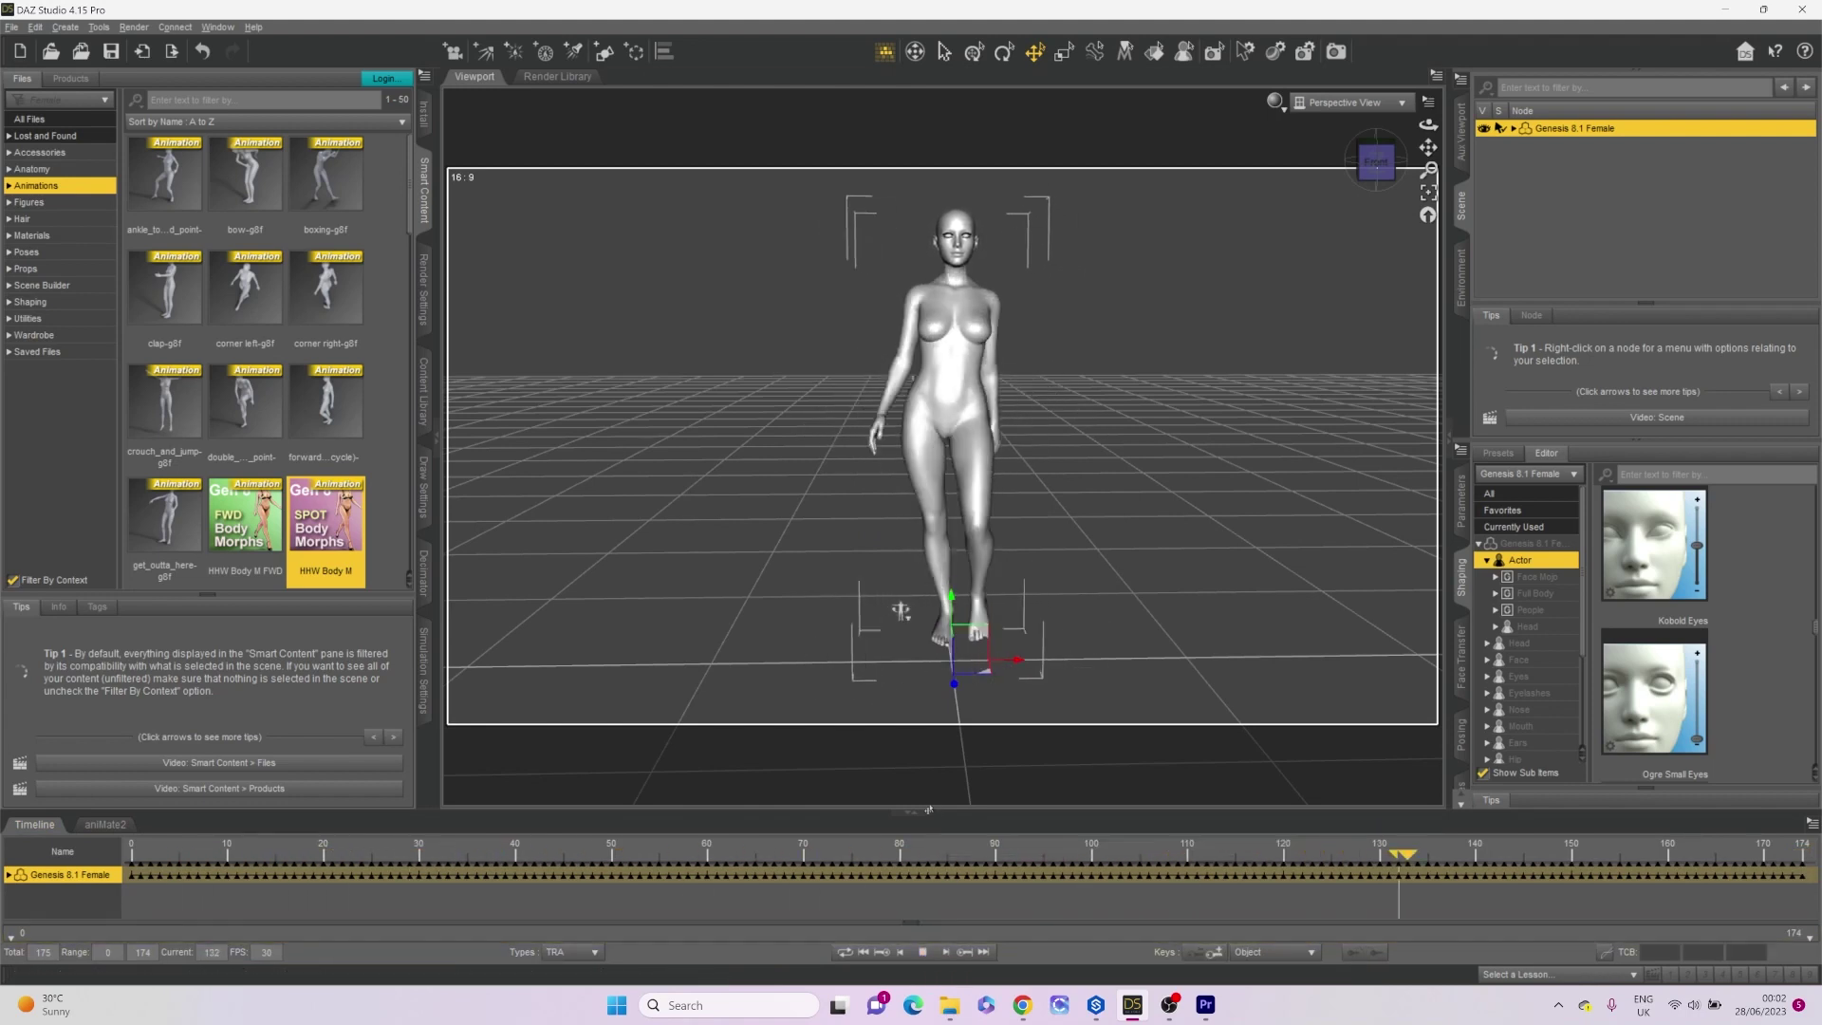
pyautogui.click(922, 954)
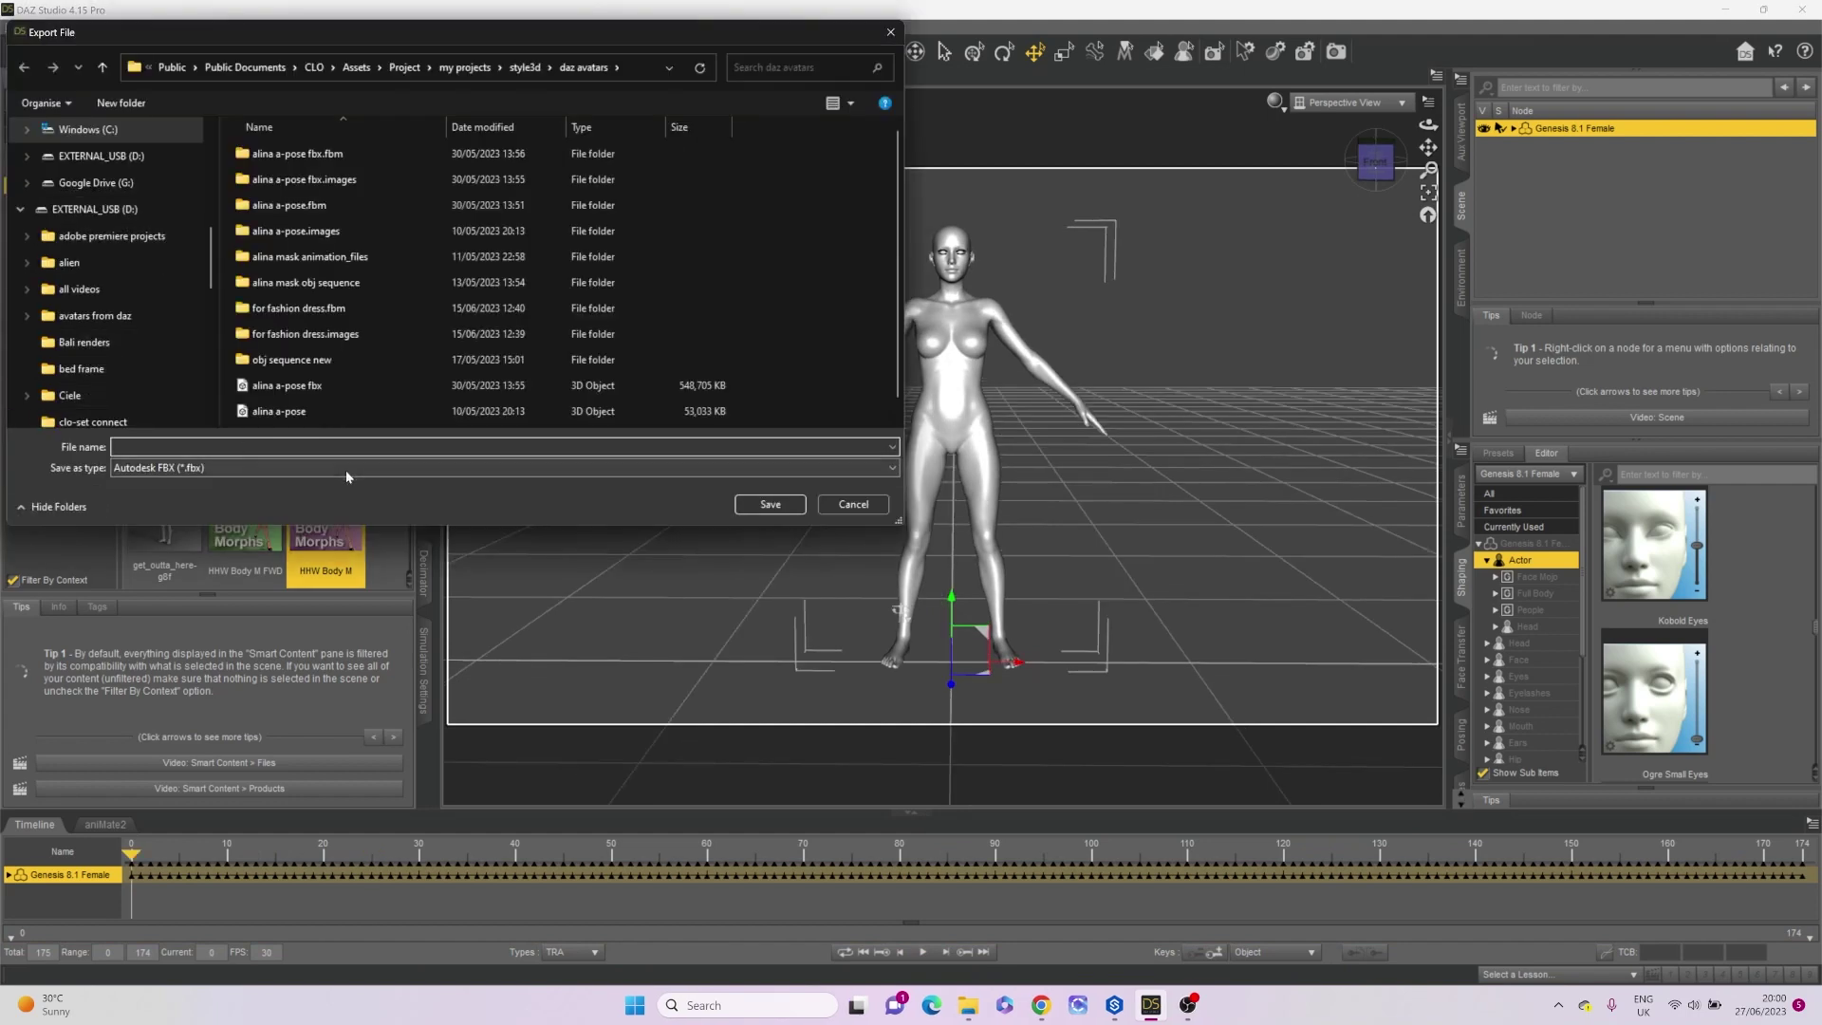
# Export the animated figure to the daz avatars folder as an Autodesk FBX named "walking animation for style3d", keeping the shown export options.
pyautogui.click(342, 470)
pyautogui.click(165, 546)
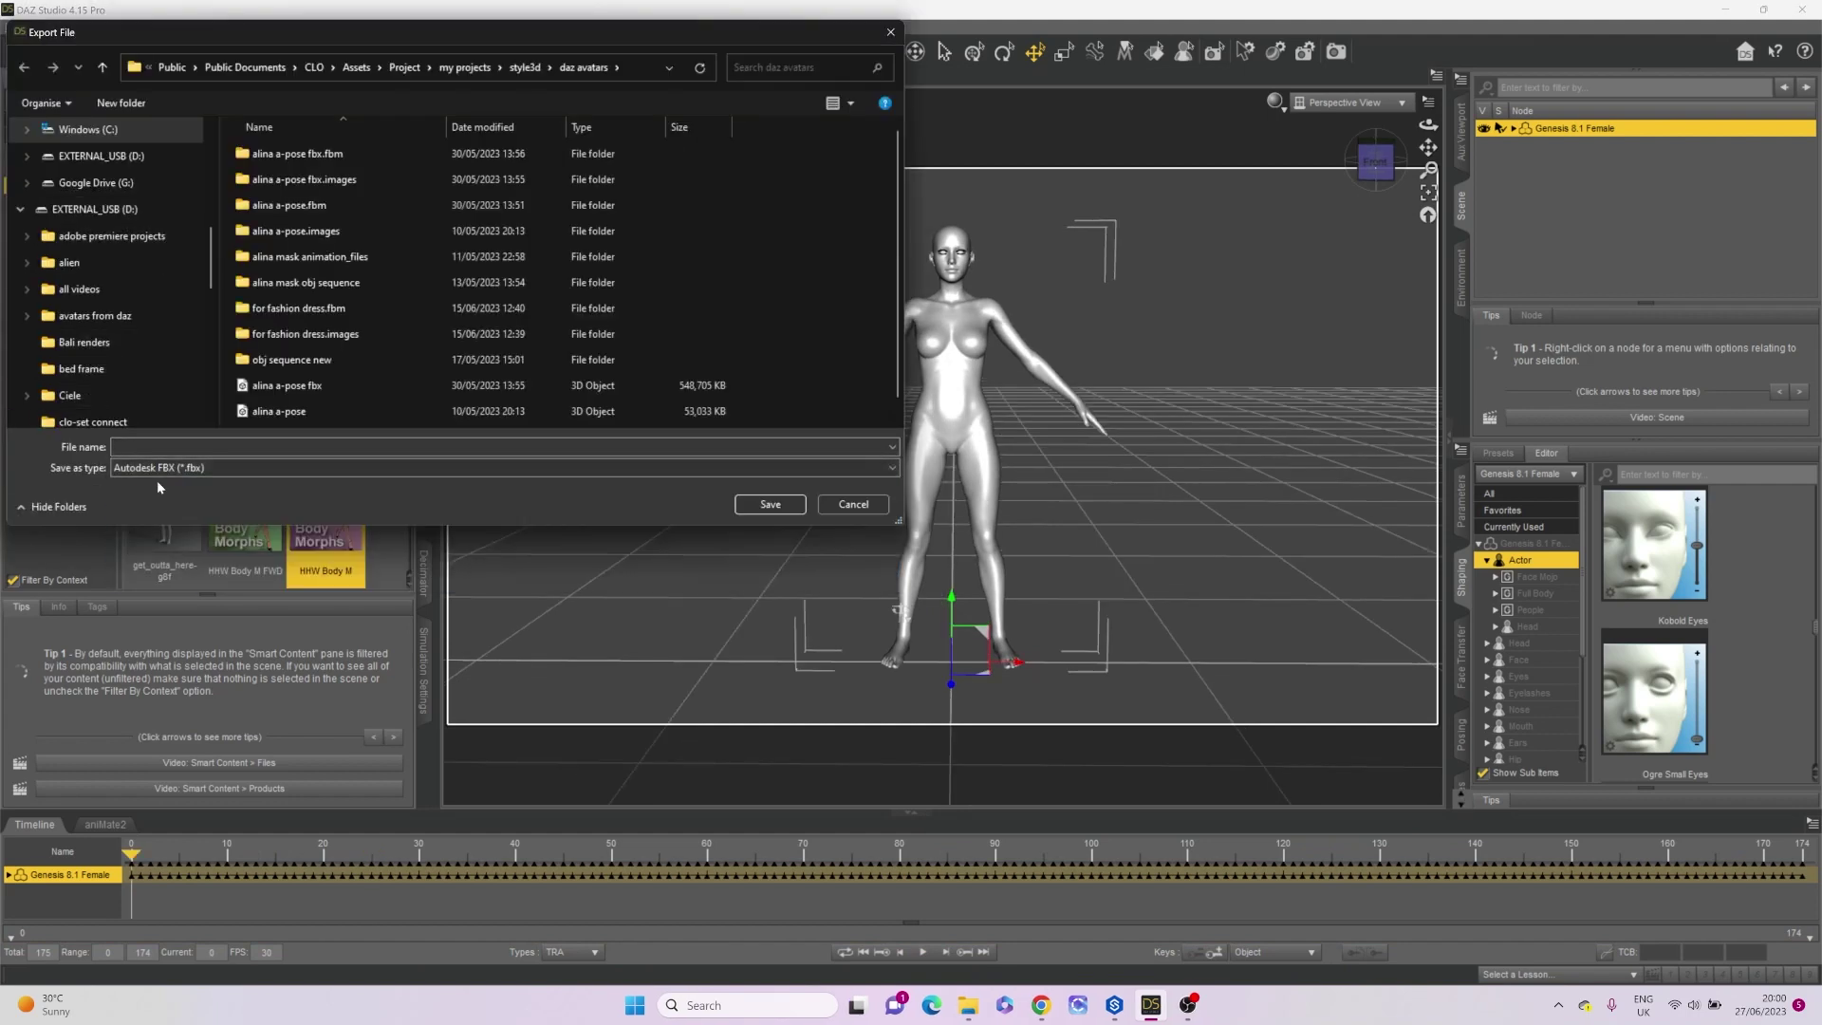
pyautogui.click(154, 446)
pyautogui.write('walking ani')
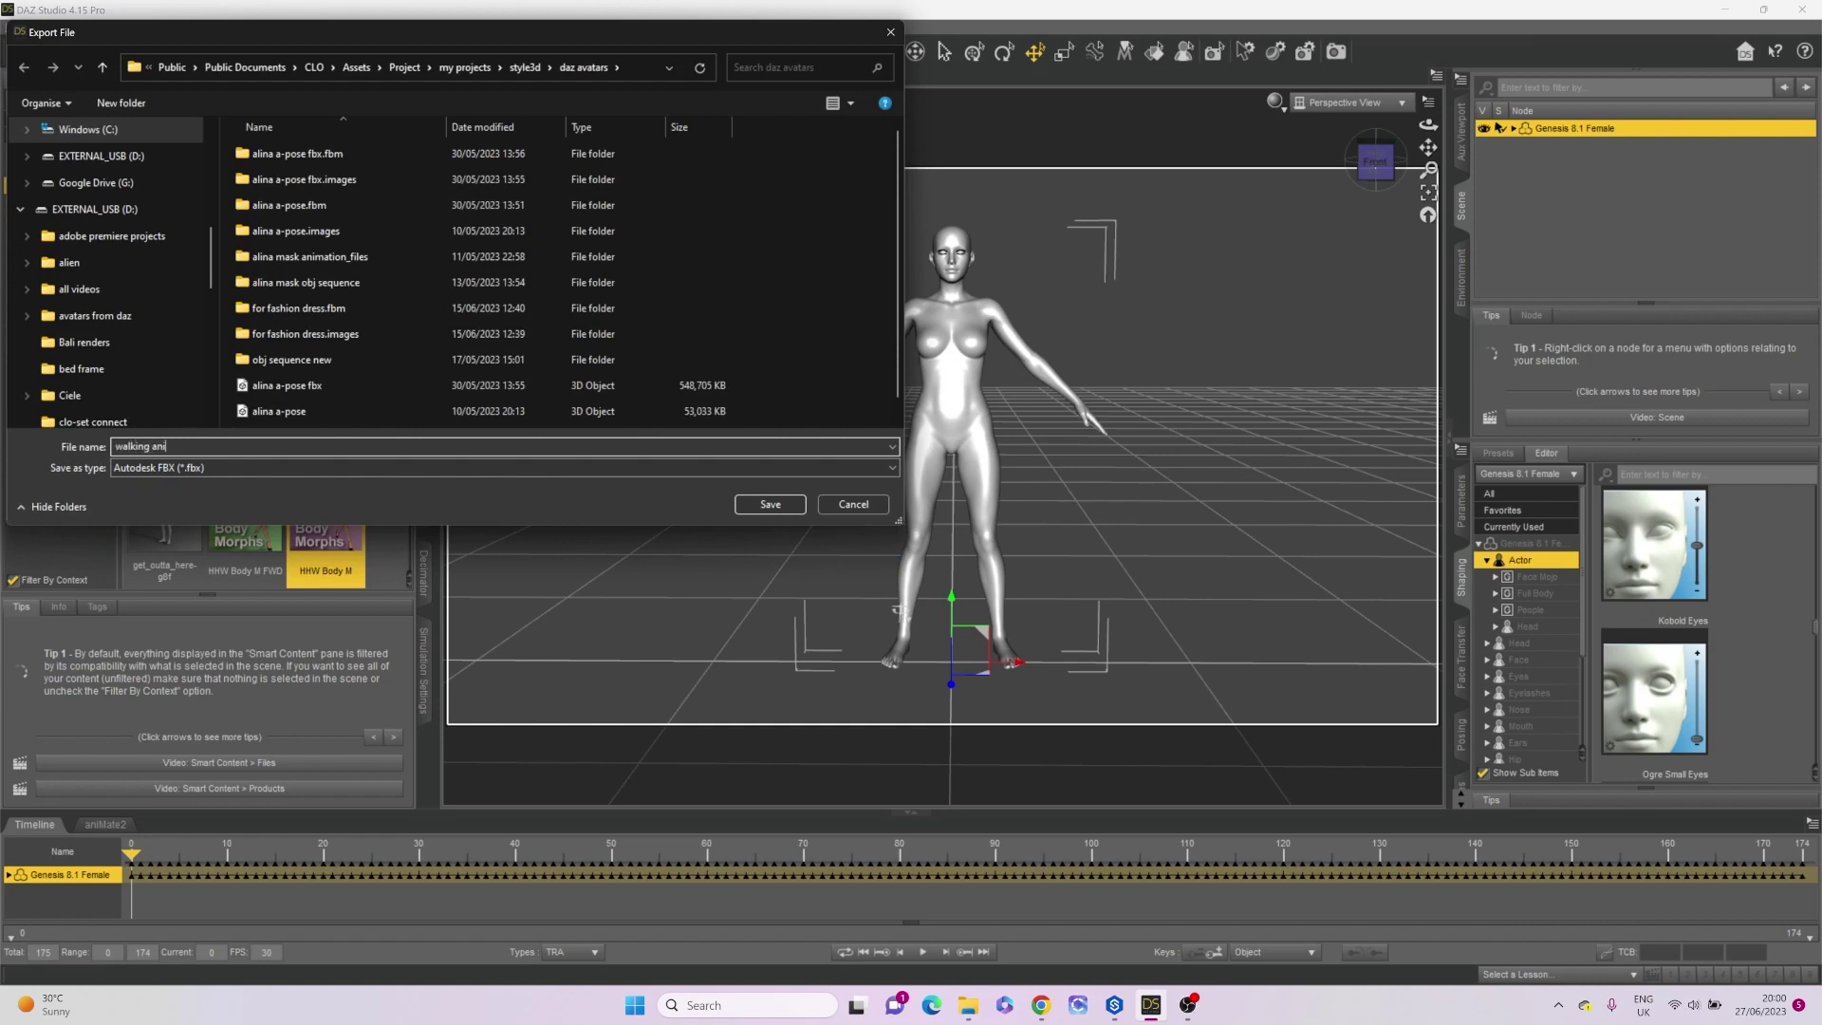
pyautogui.write('mation for style3d')
pyautogui.click(771, 506)
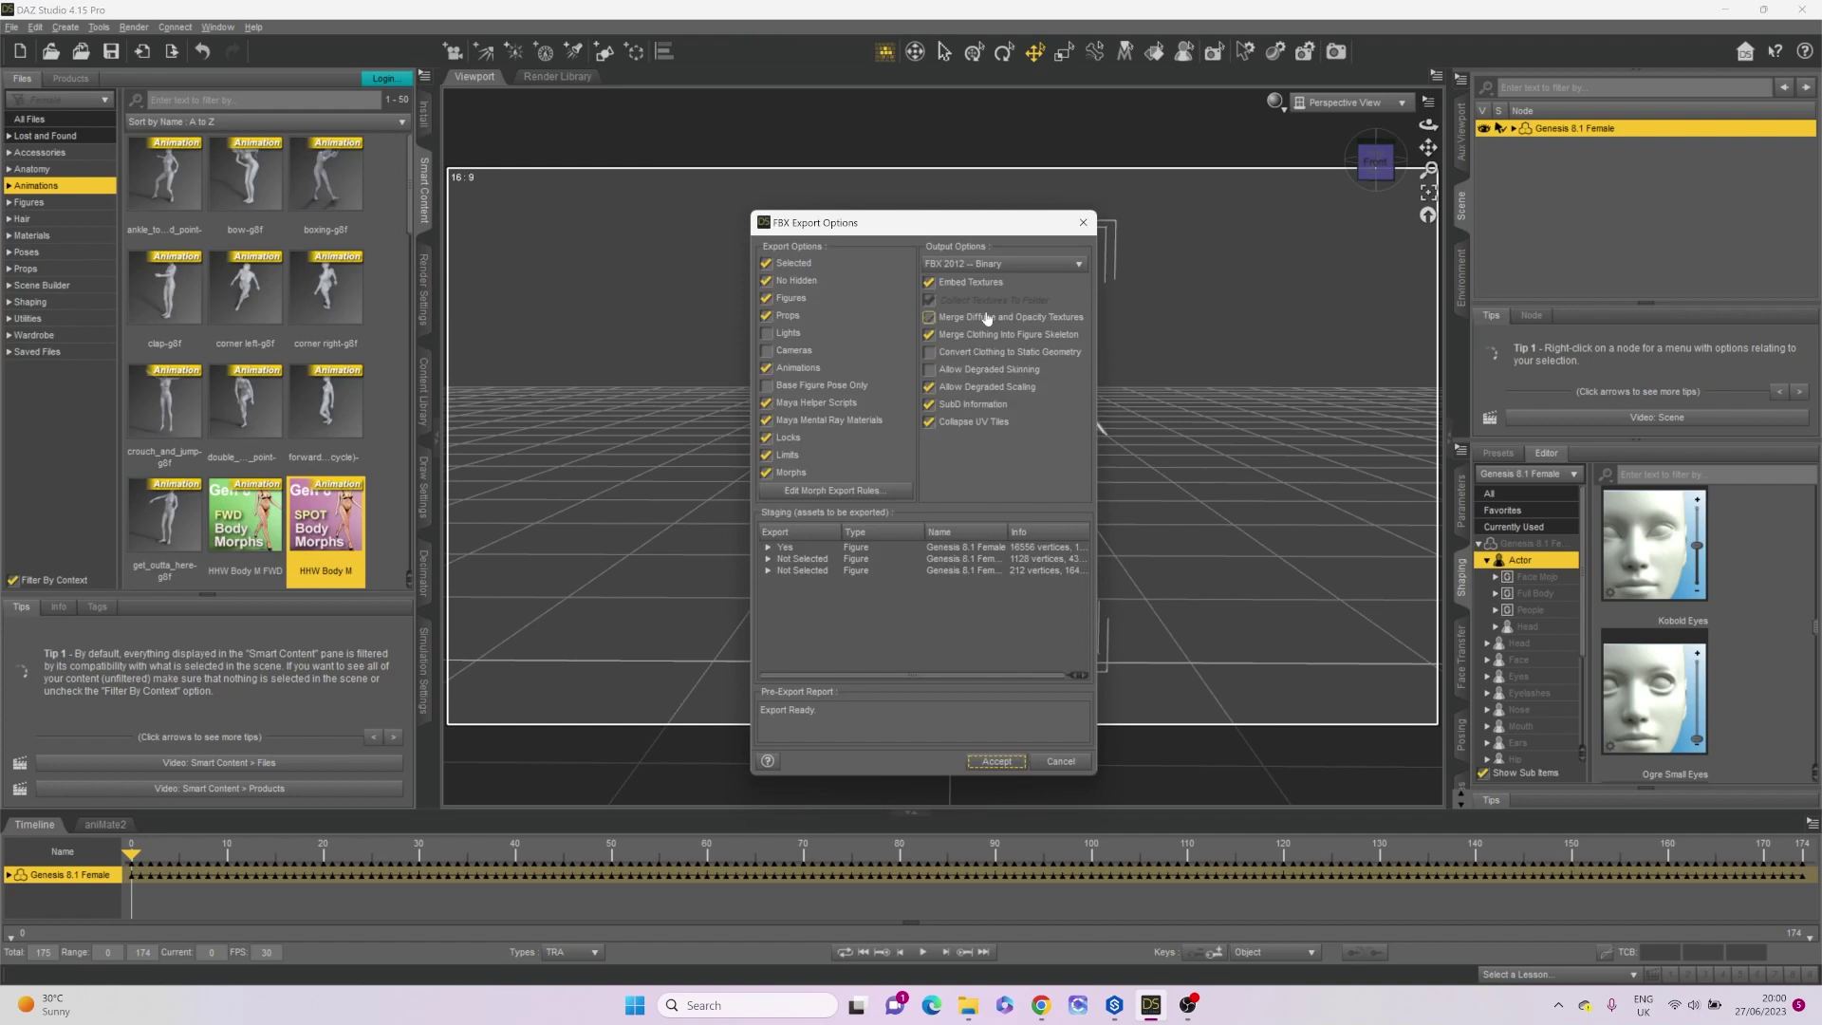
pyautogui.click(993, 761)
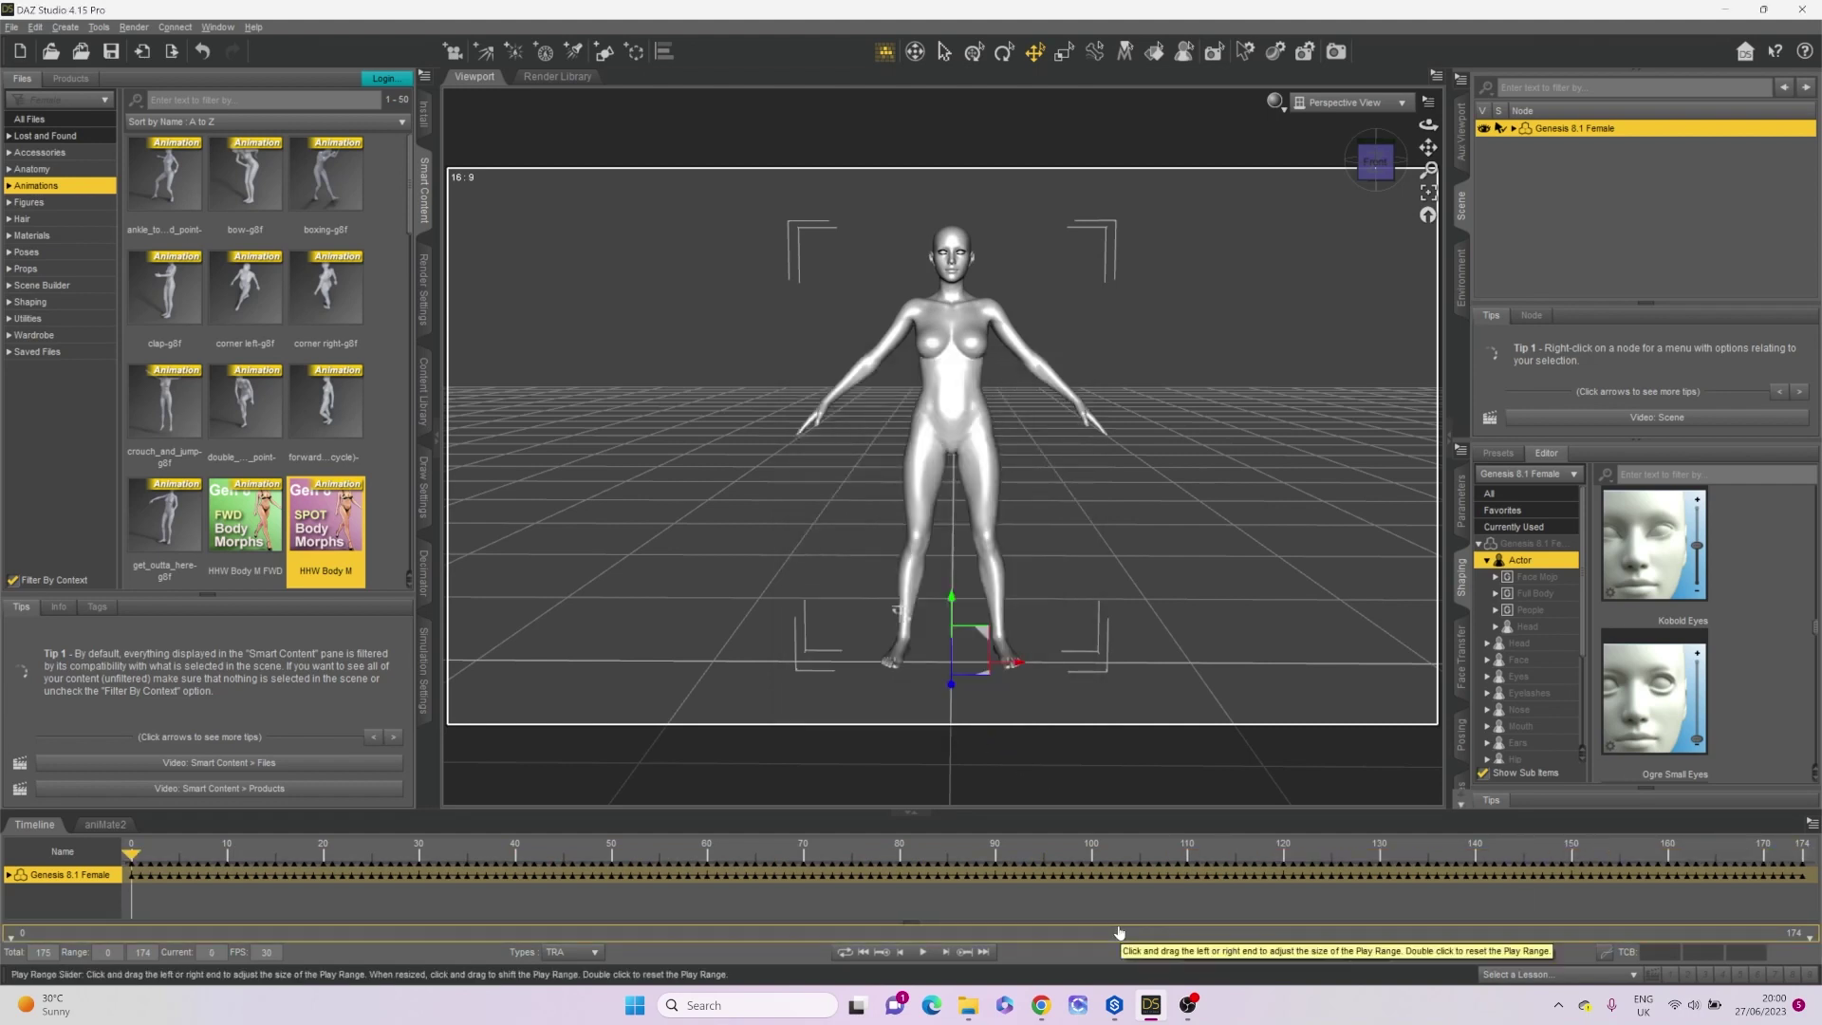
# Switch to Style3D and import the FBX file "walking animation for style3d" from the daz avatars folder.
pyautogui.moveTo(1115, 1012)
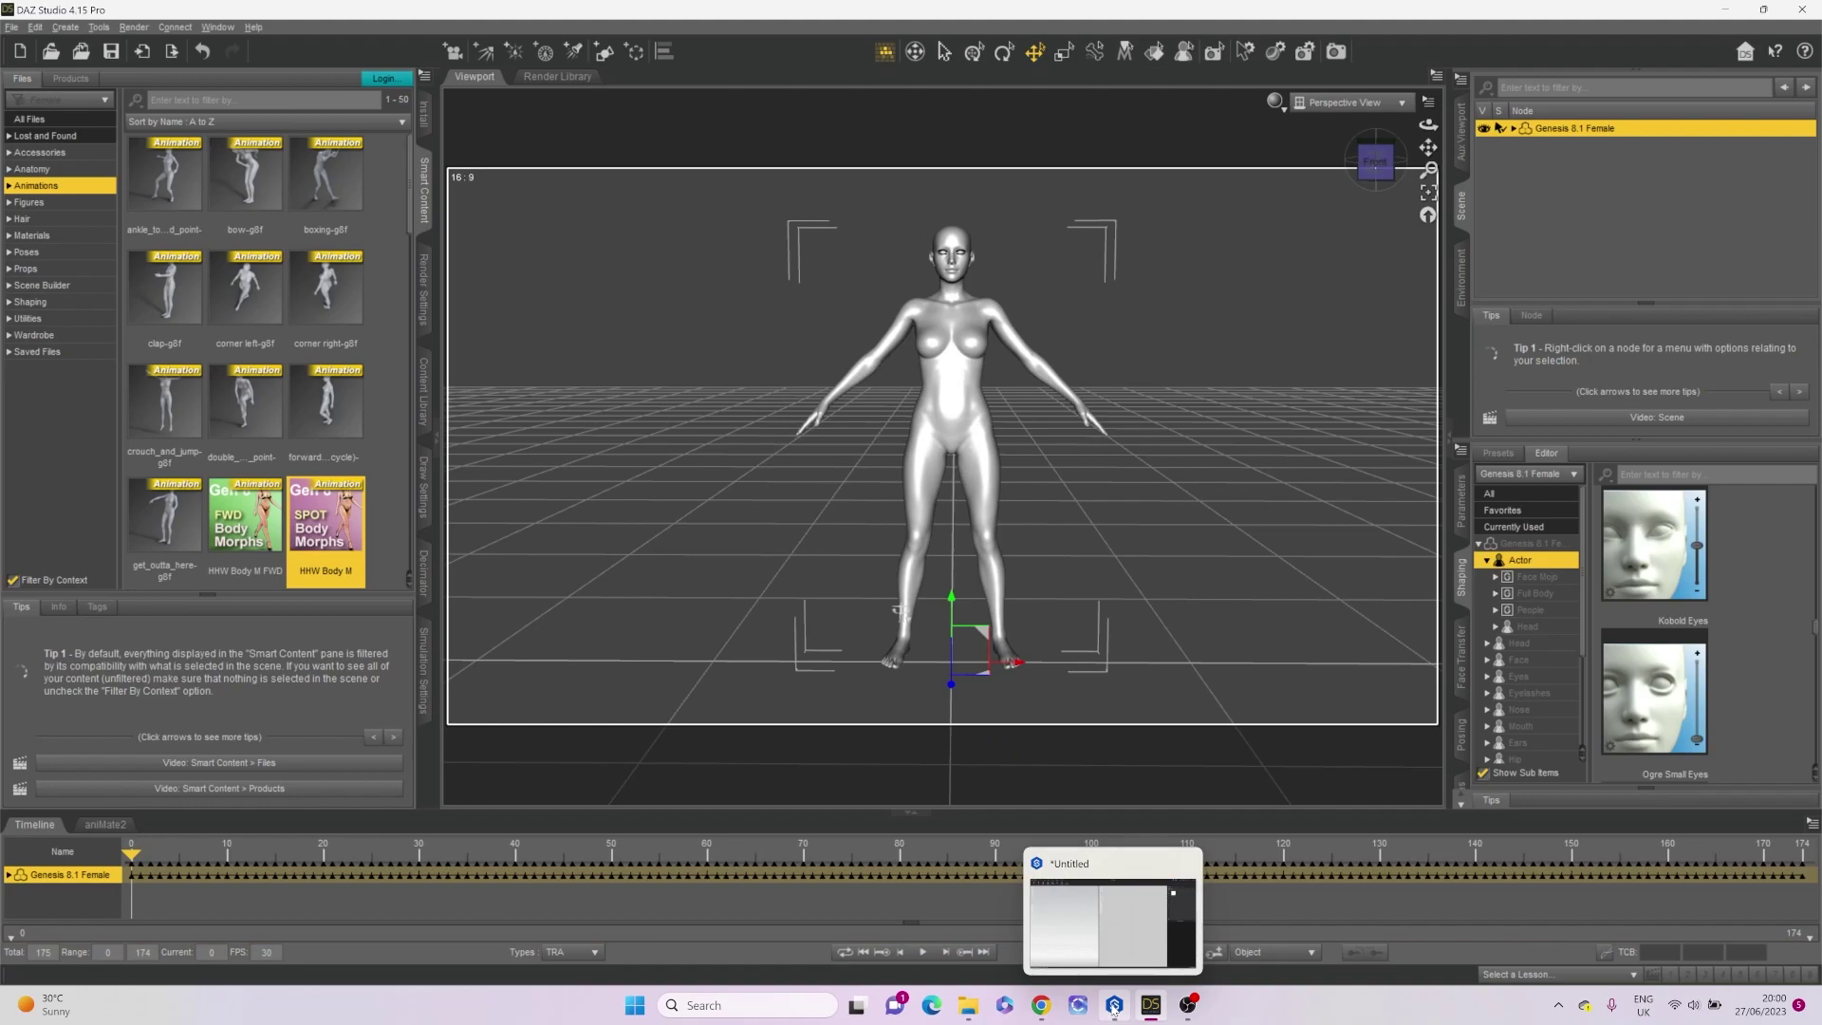
pyautogui.click(1115, 1008)
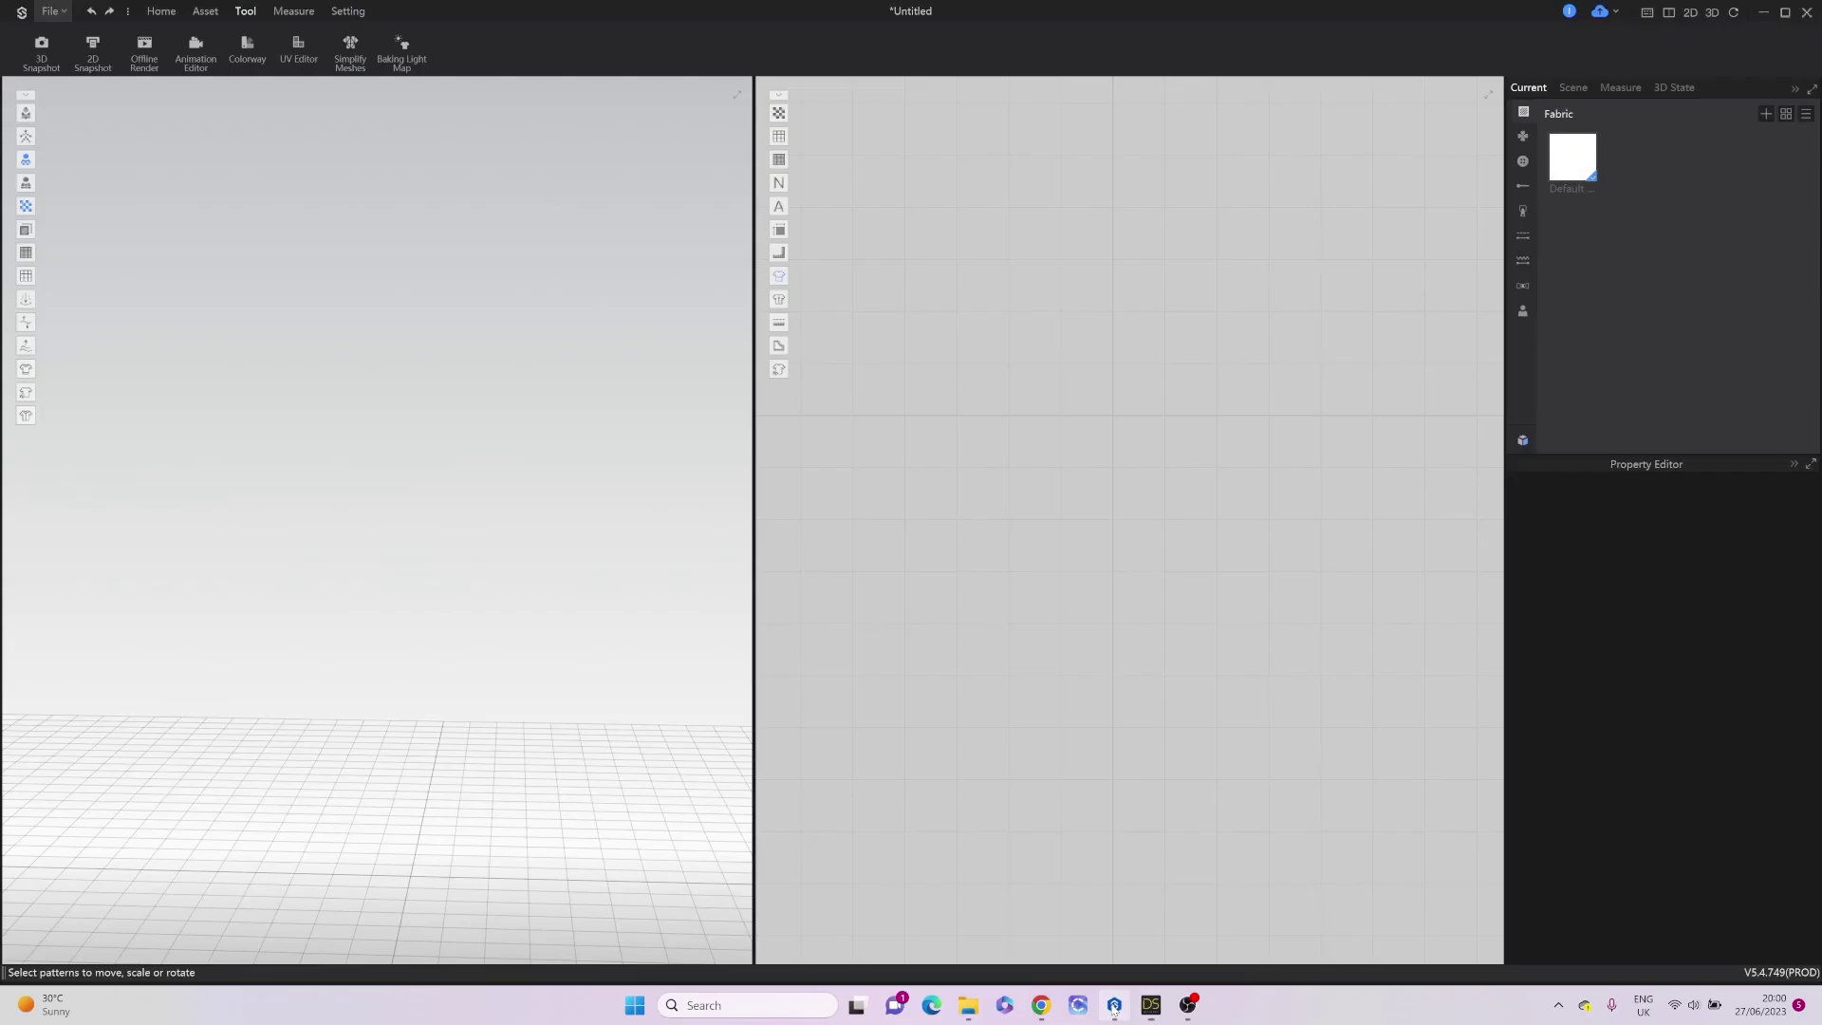
pyautogui.click(53, 13)
pyautogui.moveTo(68, 155)
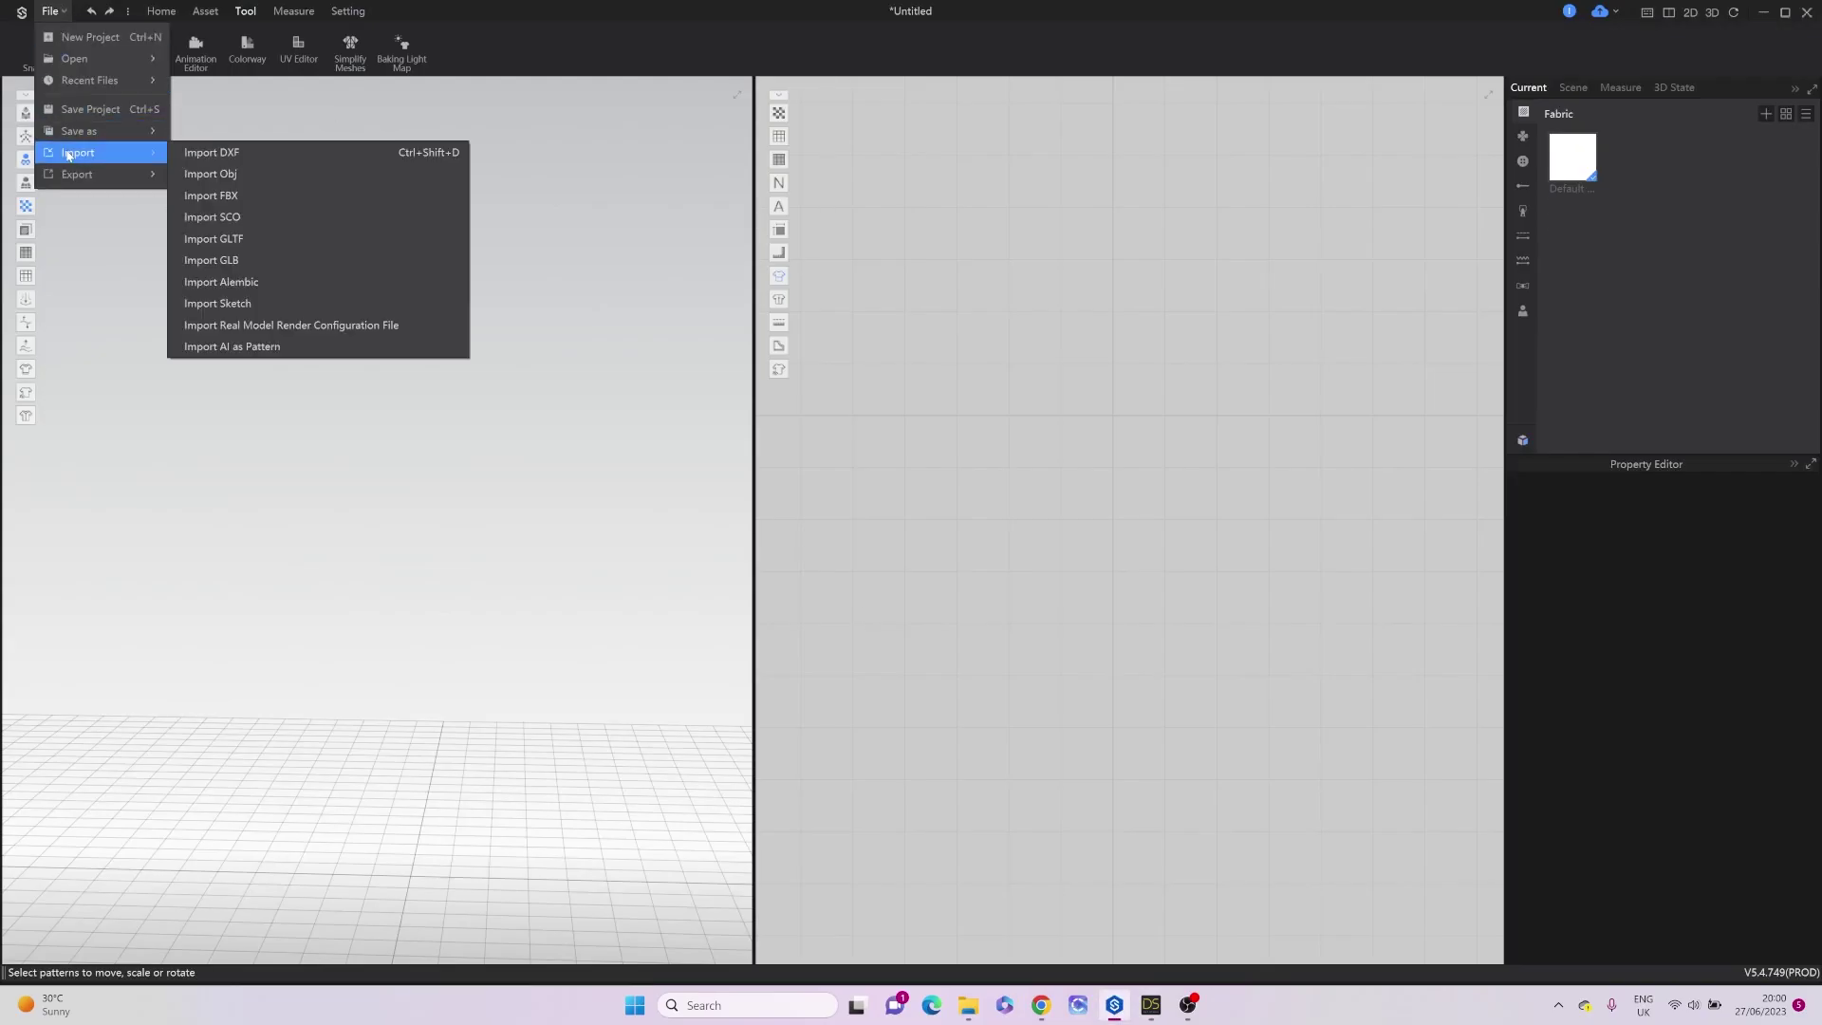
pyautogui.click(223, 196)
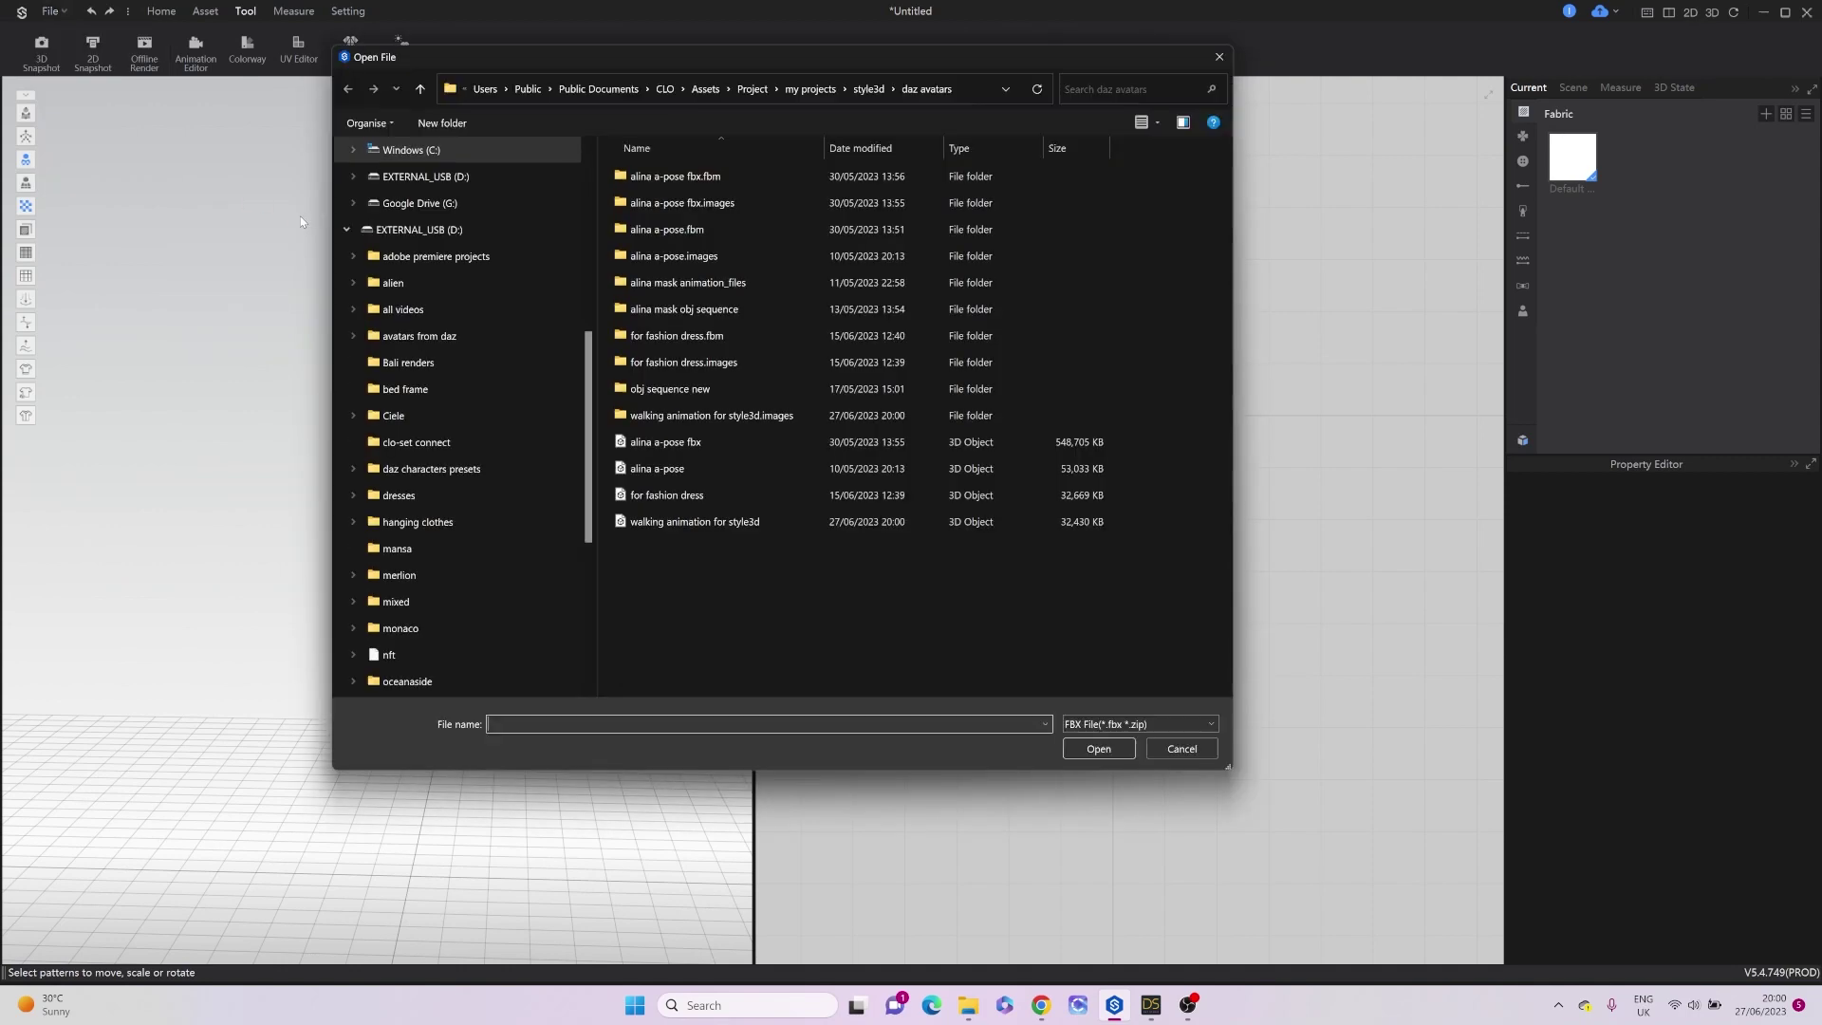
pyautogui.click(683, 522)
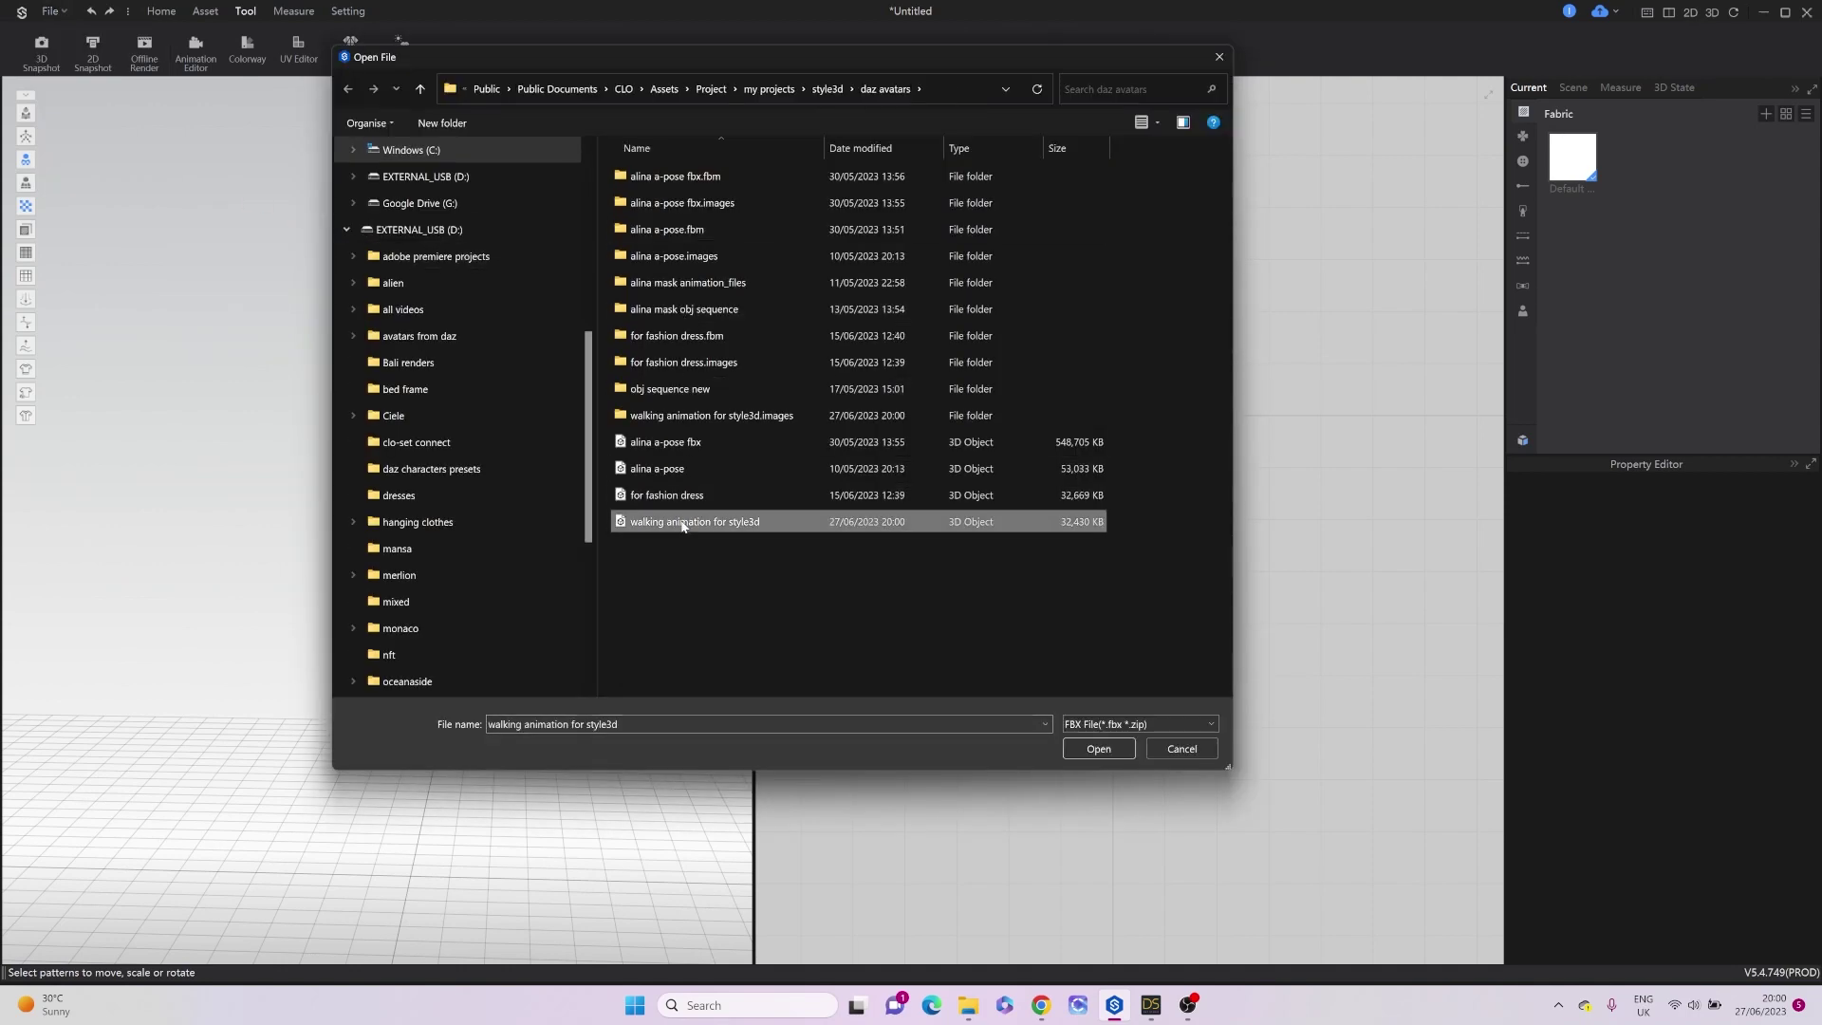
pyautogui.click(1098, 750)
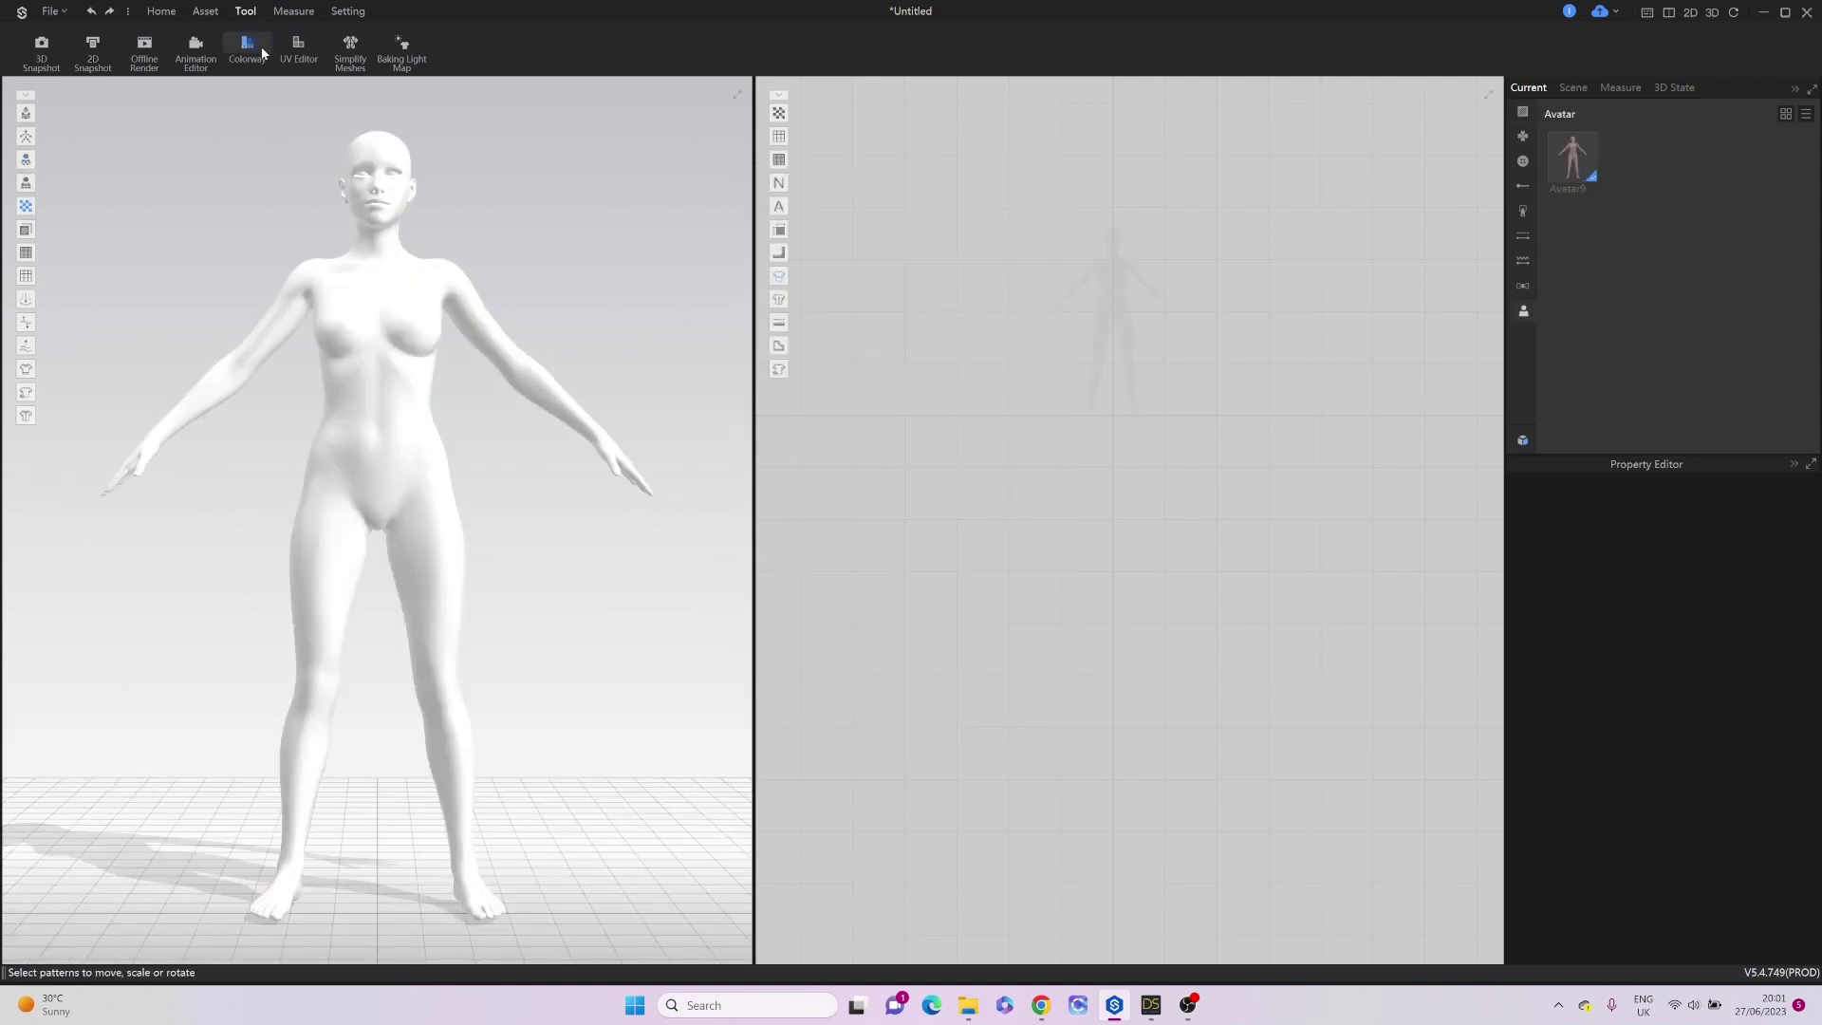
# Open the Animation Editor and test-play the timeline, returning the playhead to the start.
pyautogui.click(195, 44)
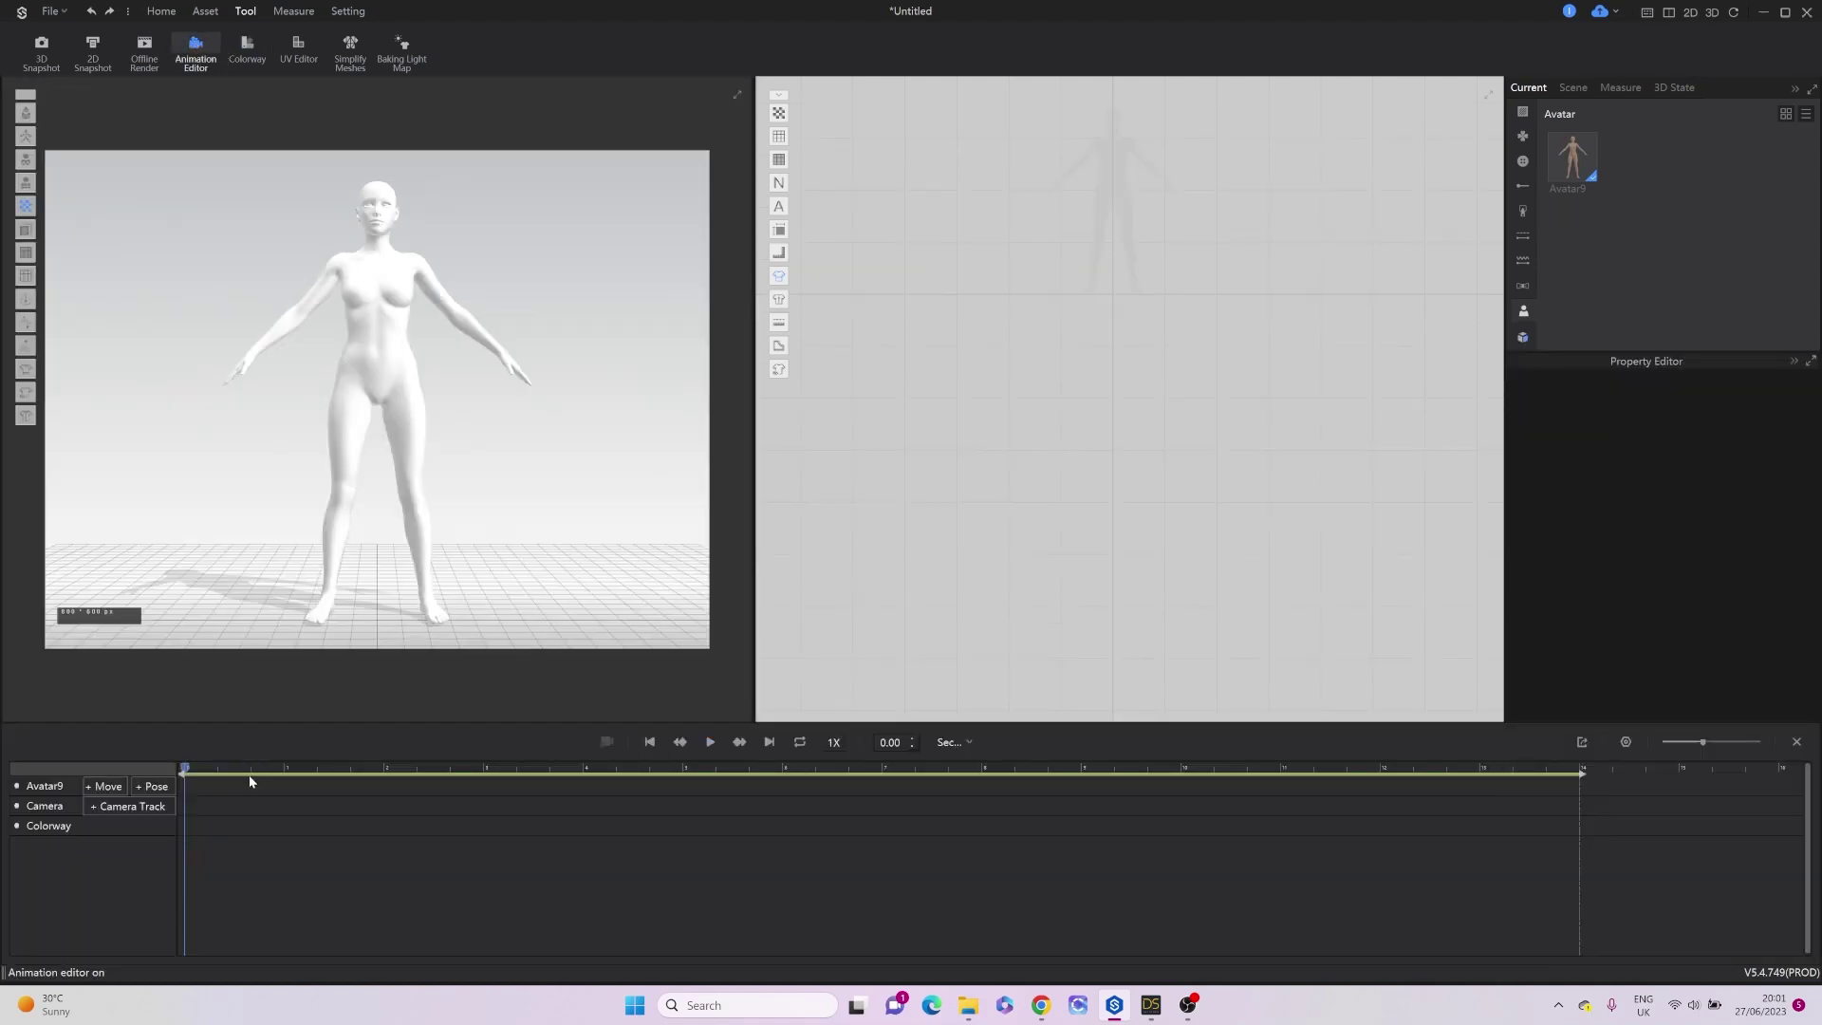
pyautogui.click(710, 743)
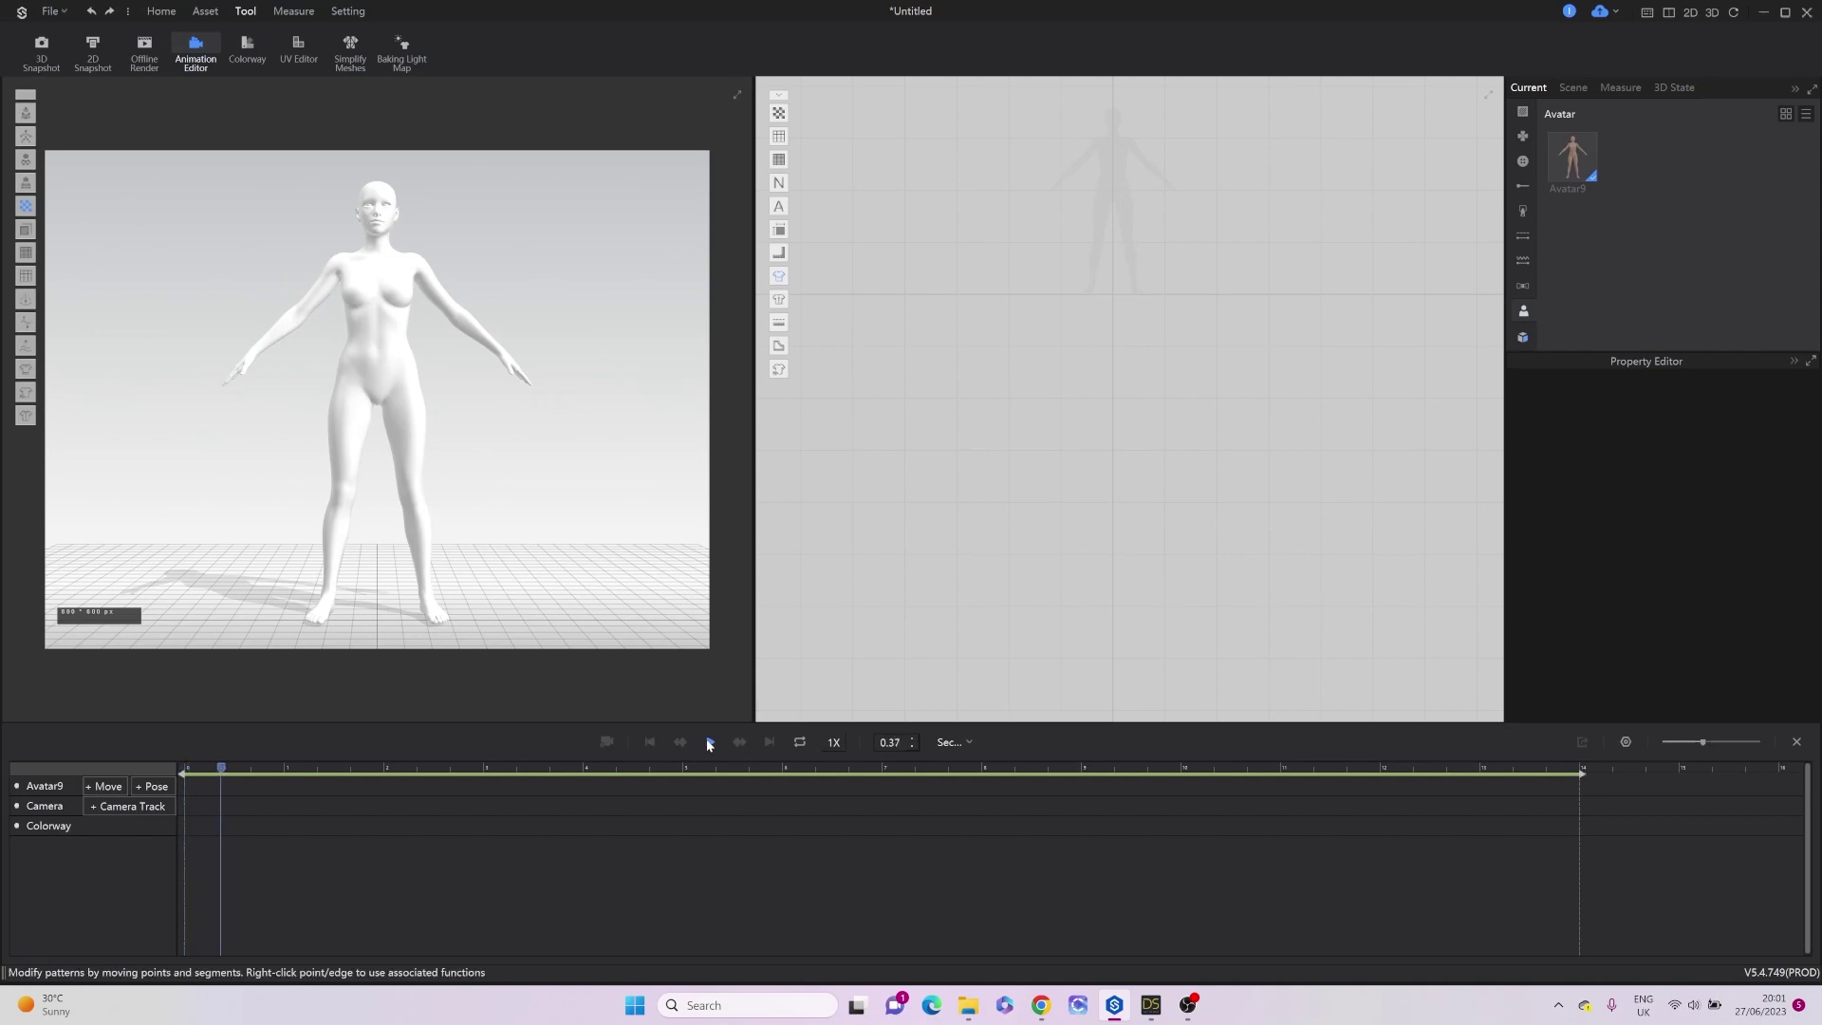
pyautogui.click(710, 742)
pyautogui.moveTo(333, 772); pyautogui.dragTo(80, 822)
# Add the SkeletonAnimation24 movement to the avatar's track with the animation transition turned off.
pyautogui.click(101, 788)
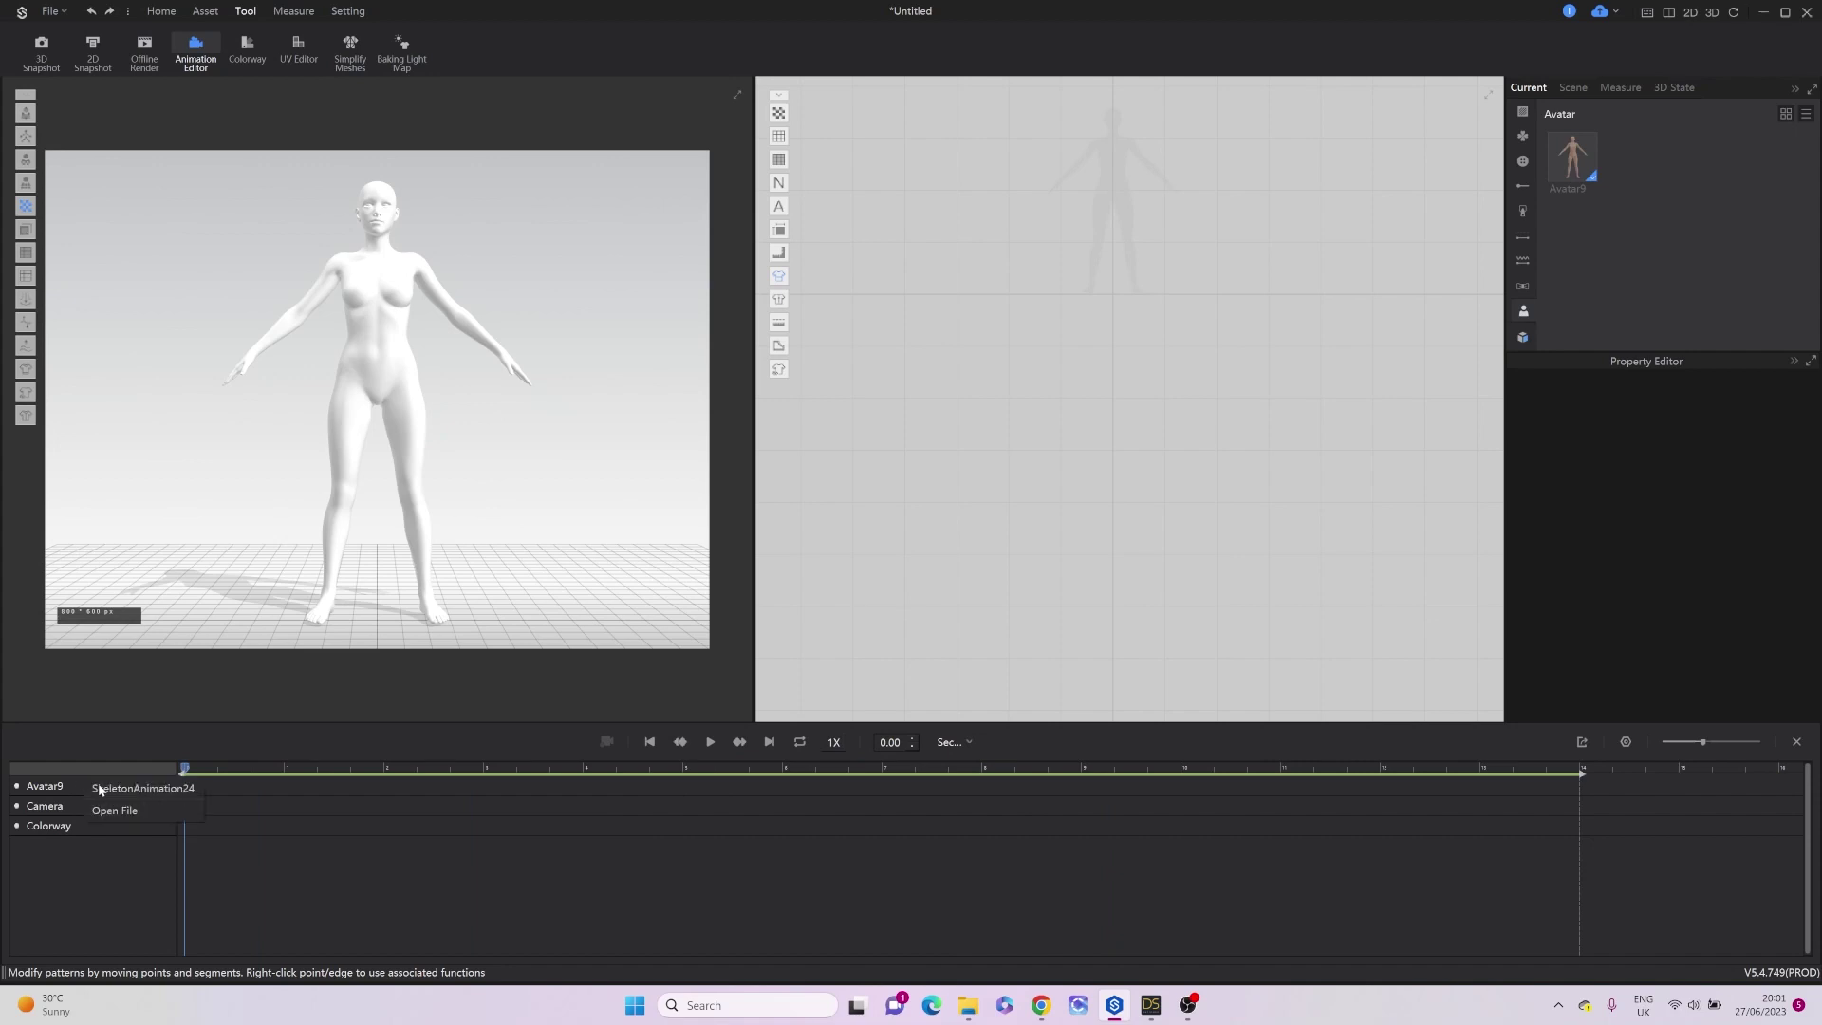
pyautogui.click(123, 786)
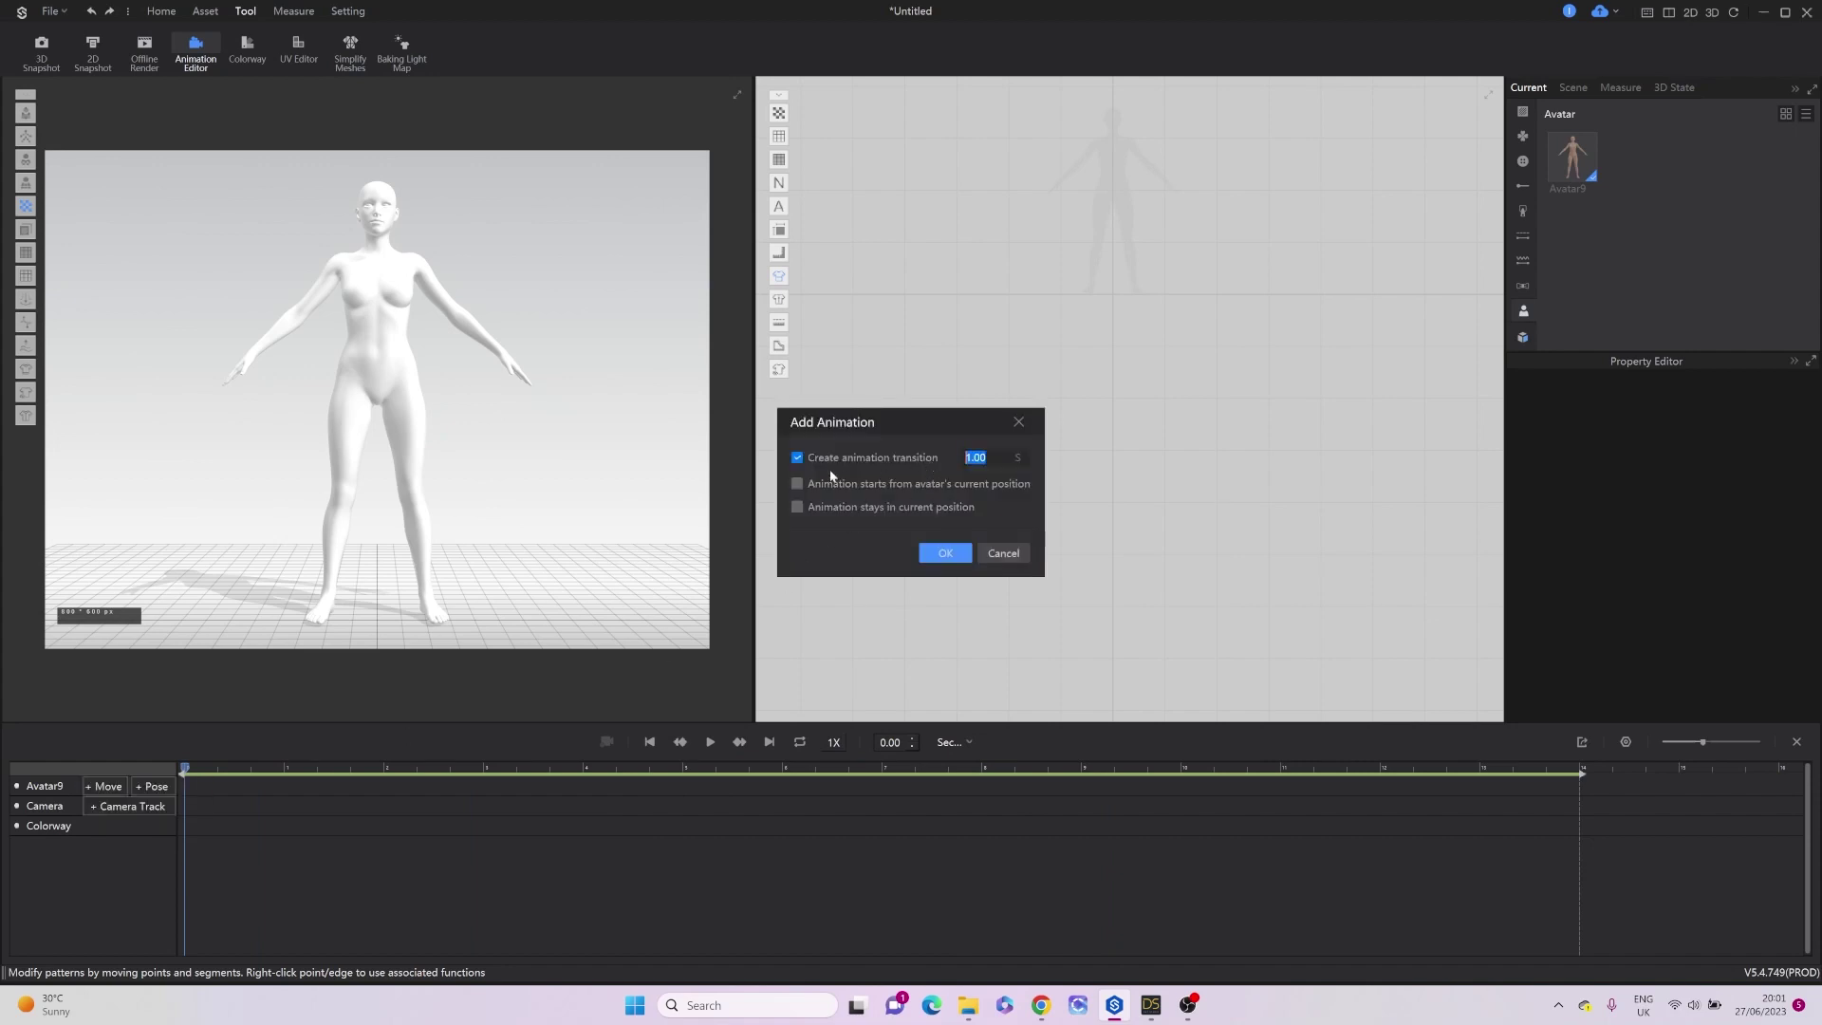
pyautogui.click(798, 458)
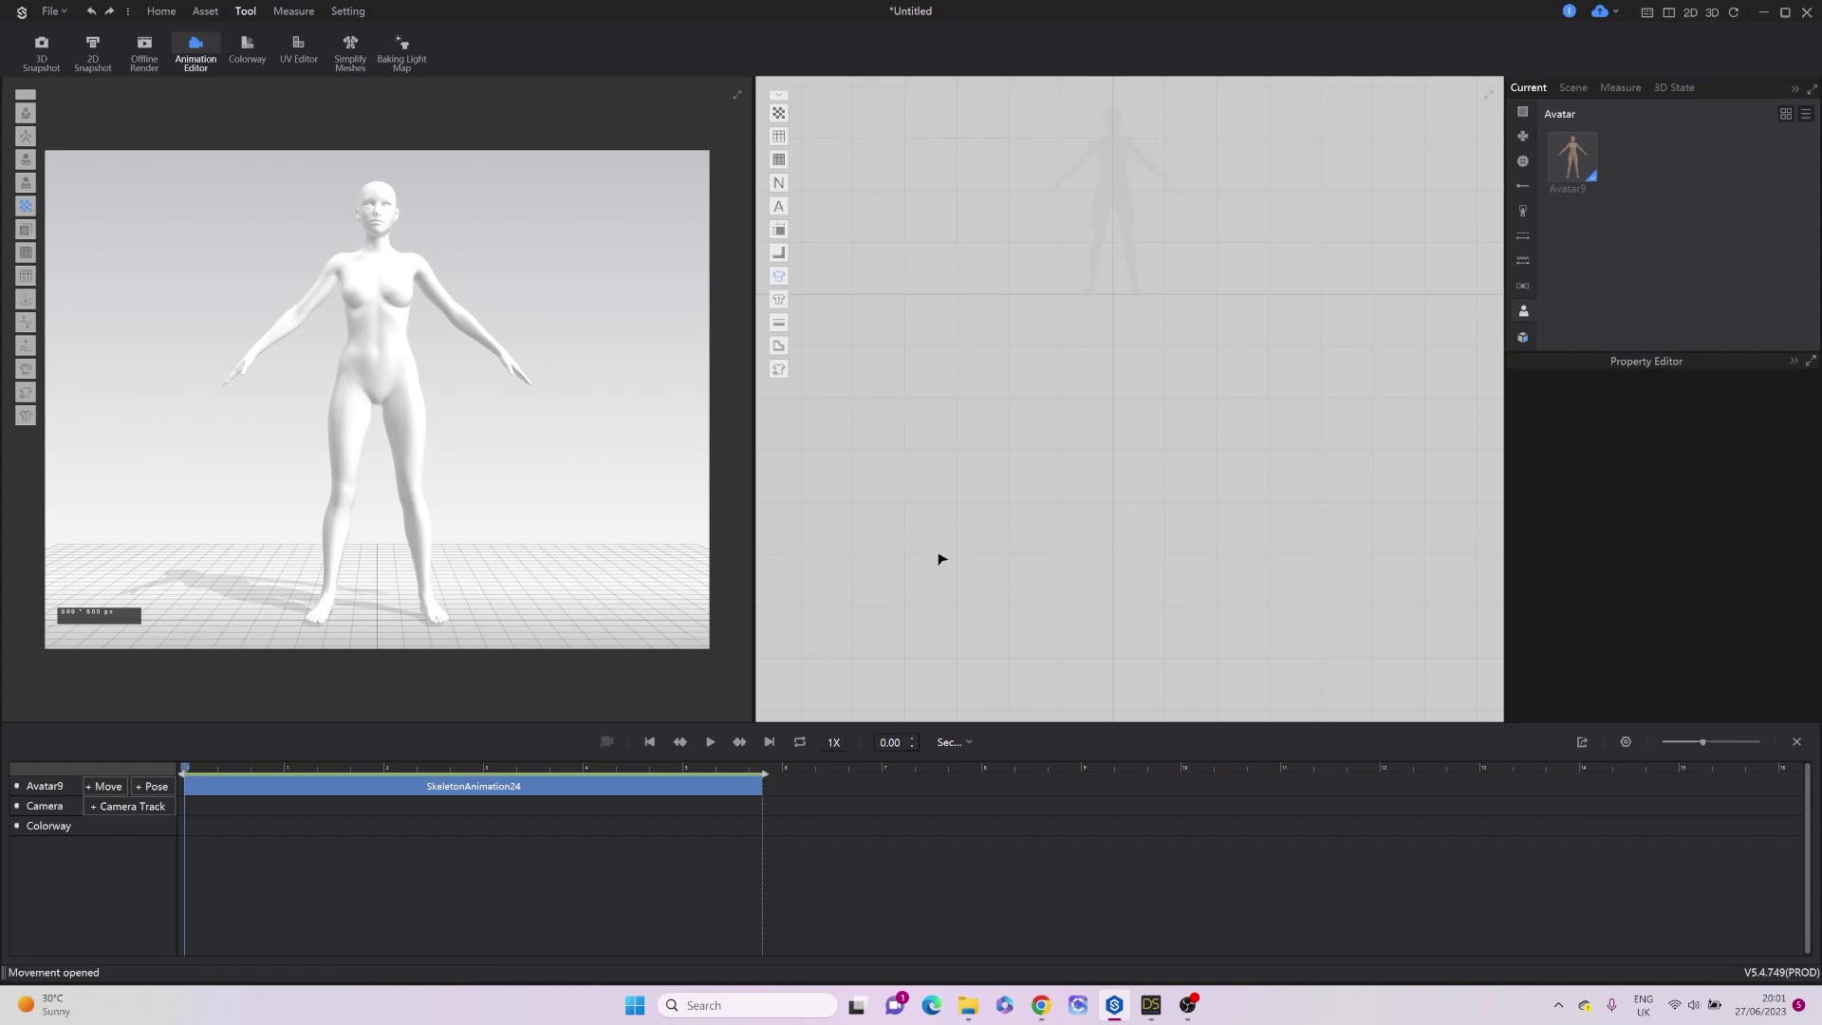
# Play the SkeletonAnimation24 movement from the start of the Animation Editor timeline.
pyautogui.click(710, 743)
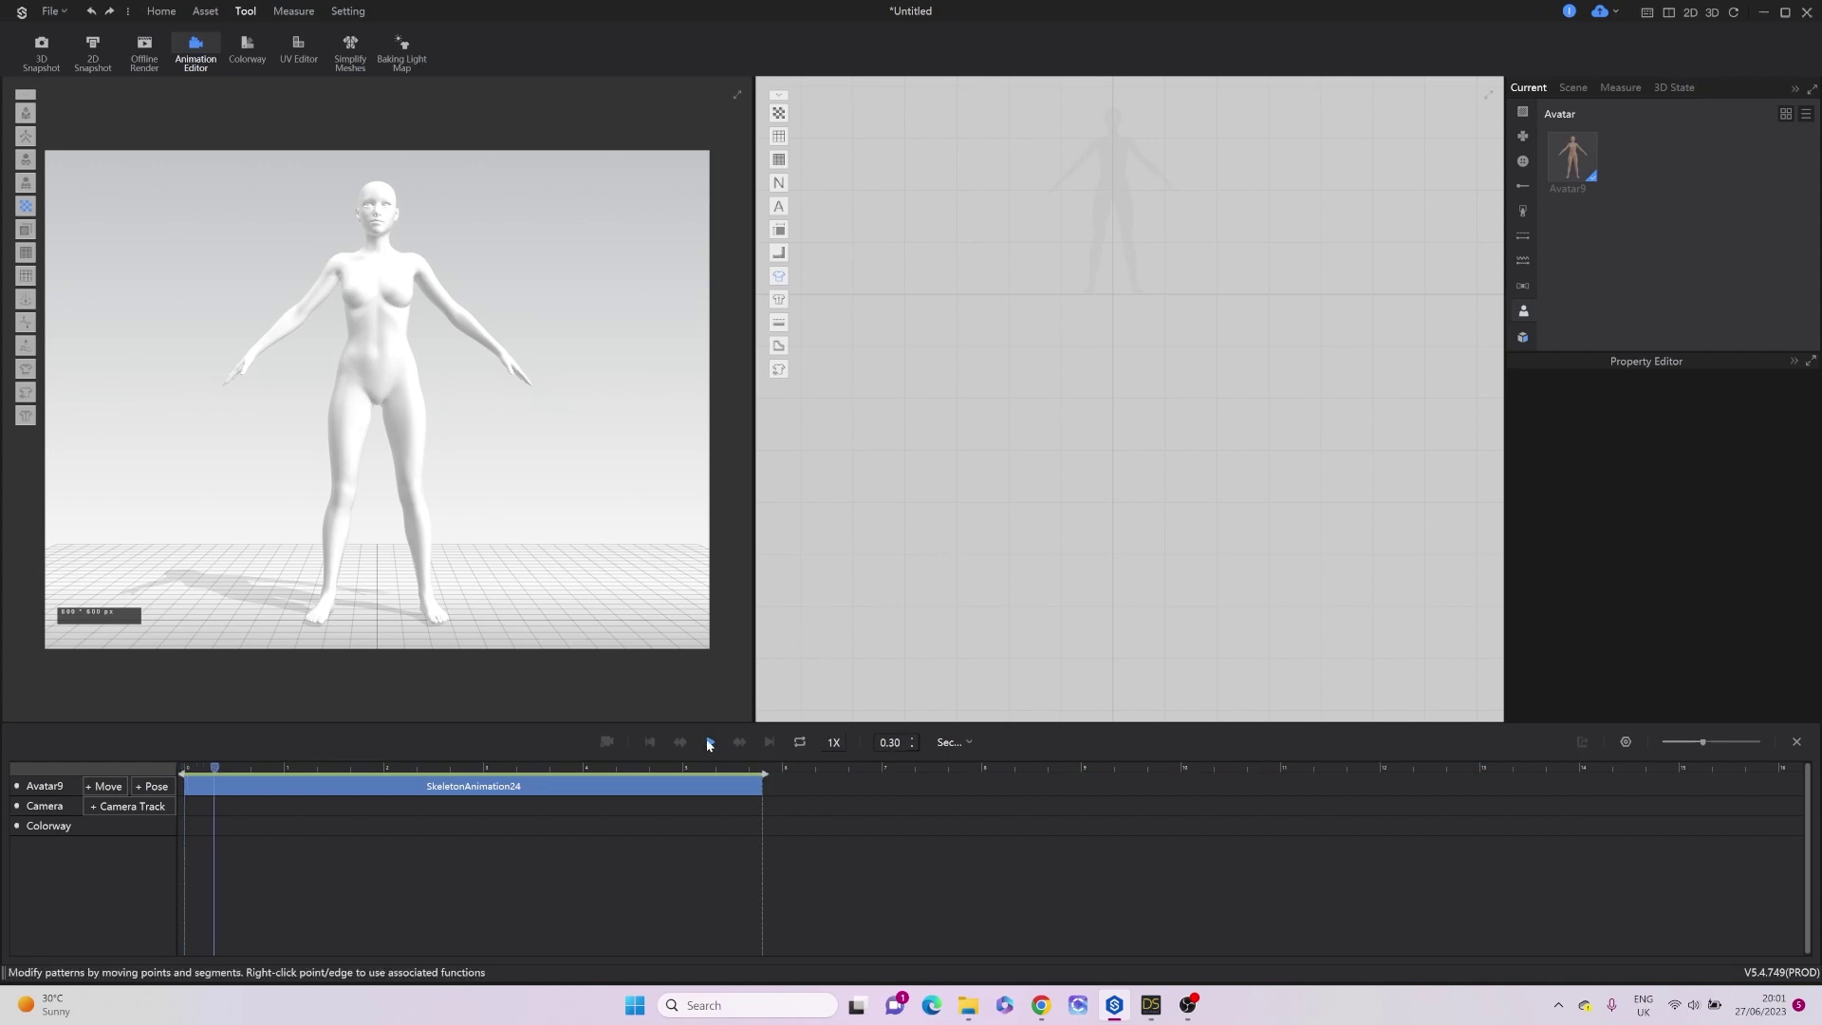
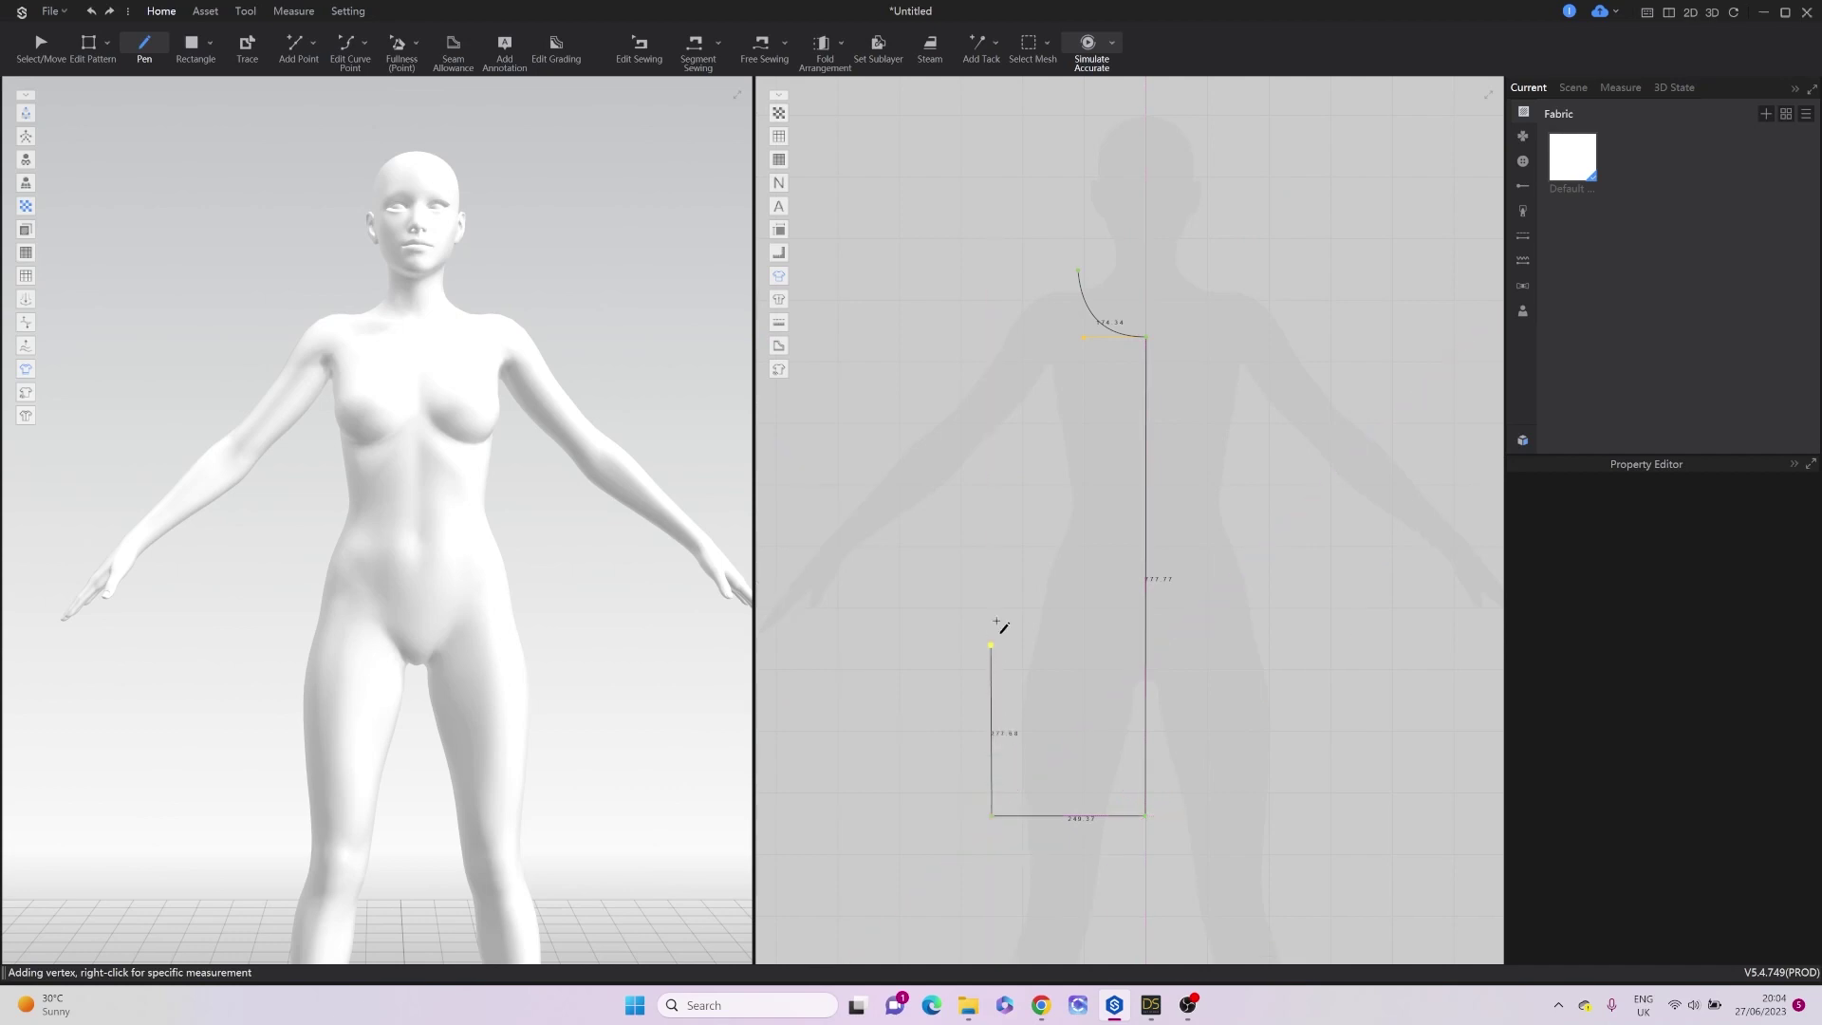
# Finish the half dress pattern outline with the Pen, adding the hip, waist, side, armhole and shoulder points.
pyautogui.click(1021, 602)
pyautogui.click(1051, 537)
pyautogui.click(1073, 276)
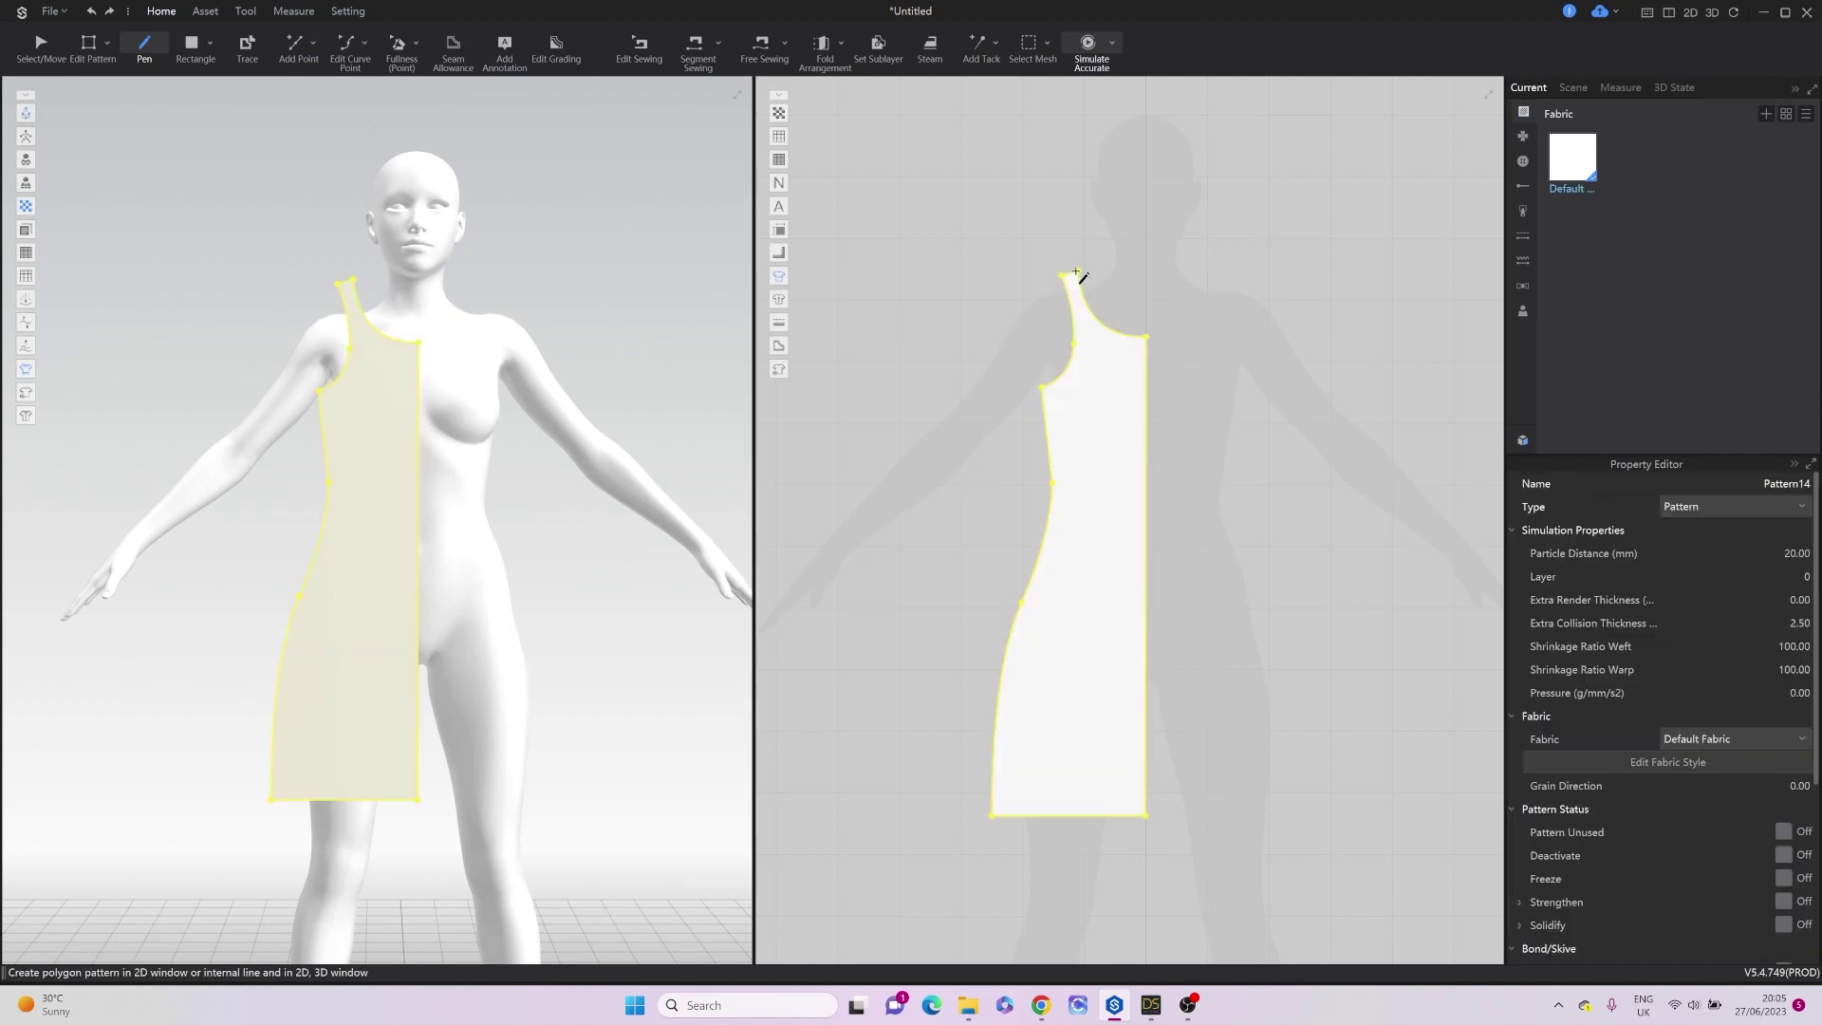
# Mirror the half dress pattern across its straight centre edge using Symmetry Pattern with Edge.
pyautogui.press('z')
pyautogui.click(1178, 513)
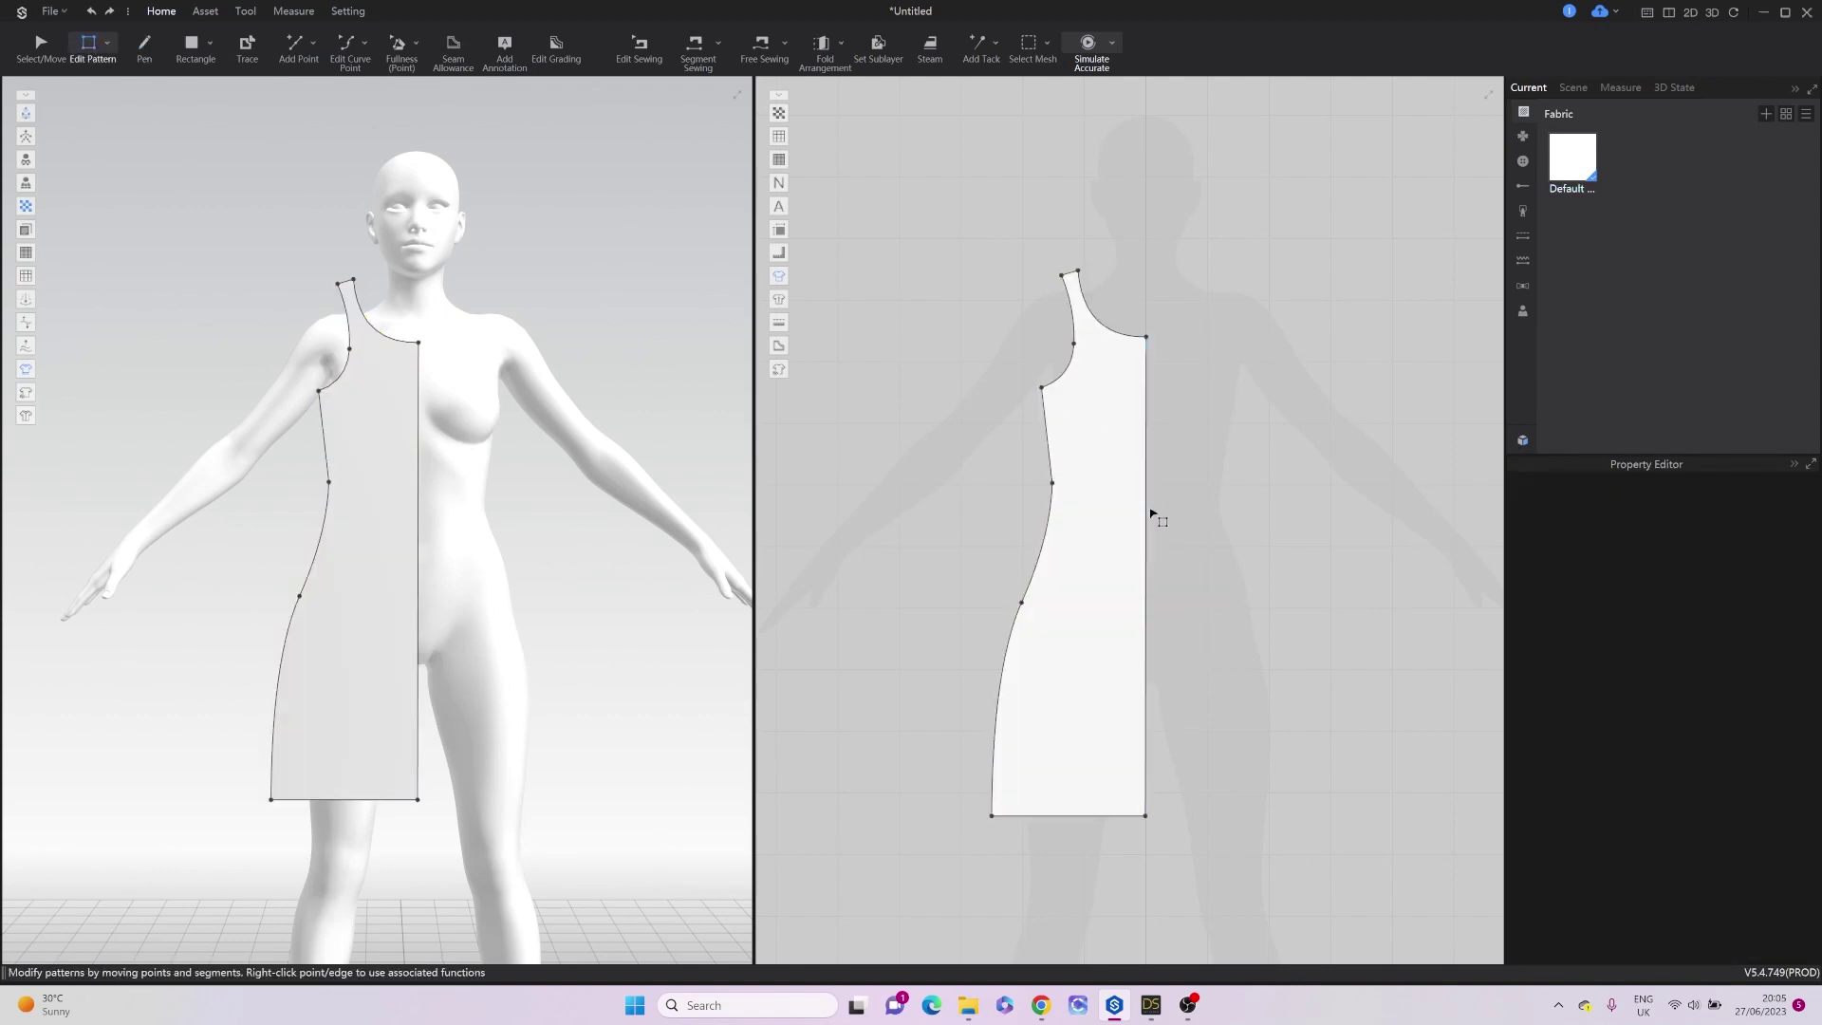
pyautogui.click(1146, 513)
pyautogui.rightClick(1147, 514)
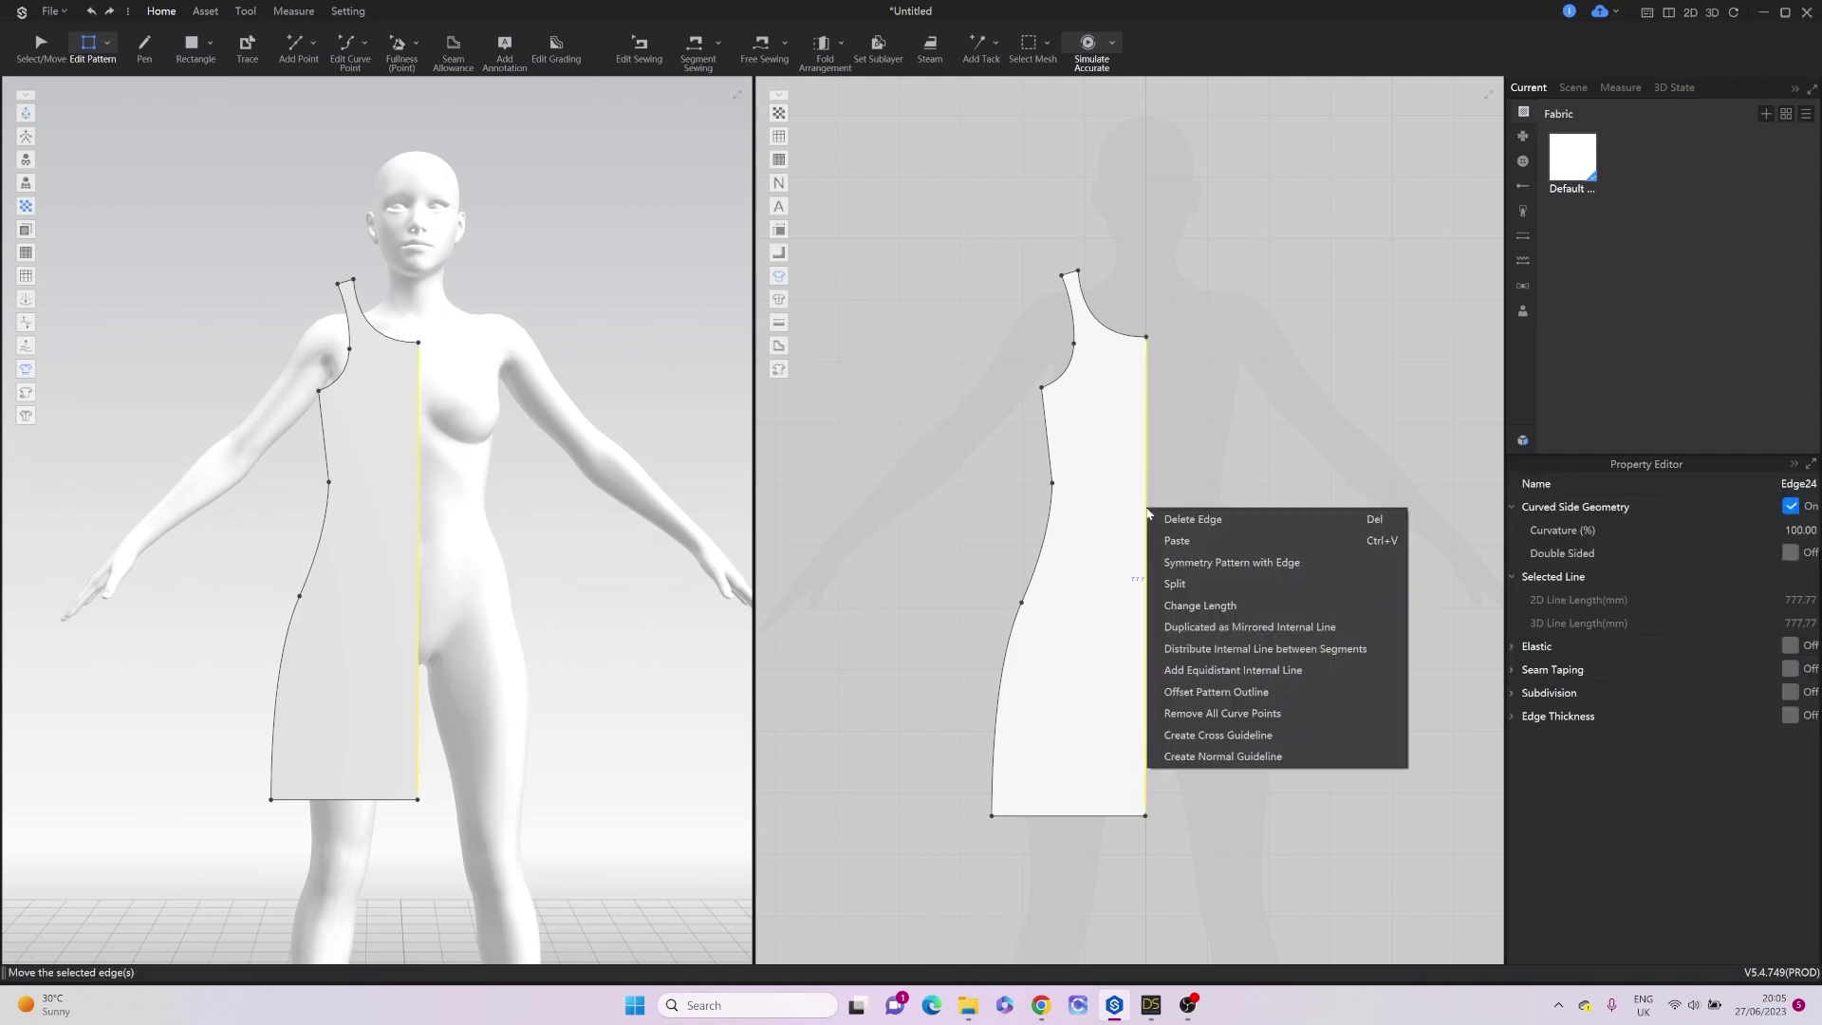
pyautogui.click(1187, 557)
pyautogui.scroll(-5, 1118, 560)
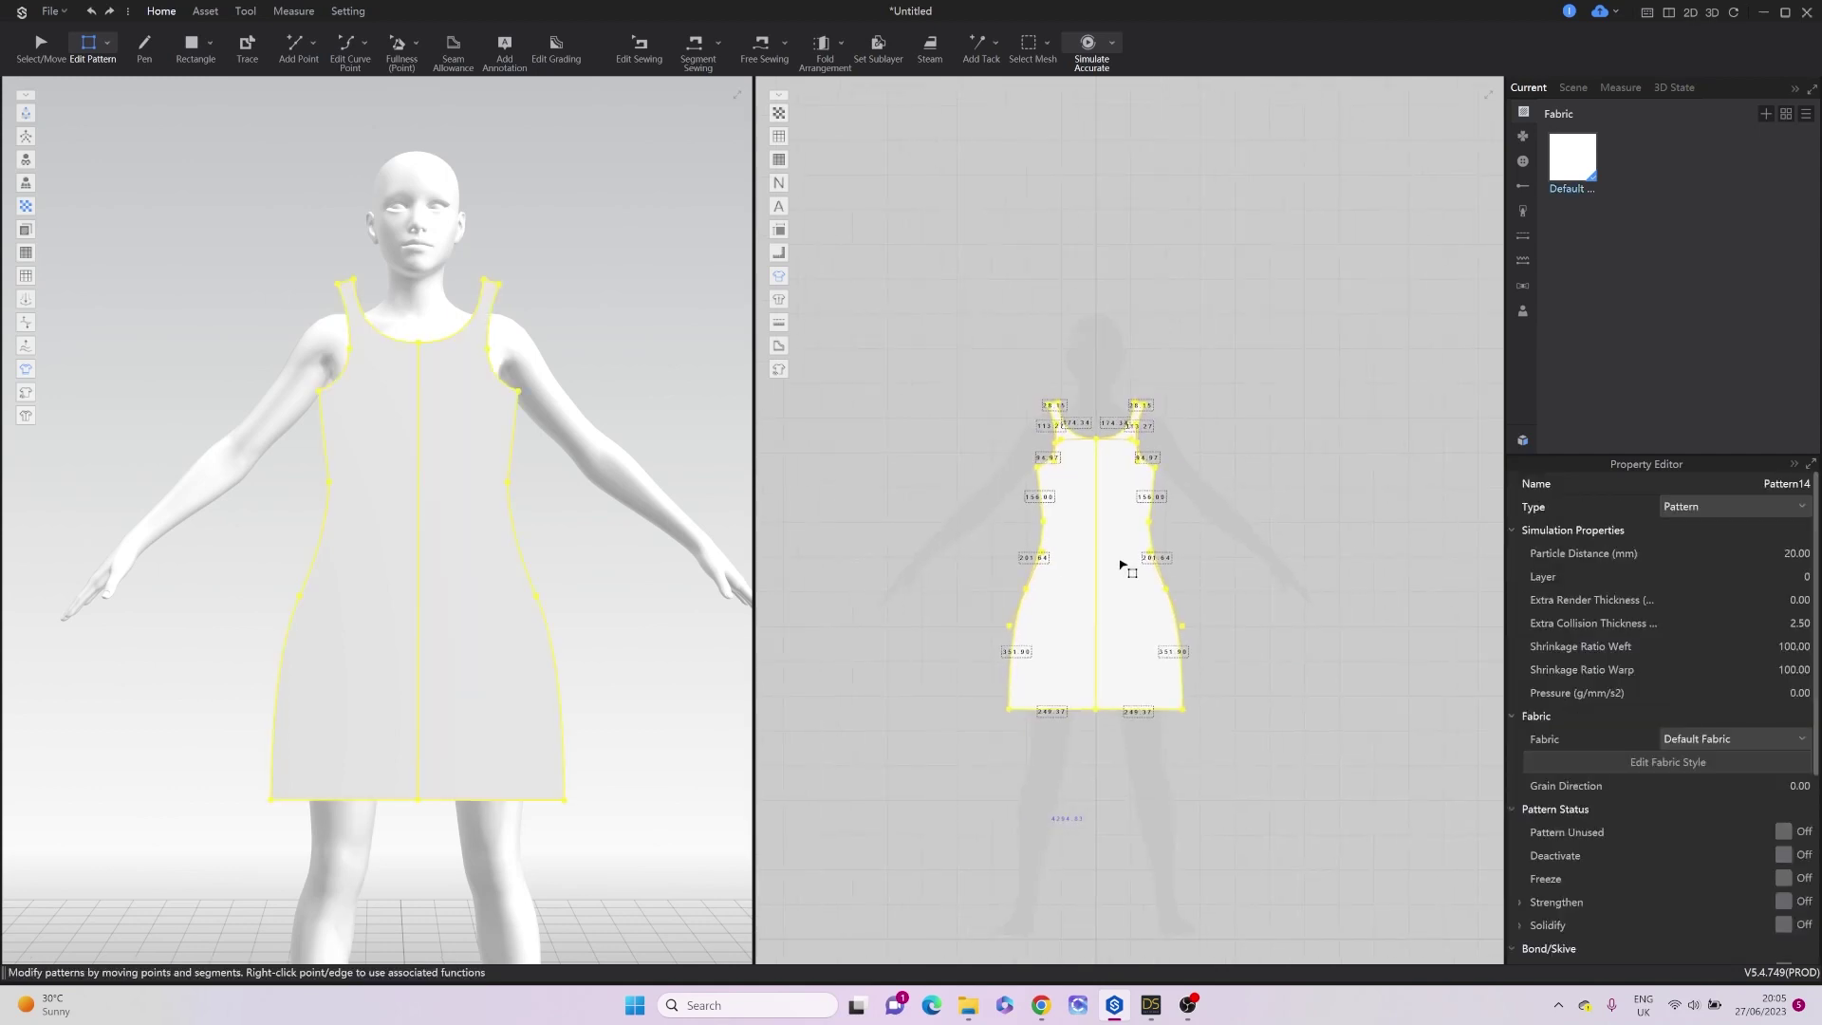
# Copy the full front dress pattern and paste the duplicate beside it in the 2D window as the back piece.
pyautogui.press('Escape')
pyautogui.press('a')
pyautogui.rightClick(1111, 521)
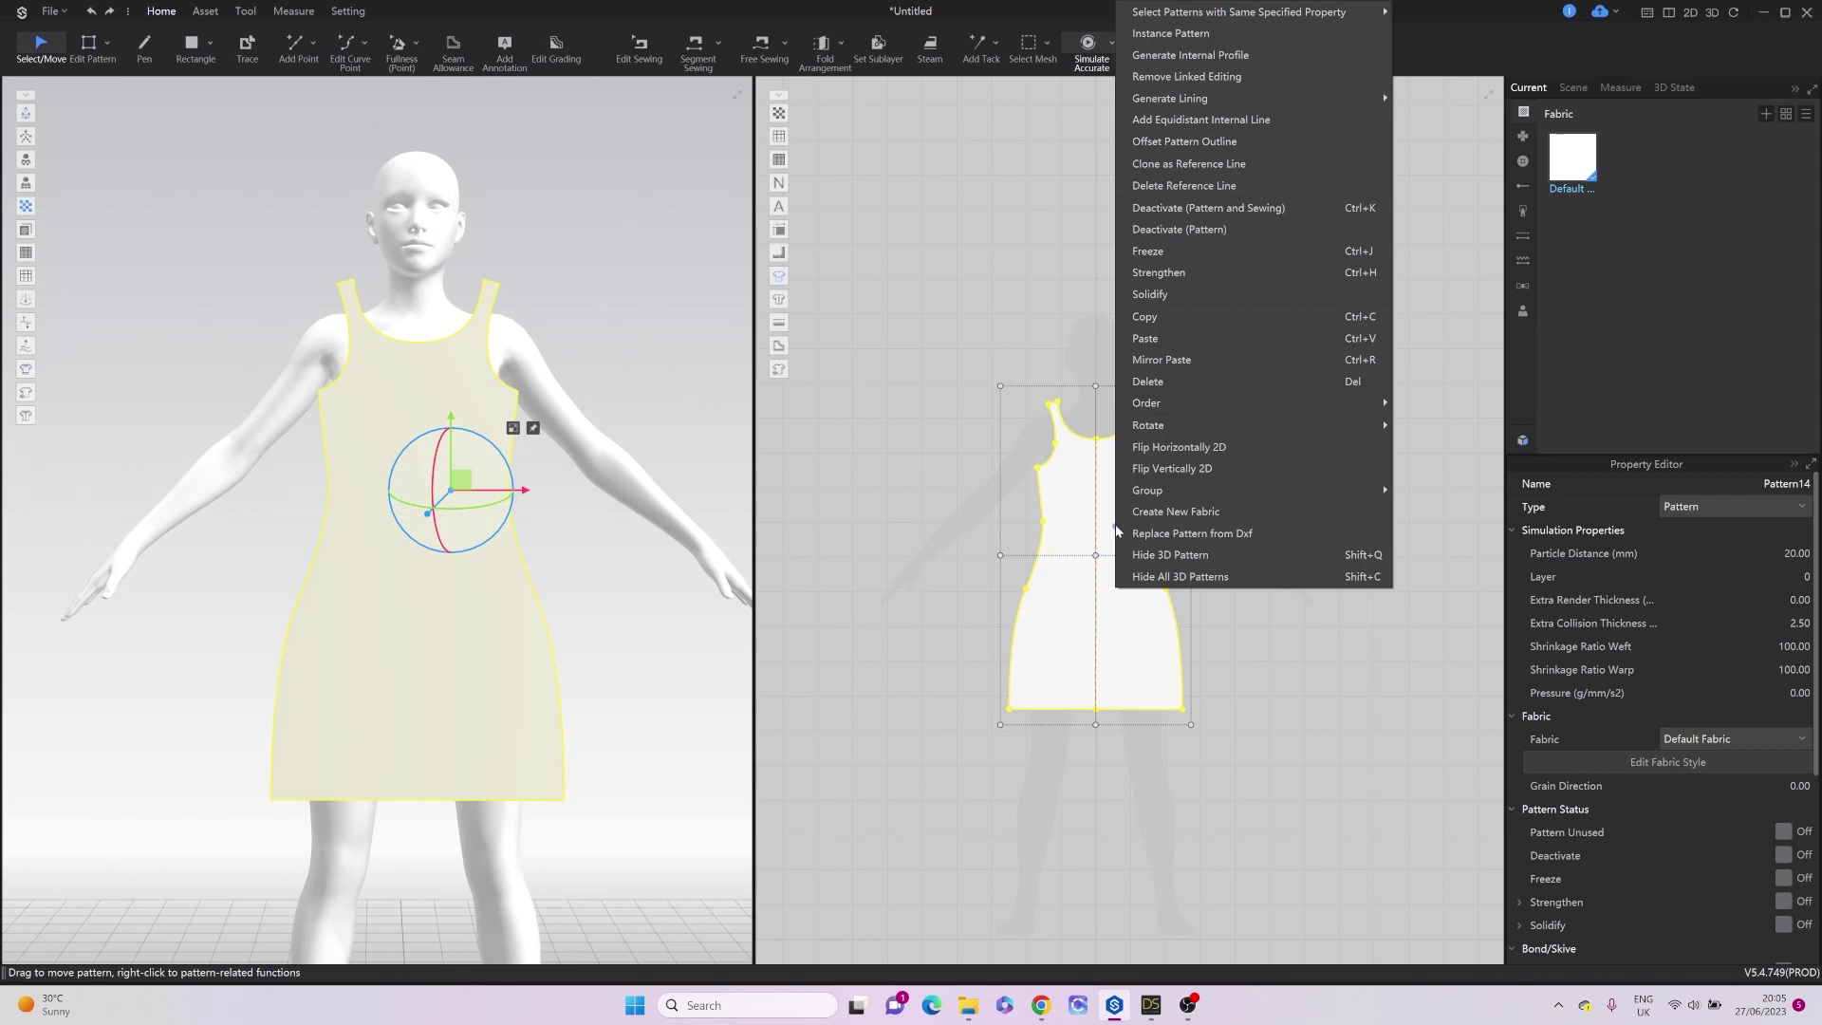
pyautogui.click(1142, 318)
pyautogui.rightClick(1246, 459)
pyautogui.click(1267, 472)
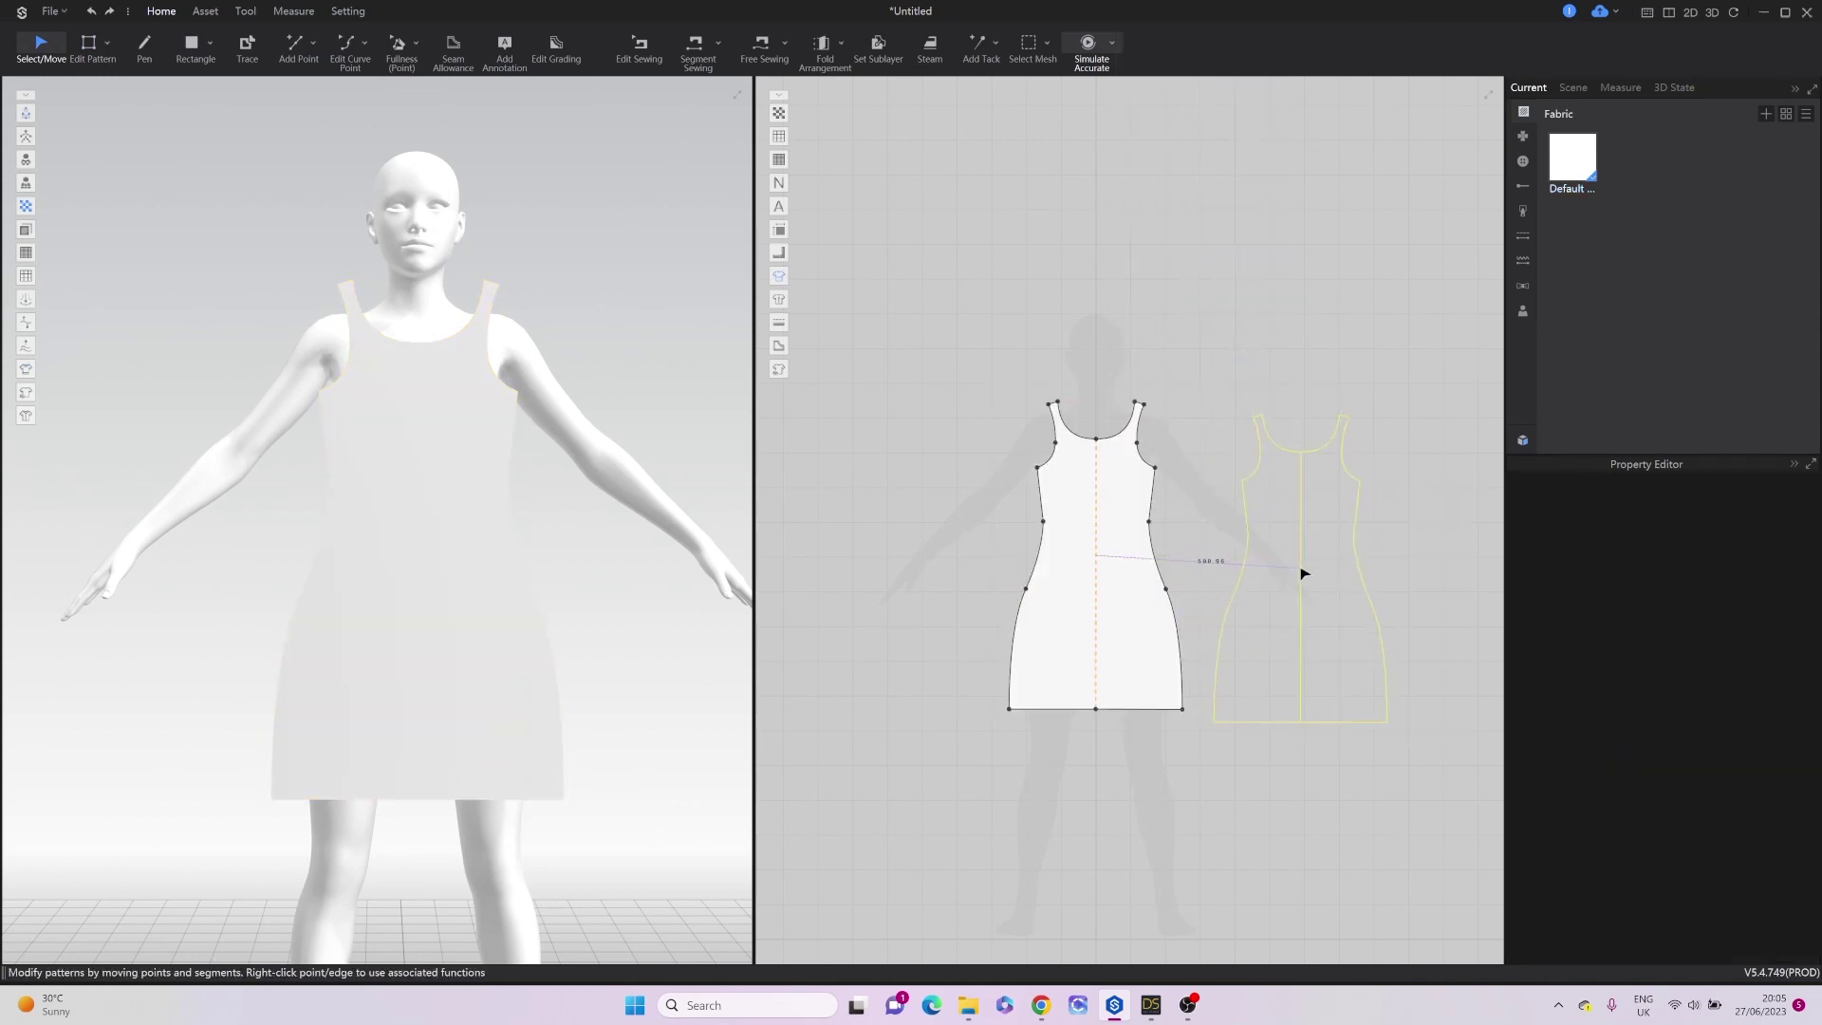
pyautogui.click(1305, 575)
# Sew the front and back side seams together from underarm to hem with Free Sewing.
pyautogui.press('m')
pyautogui.click(1155, 468)
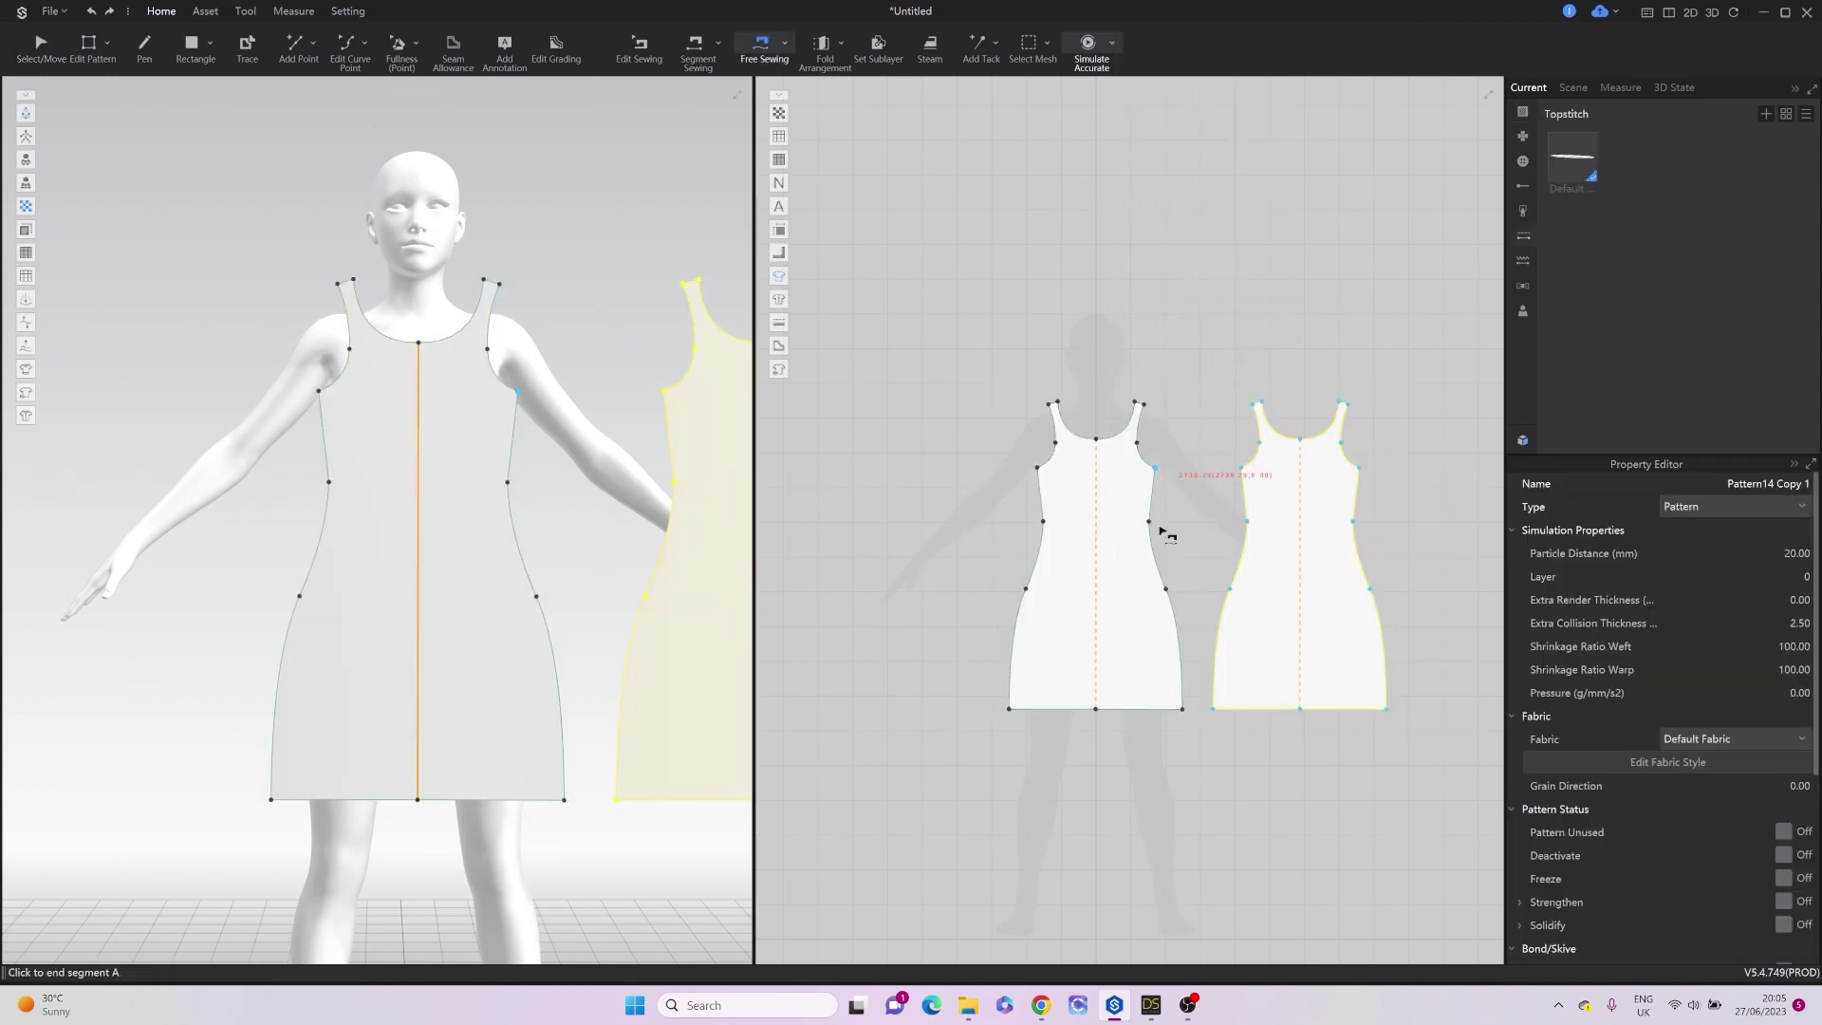
pyautogui.click(1183, 711)
pyautogui.click(1241, 470)
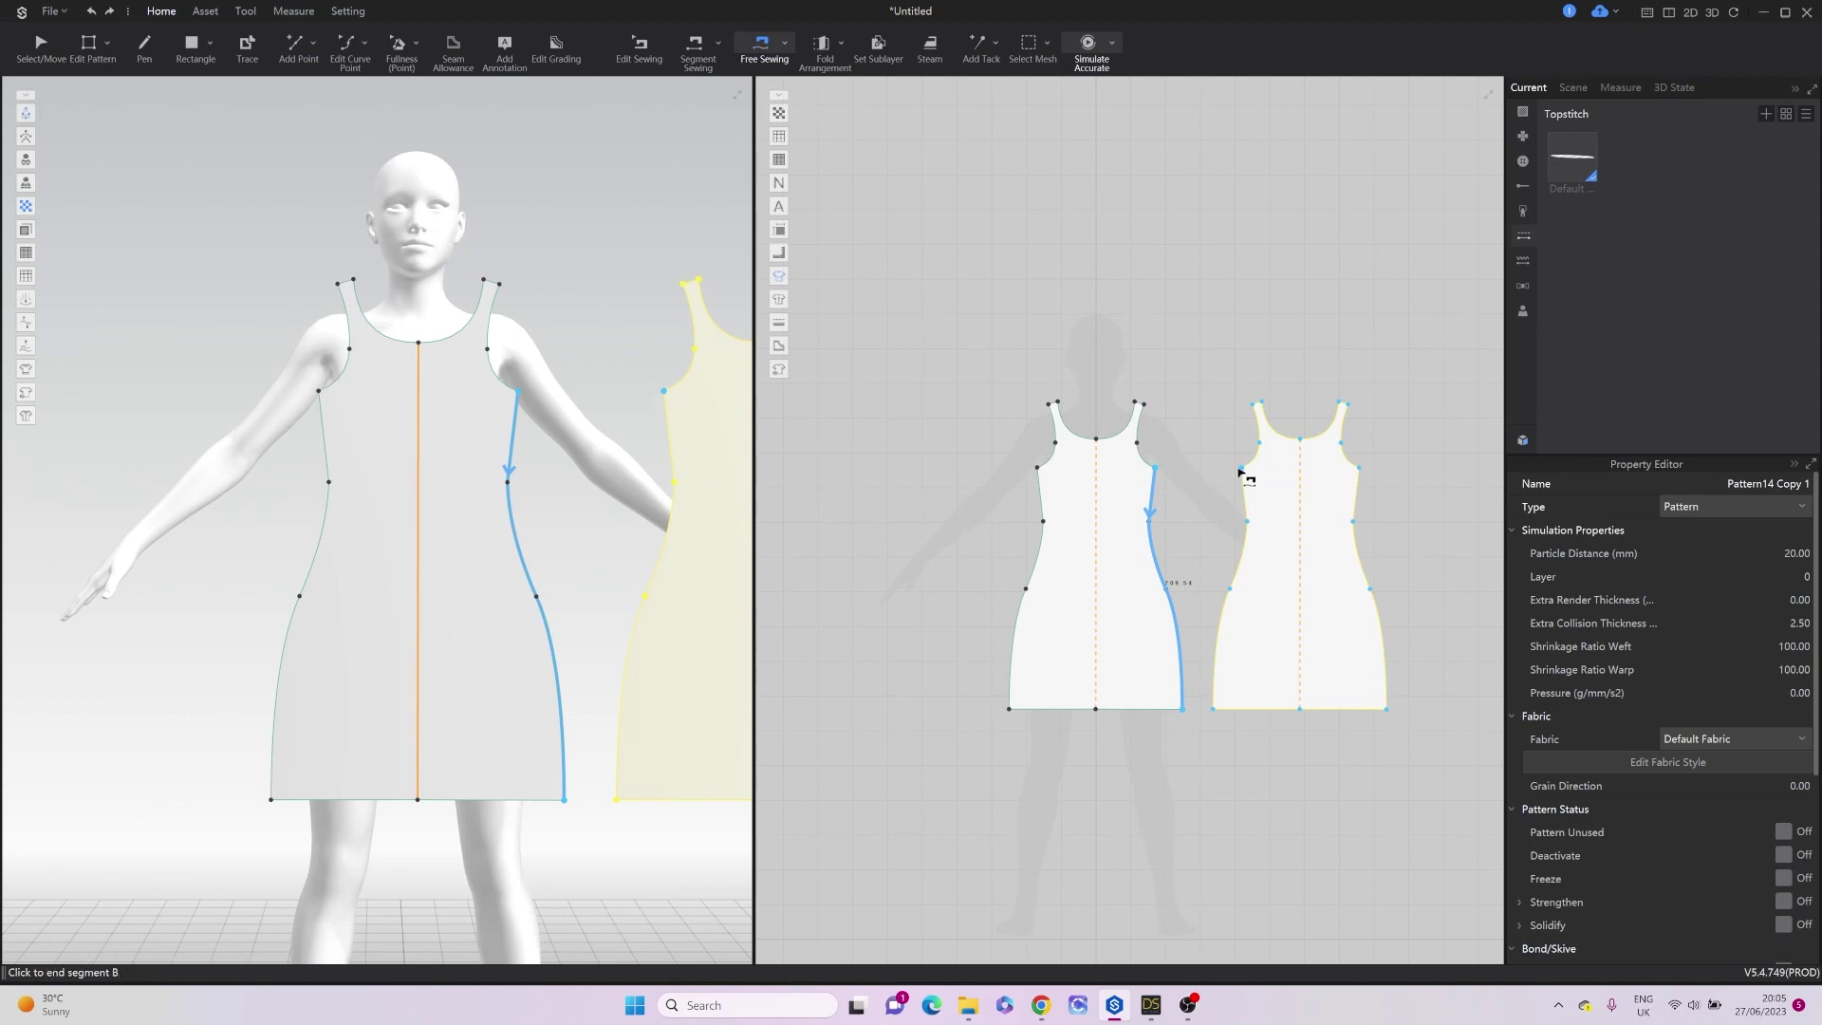
pyautogui.click(1214, 710)
# Sew the back shoulder edges to the matching front shoulder edges with Free Sewing.
pyautogui.click(1254, 405)
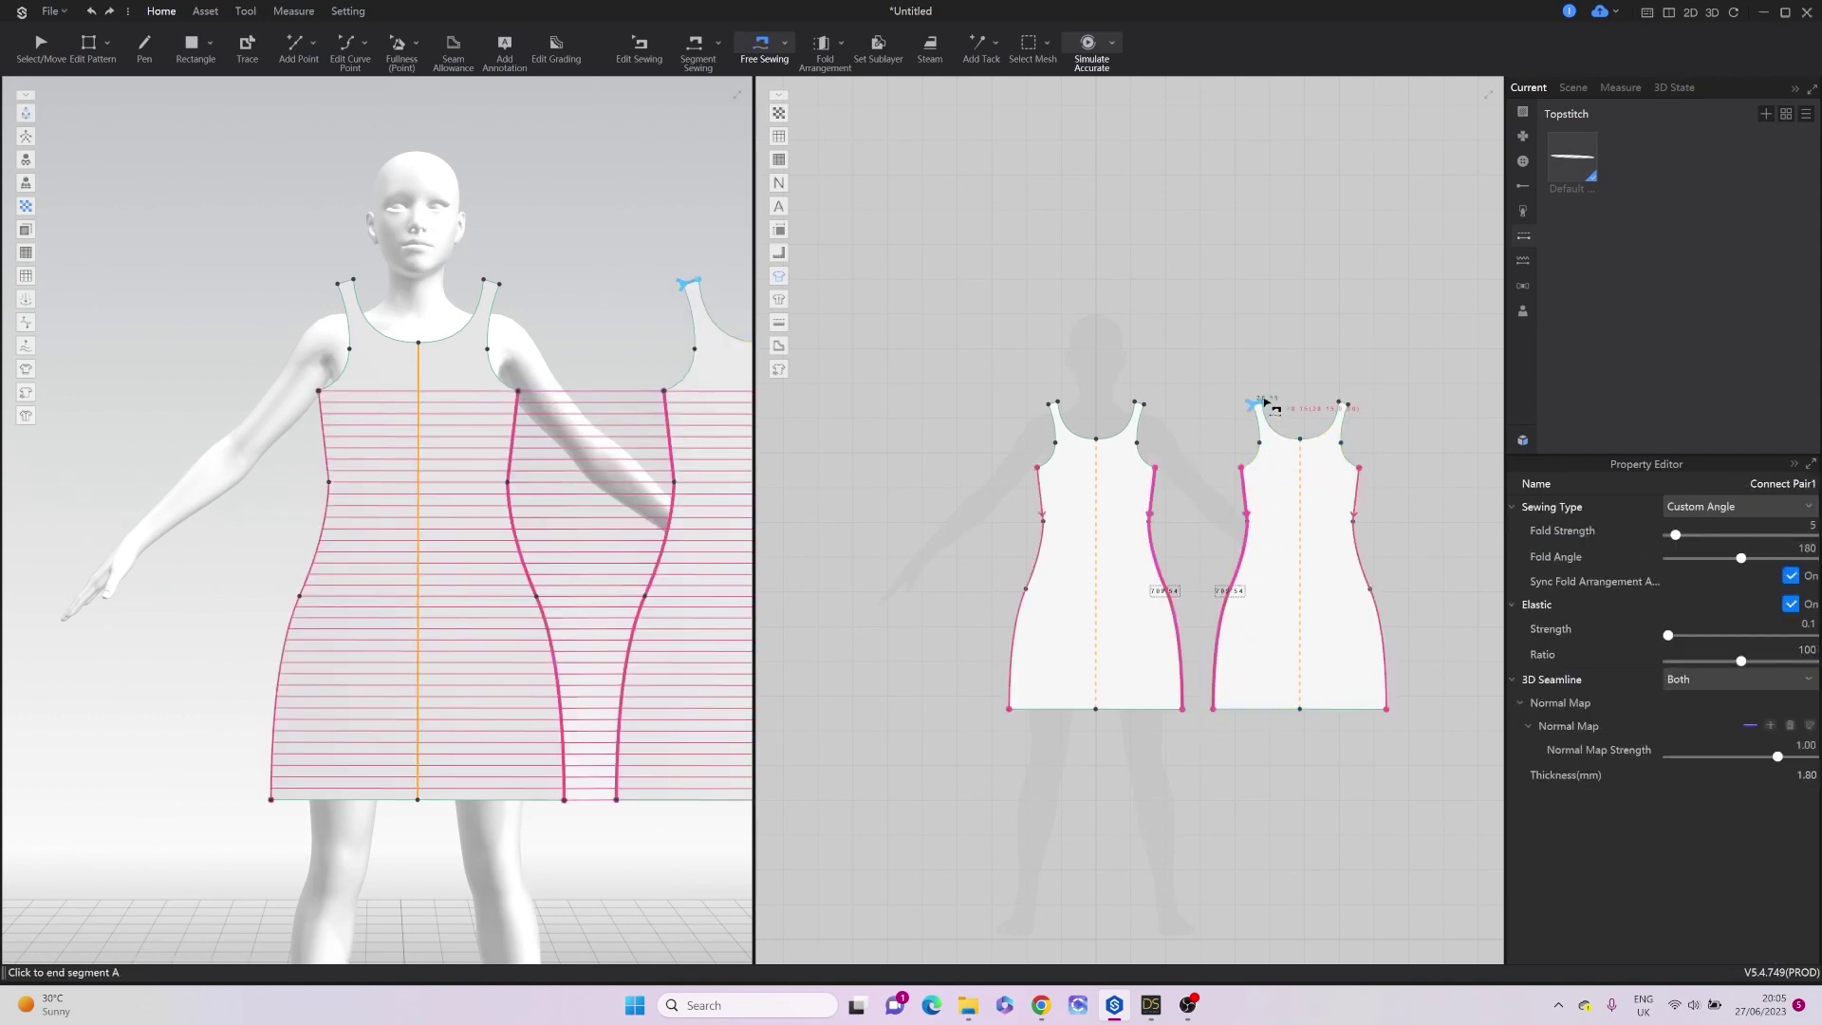
pyautogui.click(1265, 403)
pyautogui.click(1144, 404)
pyautogui.click(1135, 402)
# Rotate the back piece in the 3D window to face backwards and move it behind the avatar.
pyautogui.scroll(-2, 471, 454)
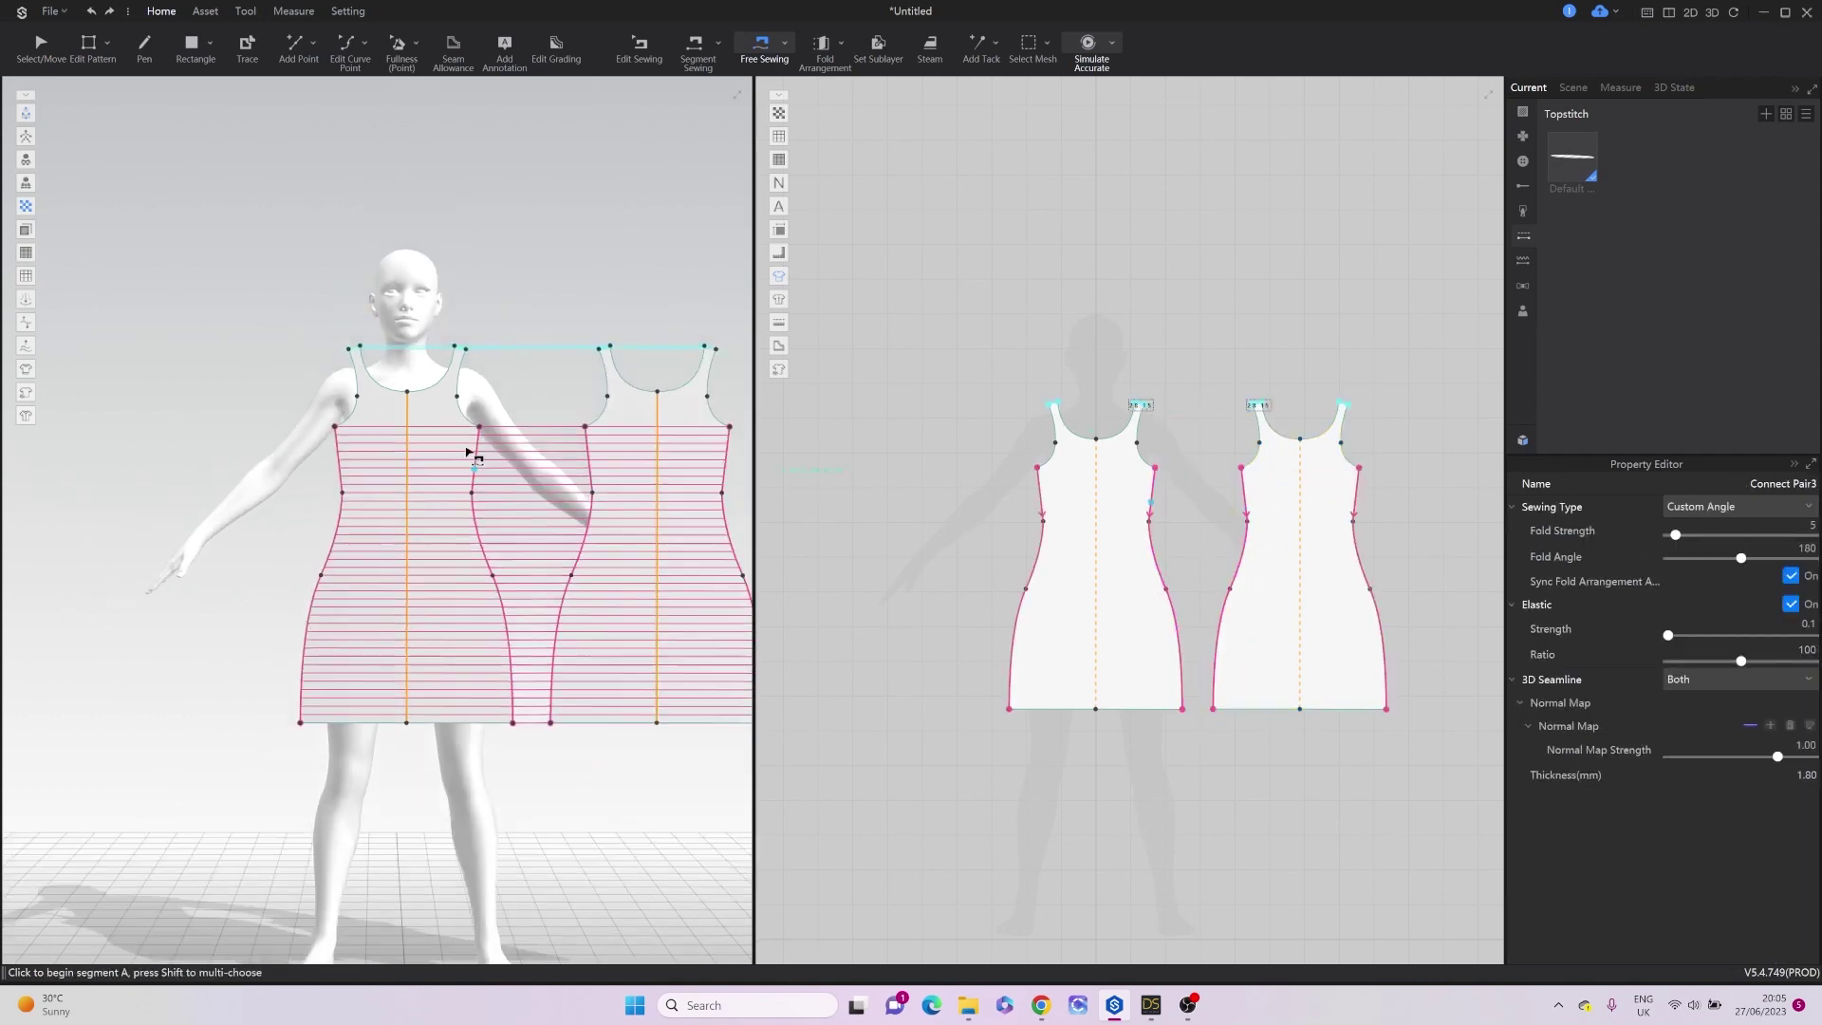
pyautogui.moveTo(472, 454); pyautogui.dragTo(167, 575, button='right')
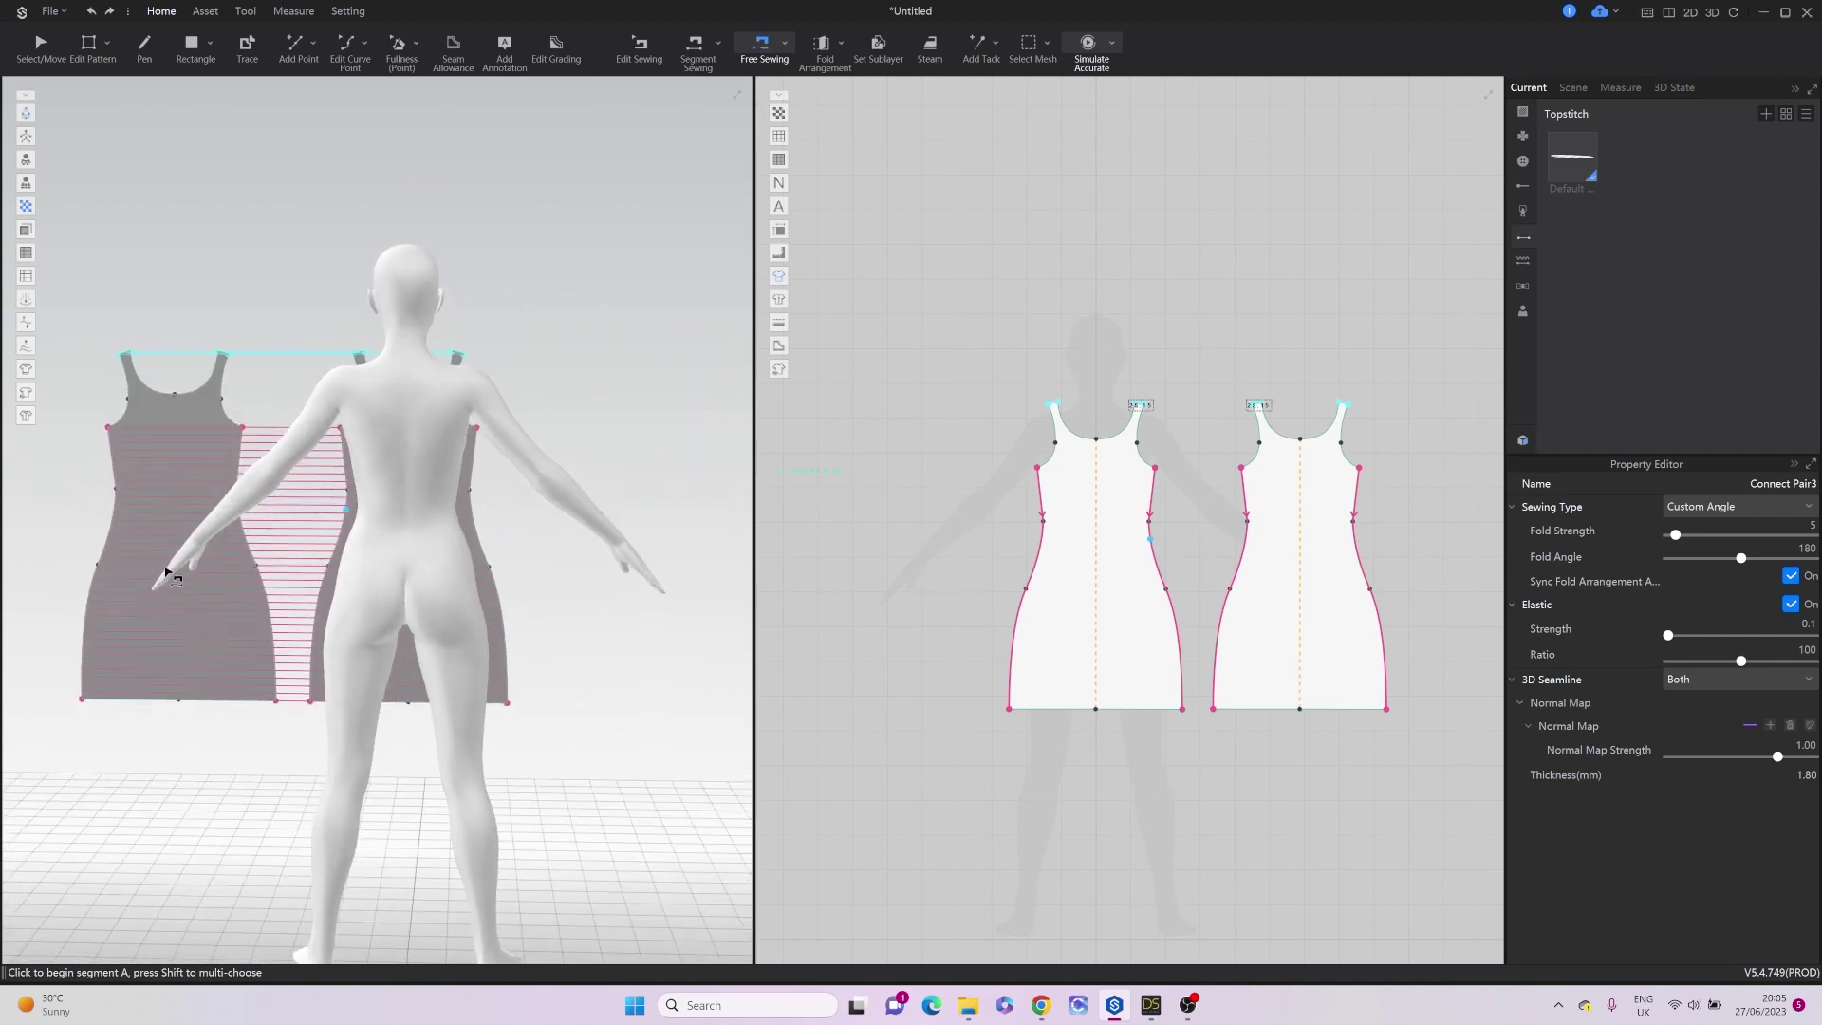
pyautogui.press('q')
pyautogui.click(180, 421)
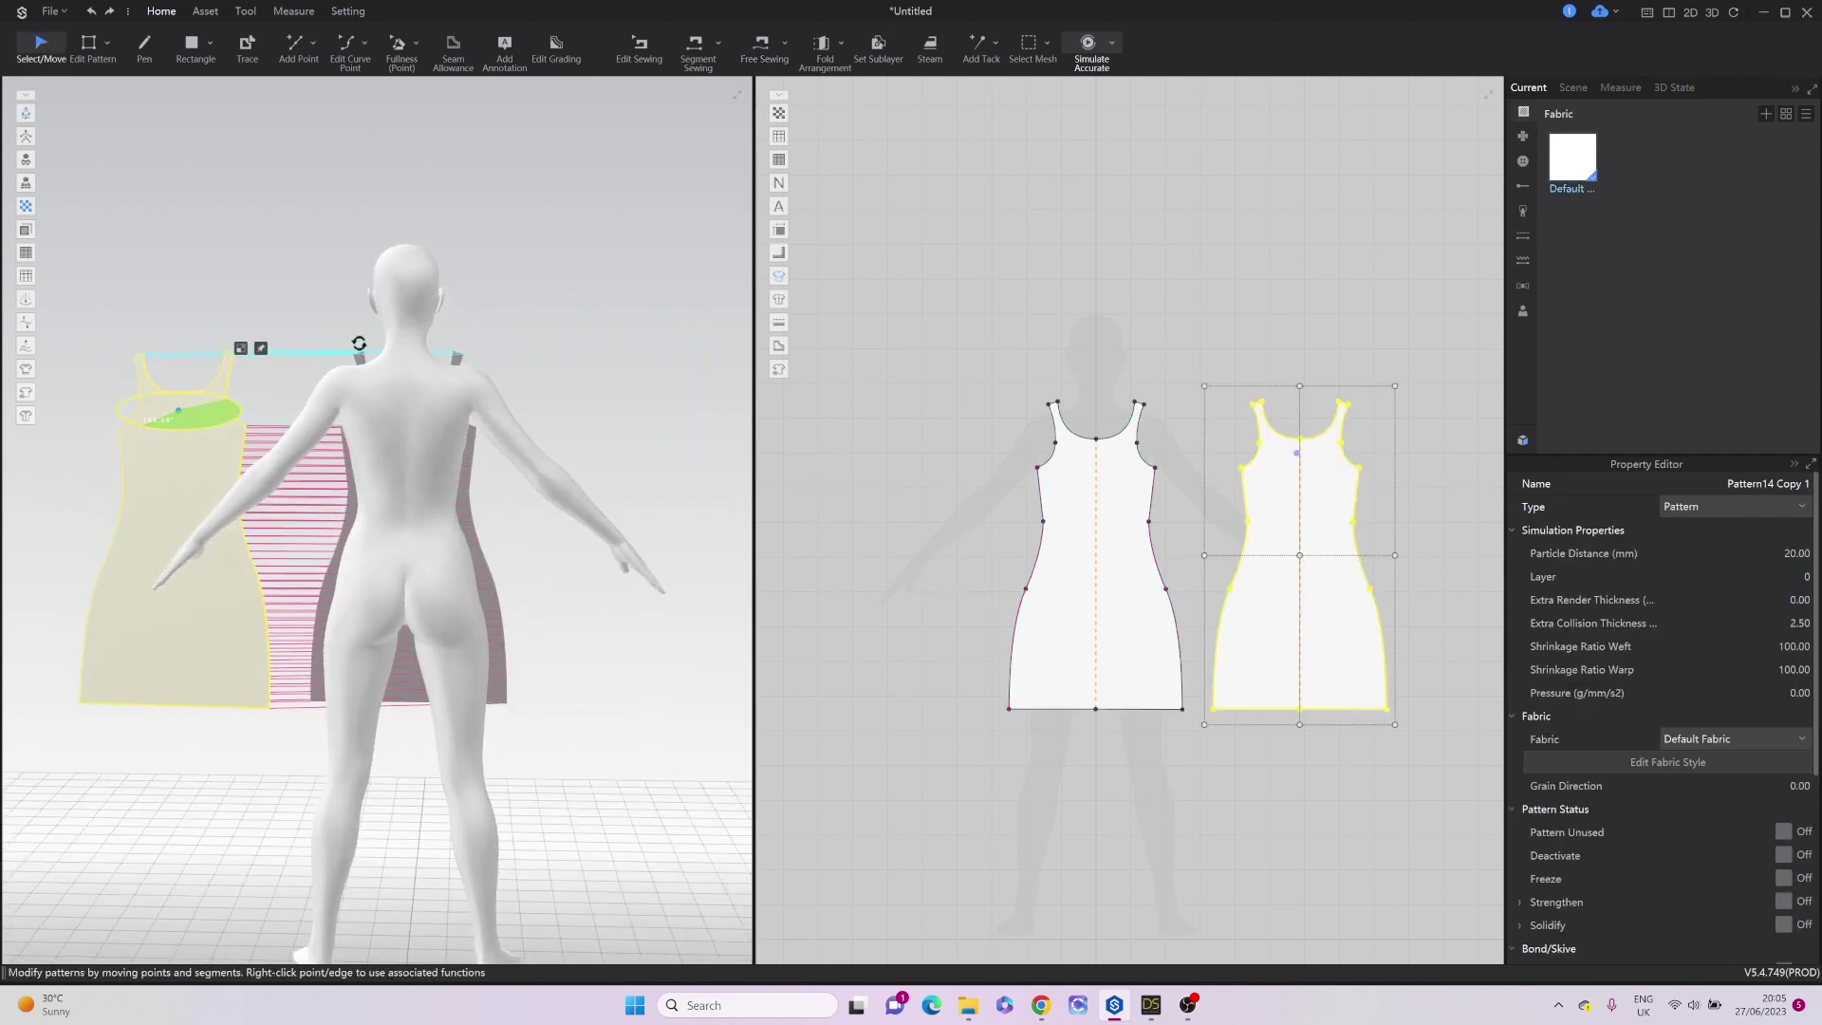
pyautogui.moveTo(181, 418); pyautogui.dragTo(360, 528)
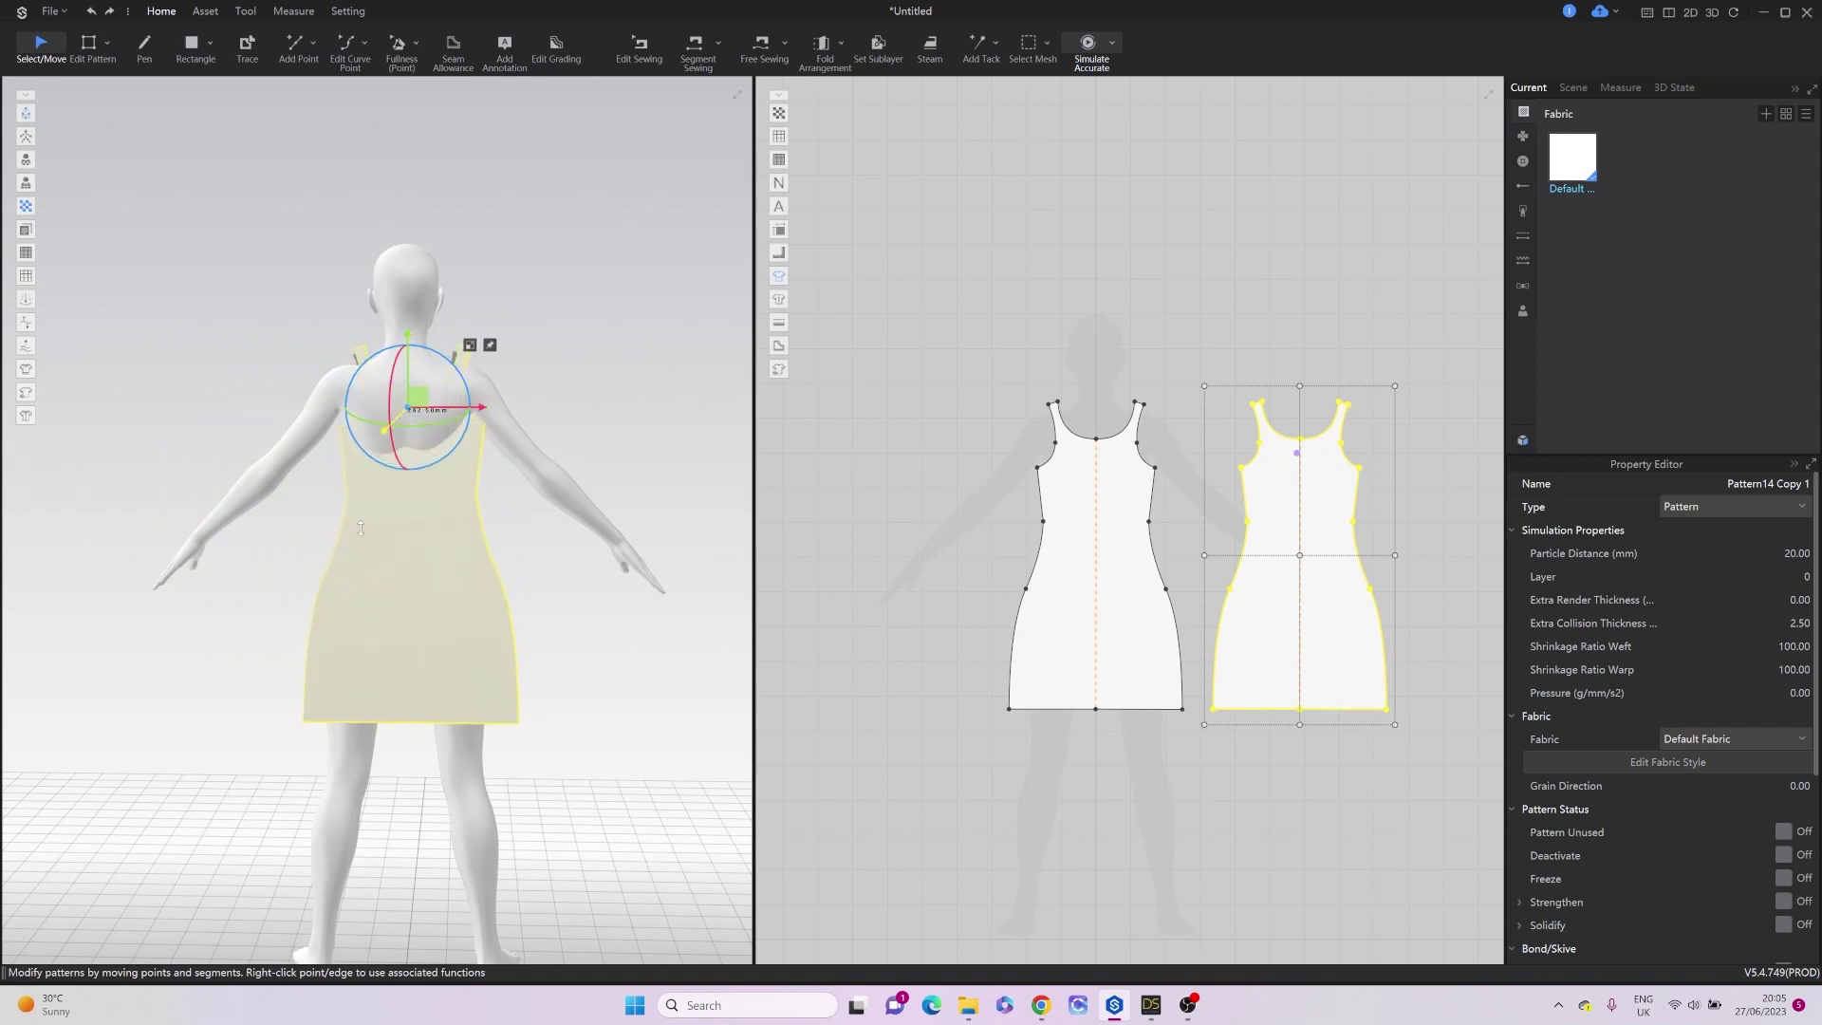
# Adjust the back piece's position and tilt behind the body, then simulate the dress onto the avatar.
pyautogui.moveTo(360, 528); pyautogui.dragTo(514, 594, button='right')
pyautogui.moveTo(482, 383); pyautogui.dragTo(471, 415)
pyautogui.click(471, 416)
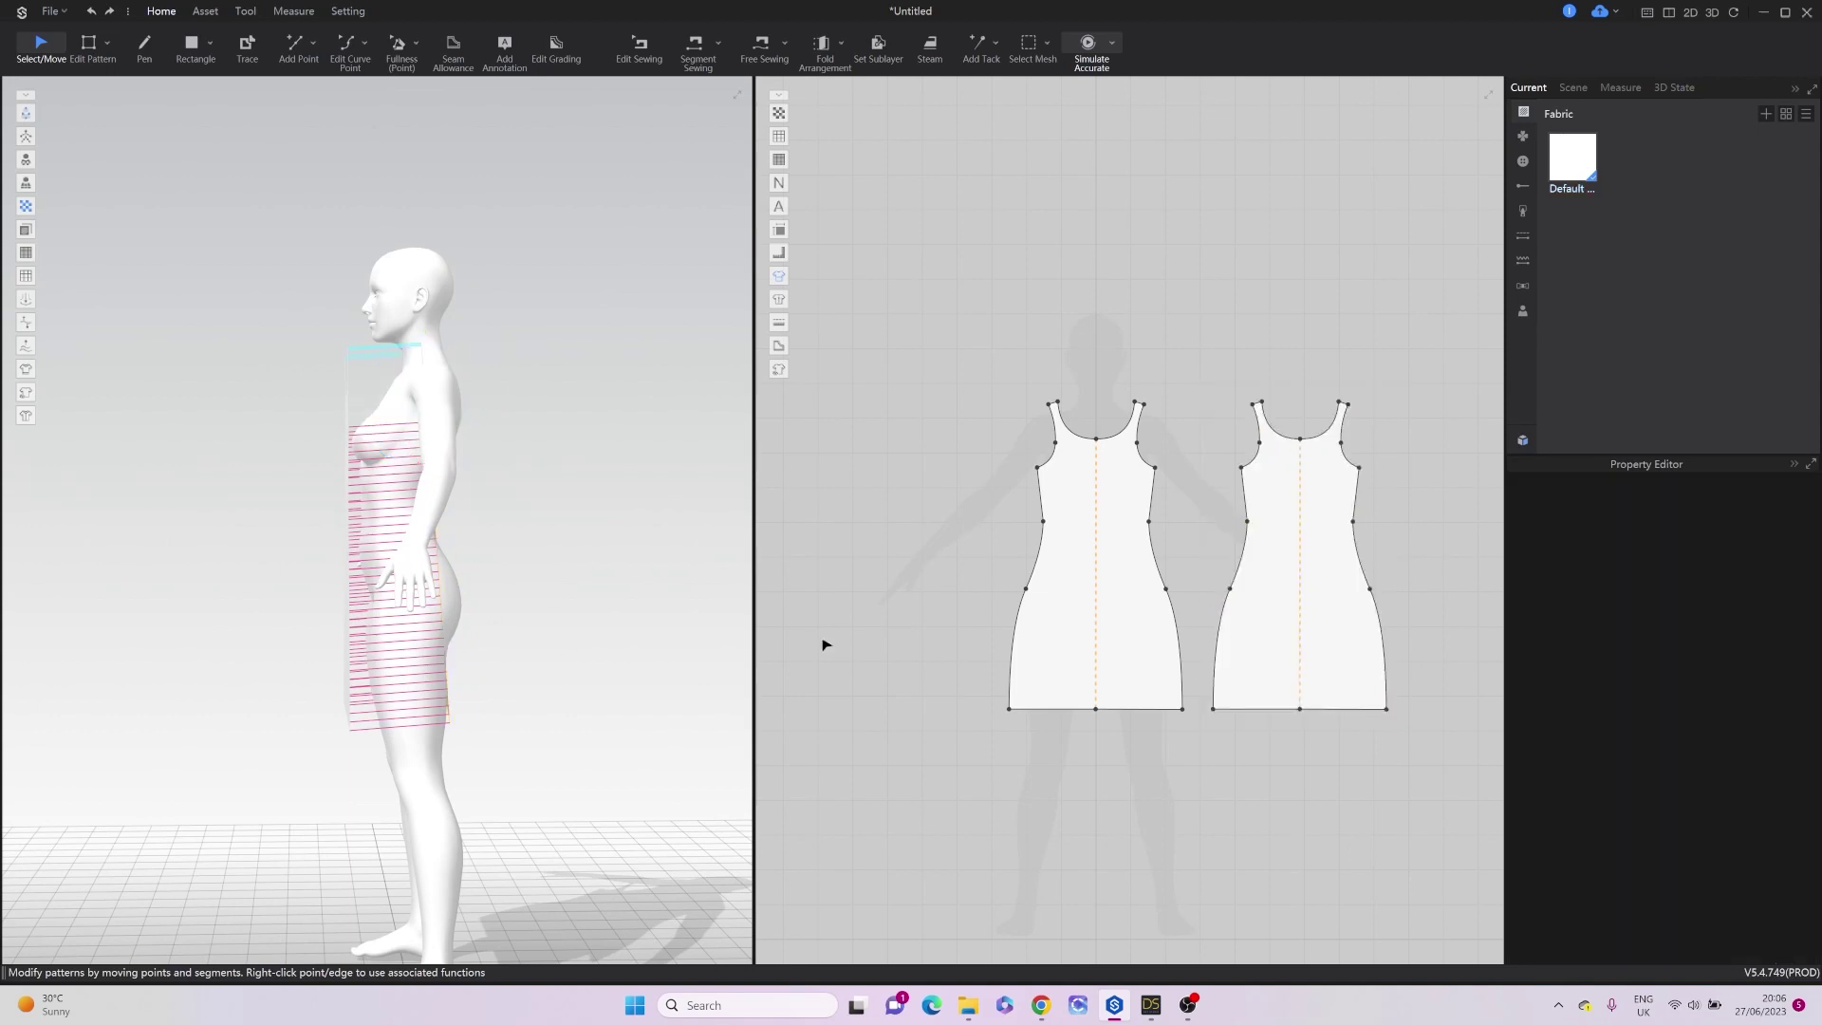
pyautogui.click(1290, 645)
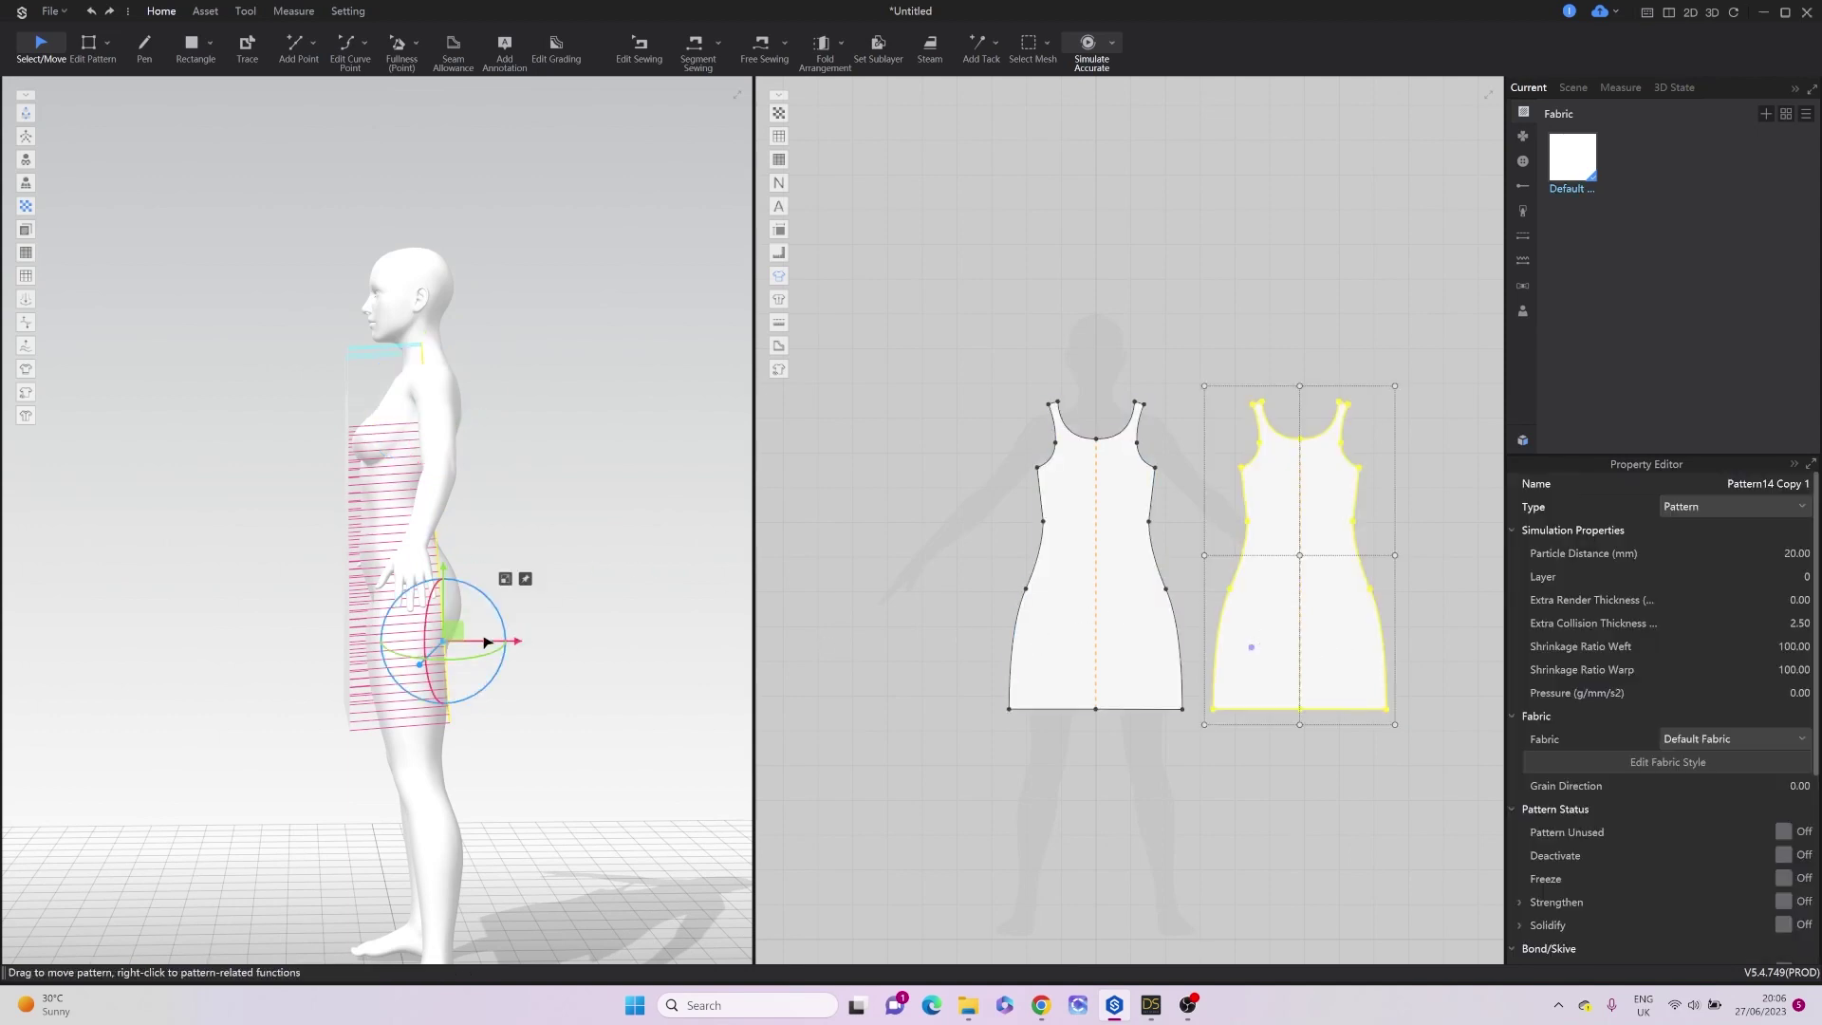
pyautogui.moveTo(431, 702); pyautogui.dragTo(553, 741, button='right')
pyautogui.press('space')
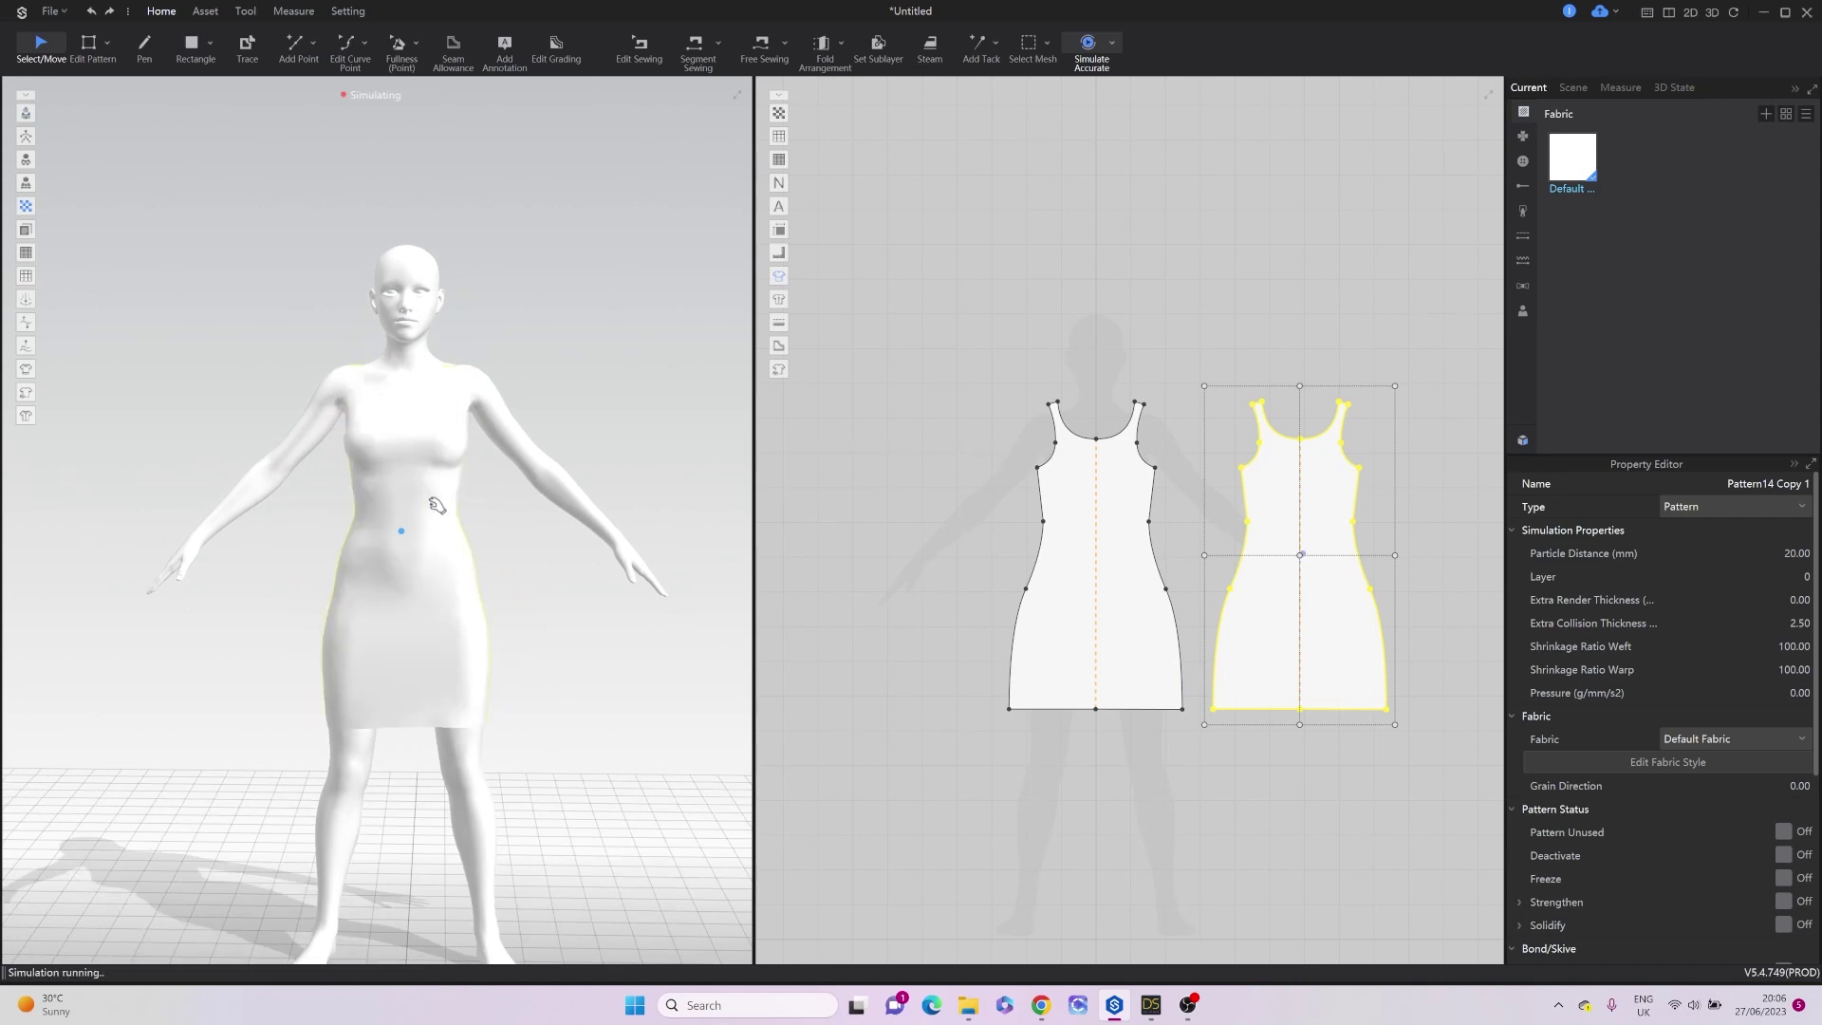
pyautogui.press('space')
# Set the default fabric's colour to dark gray 666666.
pyautogui.click(1562, 176)
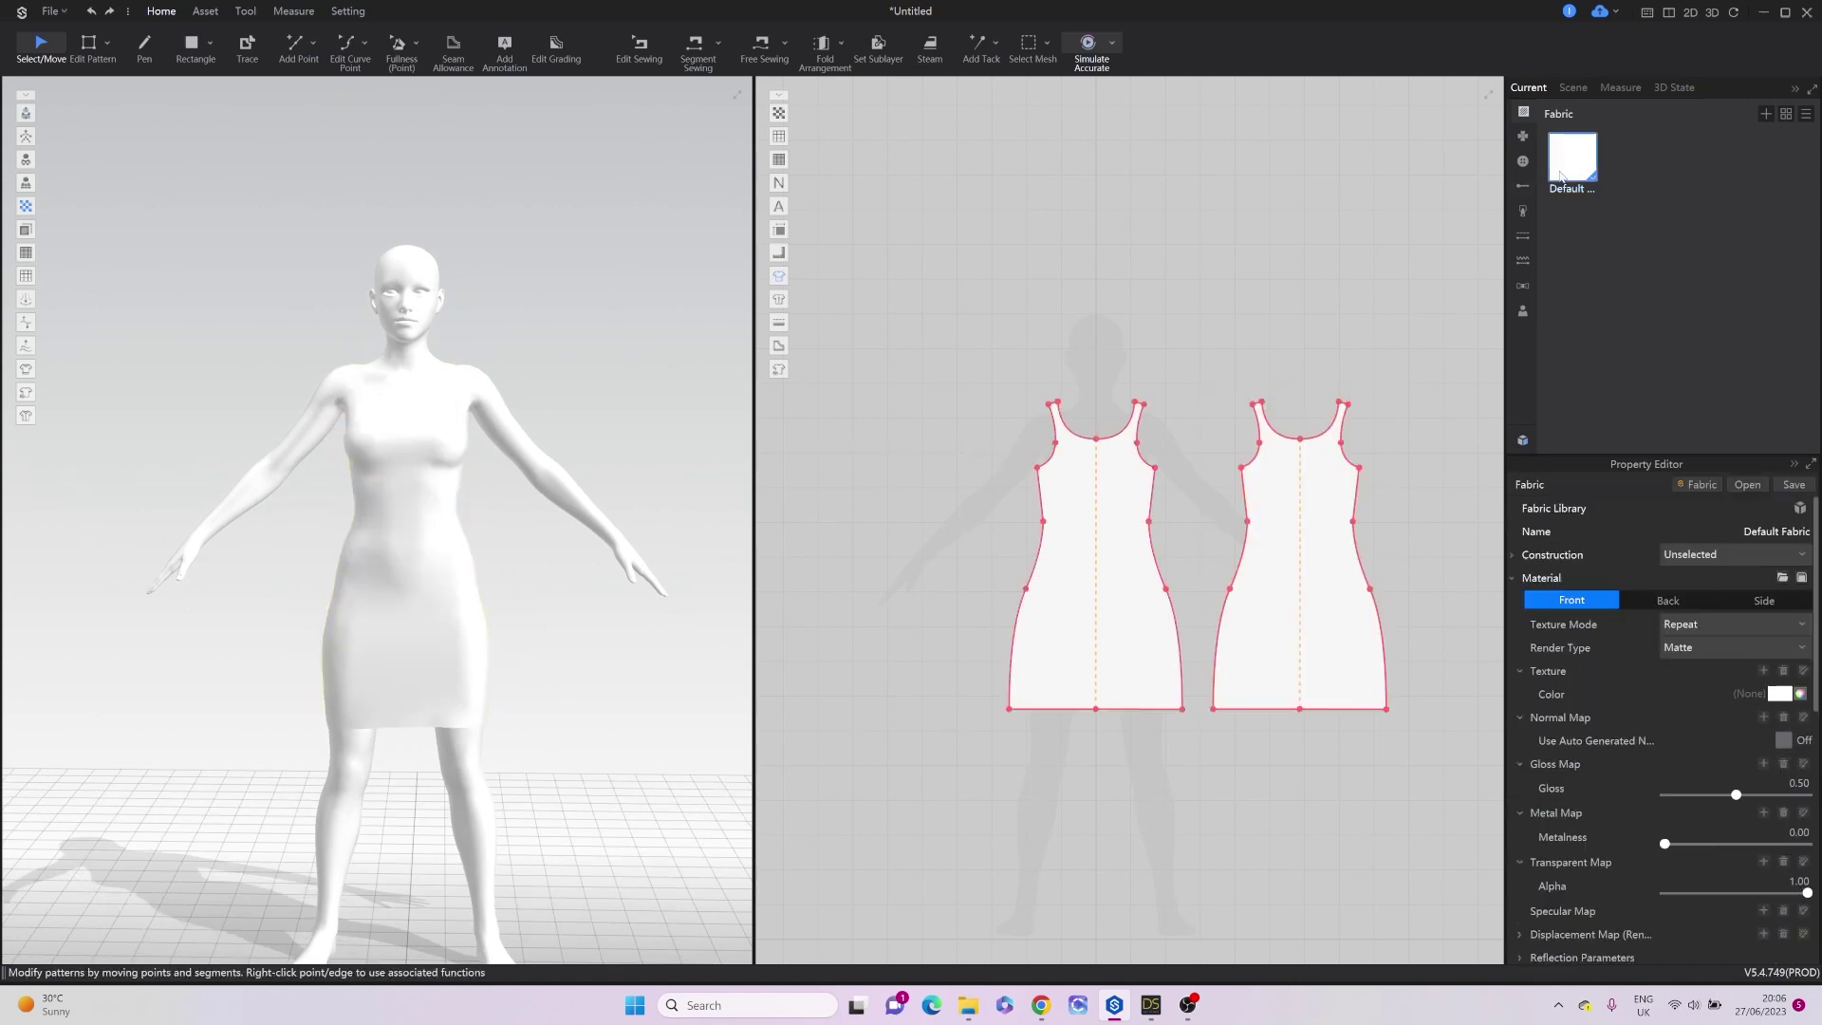
pyautogui.click(1780, 695)
pyautogui.click(679, 687)
pyautogui.click(700, 693)
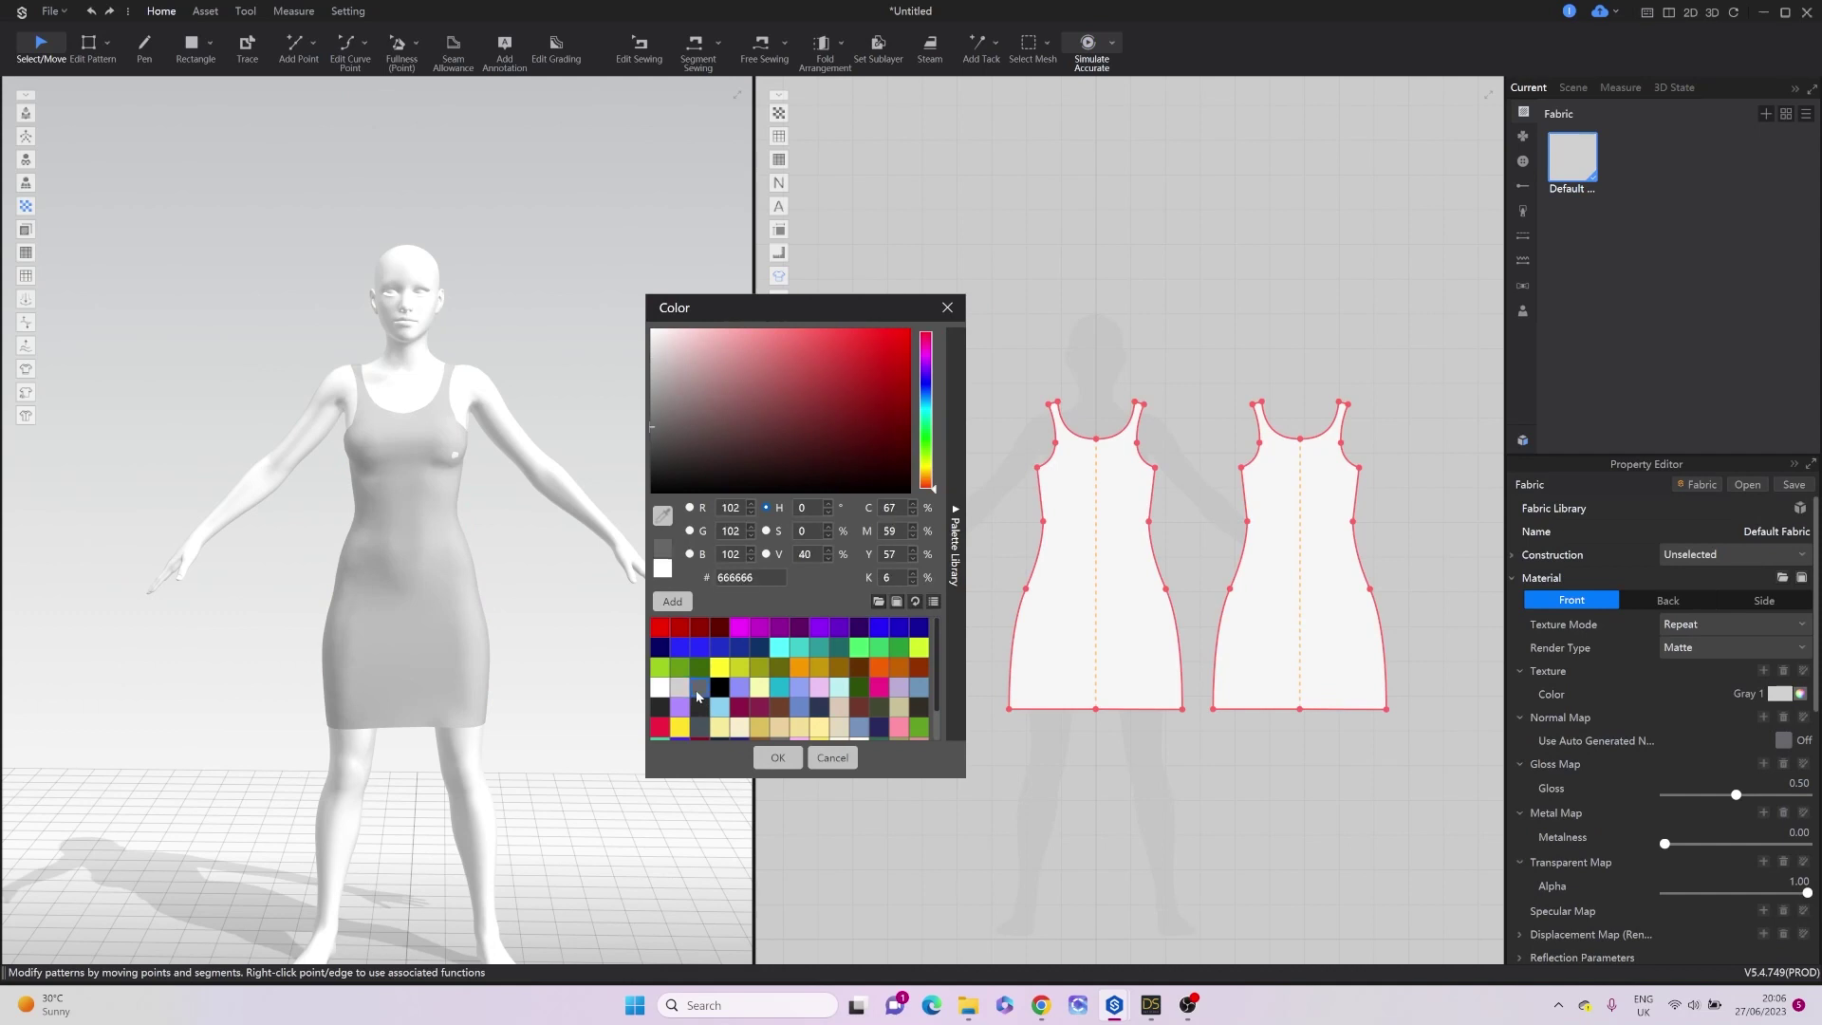
pyautogui.click(778, 757)
# Run the simulation again and pull at the front of the dress to settle it.
pyautogui.press('space')
pyautogui.click(444, 449)
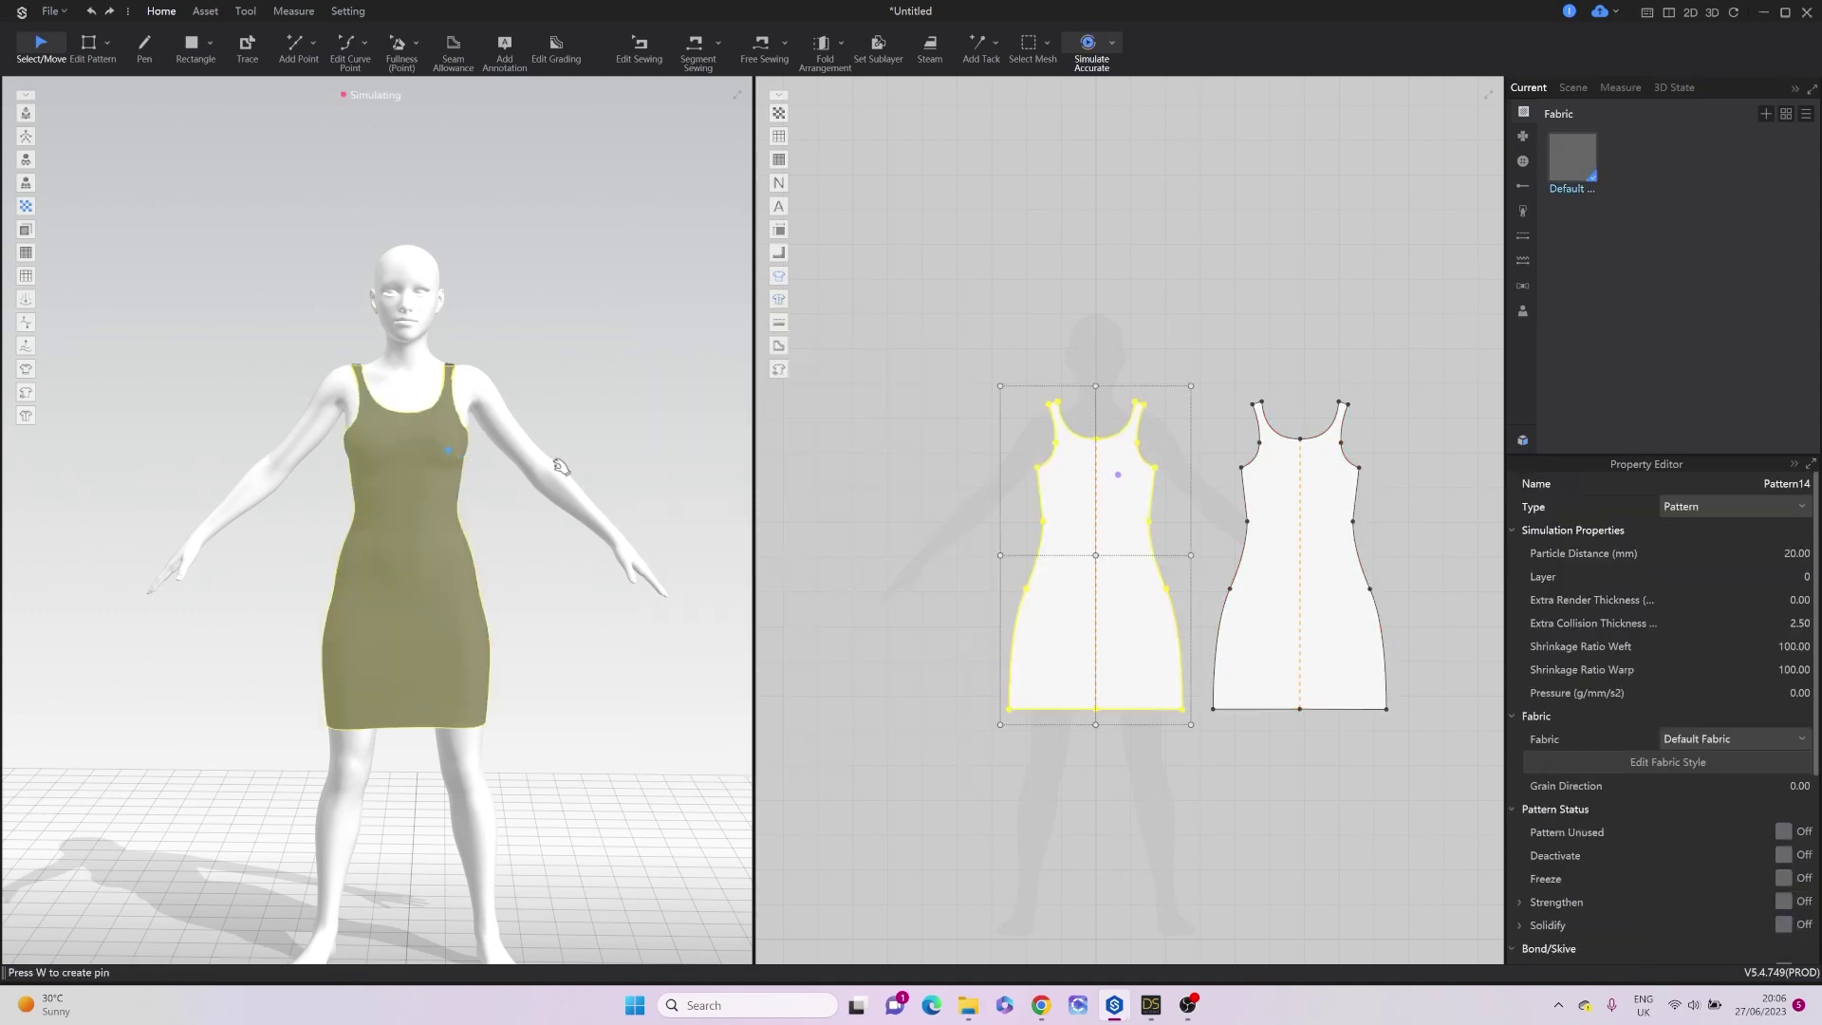
pyautogui.press('space')
# Set the particle distance of both dress pieces to 10 mm and simulate the garment again.
pyautogui.moveTo(956, 318); pyautogui.dragTo(1400, 729)
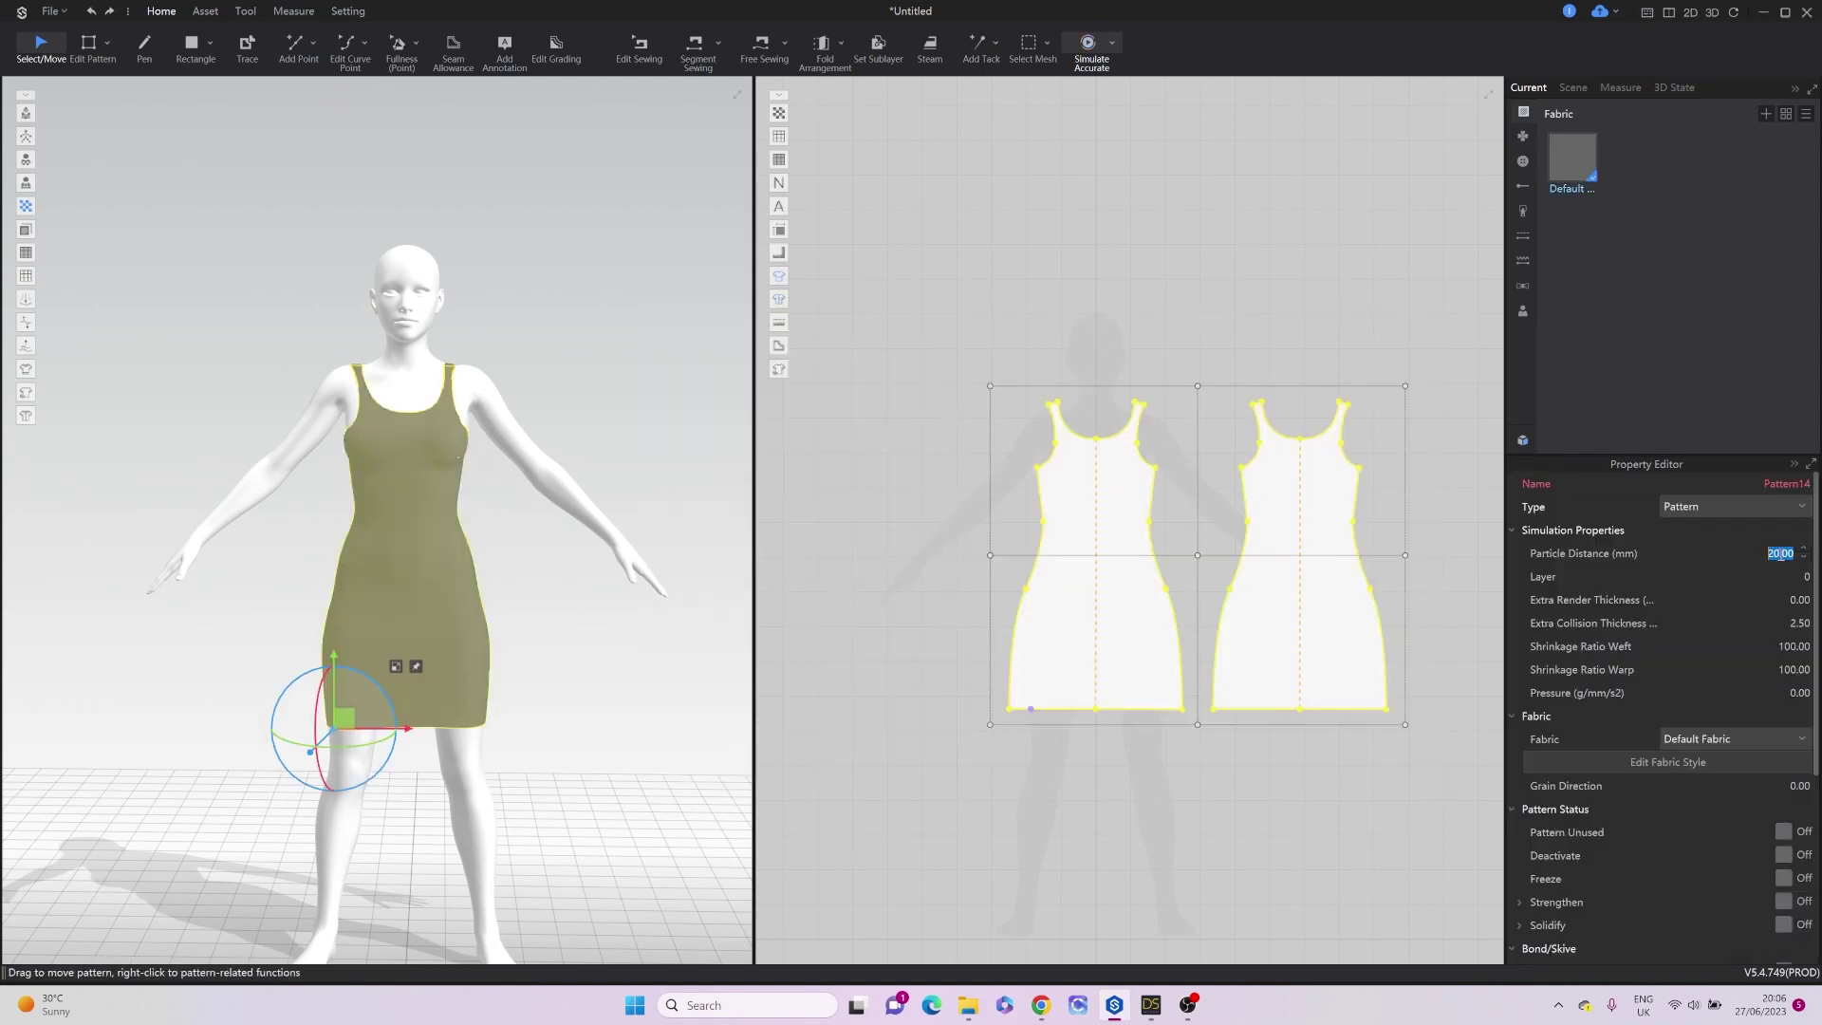
pyautogui.write('0')
pyautogui.press('Return')
pyautogui.press('space')
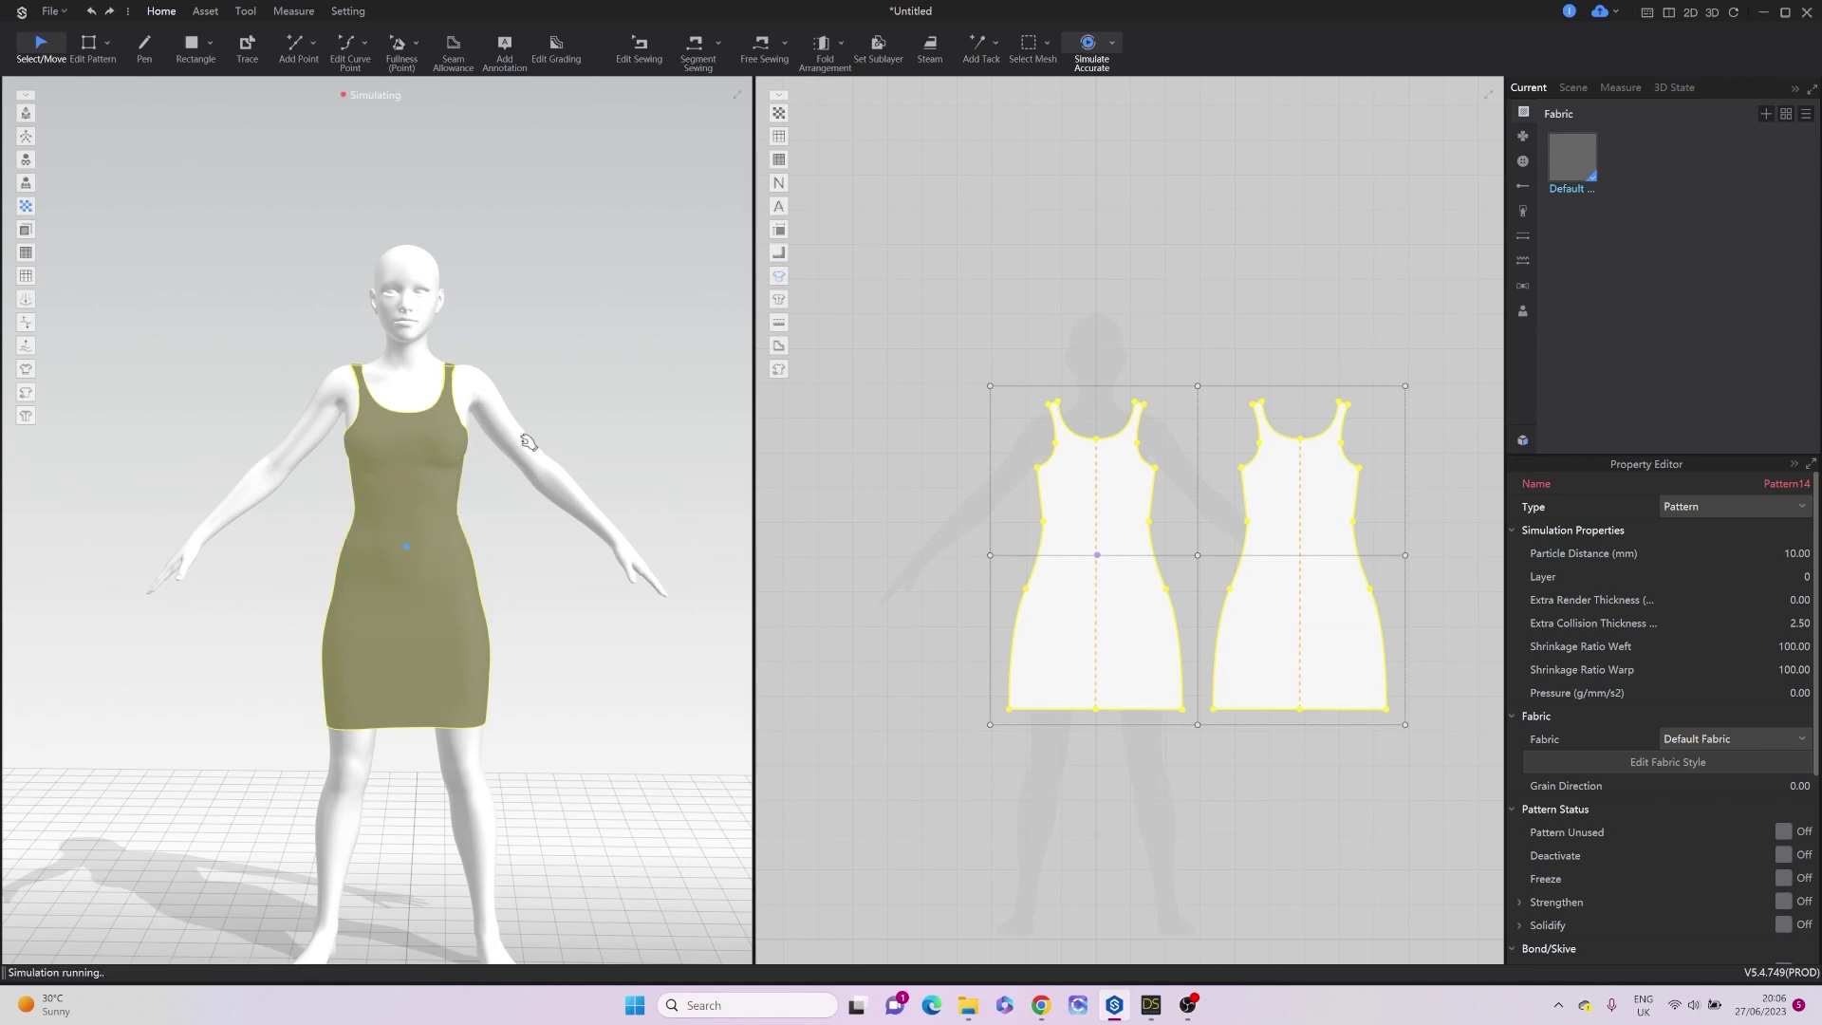
pyautogui.click(361, 425)
pyautogui.press('space')
pyautogui.click(1125, 777)
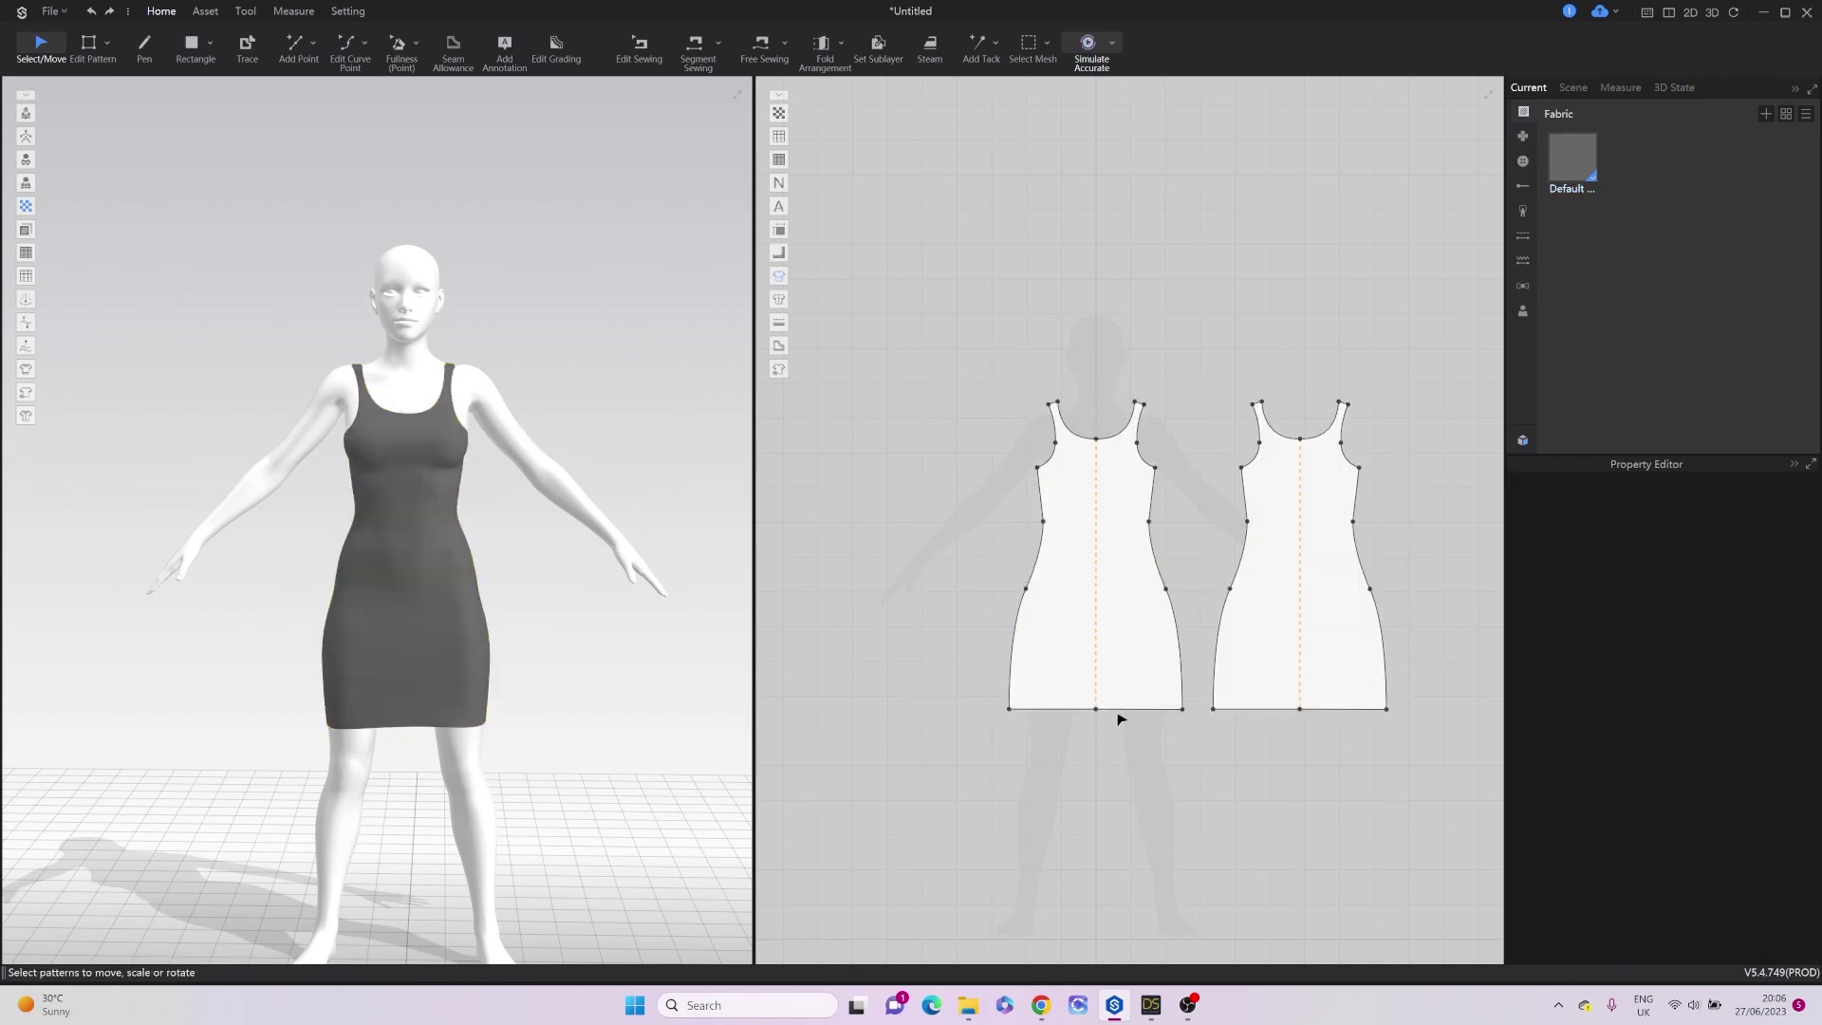
# Draw two mirrored internal lines about 182 mm and 270 mm long from the front neckline to the side seam and waist point.
pyautogui.press('z')
pyautogui.scroll(3, 1084, 460)
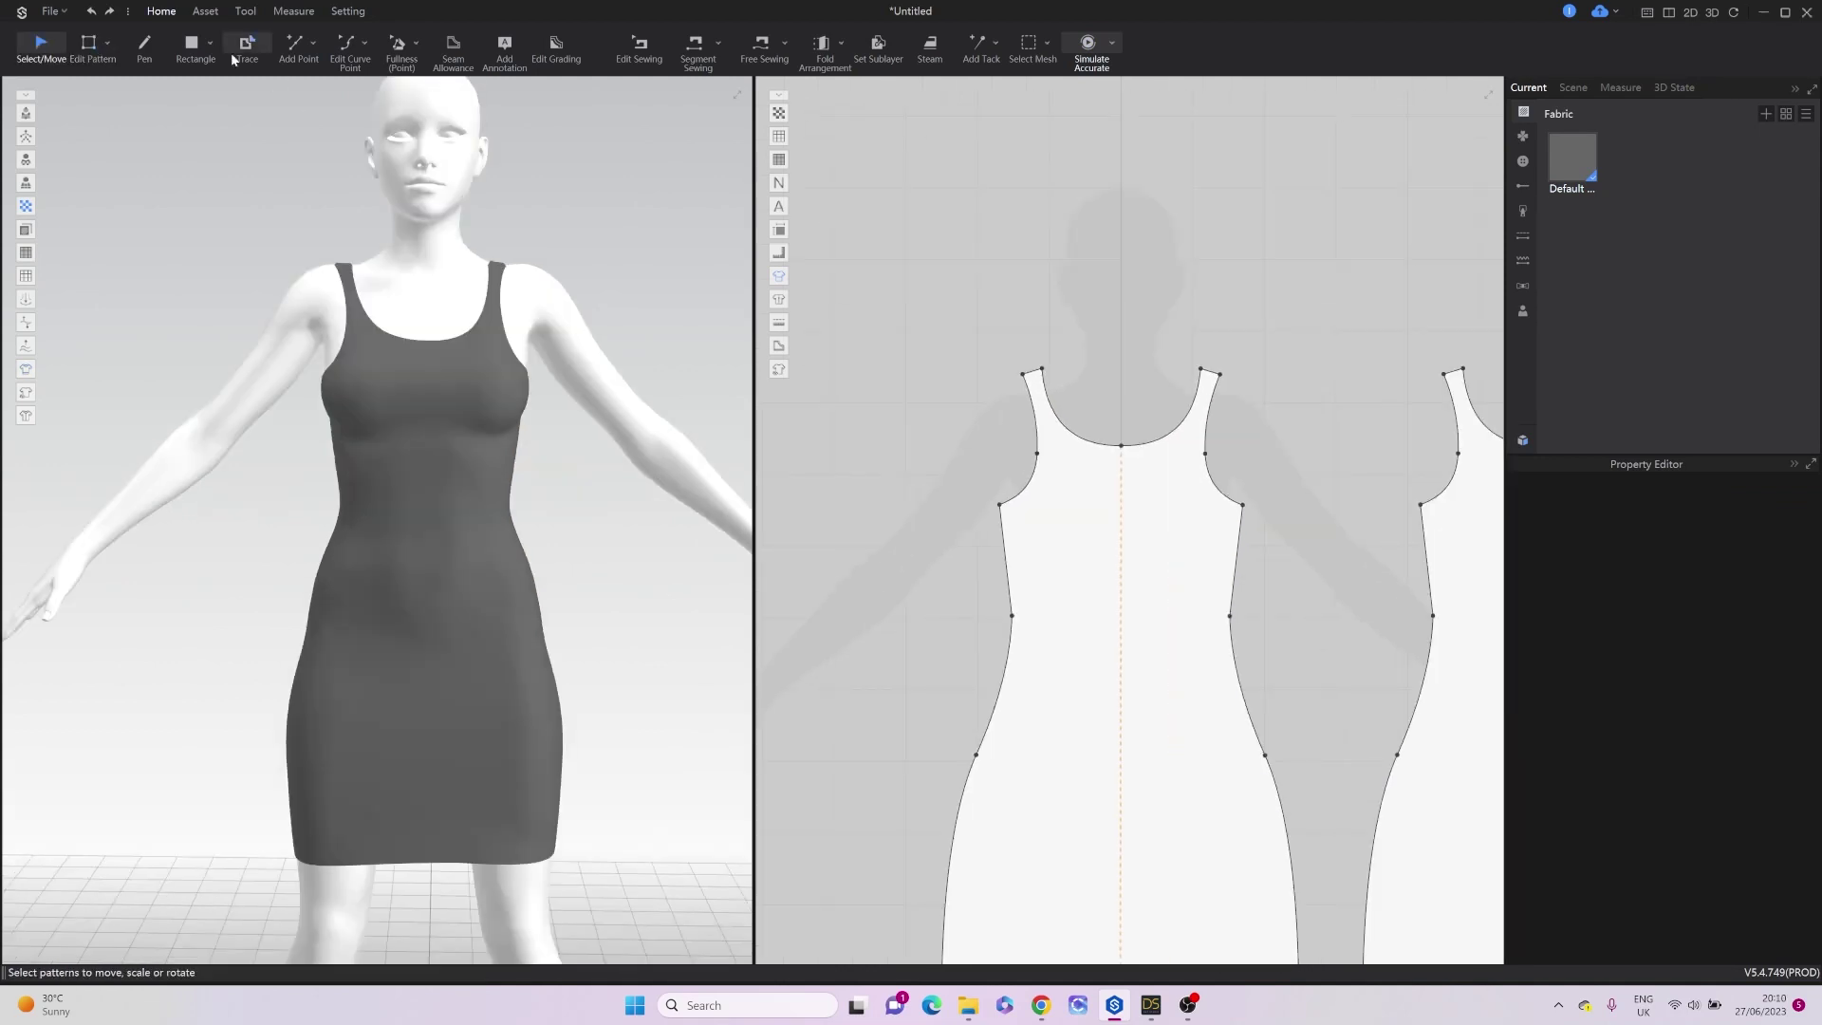
pyautogui.click(144, 43)
pyautogui.click(1077, 436)
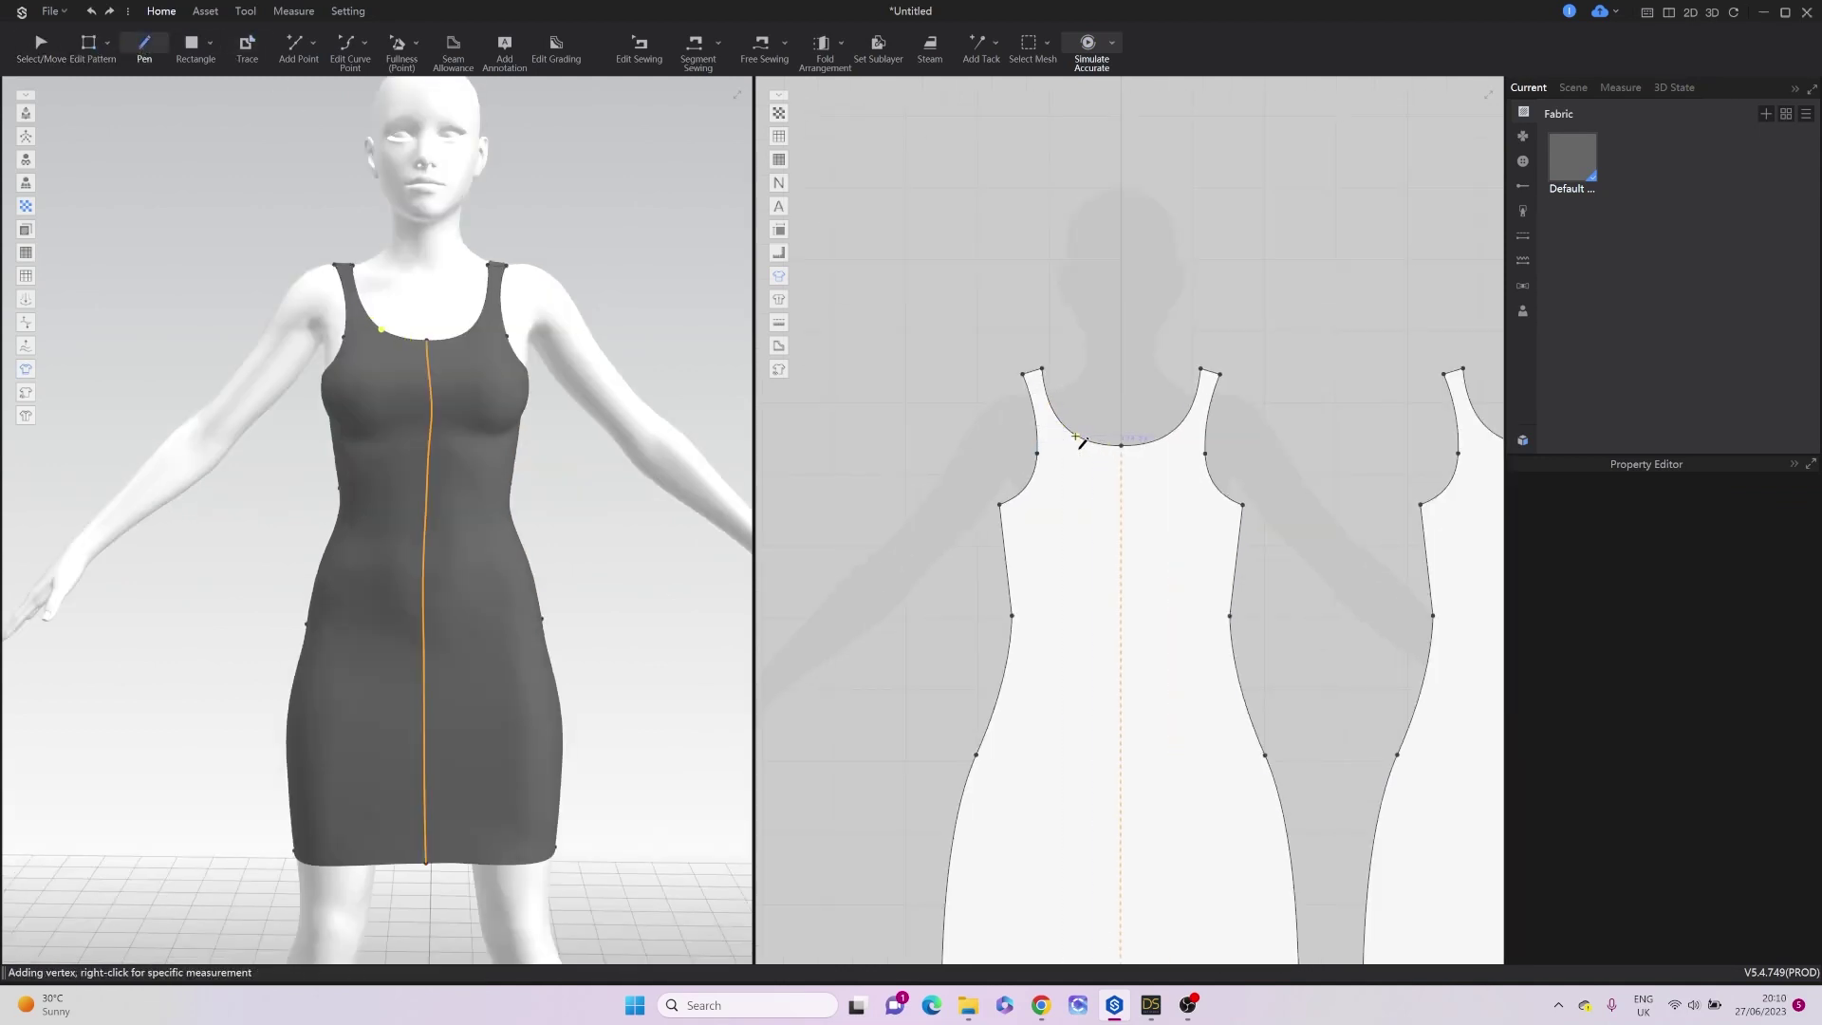
pyautogui.doubleClick(1005, 543)
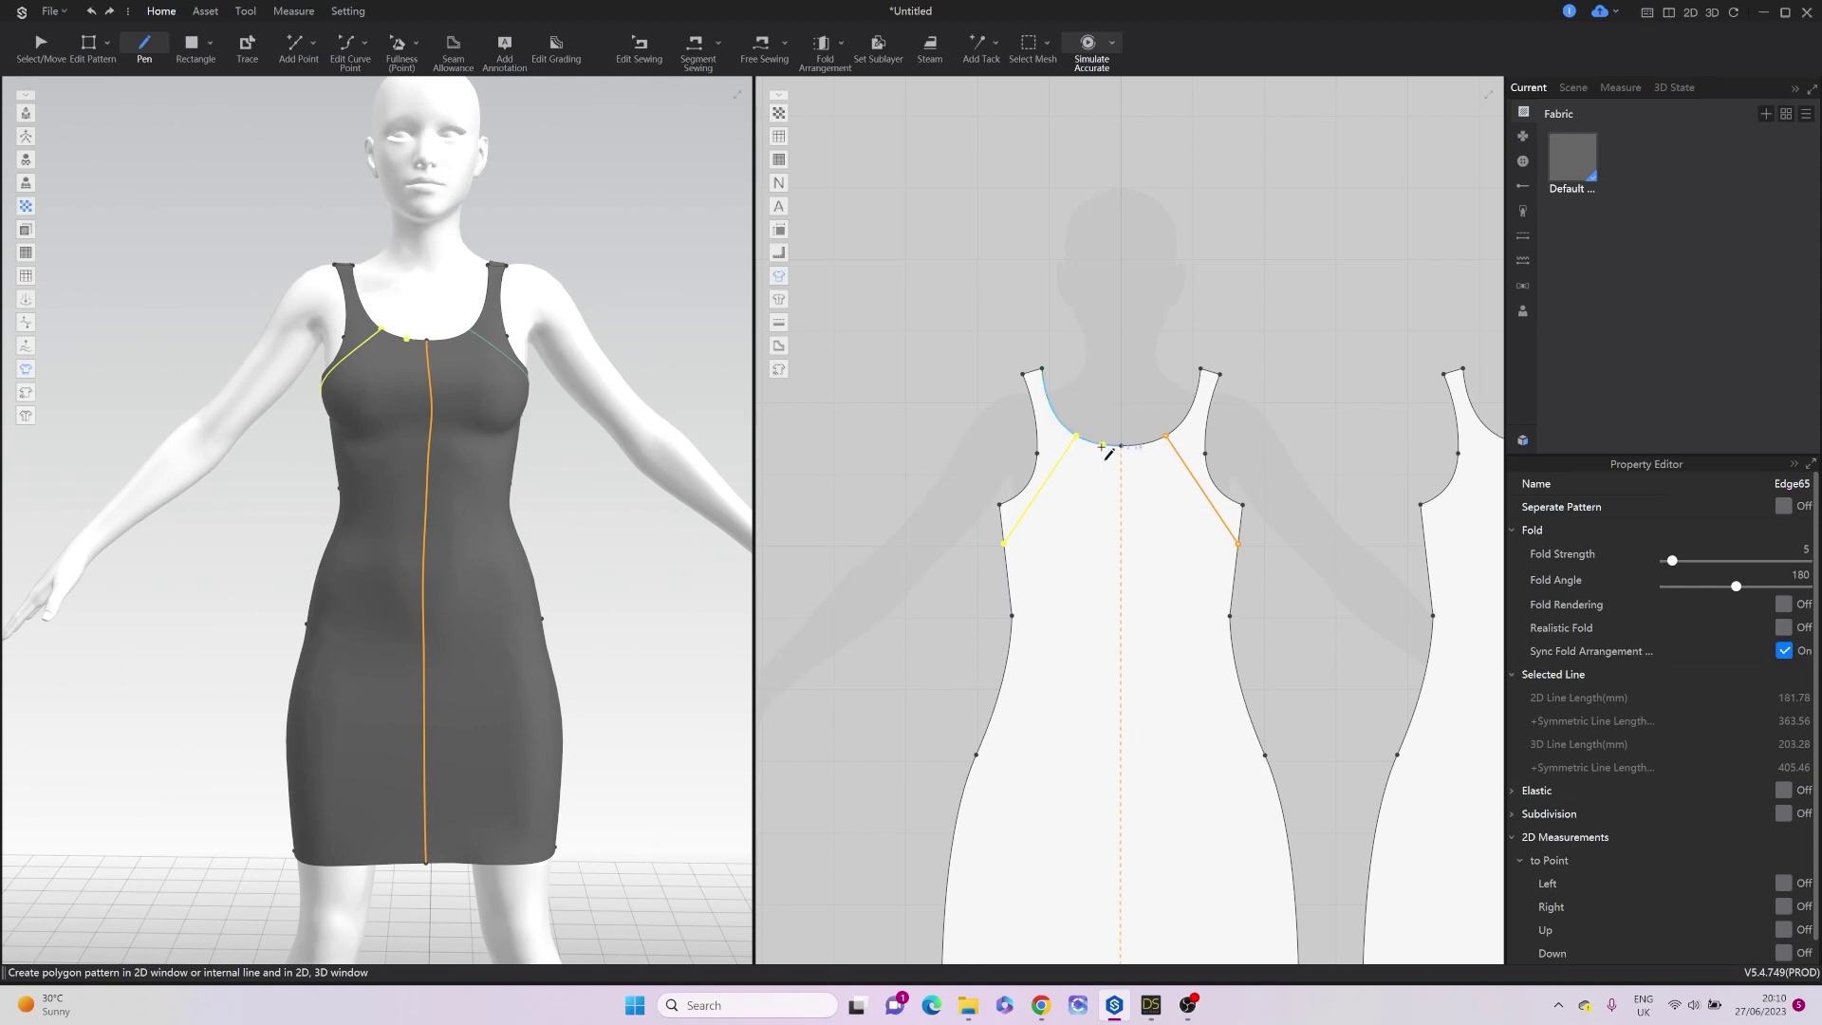
pyautogui.click(1101, 445)
pyautogui.doubleClick(1014, 616)
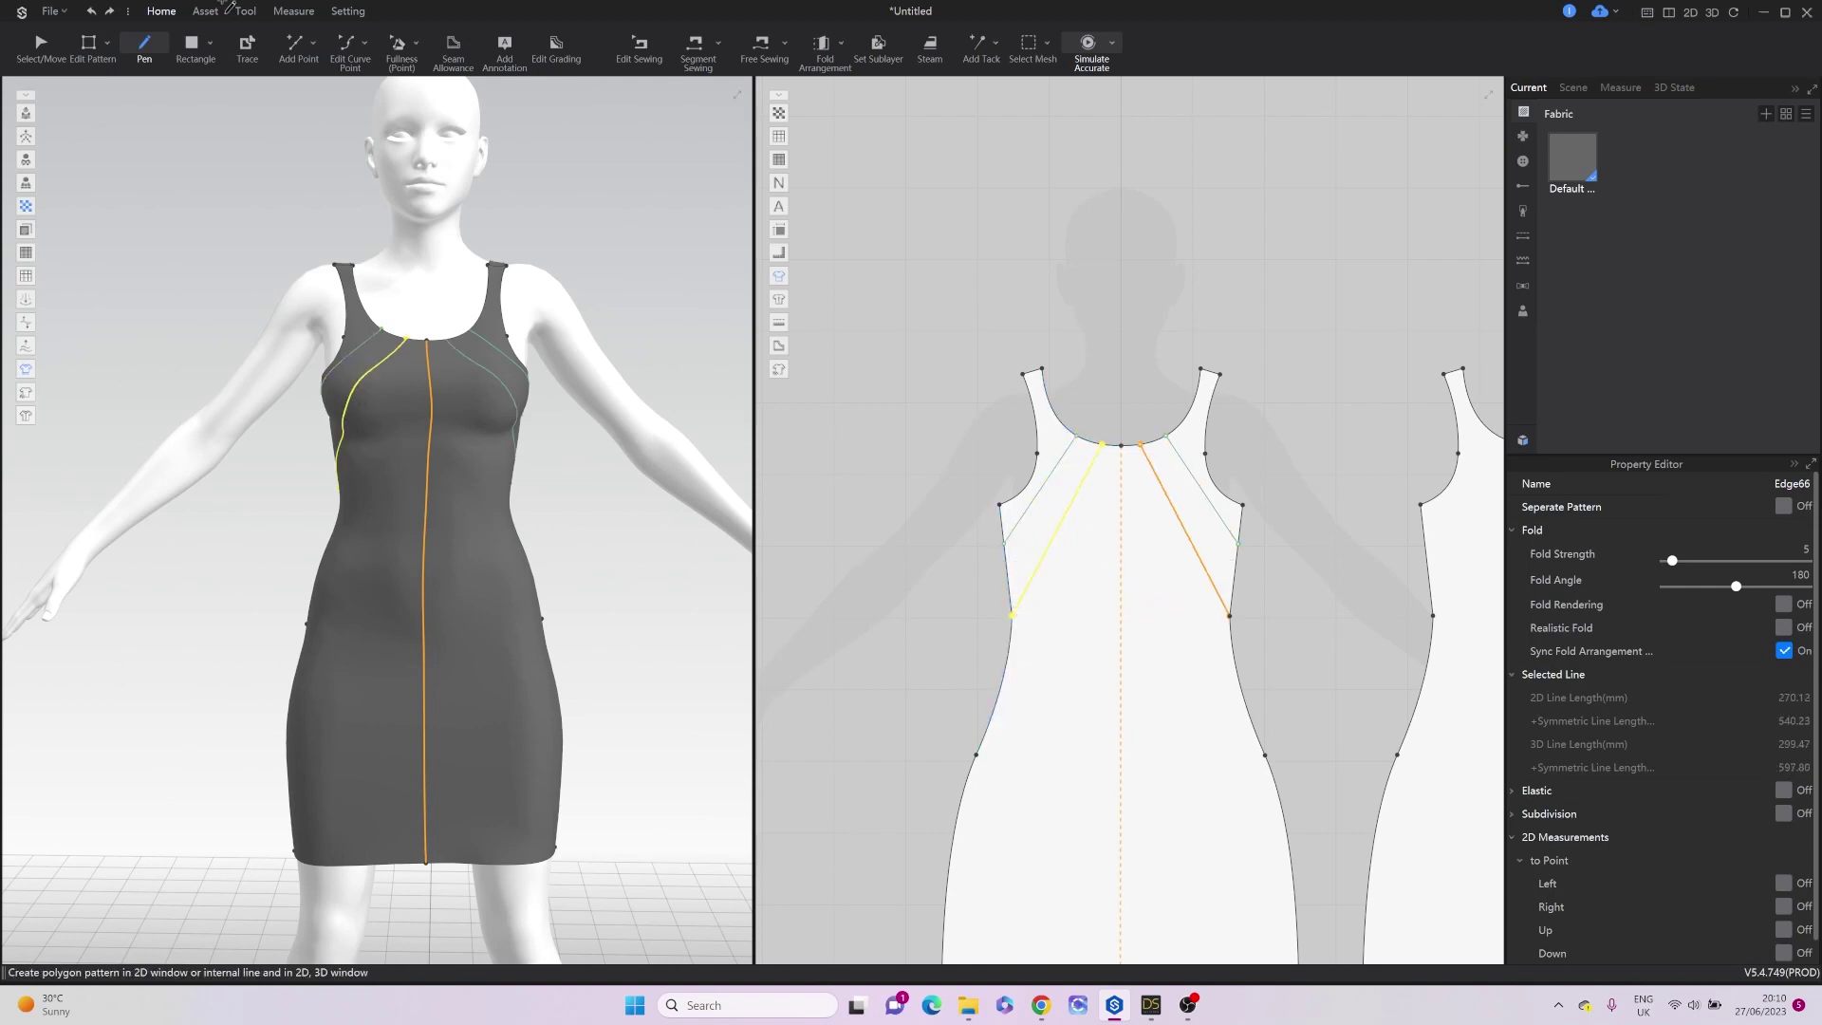
pyautogui.click(402, 48)
pyautogui.click(1039, 454)
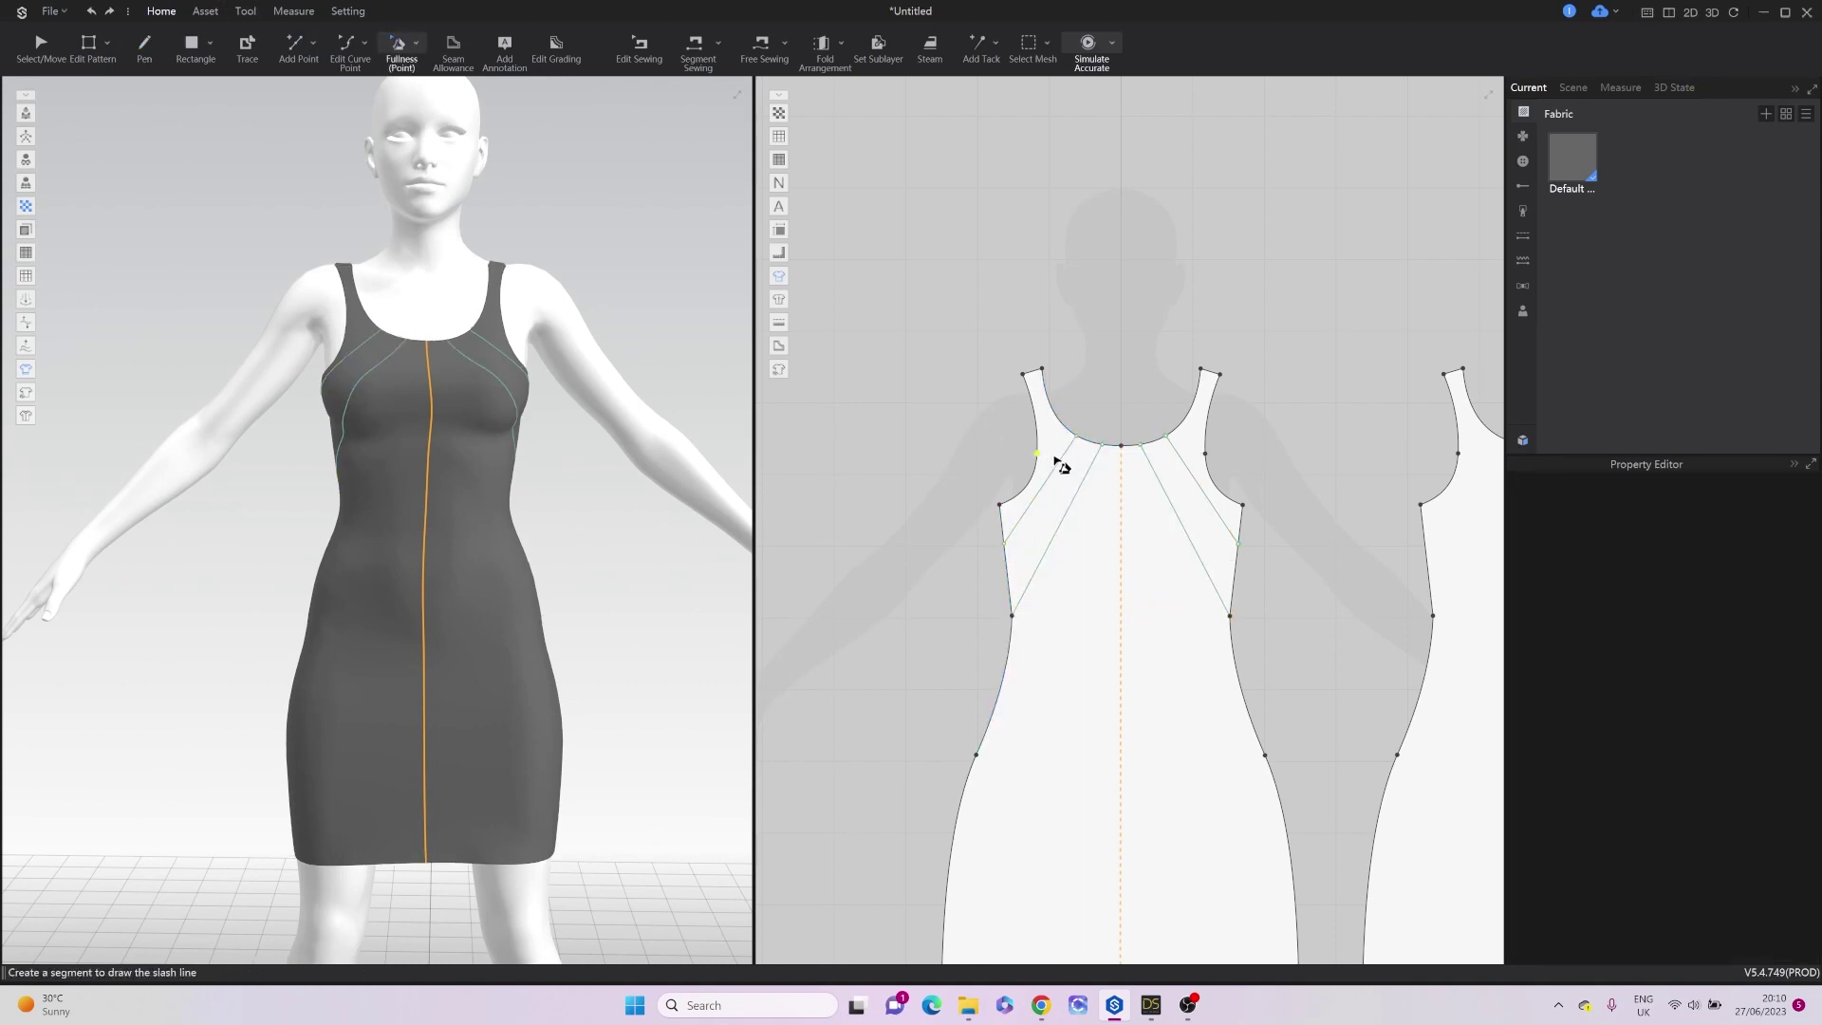
pyautogui.scroll(4, 1061, 466)
pyautogui.click(1129, 390)
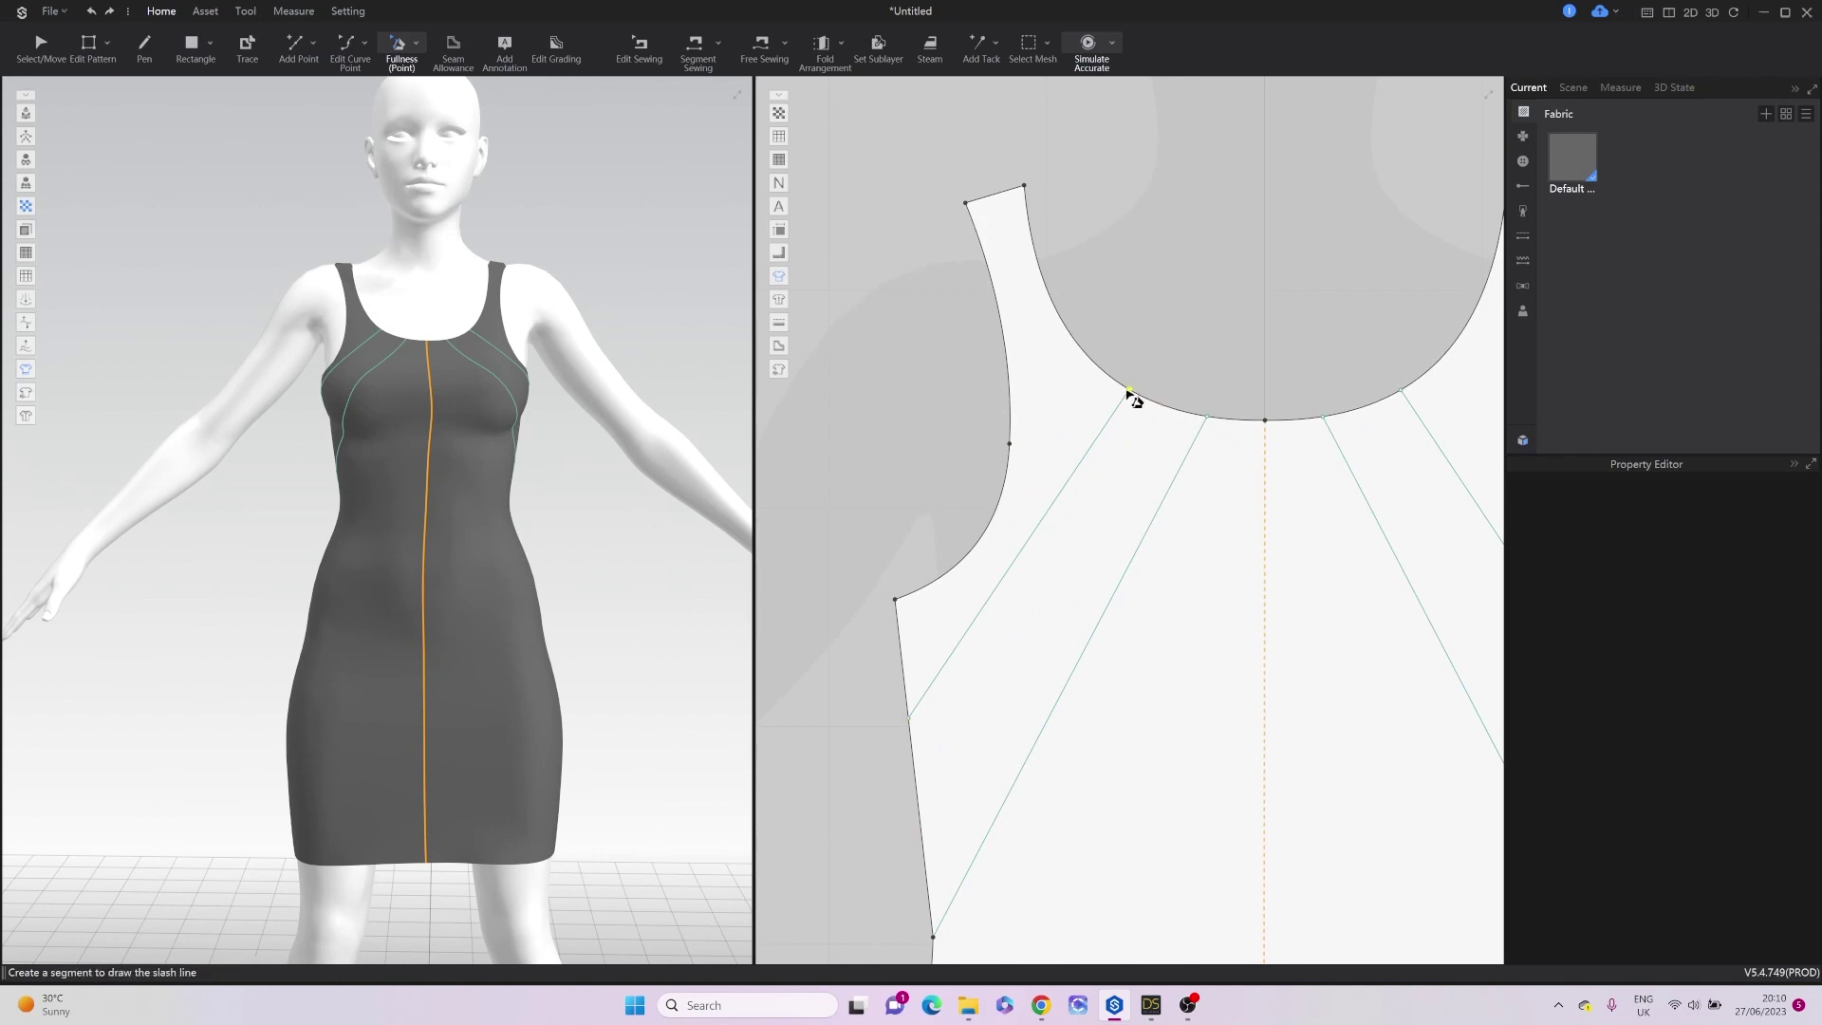
pyautogui.click(908, 718)
pyautogui.click(930, 646)
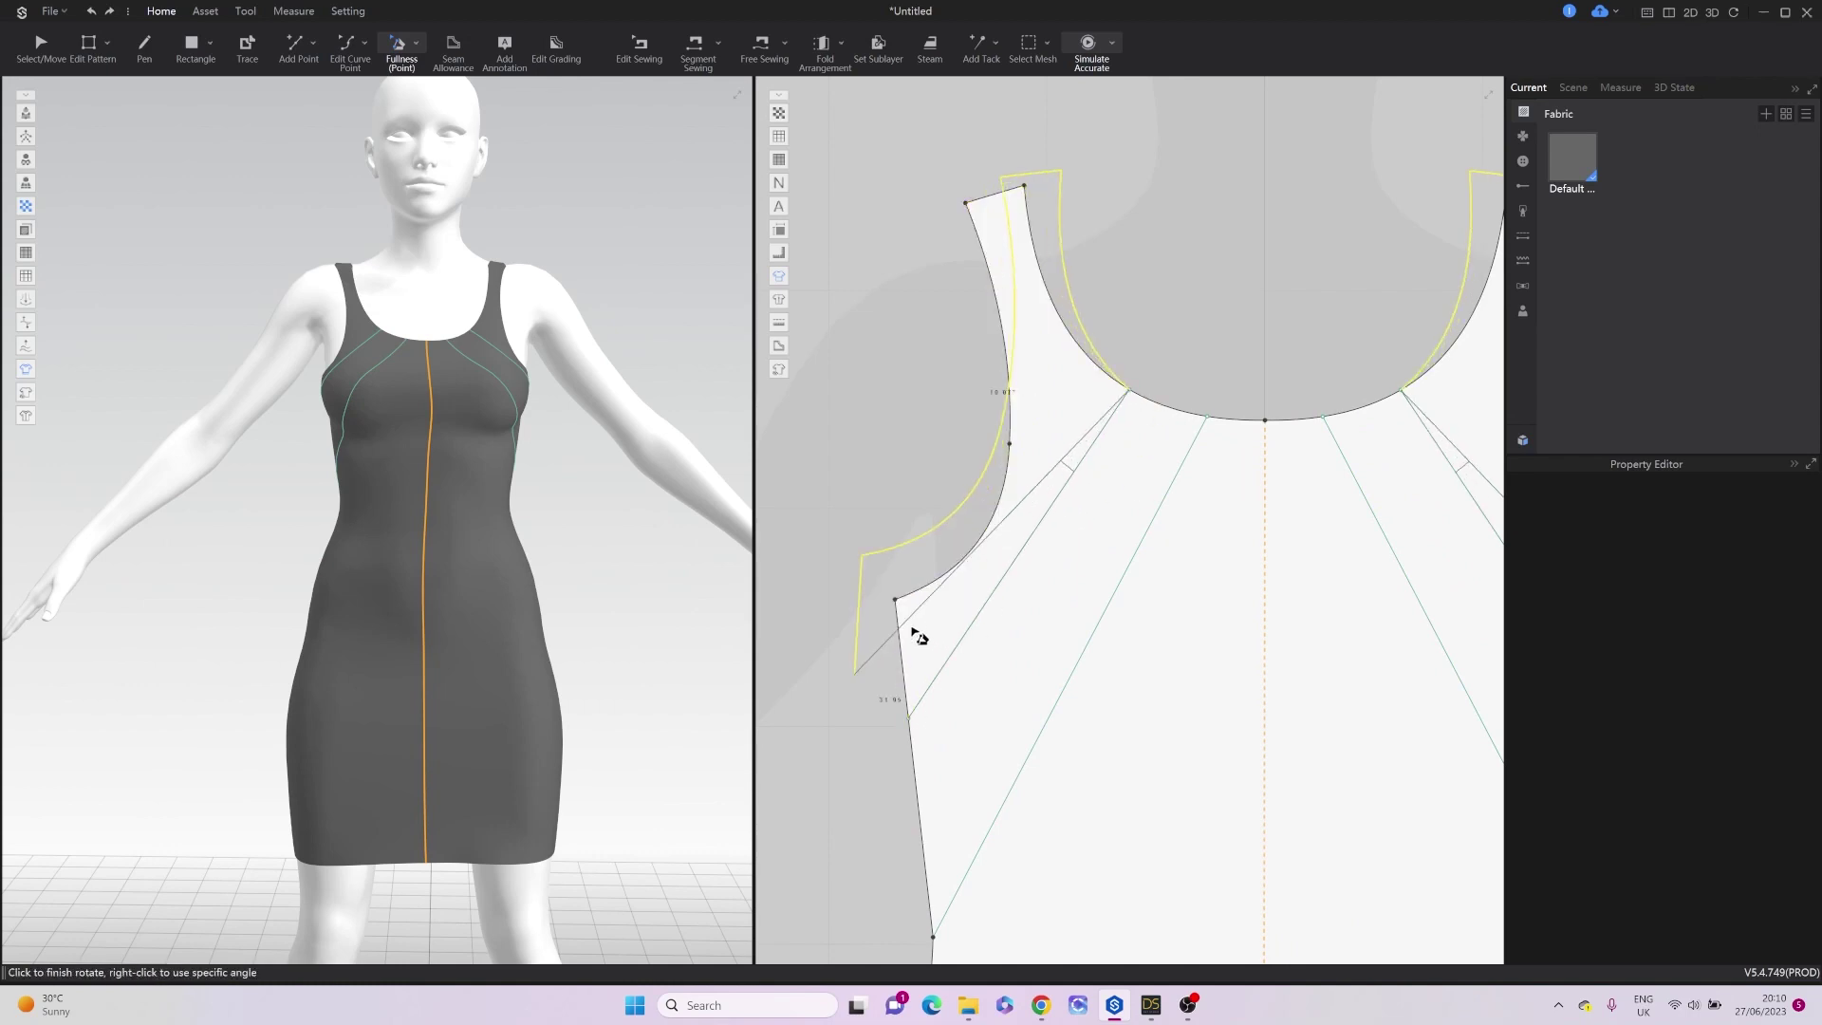
pyautogui.click(916, 730)
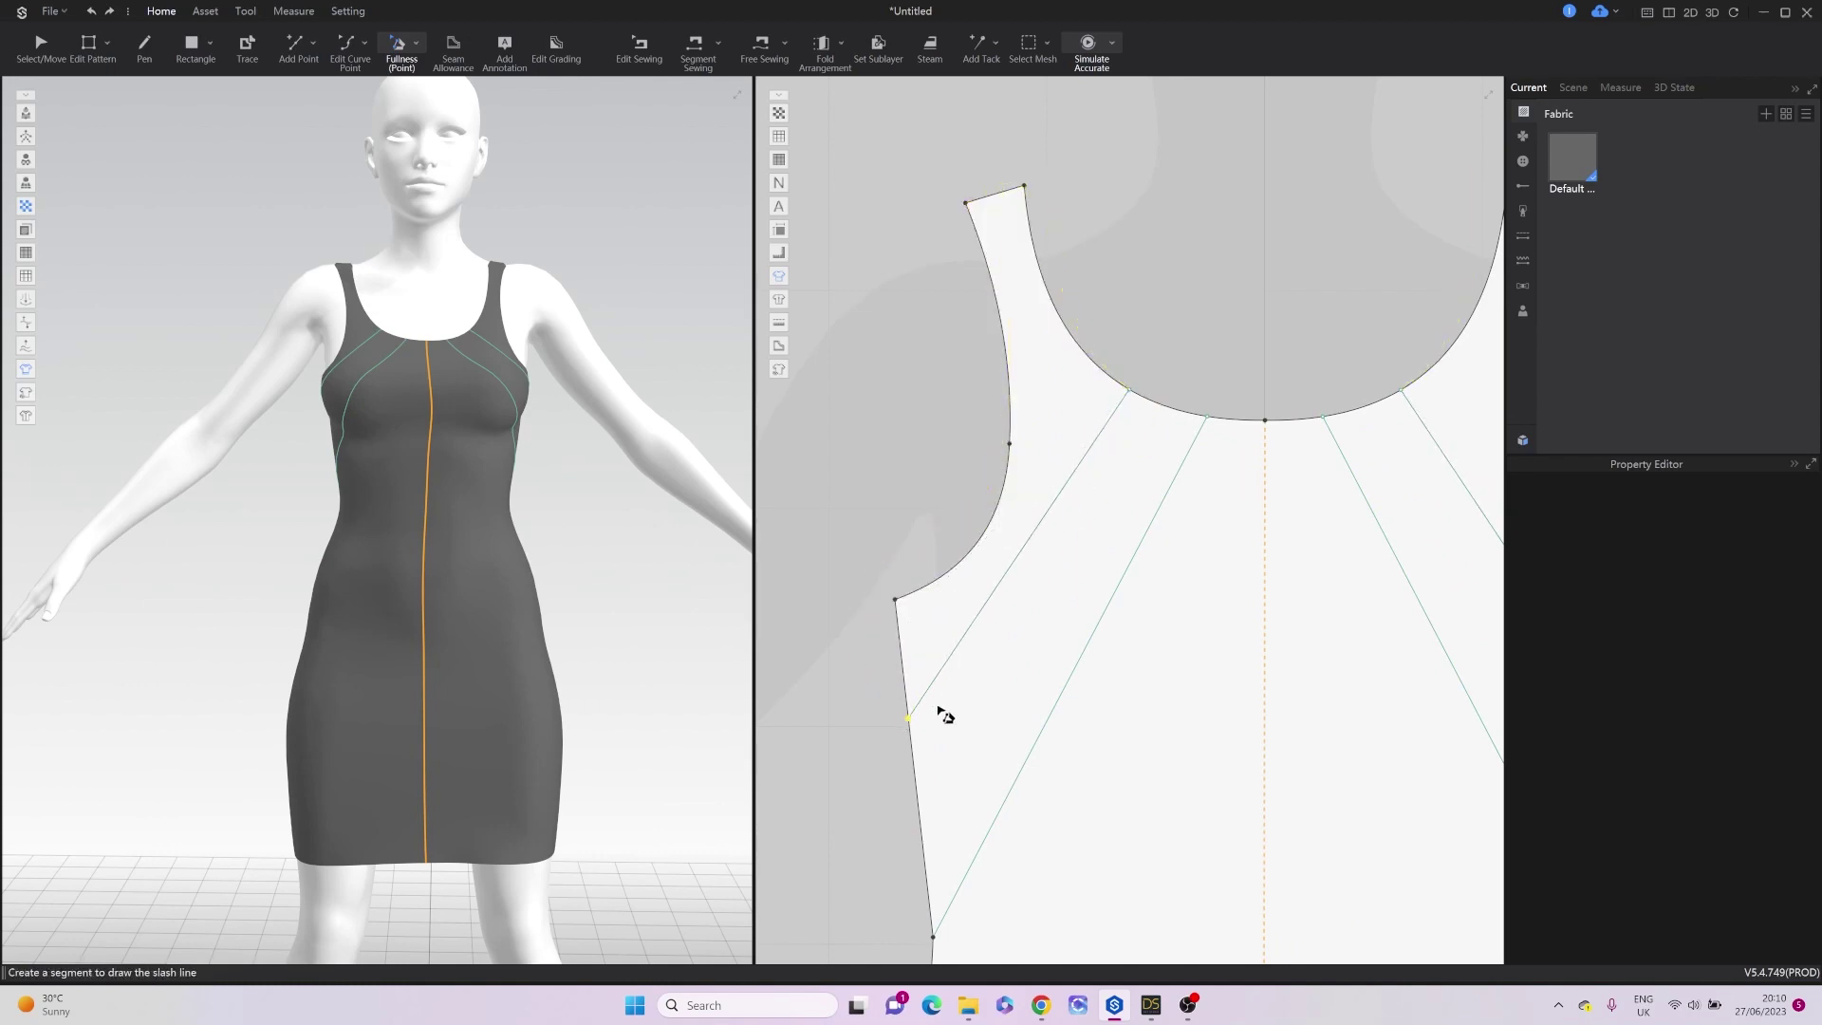
# Add fullness along the upper slash line with Fullness (Point), pivoting at the side seam to open the front neckline.
pyautogui.click(910, 719)
pyautogui.click(1128, 391)
pyautogui.click(1078, 395)
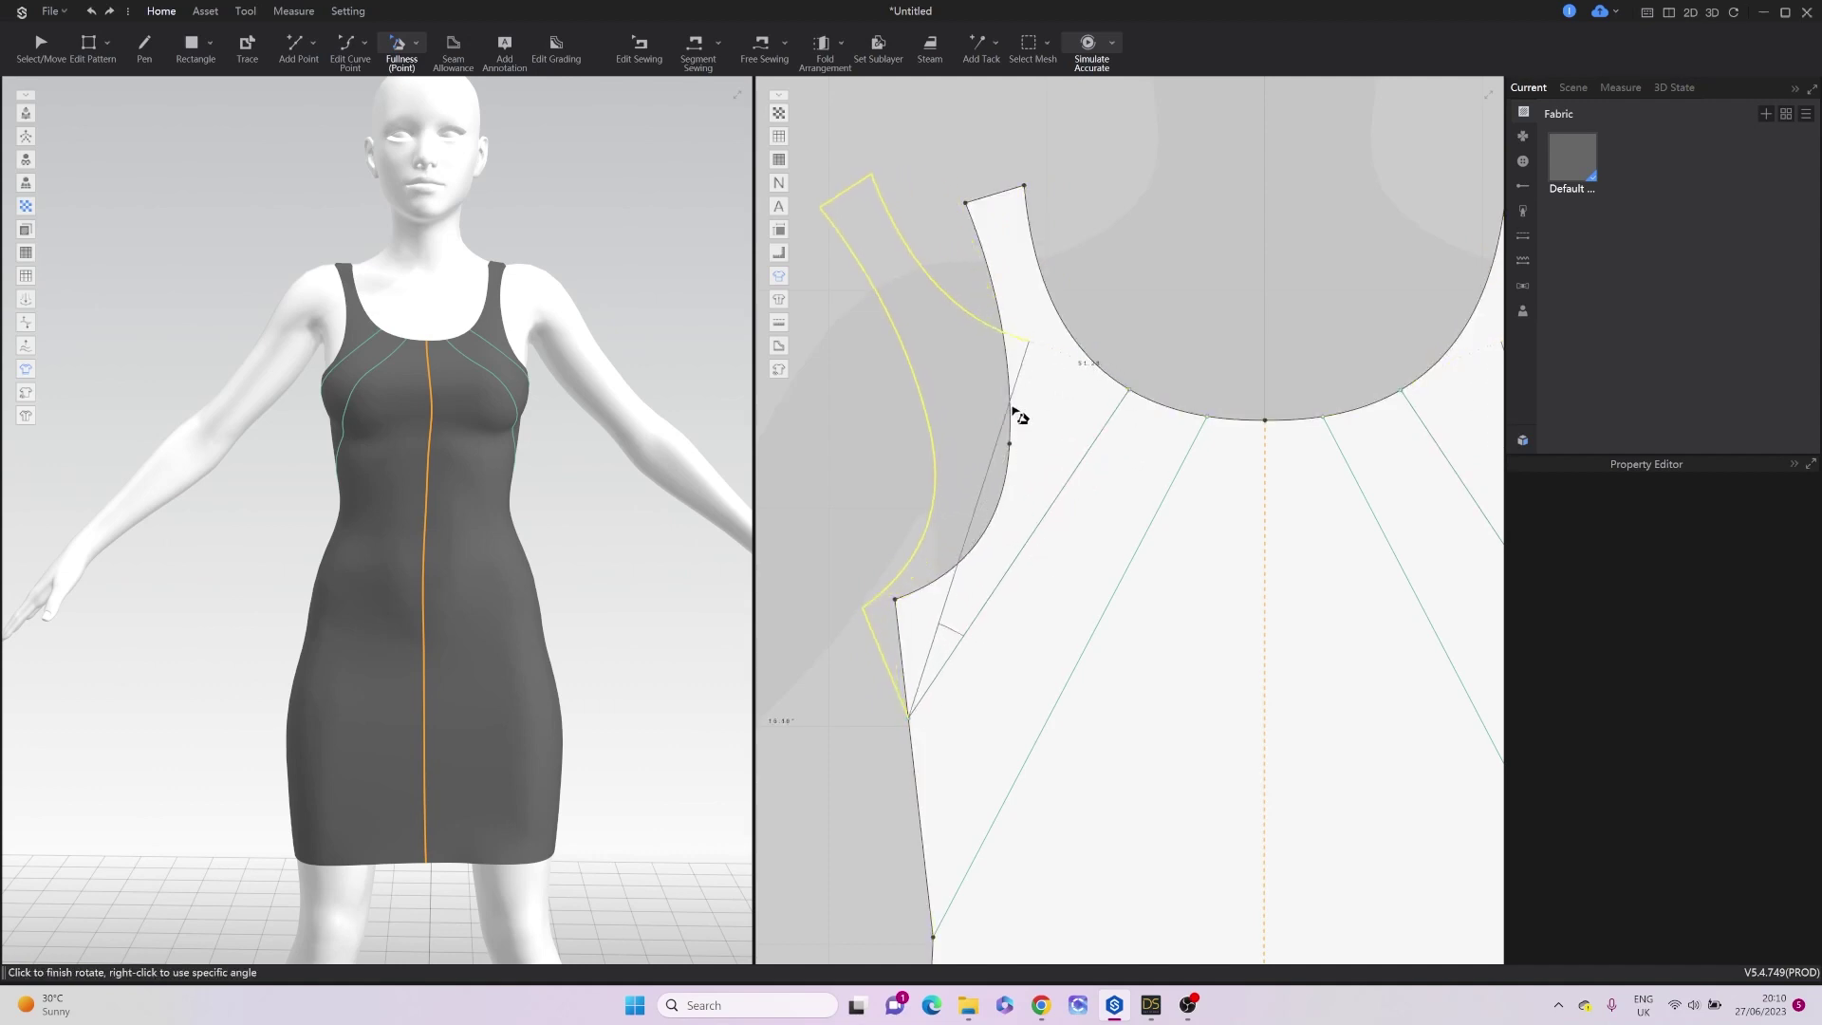
pyautogui.click(1004, 402)
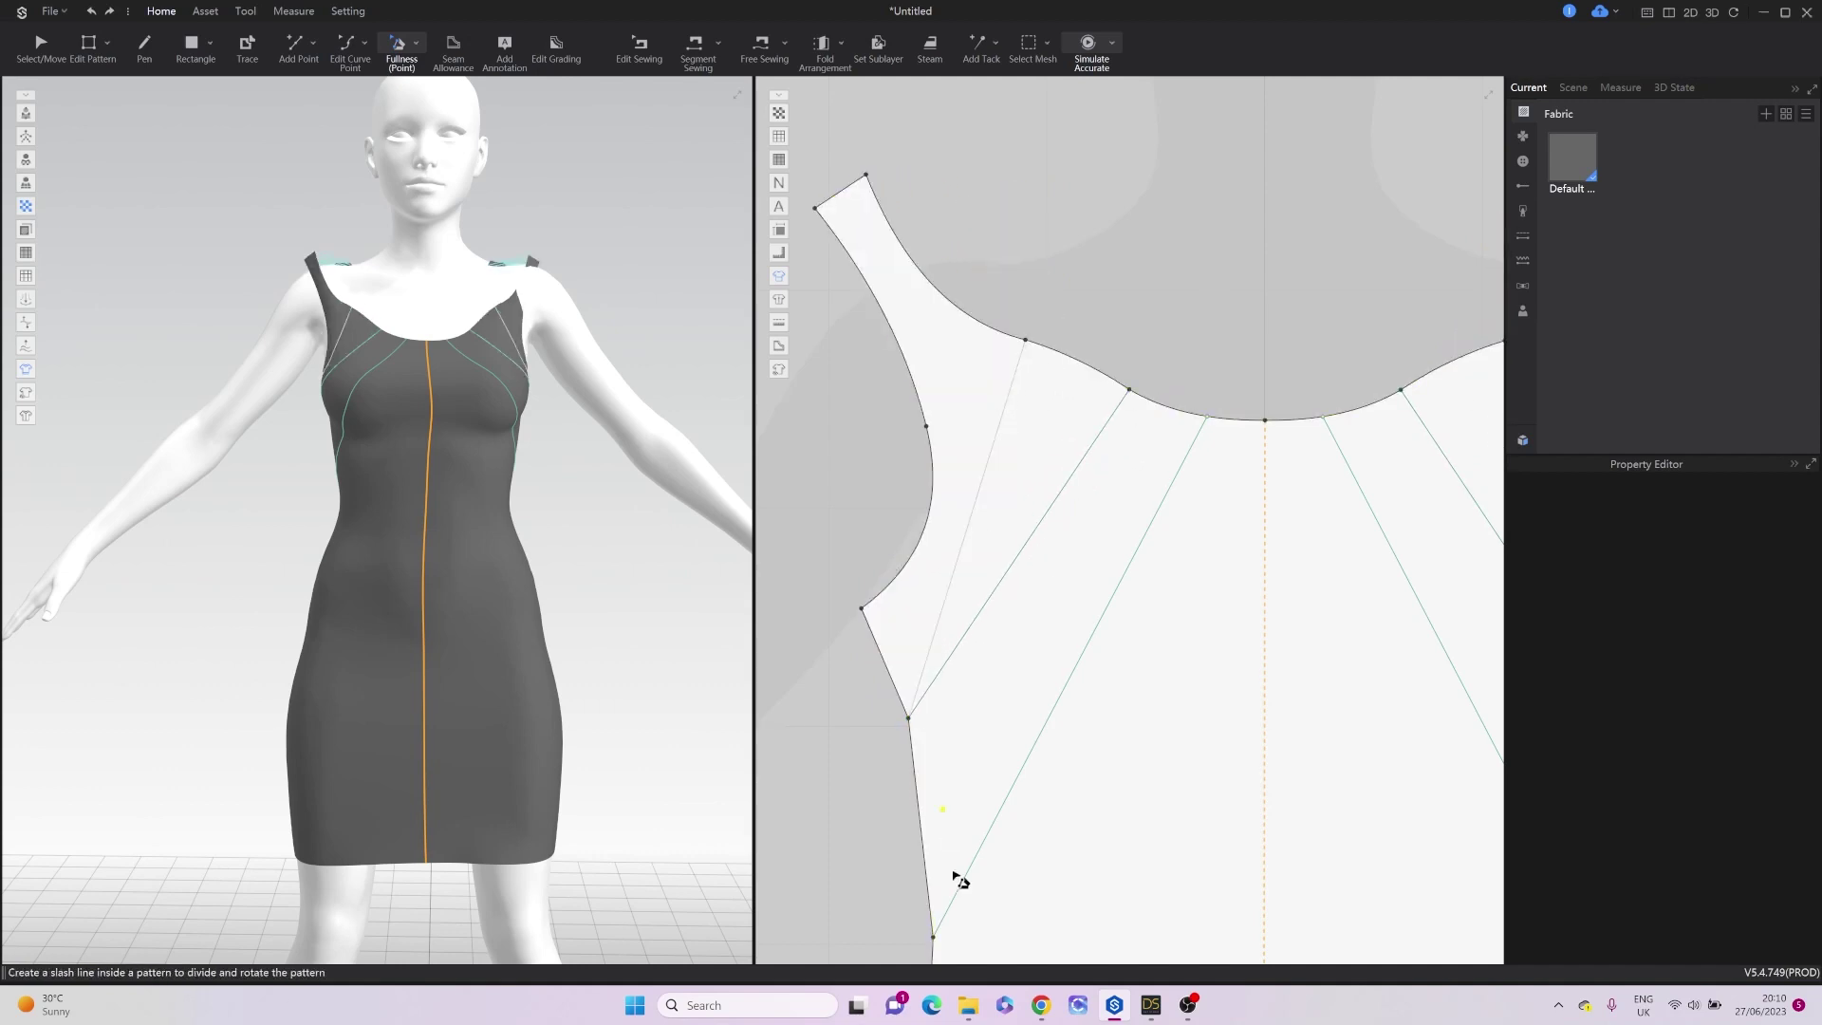
# Add fullness along the lower slash line with Fullness (Point), pivoting at the waist point to widen the front neckline.
pyautogui.click(1118, 414)
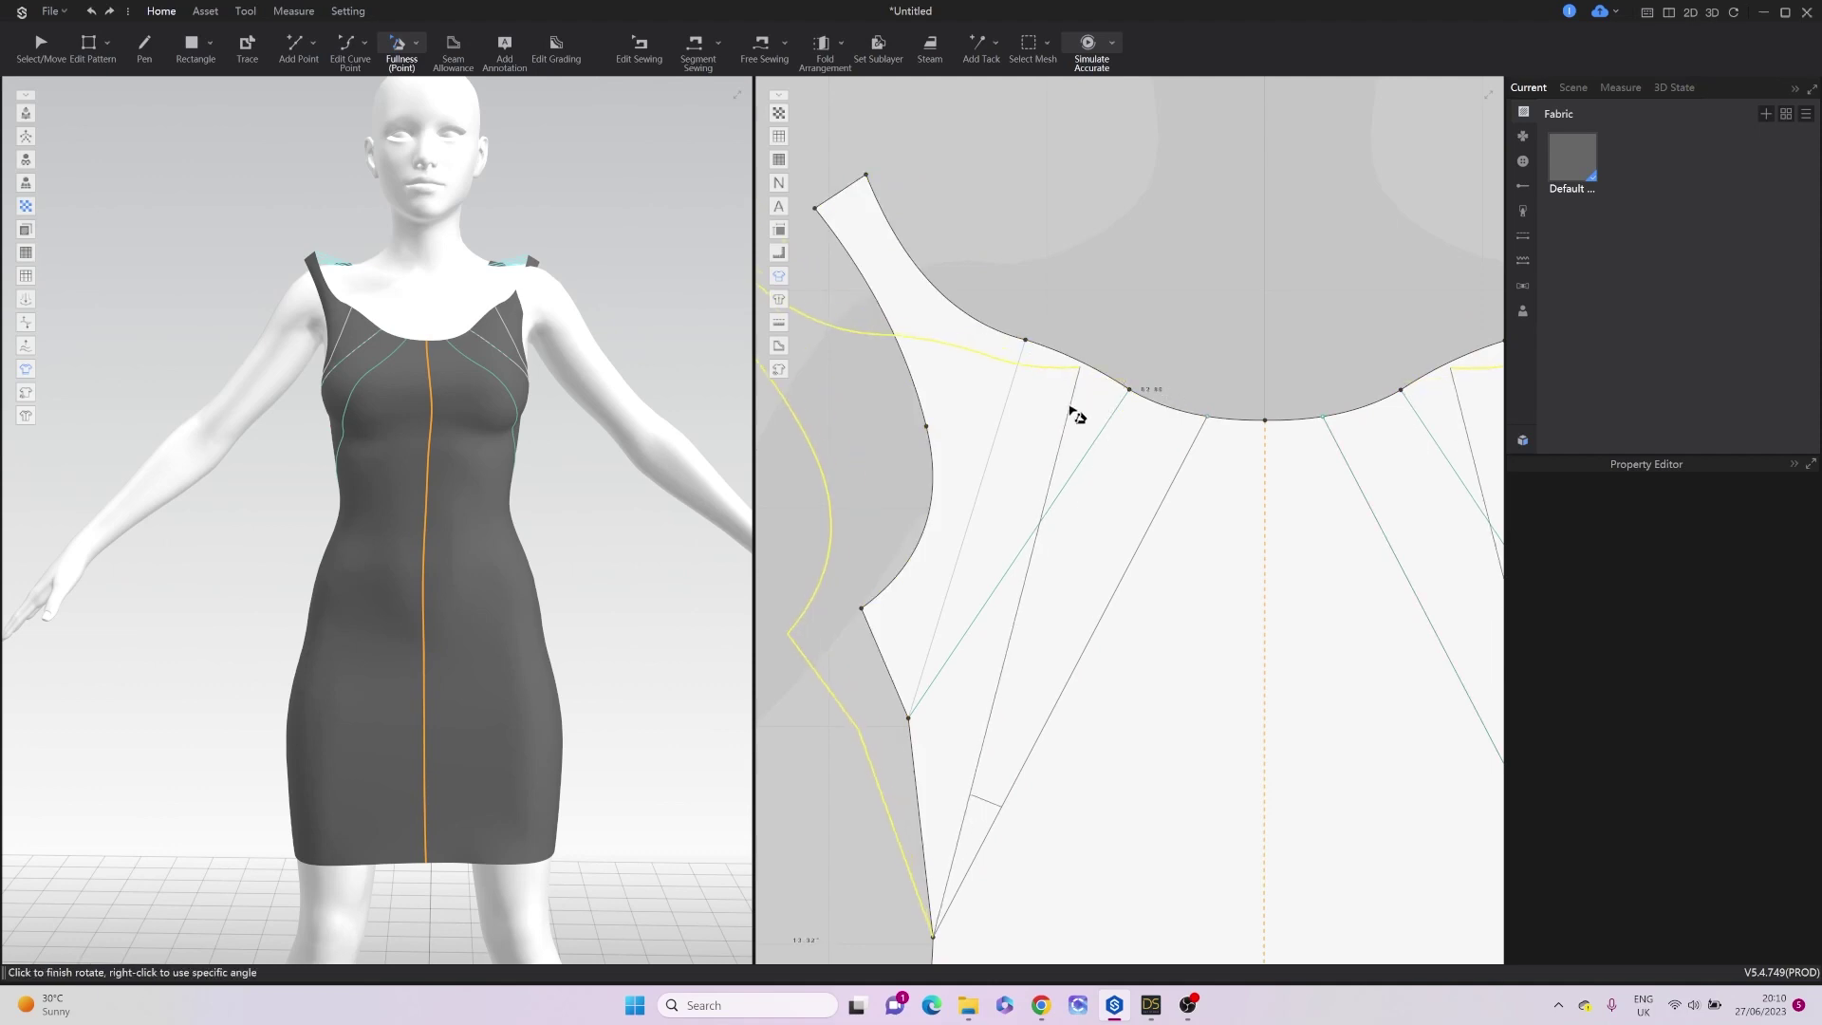
pyautogui.click(1077, 415)
pyautogui.scroll(-5, 1073, 411)
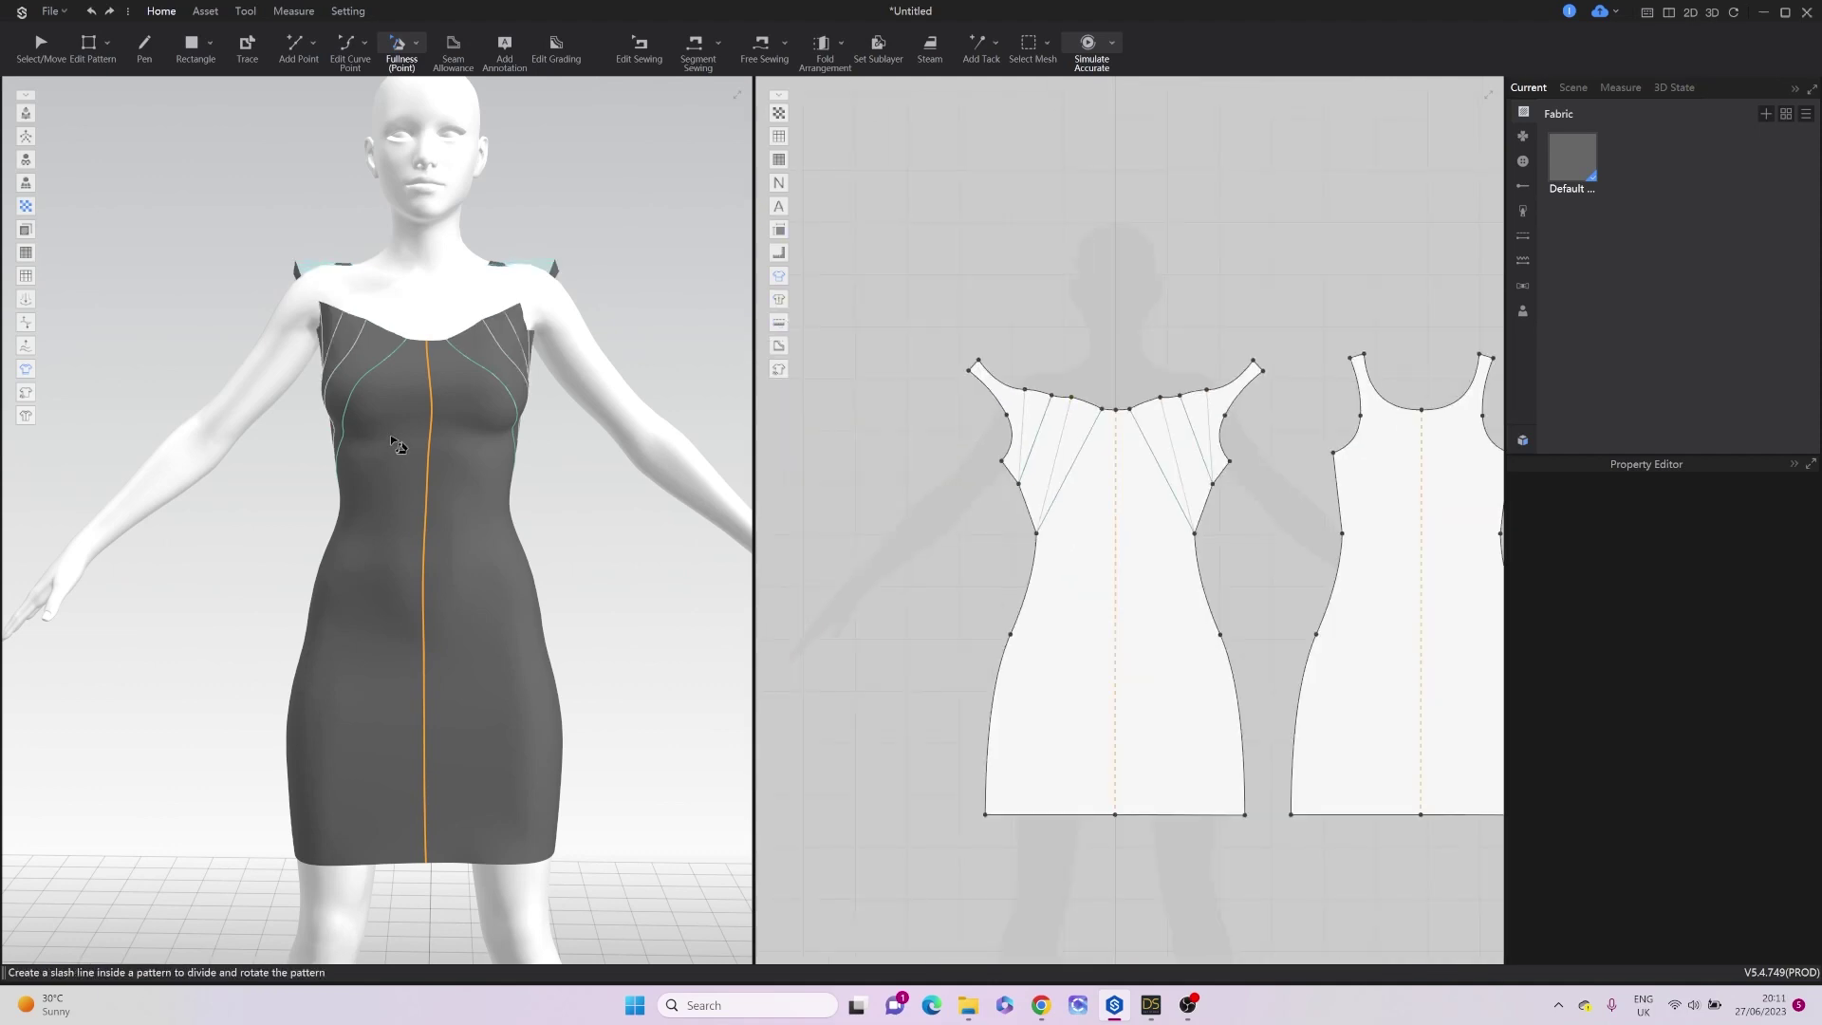
# Simulate the garment and pull the shoulder strap and front neckline into place on the avatar.
pyautogui.press('space')
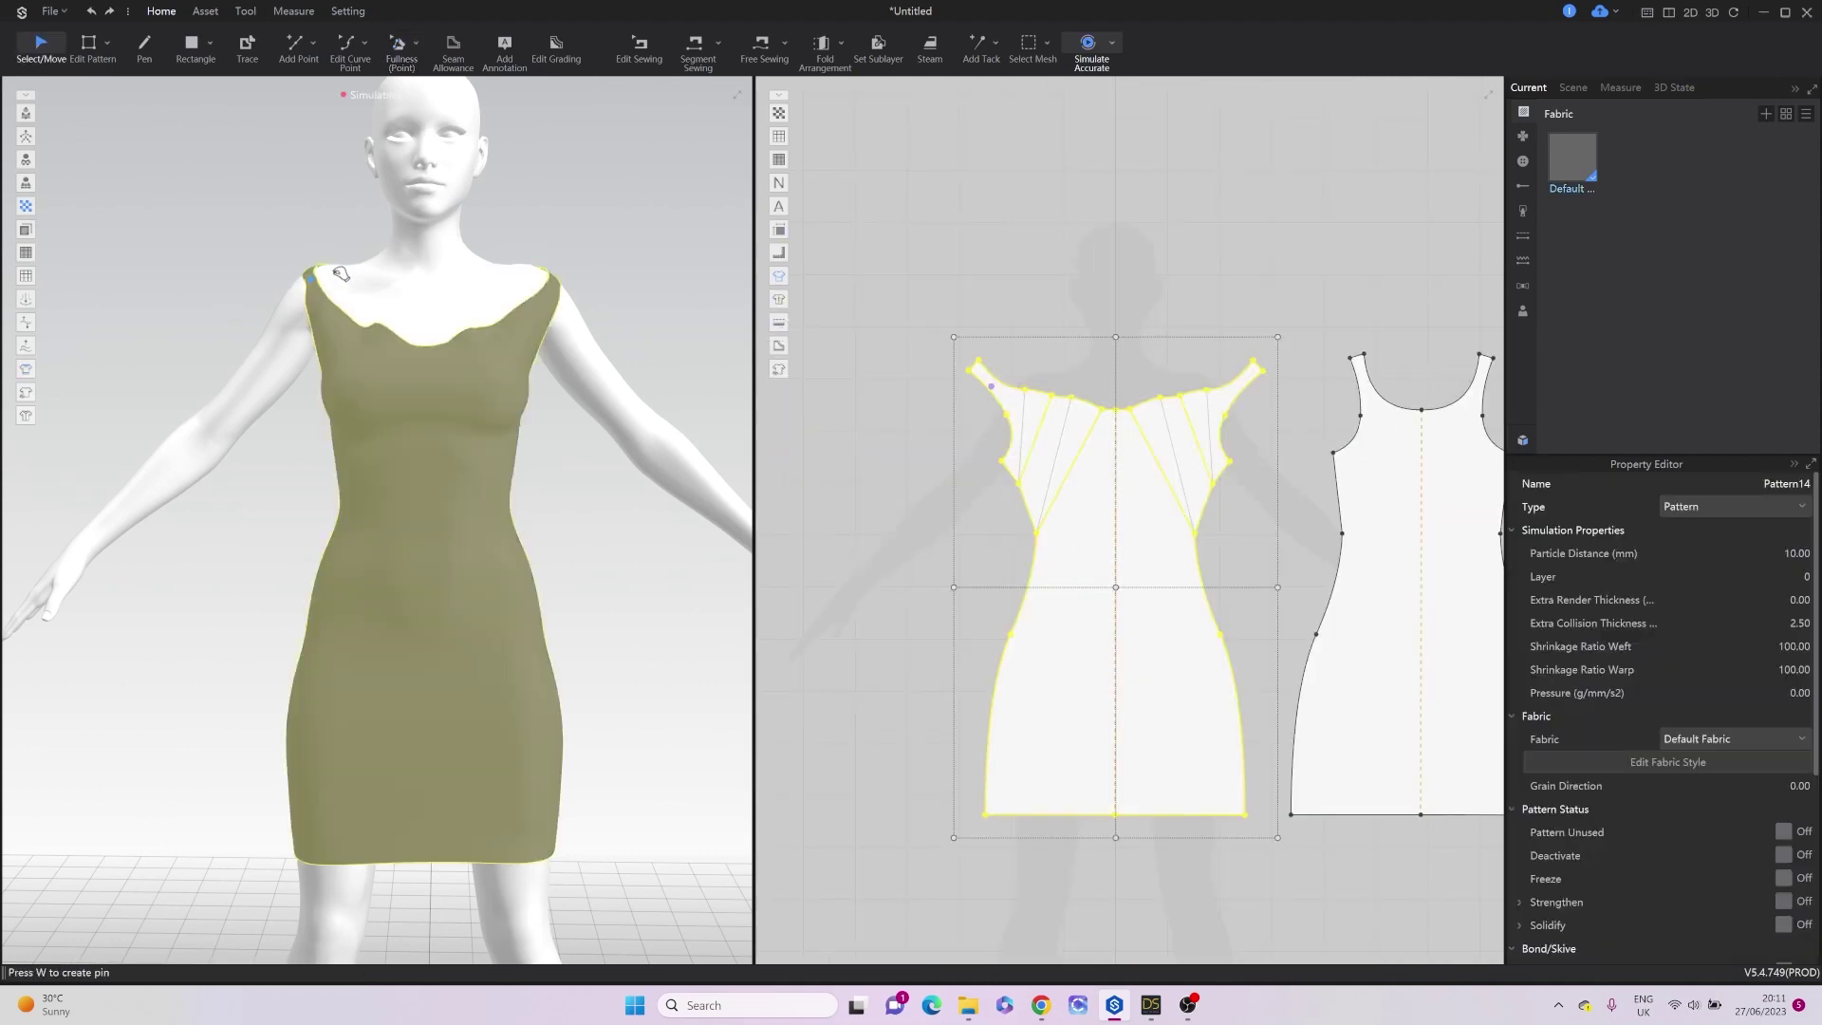
pyautogui.moveTo(366, 284)
pyautogui.mouseDown()
pyautogui.moveTo(416, 252)
pyautogui.moveTo(343, 303)
pyautogui.mouseUp()
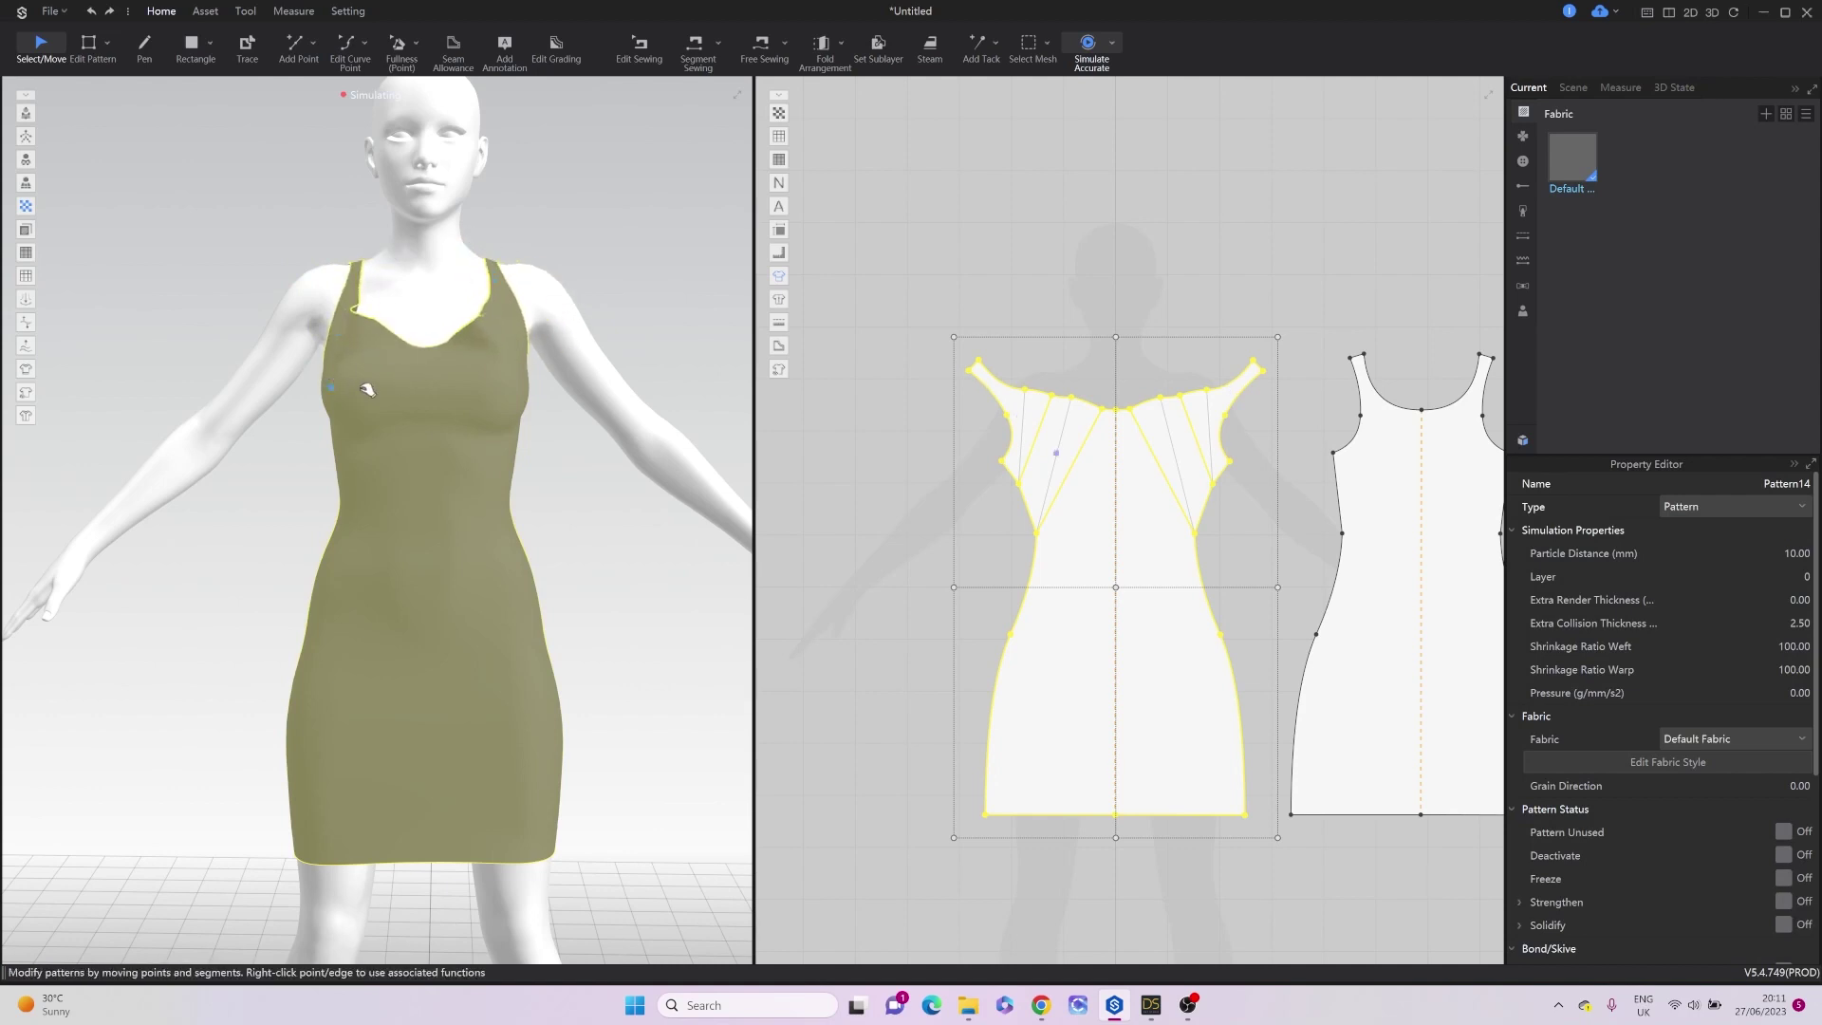
pyautogui.moveTo(418, 345); pyautogui.dragTo(466, 352)
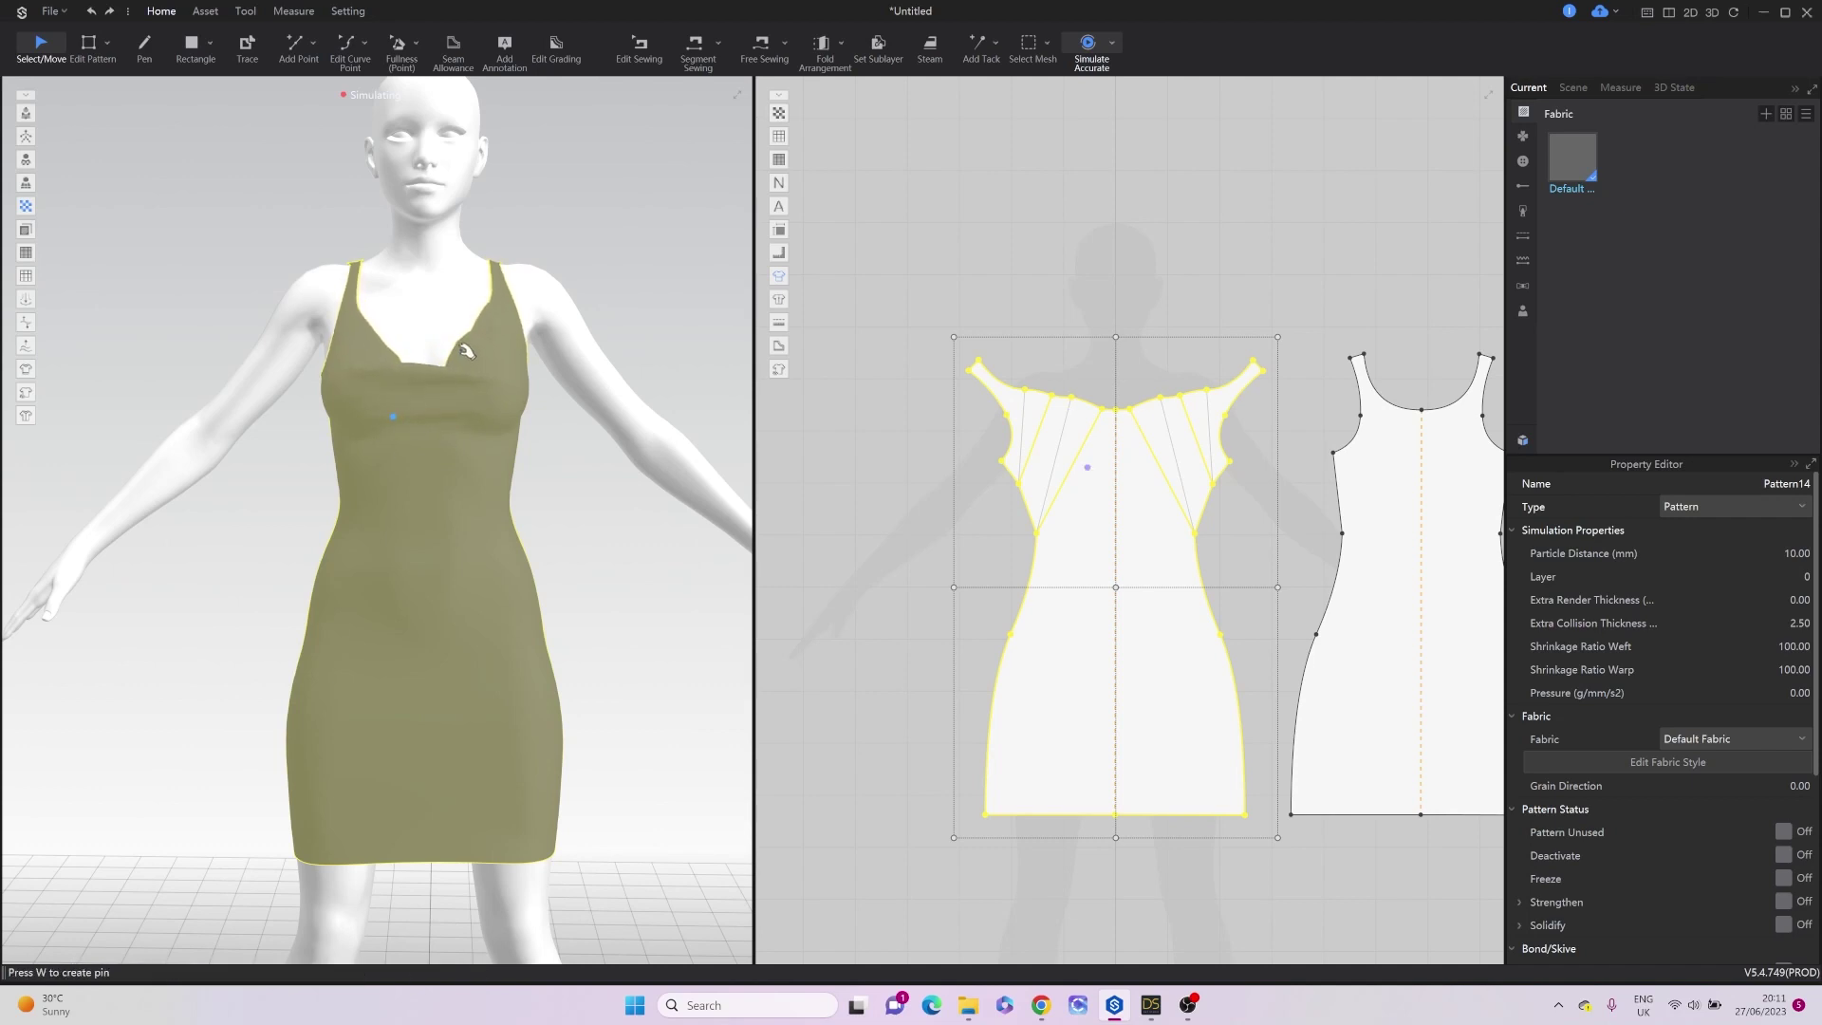
pyautogui.press('space')
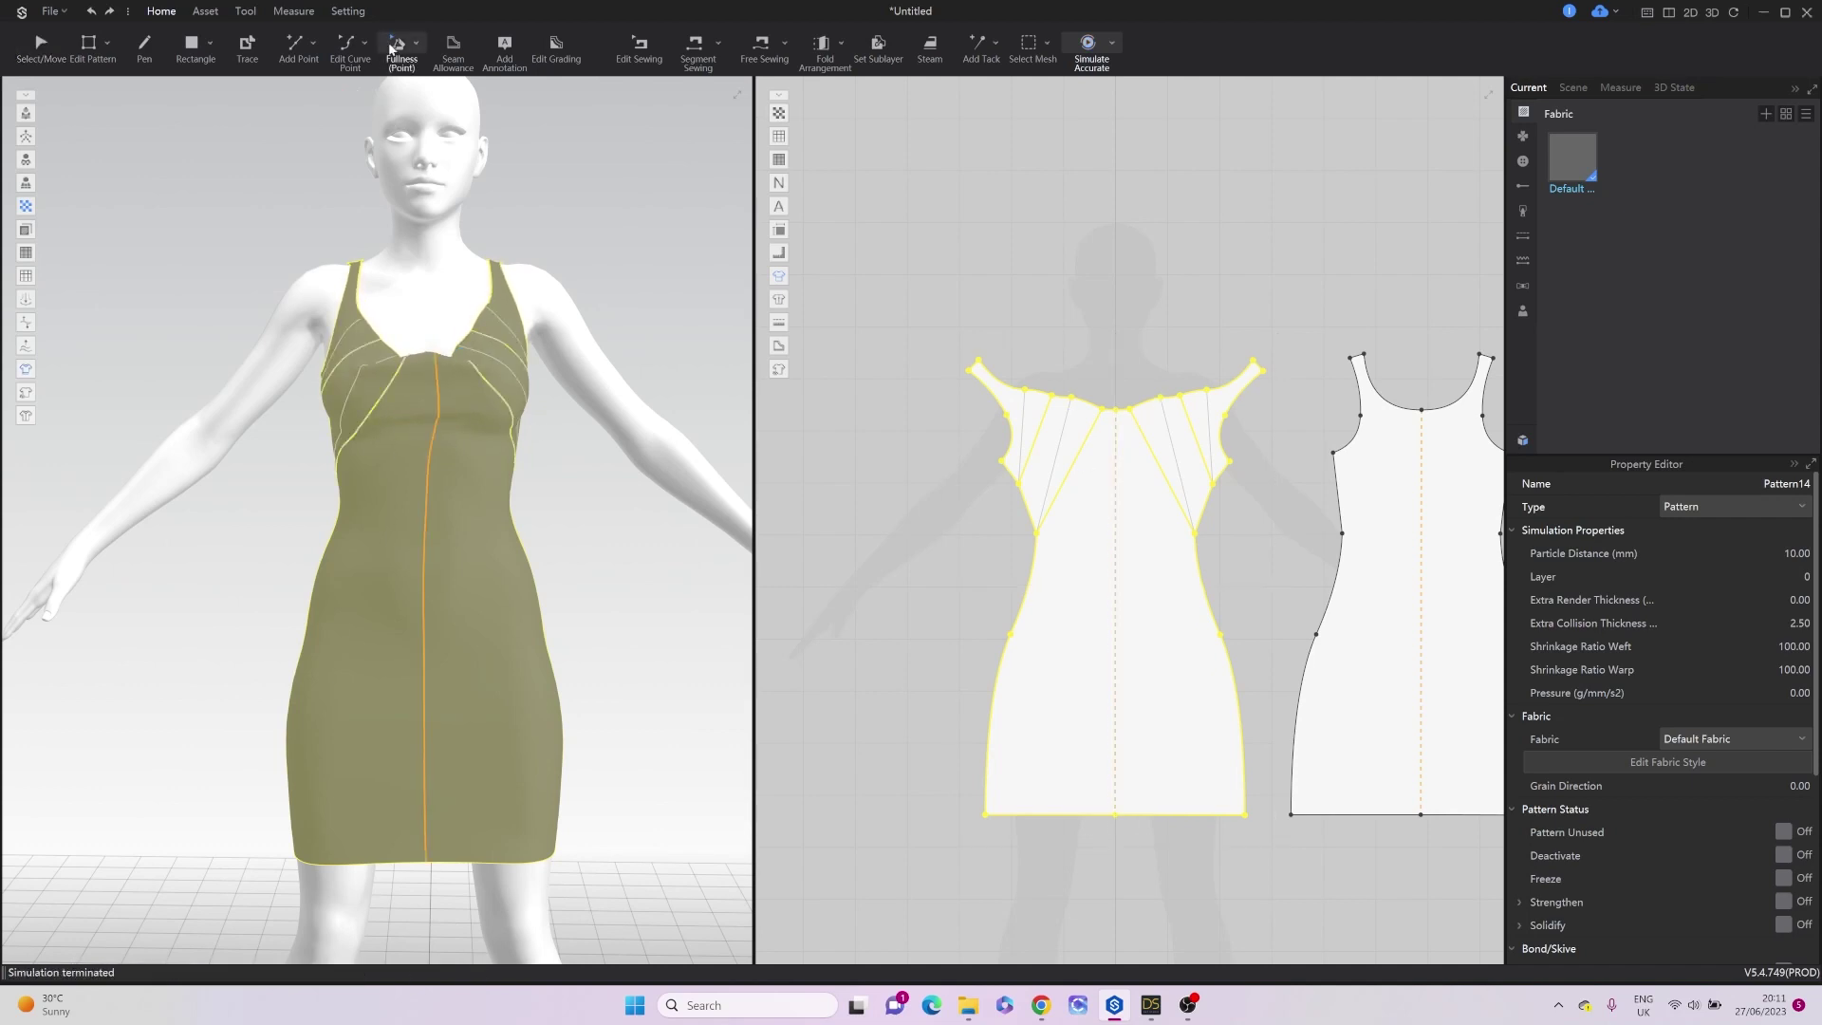
# Open the lower slash line a second time with Fullness (Point), again pivoting at the waist point.
pyautogui.click(1077, 354)
pyautogui.scroll(5, 1087, 436)
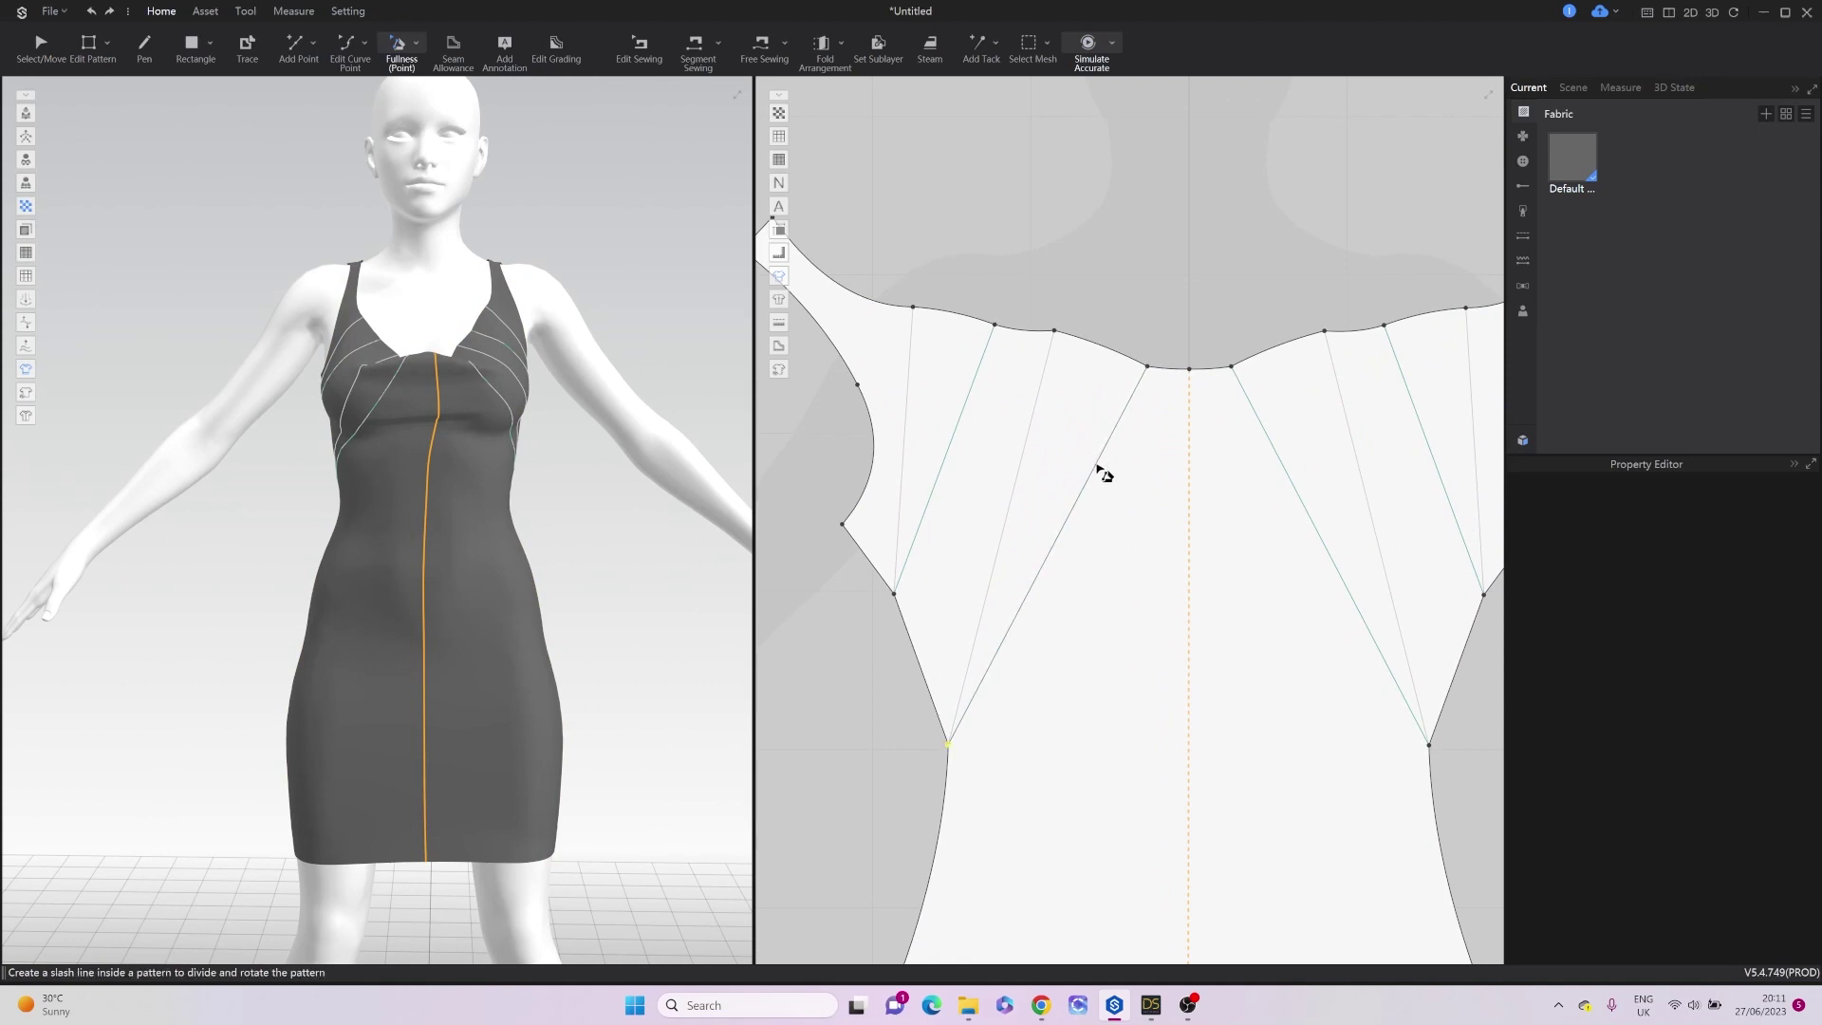
pyautogui.click(1161, 376)
pyautogui.click(964, 424)
# Simulate the widened front piece and pull the centre of its neckline down into a drape.
pyautogui.press('space')
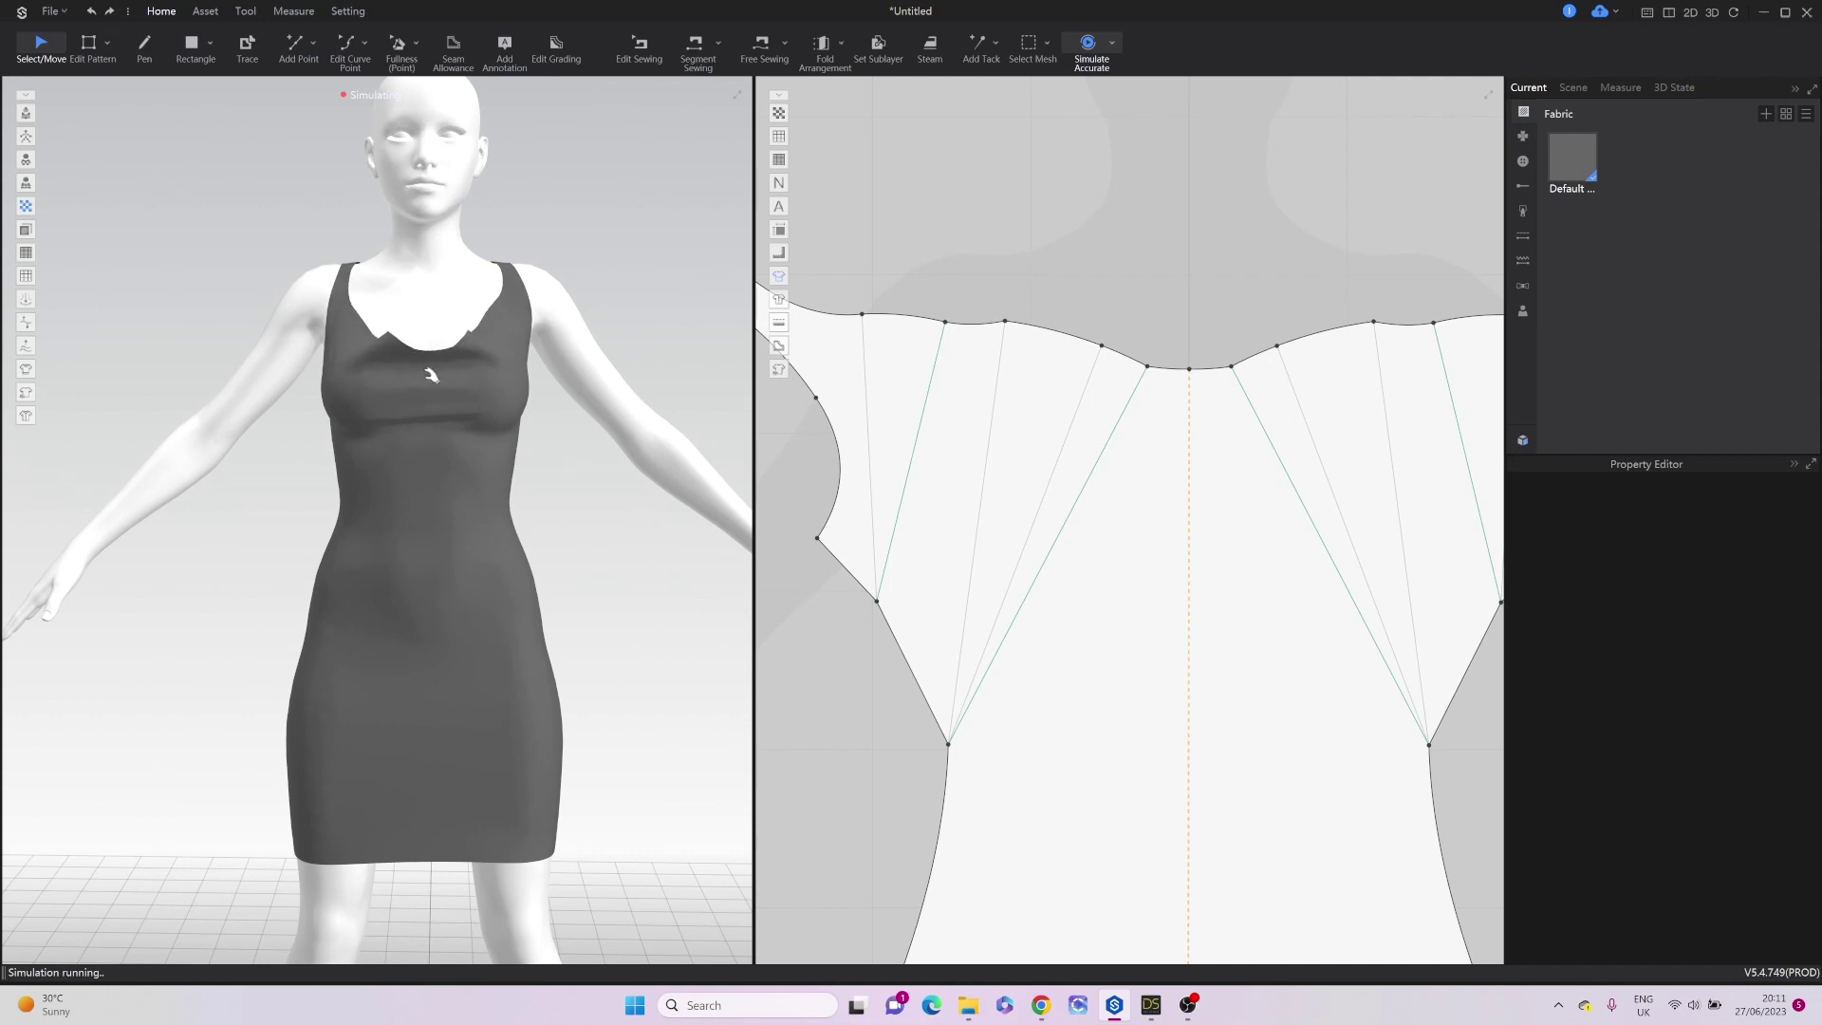
pyautogui.moveTo(424, 362); pyautogui.dragTo(459, 398)
pyautogui.press('f')
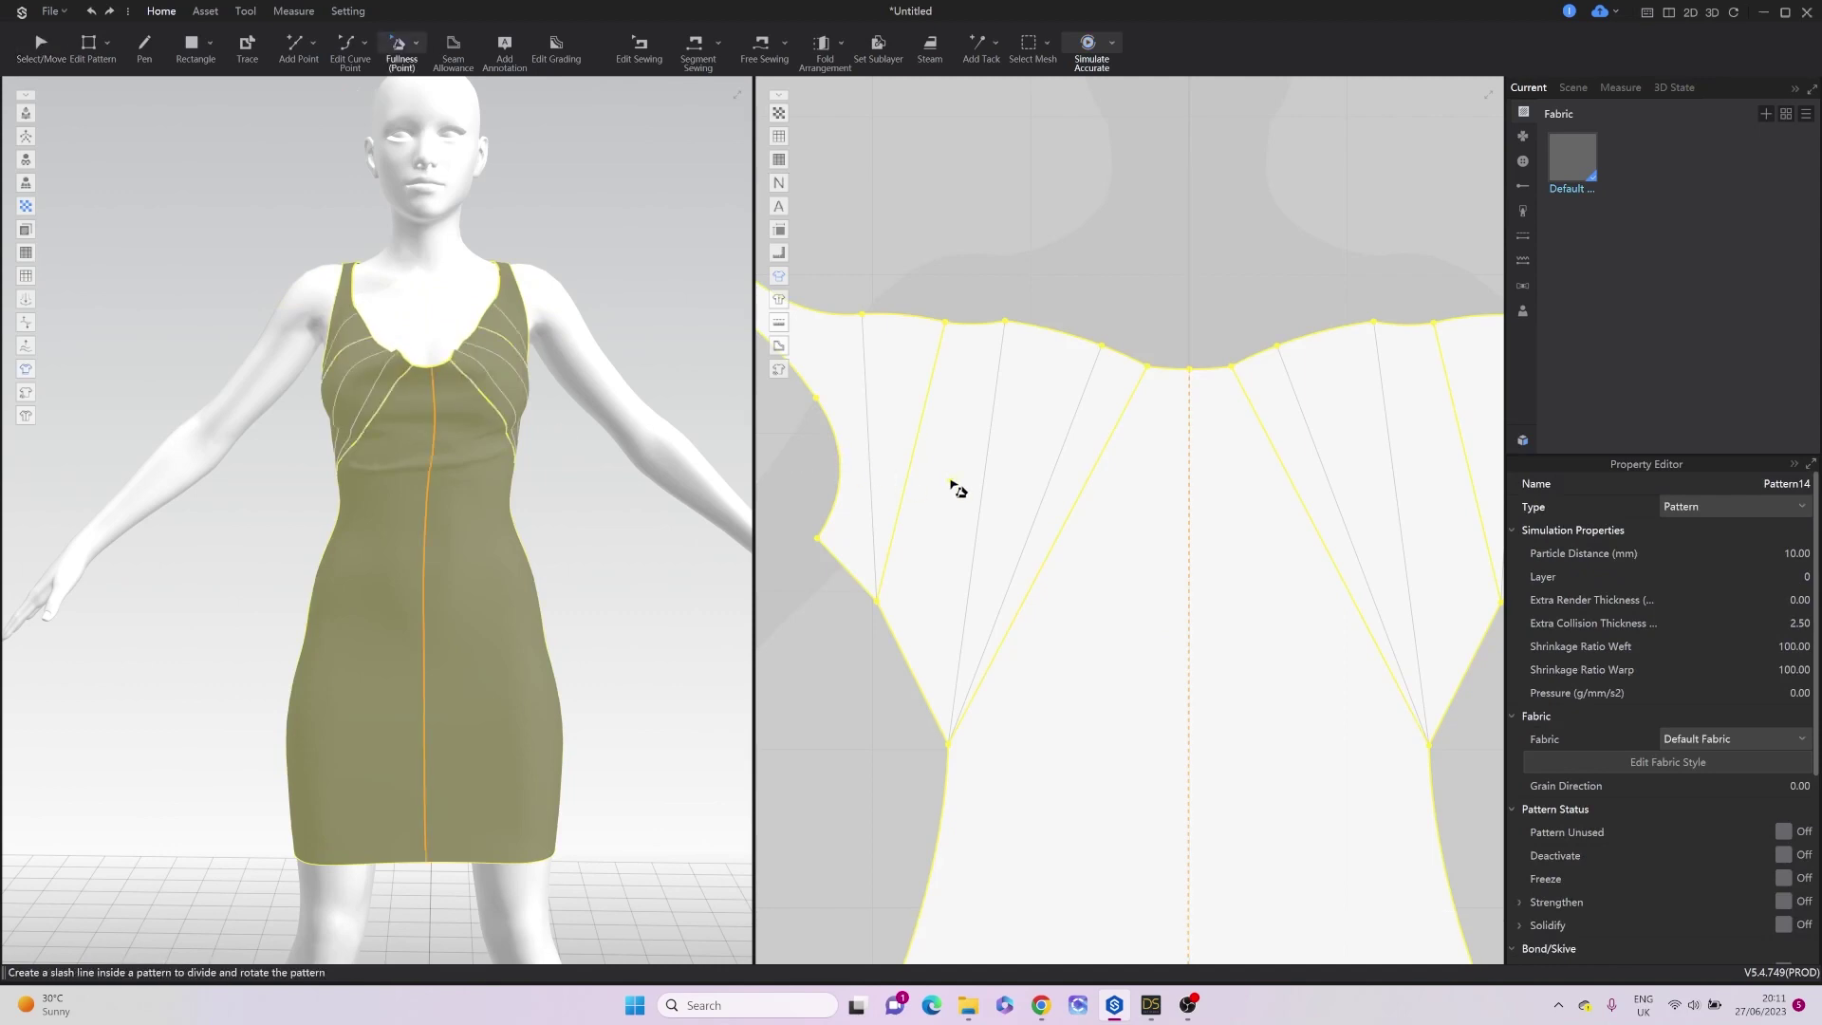
# Draw a mirrored internal line about 233 mm long from the side seam between the two slash lines up to the front neckline.
pyautogui.press('h')
pyautogui.click(904, 659)
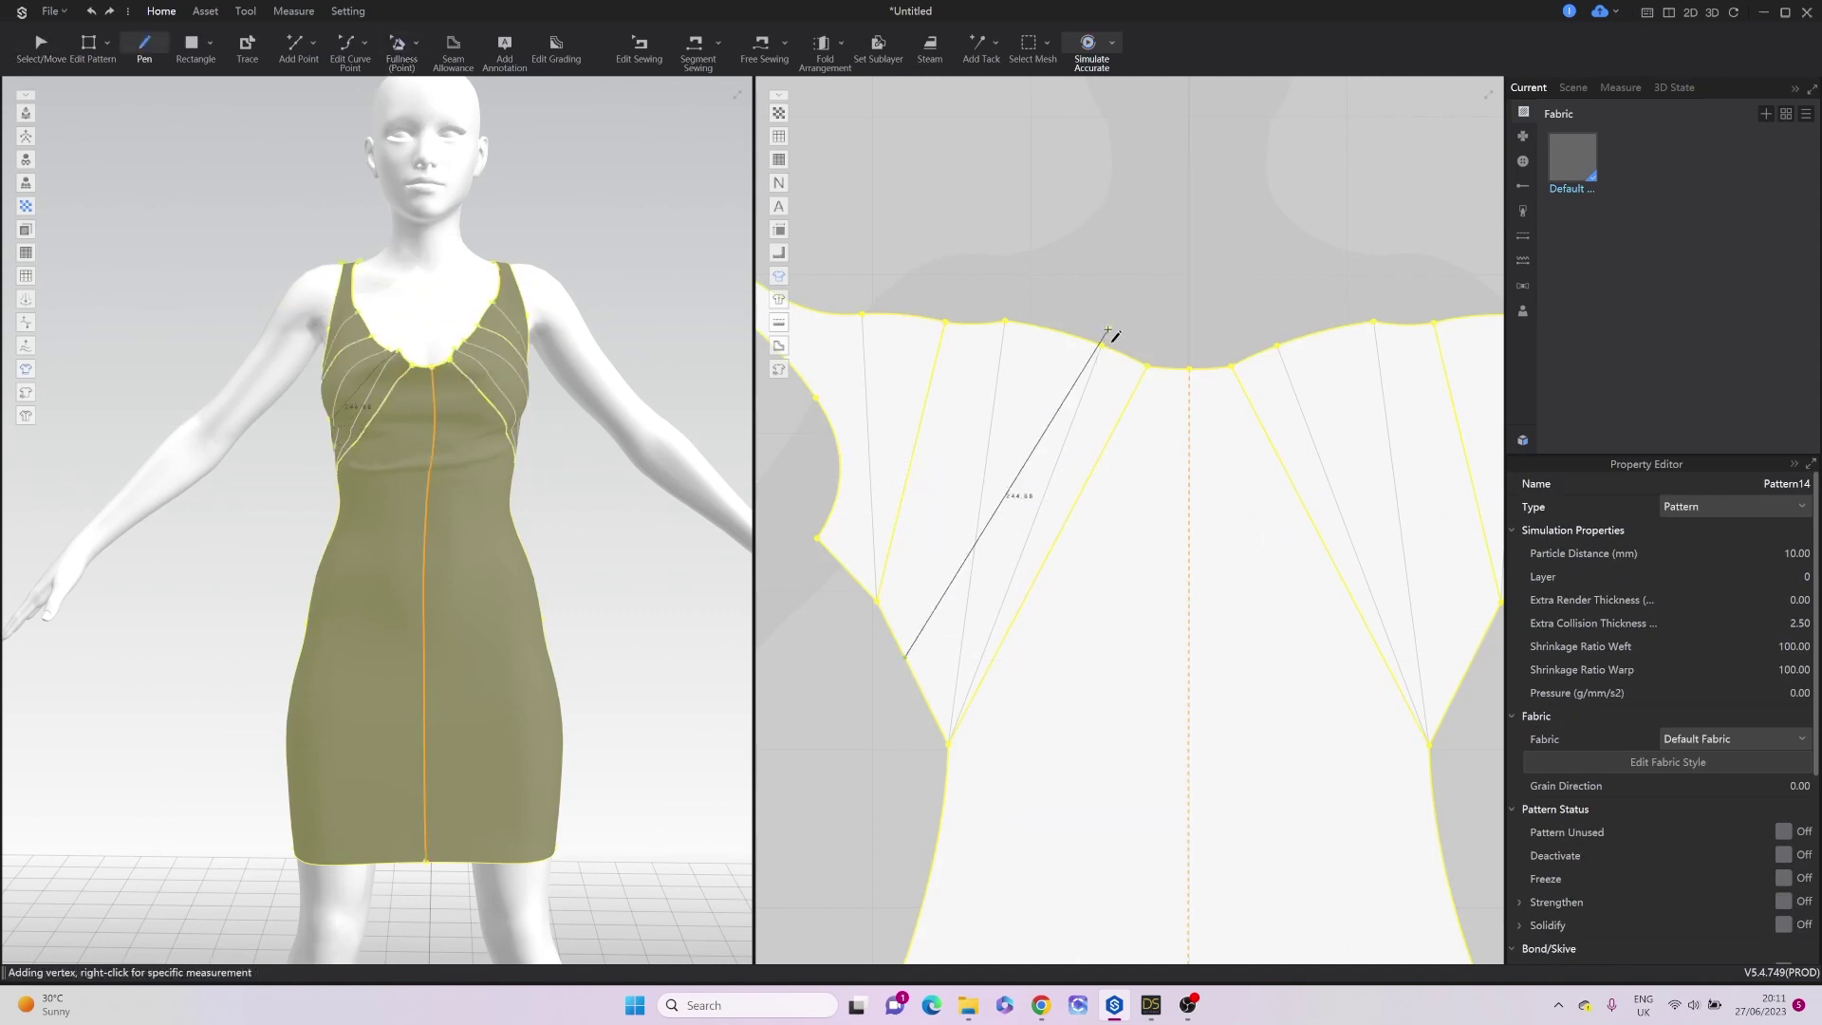
pyautogui.doubleClick(1101, 345)
# Add fullness along the new internal line with Fullness (Point), pivoting at its side seam end.
pyautogui.click(399, 47)
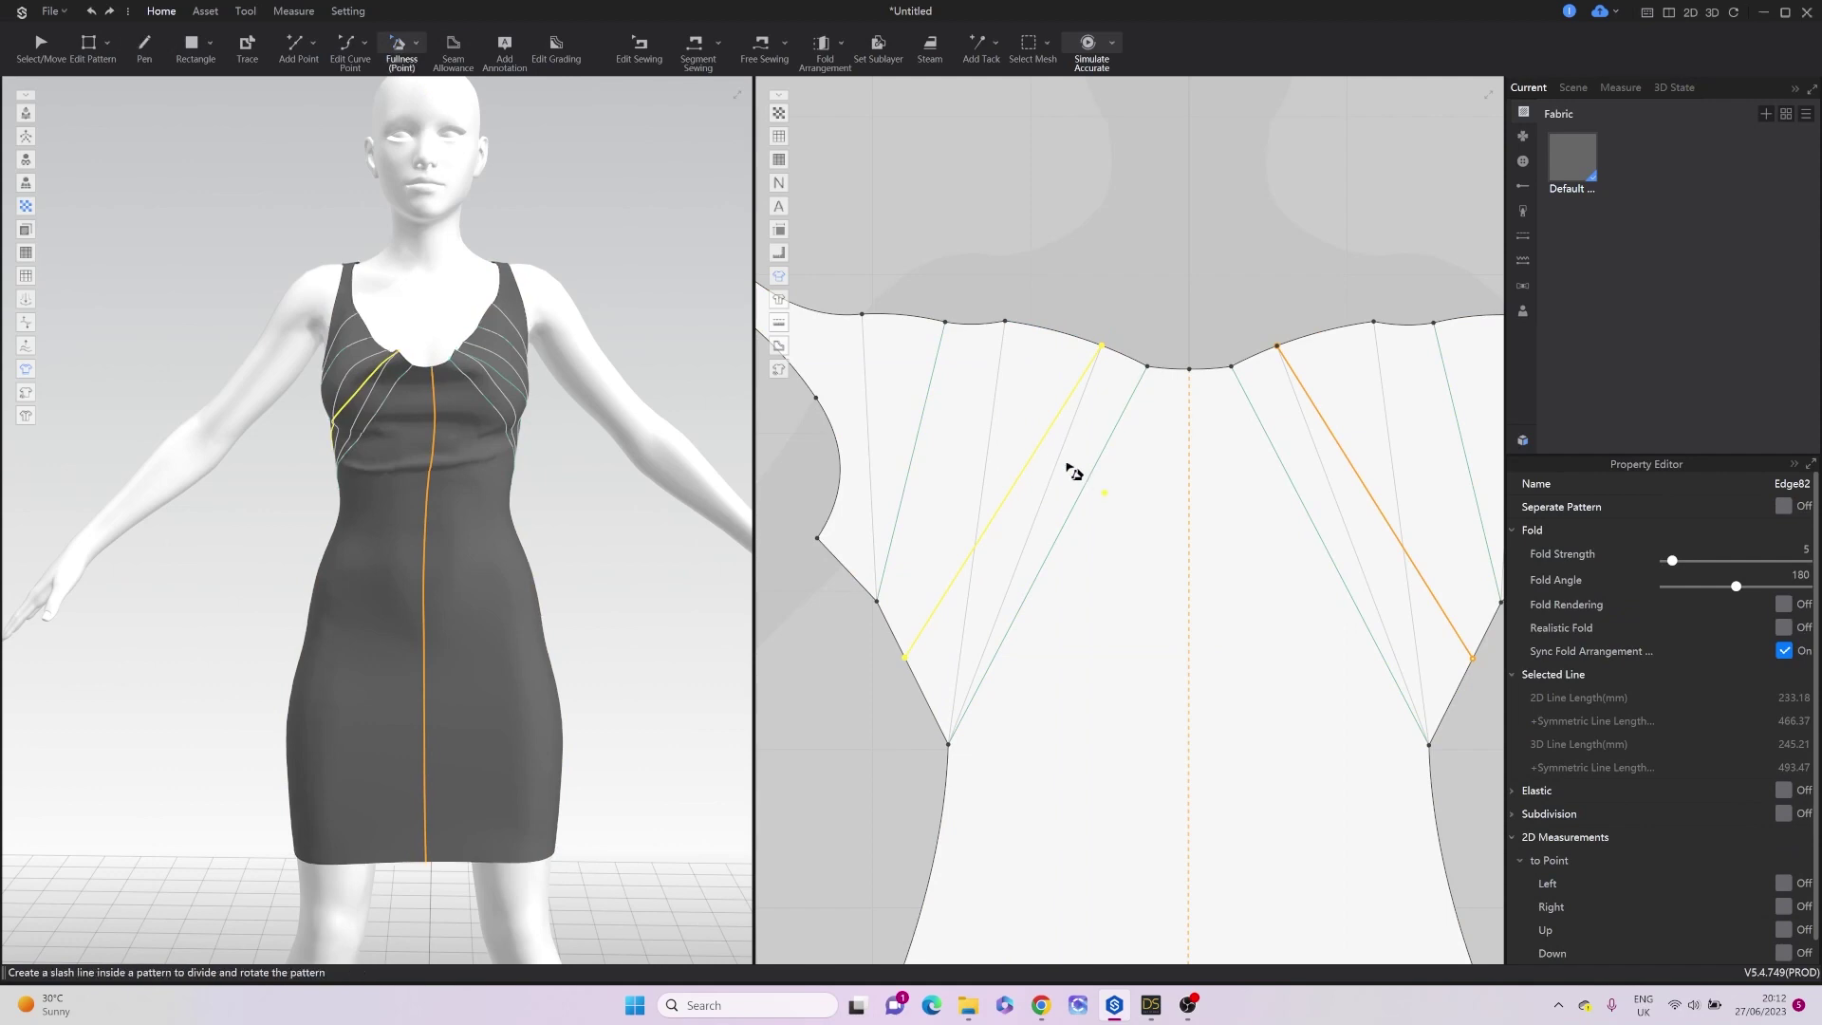
pyautogui.click(940, 612)
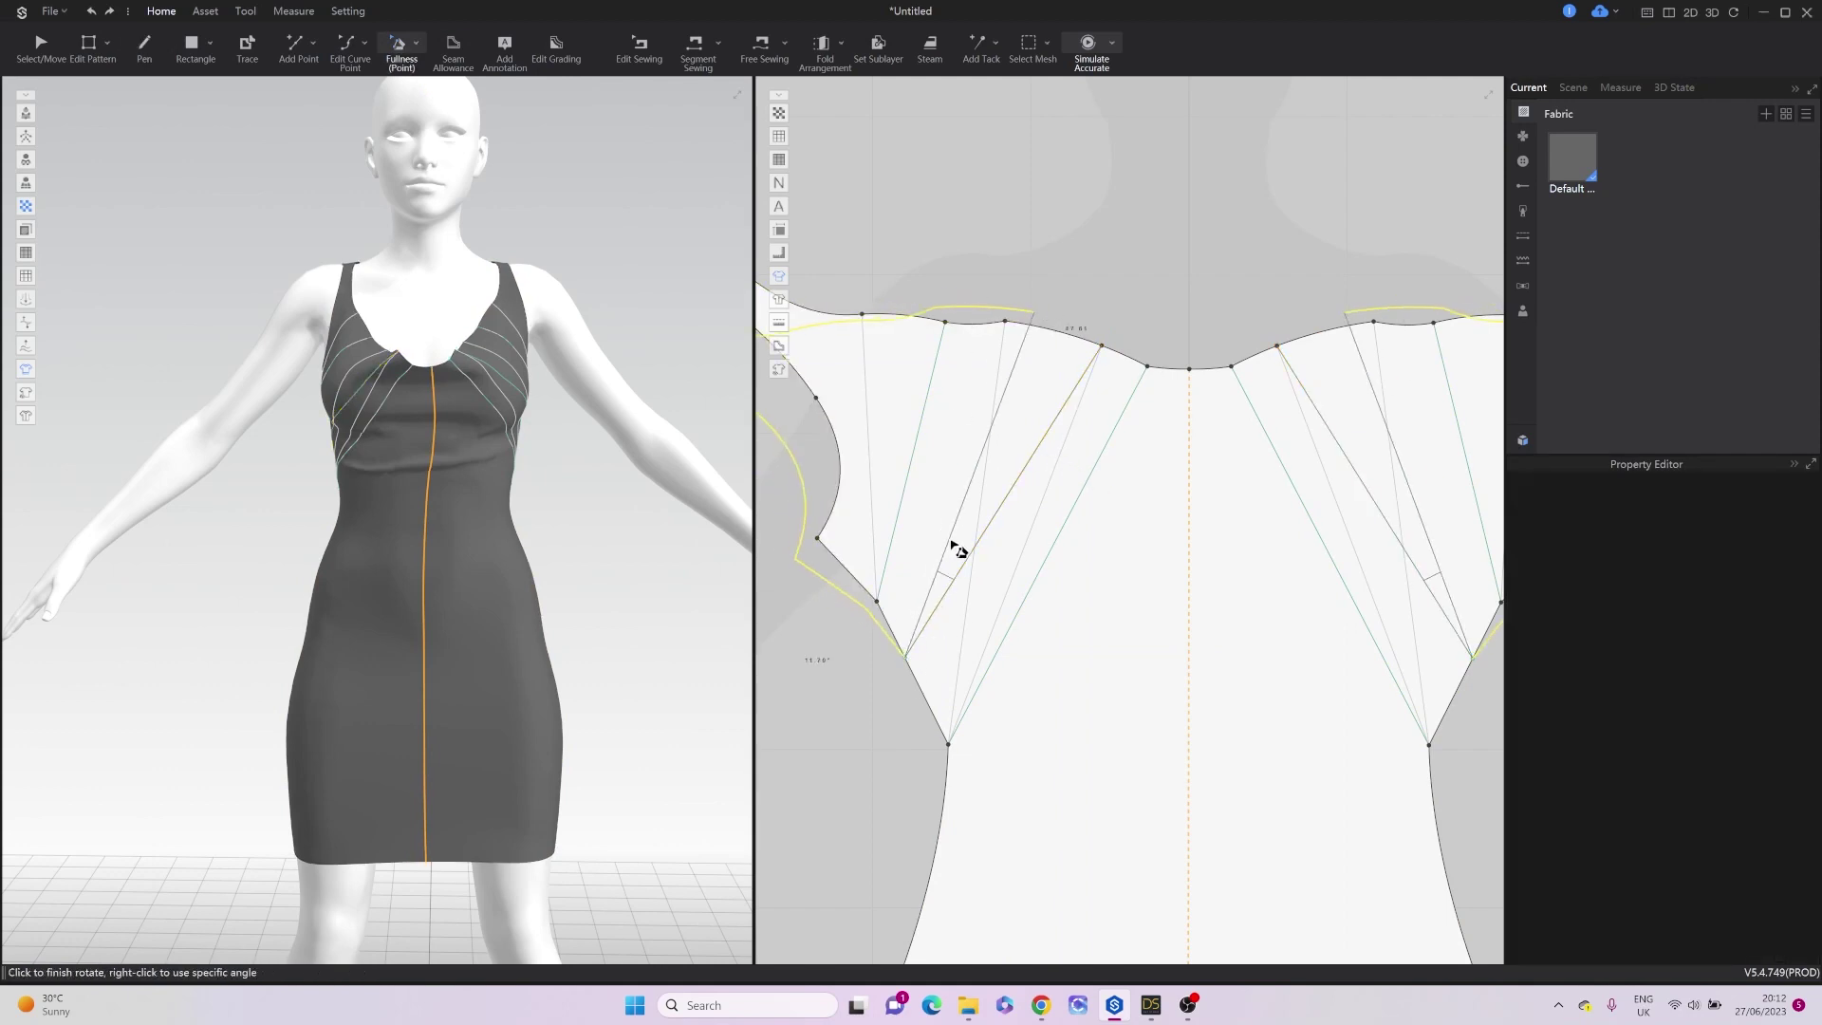
pyautogui.click(972, 529)
# Simulate the dress with the extra fullness and adjust the drape at the front neckline.
pyautogui.press('space')
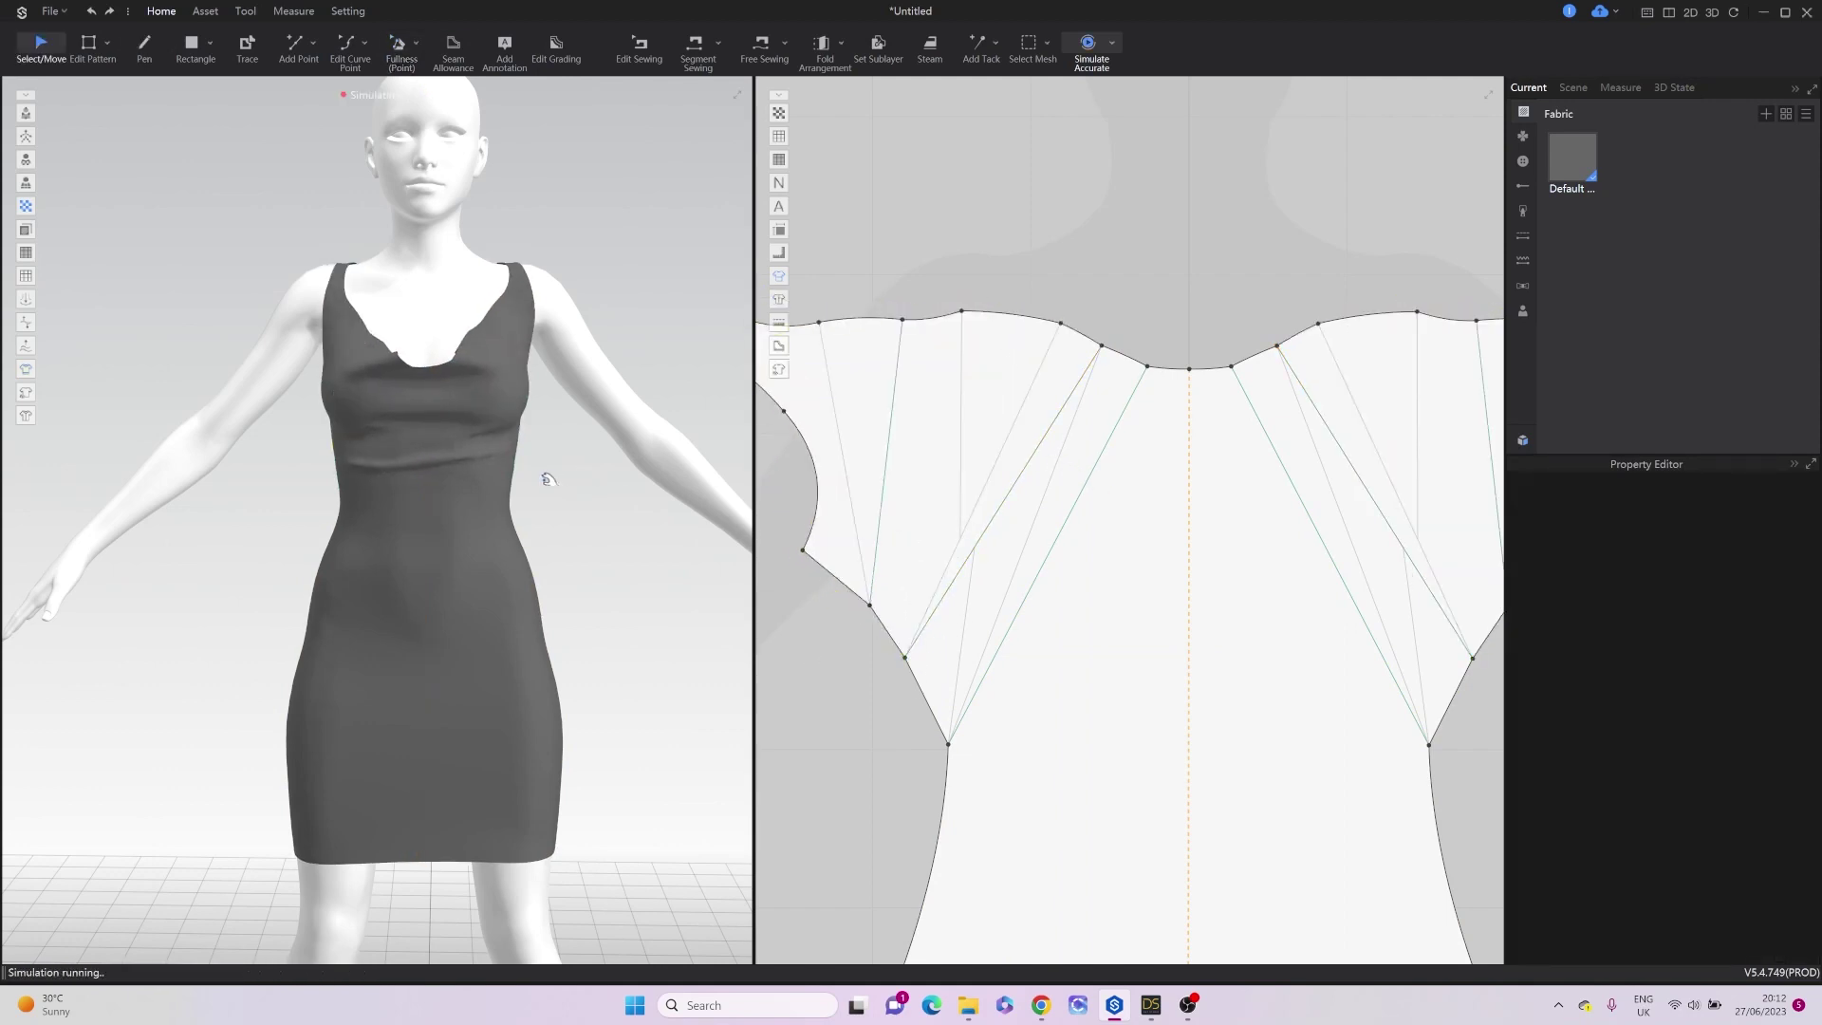
pyautogui.click(390, 358)
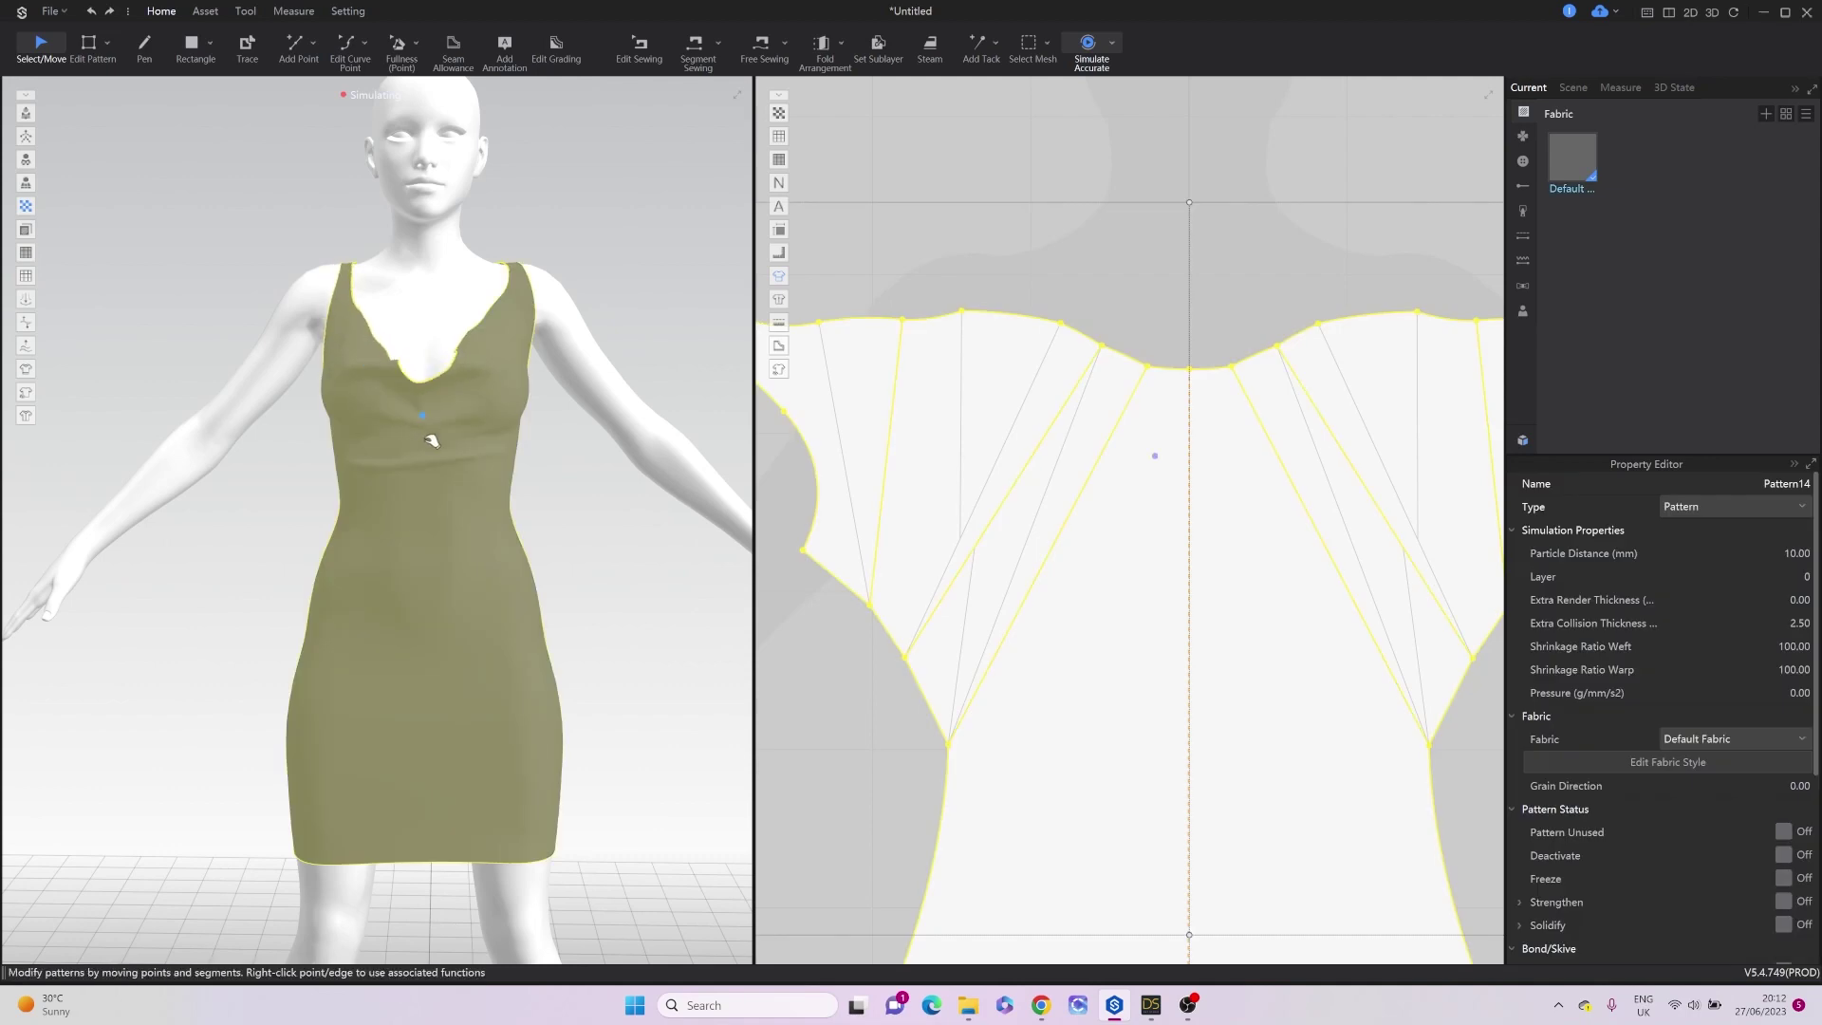
pyautogui.press('space')
pyautogui.hotkey('ctrl', 'z')
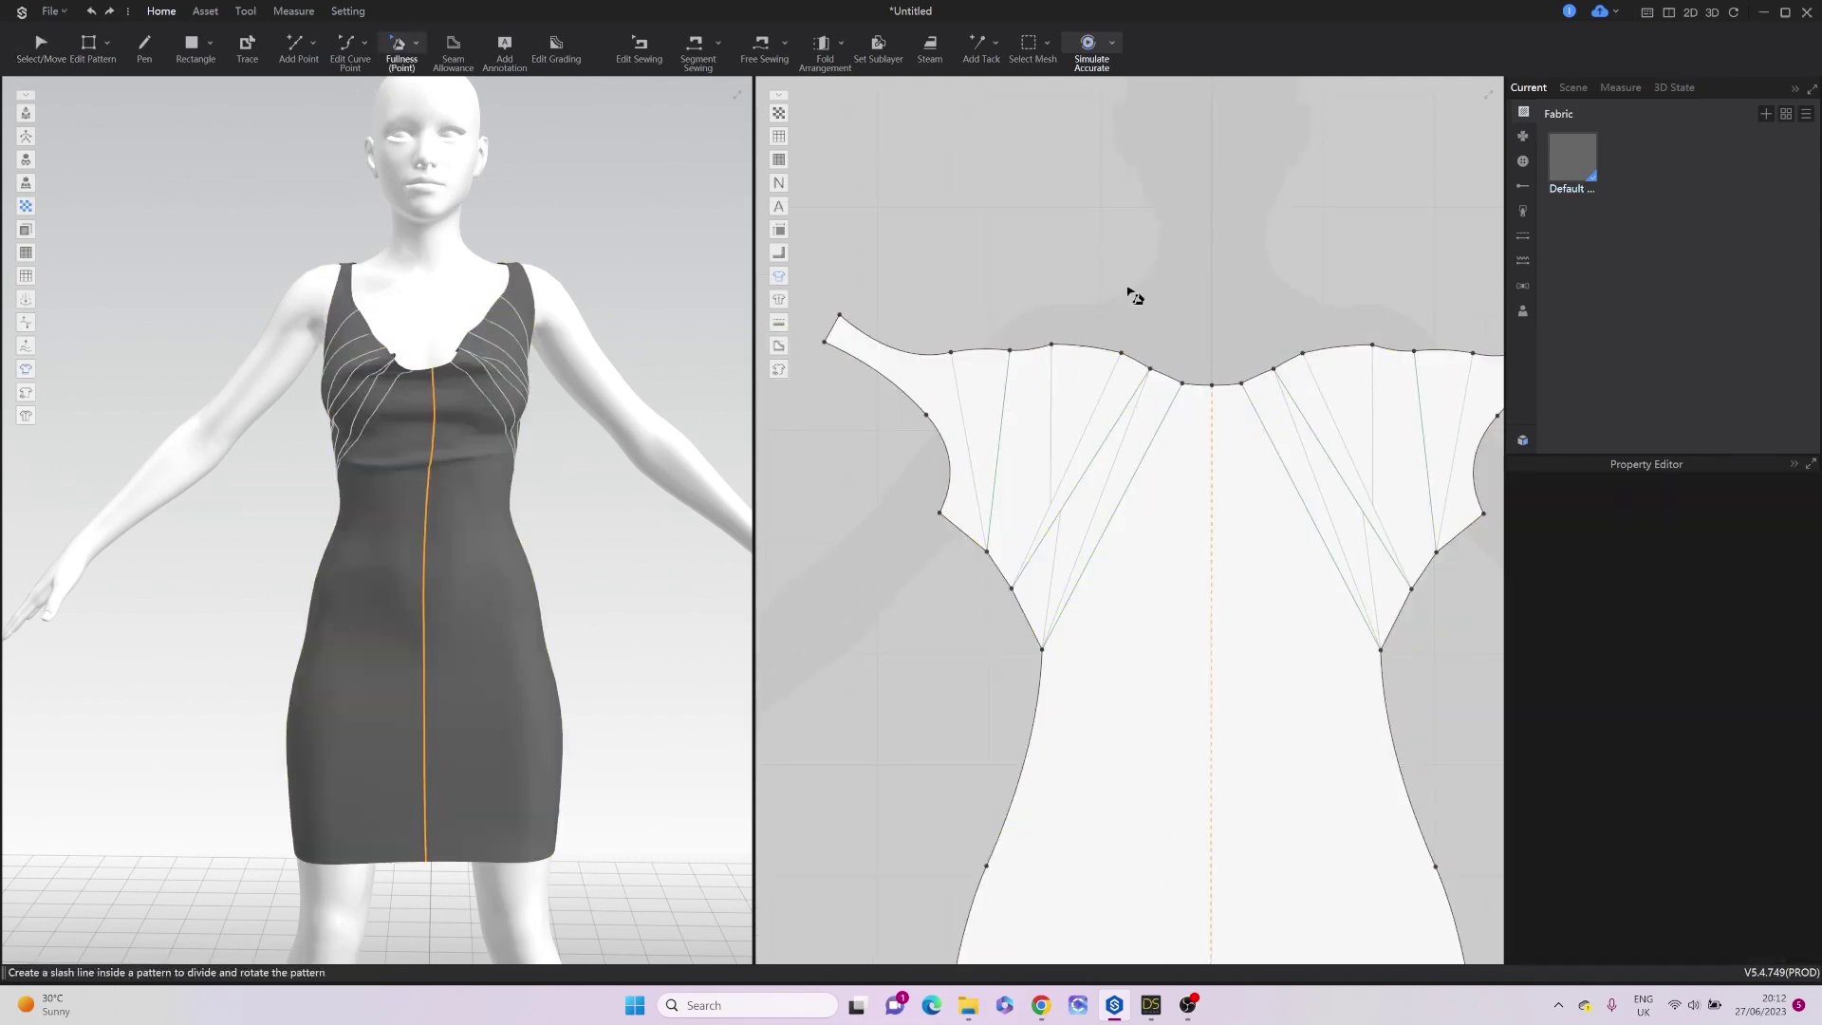
# Delete the slash lines and the intermediate neckline points on the front piece to straighten its neckline.
pyautogui.press('z')
pyautogui.click(1005, 419)
pyautogui.click(1090, 468)
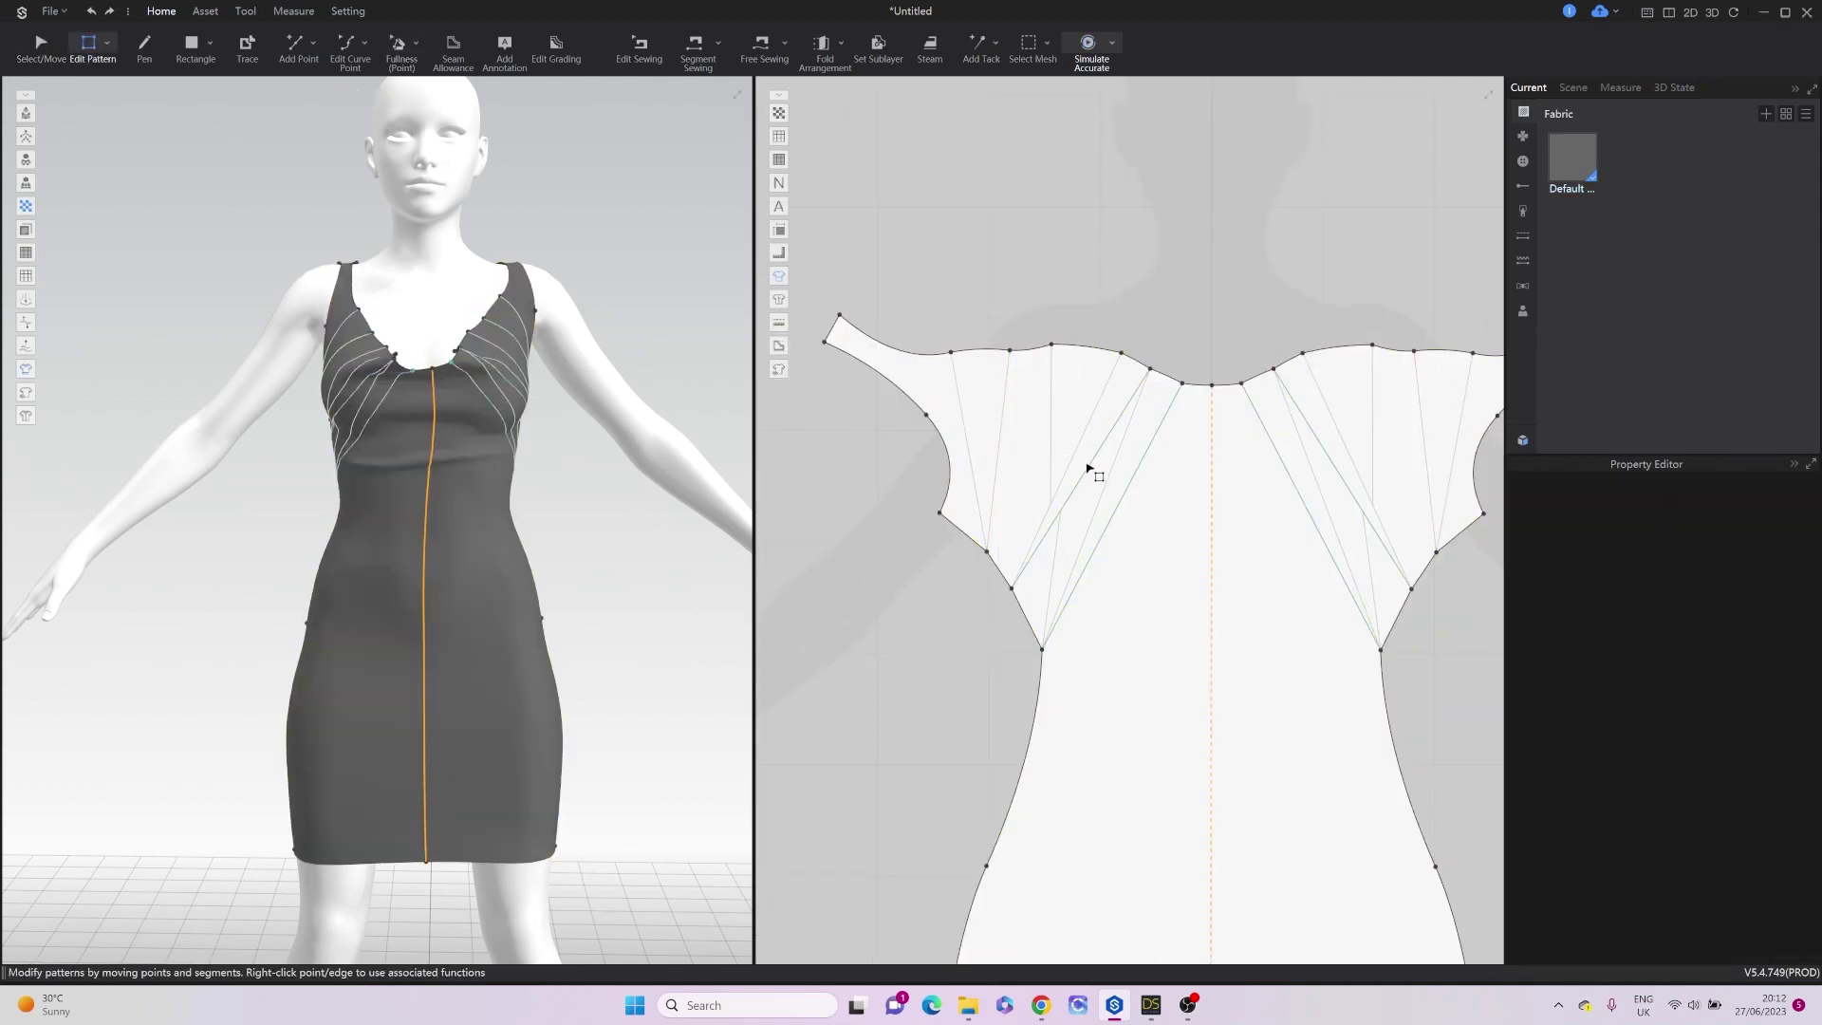
pyautogui.click(1096, 475)
pyautogui.click(1082, 314)
pyautogui.moveTo(1153, 365); pyautogui.dragTo(1168, 395)
pyautogui.press('Delete')
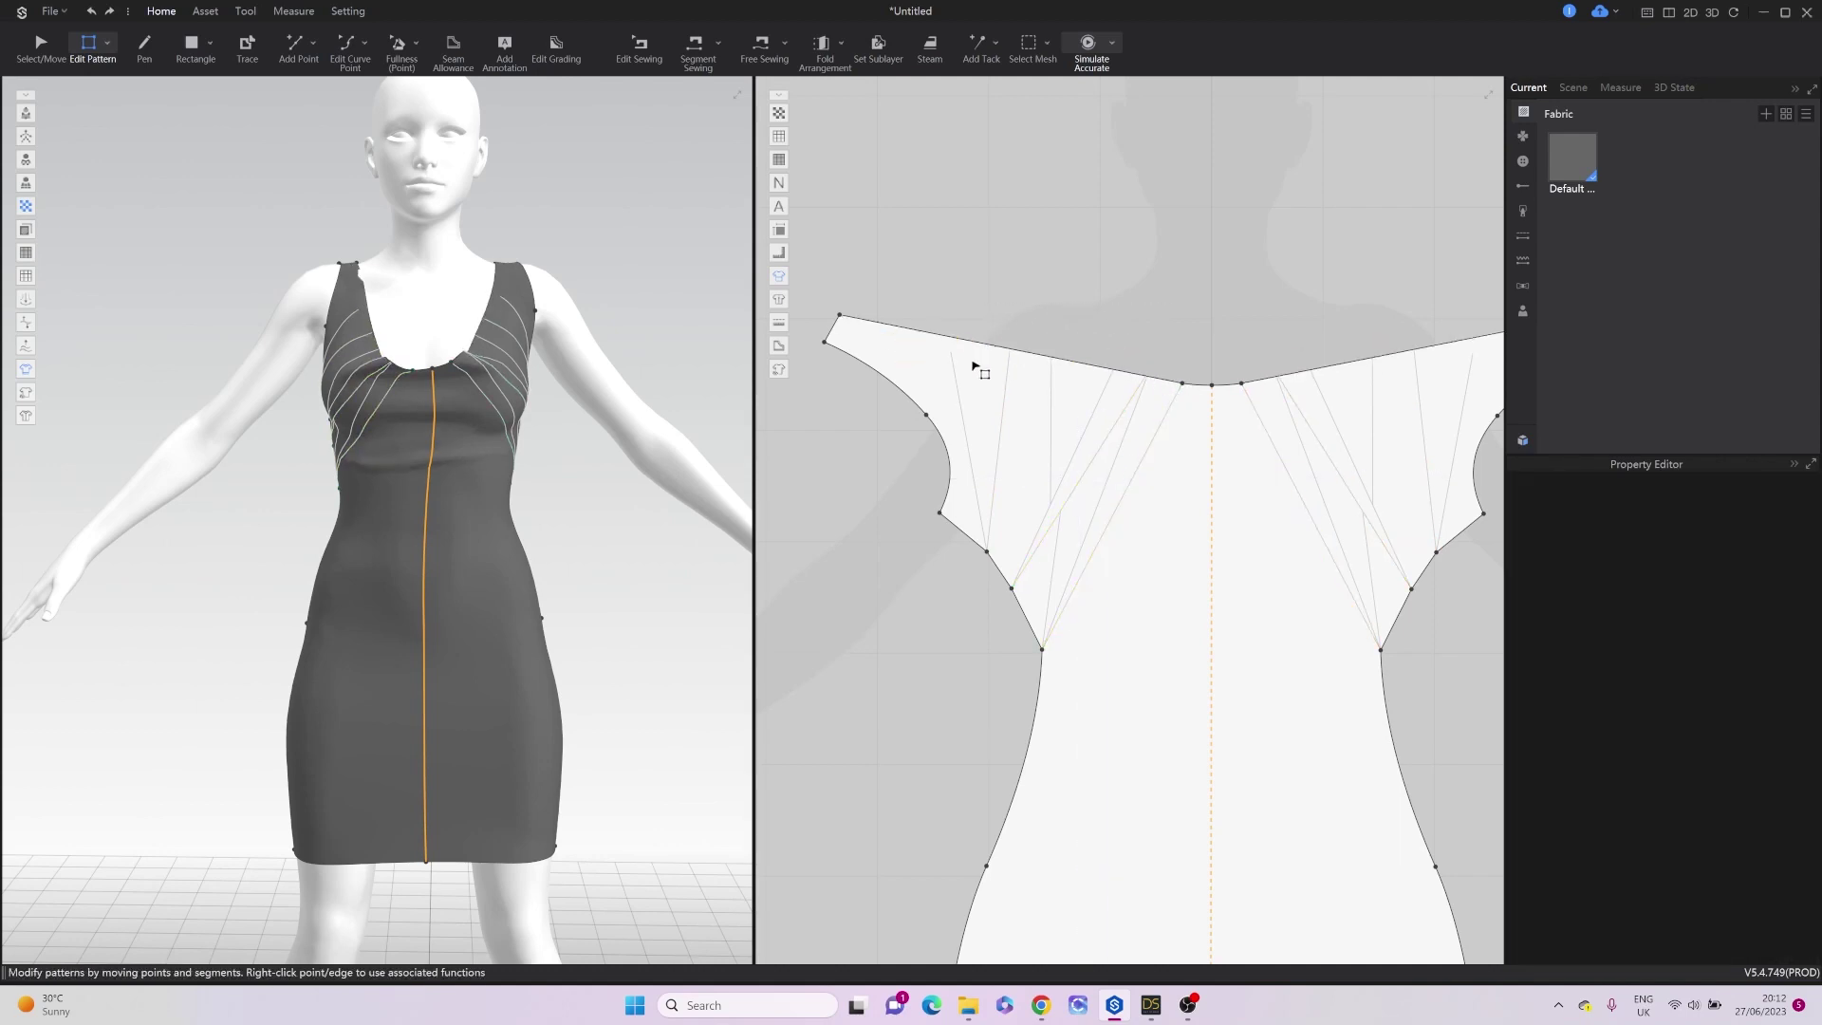
# Simulate the dress with the straightened neckline and pull on the front to settle the folds.
pyautogui.press('space')
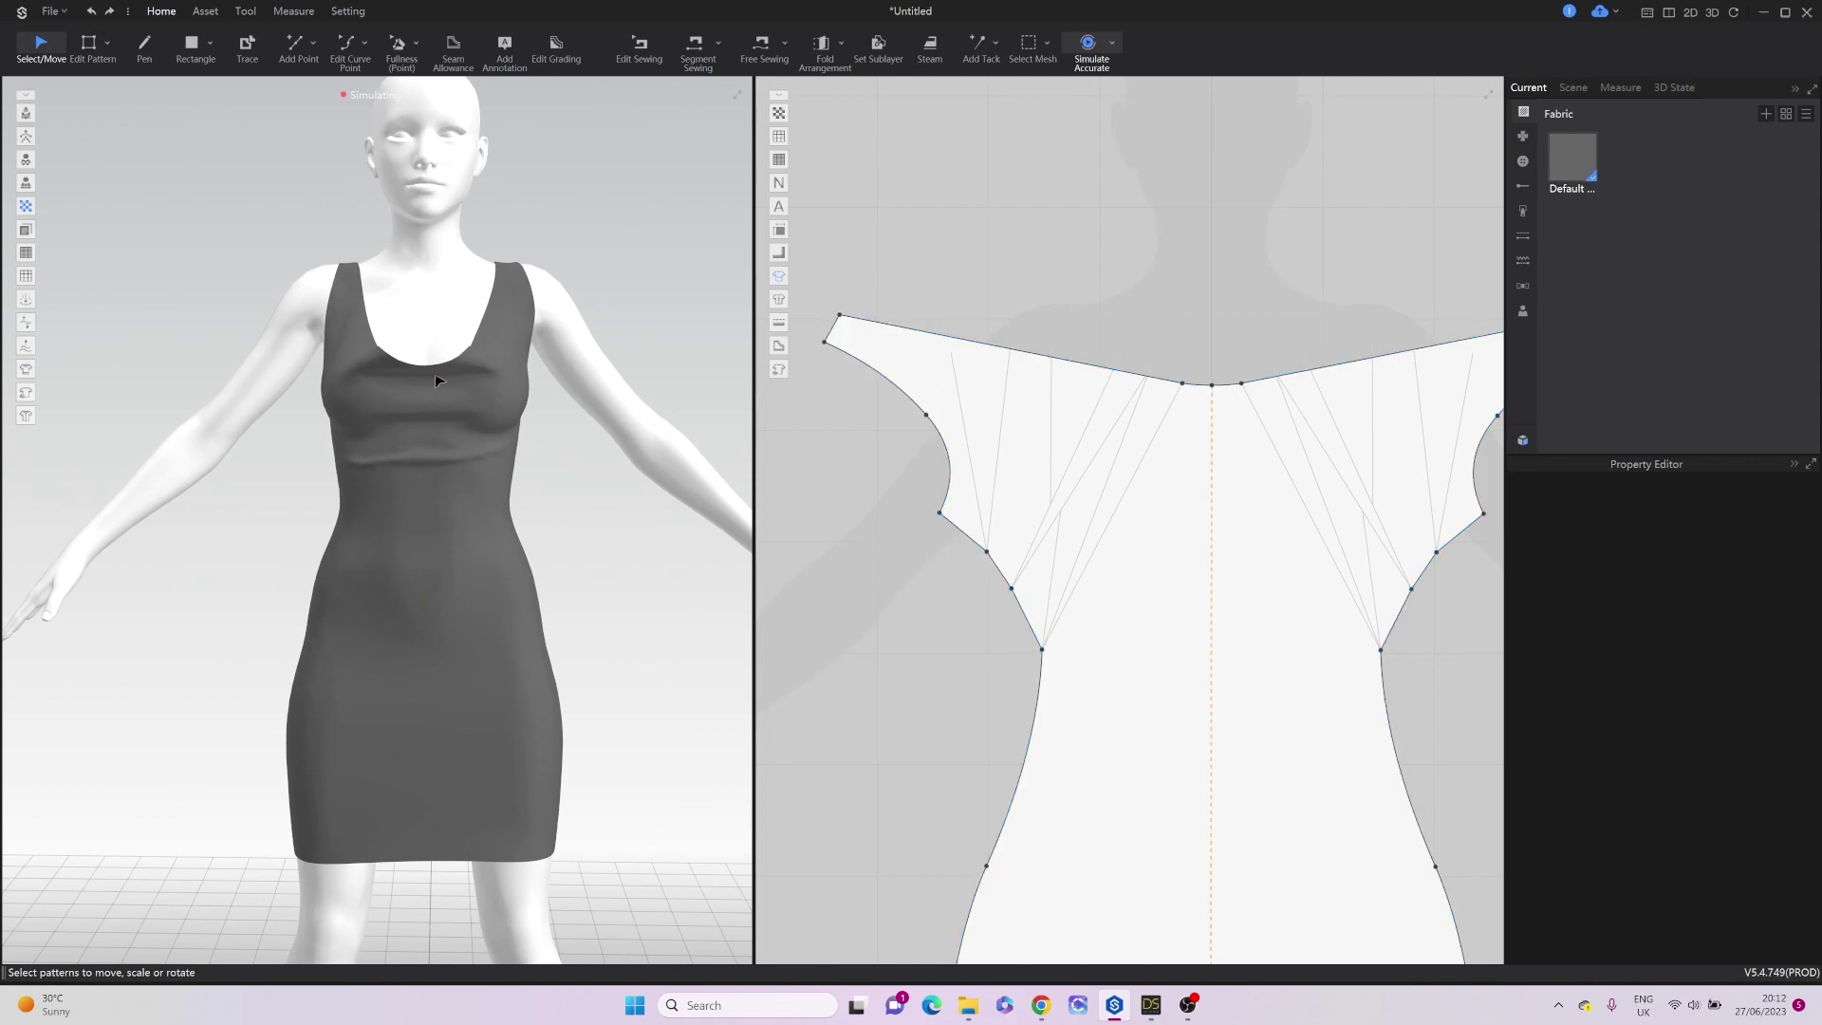
pyautogui.click(430, 436)
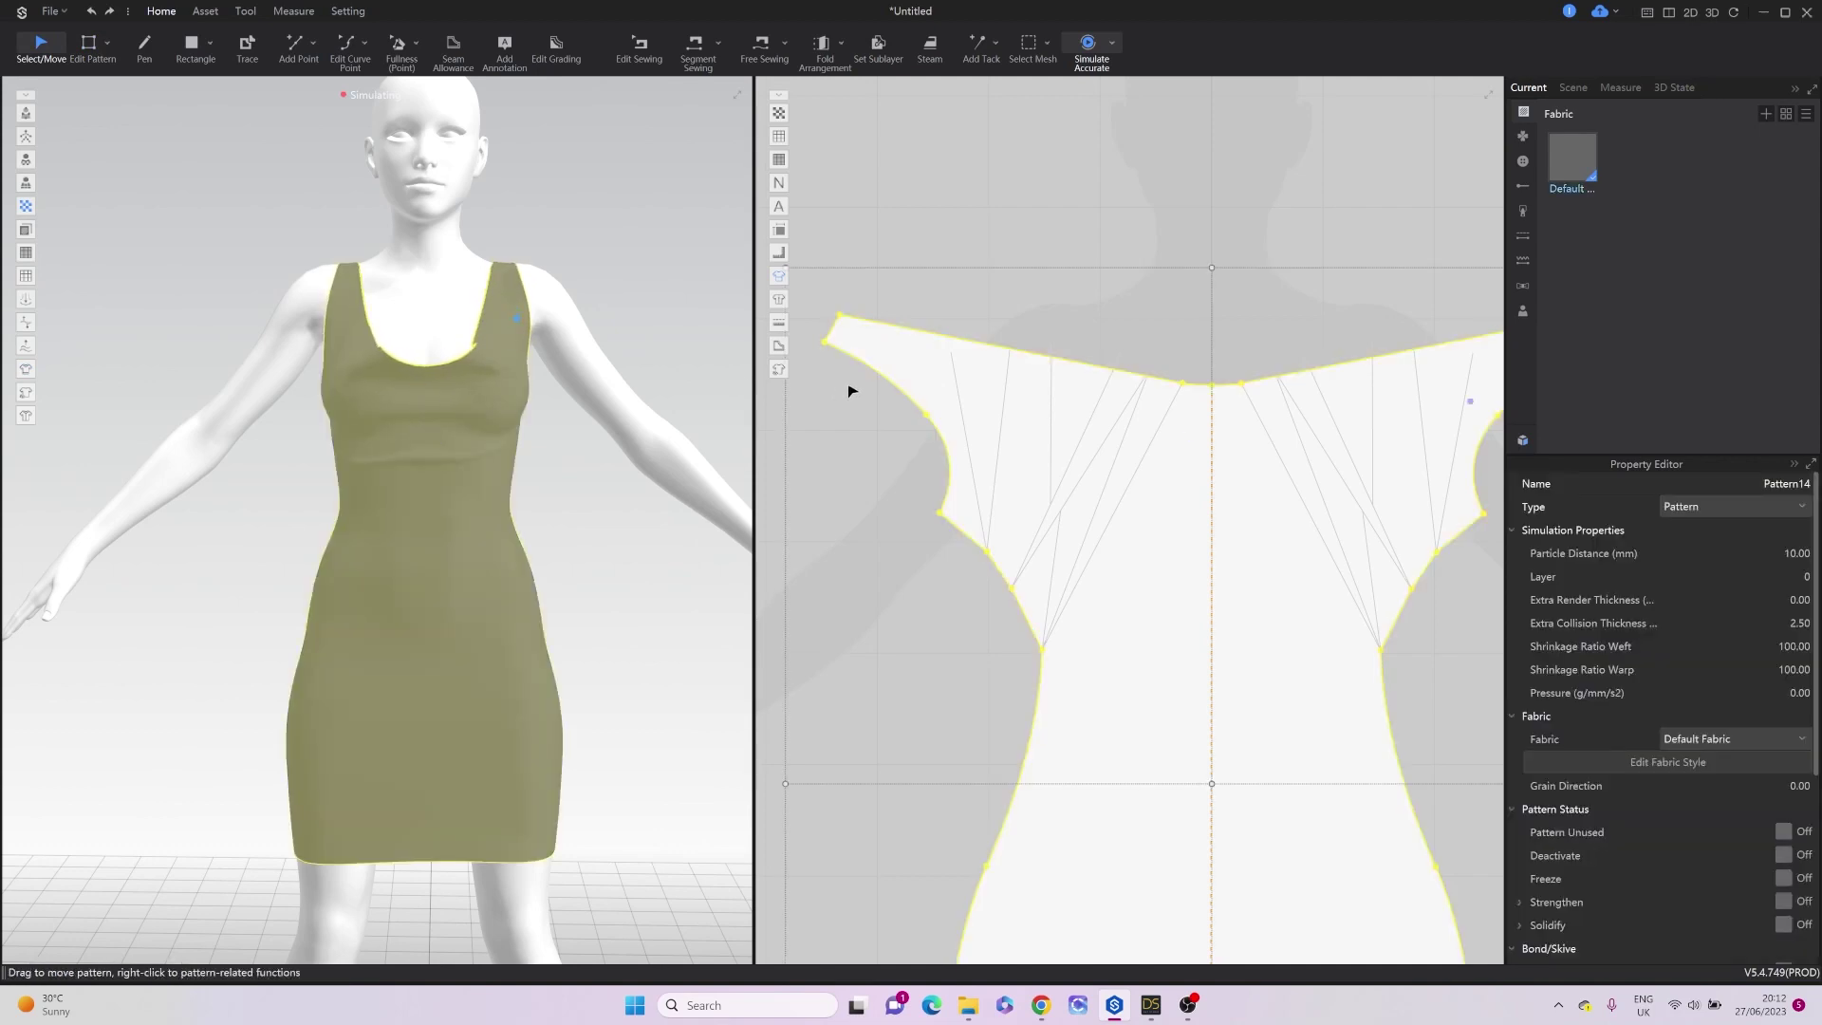
pyautogui.press('space')
# Set the default fabric's physical property preset to Knit_Swimming_Cloth.
pyautogui.moveTo(483, 537); pyautogui.dragTo(638, 566, button='right')
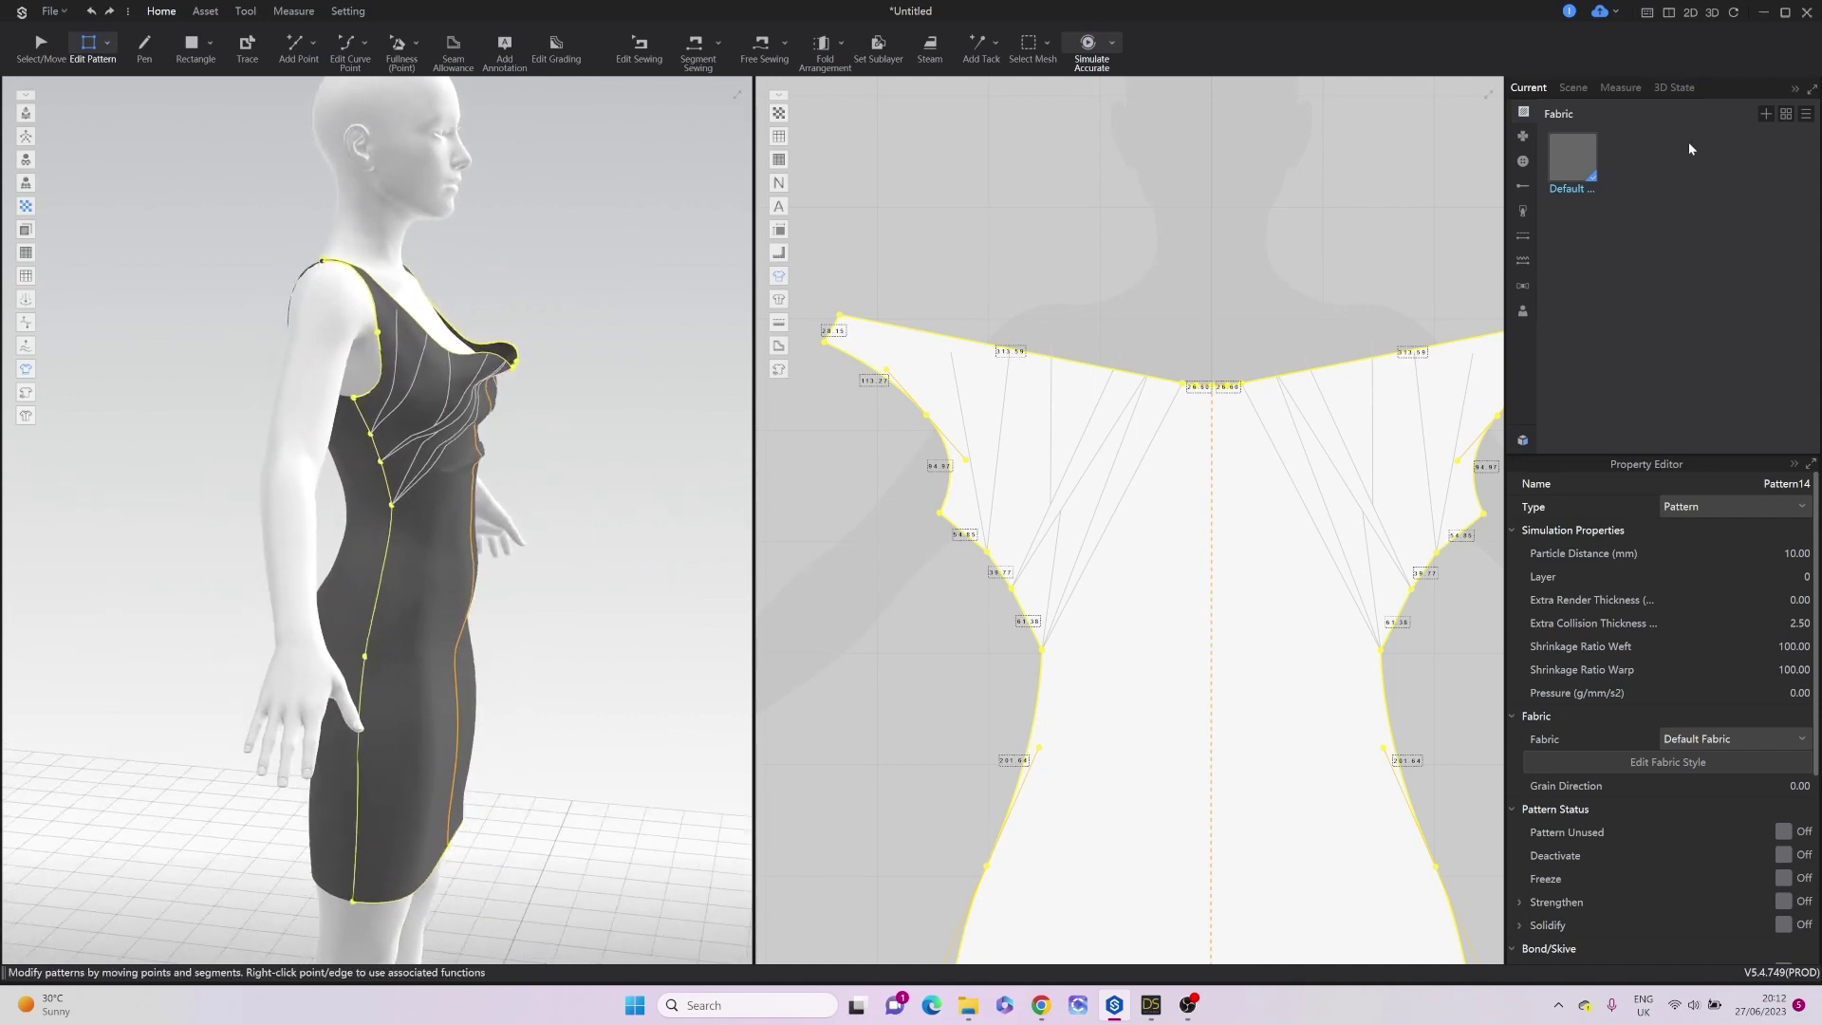
pyautogui.click(1572, 157)
pyautogui.scroll(-5, 1730, 681)
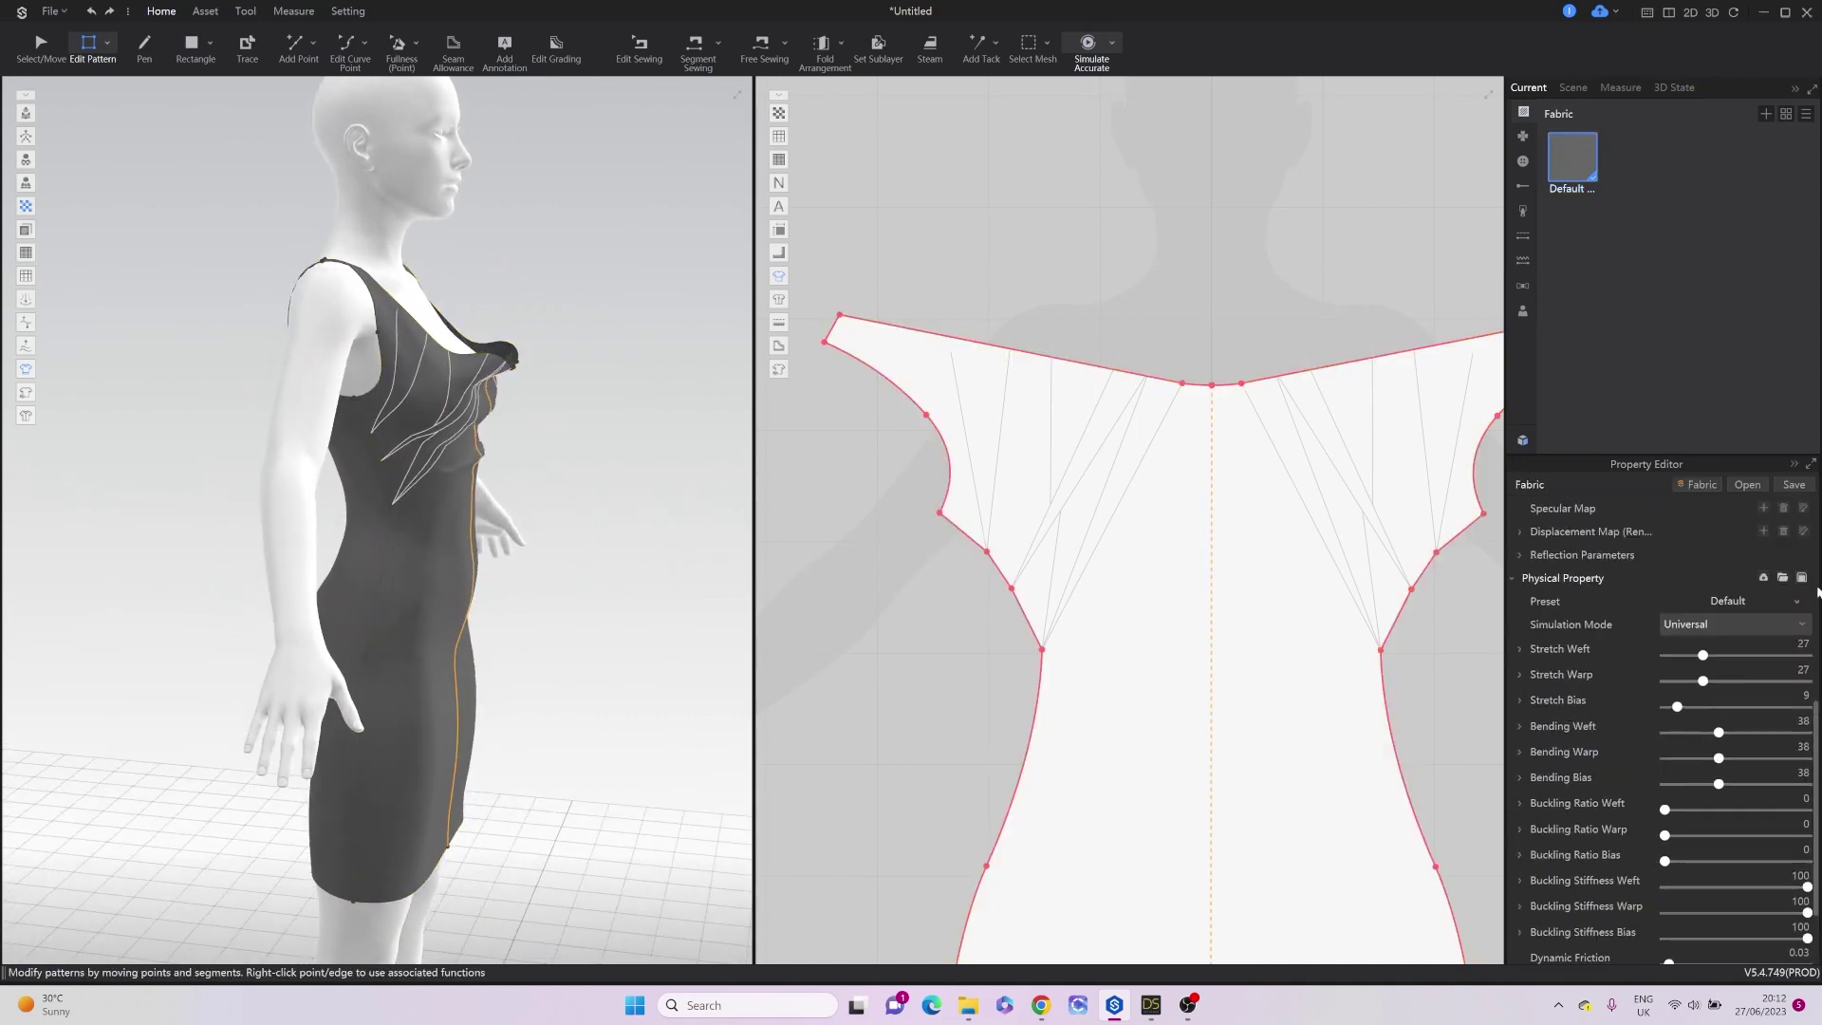
pyautogui.click(1800, 602)
pyautogui.moveTo(1703, 840)
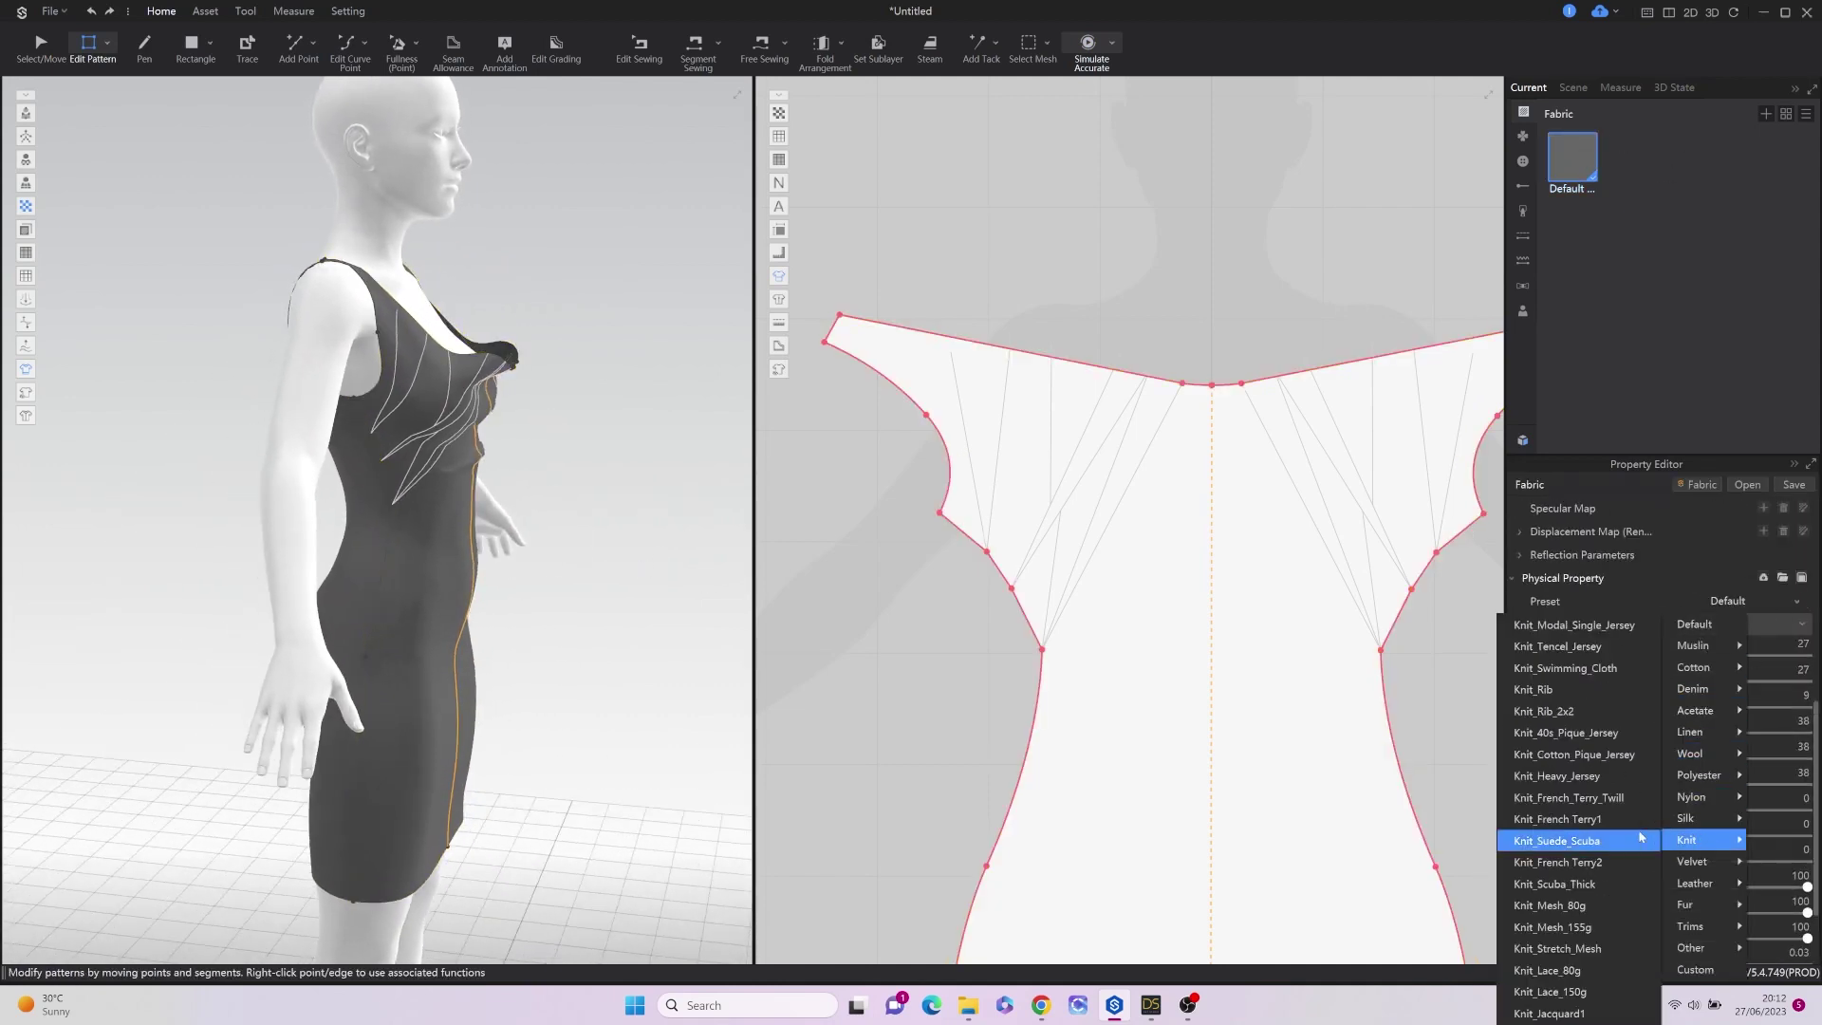
pyautogui.click(1604, 669)
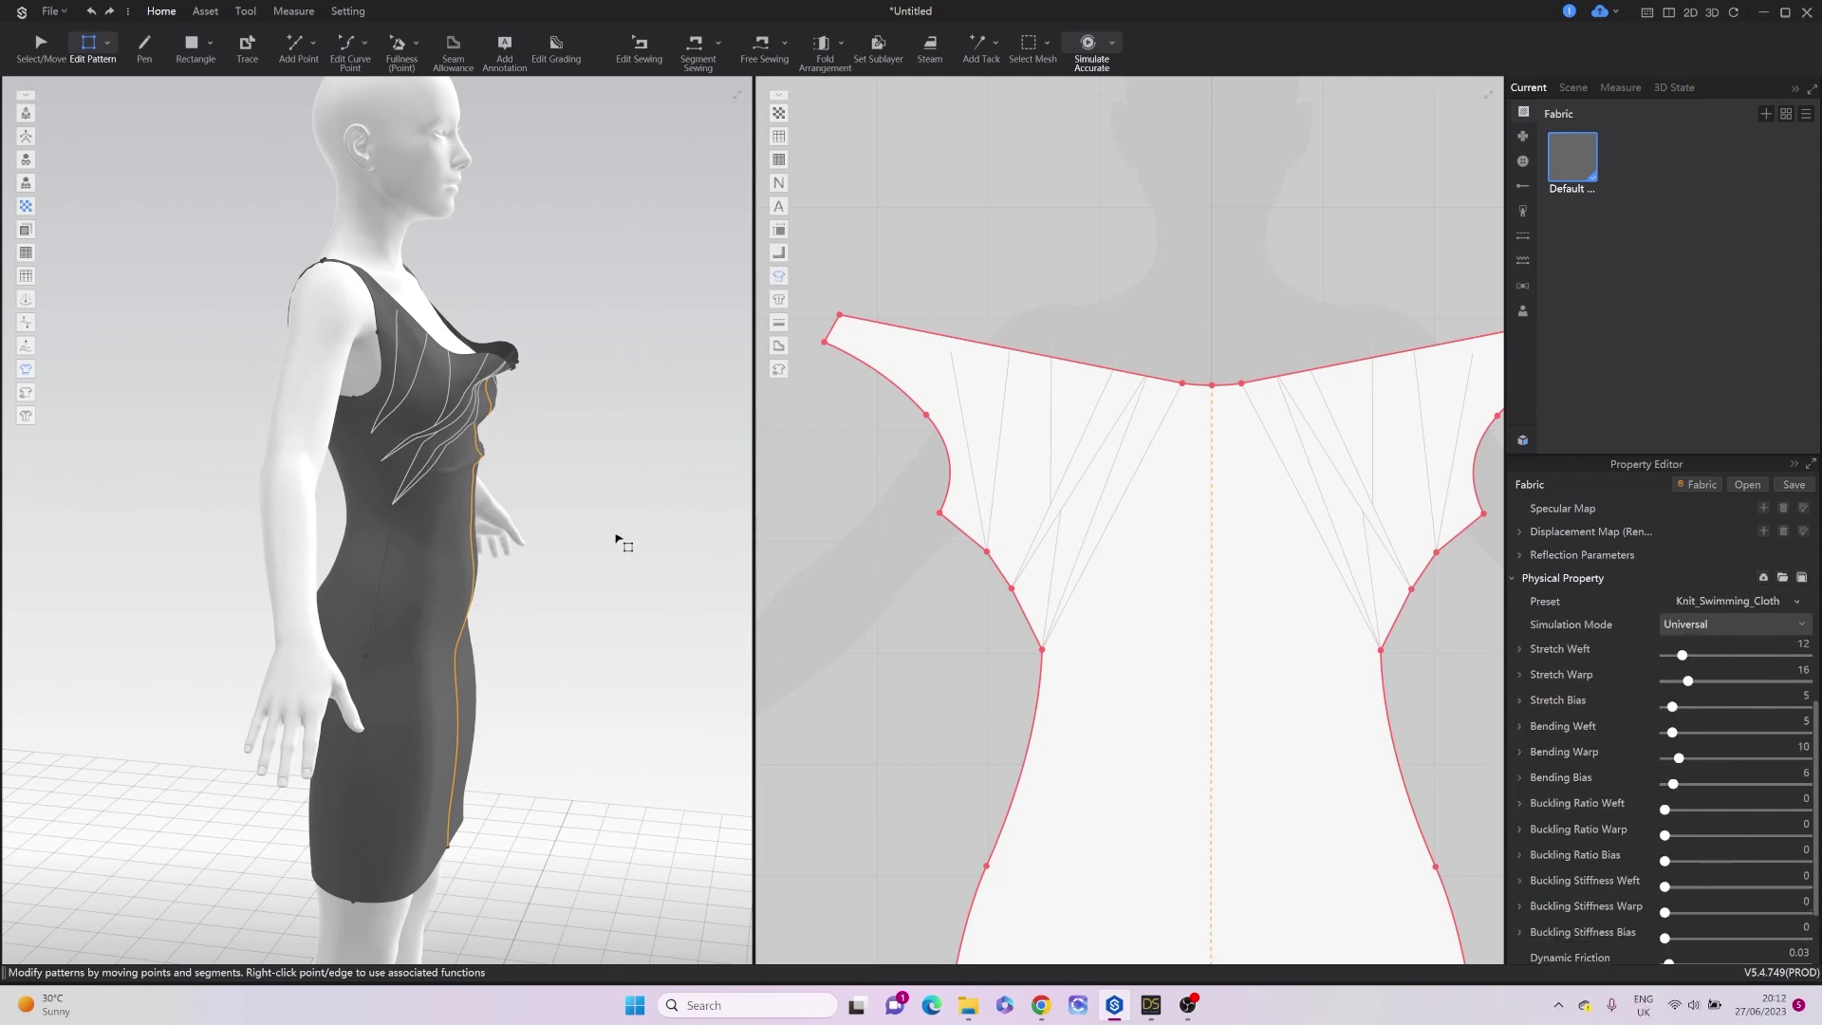
# Simulate the dress in the knit fabric and pull the front neckline down into a deeper cowl drape.
pyautogui.press('space')
pyautogui.press('2')
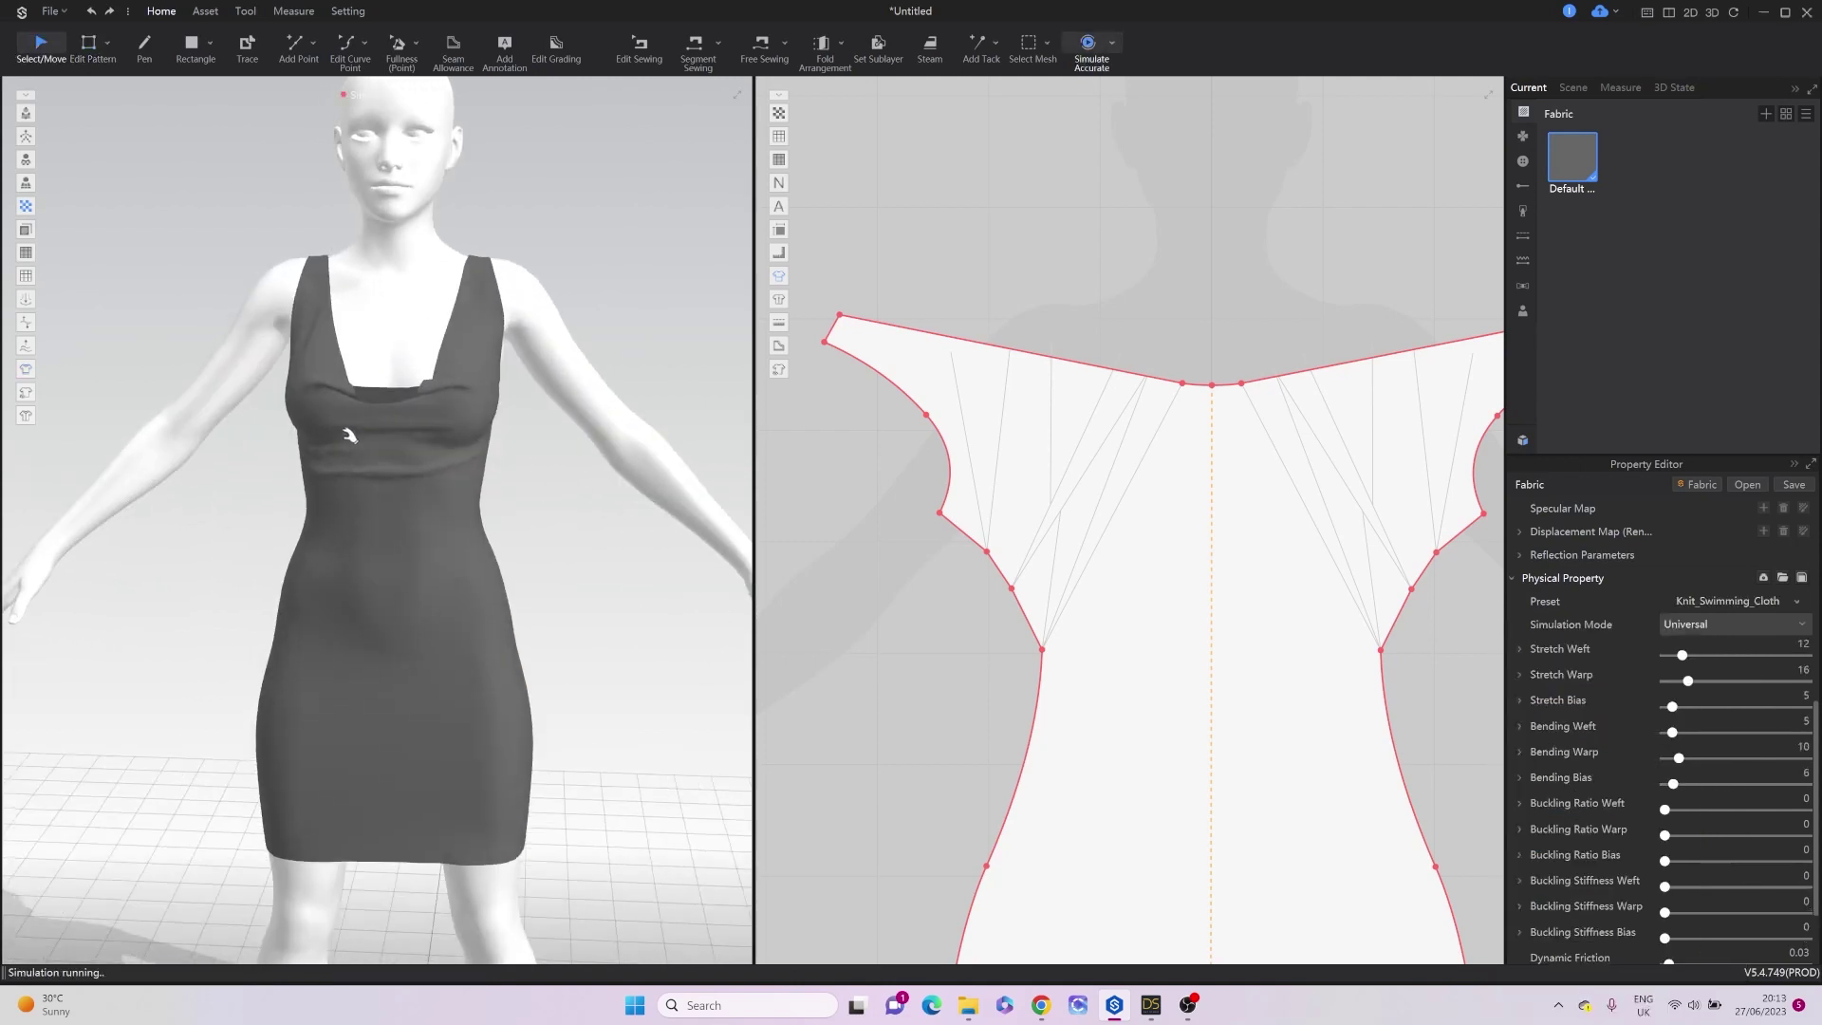
pyautogui.click(388, 402)
pyautogui.press('4')
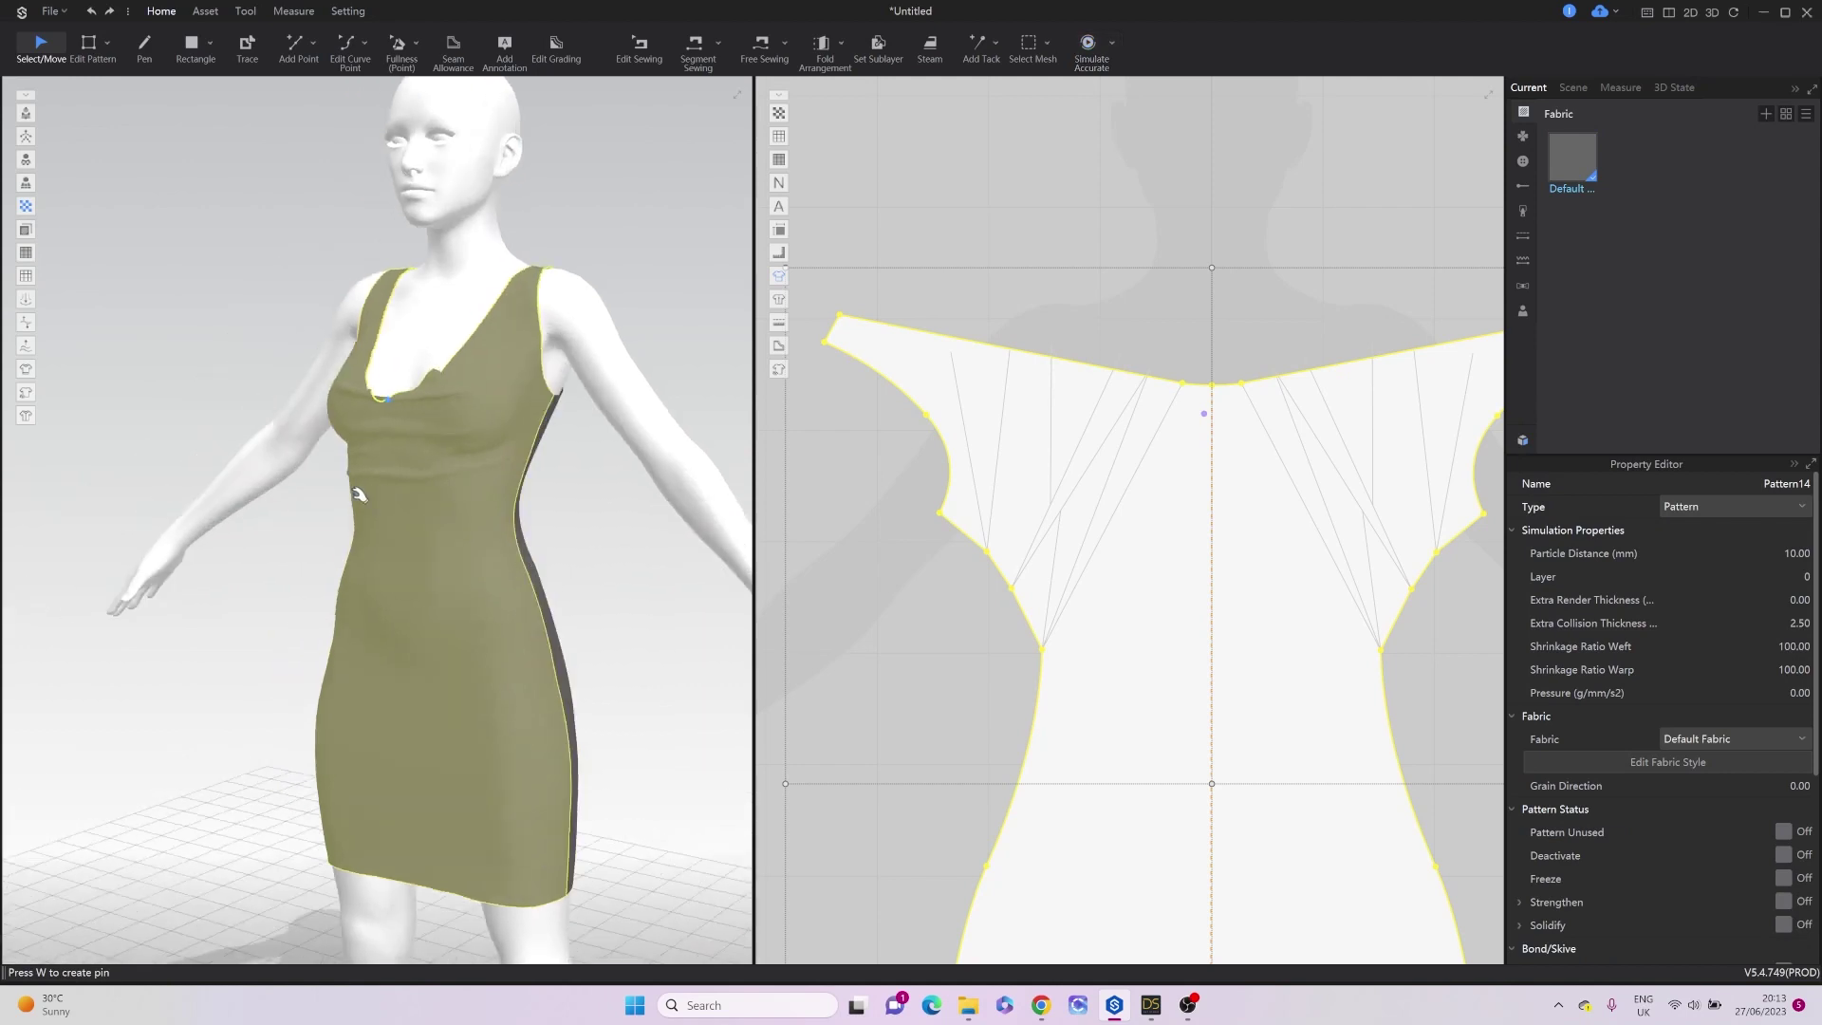
pyautogui.moveTo(406, 509); pyautogui.dragTo(408, 435)
pyautogui.press('2')
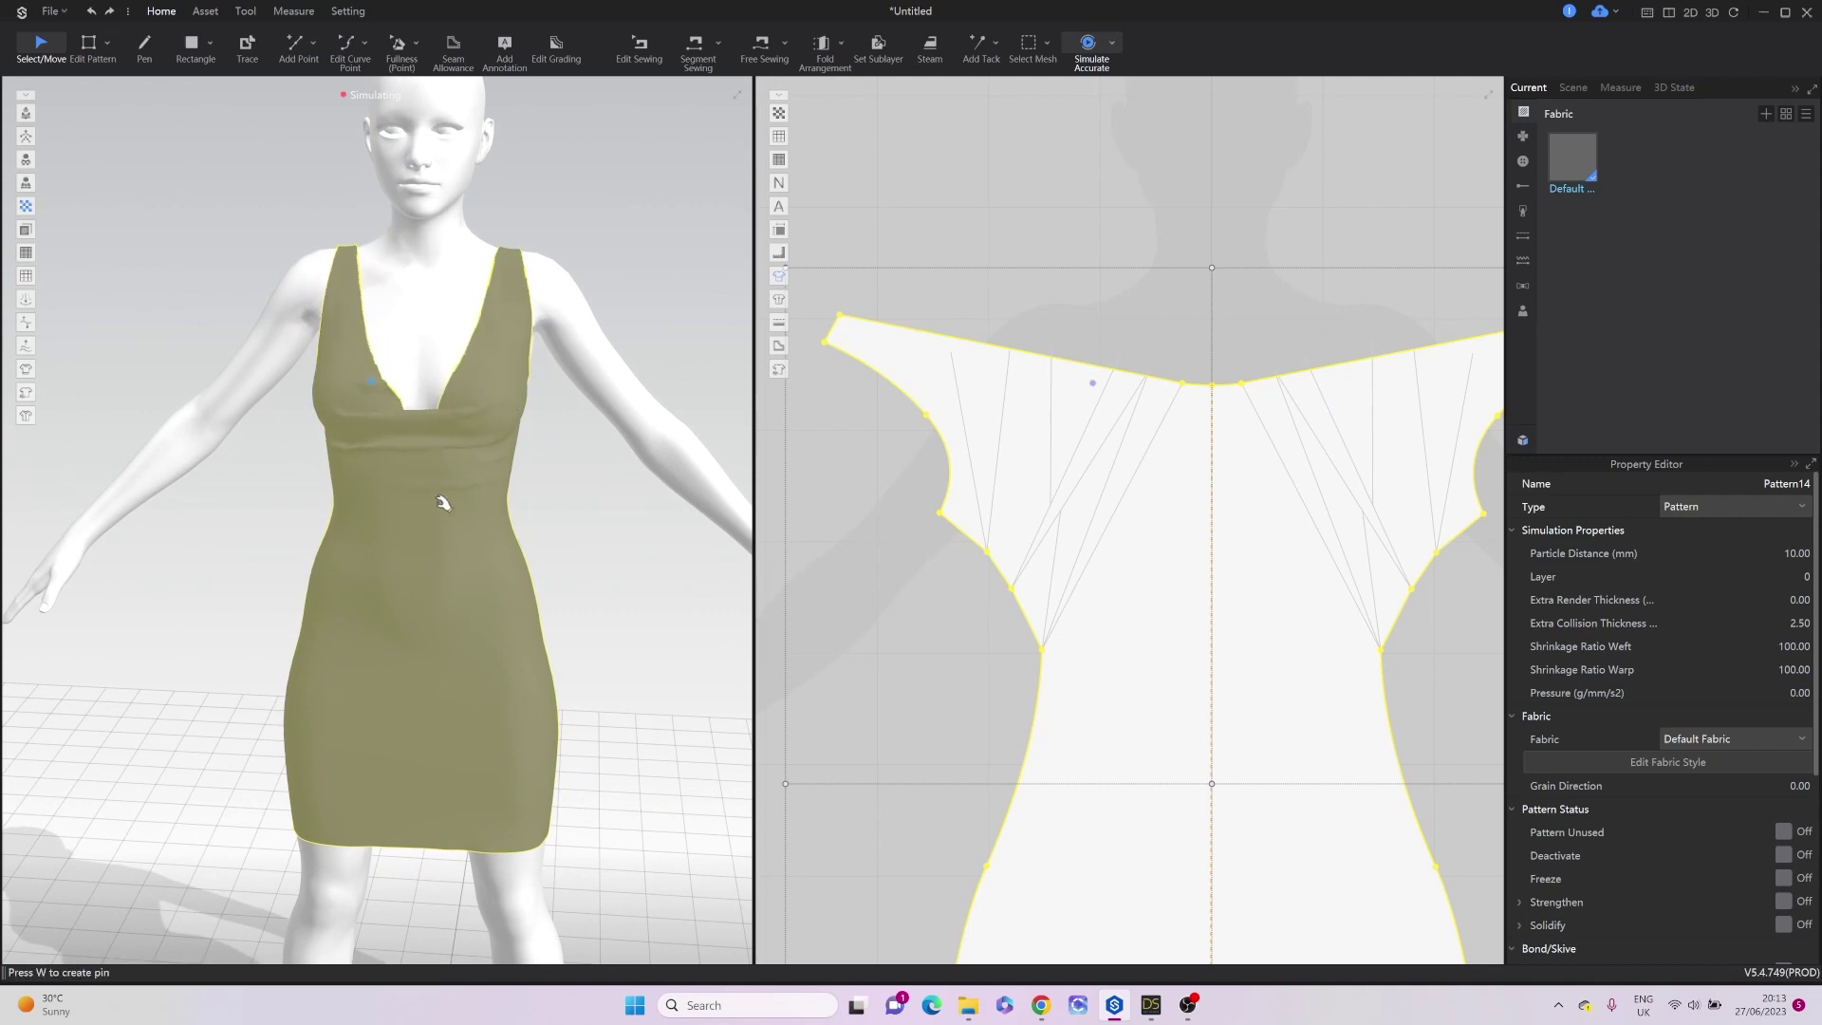
pyautogui.moveTo(439, 497); pyautogui.dragTo(414, 430, button='right')
pyautogui.moveTo(394, 406); pyautogui.dragTo(411, 449)
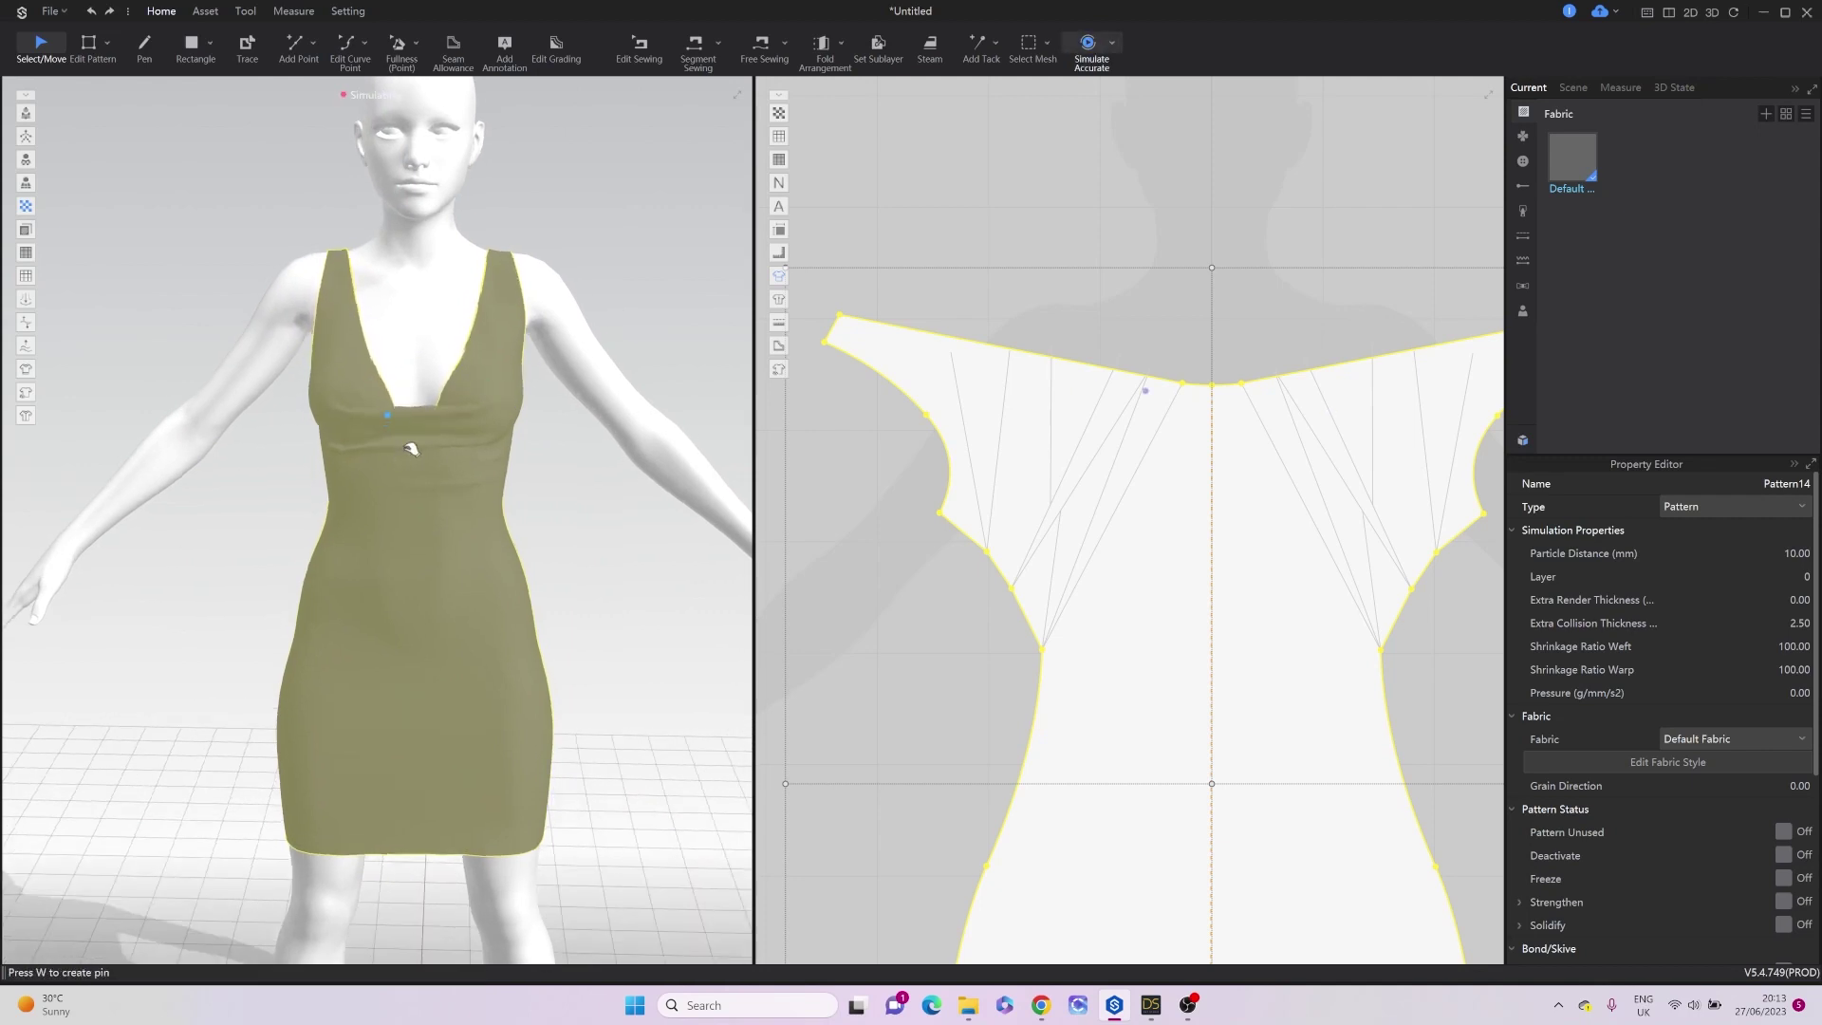
pyautogui.press('z')
# Attach the dress's shoulder straps to the avatar's shoulders with Tack to Avatar.
pyautogui.scroll(-3, 584, 596)
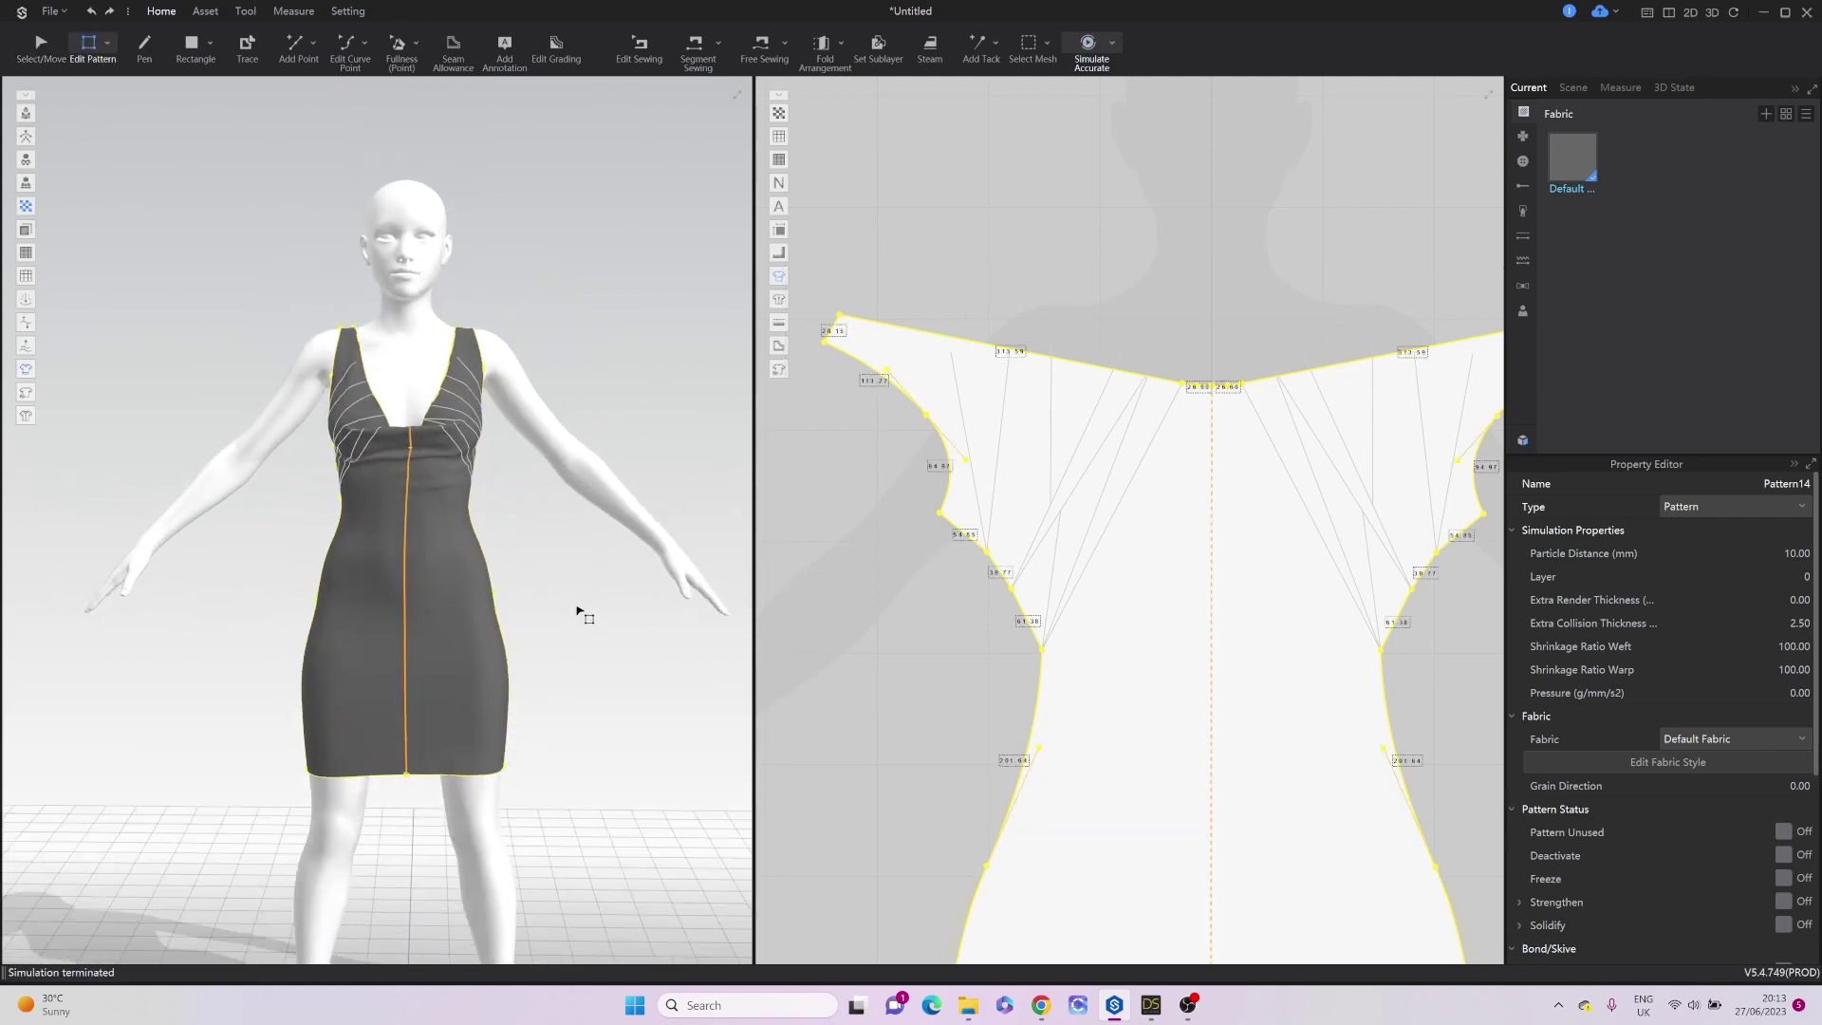
pyautogui.scroll(-2, 581, 612)
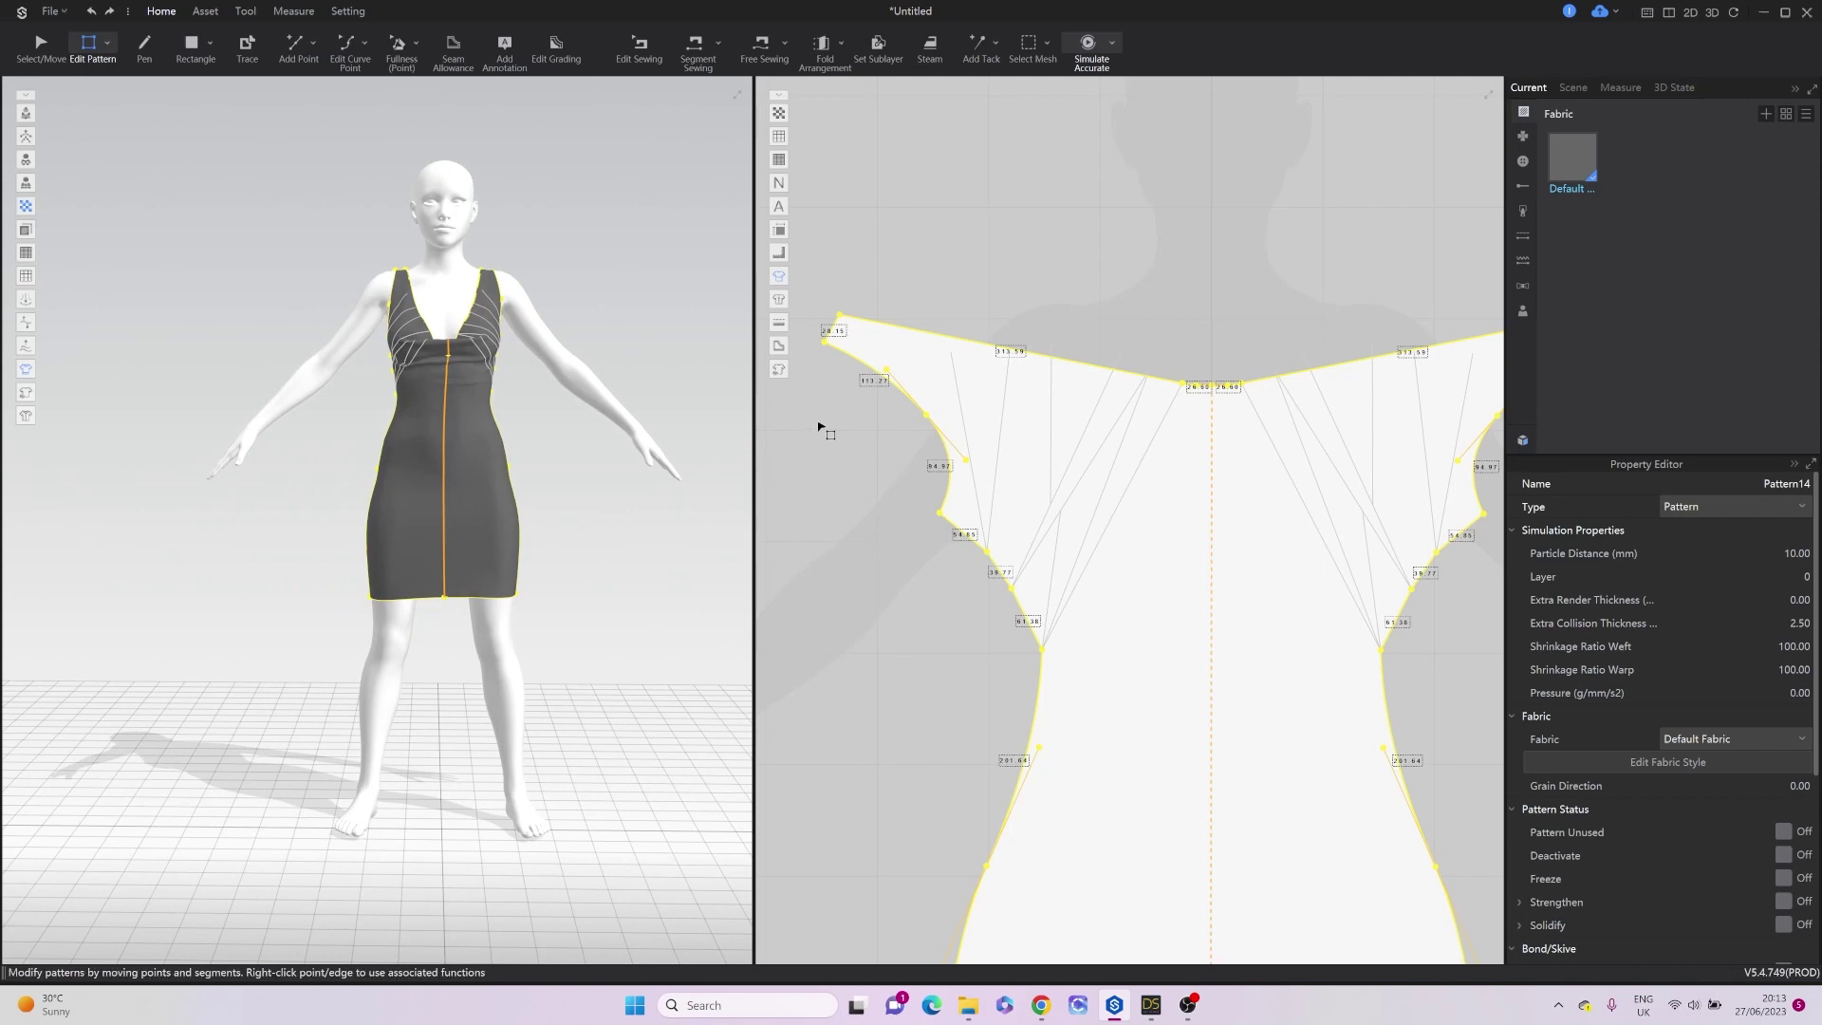
pyautogui.click(983, 44)
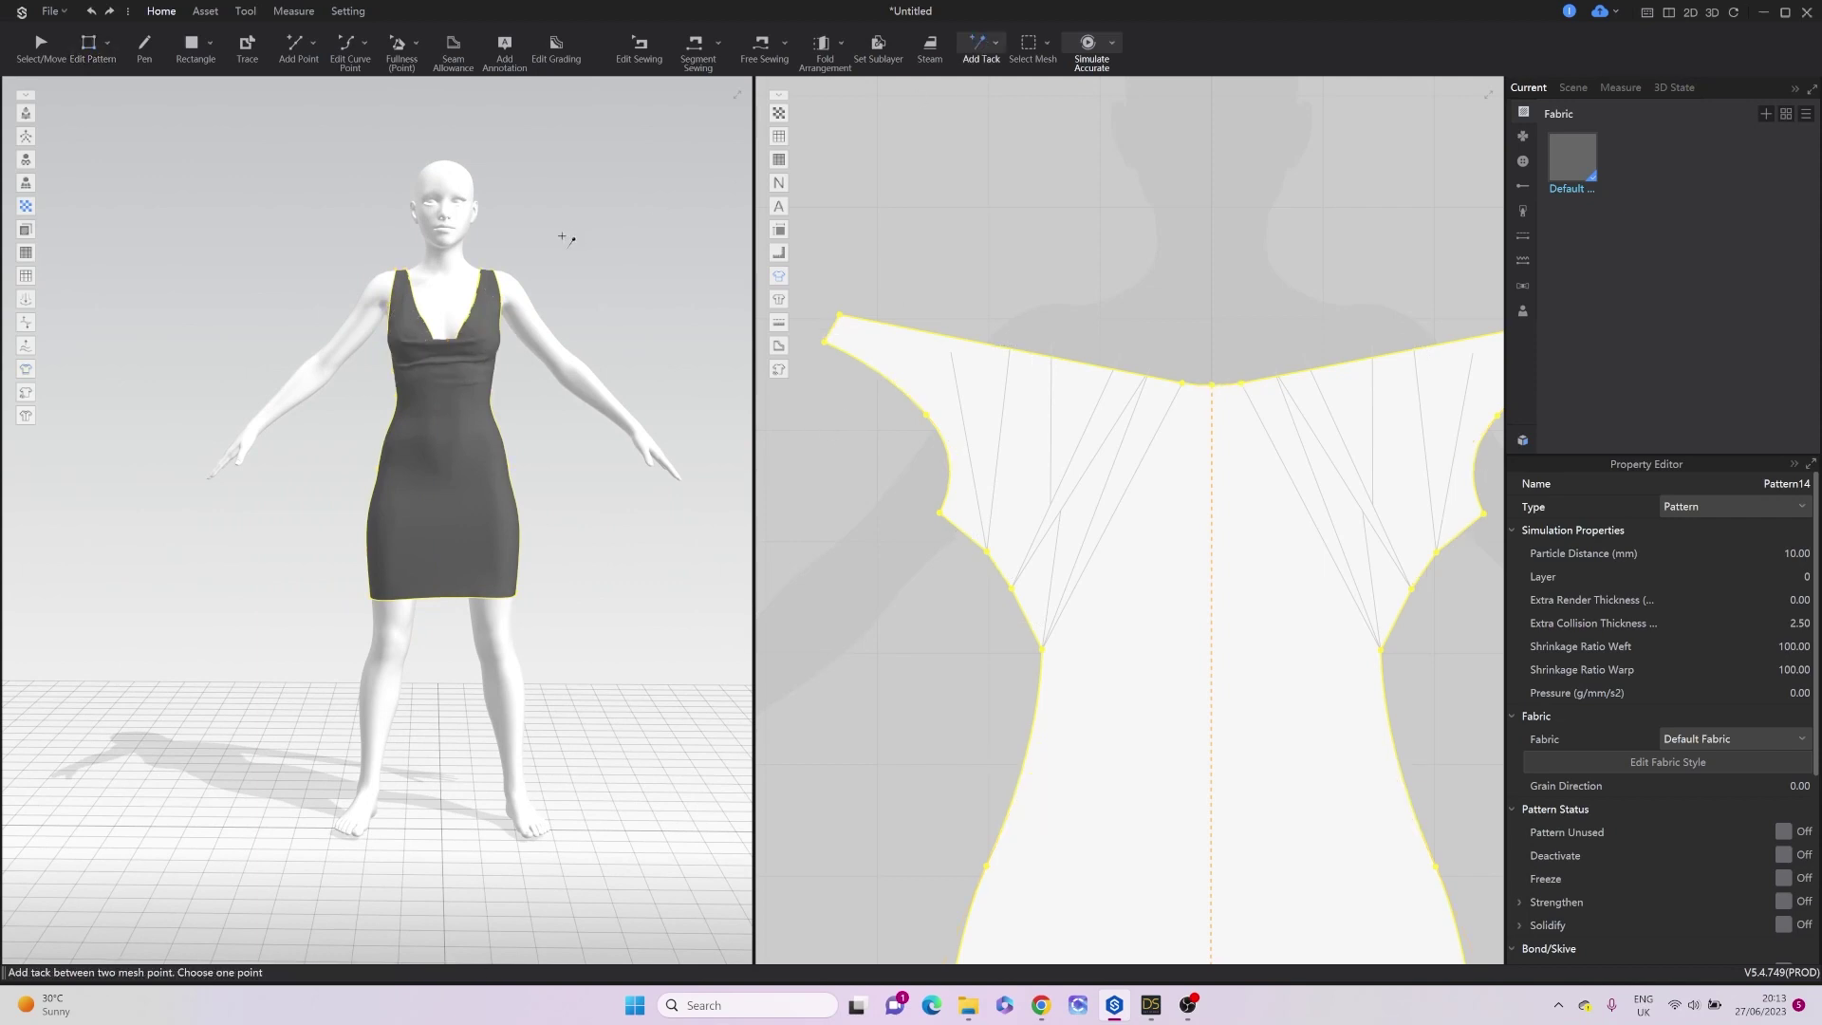
pyautogui.click(995, 43)
pyautogui.click(1006, 89)
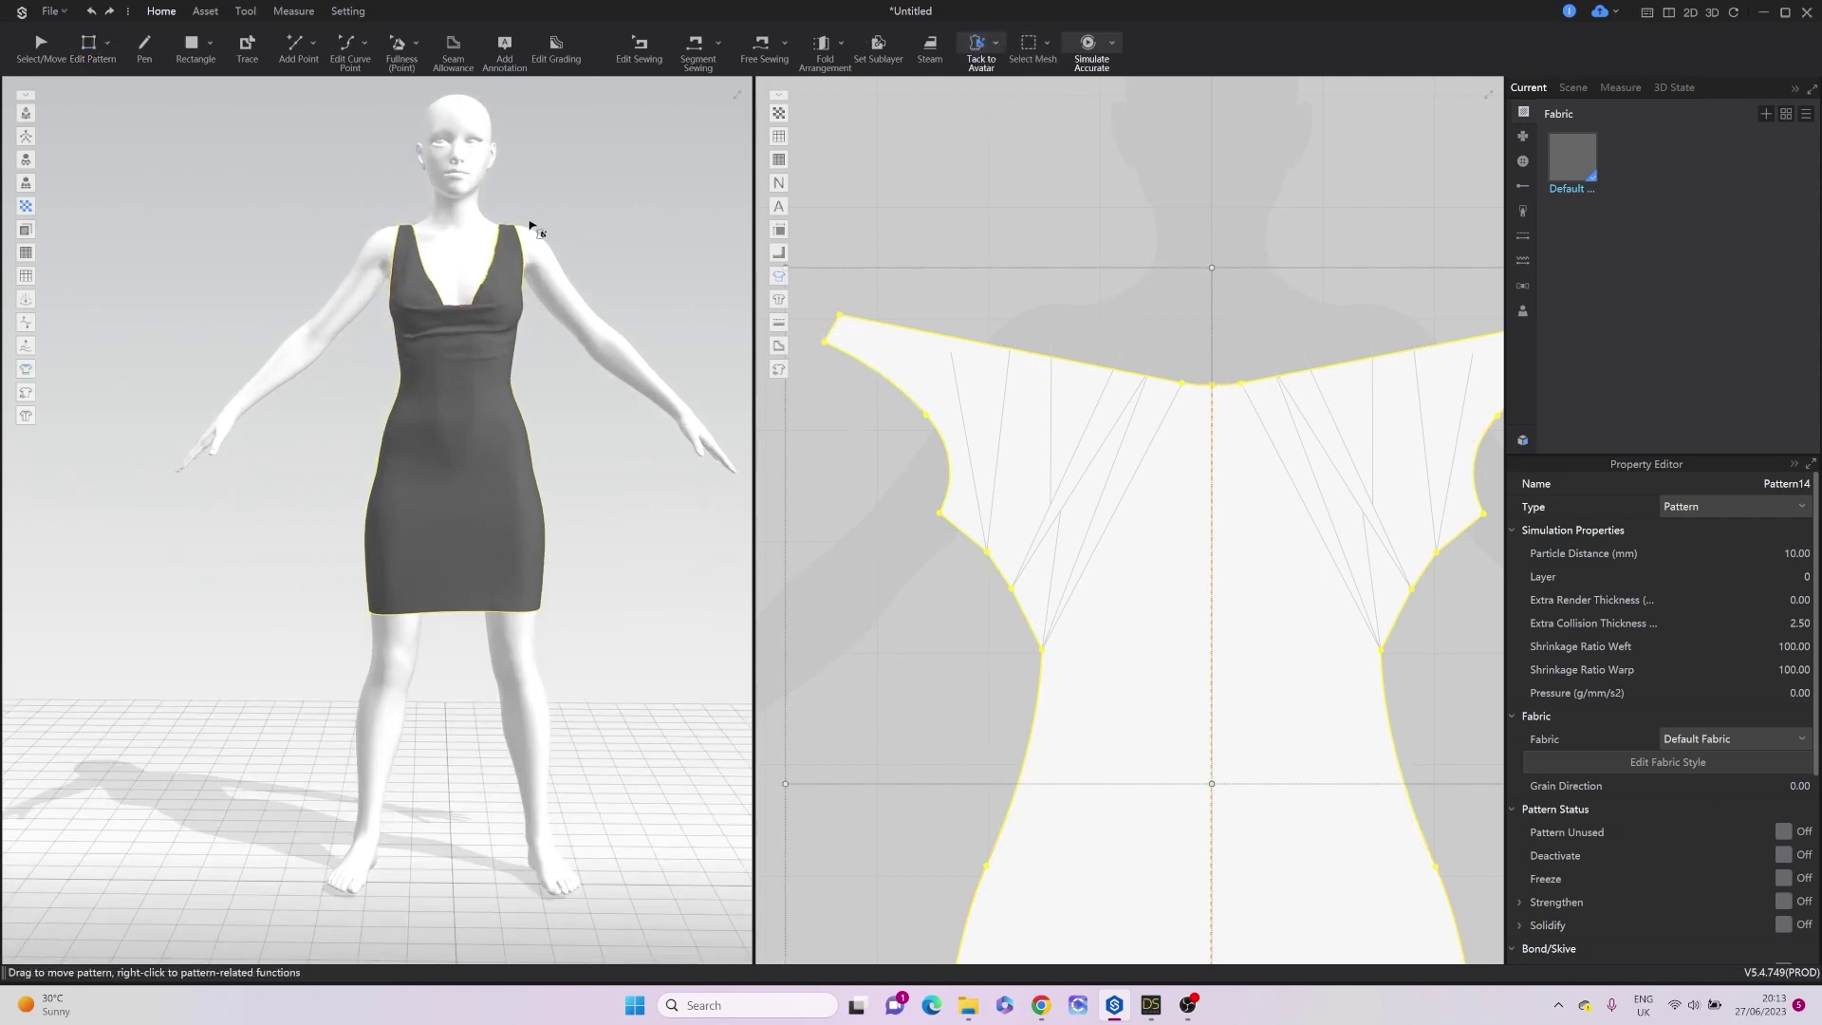
pyautogui.scroll(4, 493, 432)
pyautogui.scroll(2, 492, 432)
pyautogui.scroll(3, 509, 516)
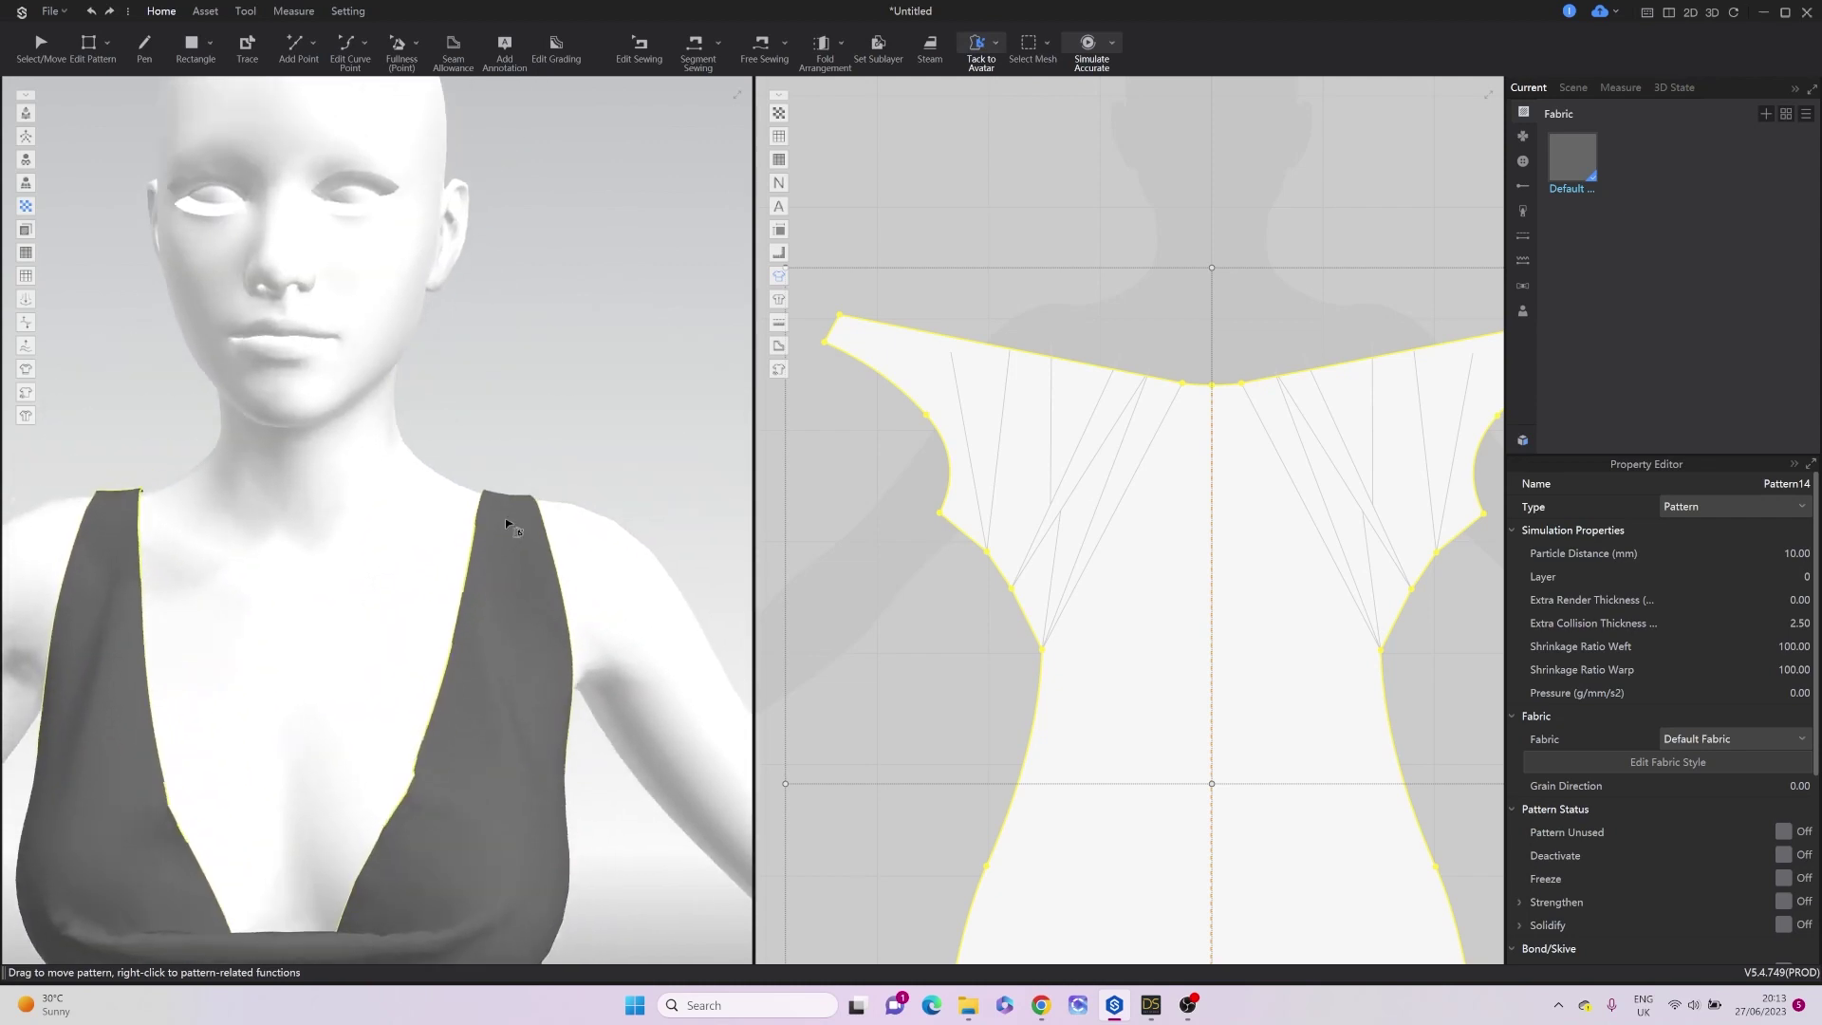
pyautogui.moveTo(509, 516); pyautogui.dragTo(561, 684, button='right')
pyautogui.click(588, 659)
pyautogui.click(388, 580)
pyautogui.click(388, 580)
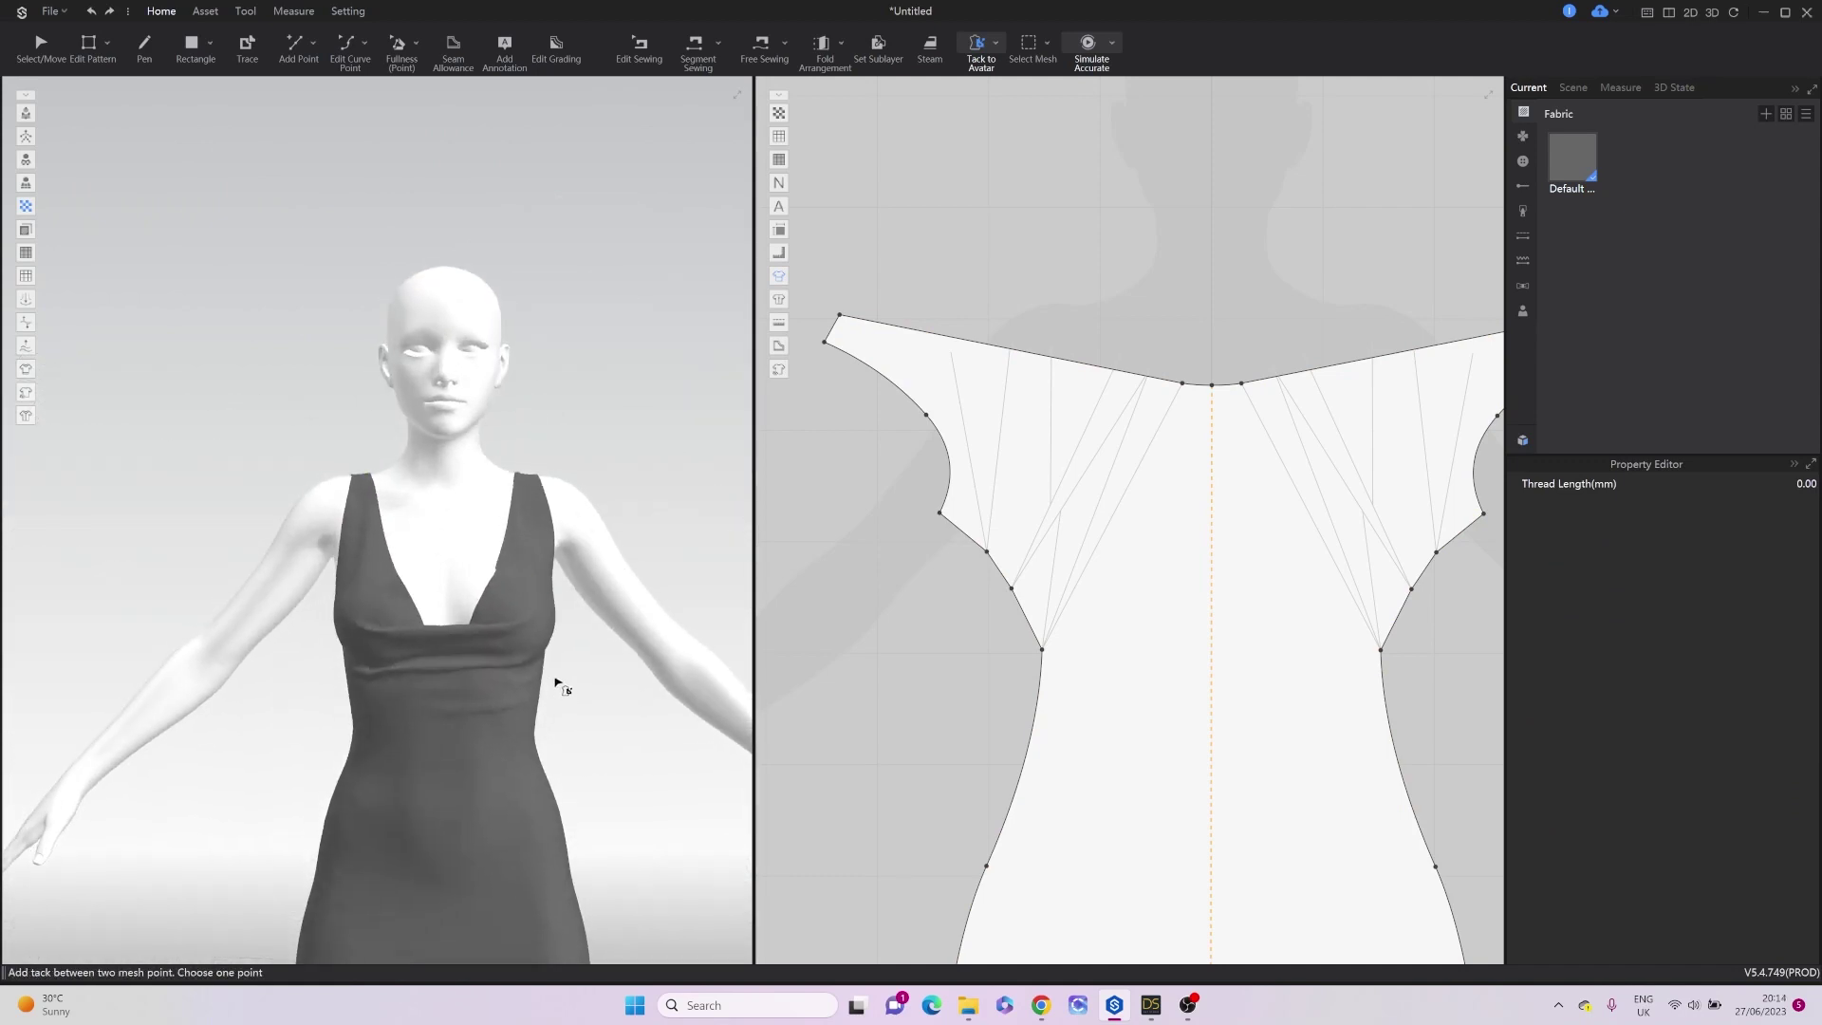
# Set the particle distance of both the front and back dress pieces to 5 mm.
pyautogui.scroll(-3, 557, 679)
pyautogui.scroll(-5, 1010, 532)
pyautogui.click(1015, 543)
pyautogui.press('a')
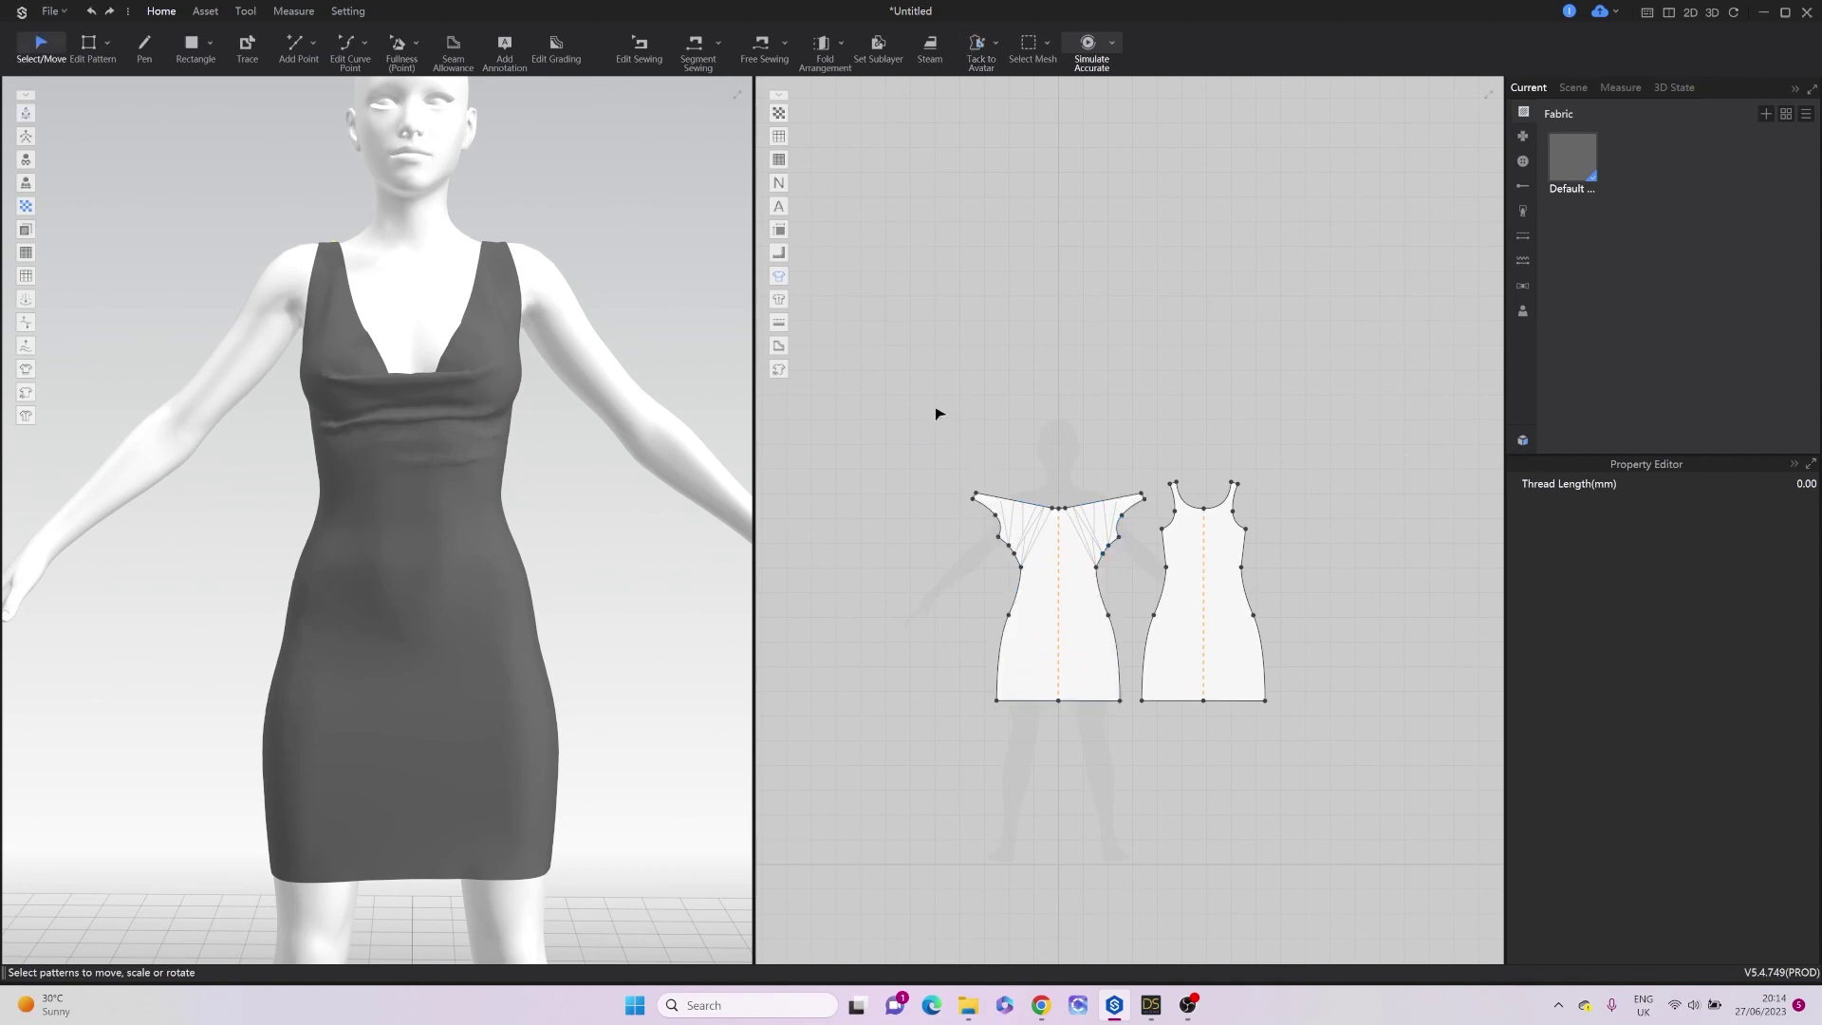
pyautogui.moveTo(936, 411); pyautogui.dragTo(1336, 790)
pyautogui.click(1780, 551)
pyautogui.write('5')
pyautogui.press('Return')
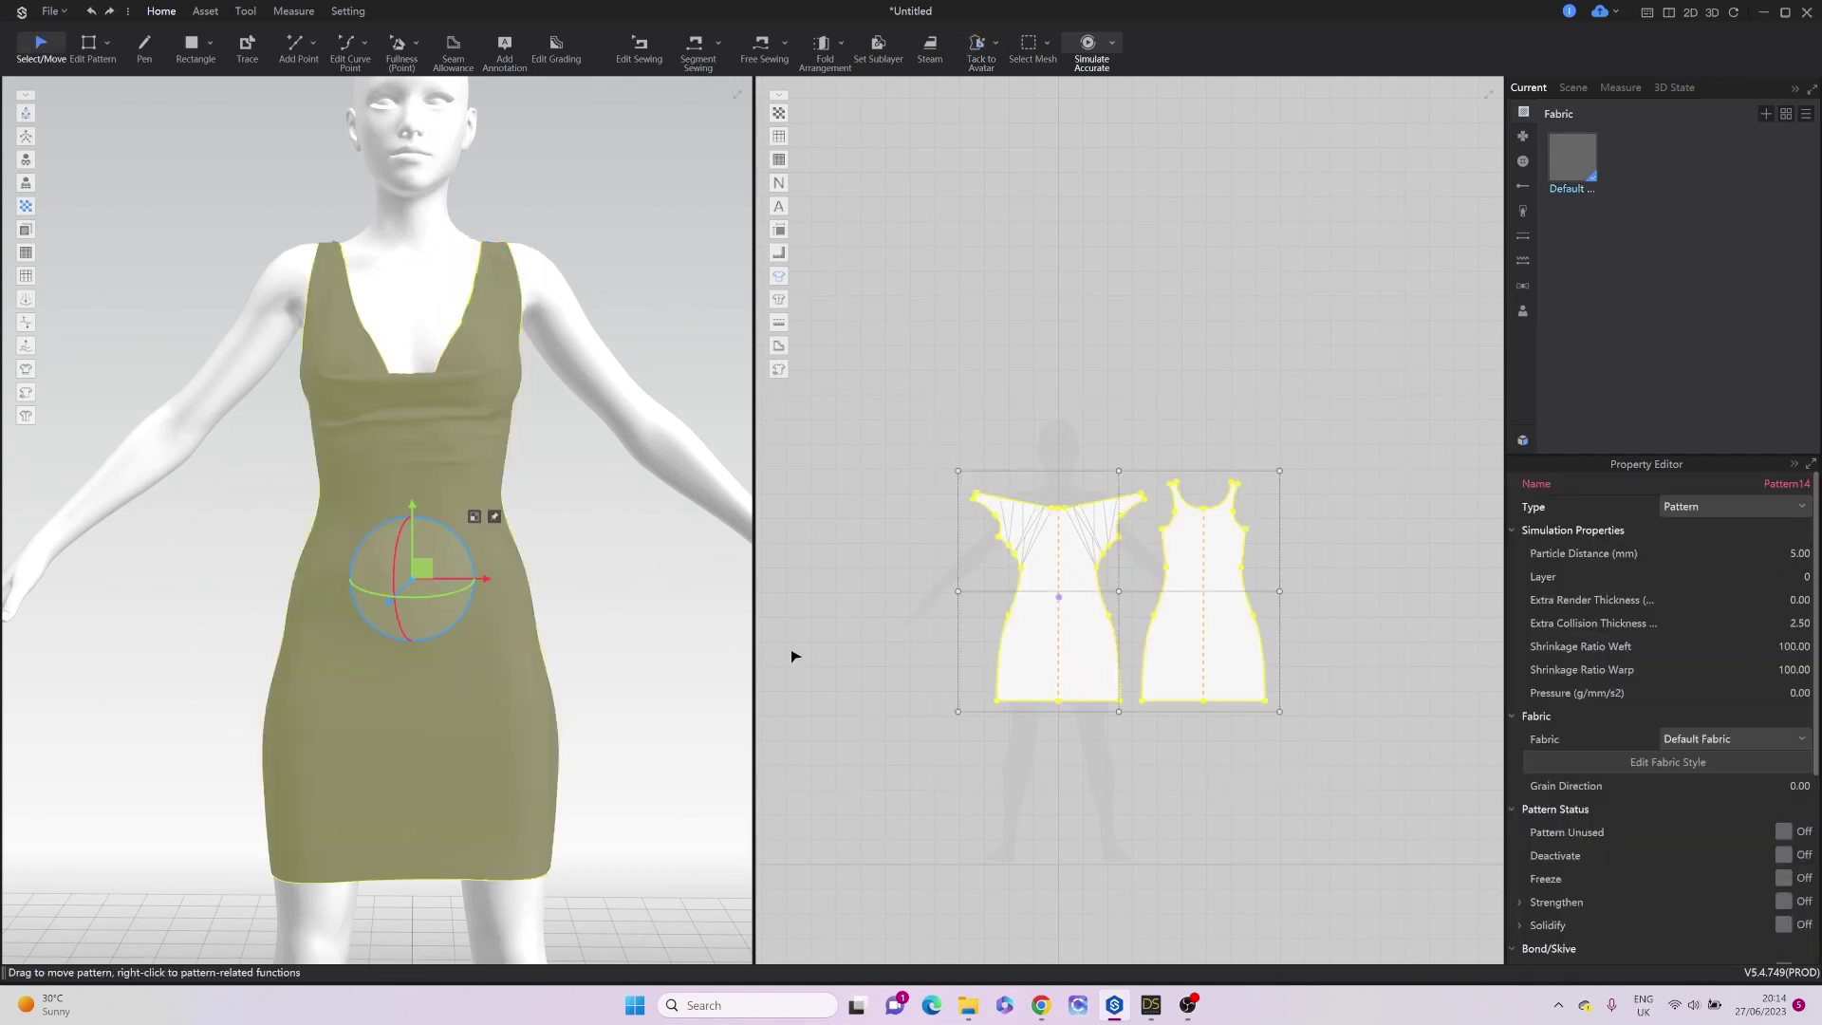
# Simulate the dress at its new particle distance until it settles on the avatar.
pyautogui.press('space')
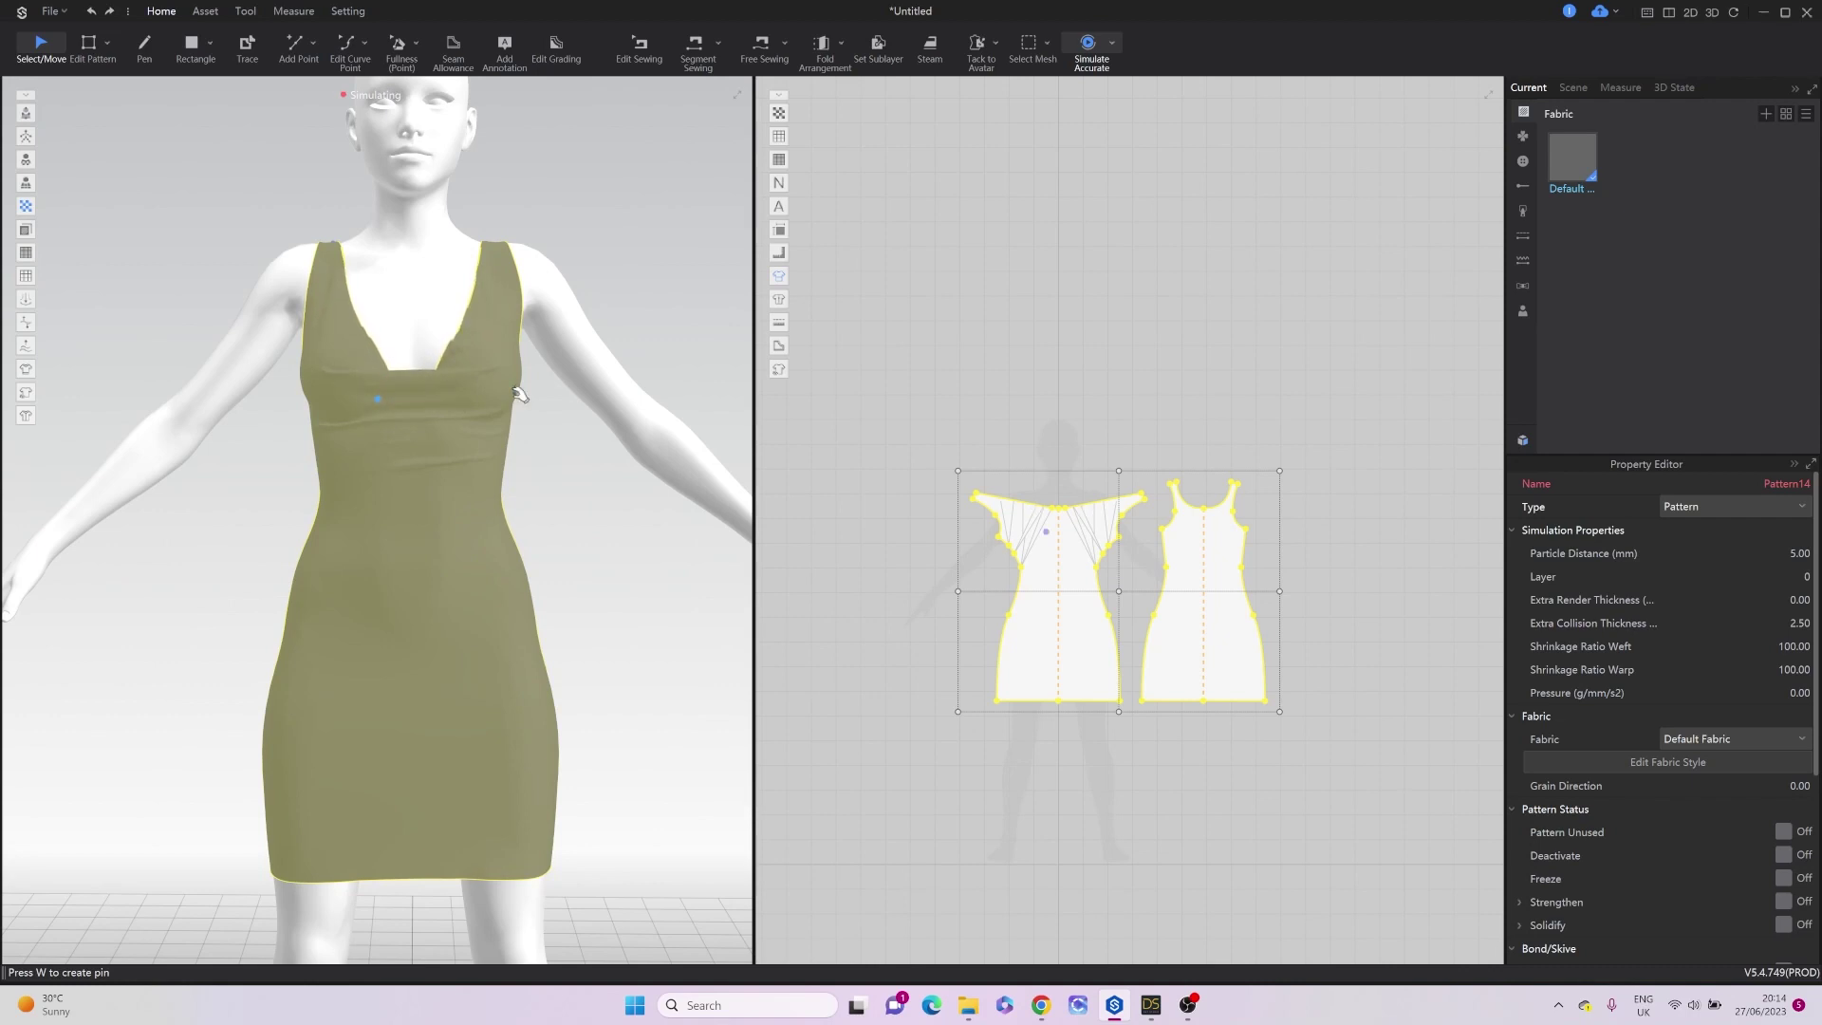
pyautogui.press('space')
# Curve the two sloping neckline edges of the front dress piece slightly downward with Edit Curvature and simulate the dress again.
pyautogui.click(1035, 418)
pyautogui.scroll(5, 1091, 479)
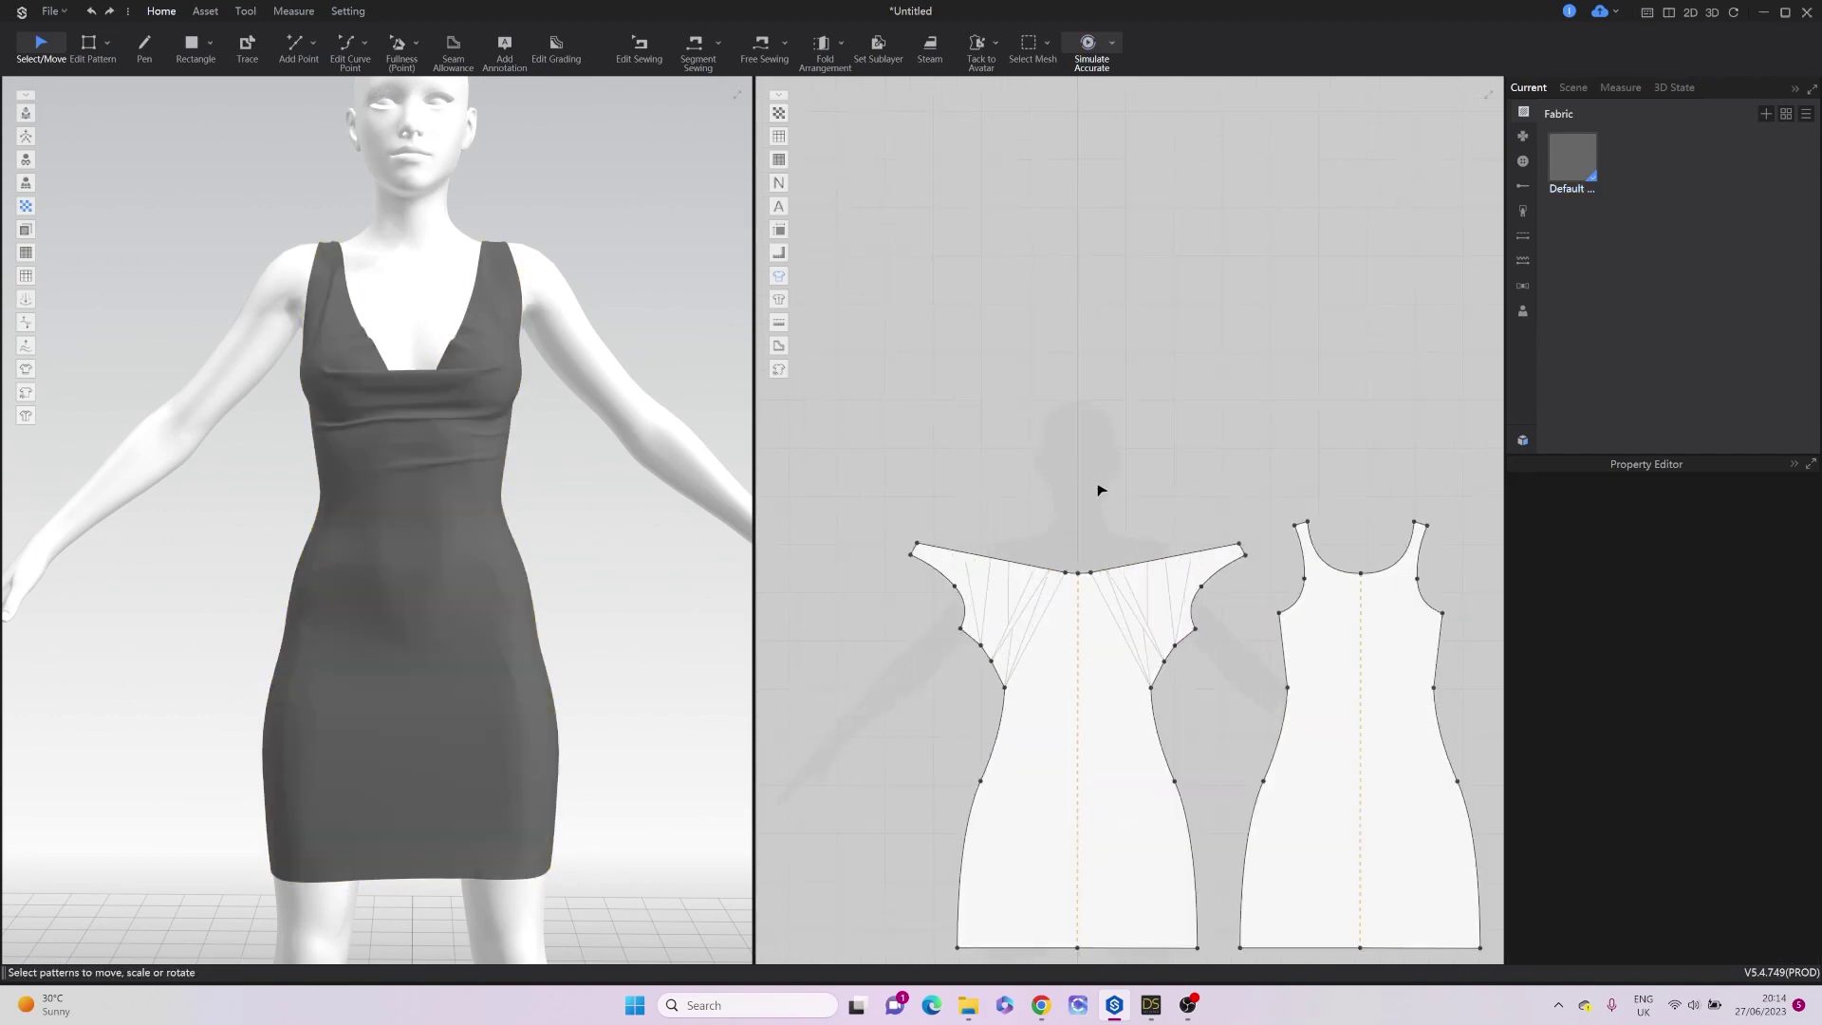
pyautogui.press('c')
pyautogui.click(1168, 553)
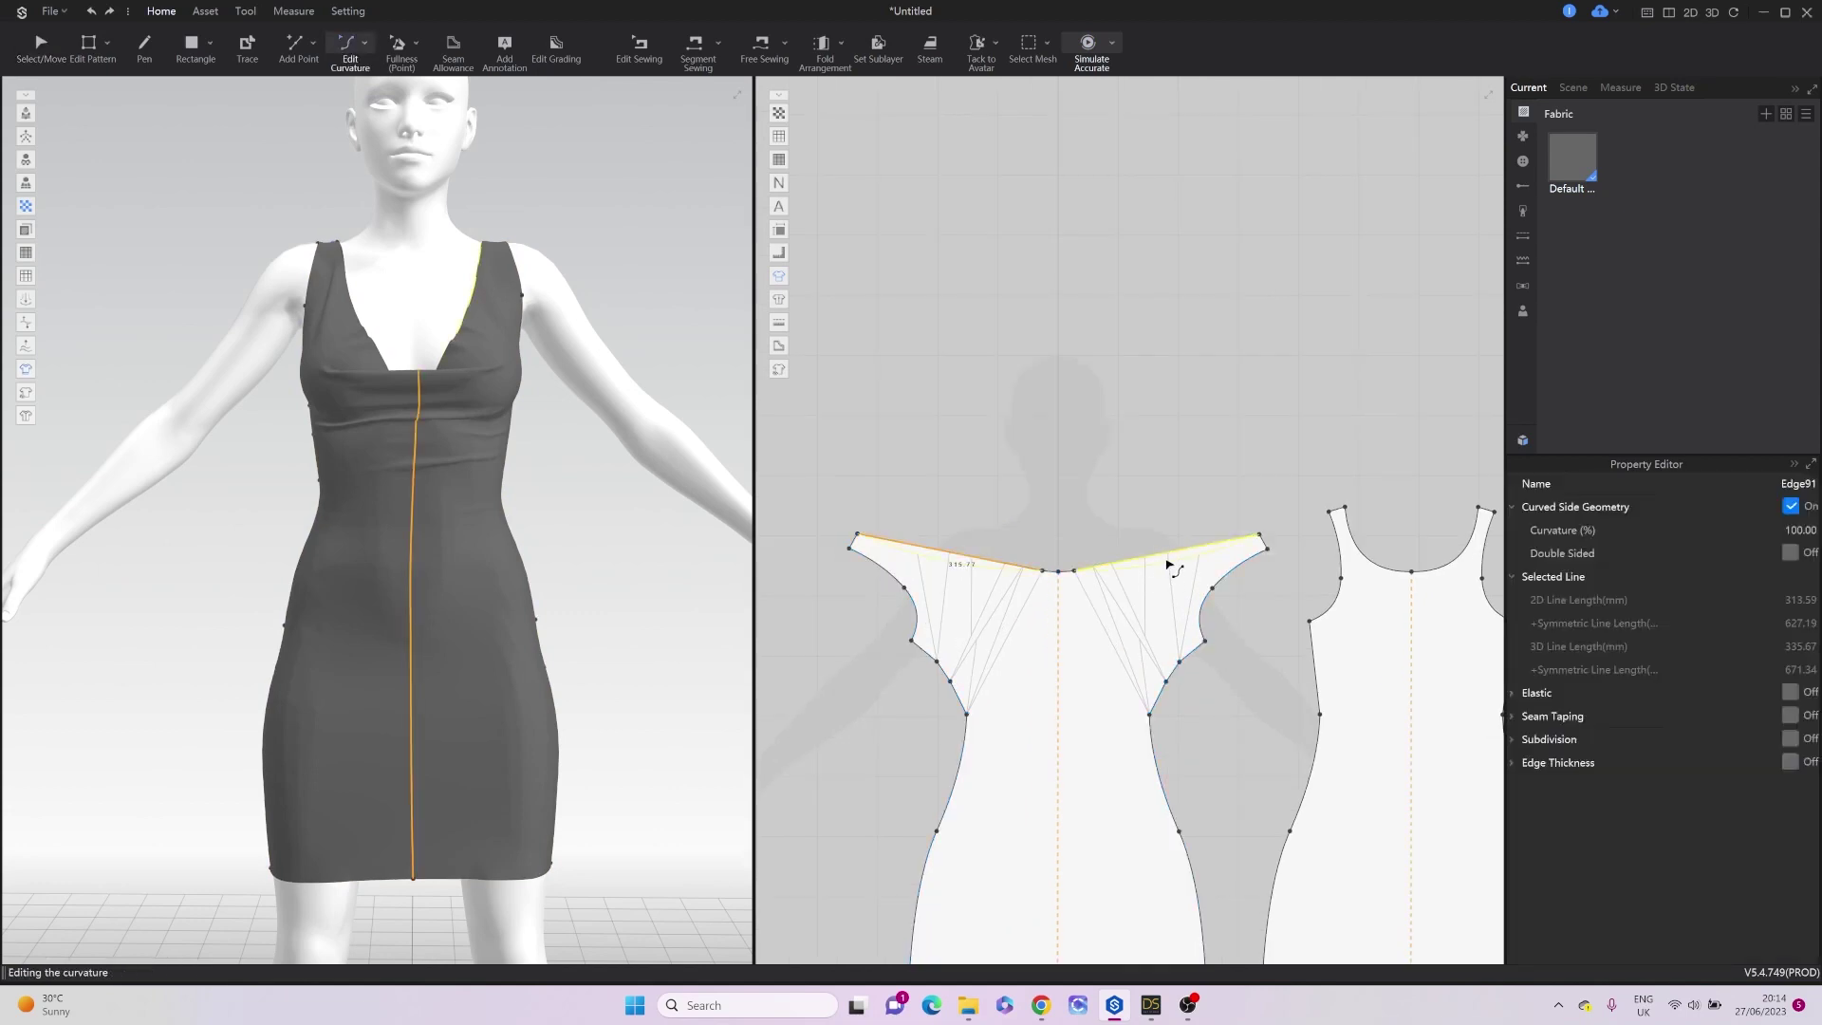
pyautogui.moveTo(1173, 568); pyautogui.dragTo(1171, 568)
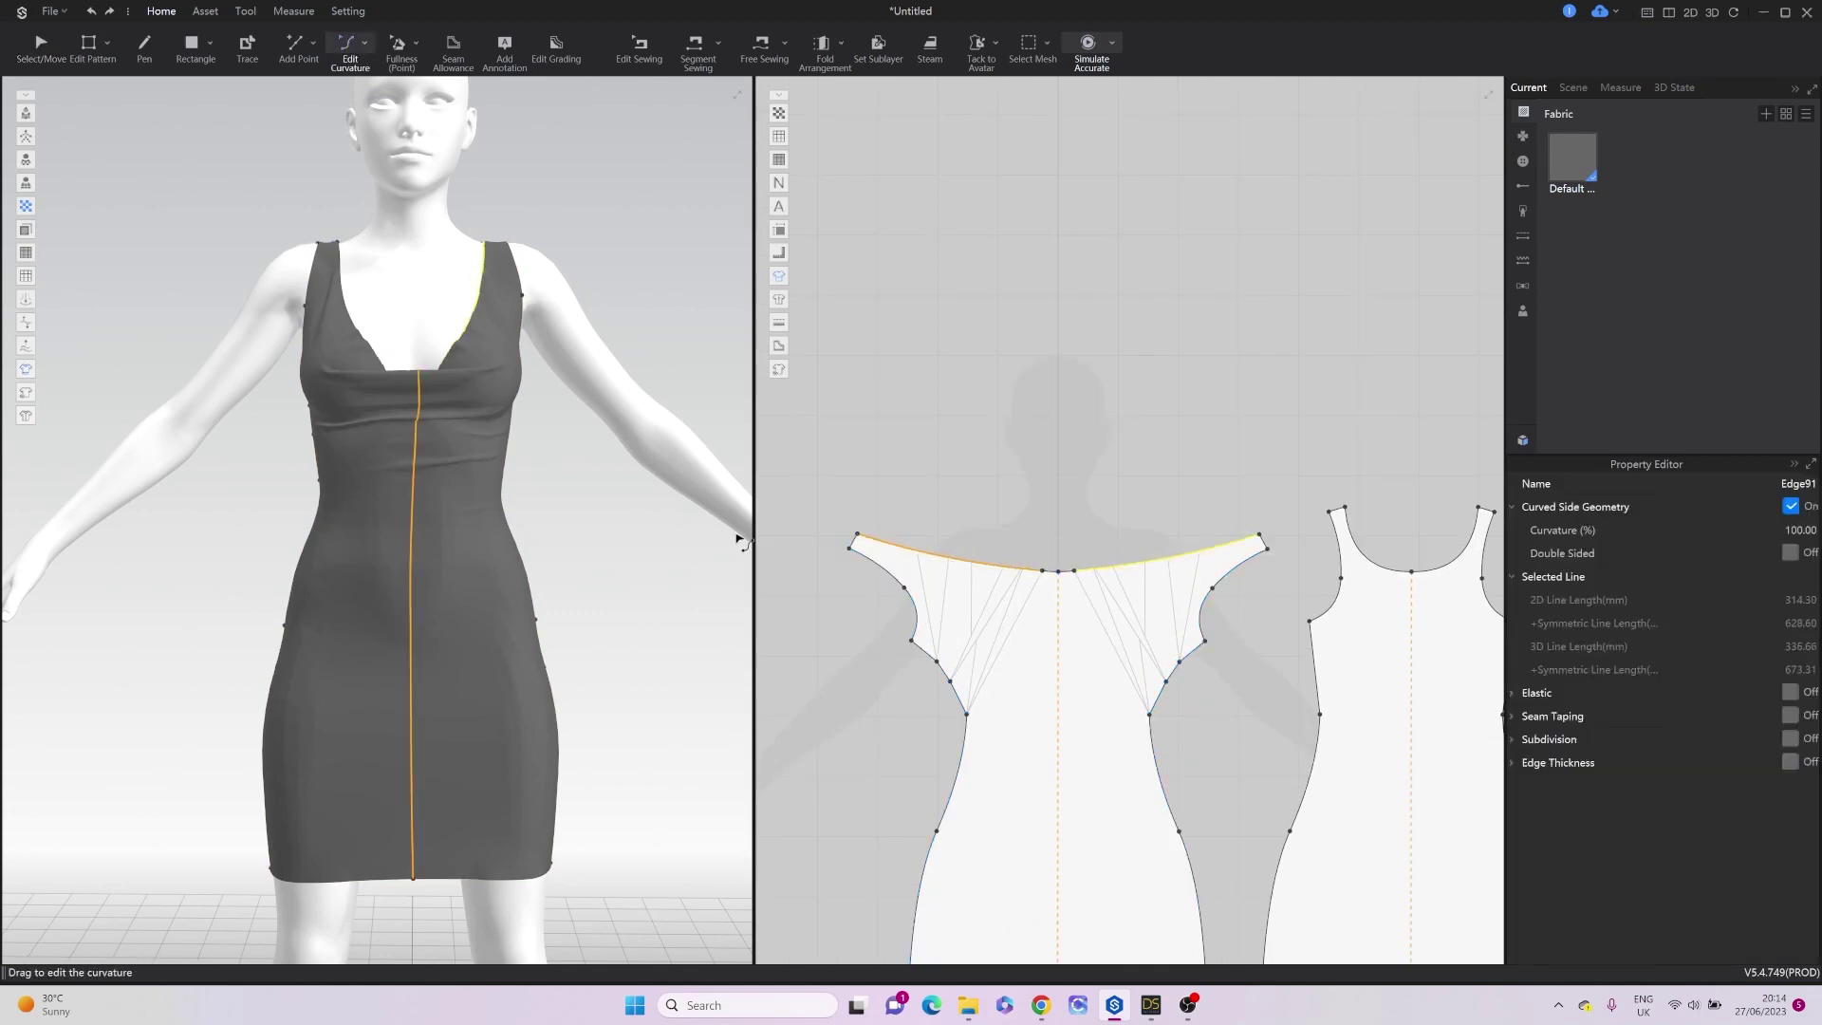
pyautogui.press('space')
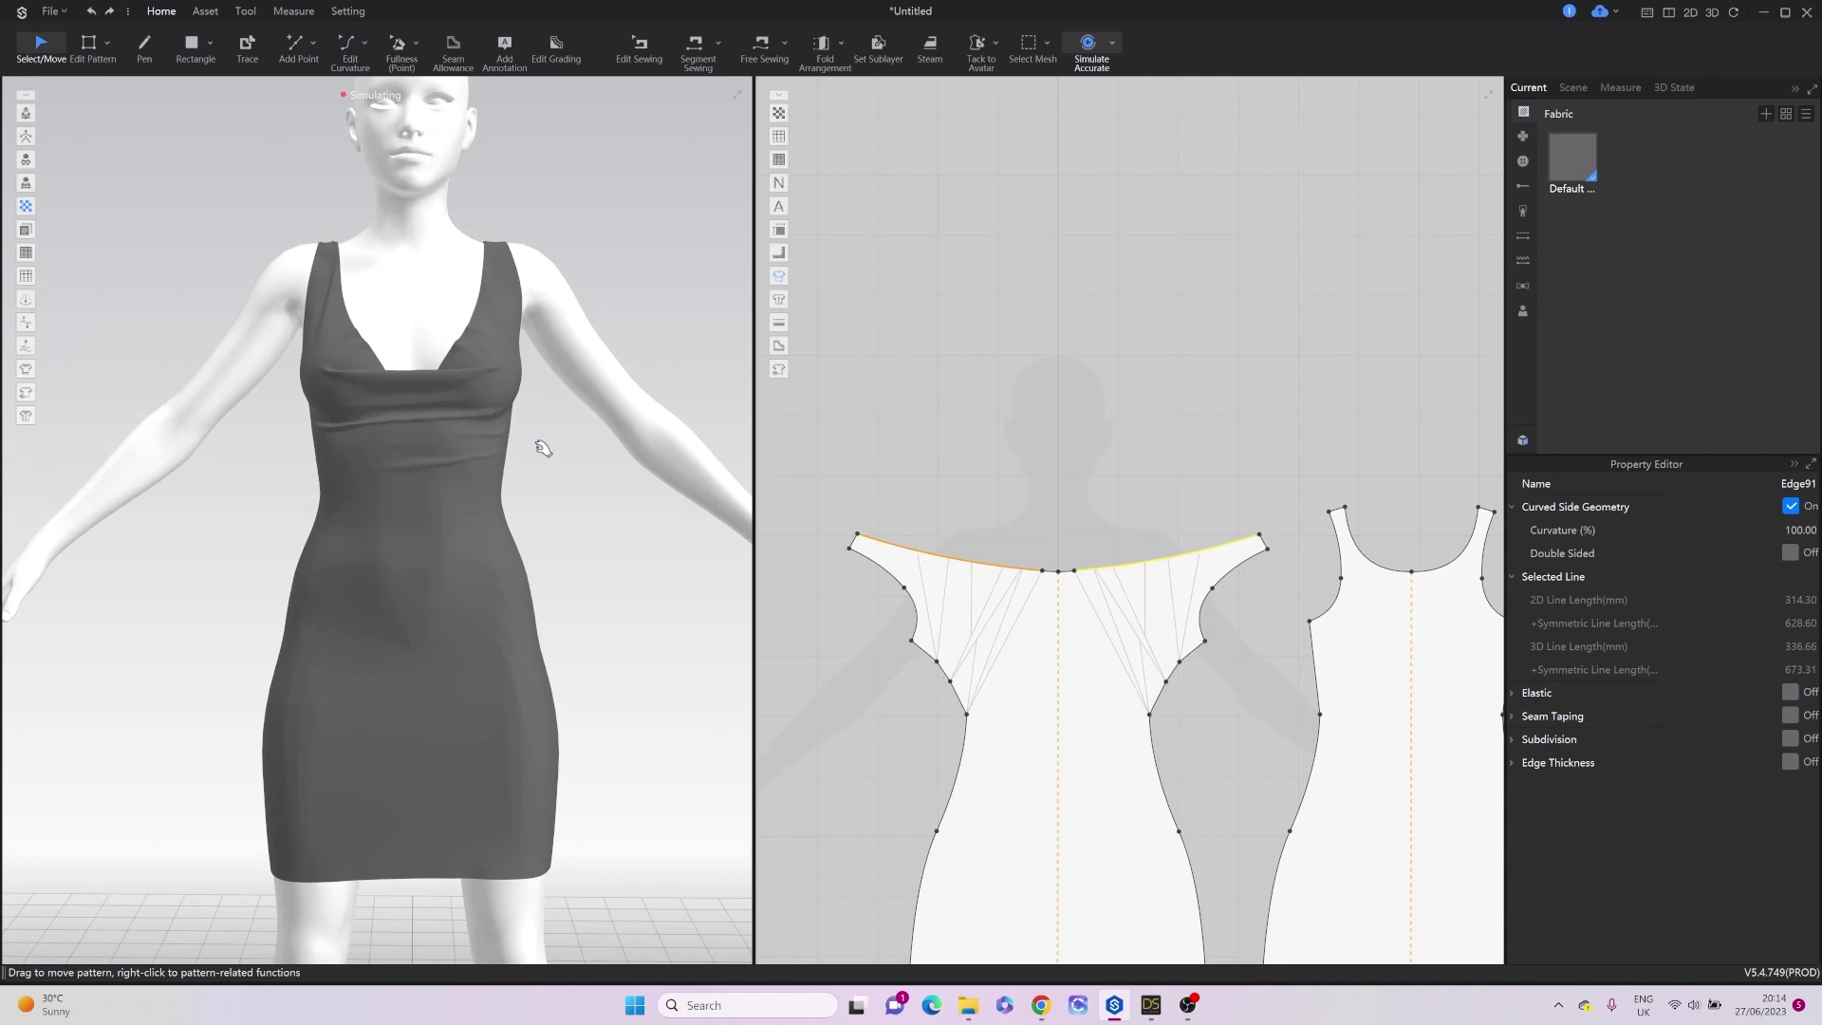
pyautogui.press('c')
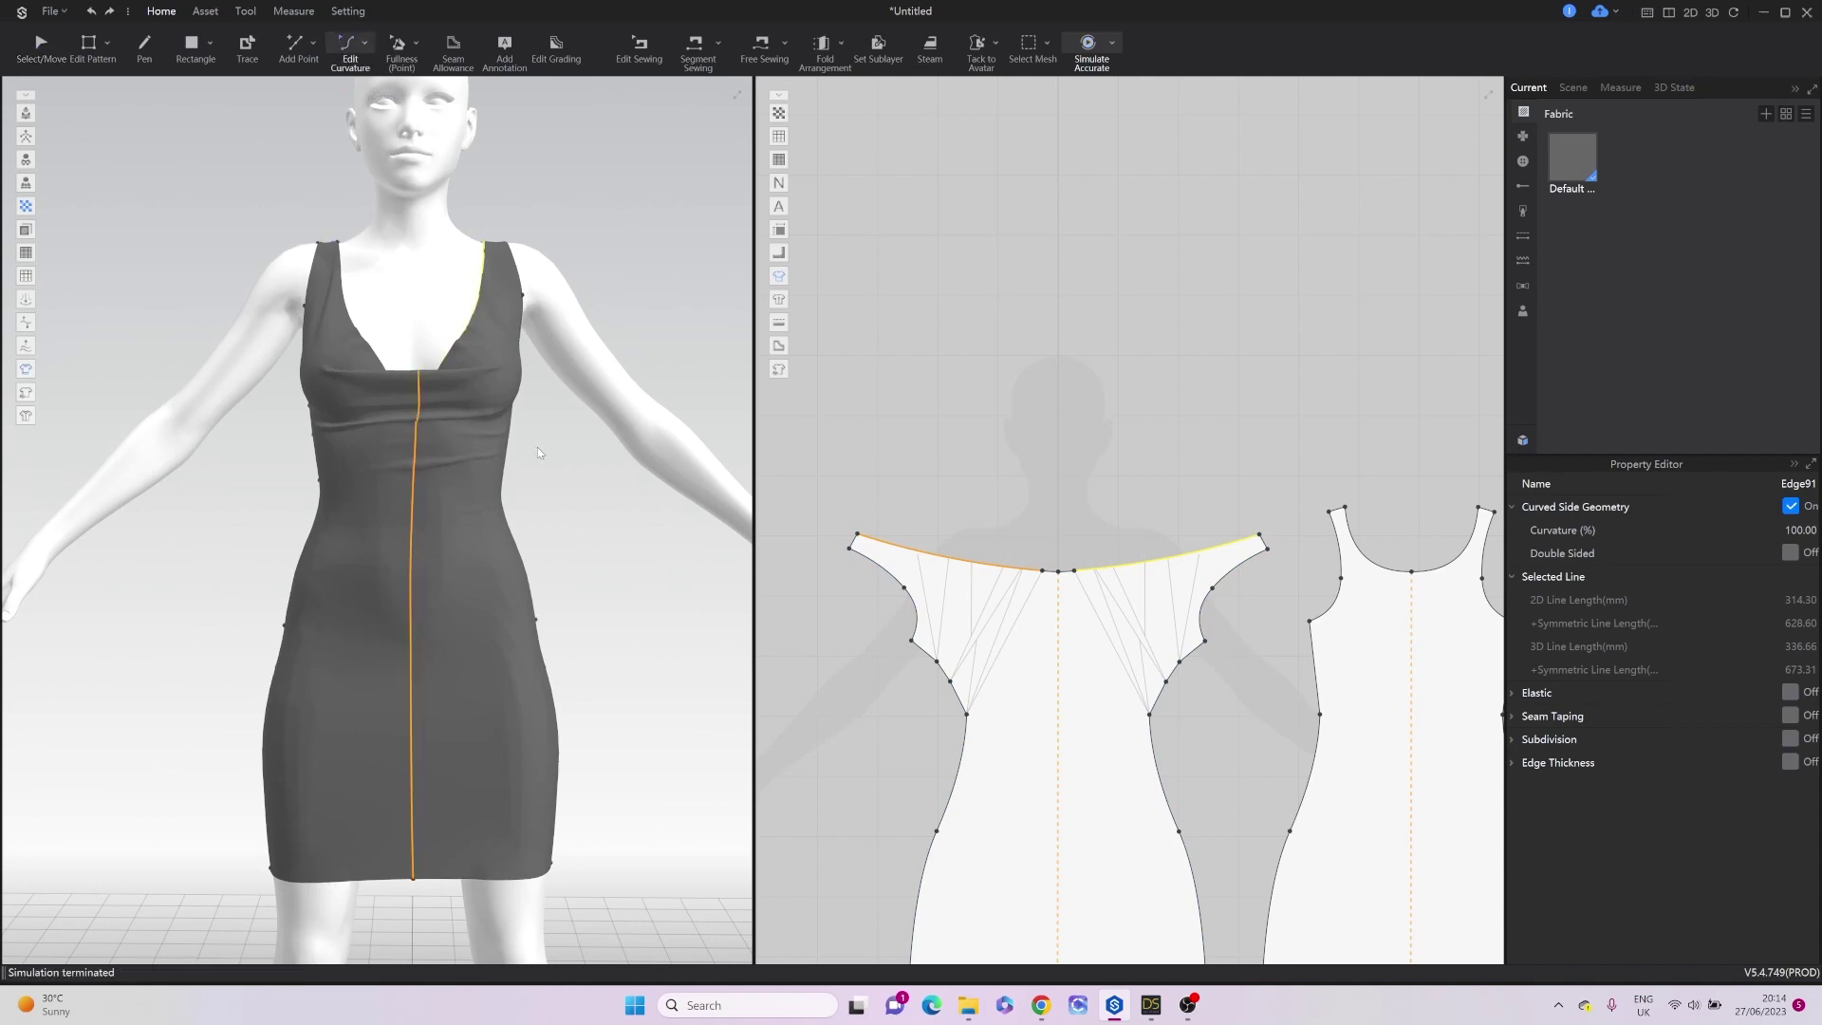
# Set the default fabric's front material render type to Metal.
pyautogui.click(1571, 162)
pyautogui.scroll(5, 1711, 592)
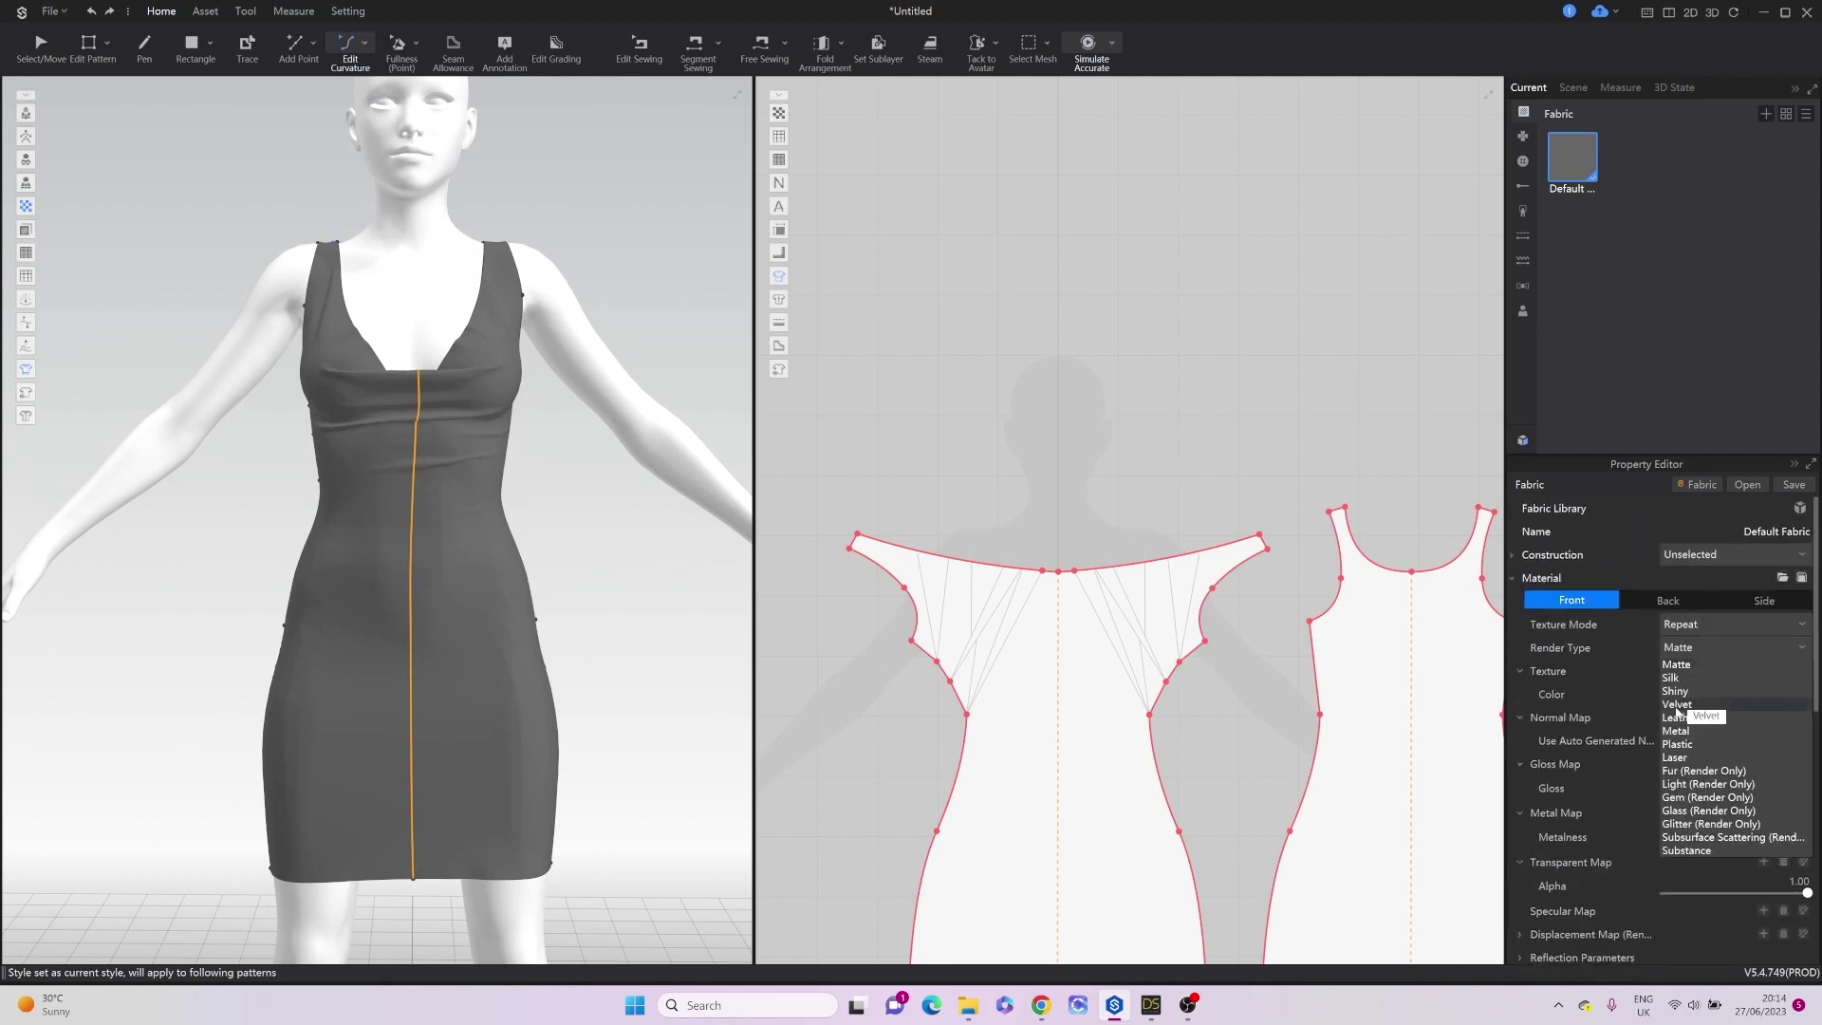
pyautogui.click(1672, 731)
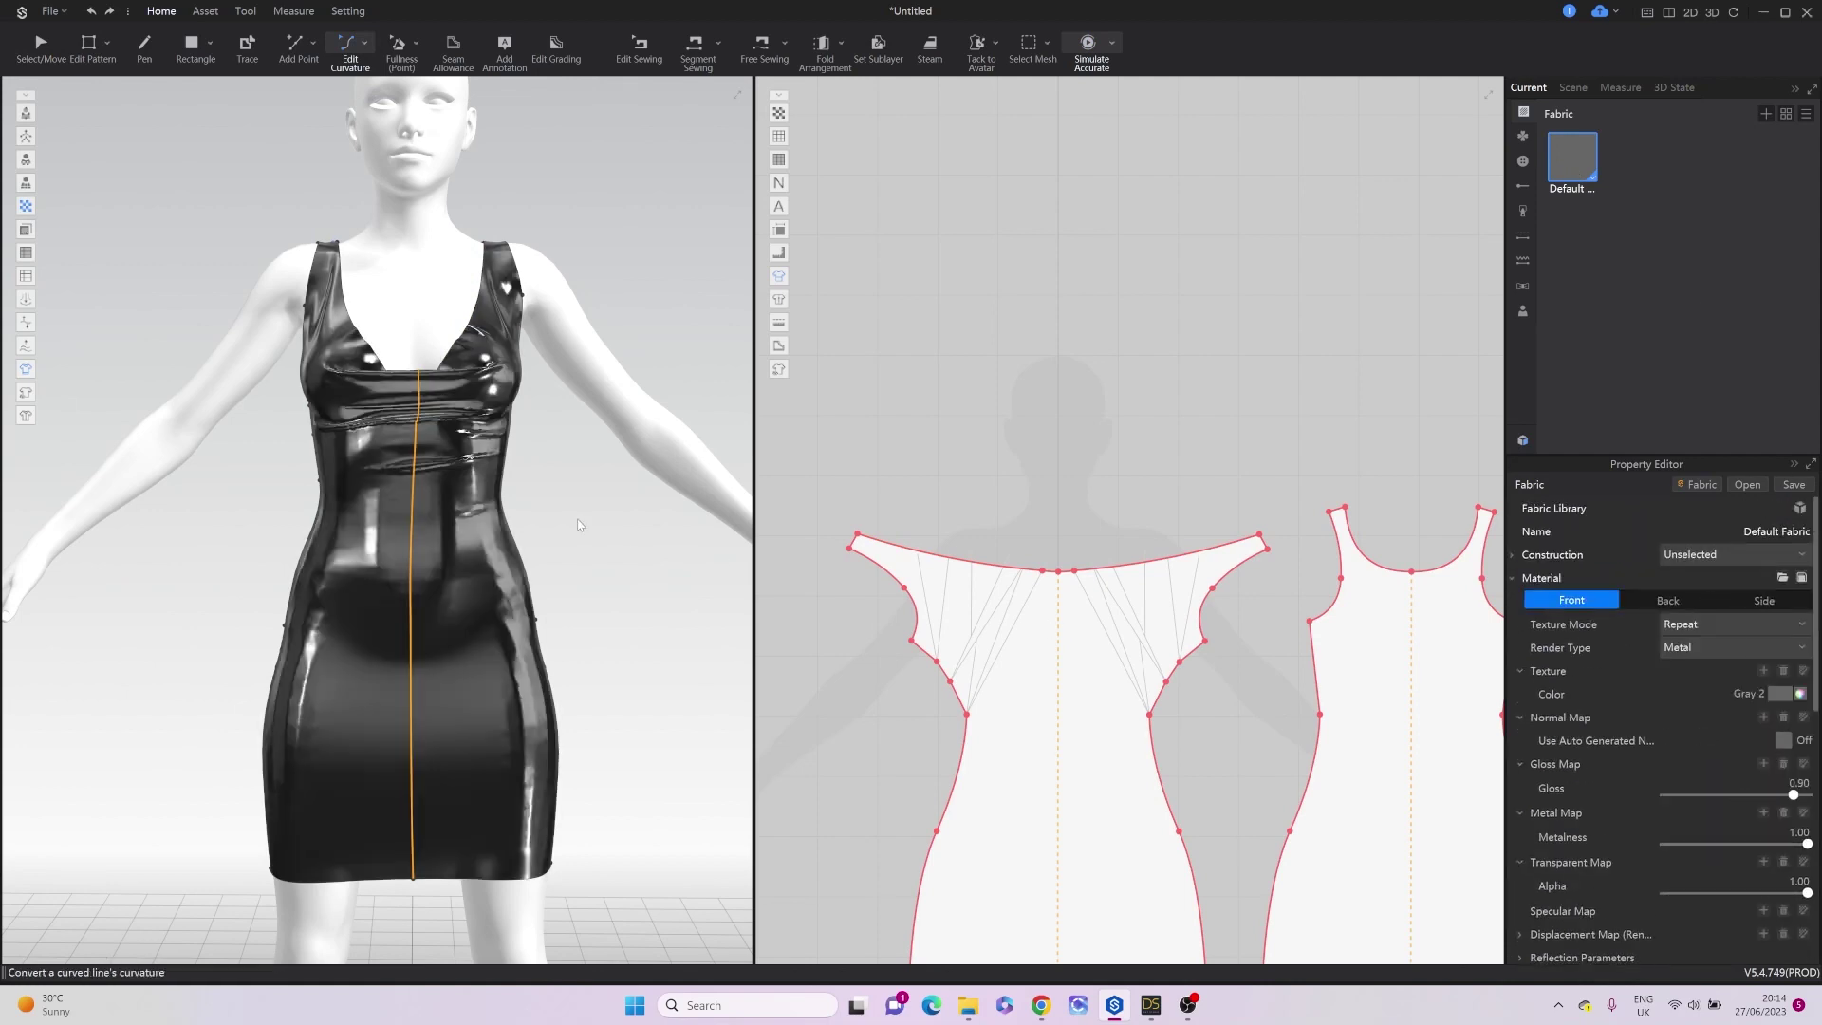
# Open the Animation Editor and start recording the dress simulation over the avatar's walking animation.
pyautogui.scroll(-3, 575, 522)
pyautogui.moveTo(562, 633); pyautogui.dragTo(577, 529, button='middle')
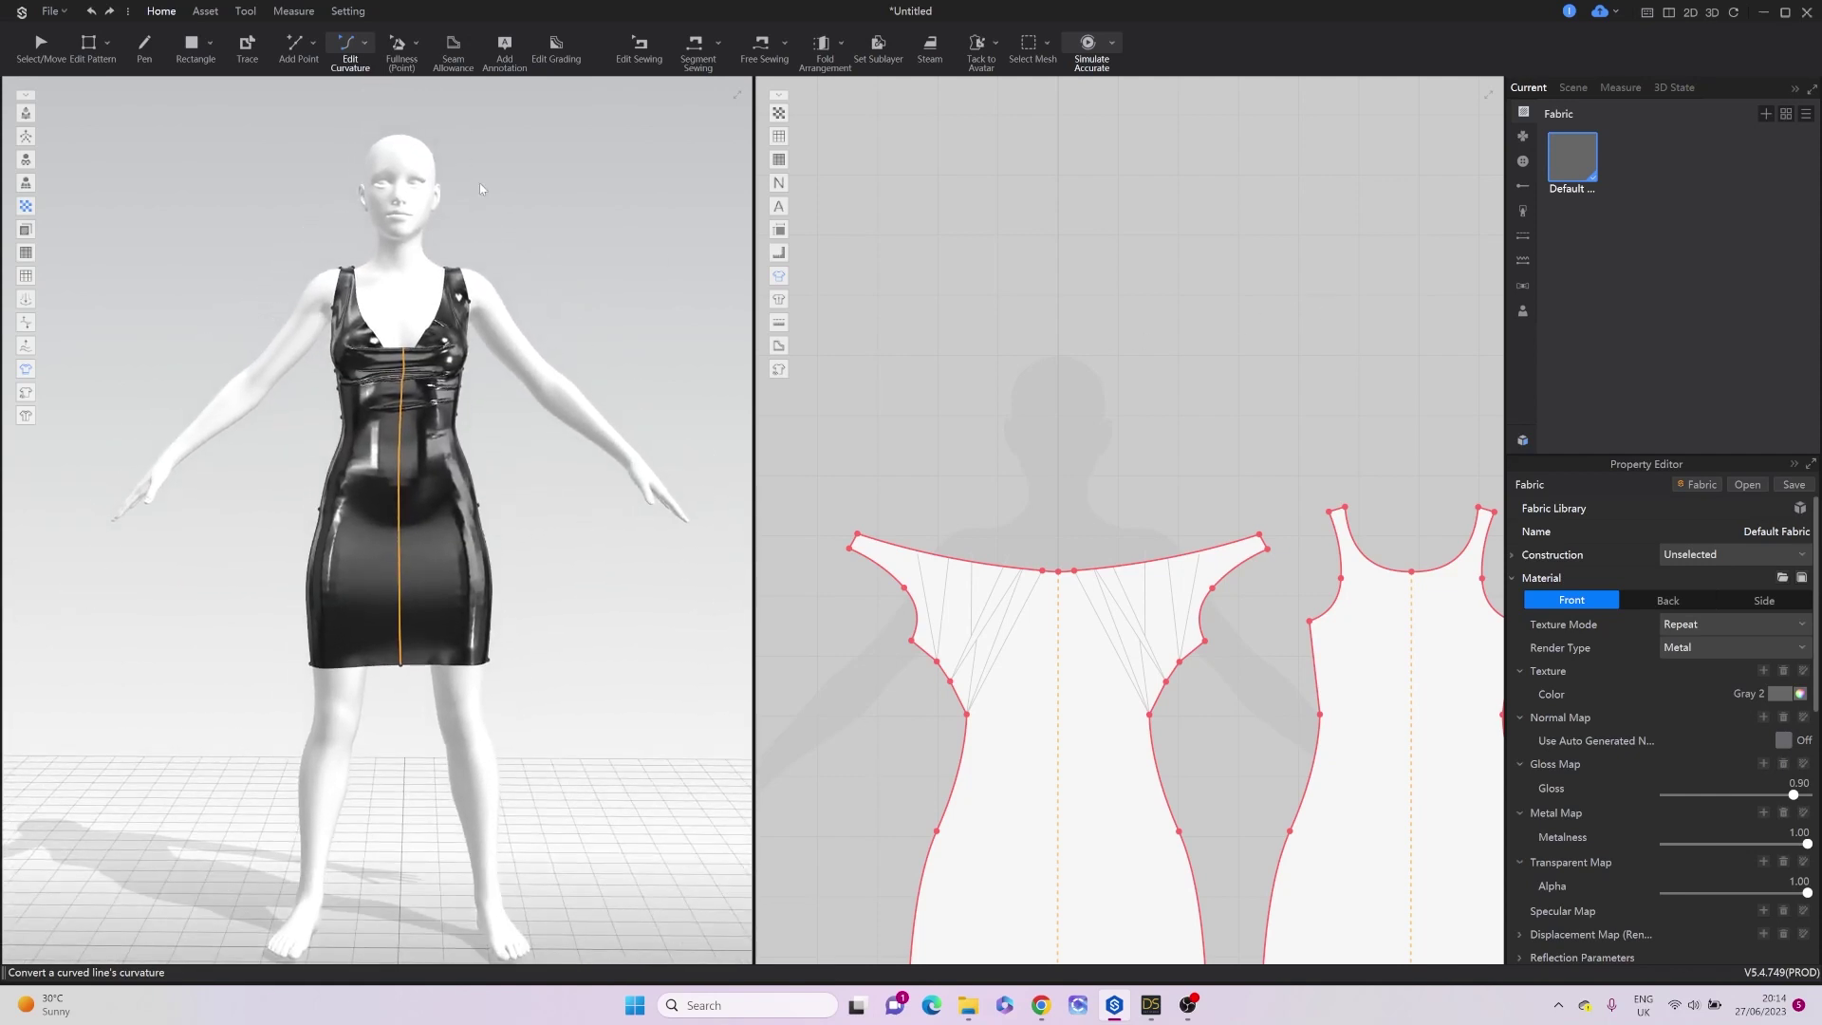
pyautogui.click(244, 12)
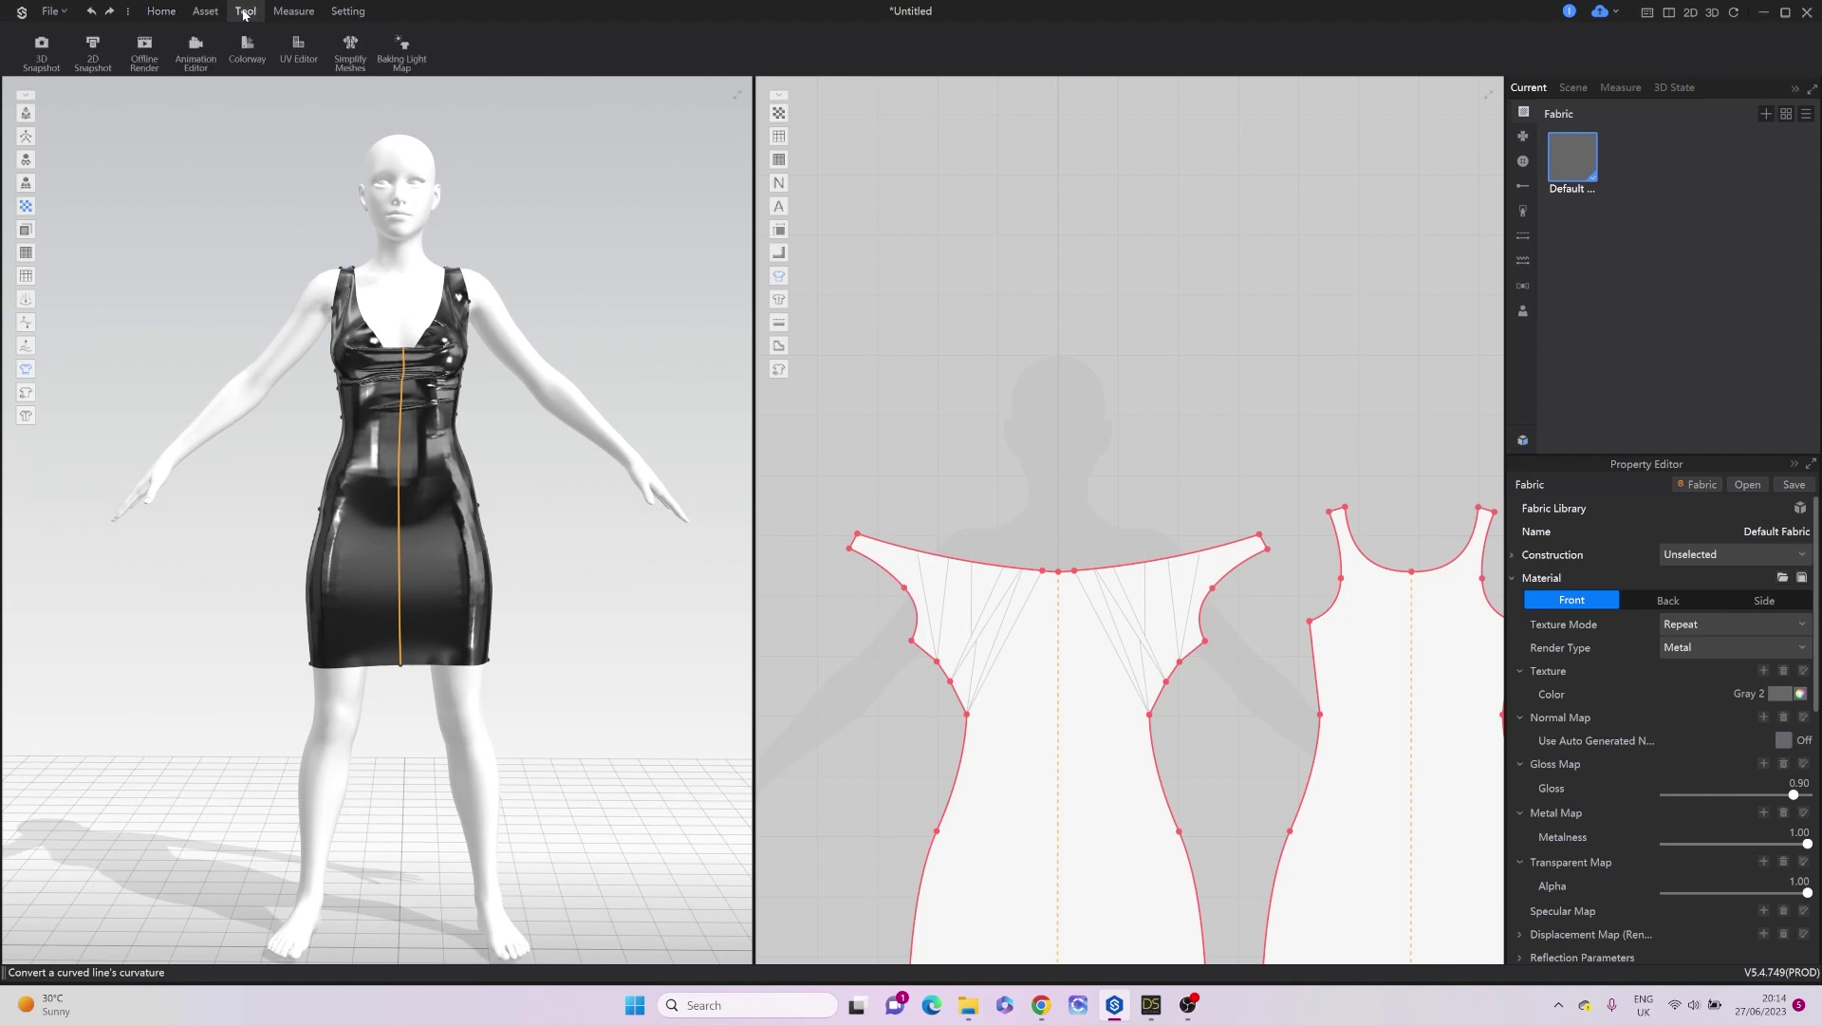
pyautogui.click(195, 44)
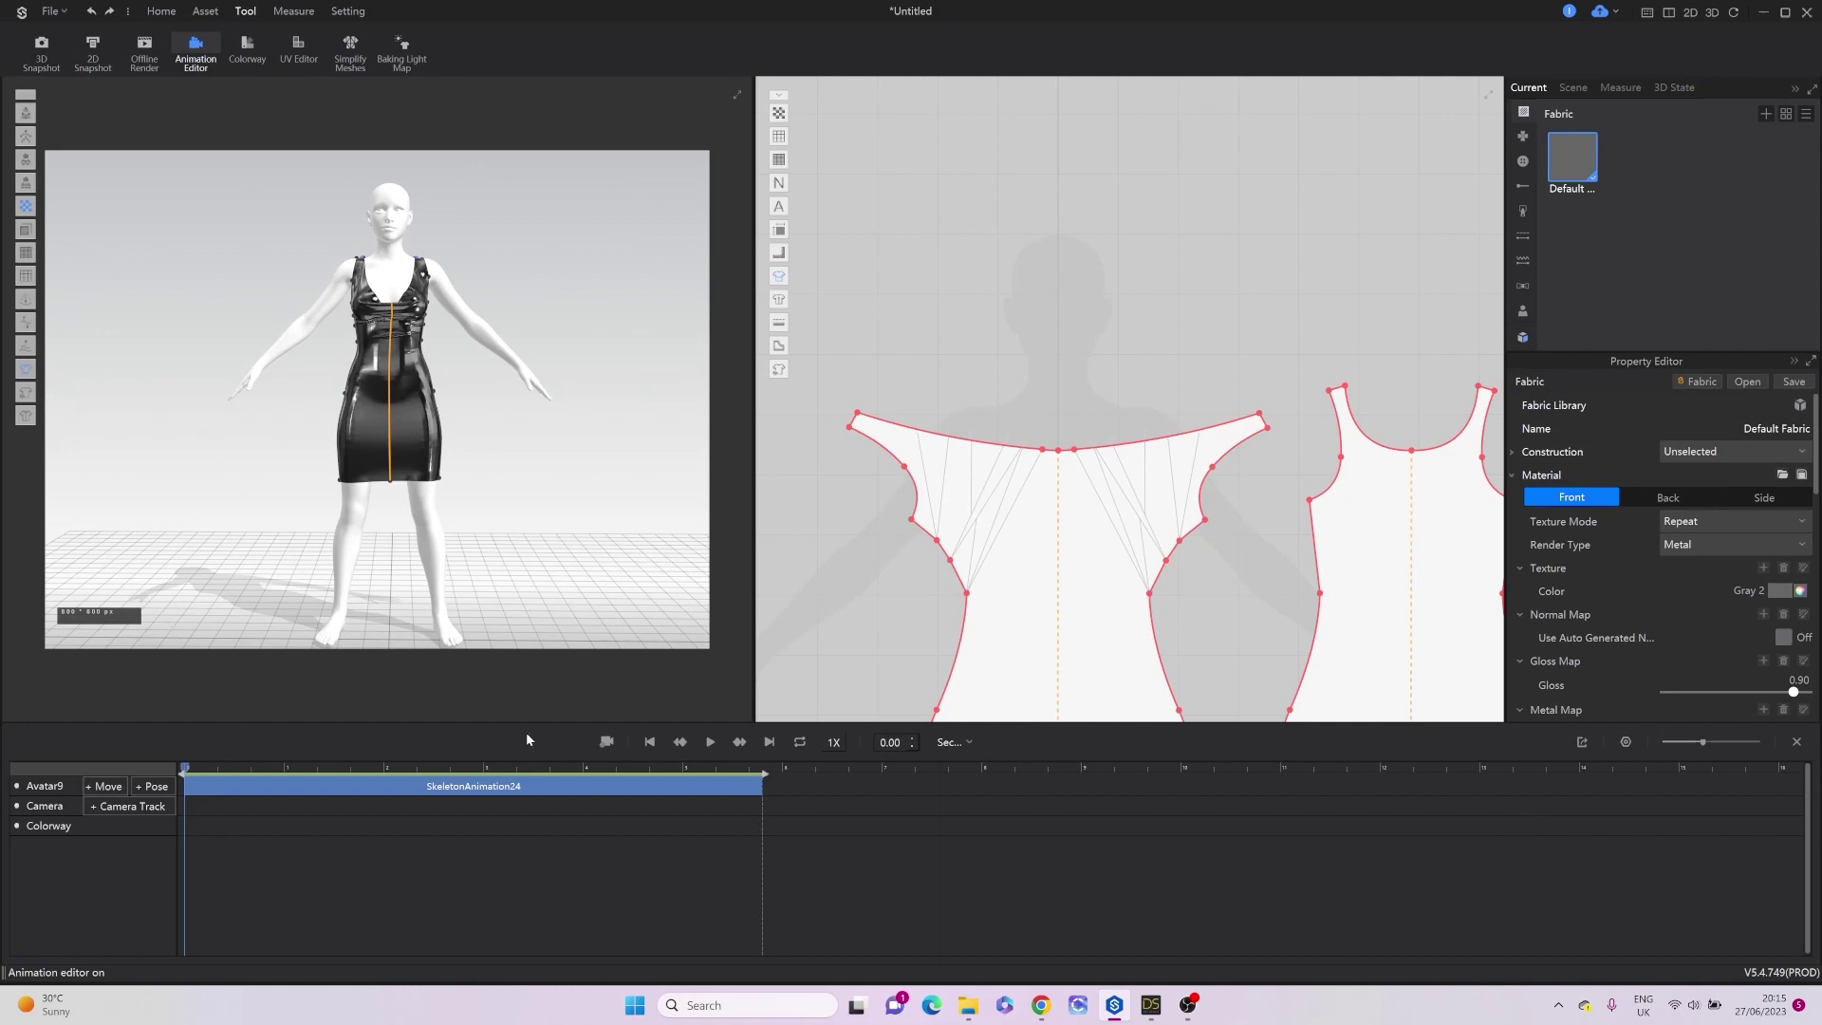
pyautogui.click(606, 742)
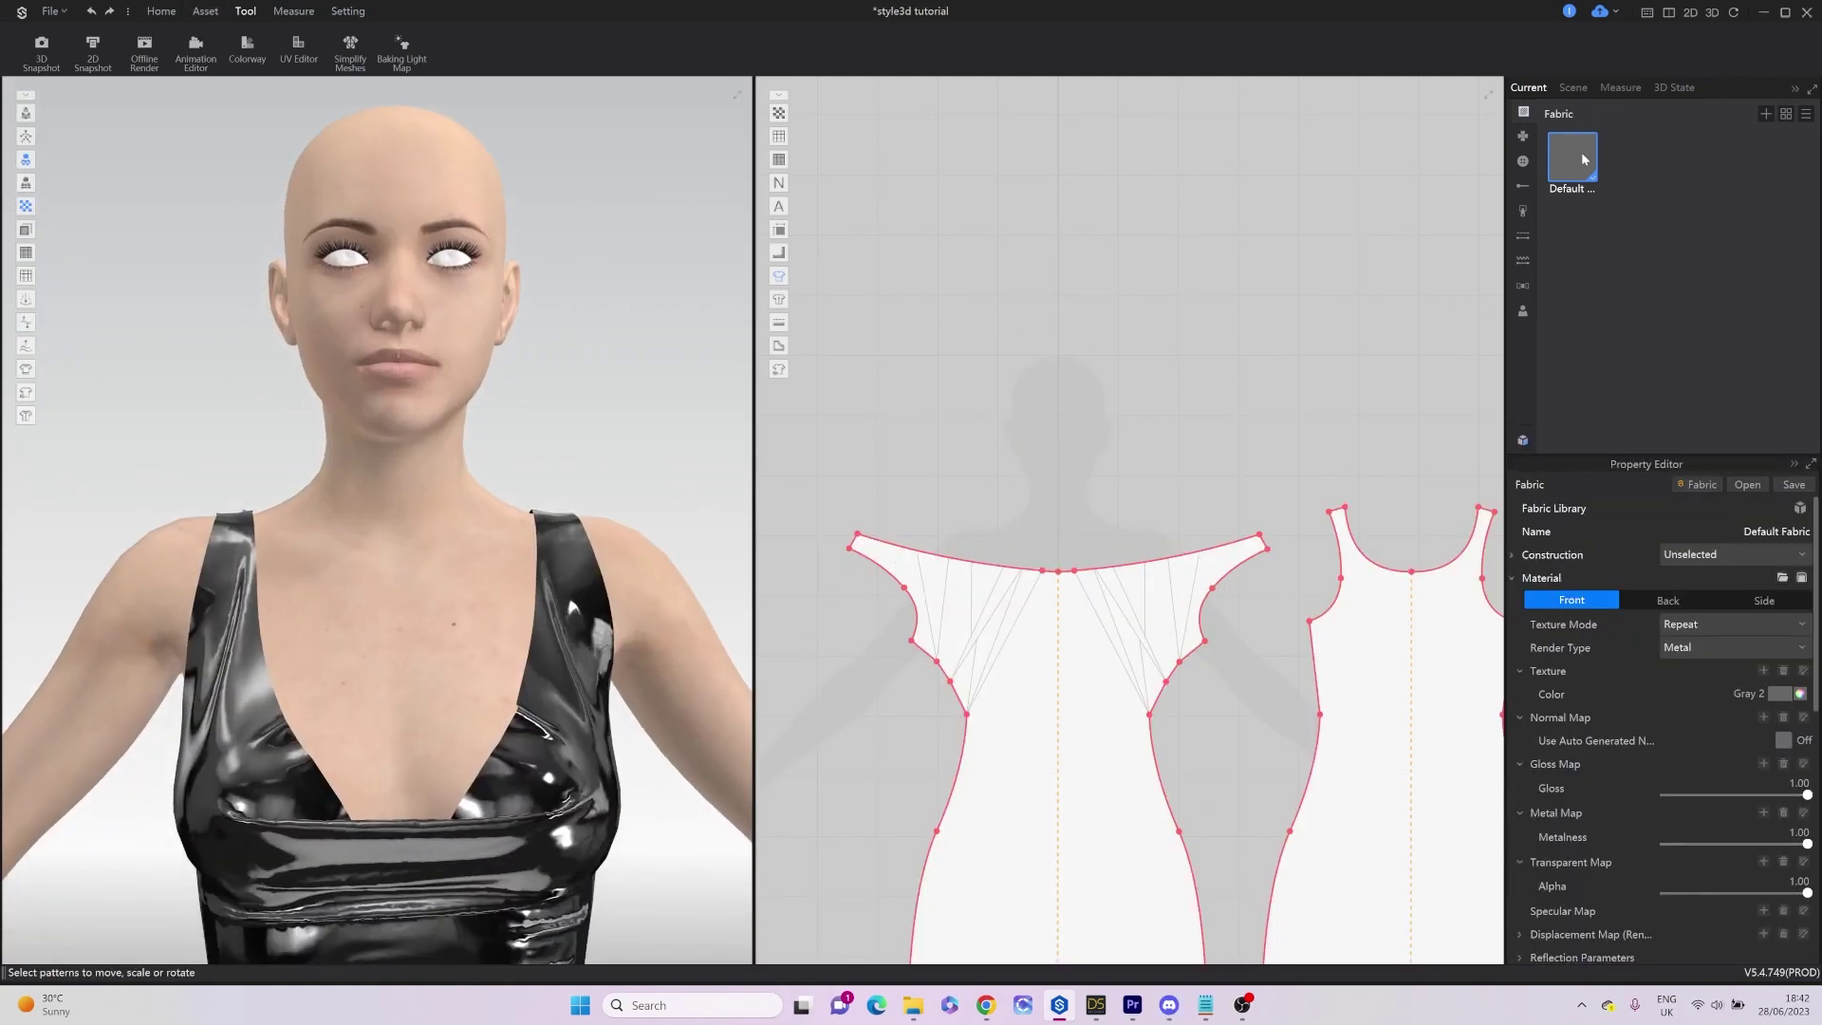
# Set the gloss of the default fabric's metal material to 0.5.
pyautogui.hotkey('ctrl', 's')
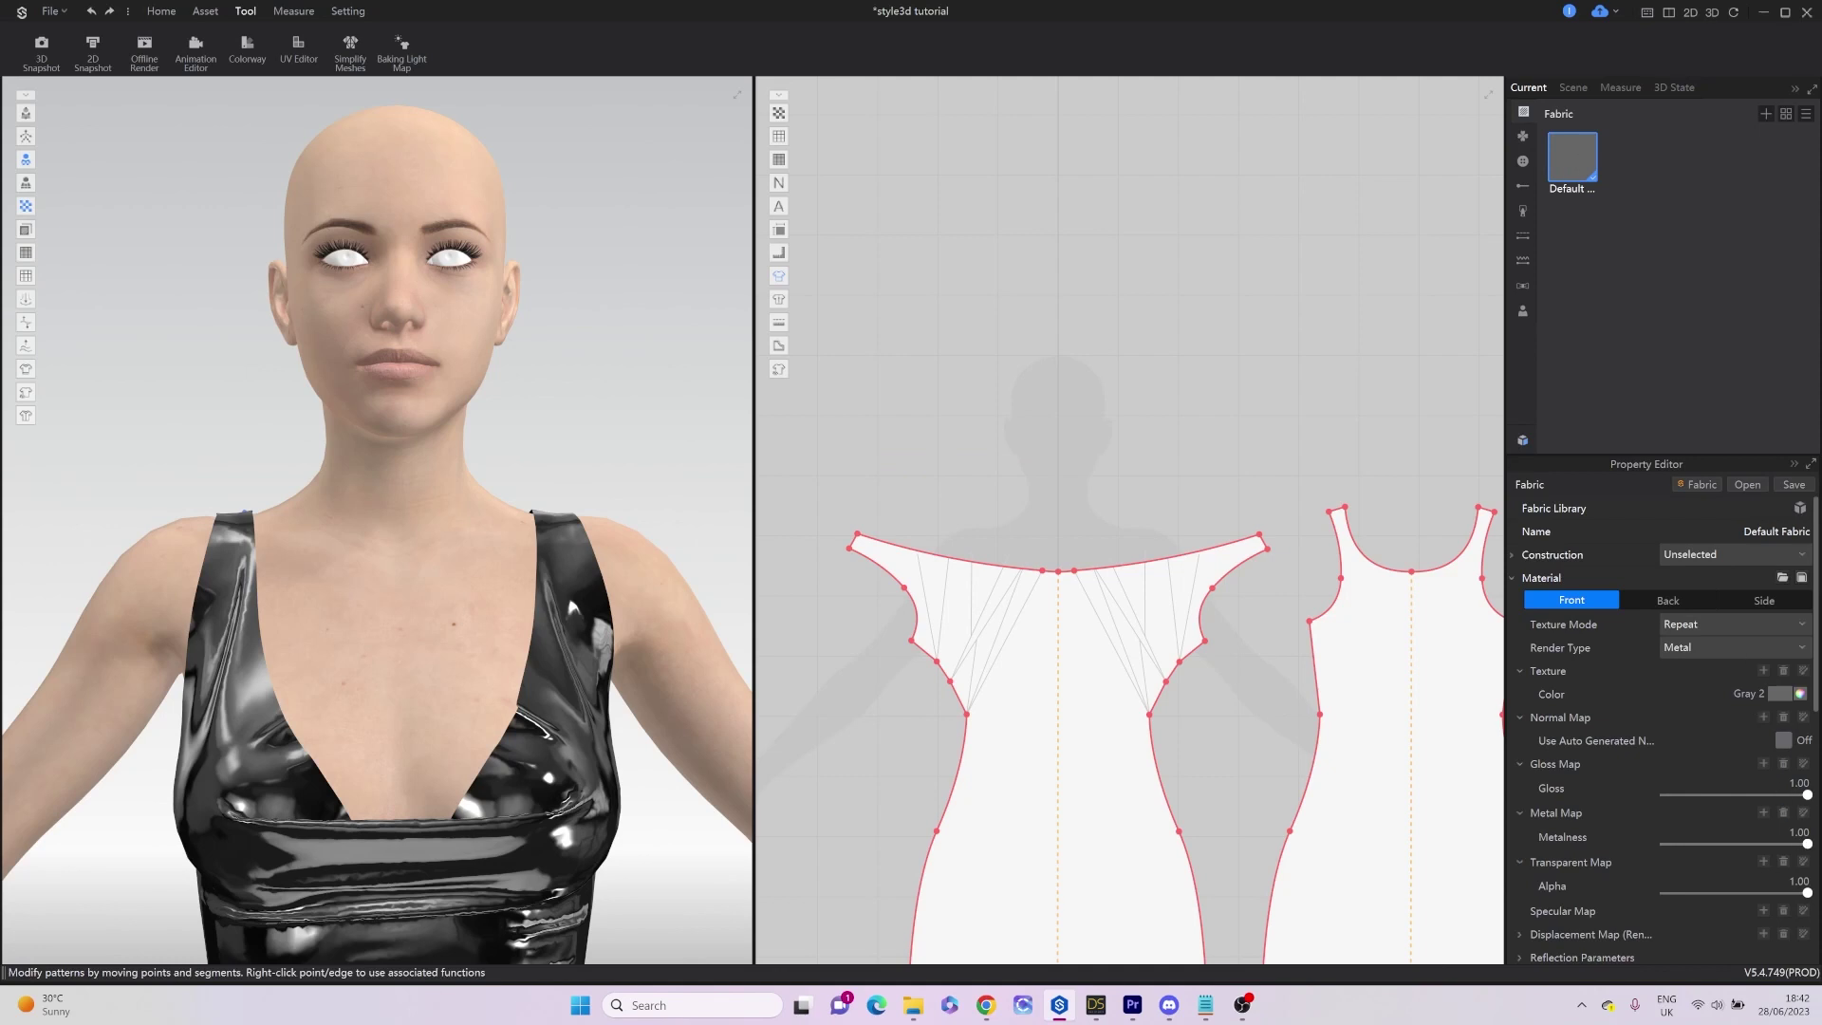
pyautogui.doubleClick(1778, 779)
pyautogui.write('0.5')
pyautogui.press('Return')
pyautogui.press('a')
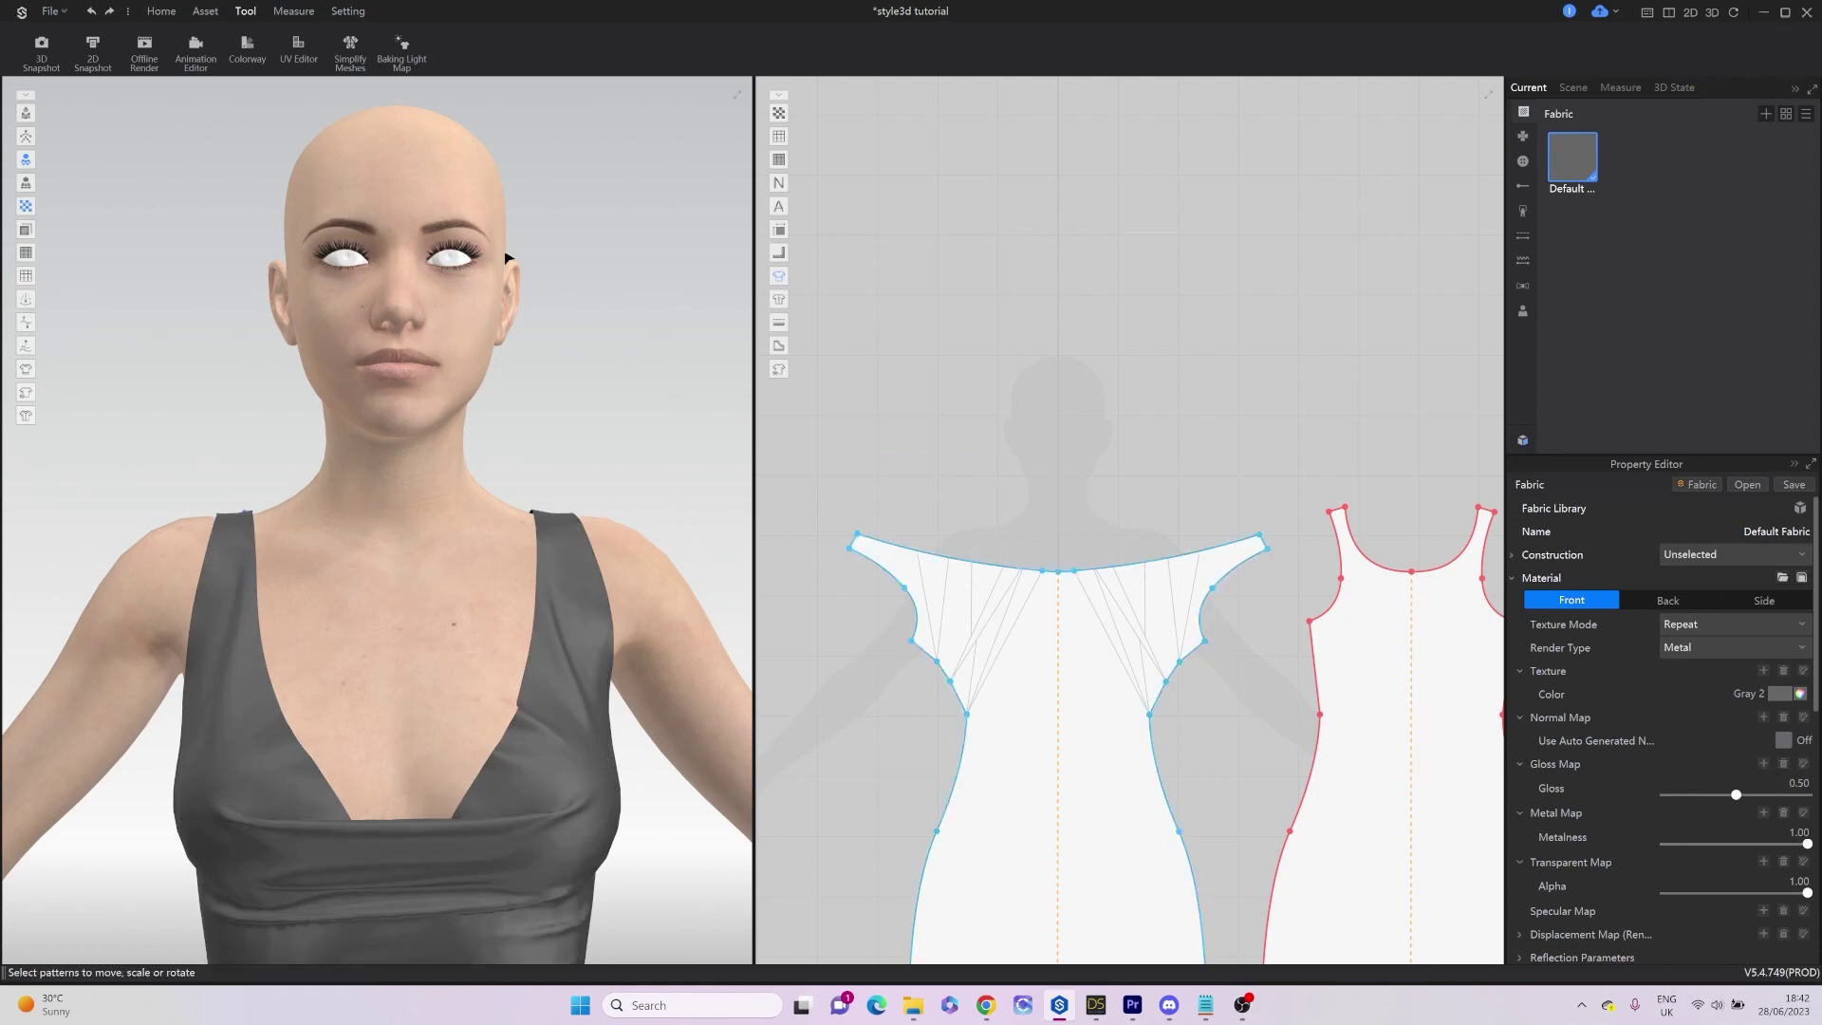
# Load the G8_1FBaseEyes01_1007 image as the texture of the avatar's Sclera material.
pyautogui.scroll(3, 508, 257)
pyautogui.moveTo(508, 257); pyautogui.dragTo(472, 589, button='middle')
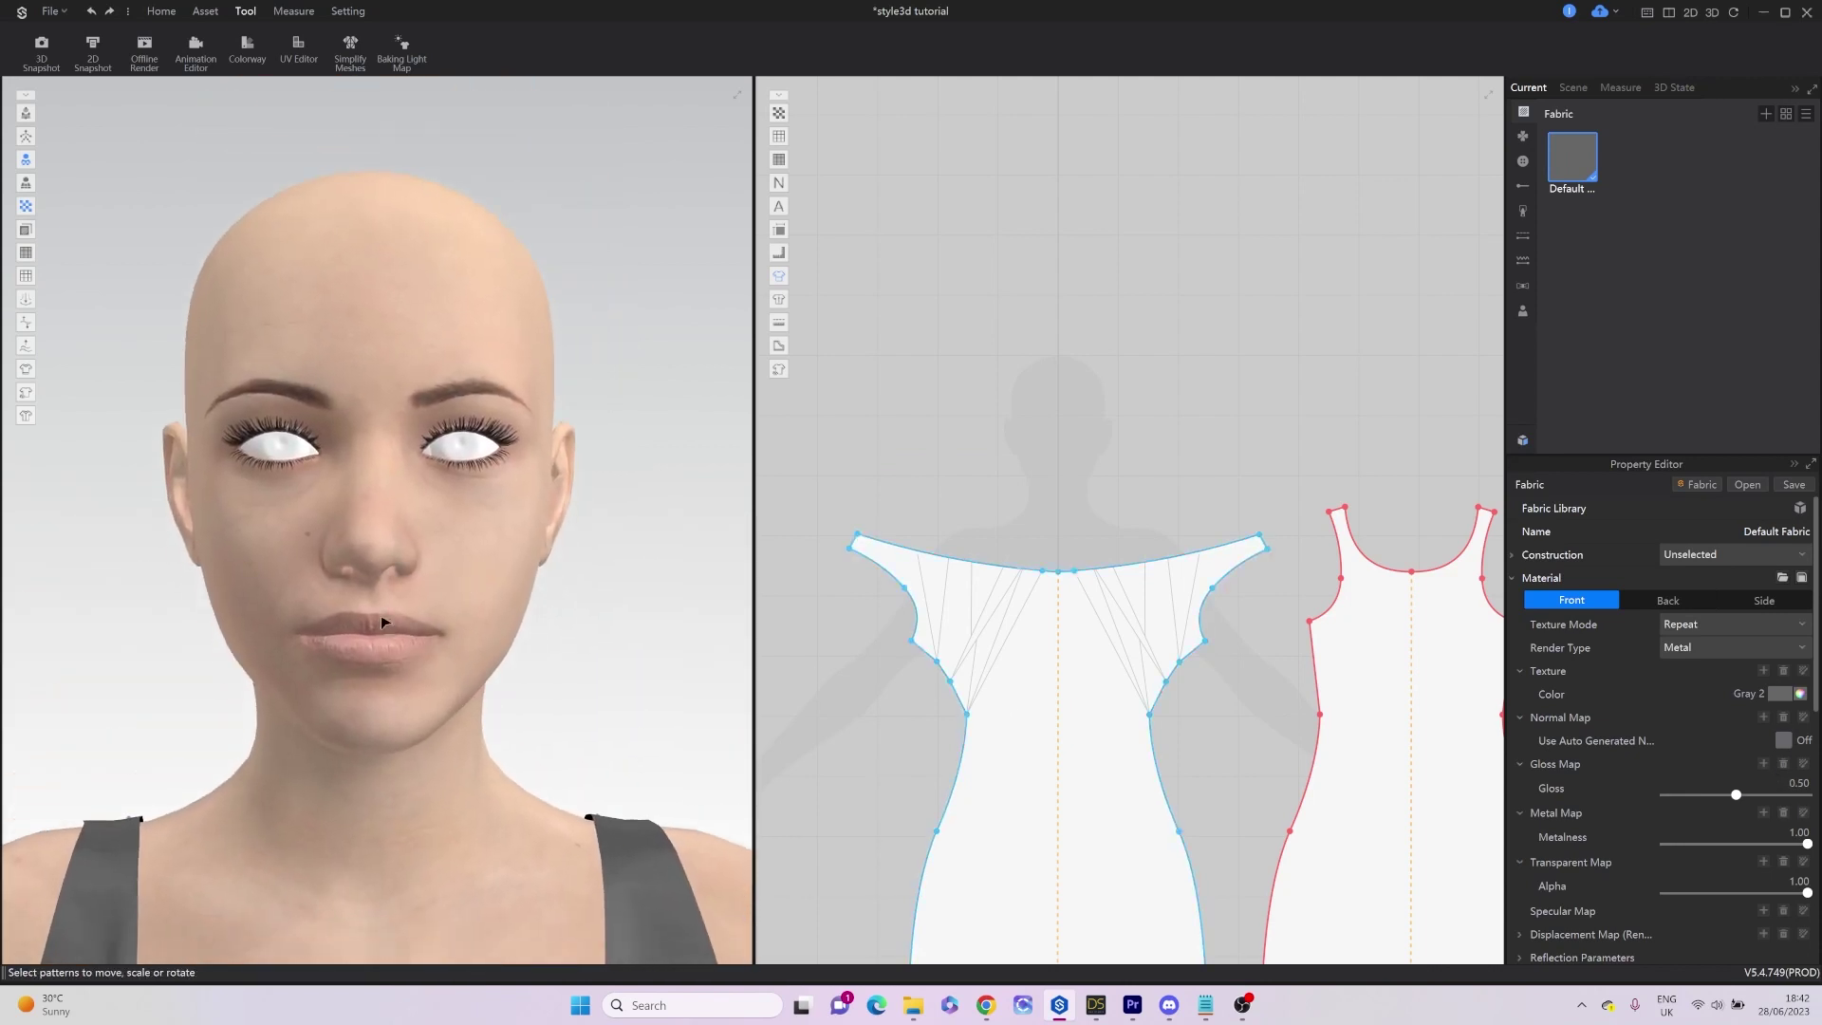
pyautogui.click(456, 450)
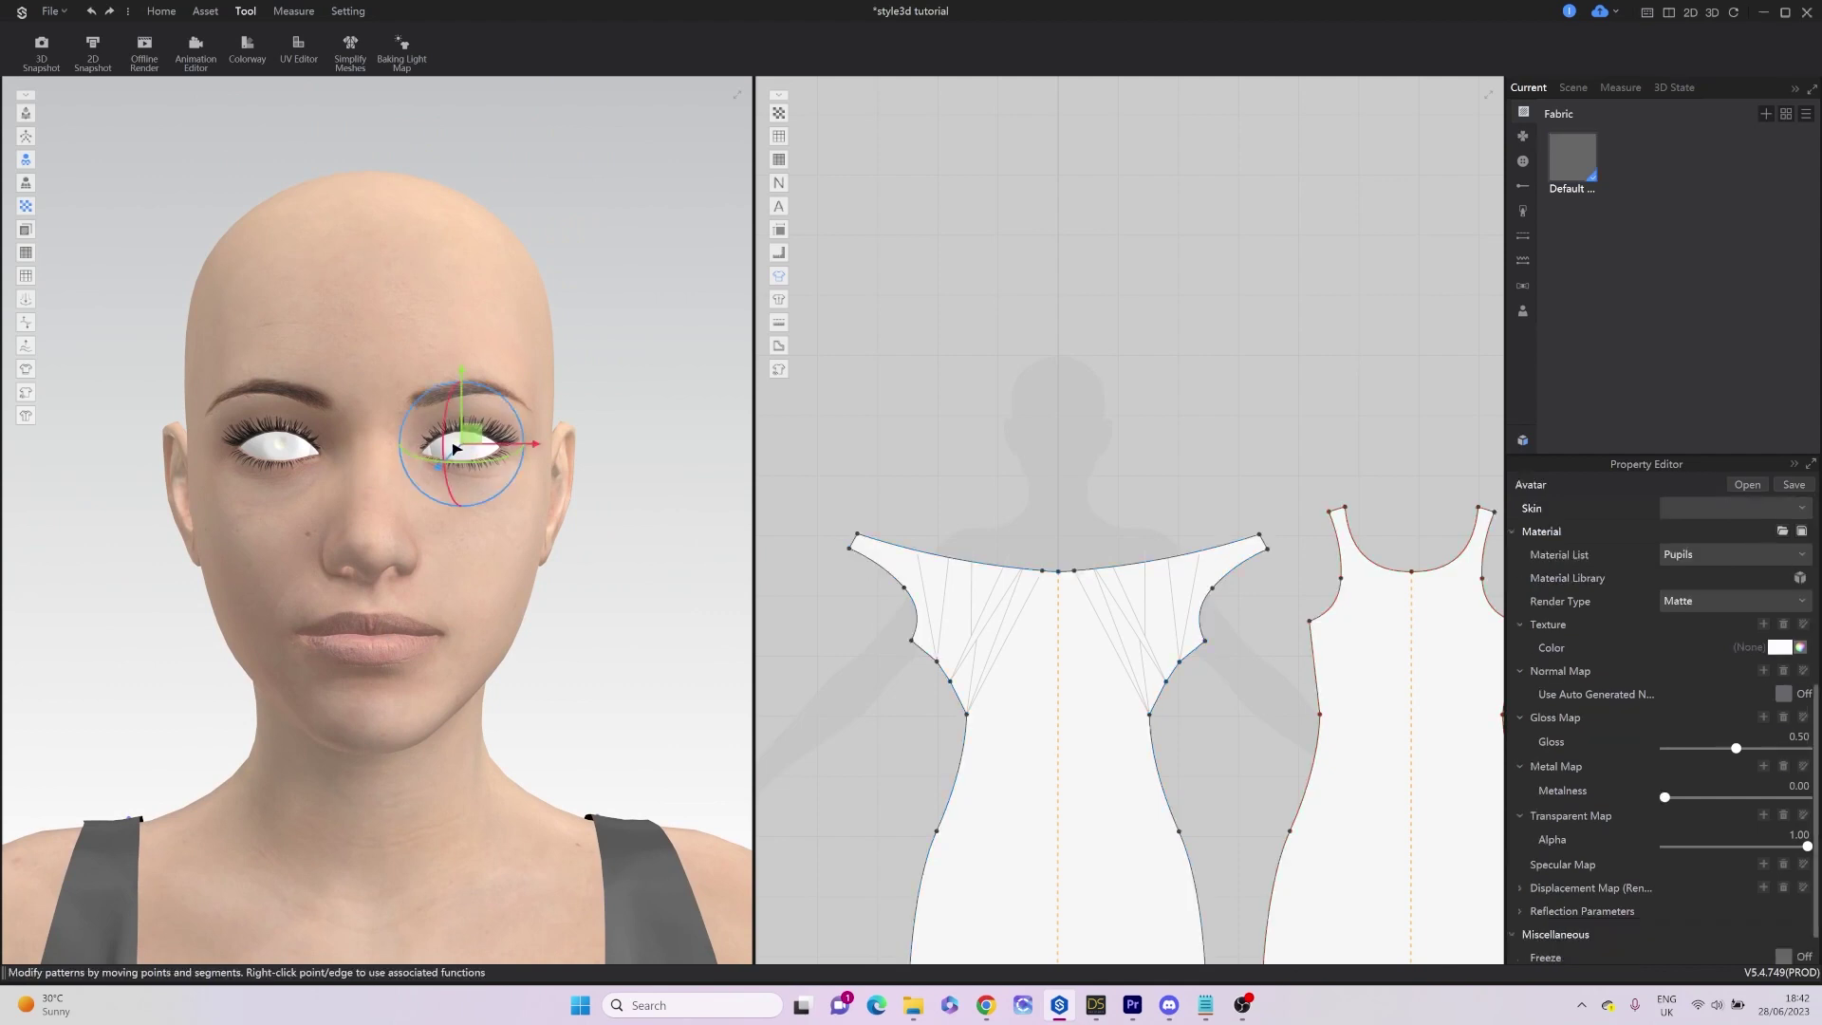
pyautogui.click(441, 452)
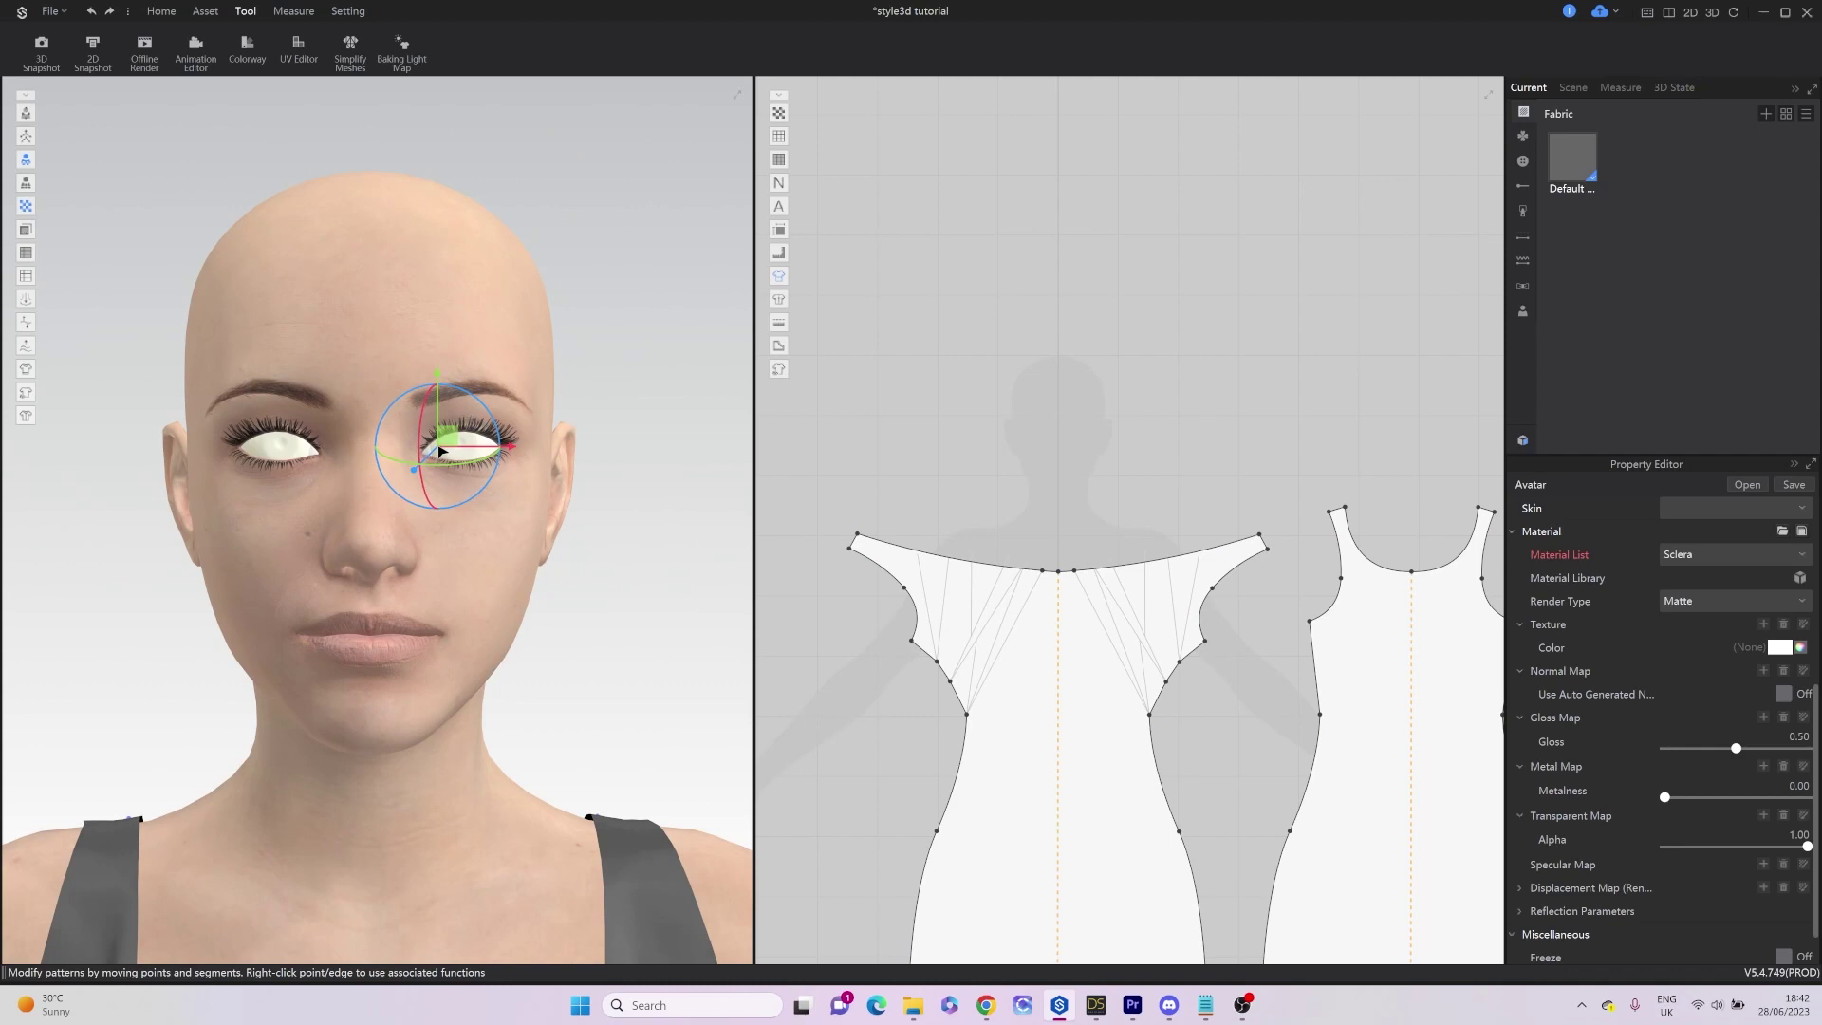
pyautogui.press('a')
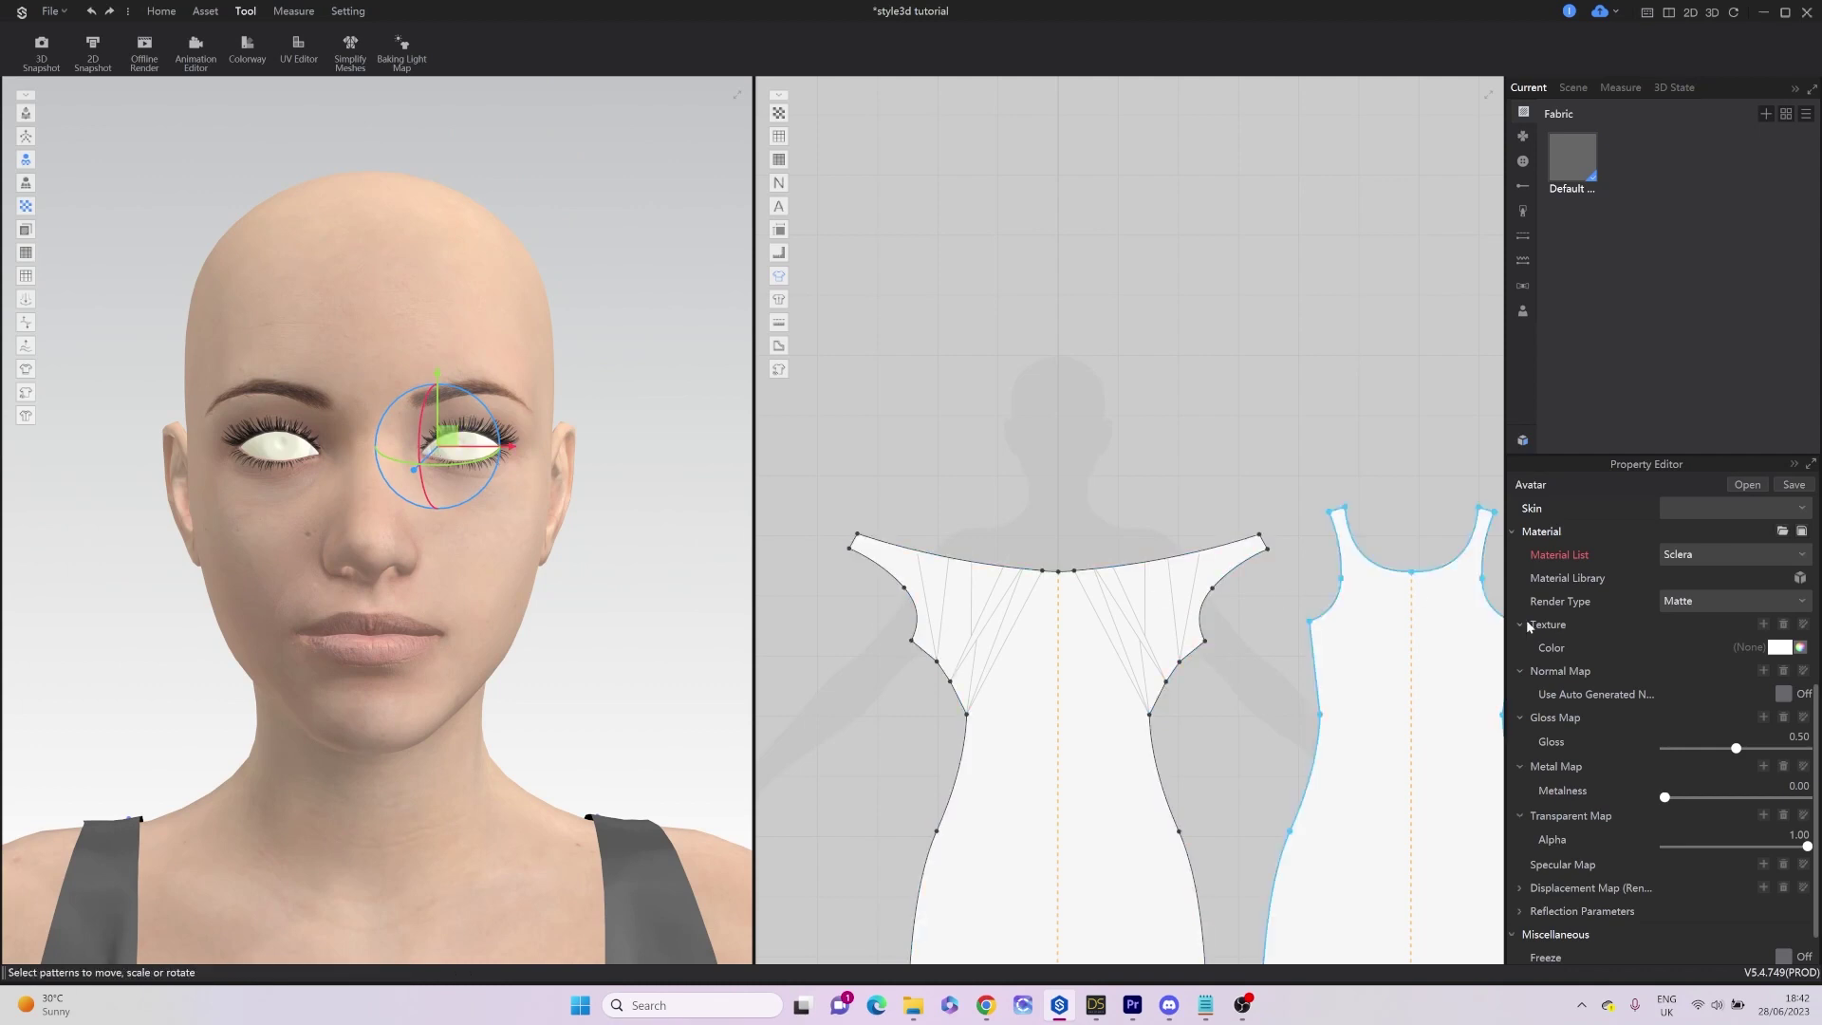
pyautogui.click(1765, 624)
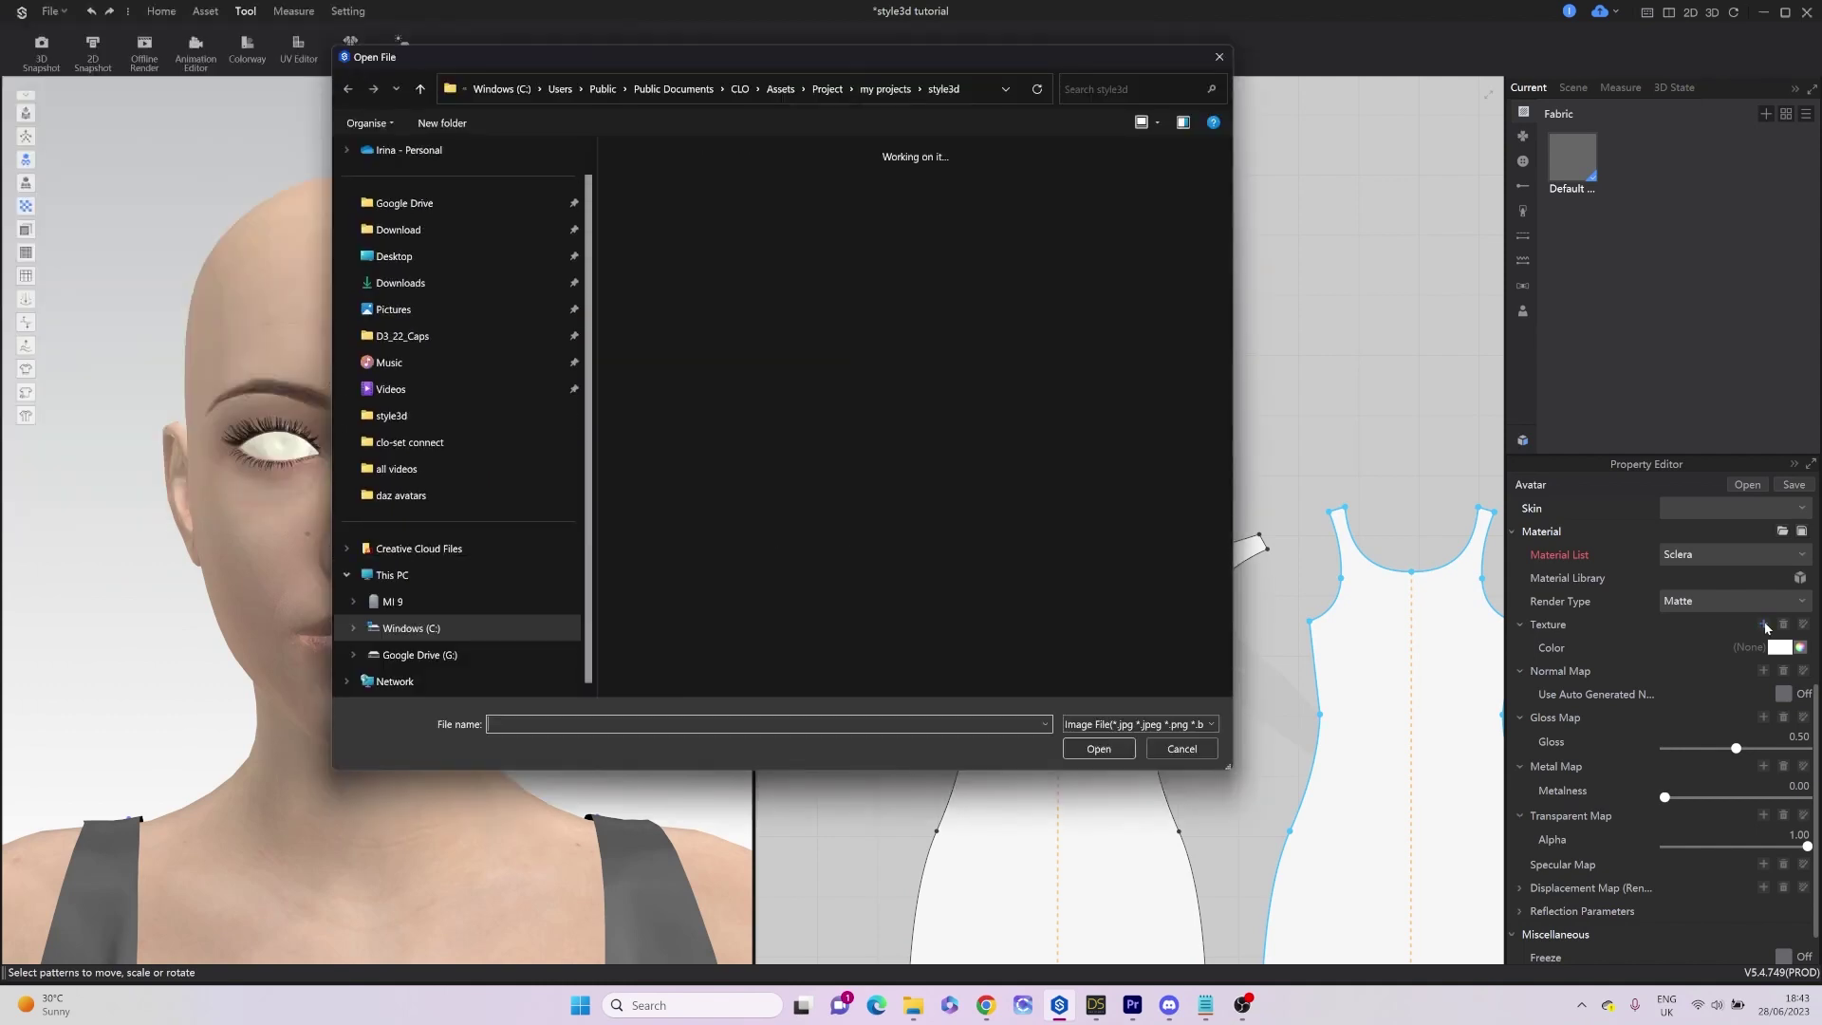
pyautogui.click(742, 195)
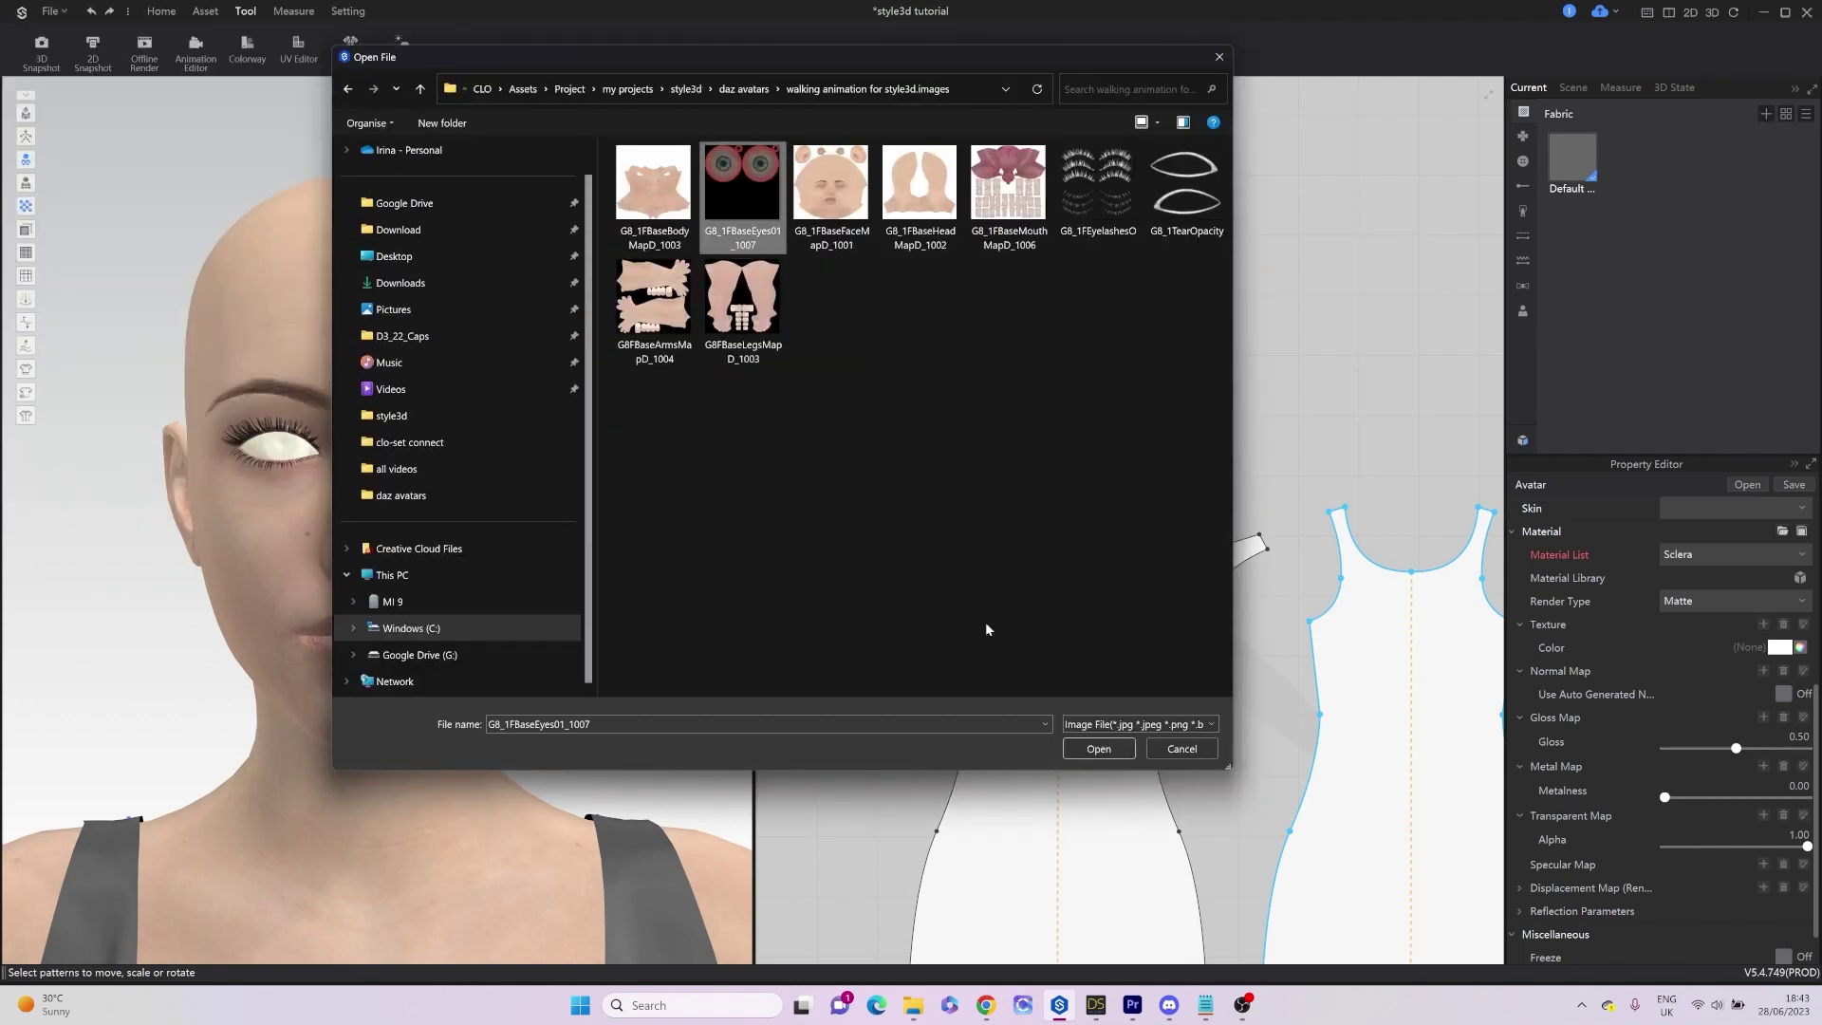
pyautogui.click(1098, 749)
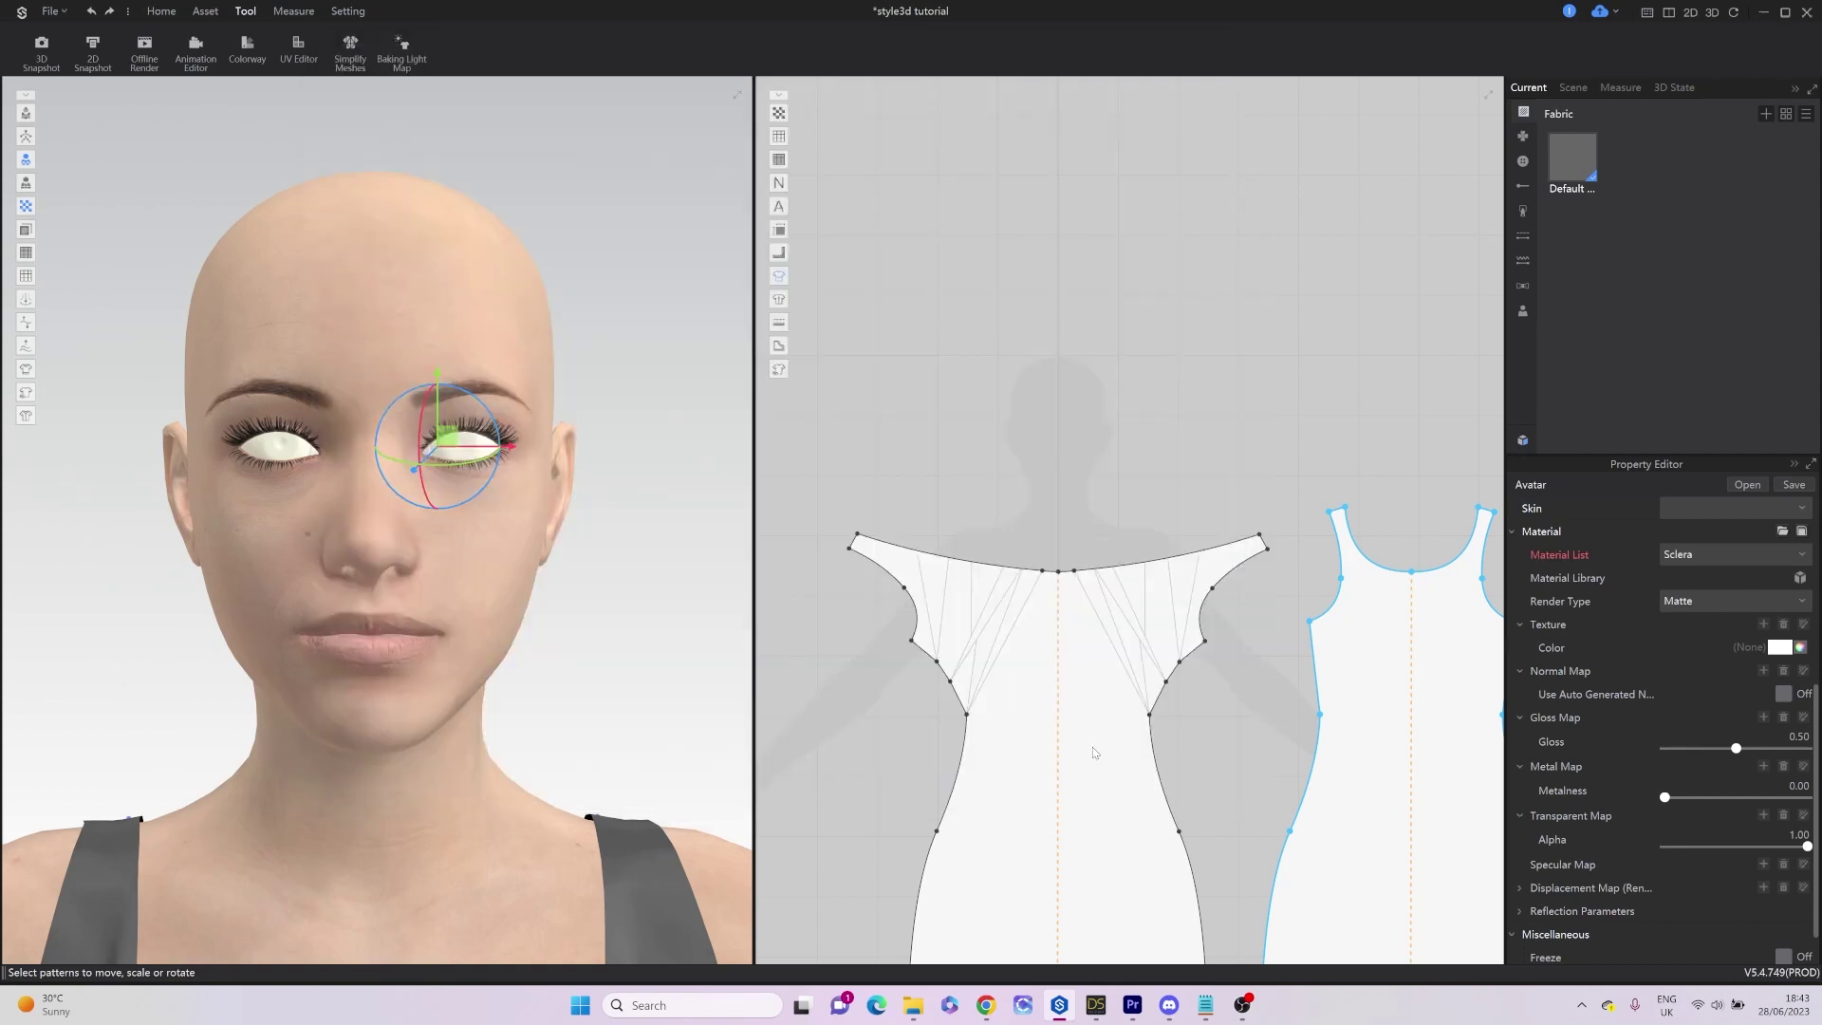
pyautogui.click(1106, 738)
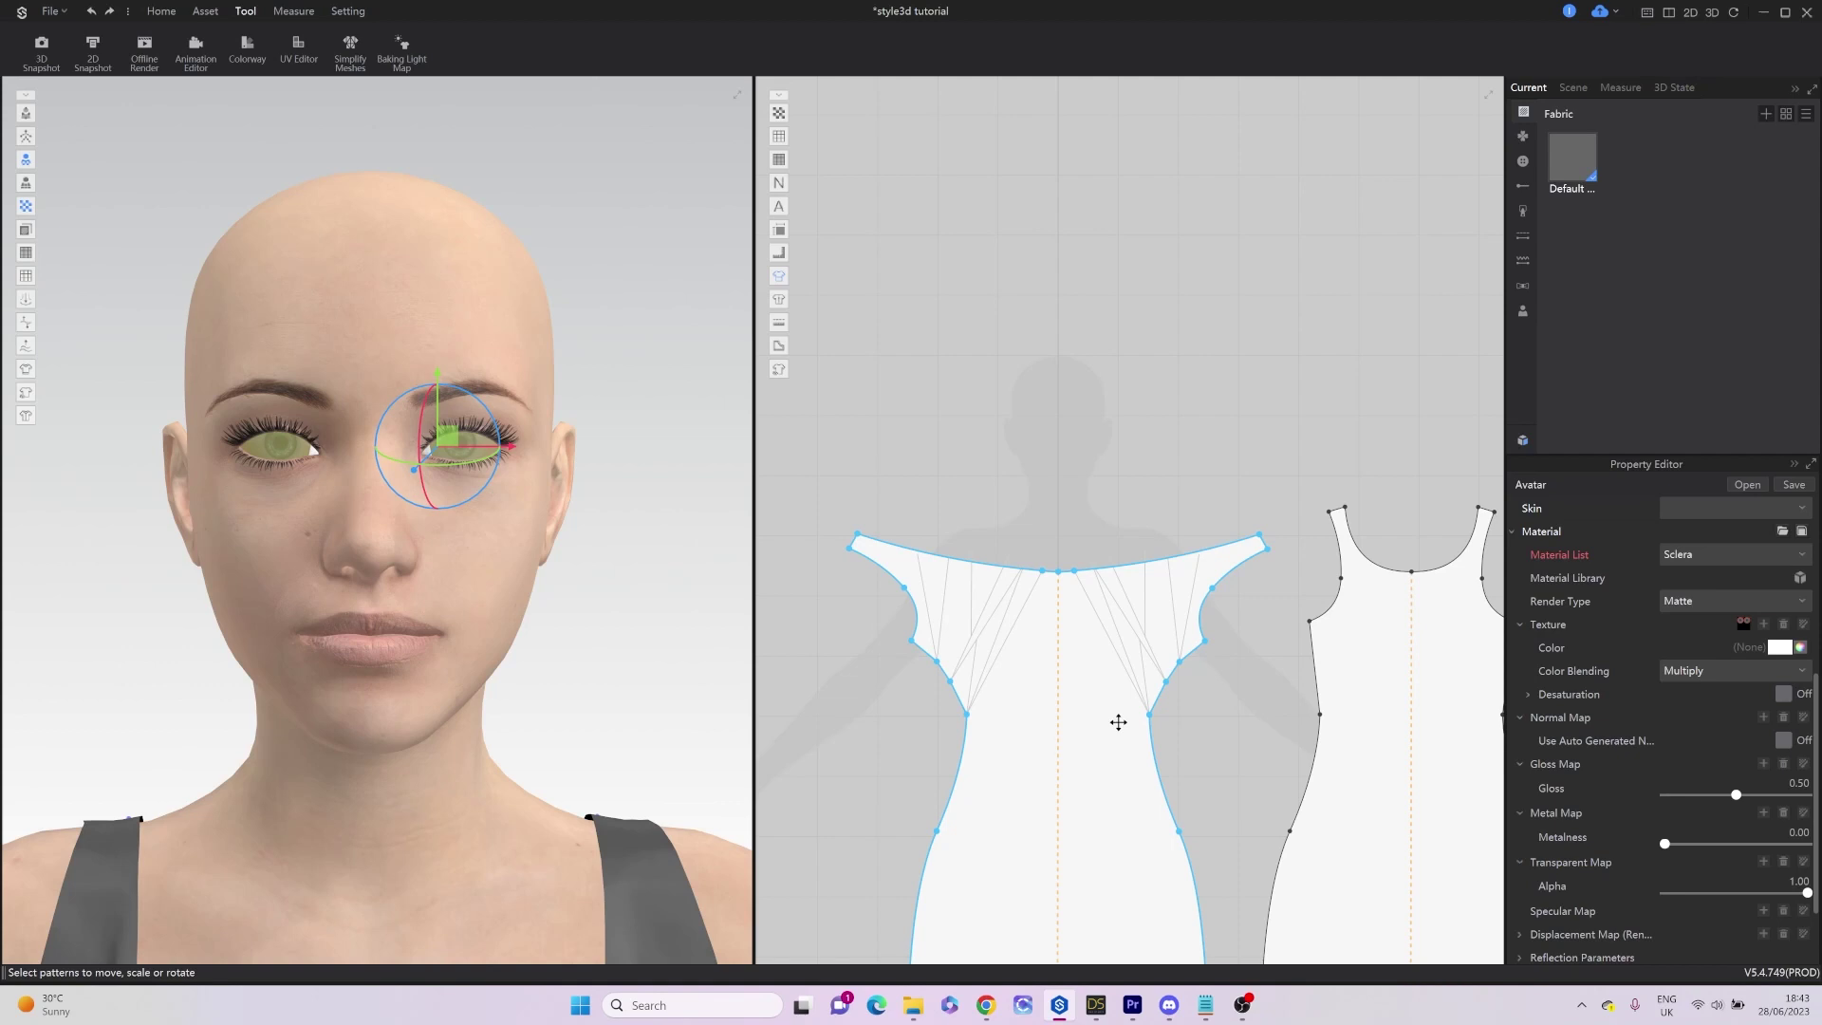
# Set the Sclera material's render type to Silk.
pyautogui.press('Escape')
pyautogui.click(1799, 604)
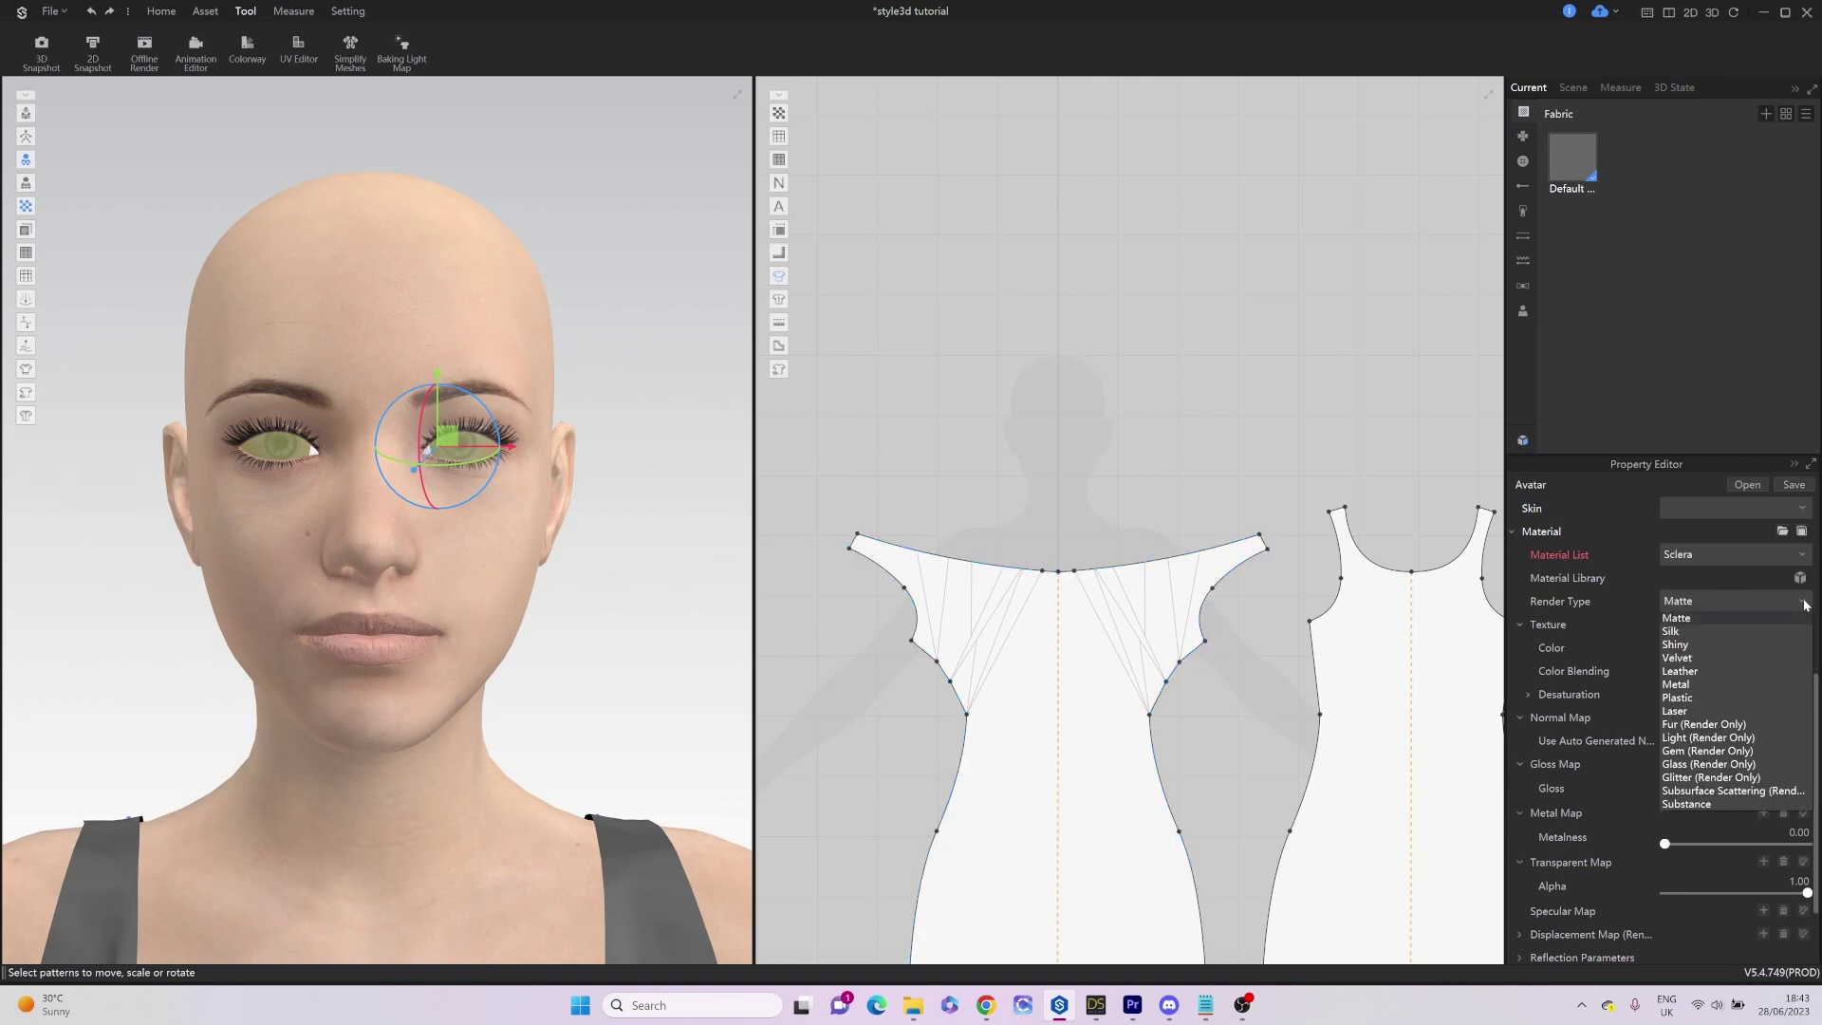
pyautogui.click(1676, 632)
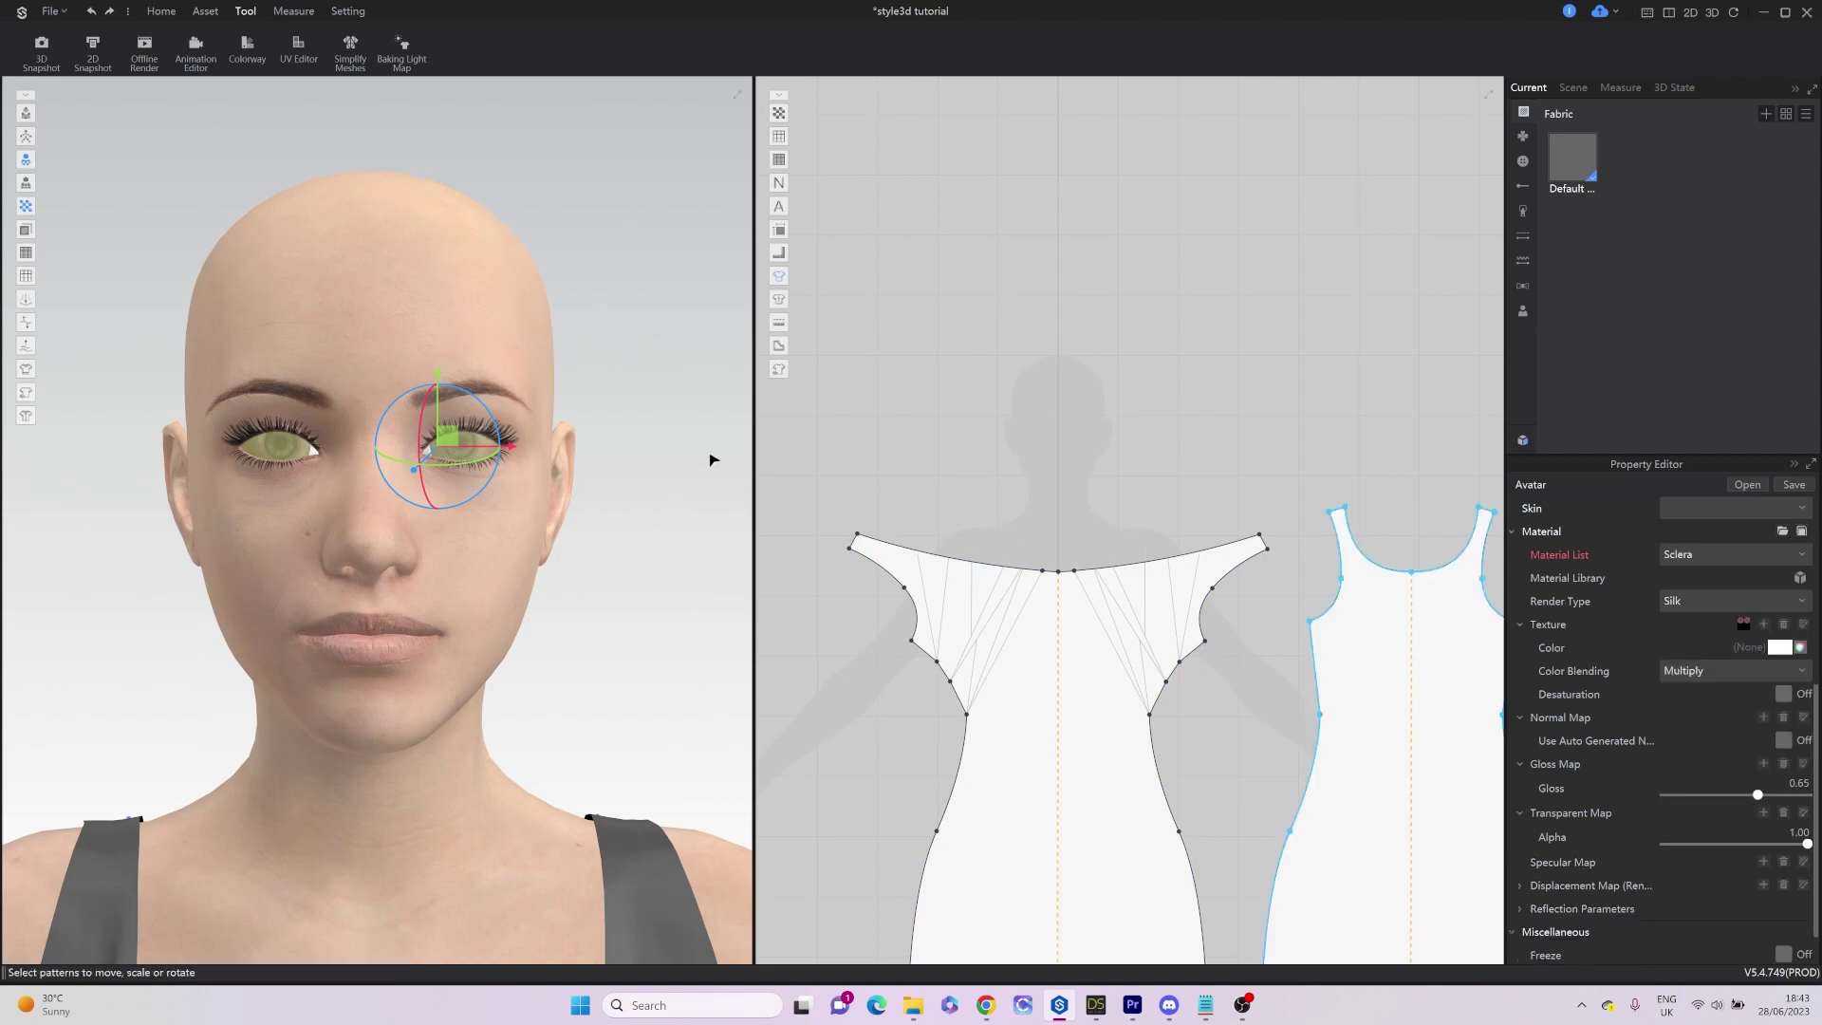
# Load G8_1FBaseFaceMapD_1001 as the texture of the avatar's EyeSocket material and set its render type to Silk.
pyautogui.click(501, 365)
pyautogui.scroll(3, 500, 366)
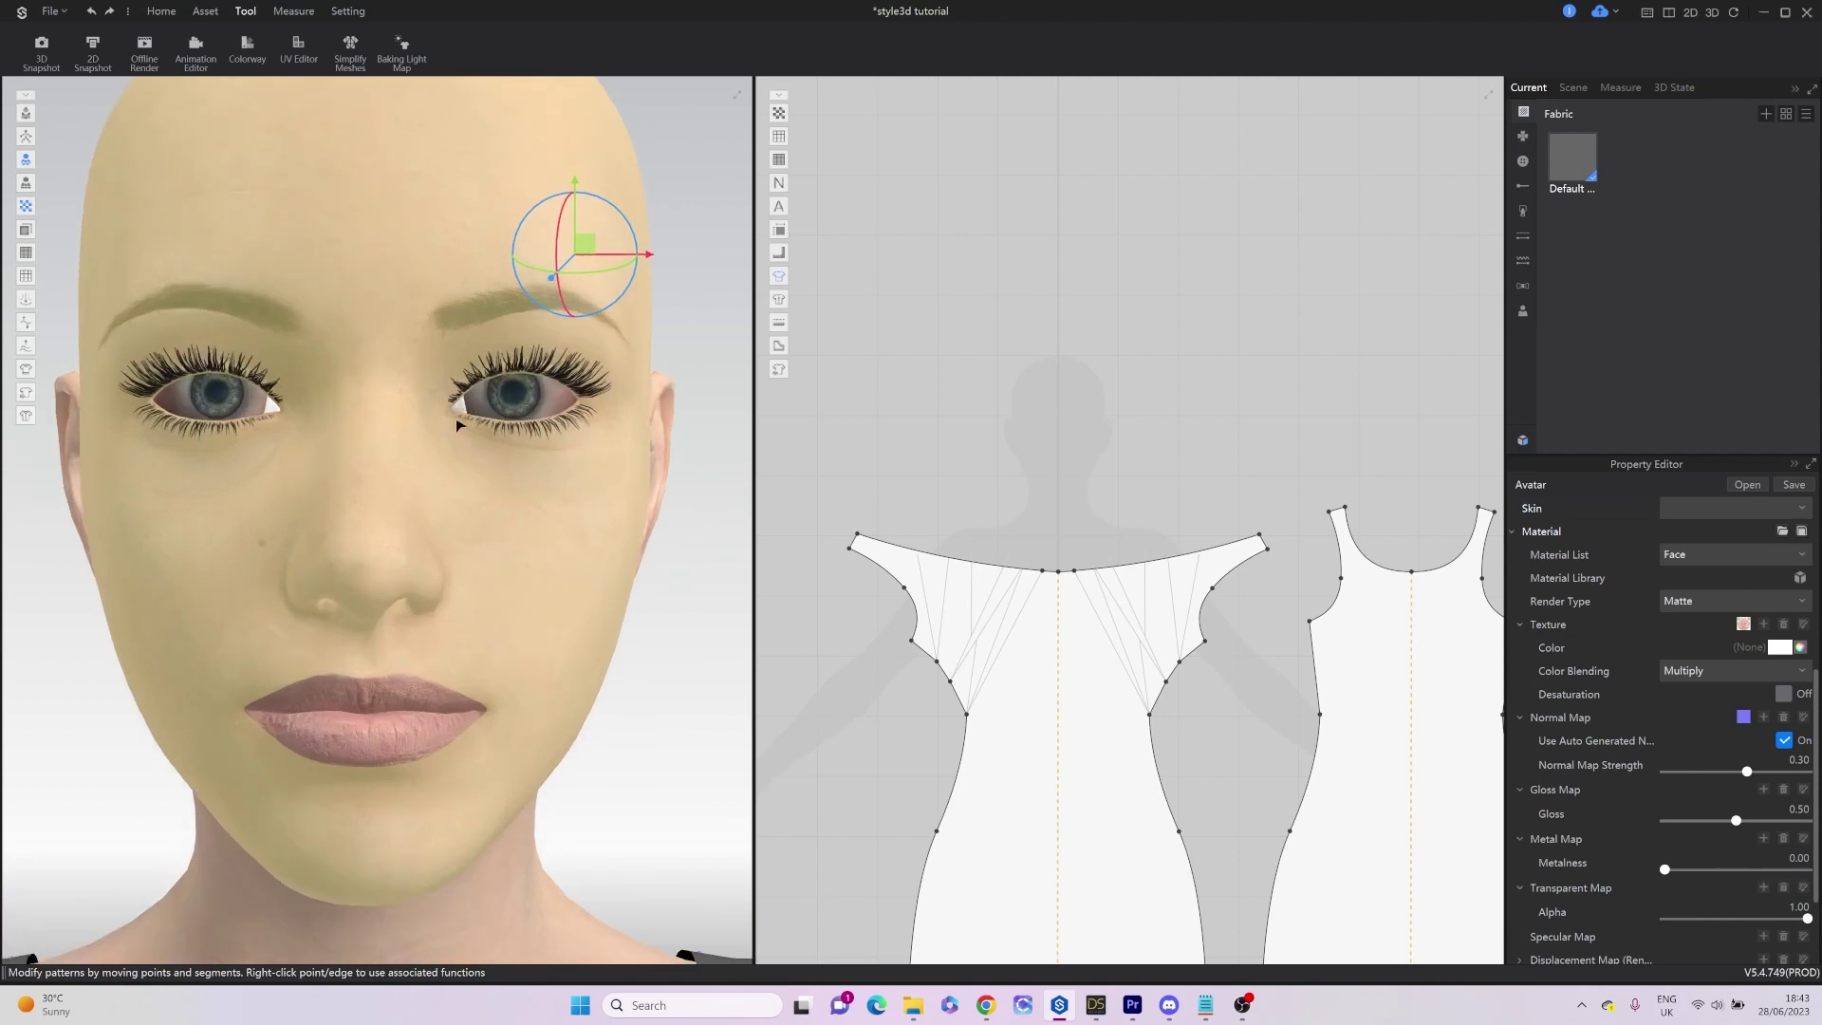
pyautogui.click(460, 413)
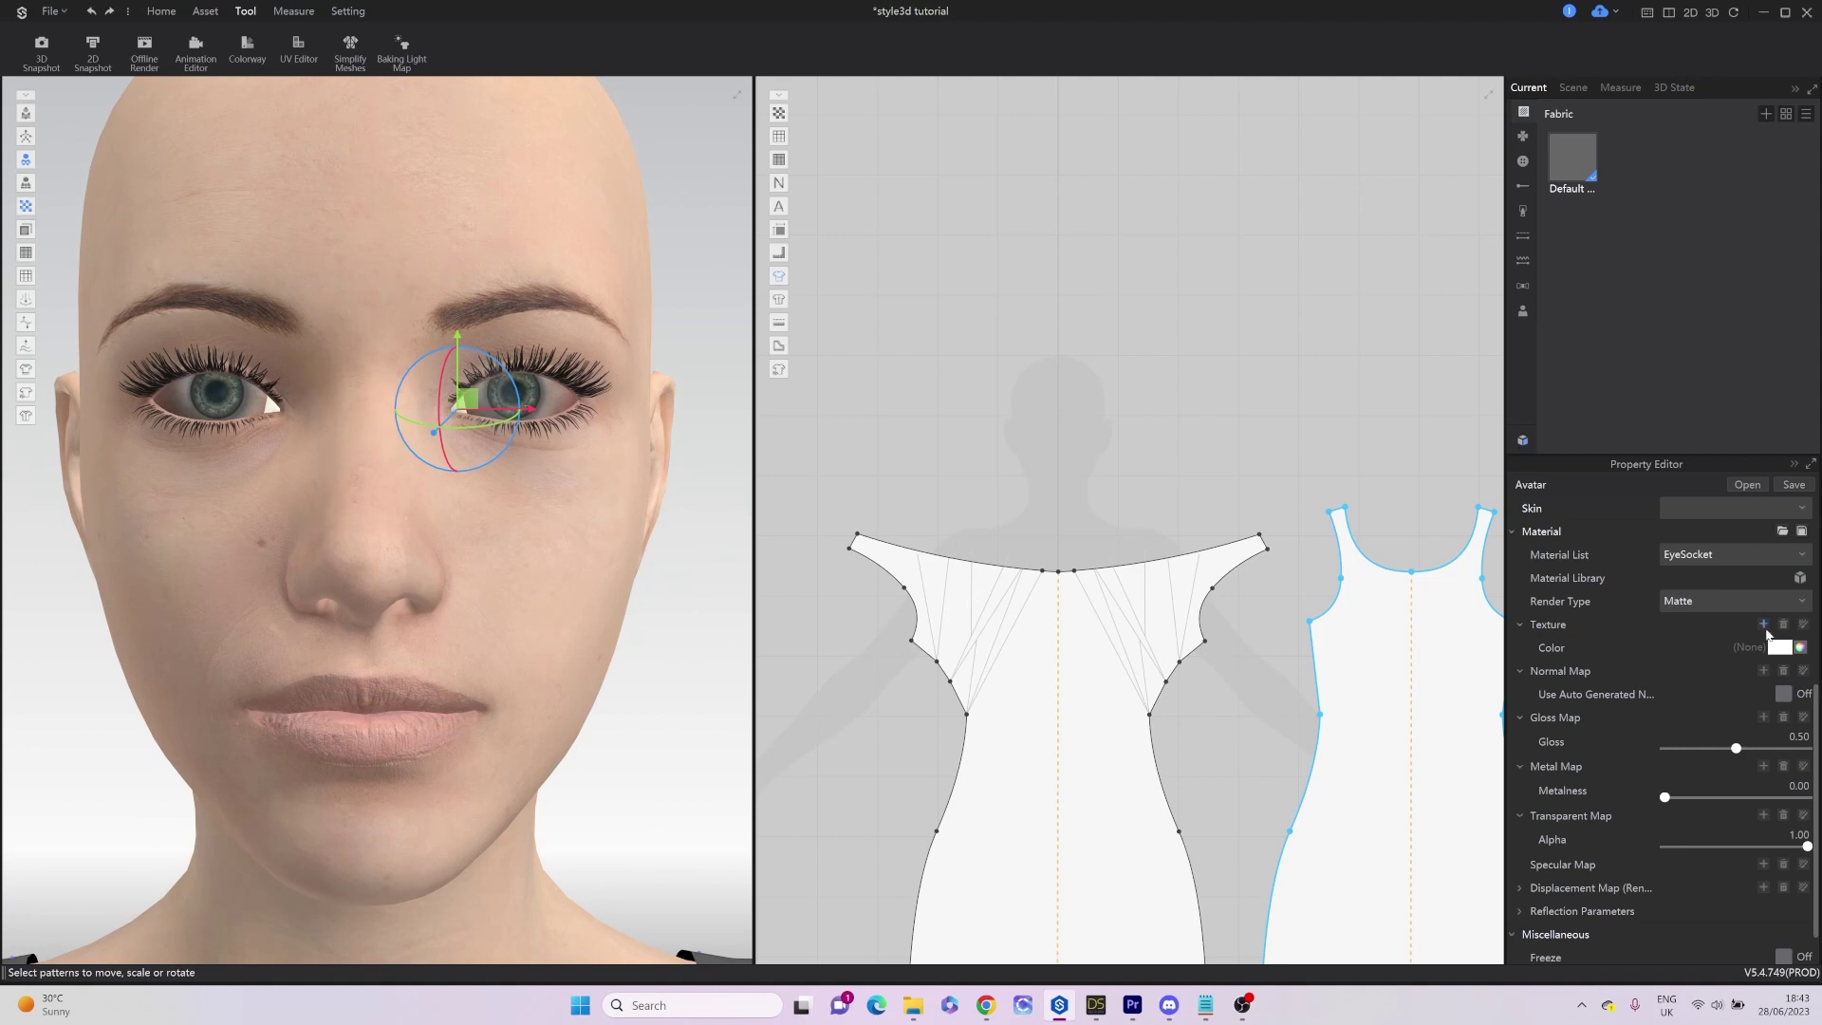
pyautogui.click(1763, 625)
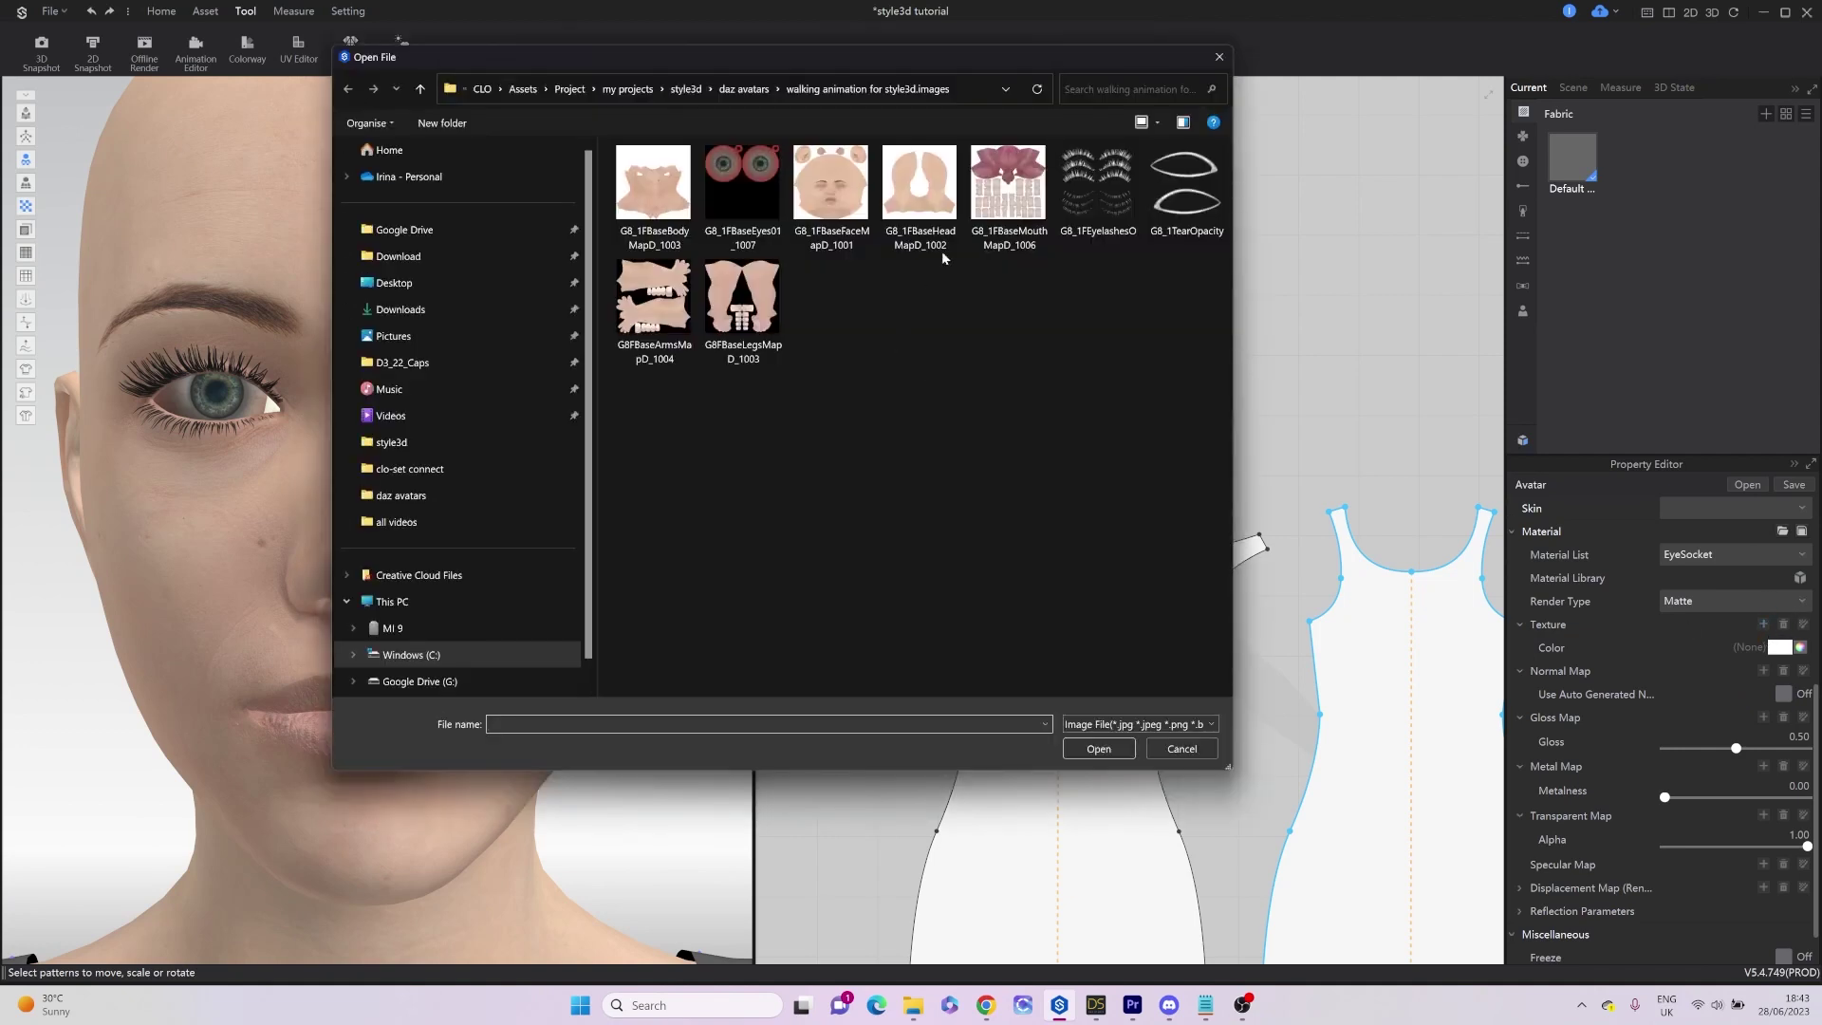
pyautogui.click(831, 194)
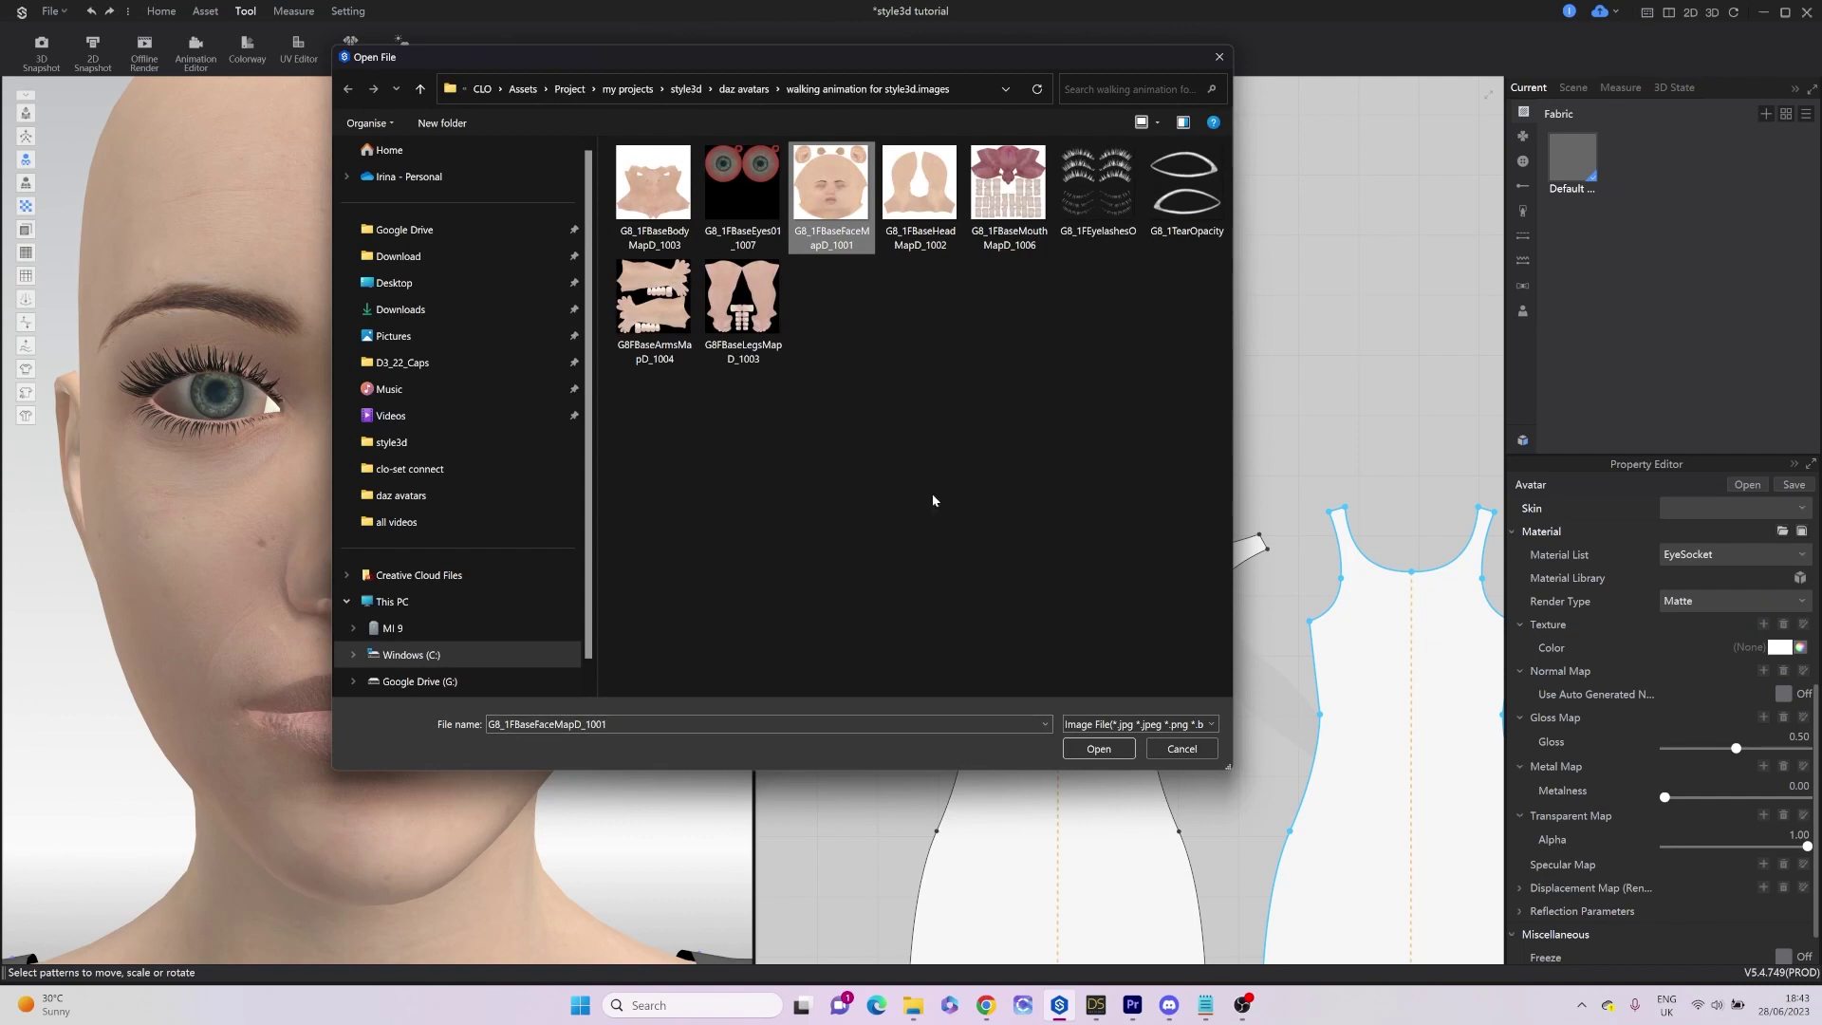
pyautogui.click(1099, 749)
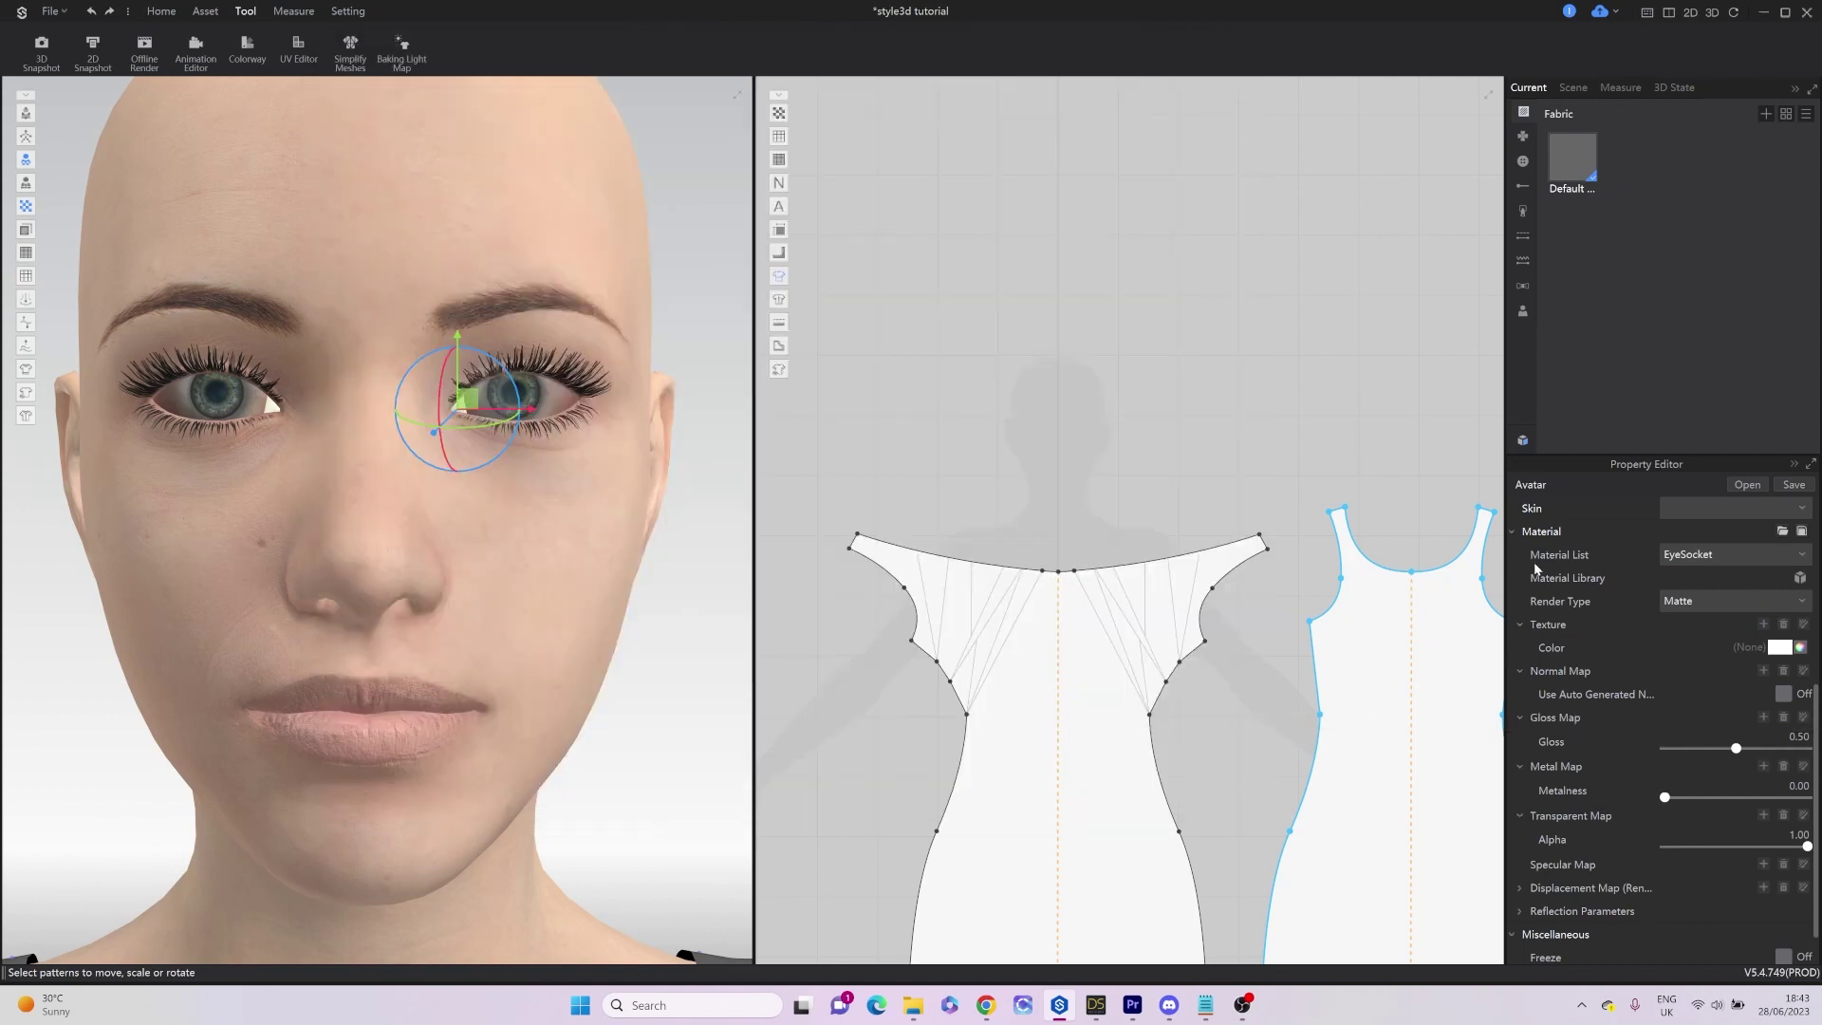
pyautogui.click(870, 439)
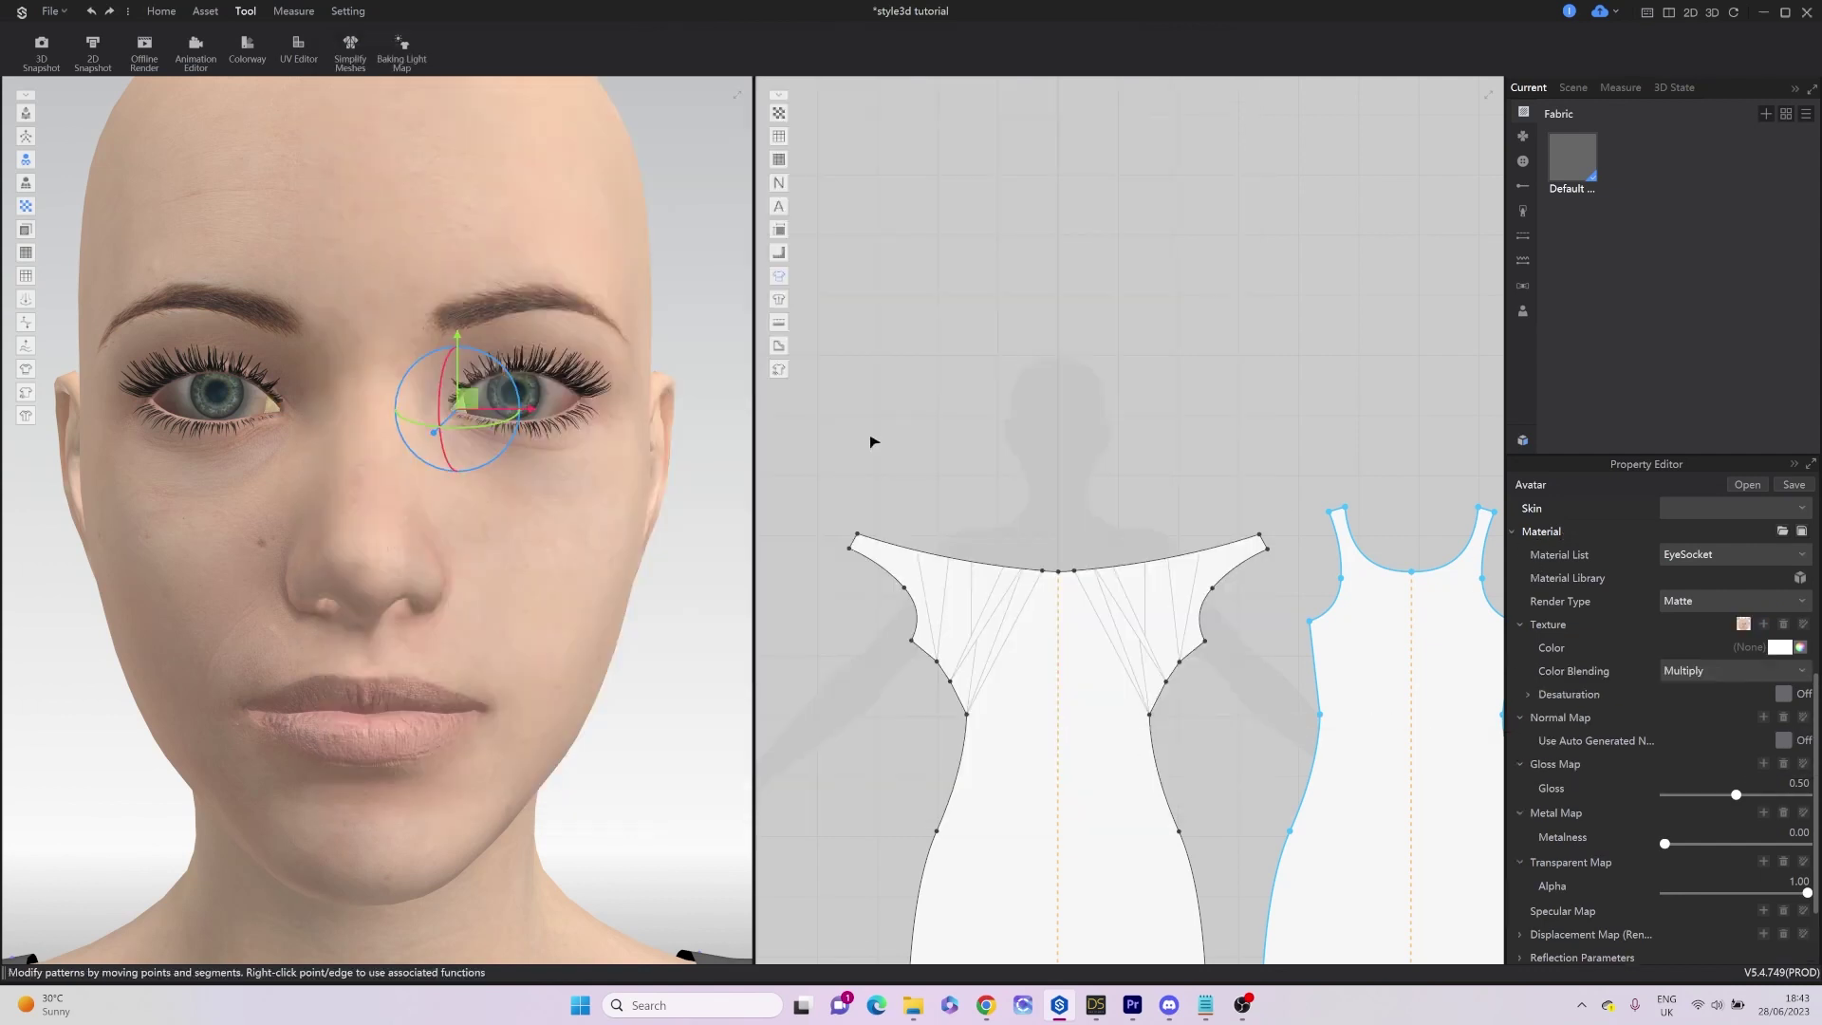
pyautogui.click(1722, 600)
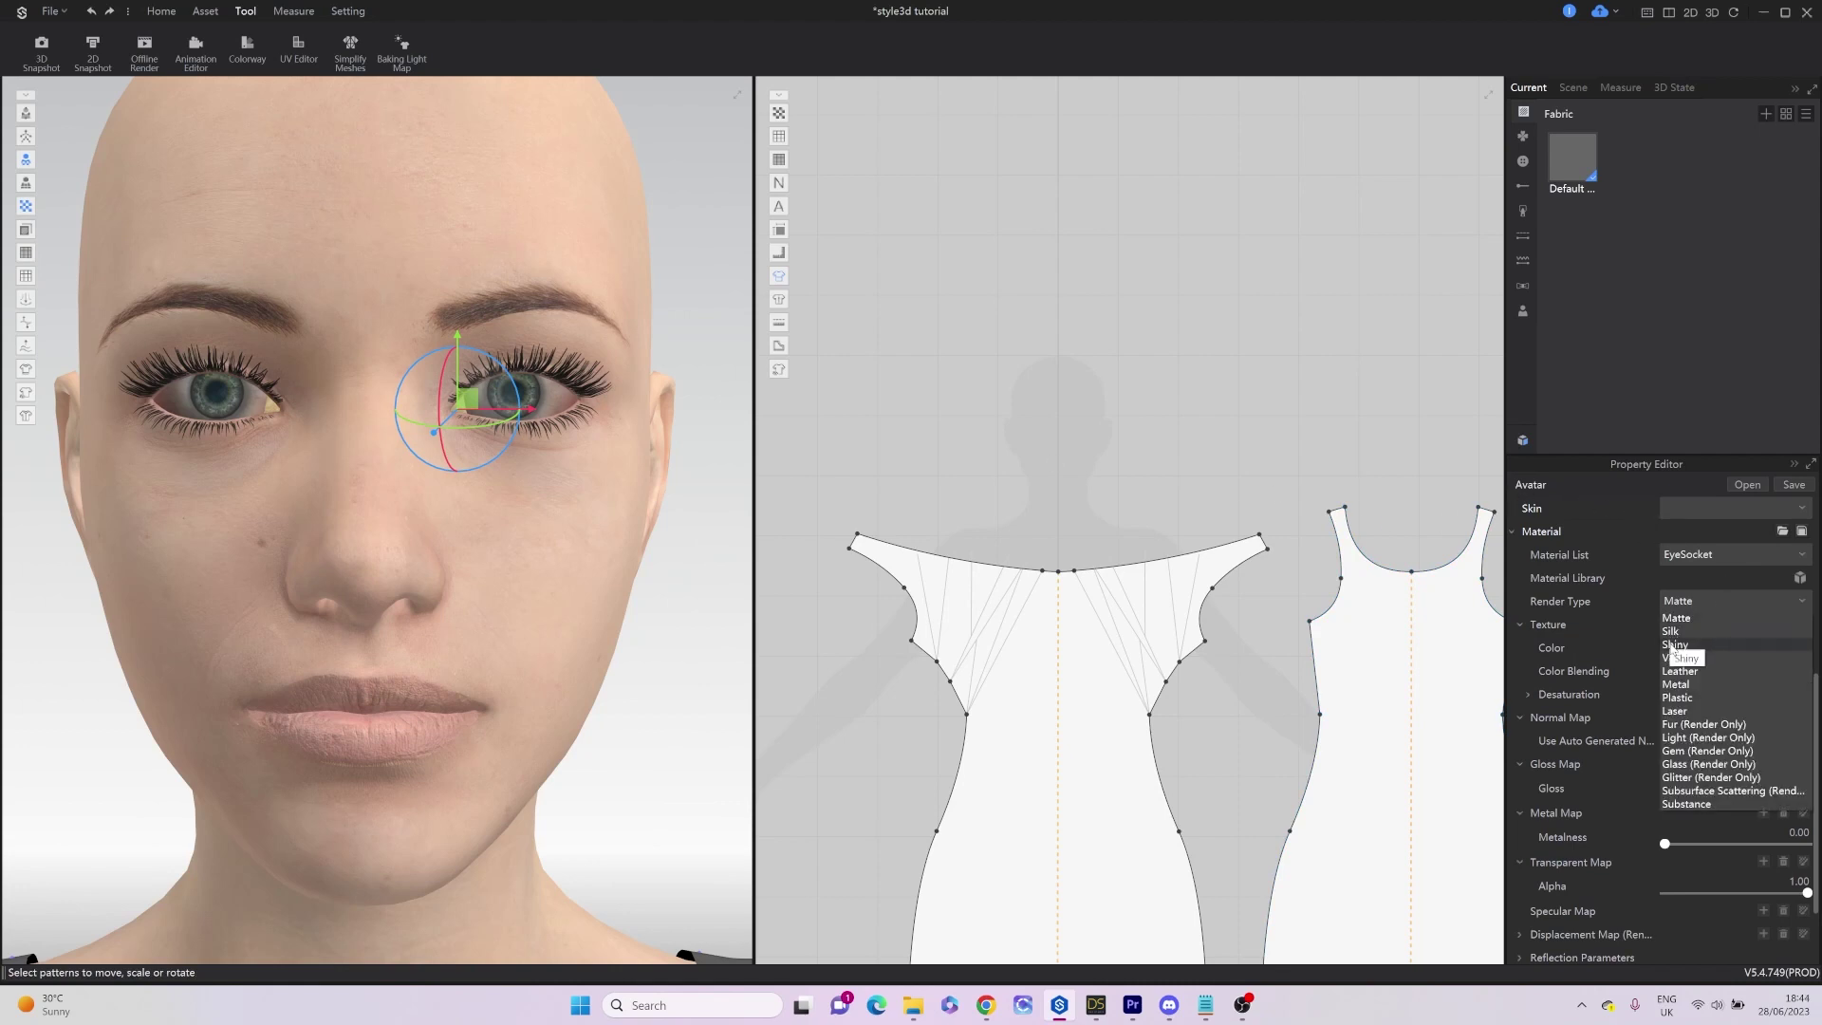
pyautogui.click(1670, 631)
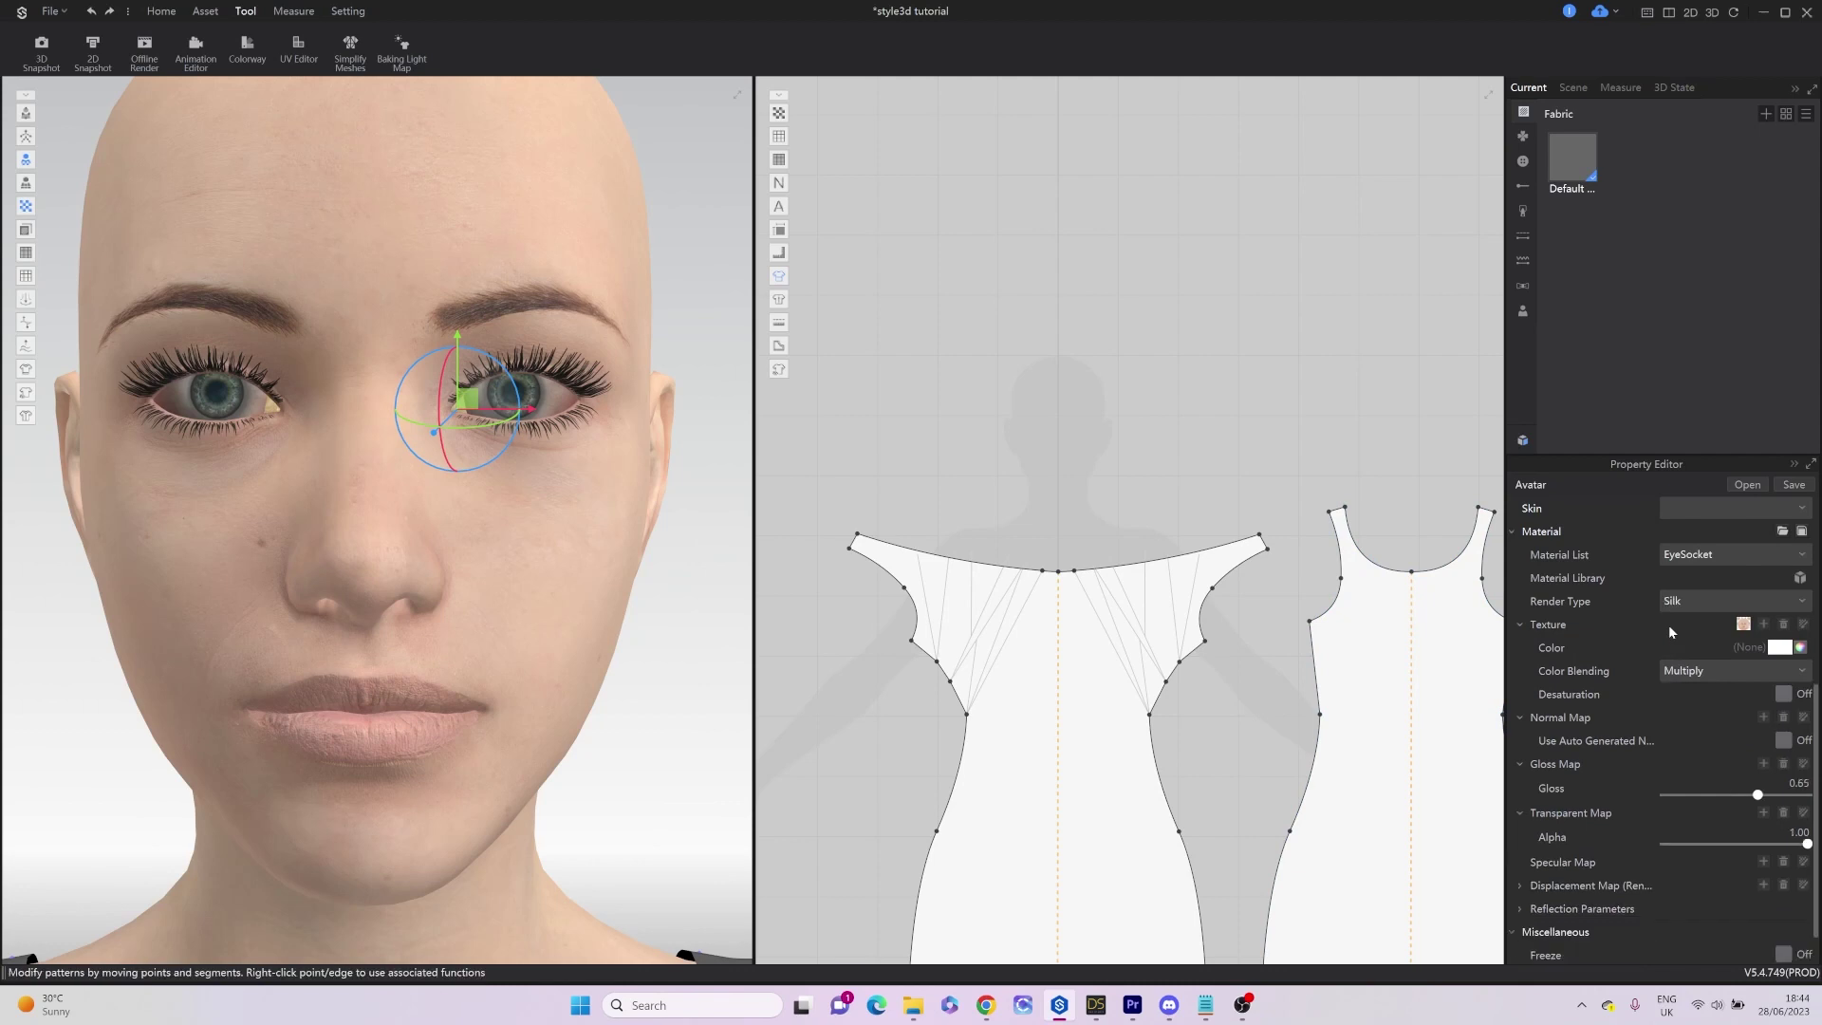
# Set the texture colour of the avatar's Lips material to the palette red F12241.
pyautogui.click(582, 573)
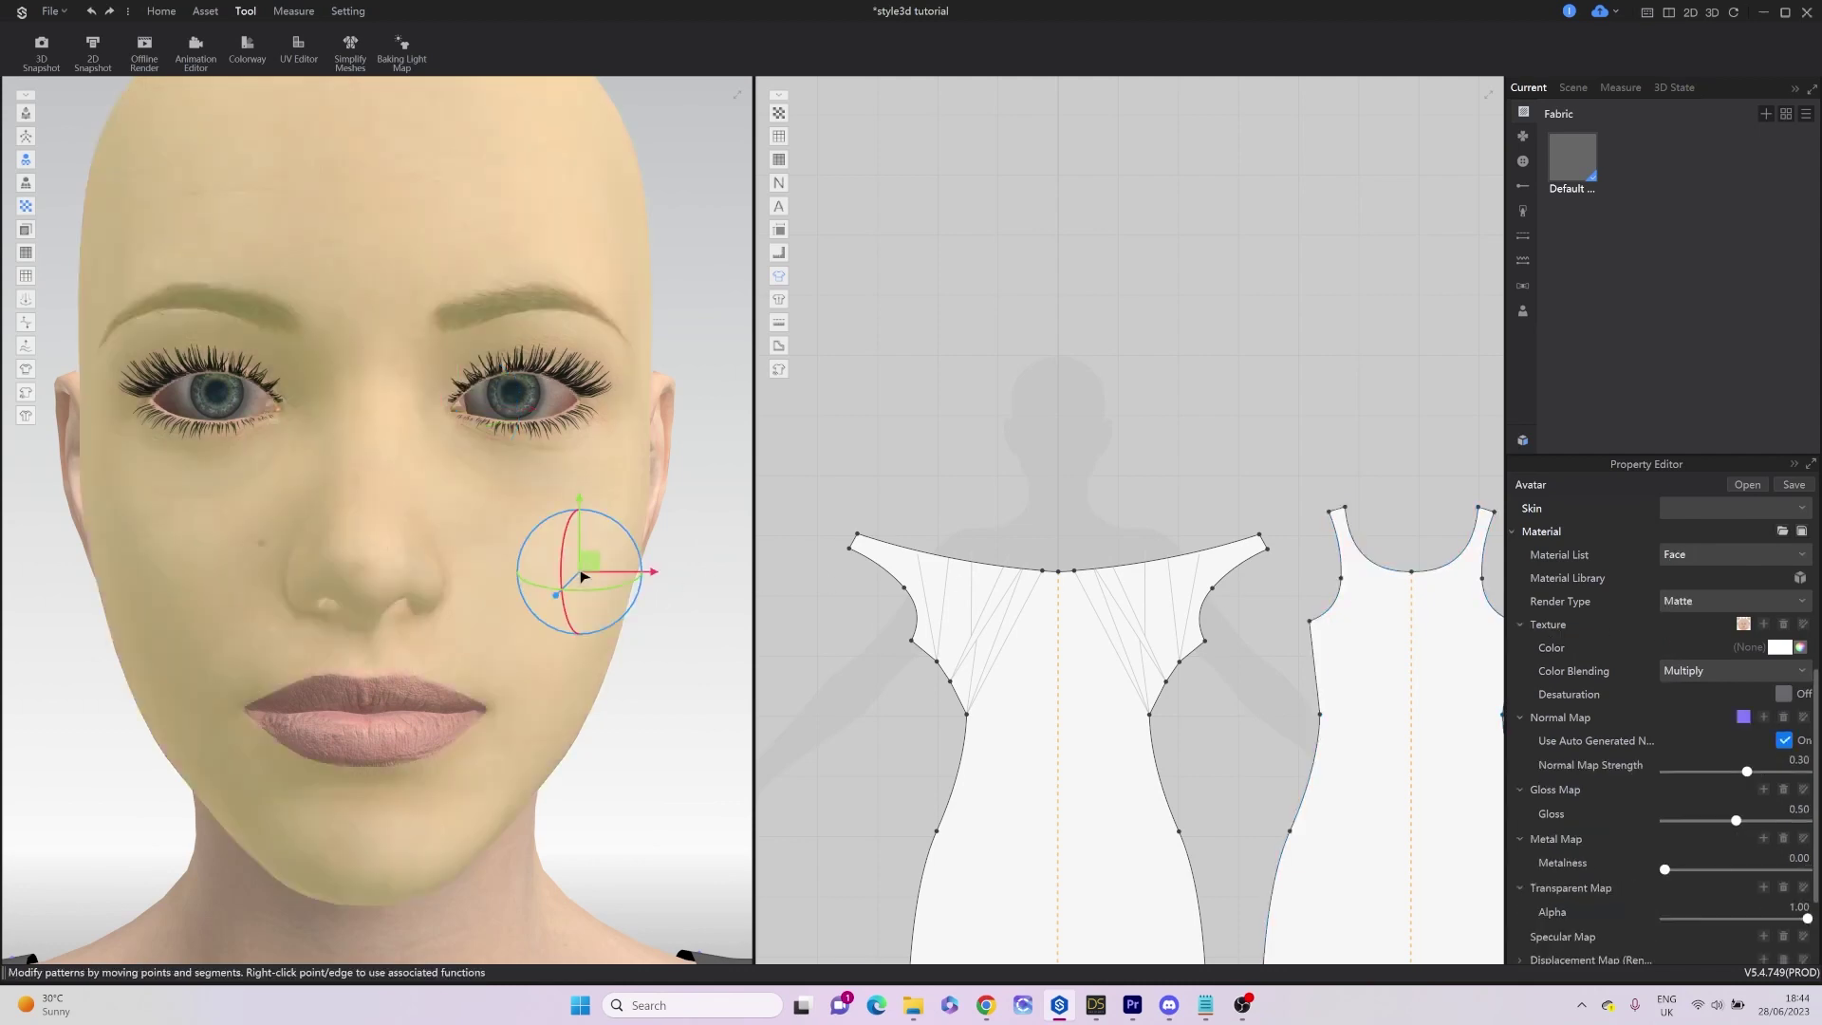
pyautogui.click(368, 742)
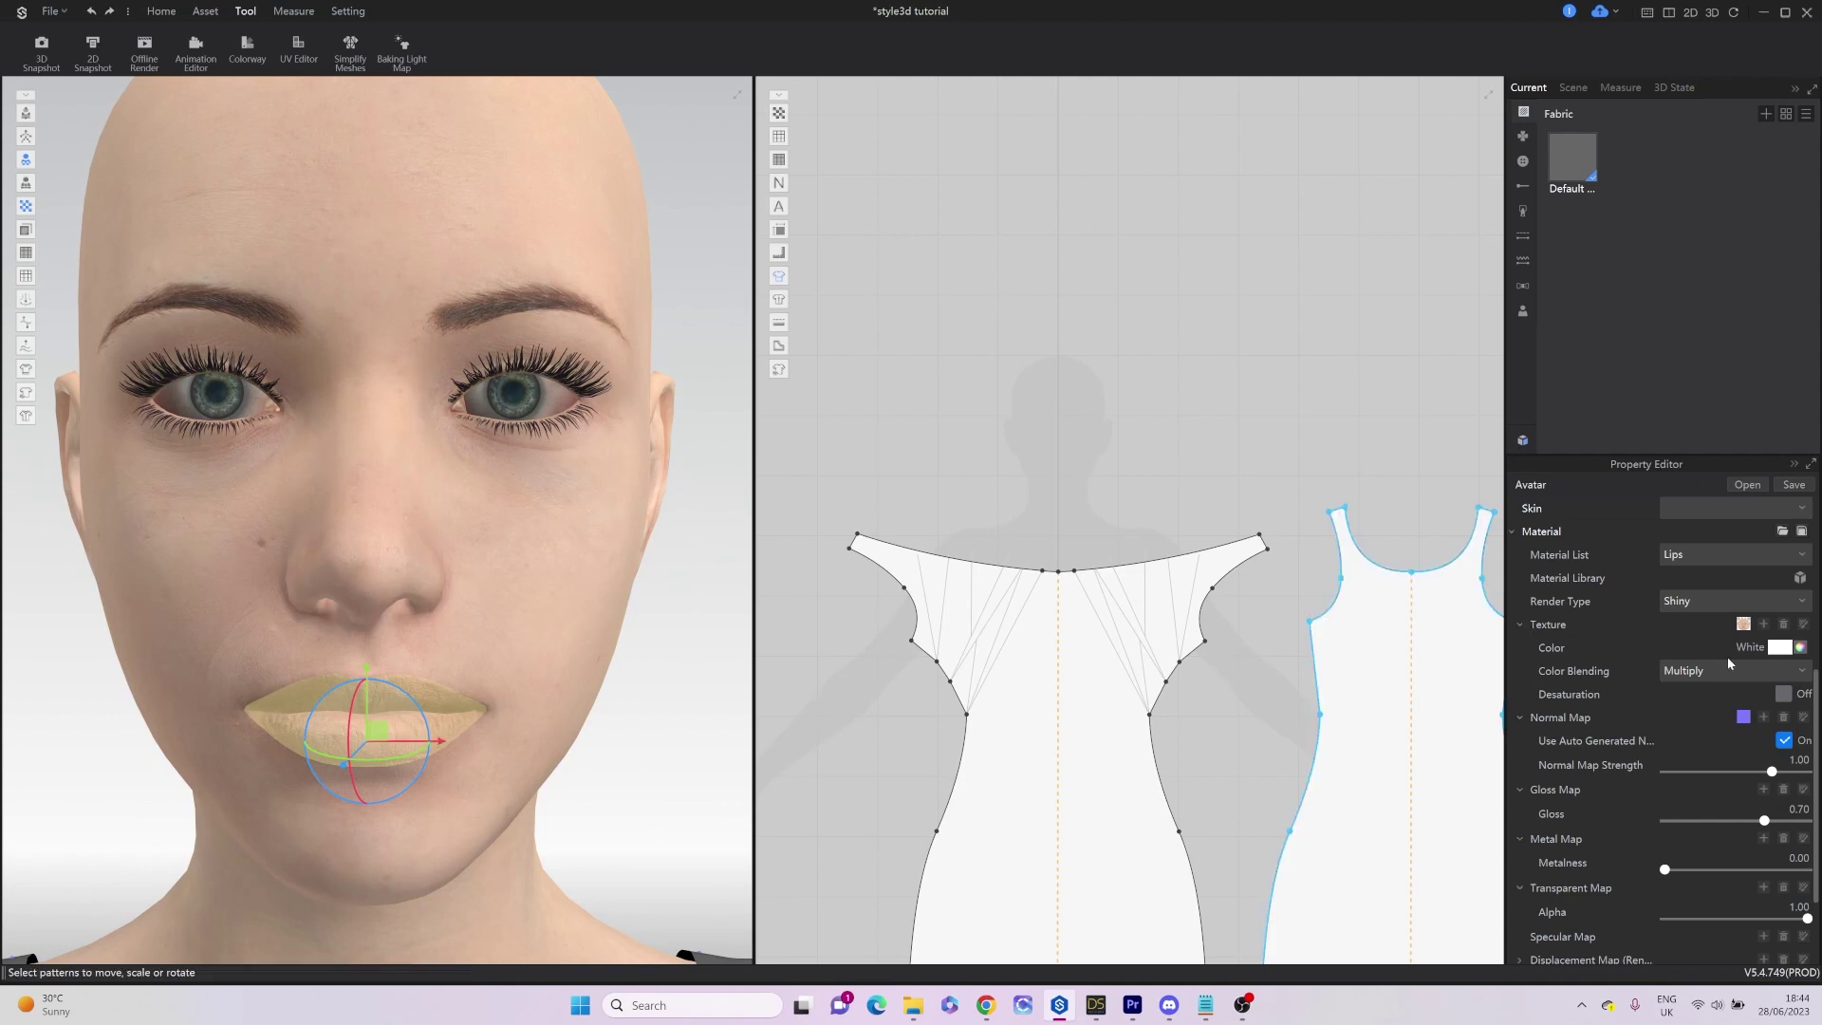
pyautogui.click(1778, 648)
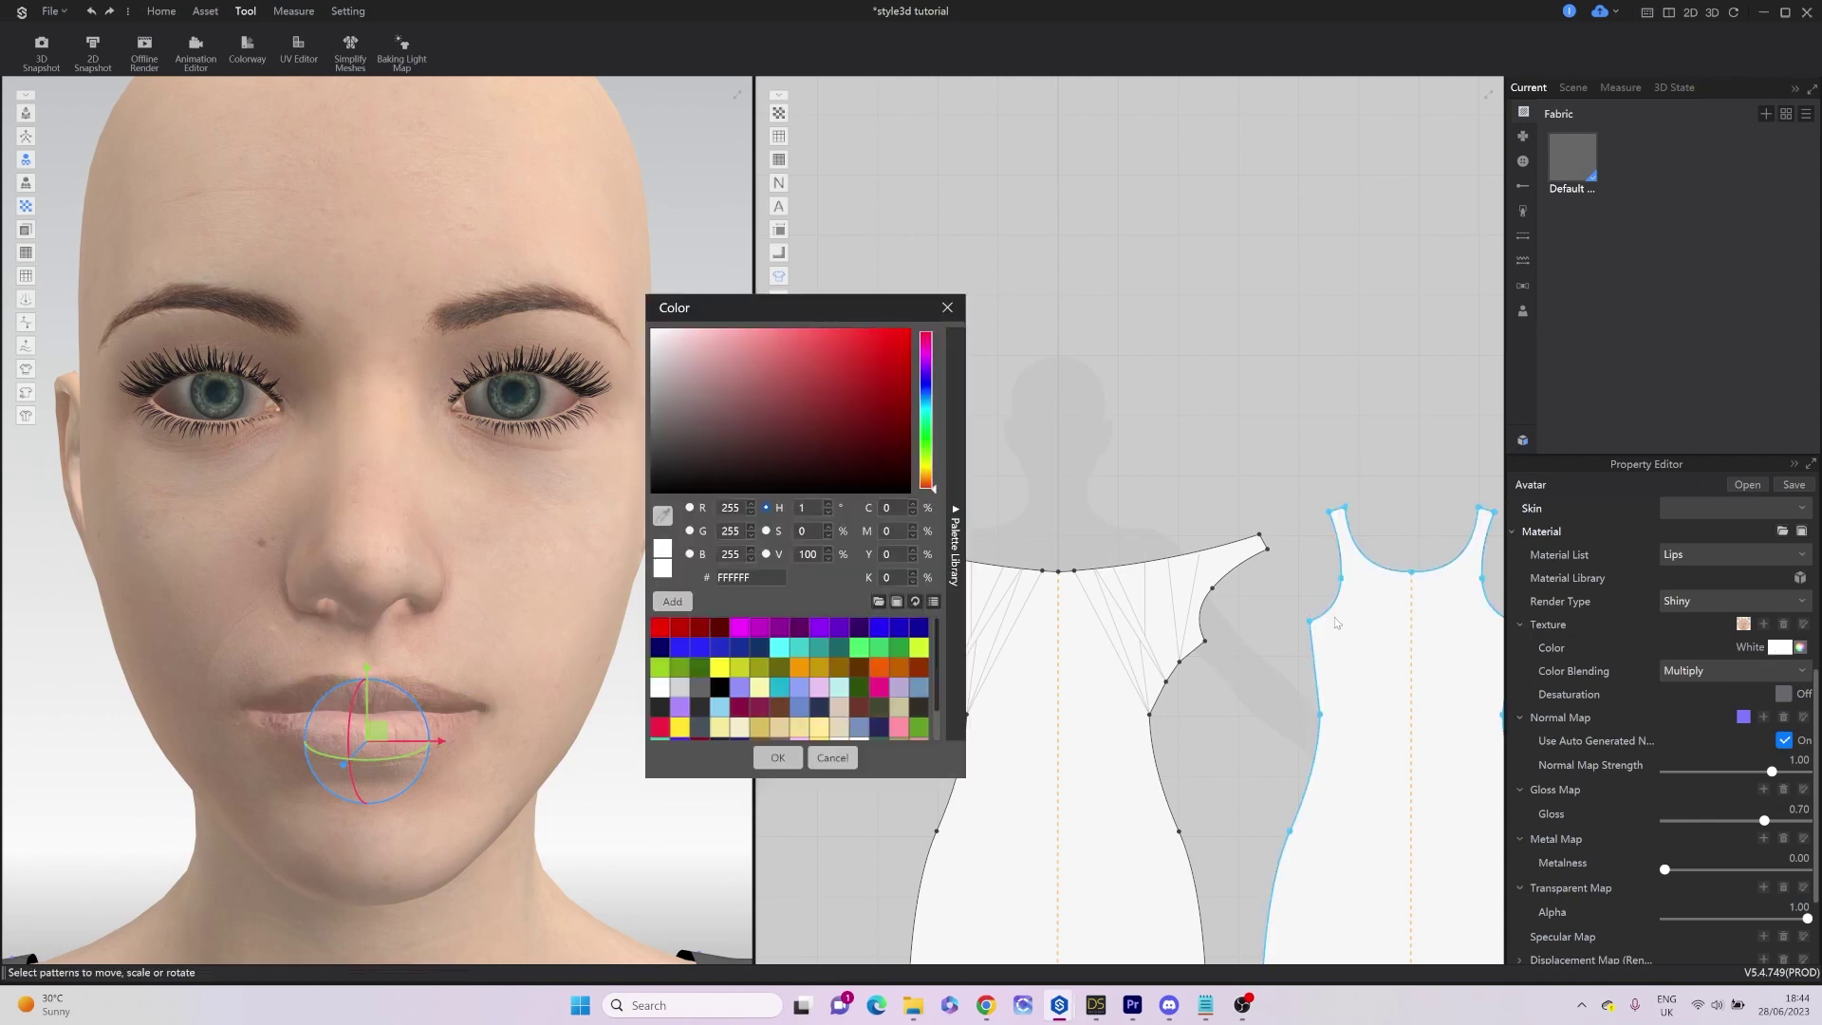
pyautogui.click(660, 727)
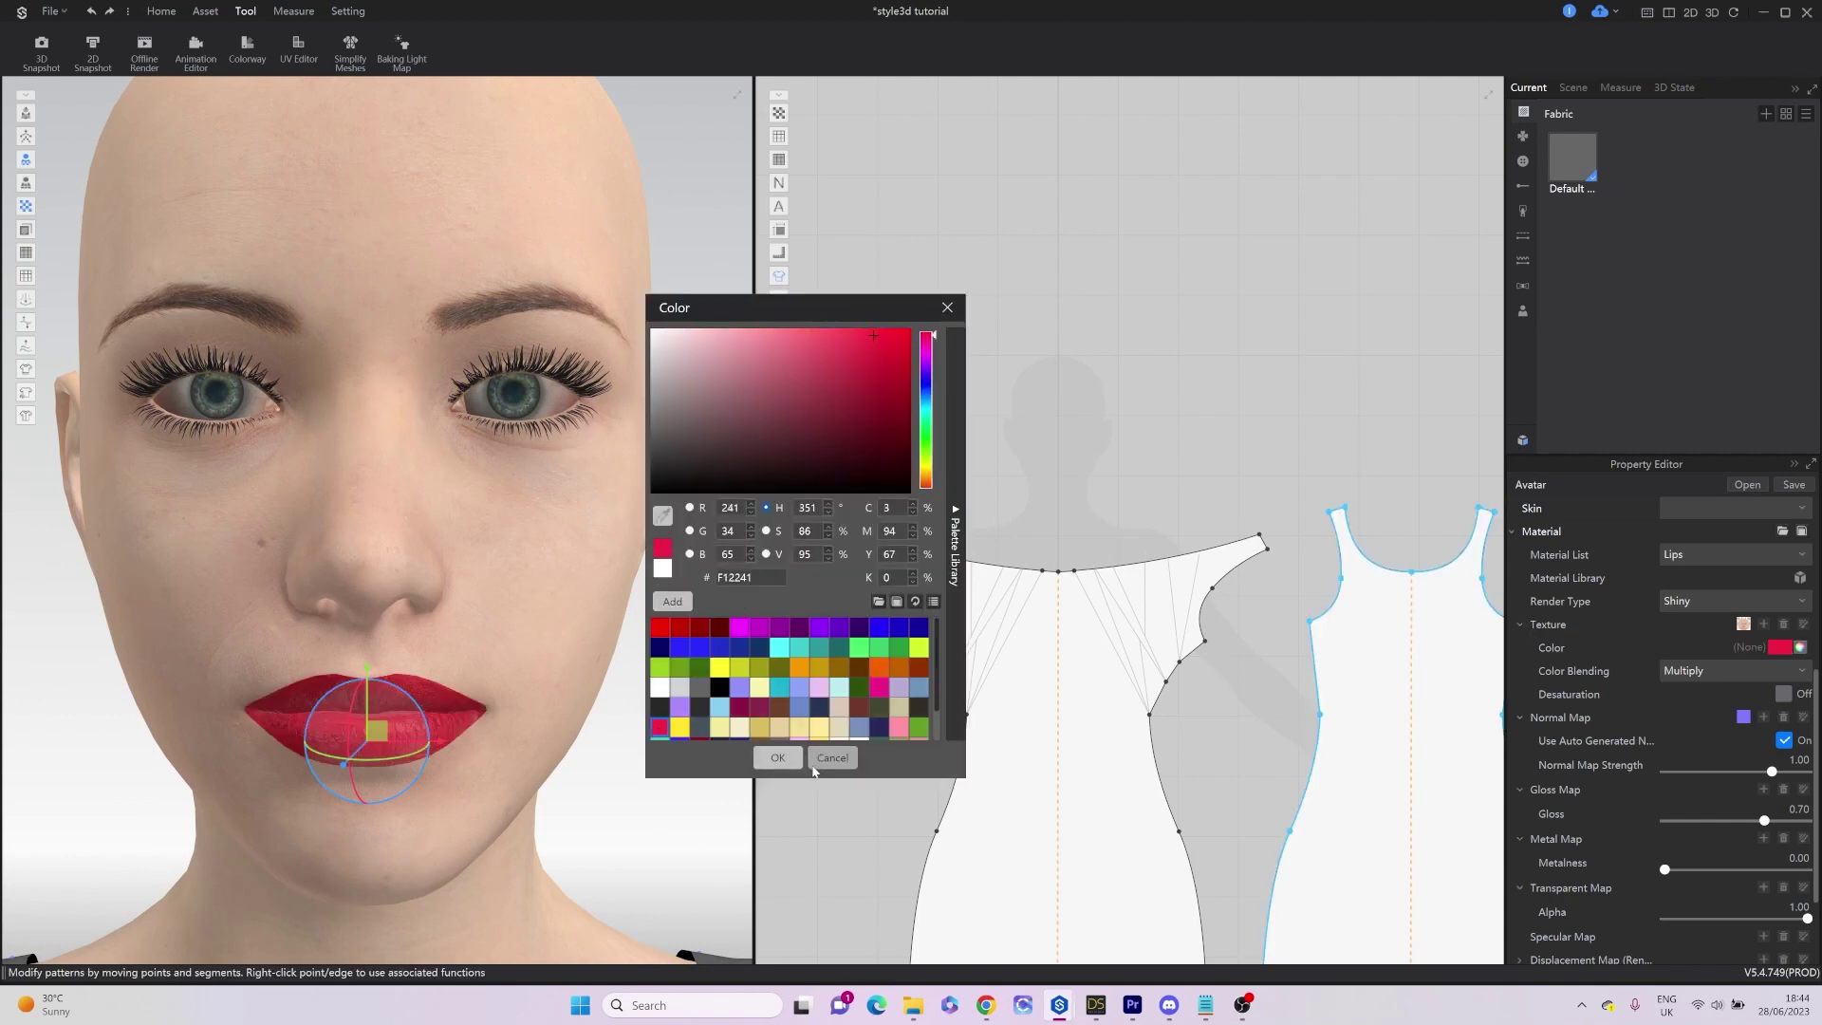
pyautogui.click(777, 757)
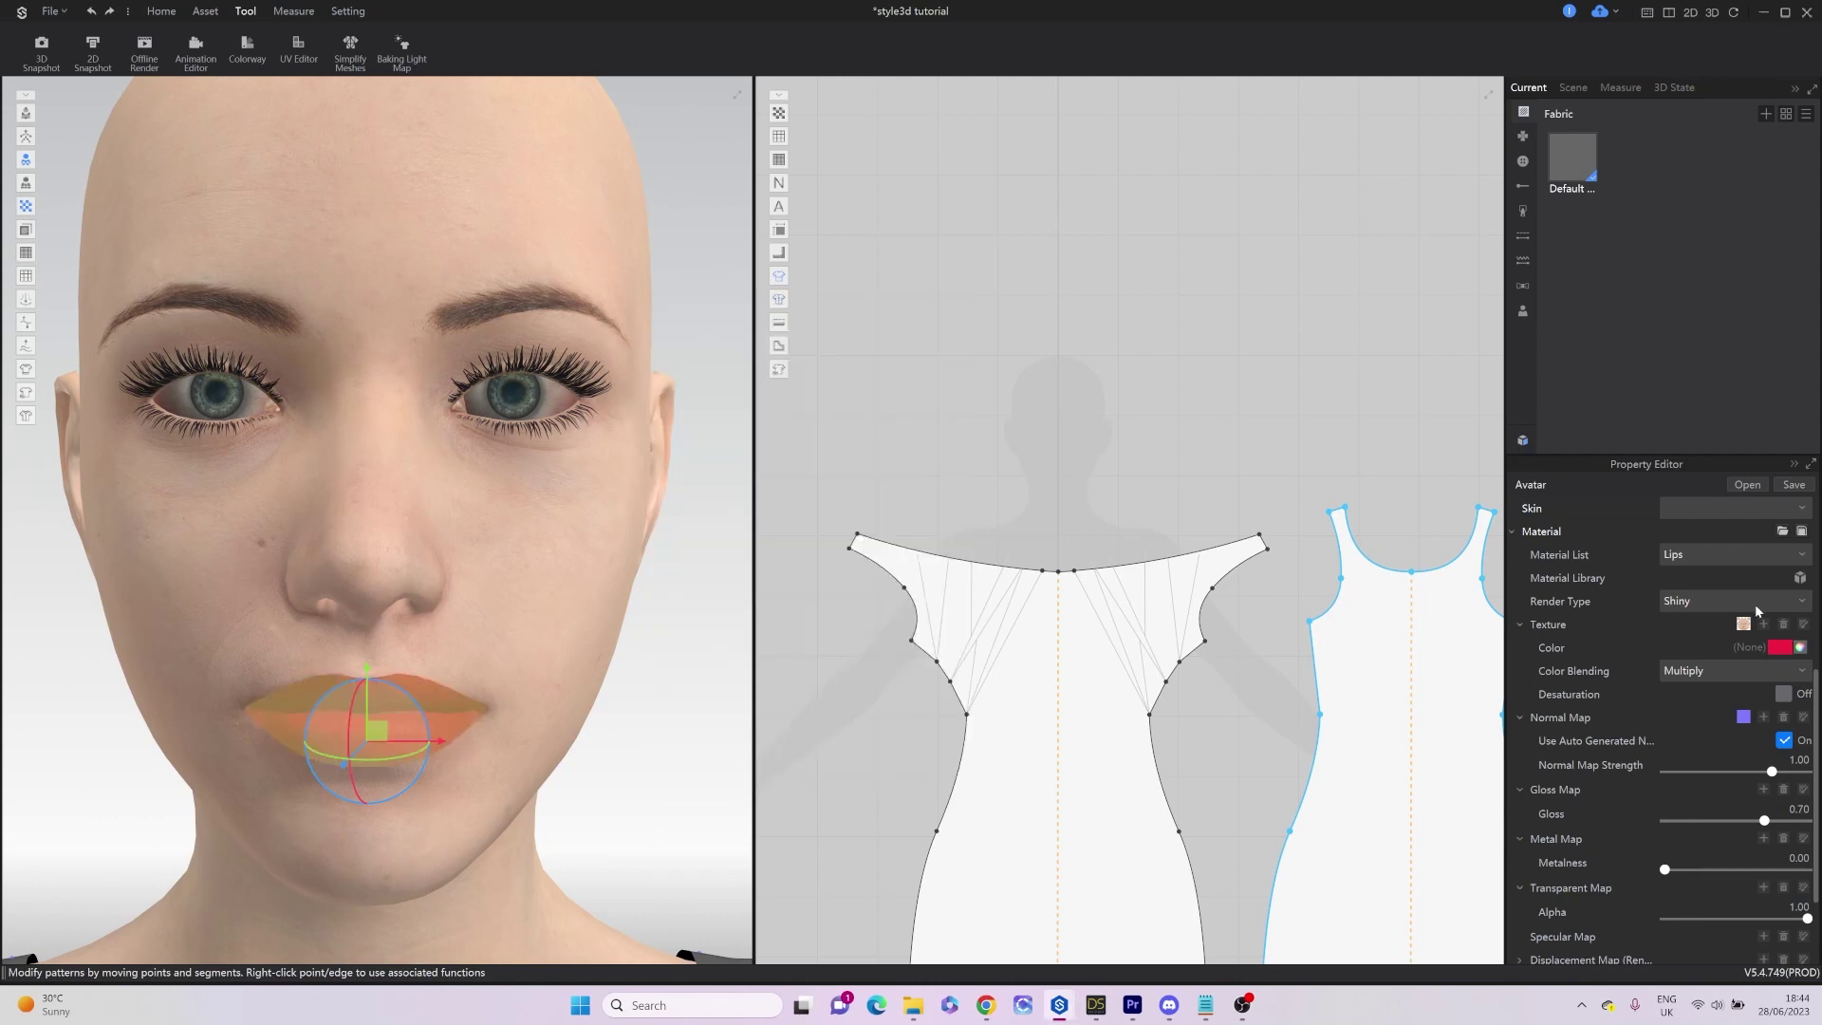
# Try the Silk render type on the avatar's Lips material.
pyautogui.click(1756, 603)
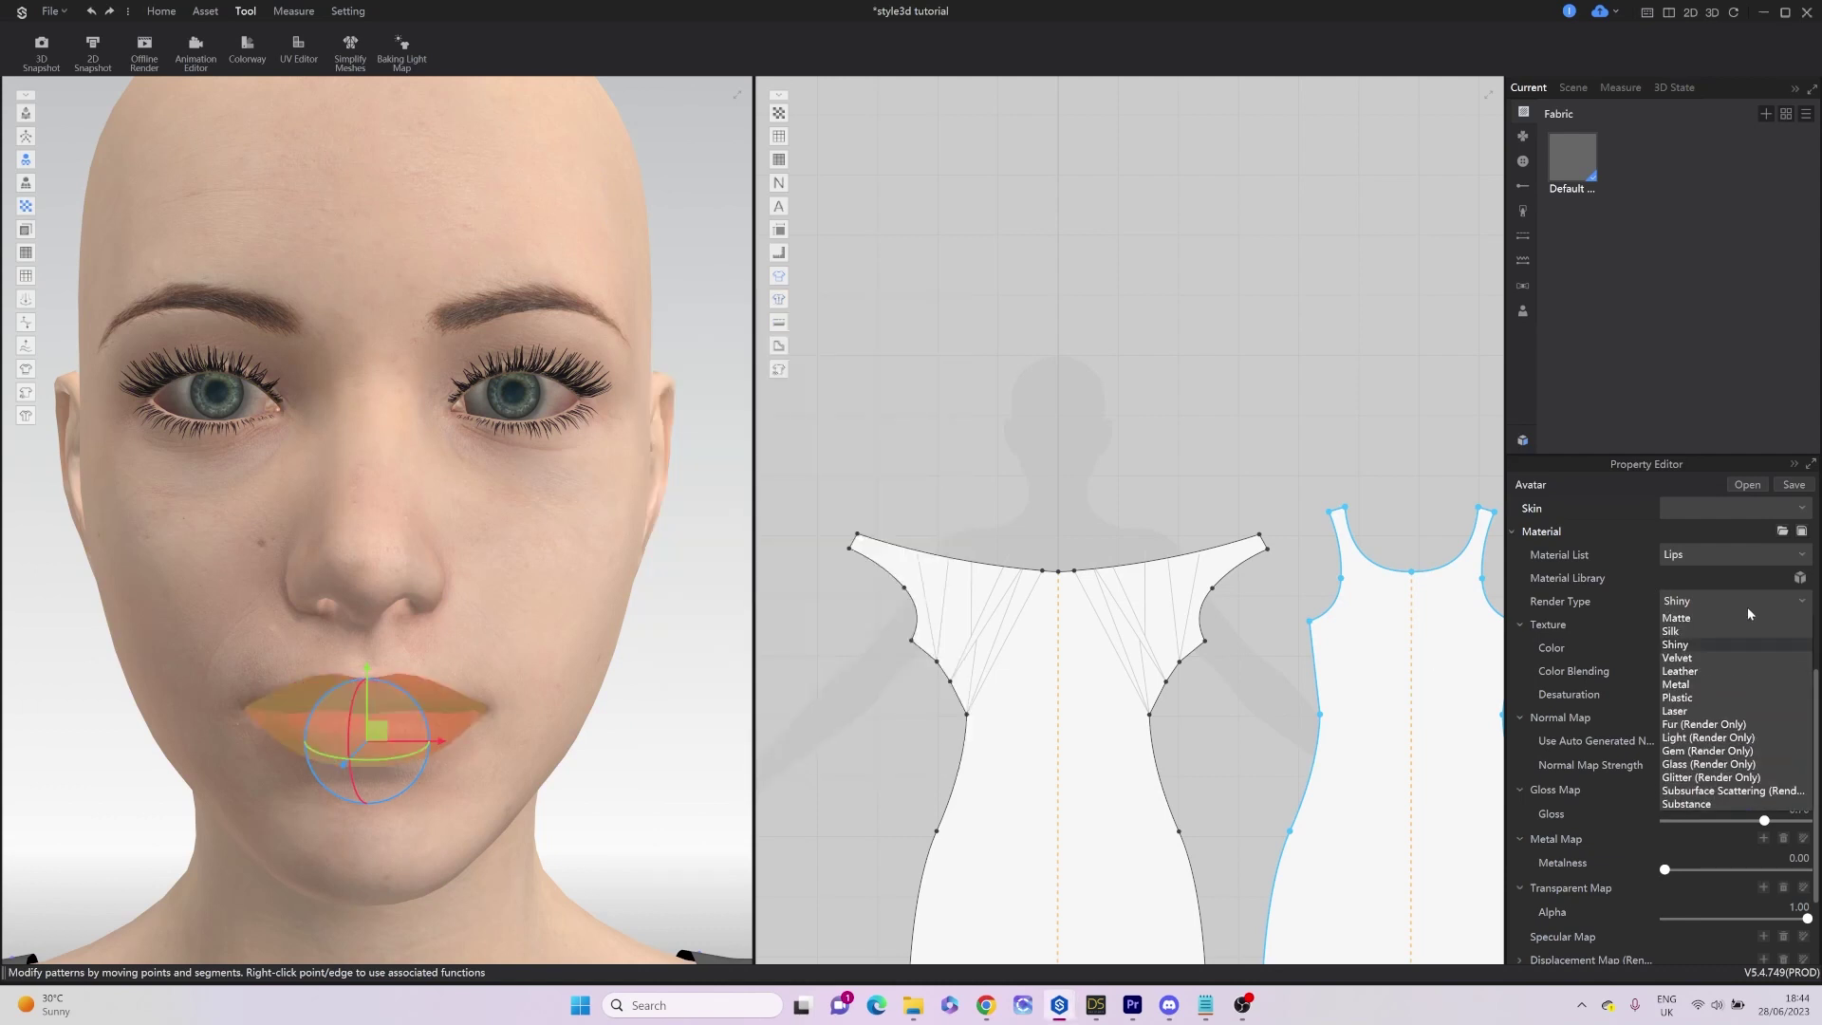
pyautogui.click(1672, 631)
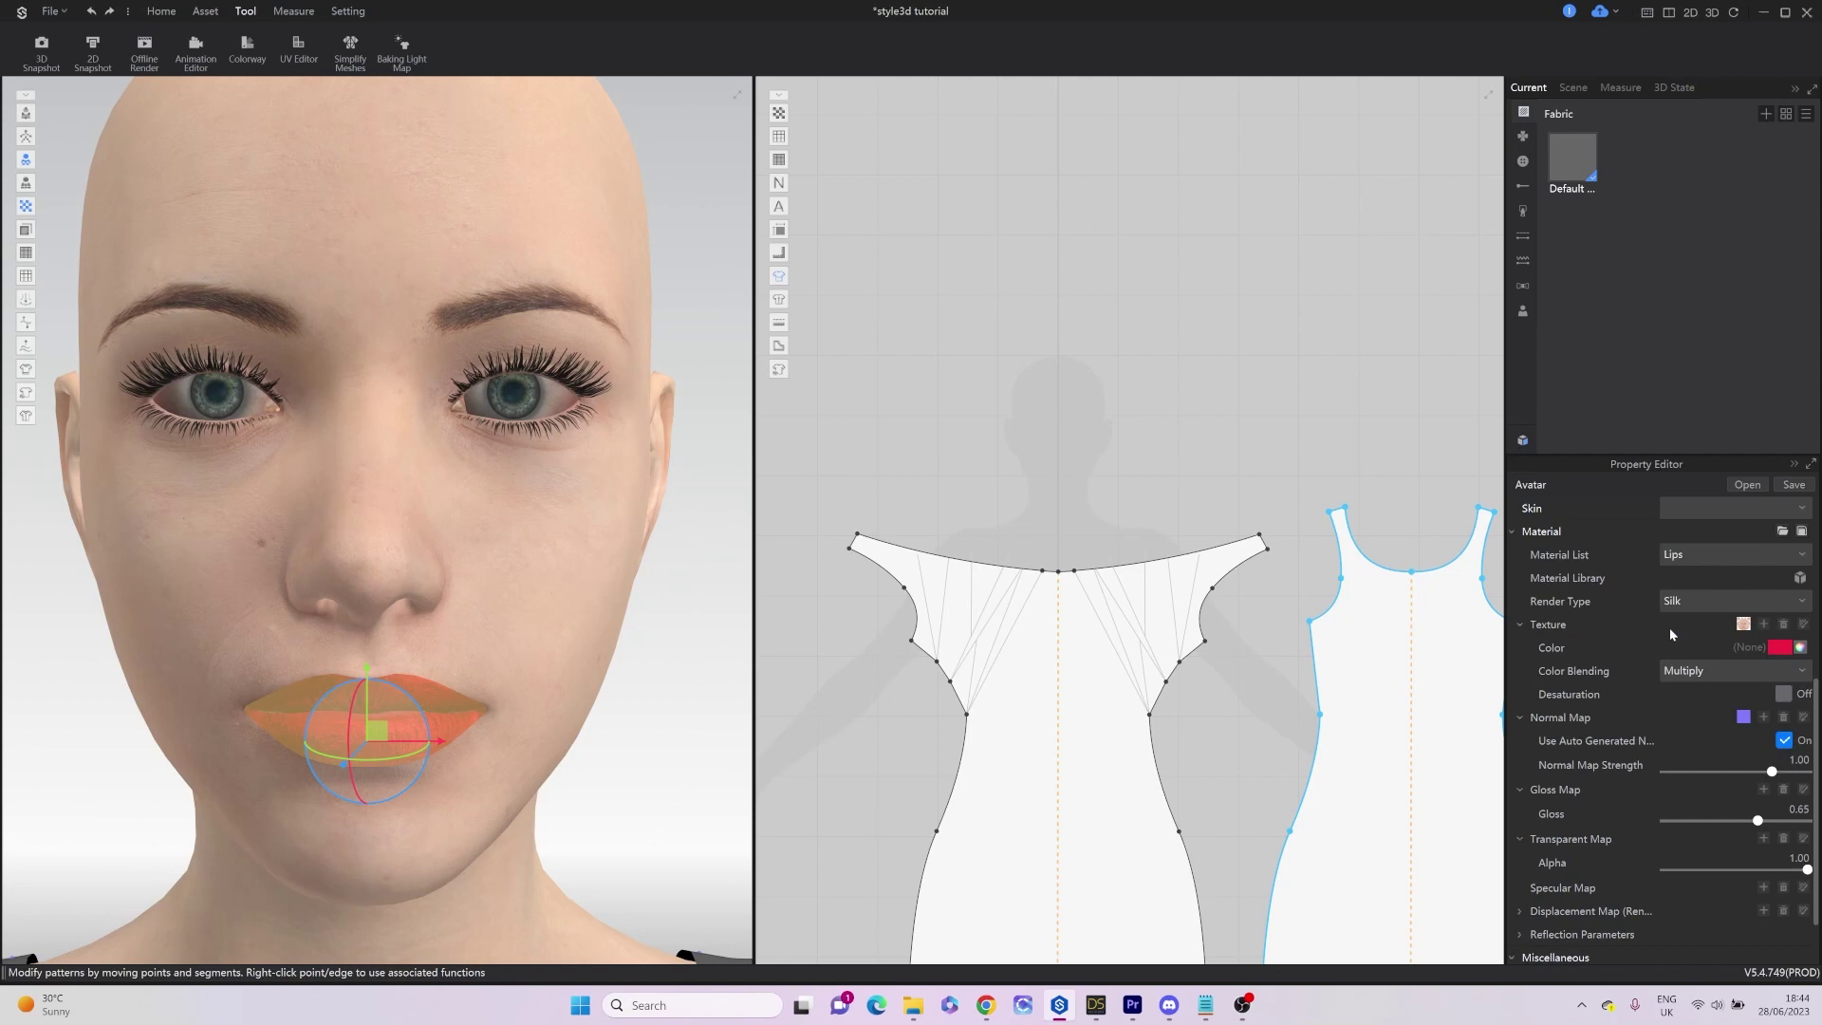
pyautogui.click(606, 747)
pyautogui.moveTo(606, 747); pyautogui.dragTo(562, 691, button='right')
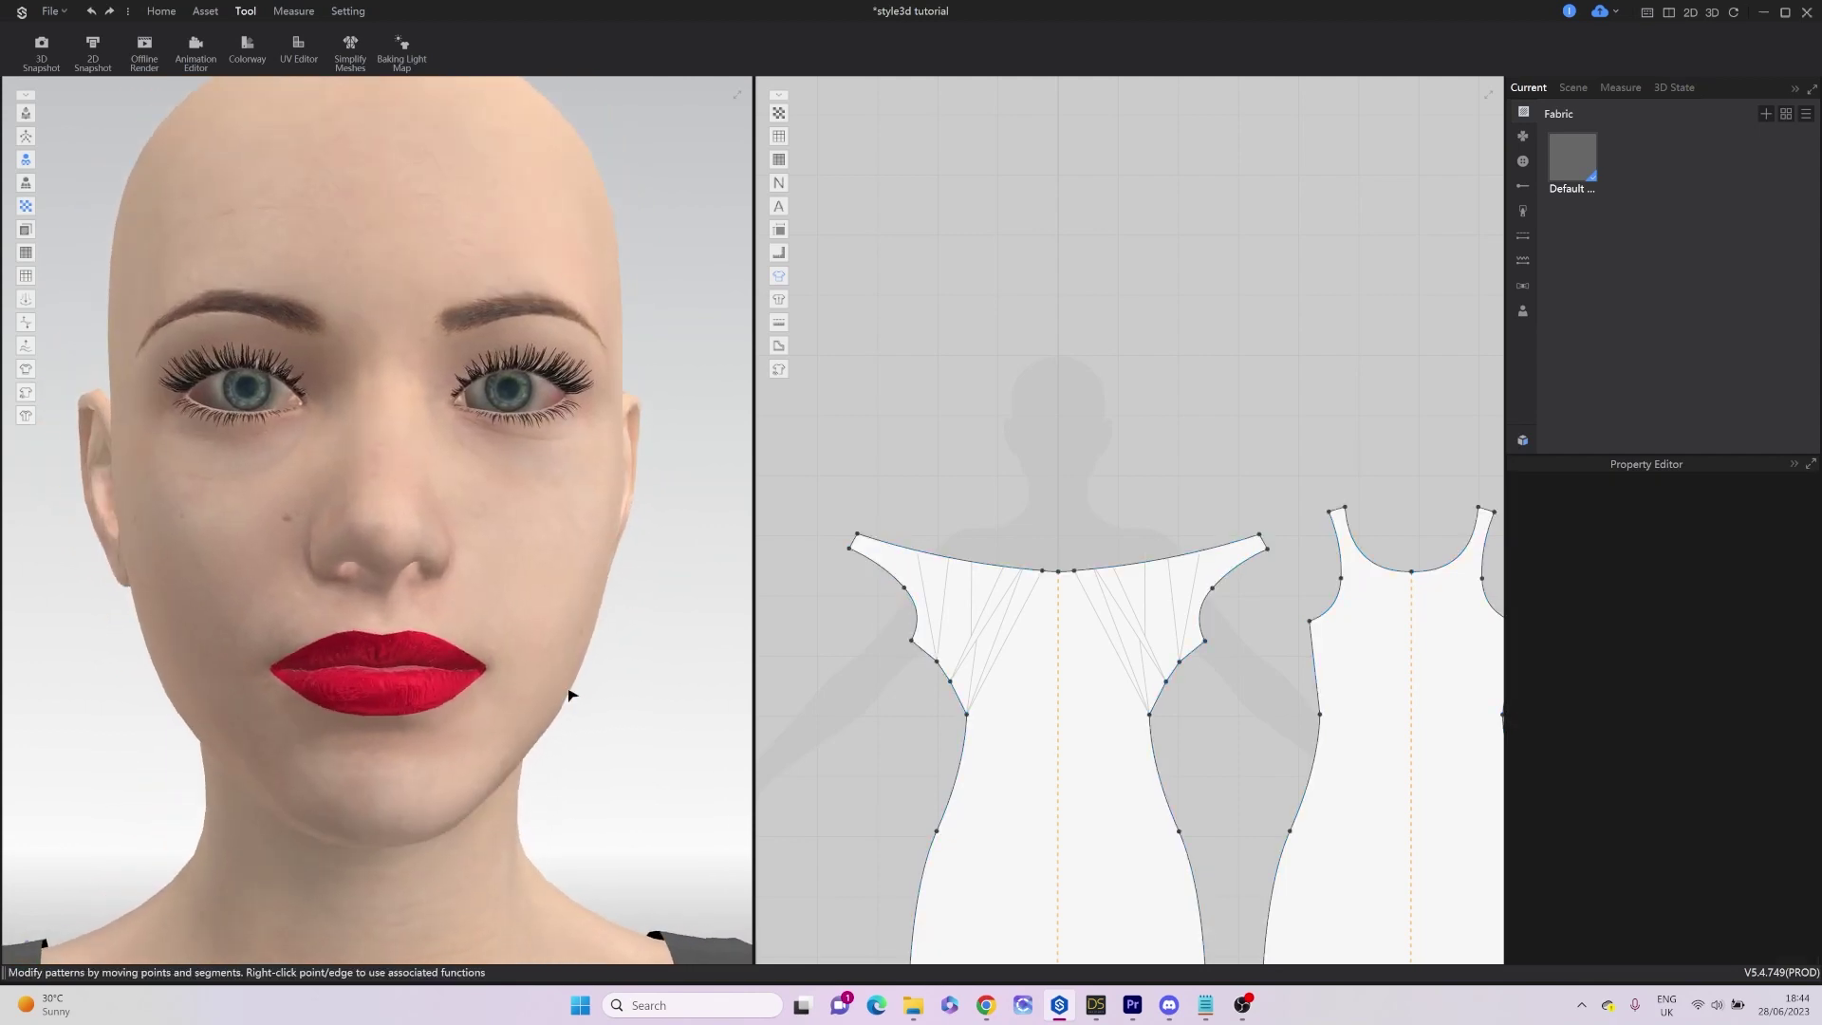
# Set the Lips material's render type to Shiny.
pyautogui.click(395, 691)
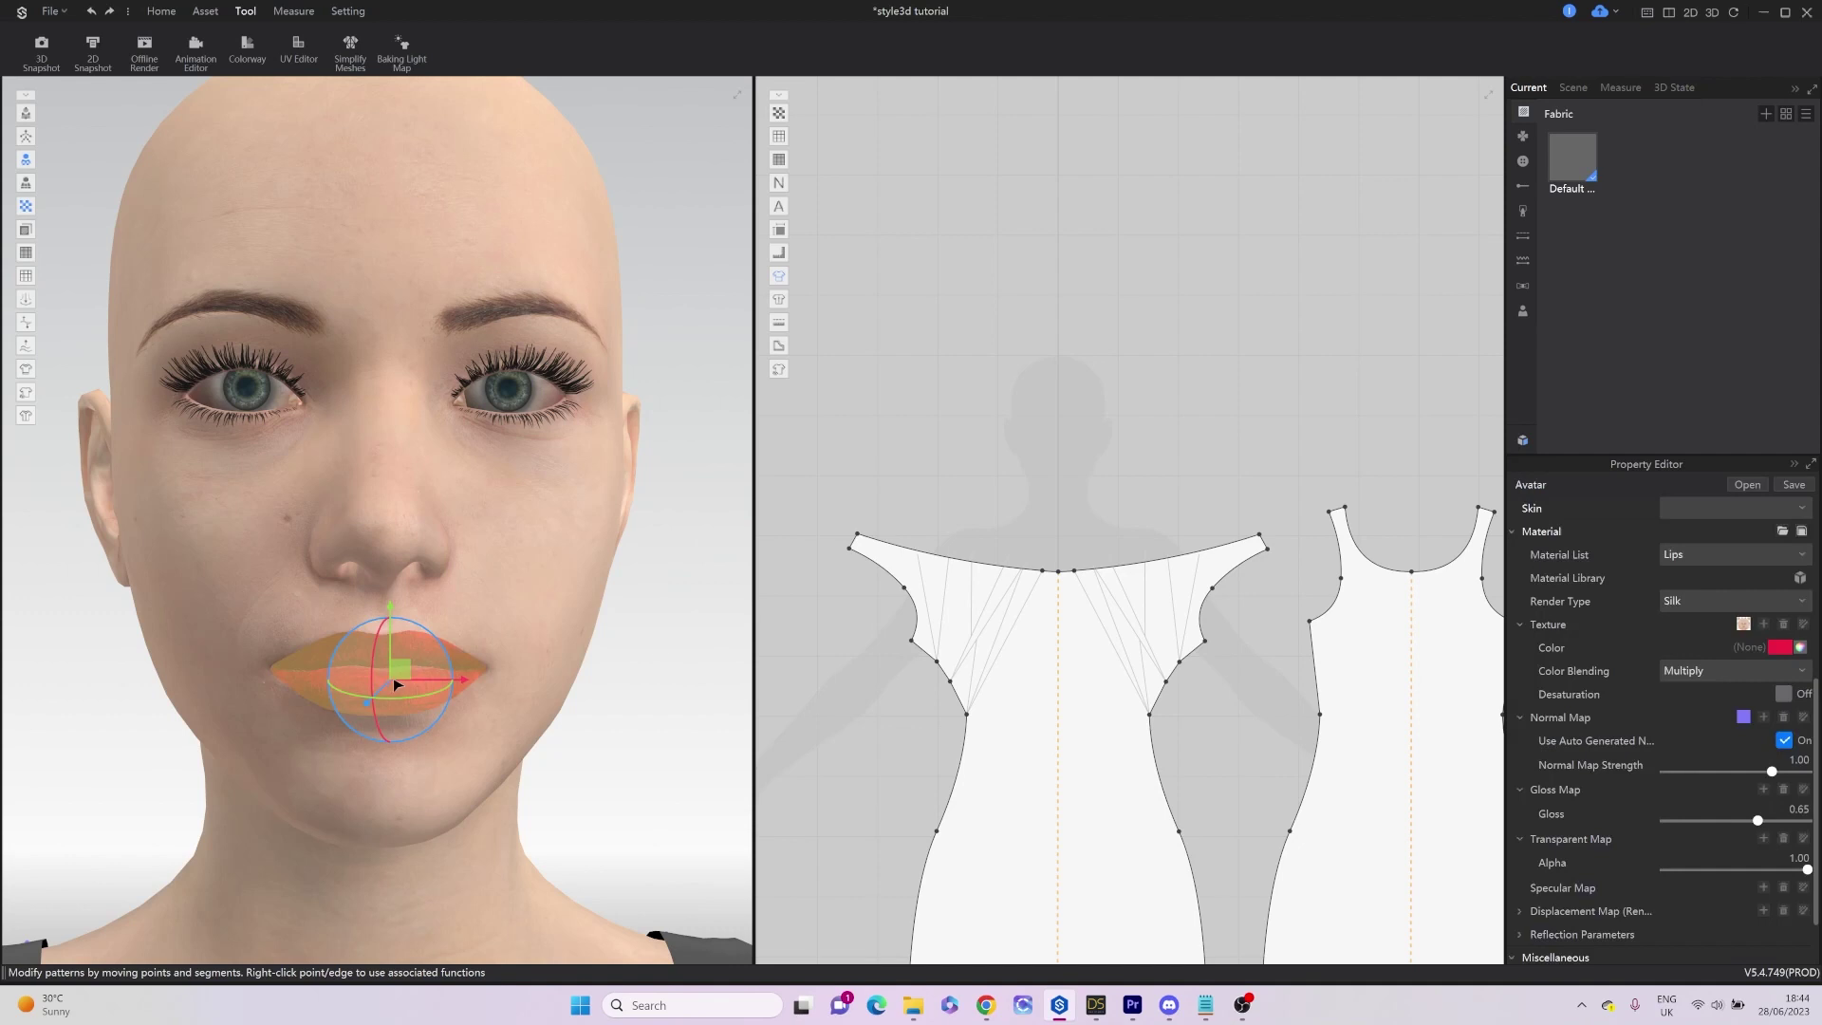
pyautogui.click(1731, 612)
pyautogui.click(1694, 676)
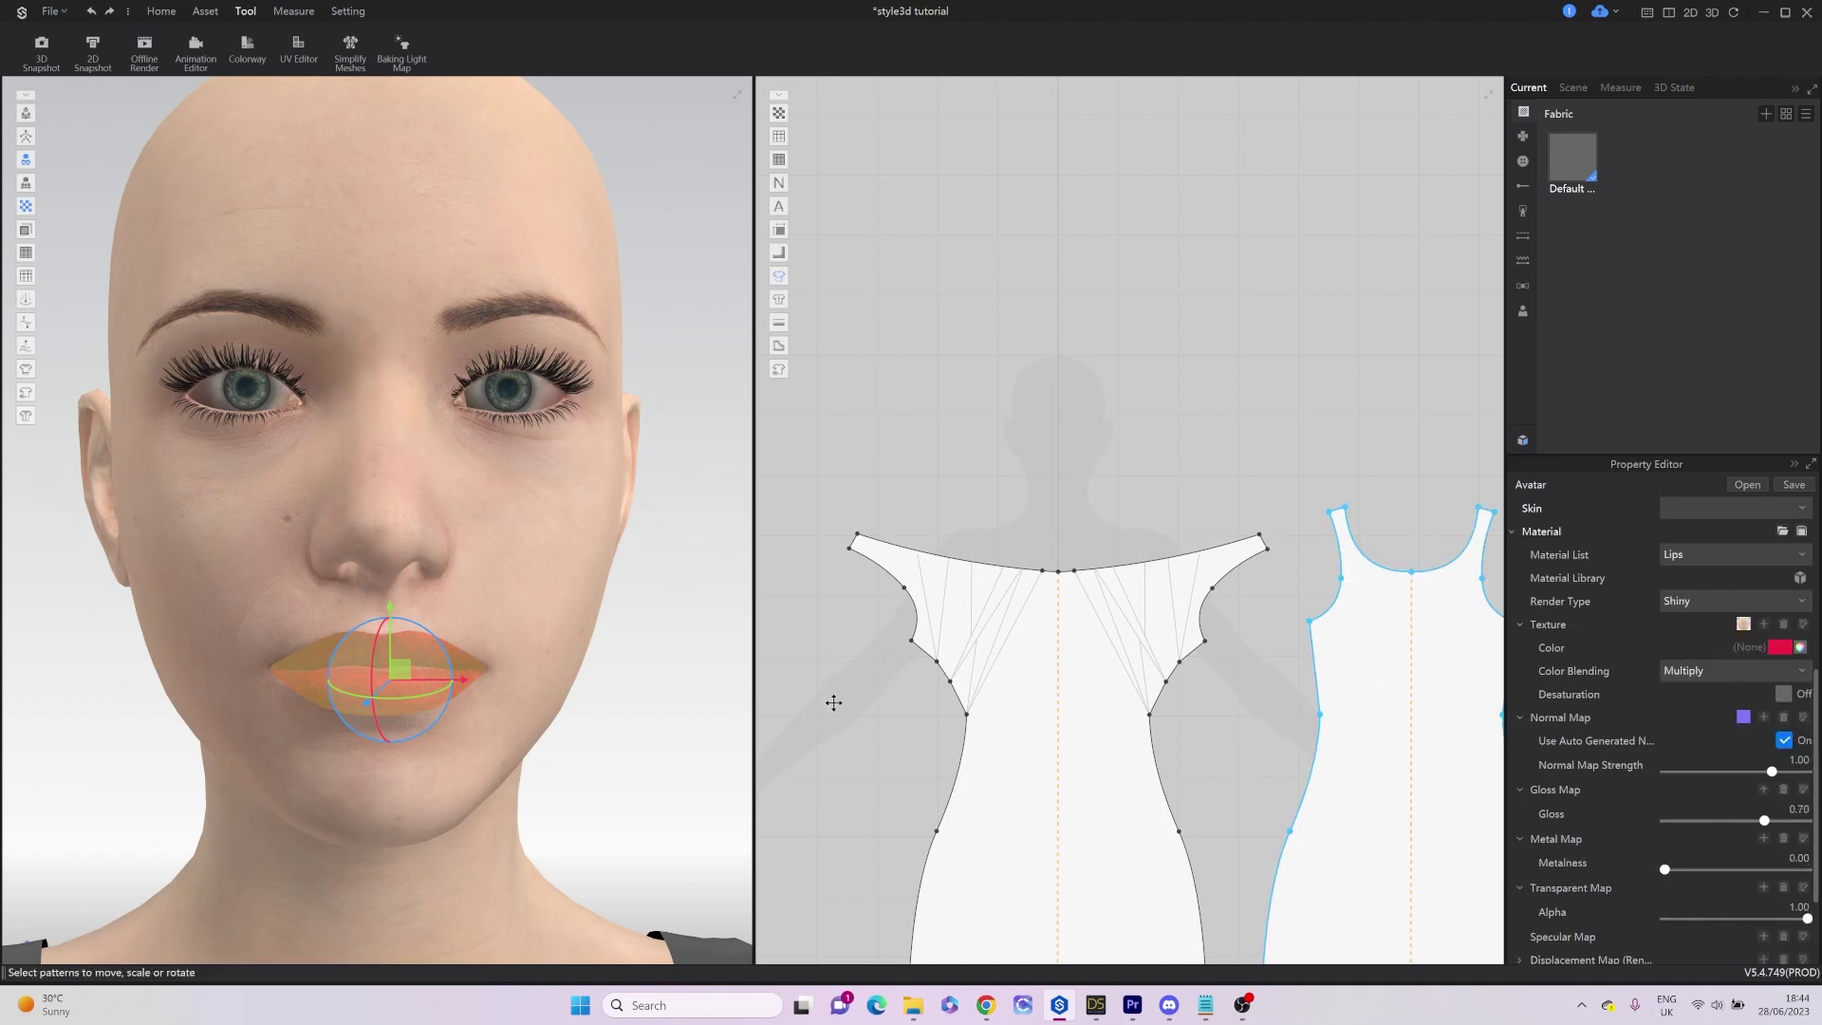
# Set the render type of the avatar's Fingernails material to Shiny.
pyautogui.scroll(-10, 614, 708)
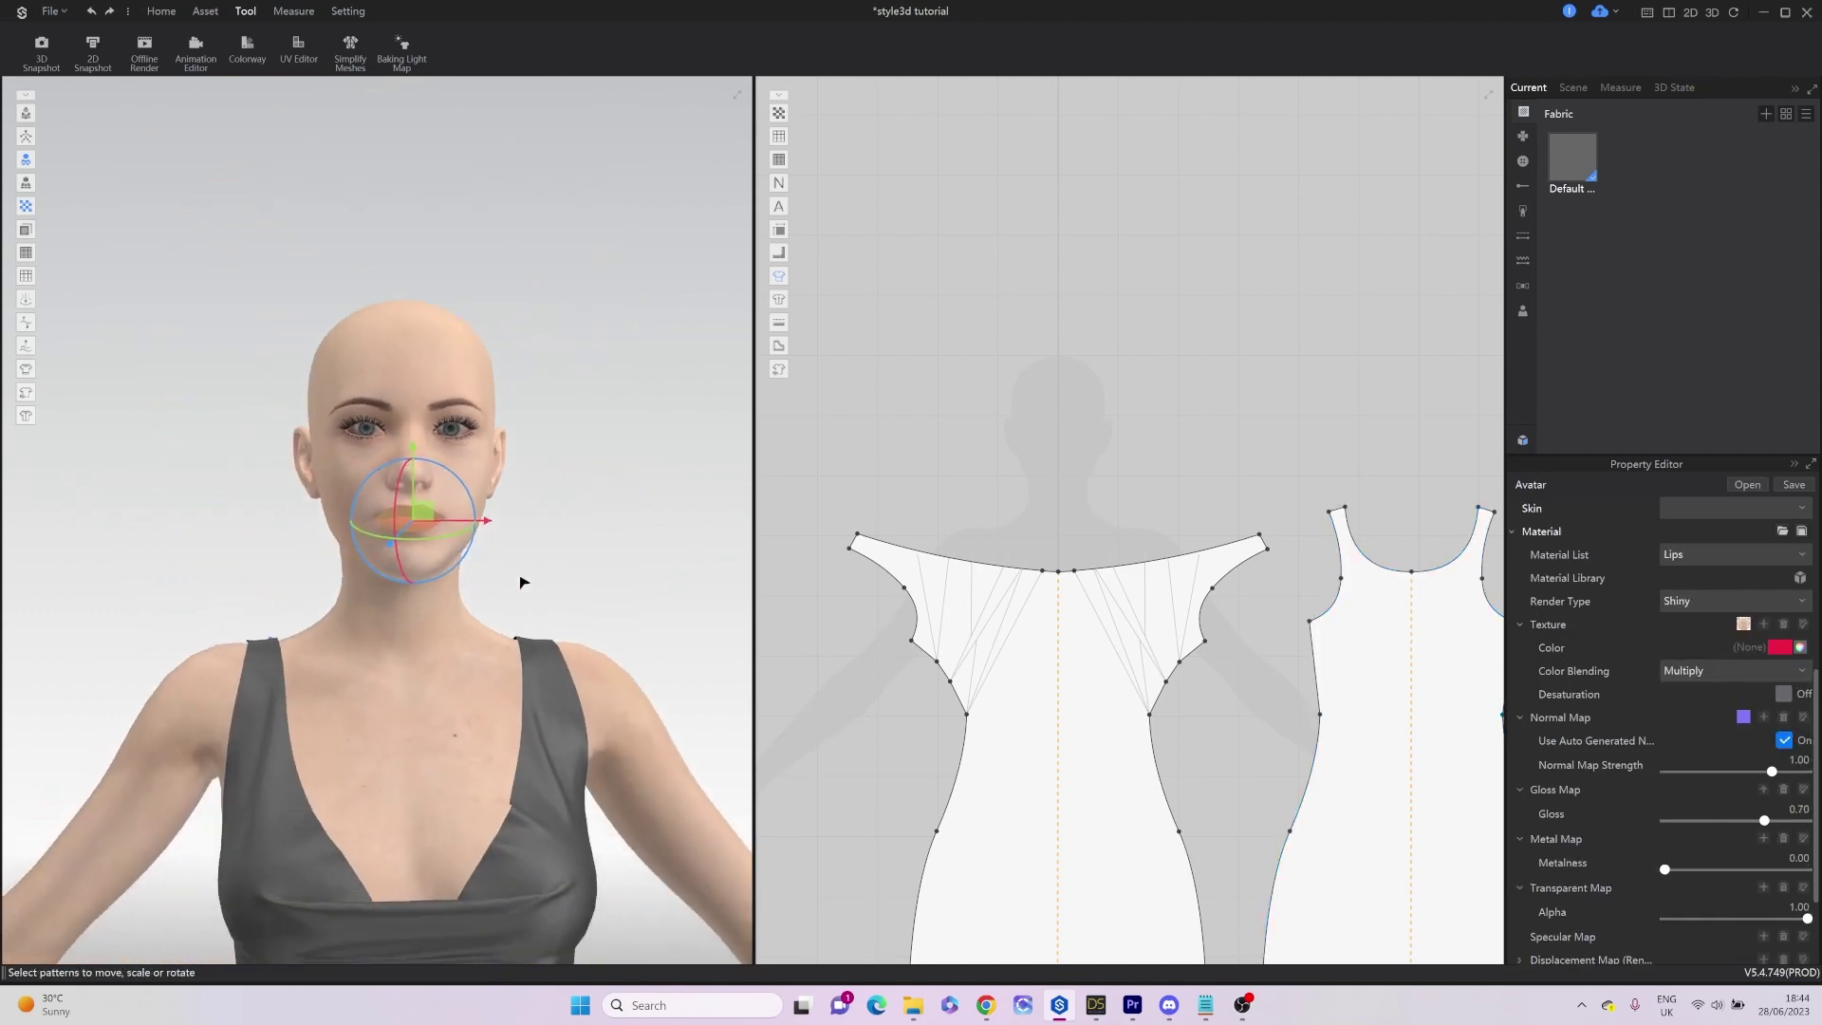
pyautogui.moveTo(520, 582); pyautogui.dragTo(943, 256, button='right')
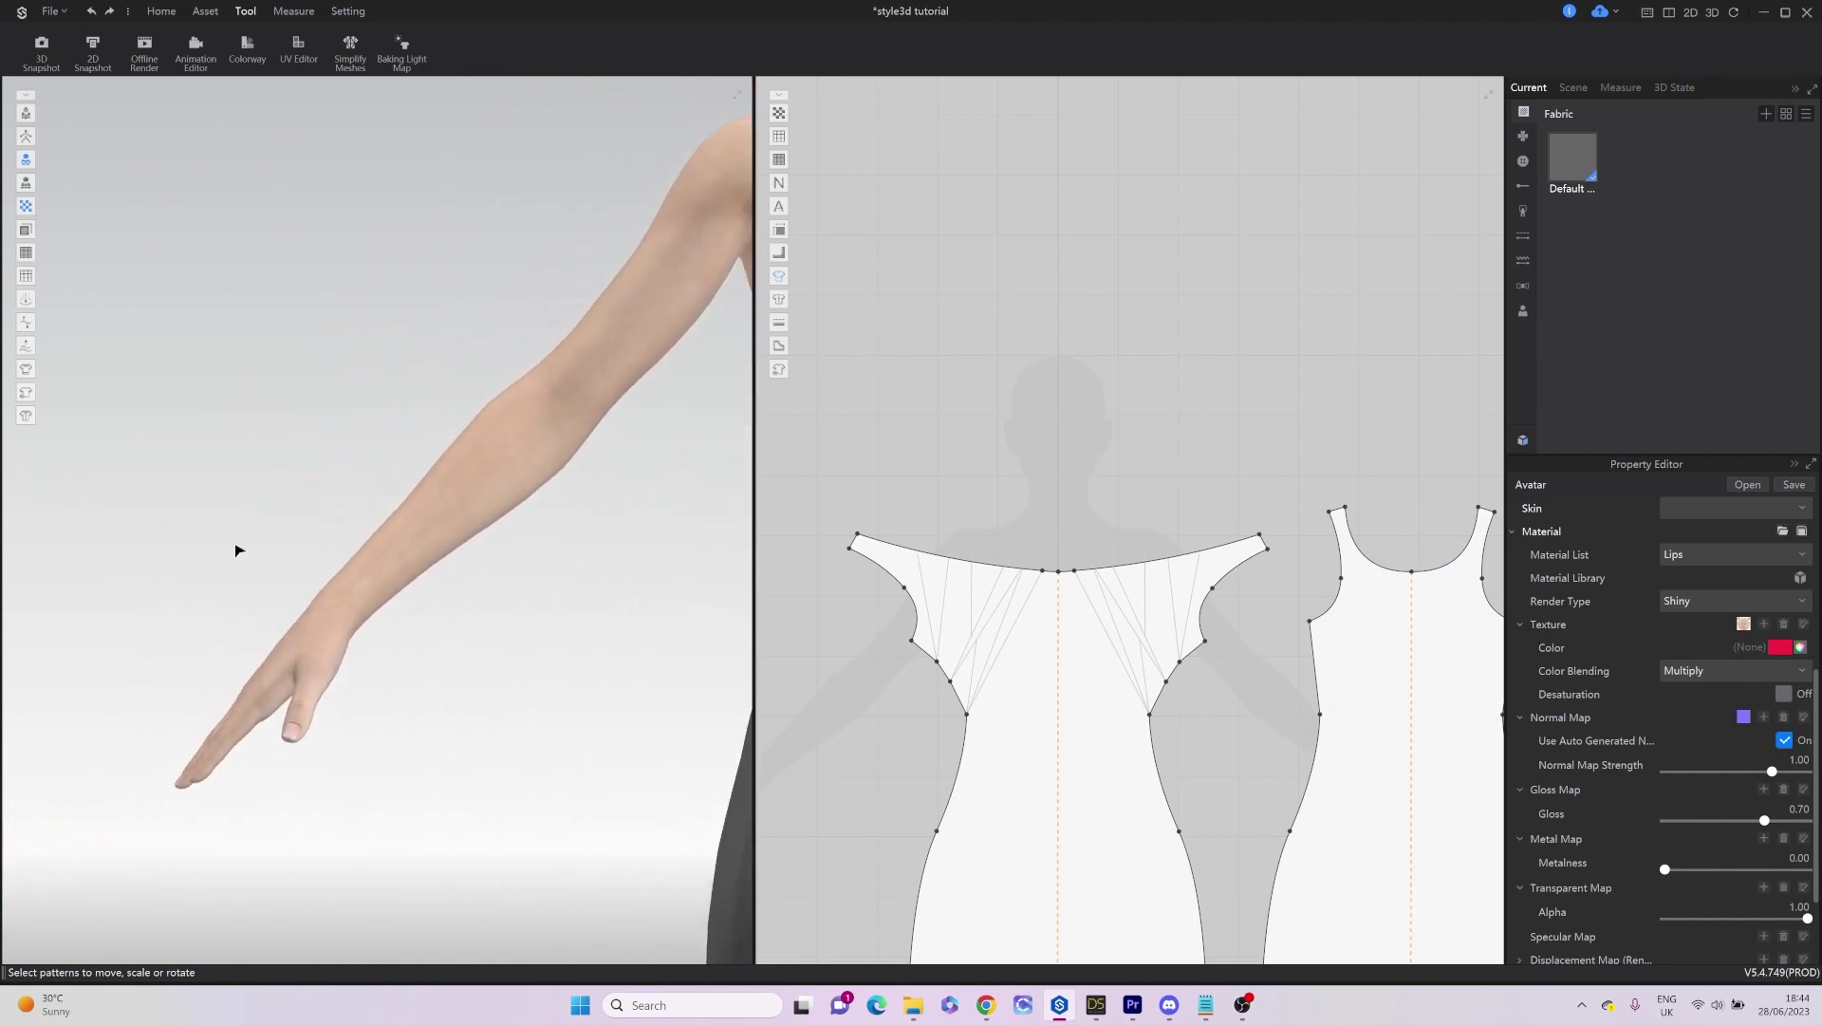
pyautogui.moveTo(238, 550); pyautogui.dragTo(266, 522, button='right')
pyautogui.click(397, 627)
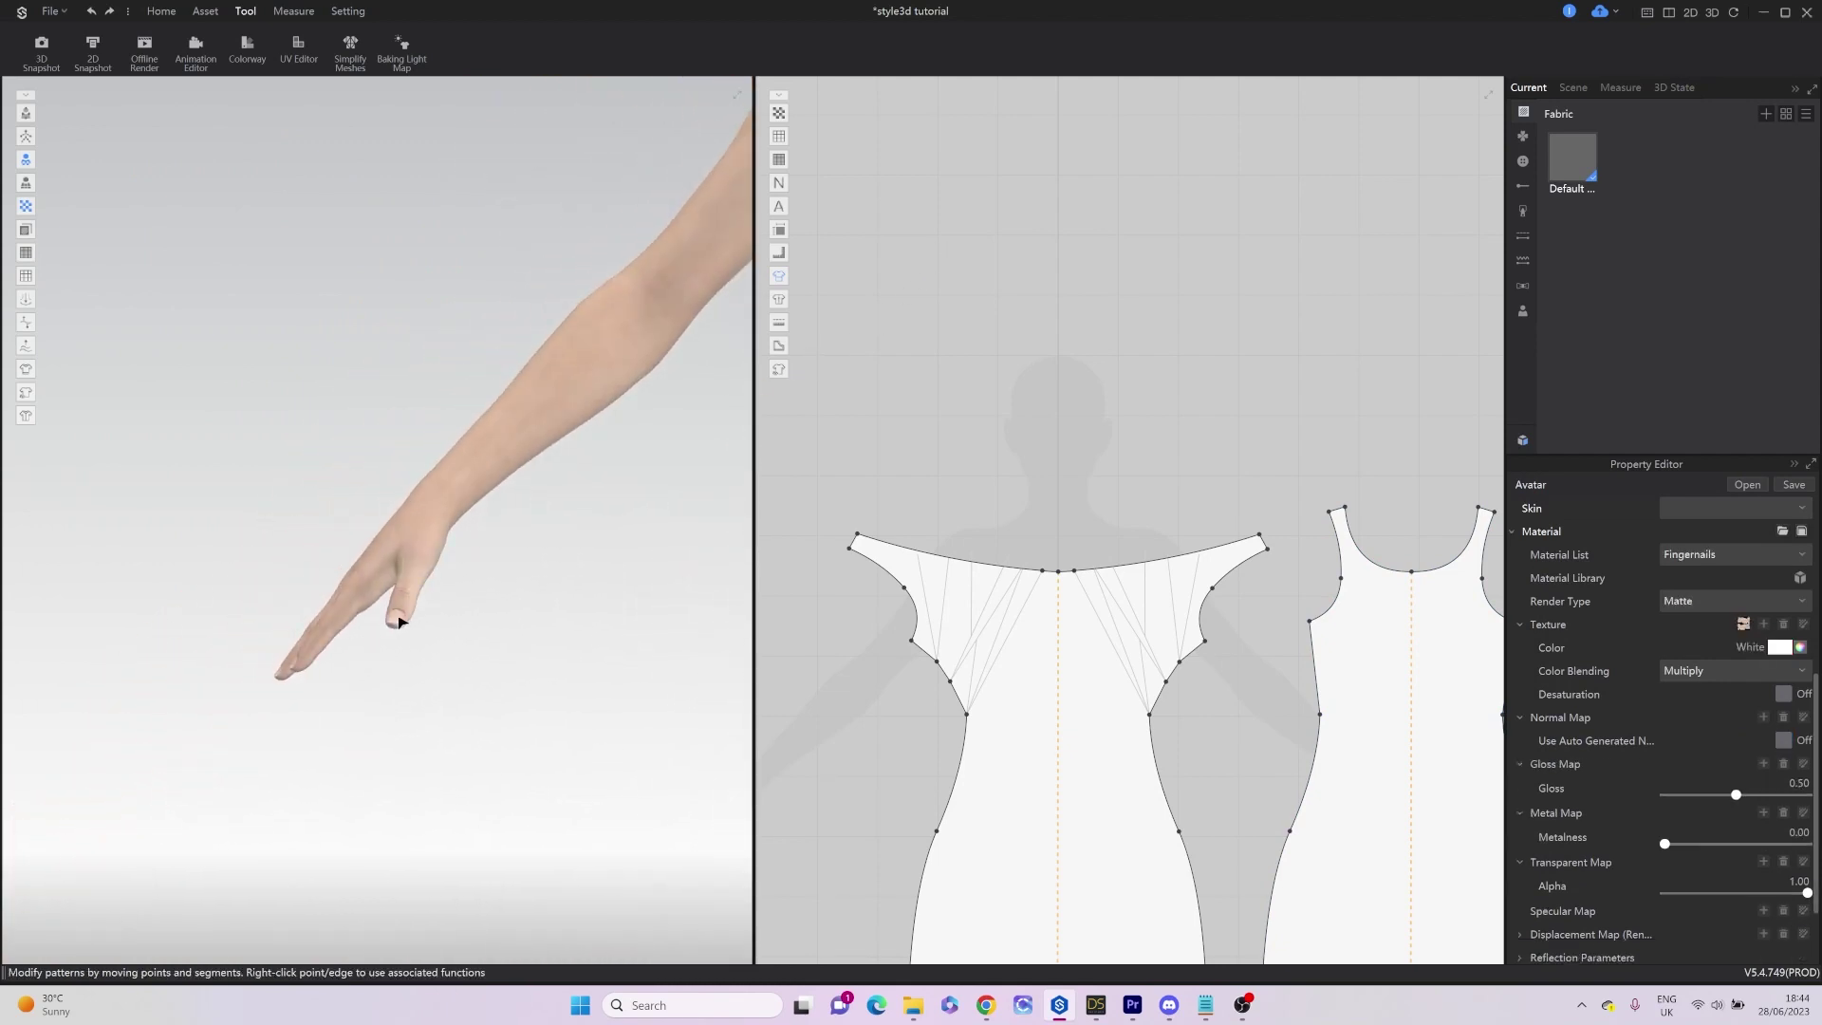
pyautogui.click(1800, 600)
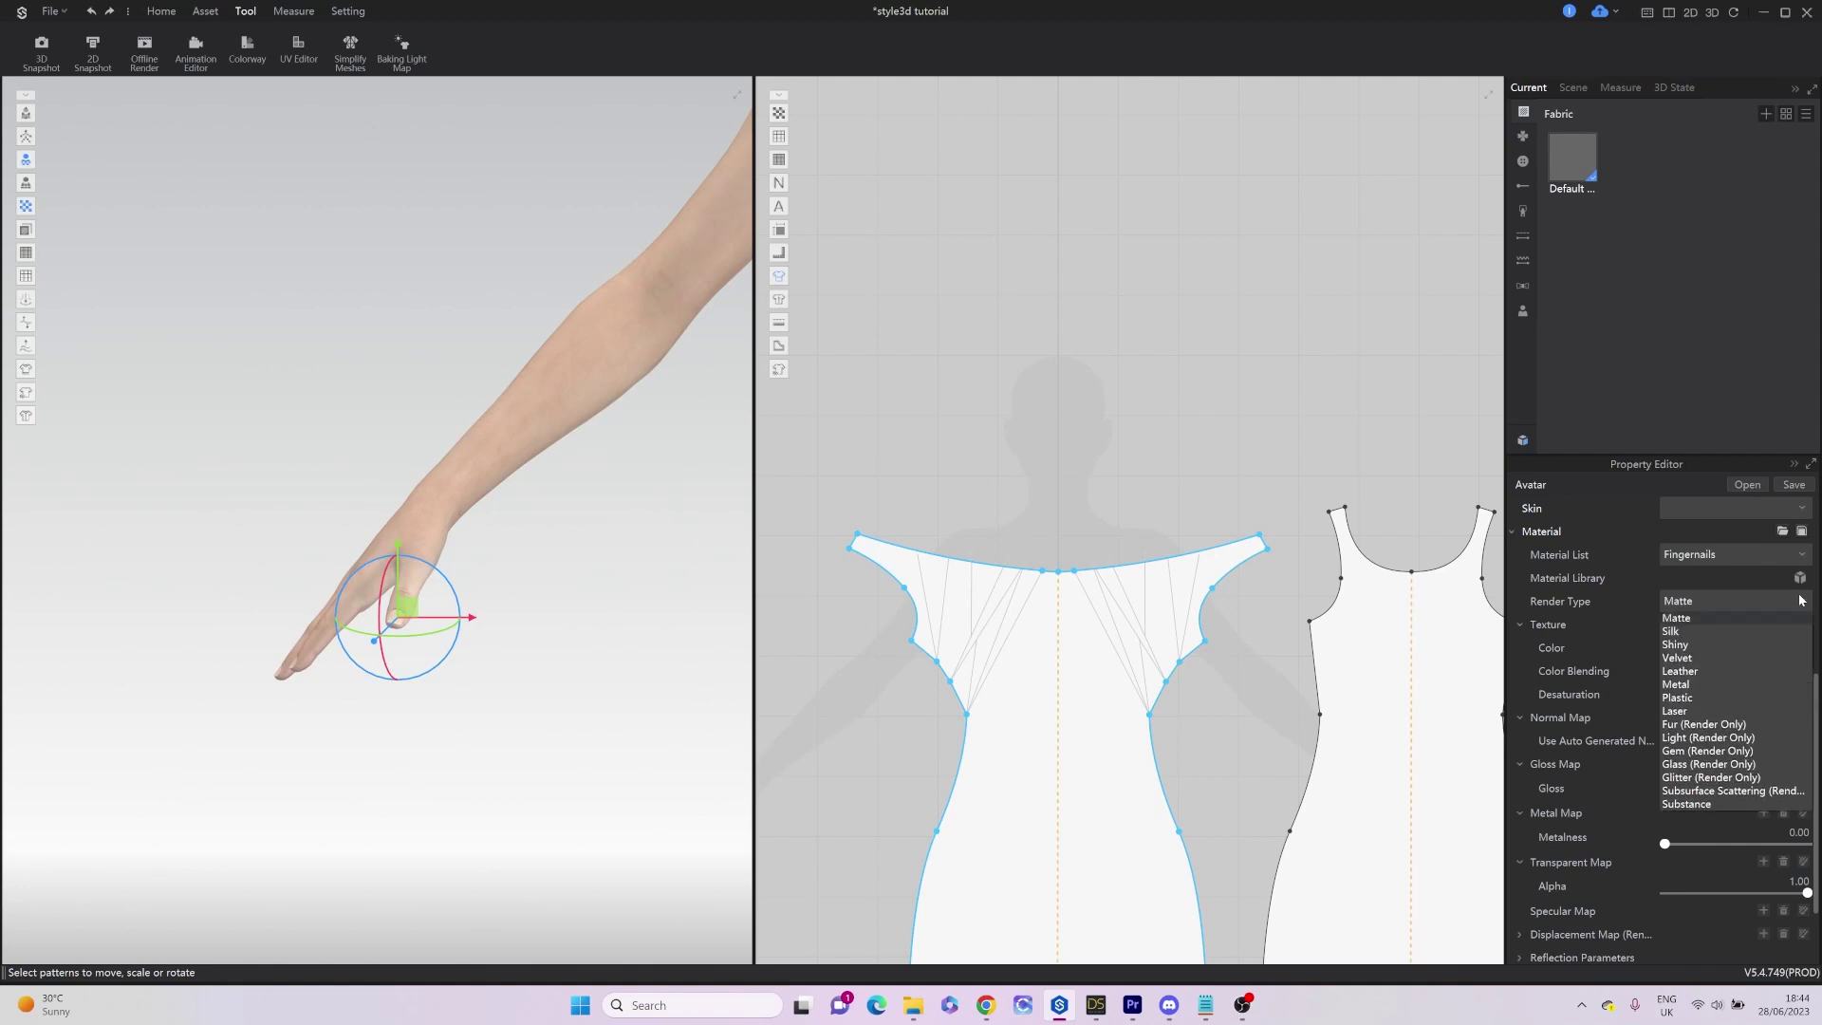
pyautogui.click(1801, 600)
pyautogui.click(1801, 600)
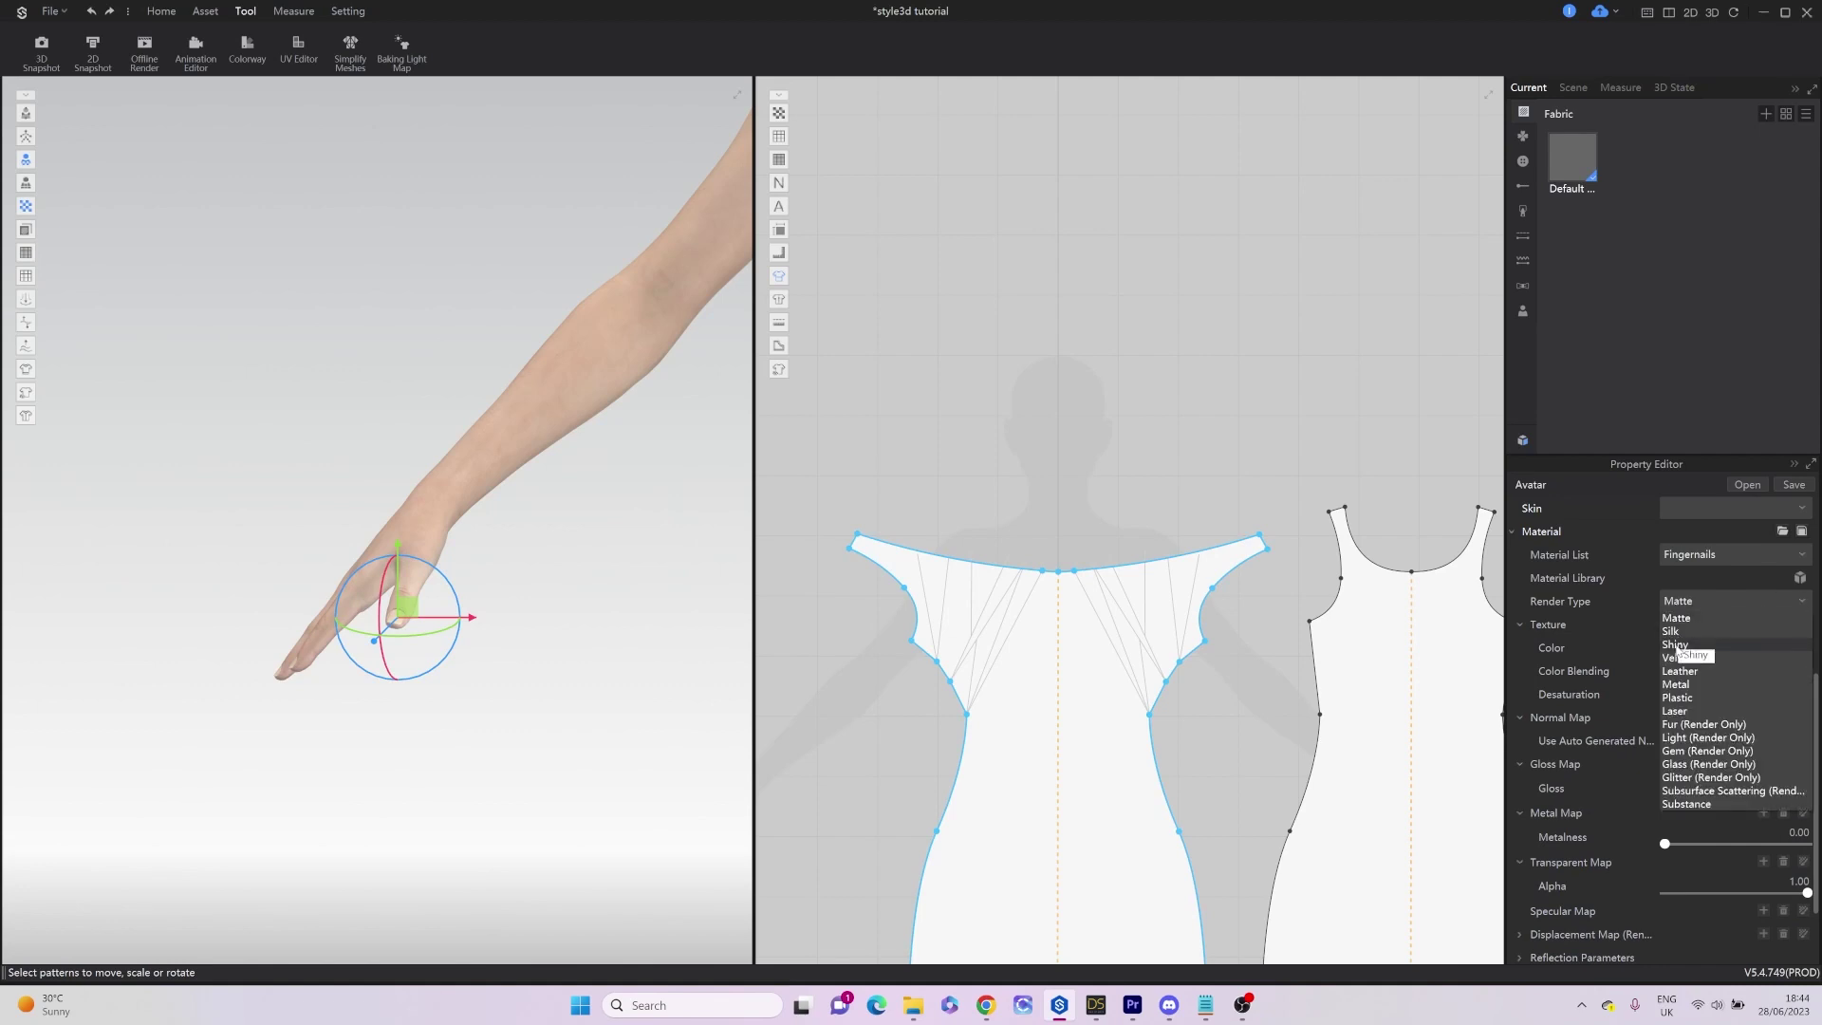
pyautogui.click(1677, 644)
# Set the Fingernails material's colour to the palette red F12241 and clear the selection.
pyautogui.click(1779, 649)
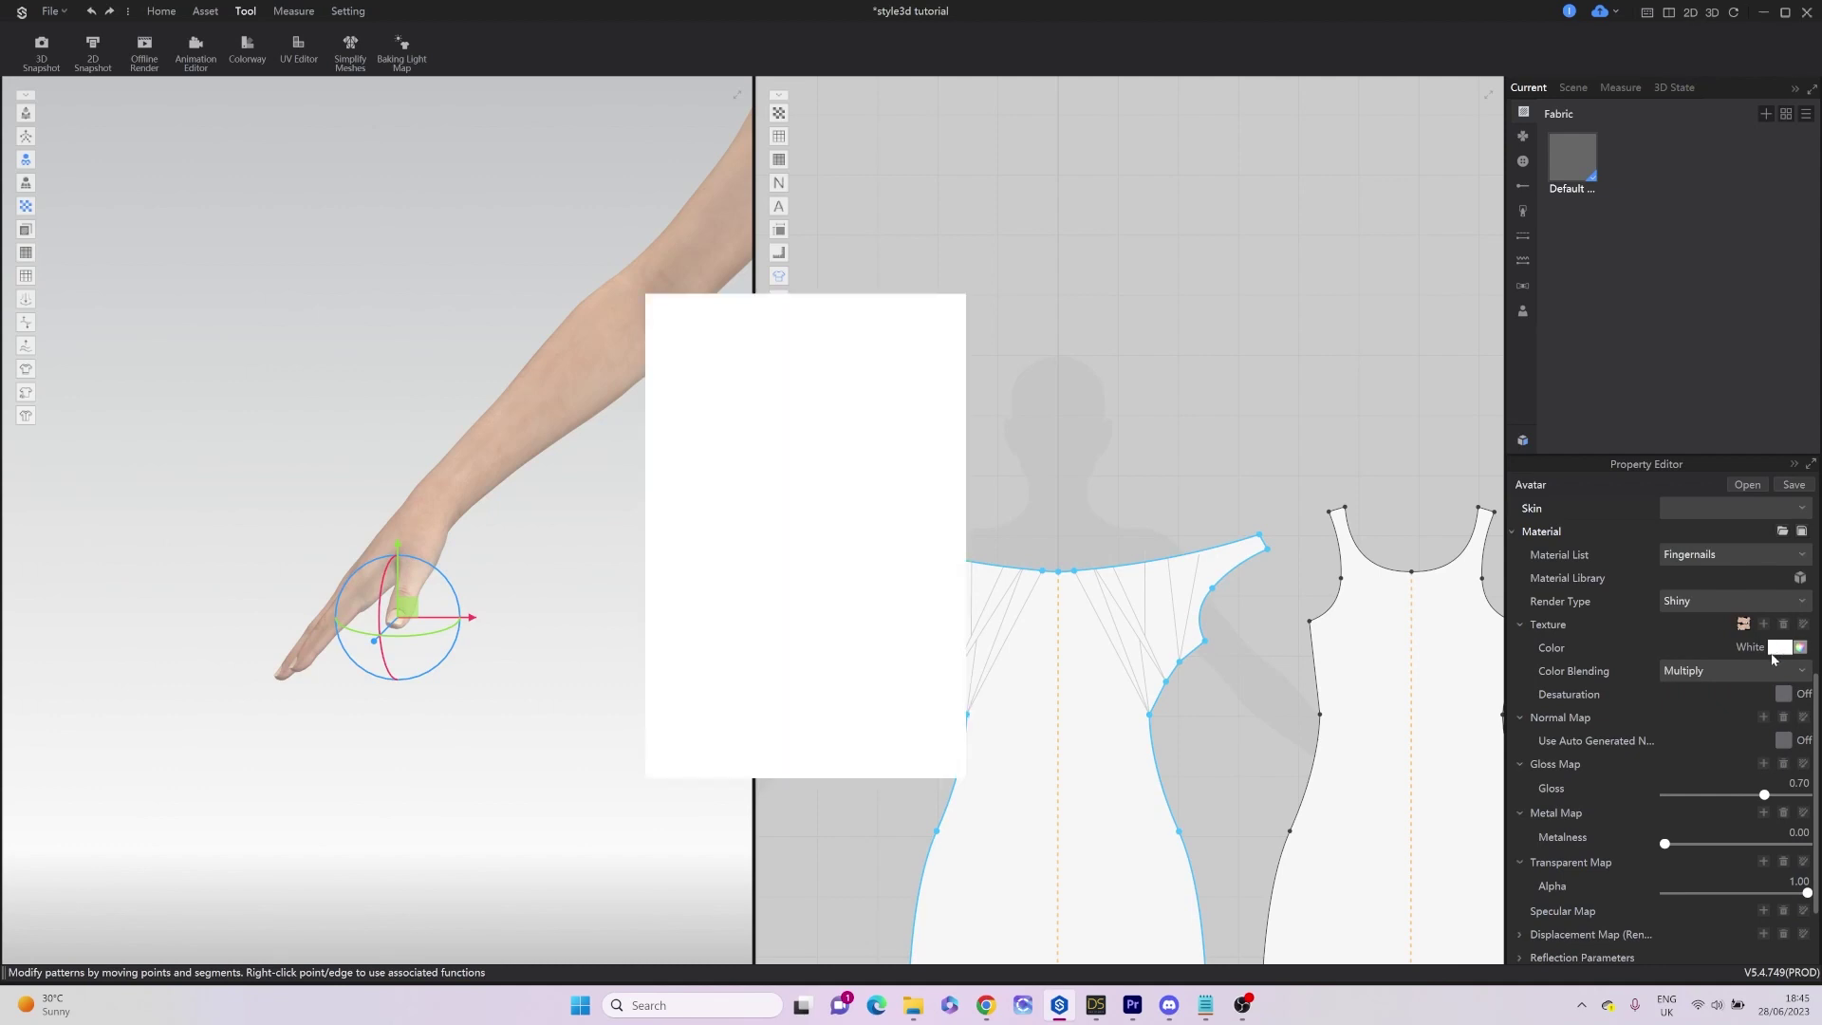
pyautogui.click(659, 728)
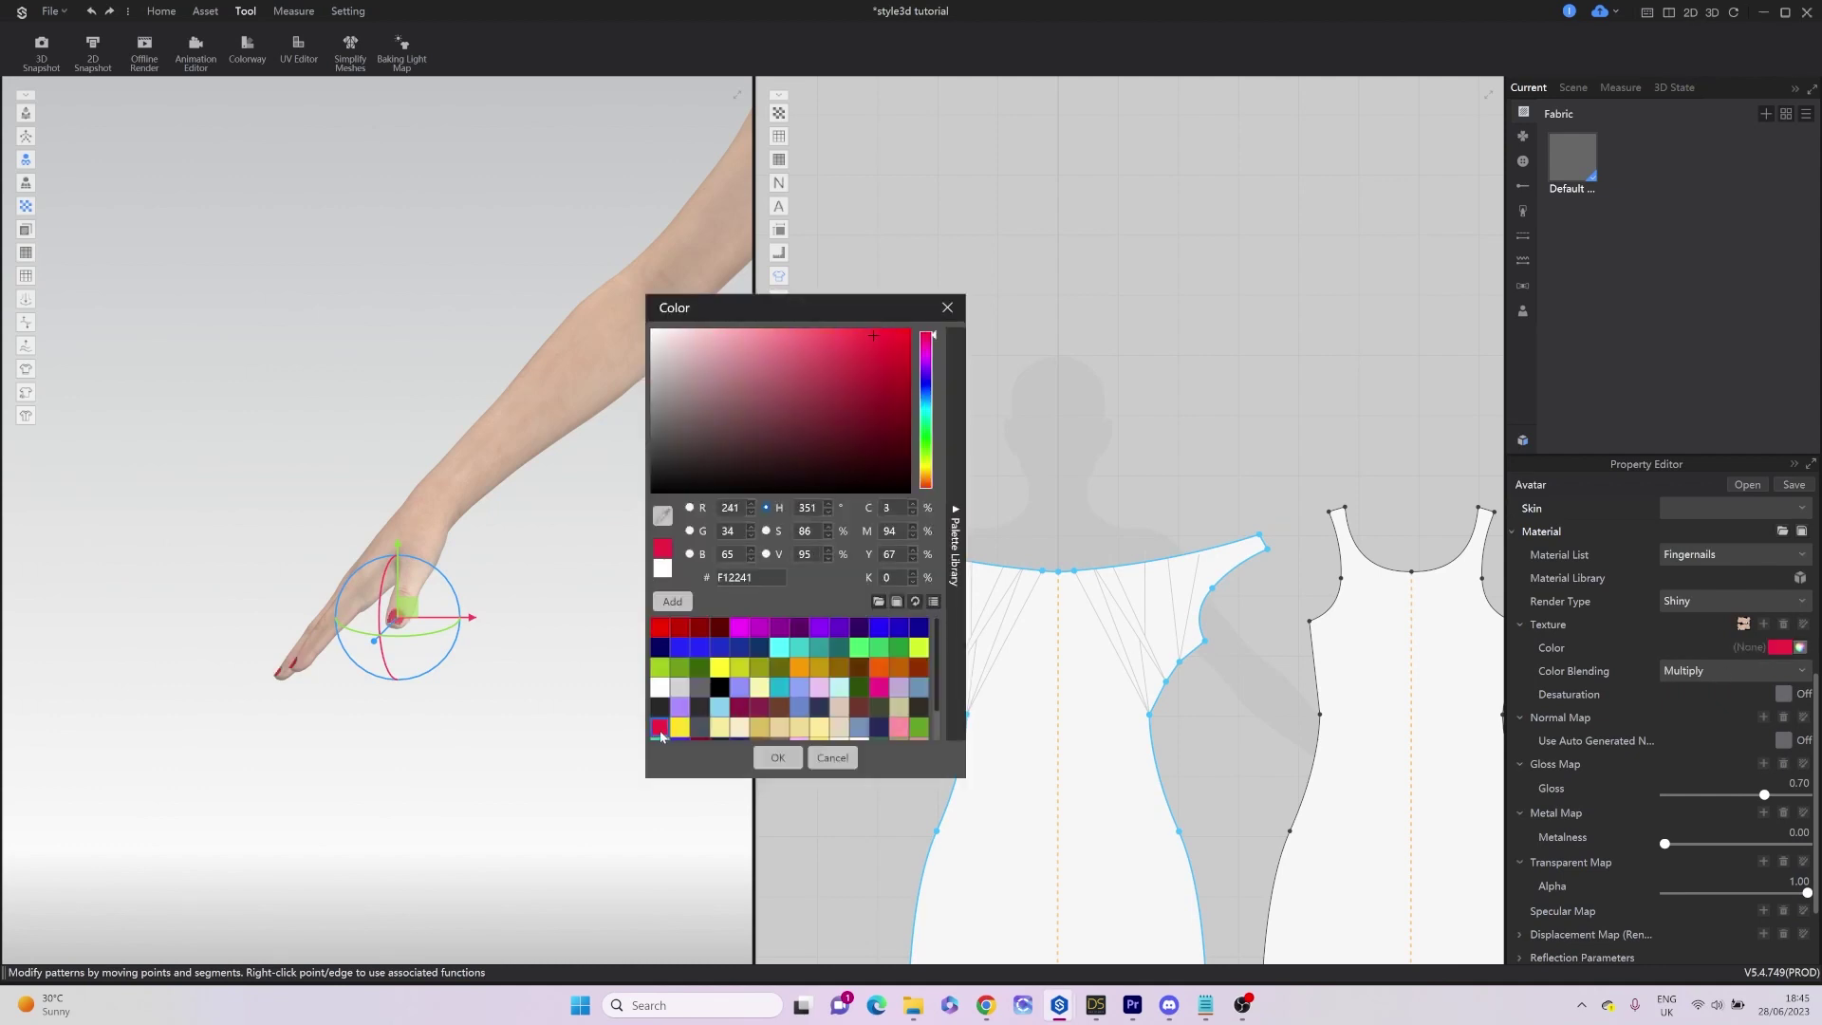
pyautogui.click(777, 757)
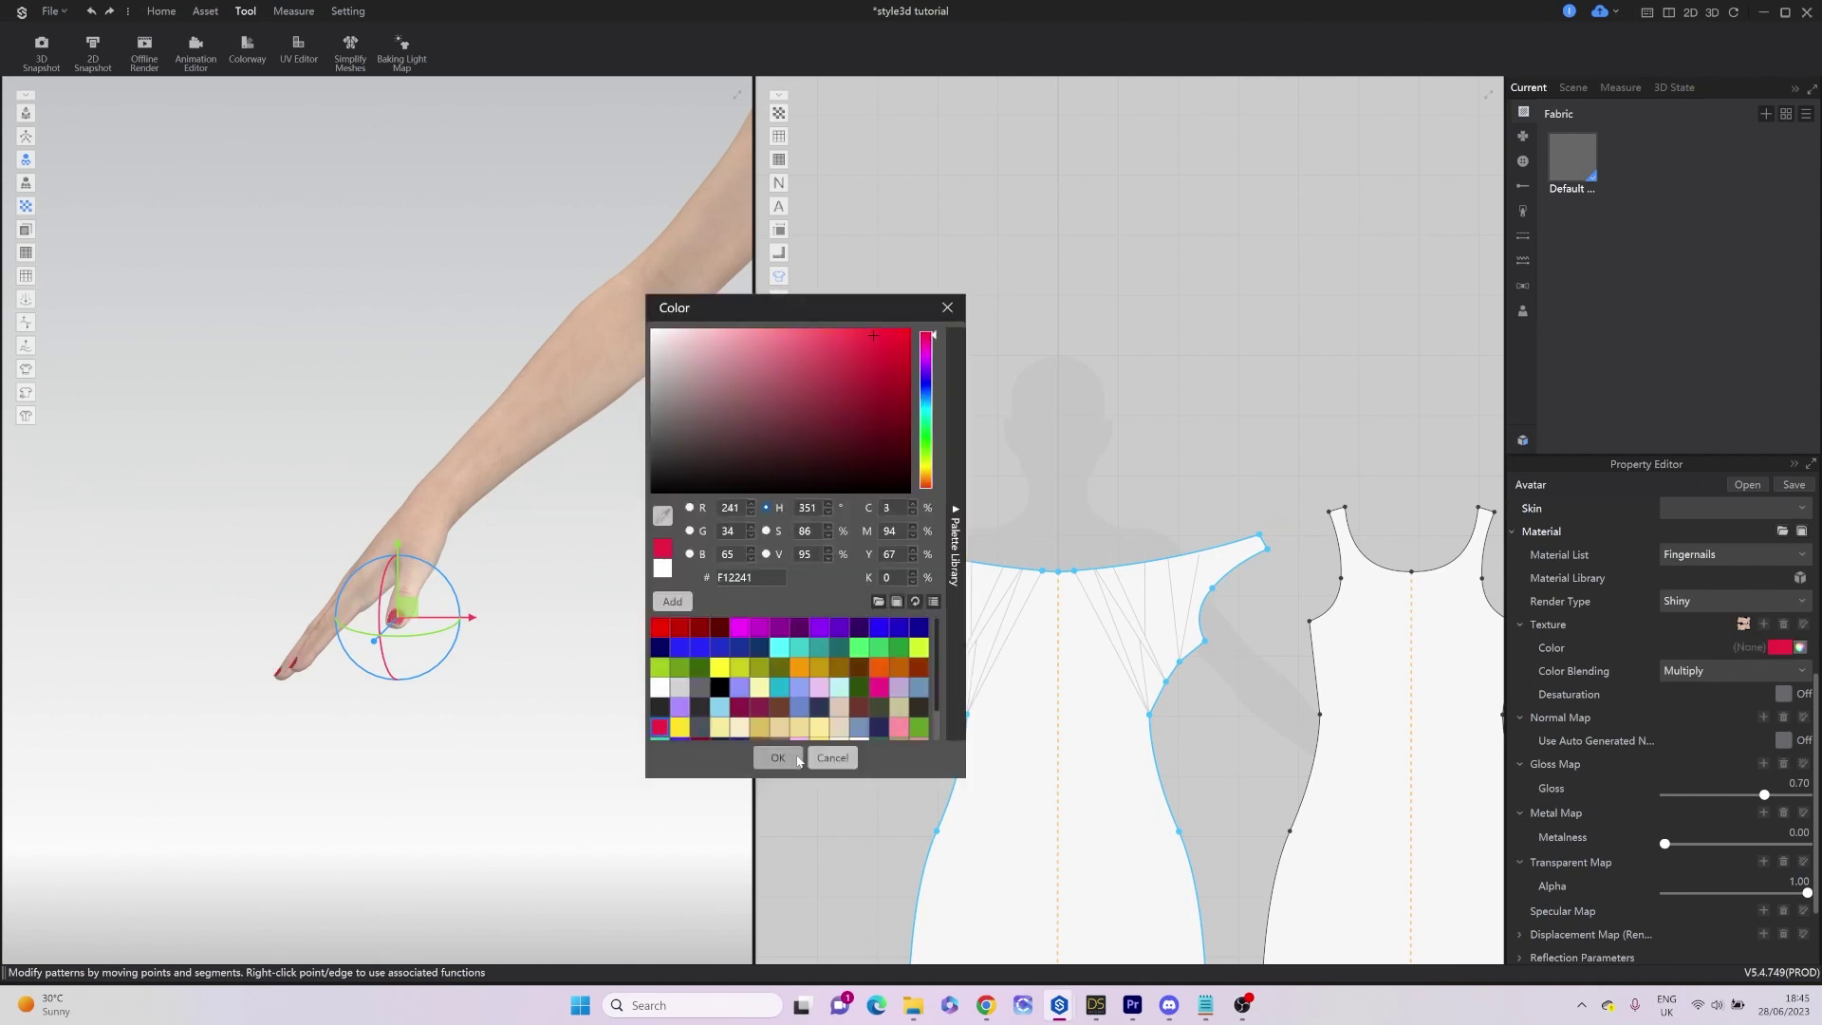
pyautogui.click(525, 752)
# Set the colour of the avatar's Toenails material to the same palette red, F12241, as the lips and fingernails.
pyautogui.scroll(-3, 598, 835)
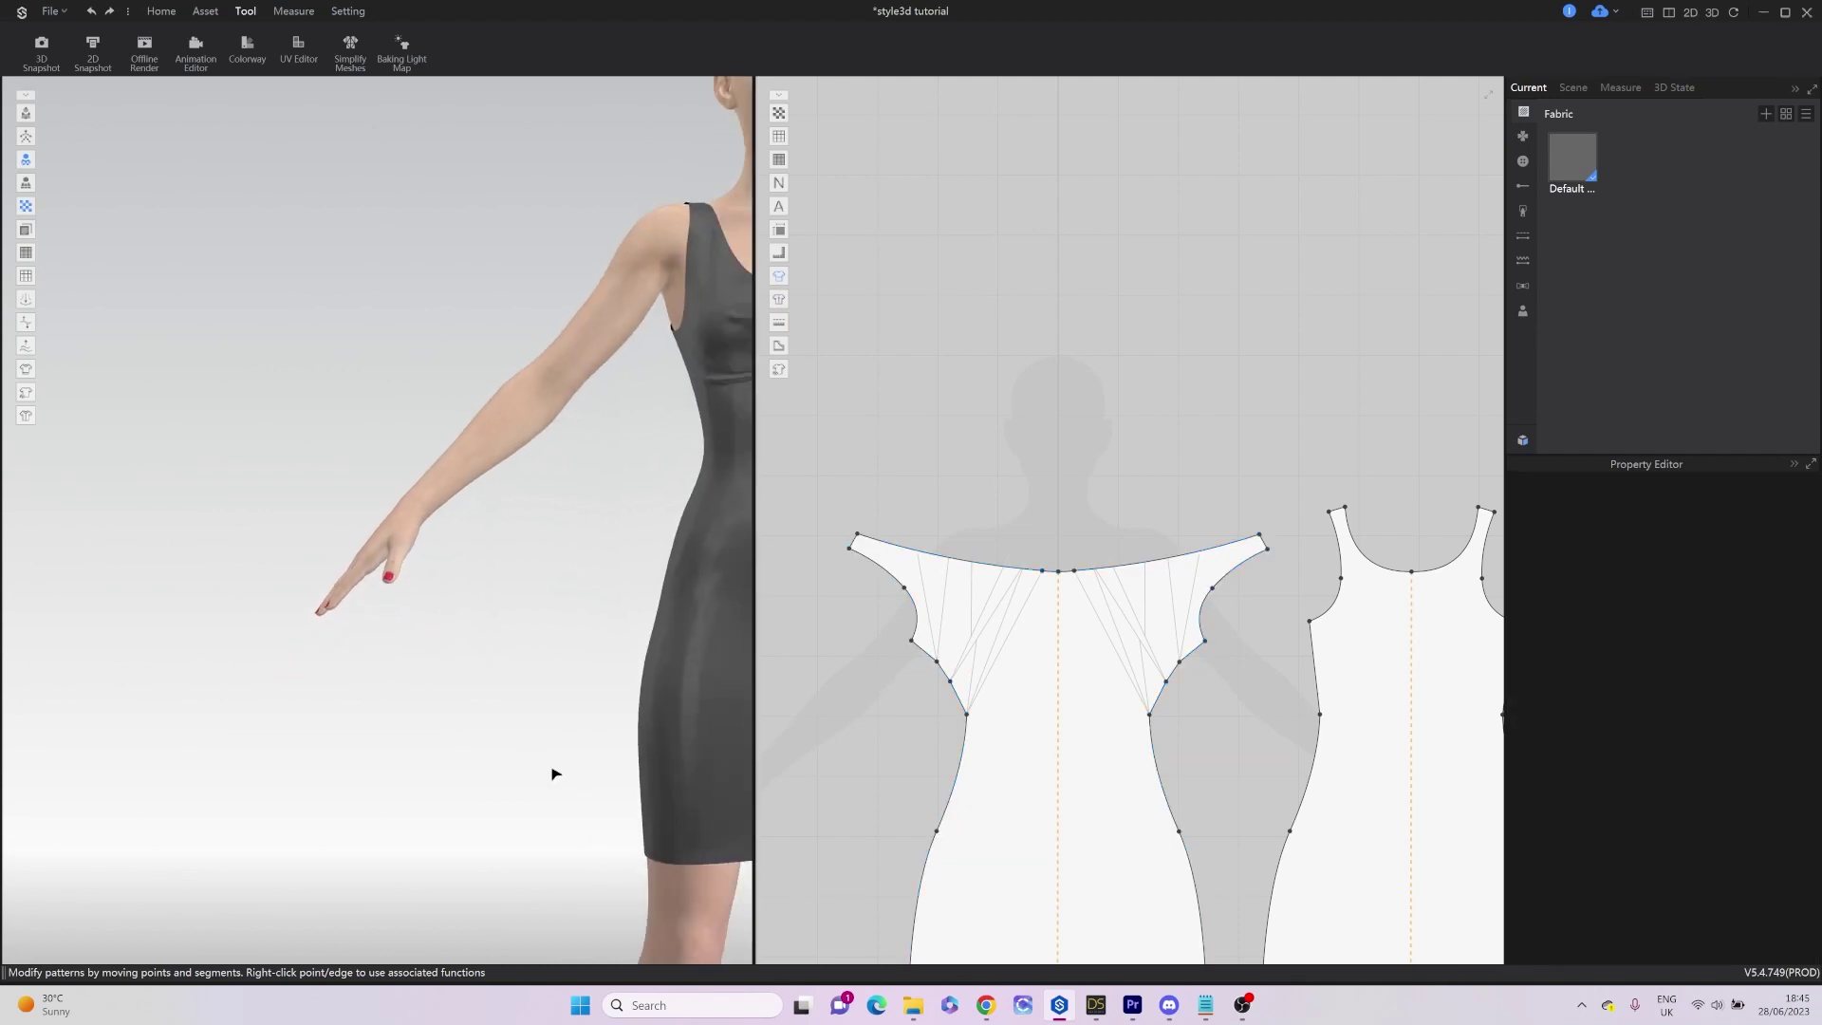
pyautogui.moveTo(557, 769); pyautogui.dragTo(350, 227, button='middle')
pyautogui.moveTo(413, 479); pyautogui.dragTo(350, 565, button='right')
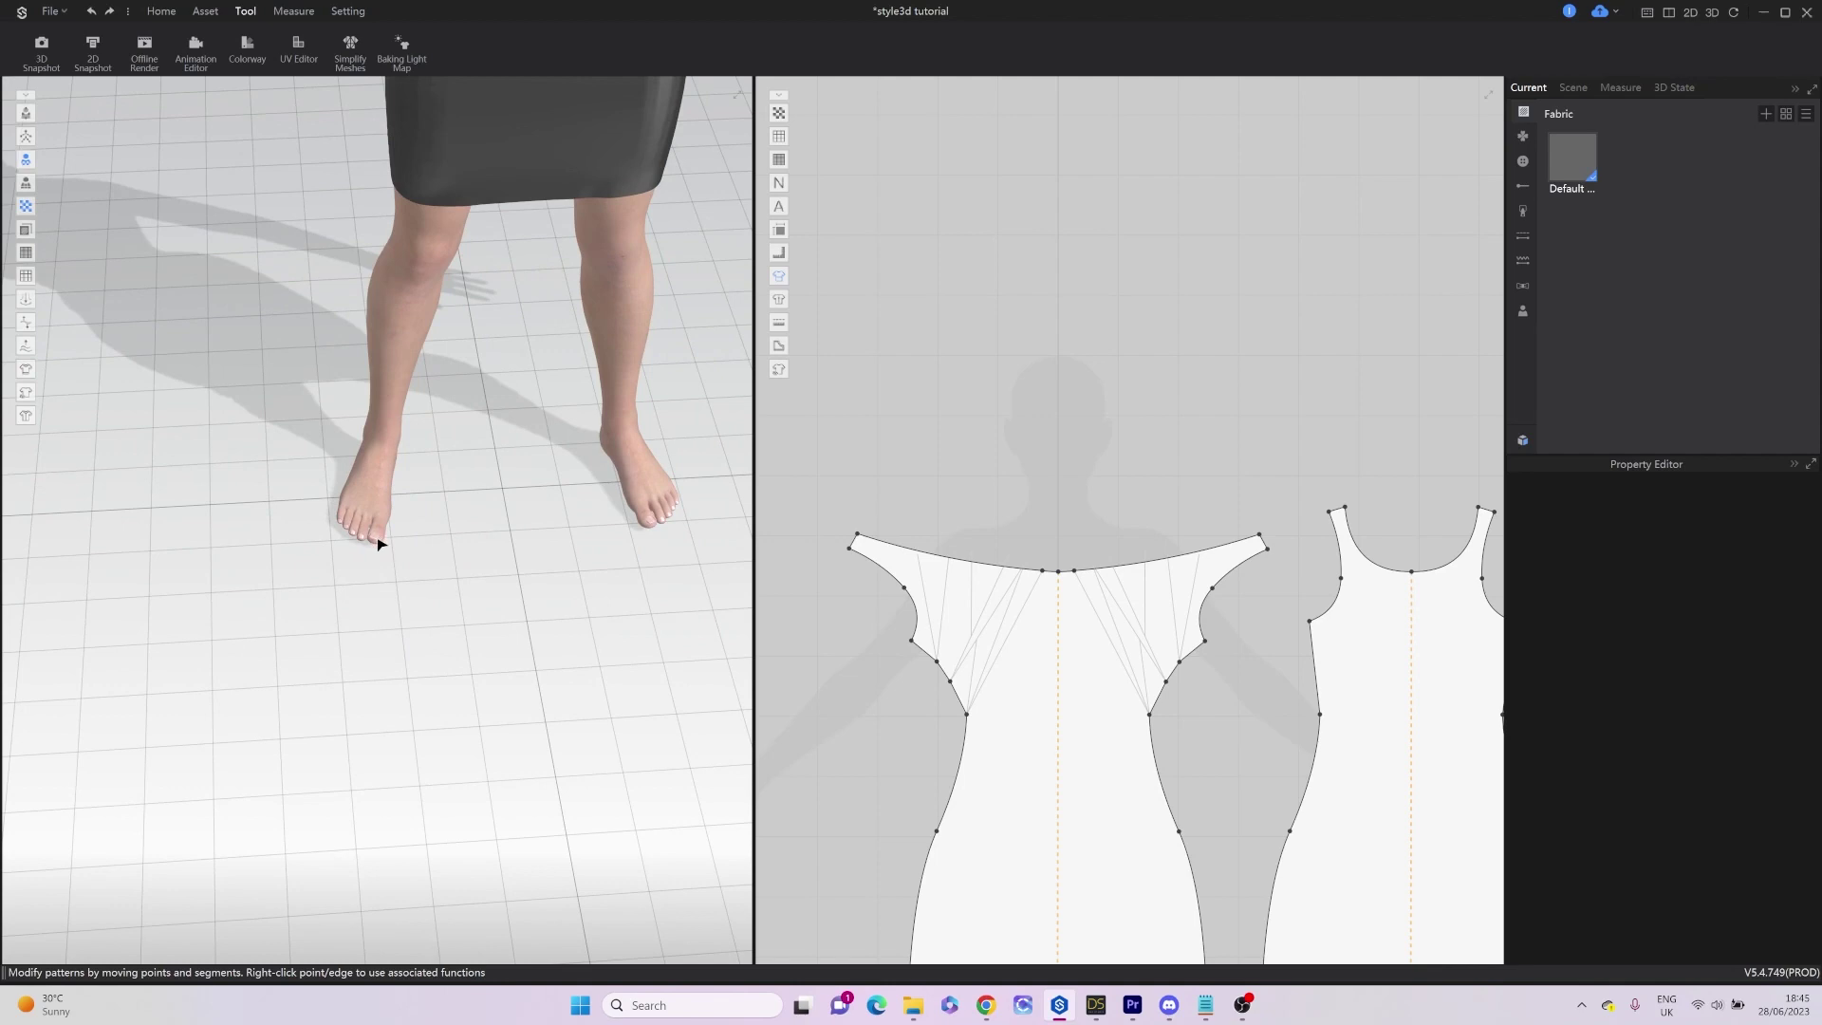
pyautogui.click(381, 542)
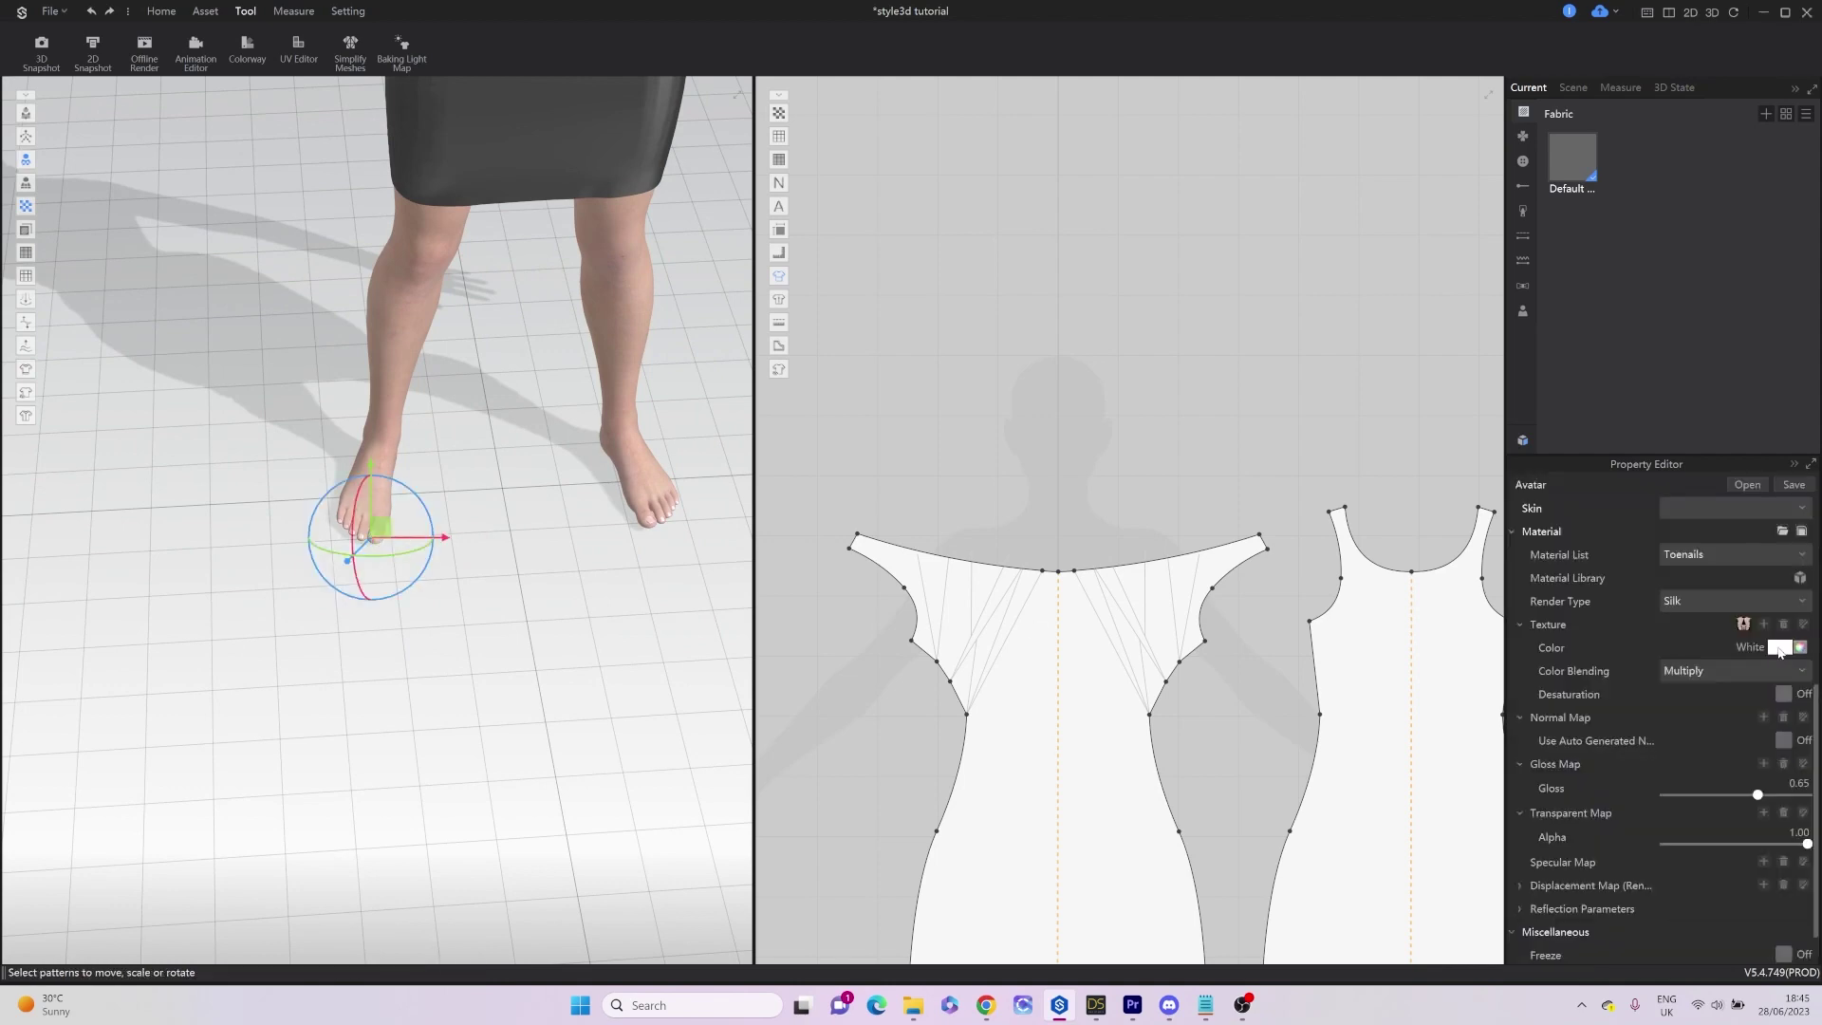
pyautogui.click(1780, 647)
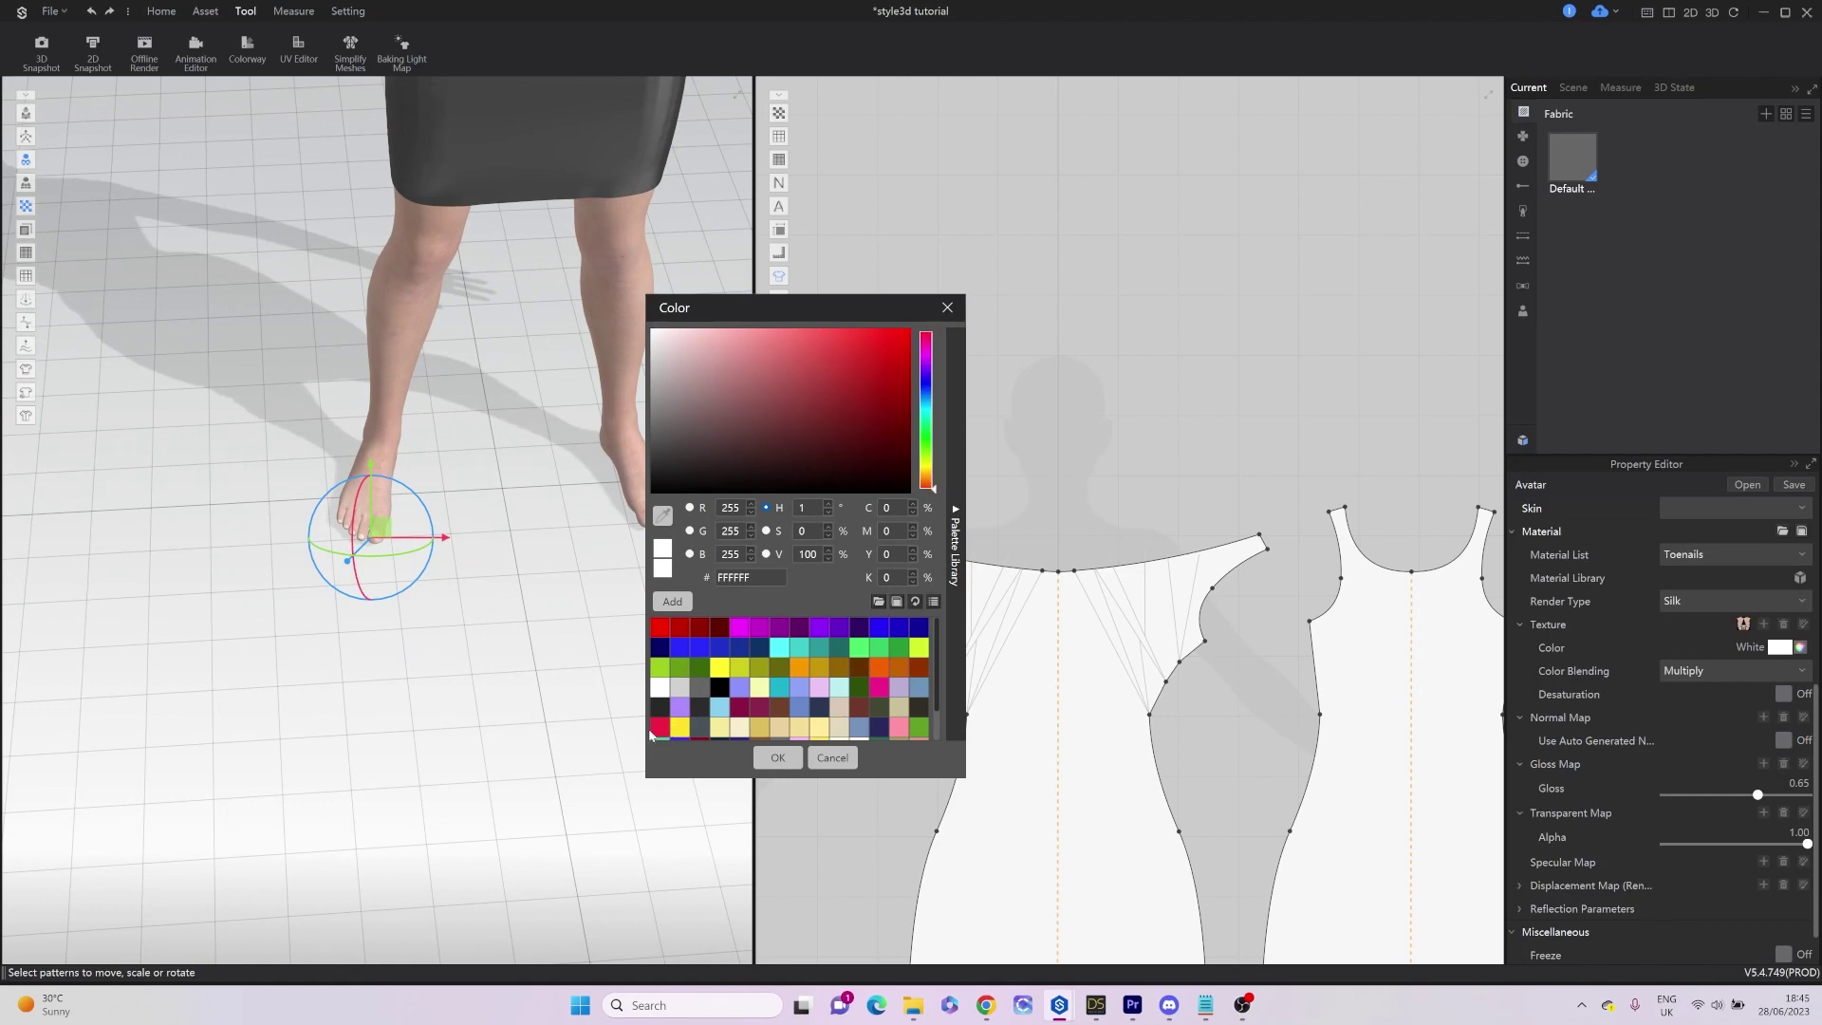
pyautogui.click(659, 727)
pyautogui.click(777, 757)
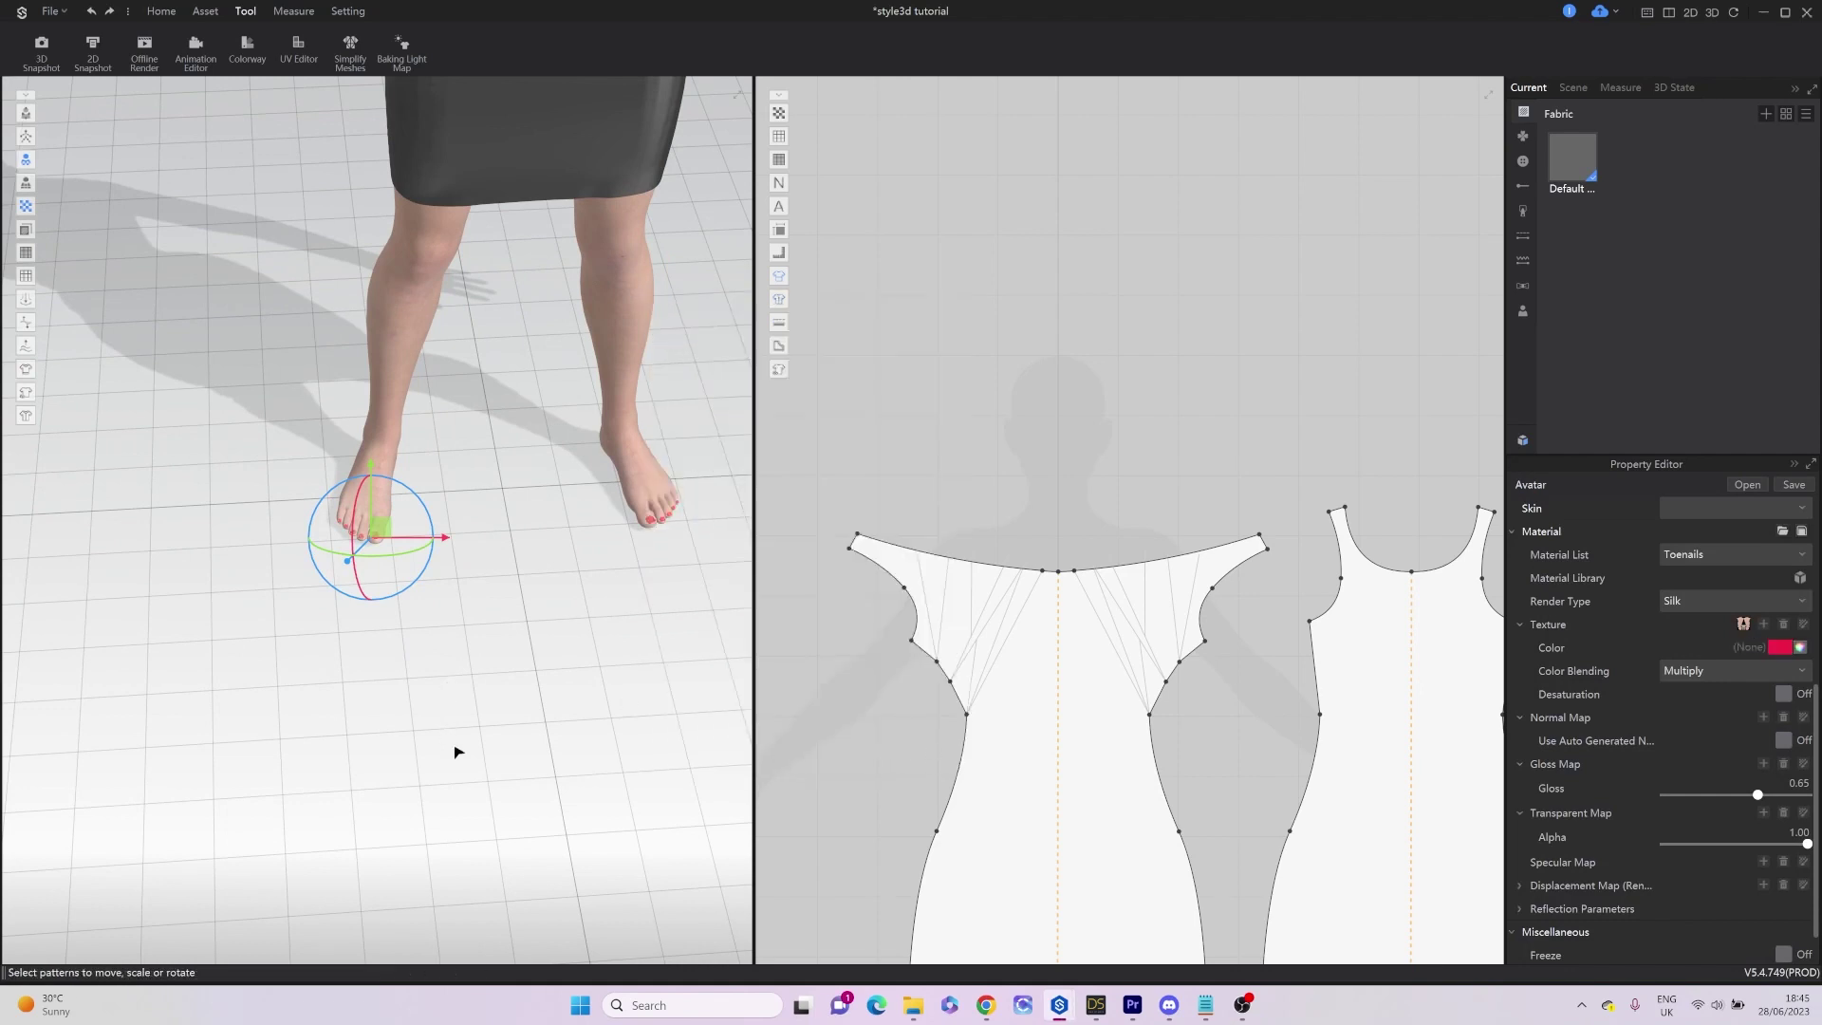
# Deselect the avatar and start an offline render of her framed at full length in the dress.
pyautogui.moveTo(457, 752); pyautogui.dragTo(447, 664, button='right')
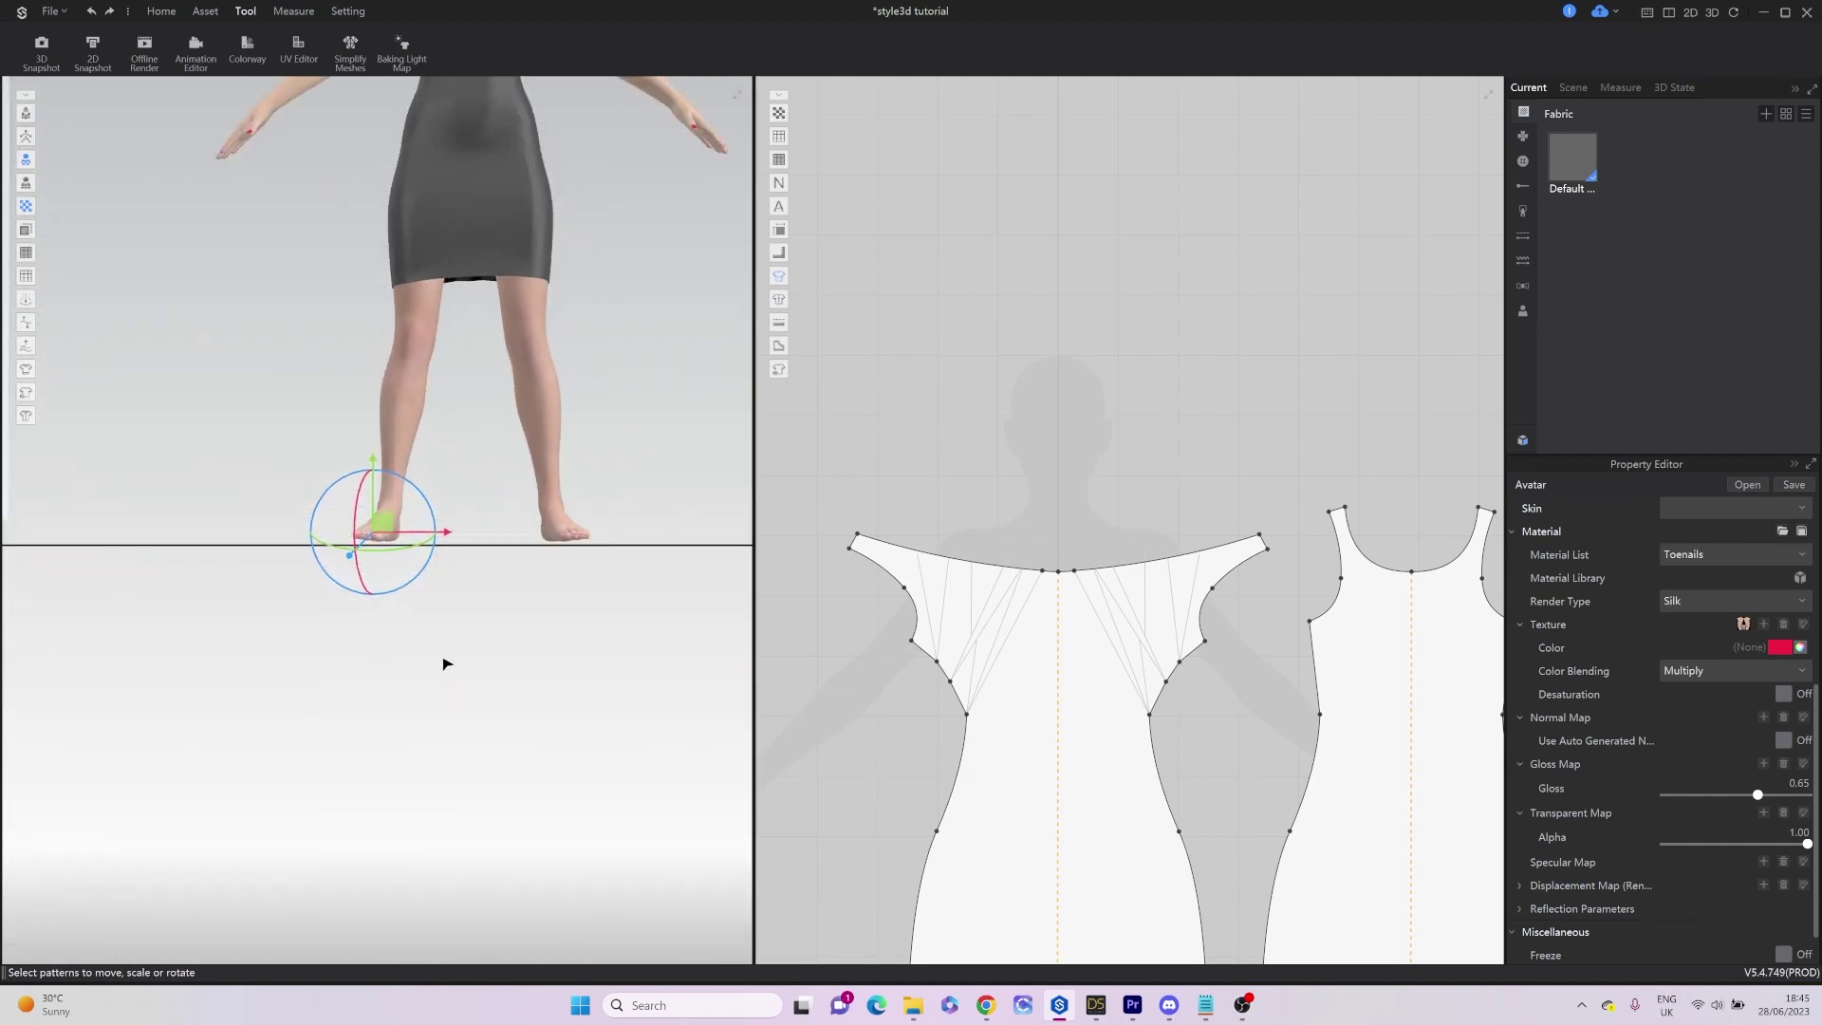
pyautogui.scroll(-5, 447, 663)
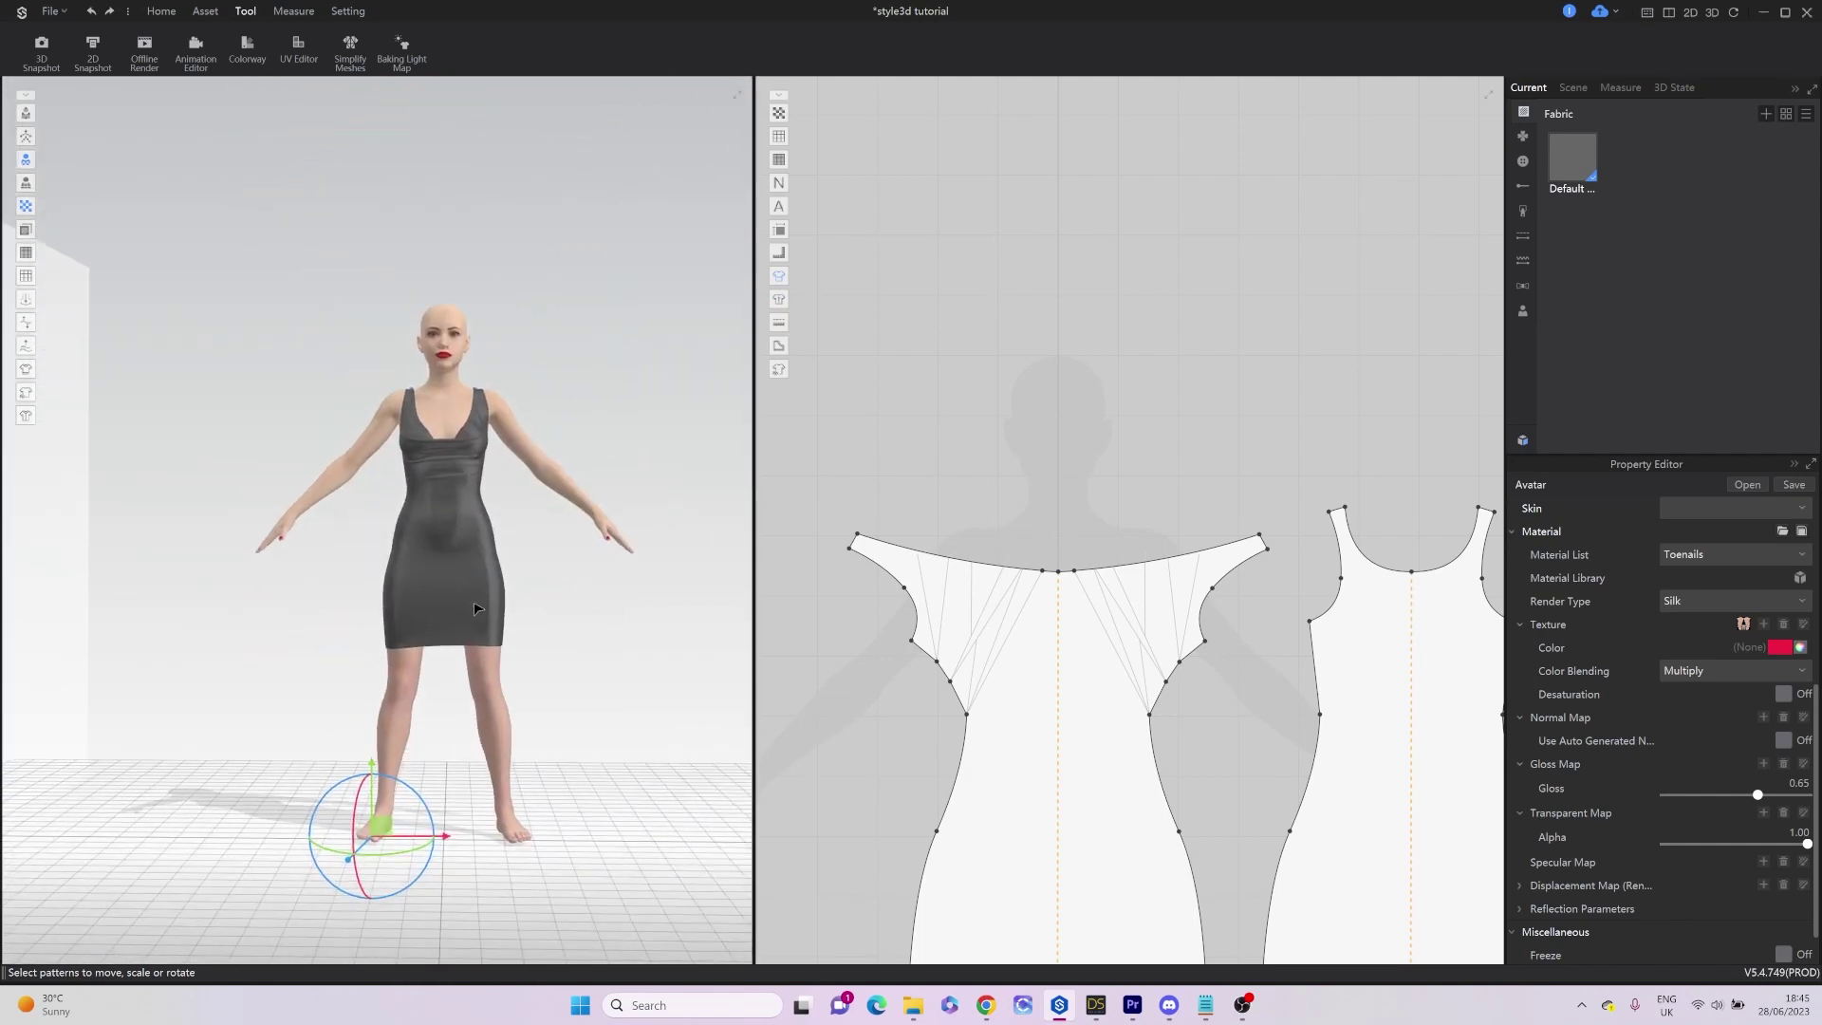
pyautogui.scroll(4, 477, 609)
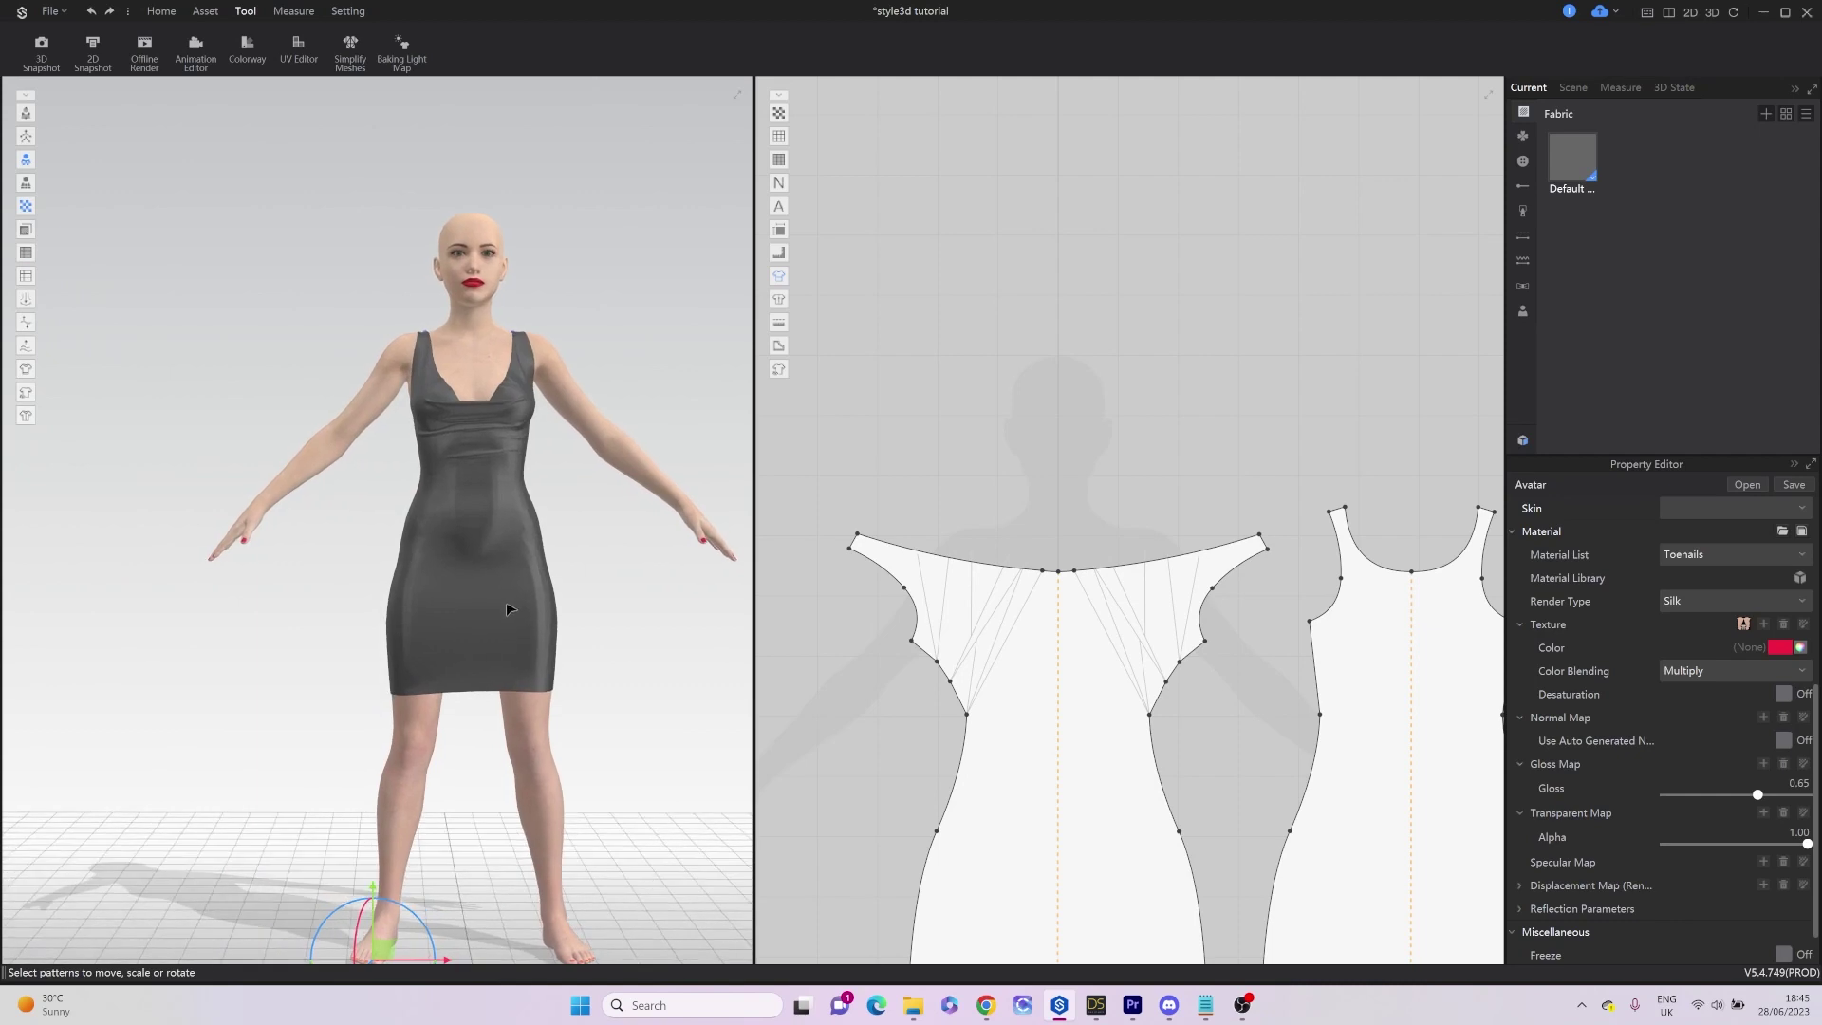
pyautogui.moveTo(510, 624)
pyautogui.mouseDown(button='right')
pyautogui.moveTo(508, 602)
pyautogui.moveTo(479, 611)
pyautogui.mouseUp(button='right')
pyautogui.moveTo(477, 608); pyautogui.dragTo(402, 561, button='middle')
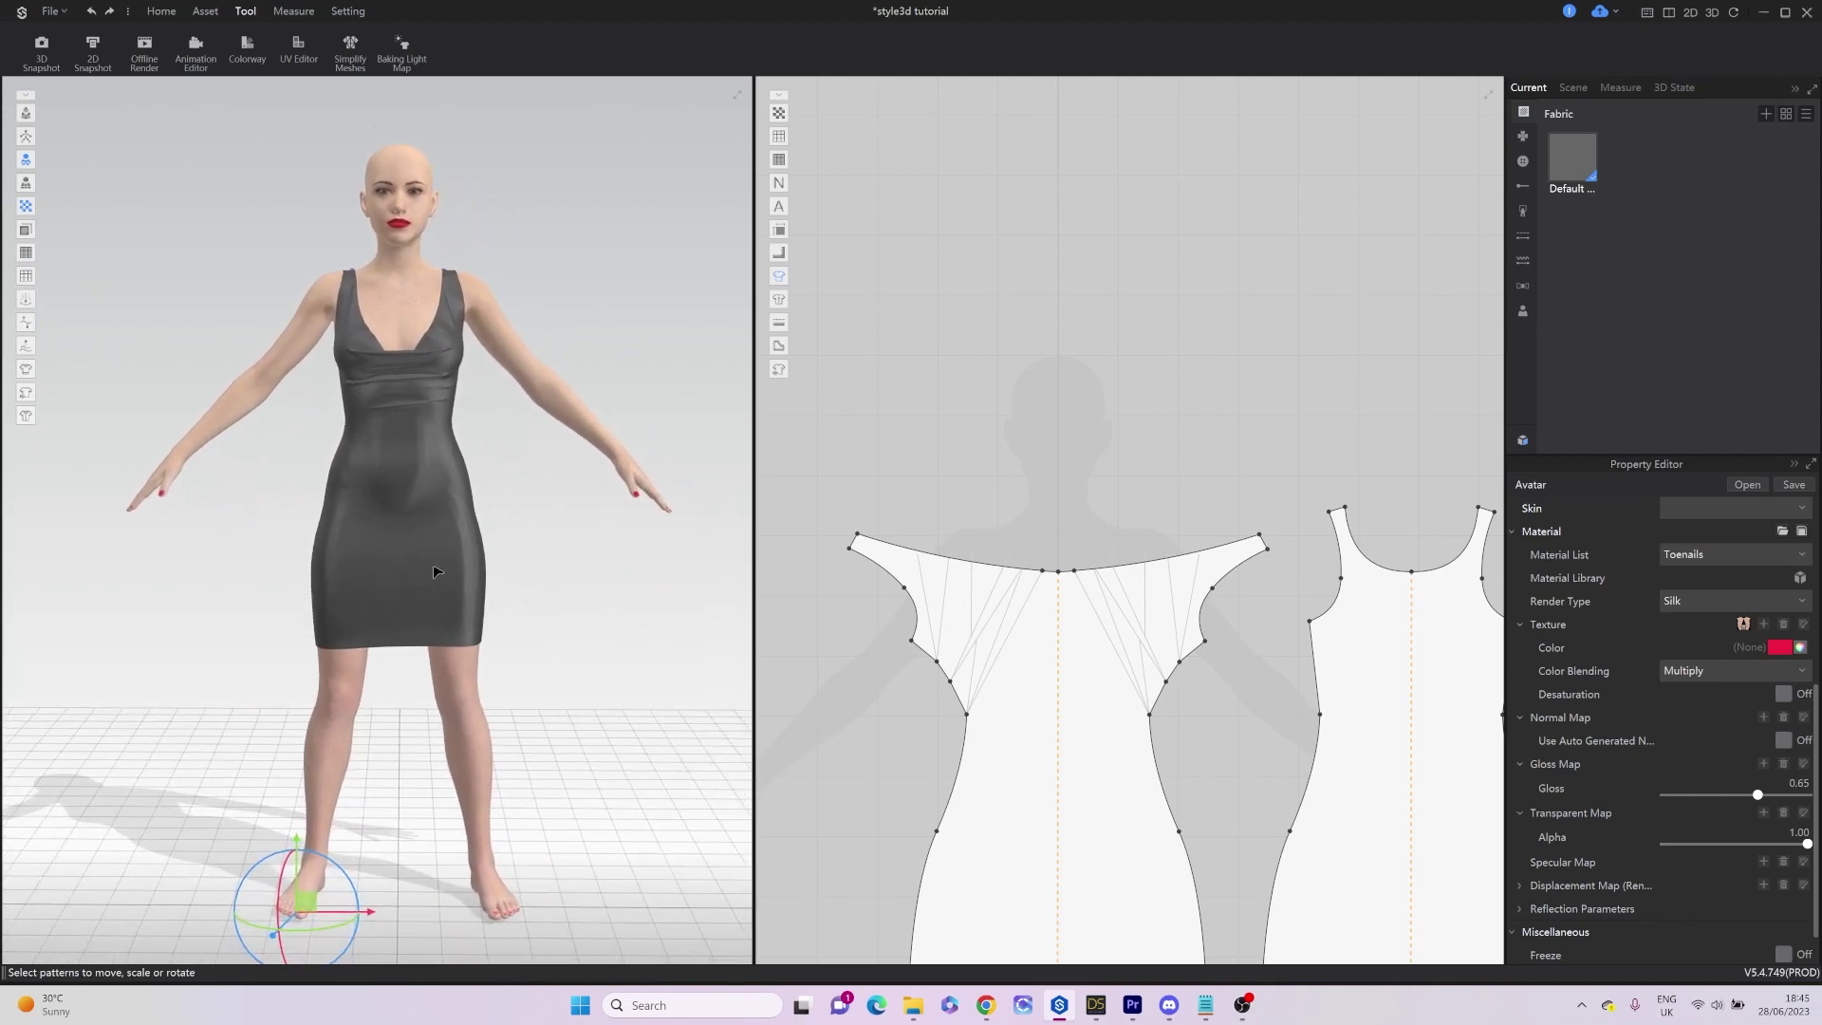
pyautogui.click(599, 617)
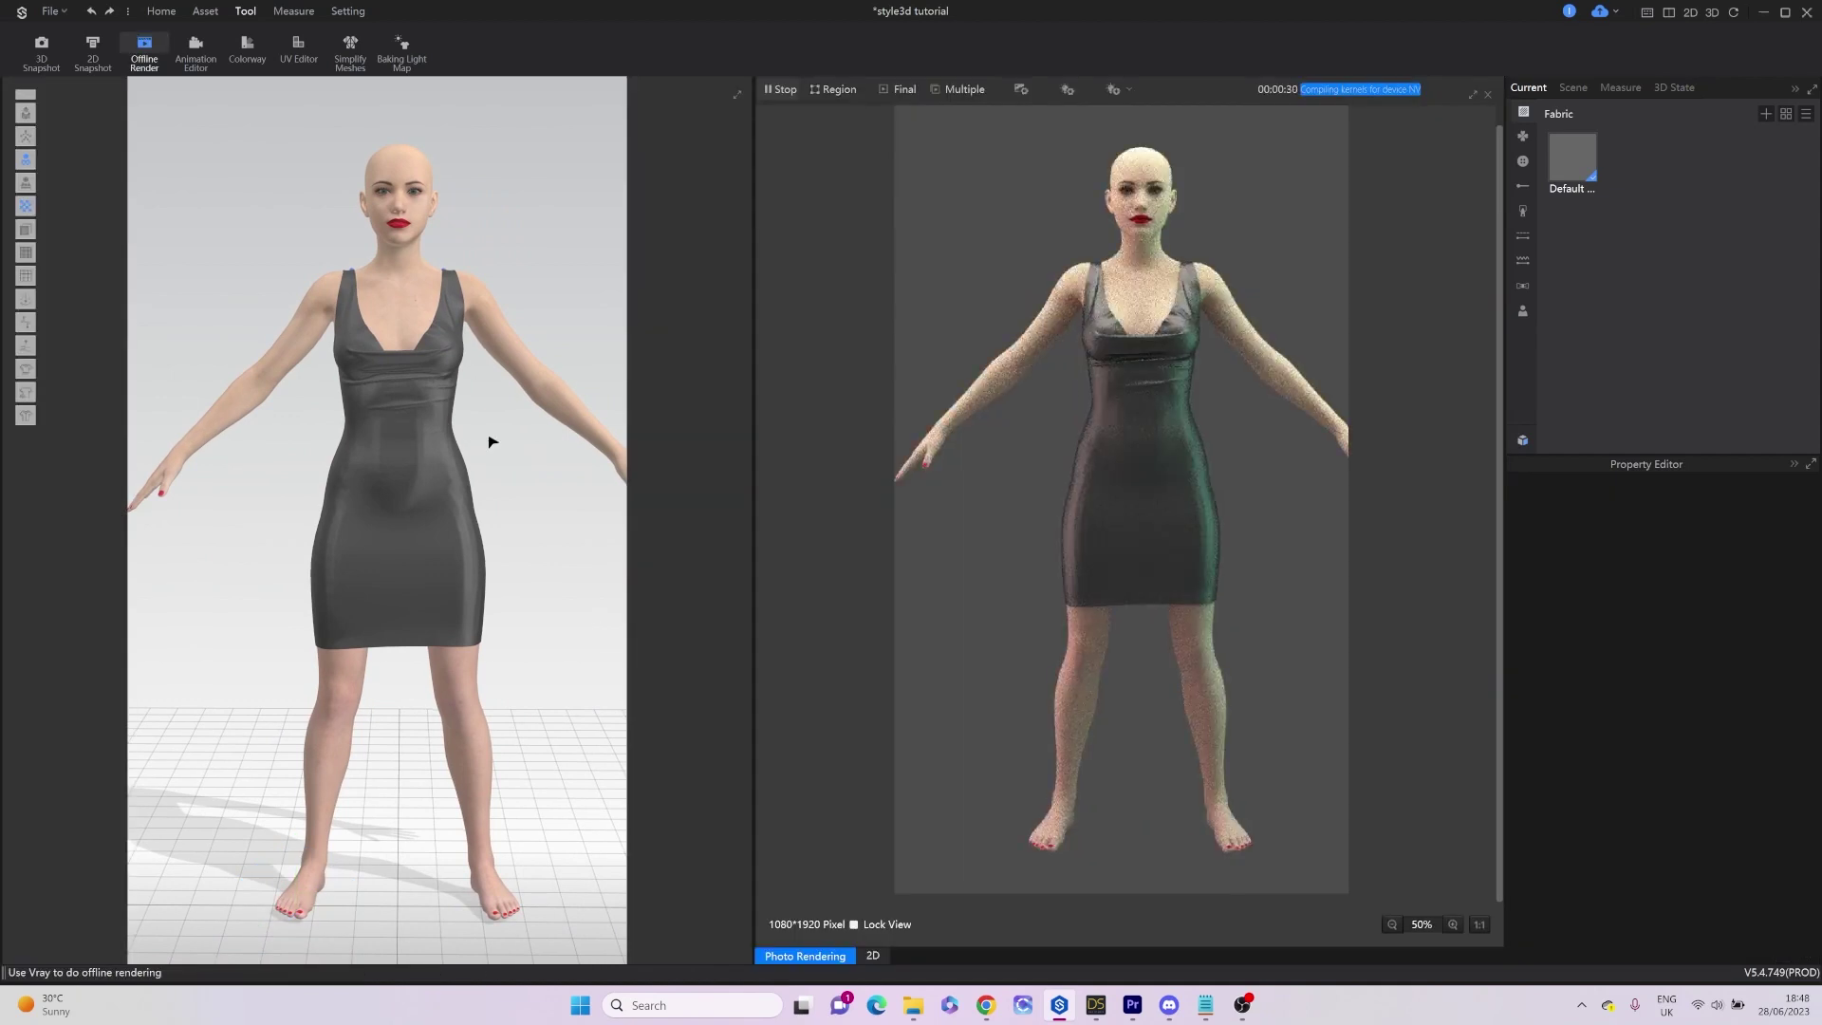
# Set the render type of the avatar's Eyelashes material to Silk, with the offline render framed on her face.
pyautogui.scroll(5, 491, 441)
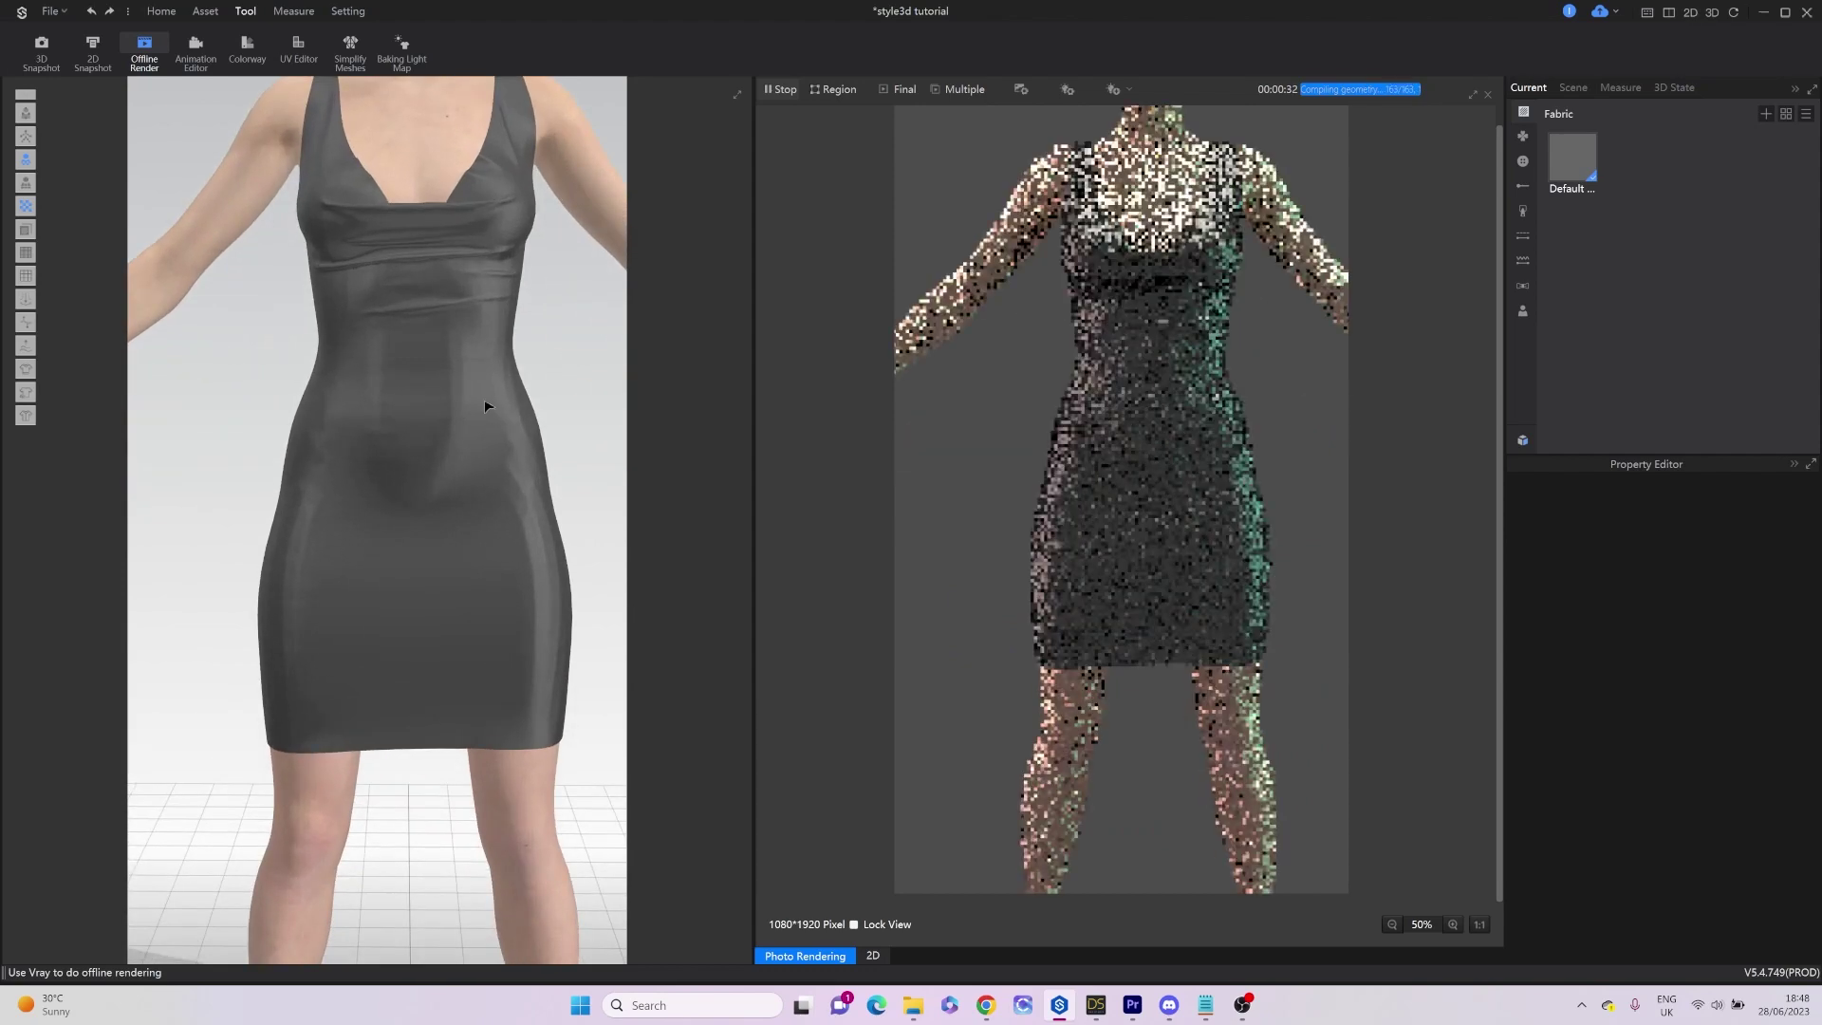
pyautogui.moveTo(484, 397); pyautogui.dragTo(458, 697, button='middle')
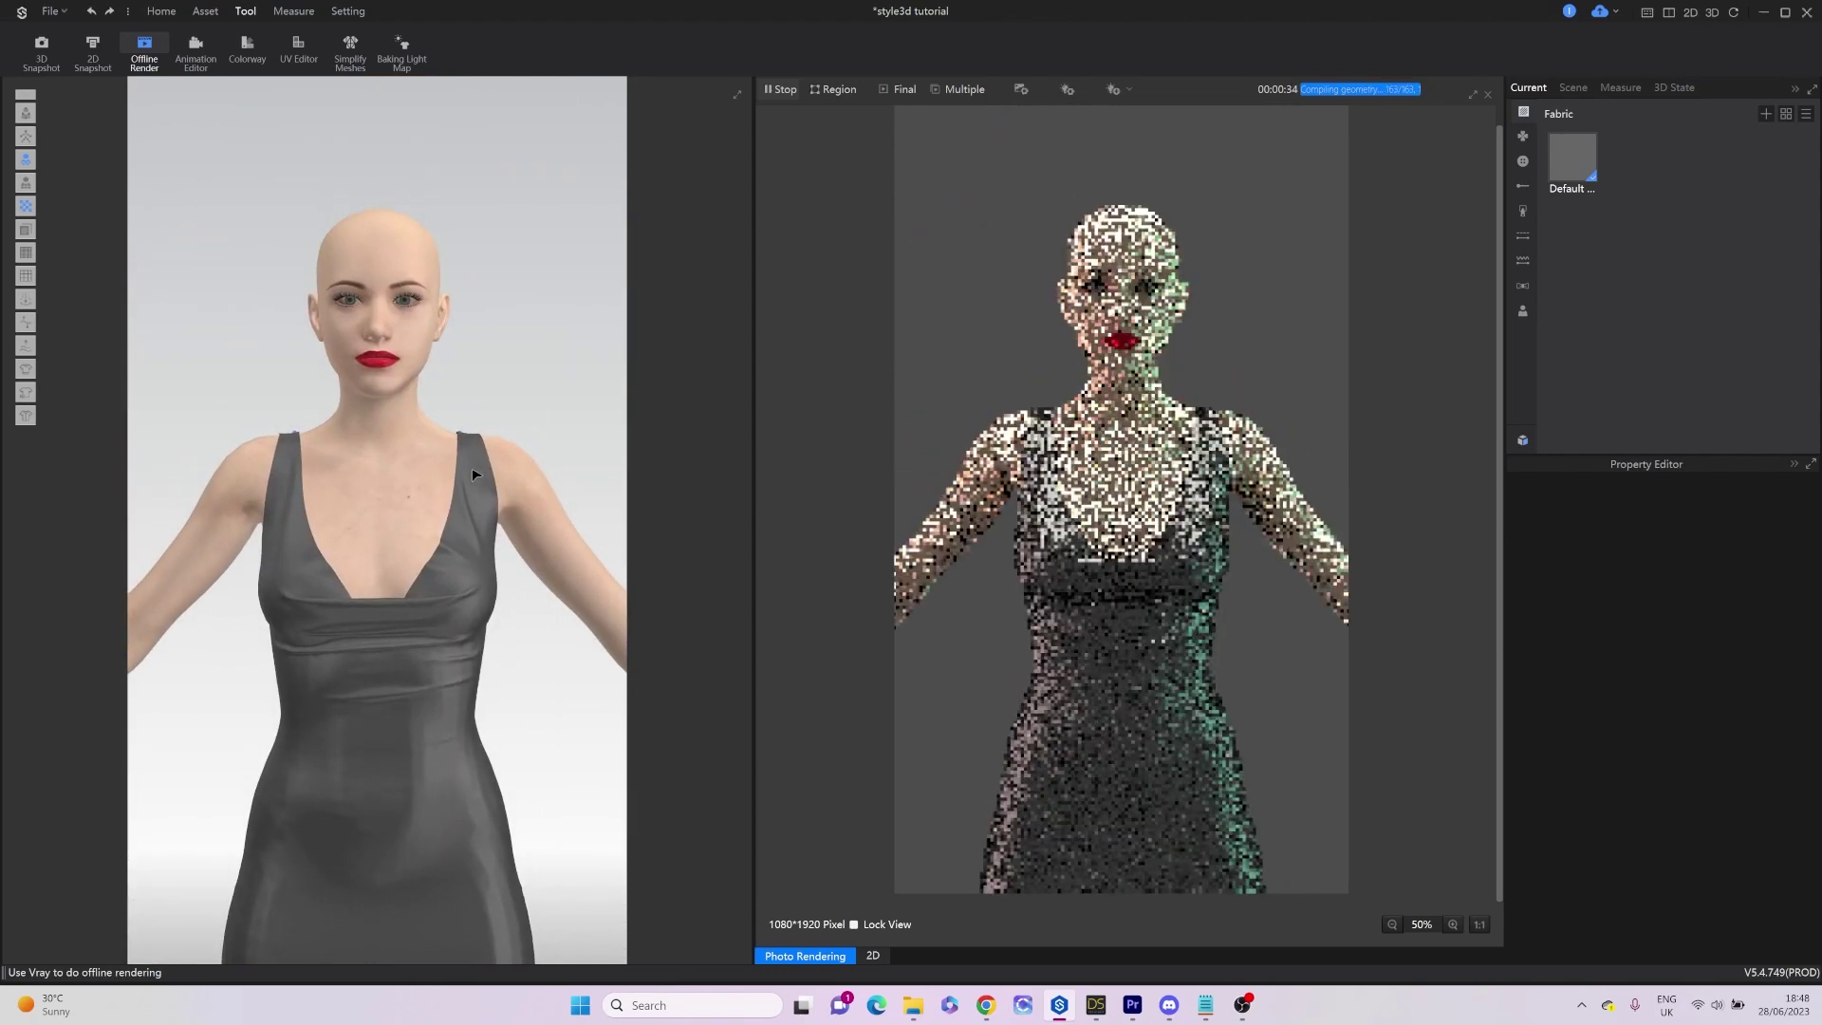
pyautogui.scroll(3, 471, 465)
pyautogui.moveTo(475, 472); pyautogui.dragTo(442, 673, button='middle')
pyautogui.scroll(3, 442, 673)
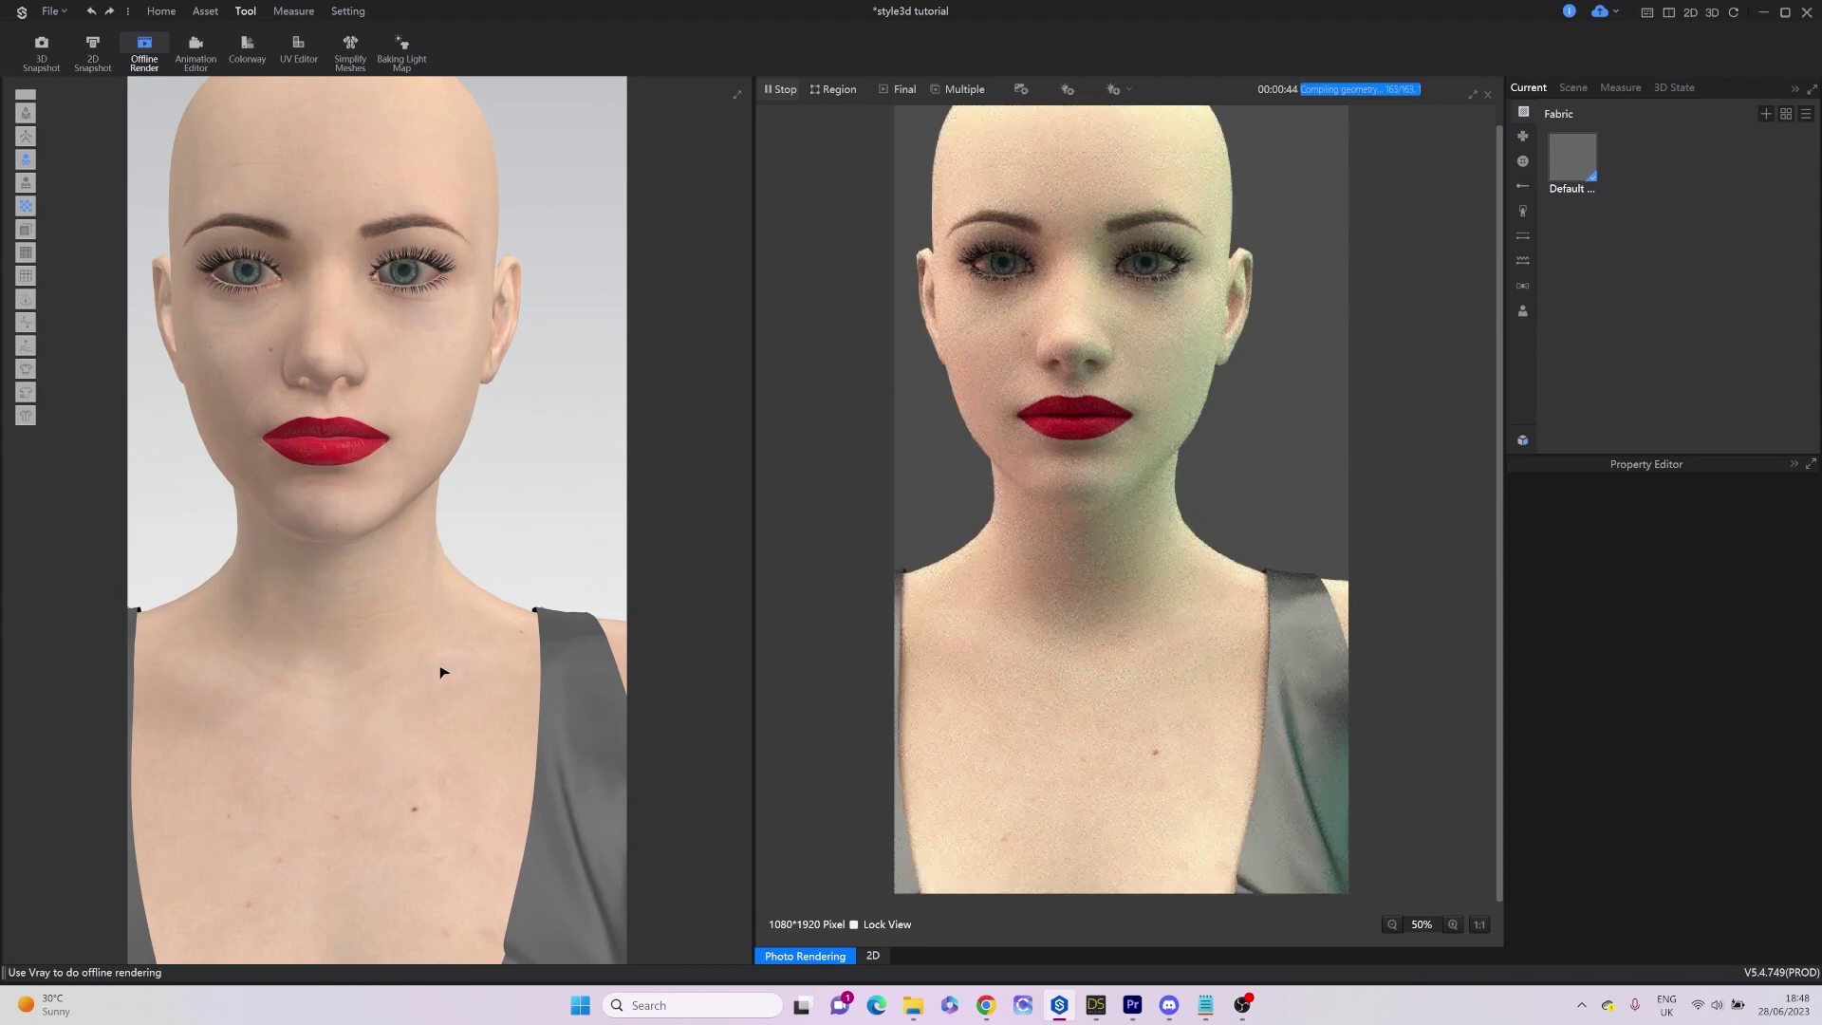
pyautogui.click(434, 265)
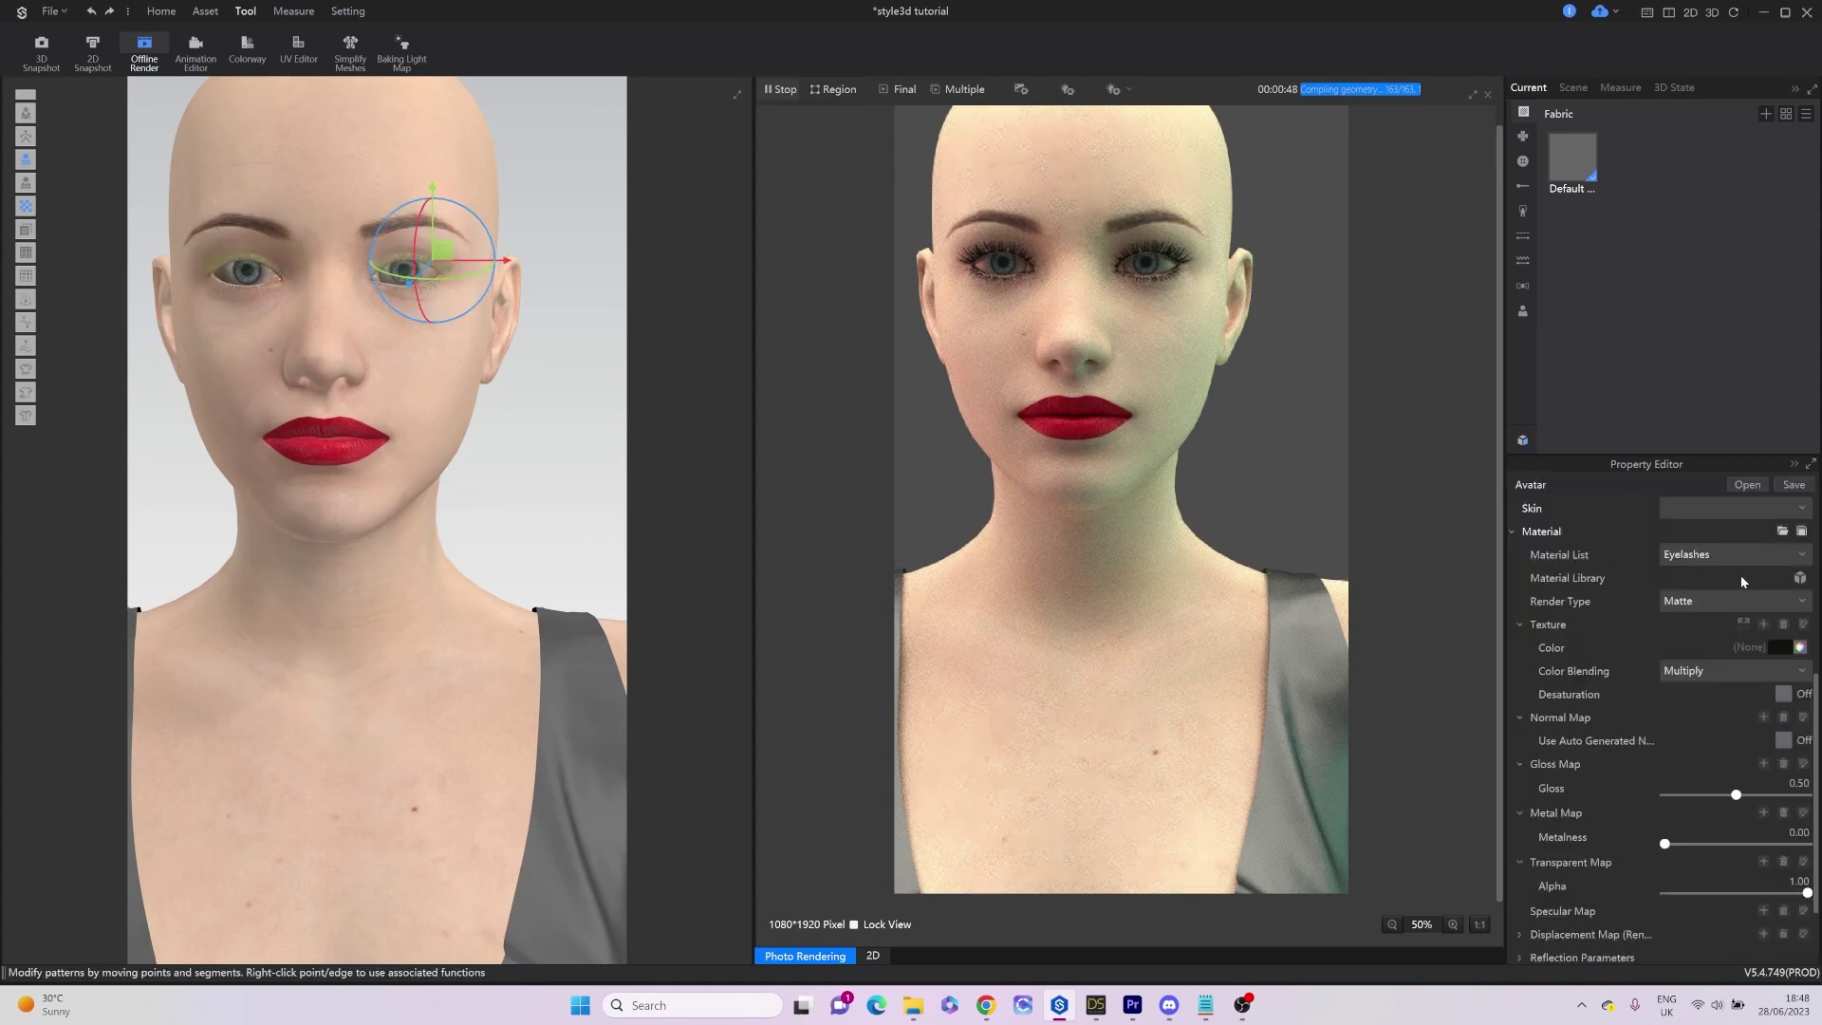
pyautogui.scroll(5, 1741, 575)
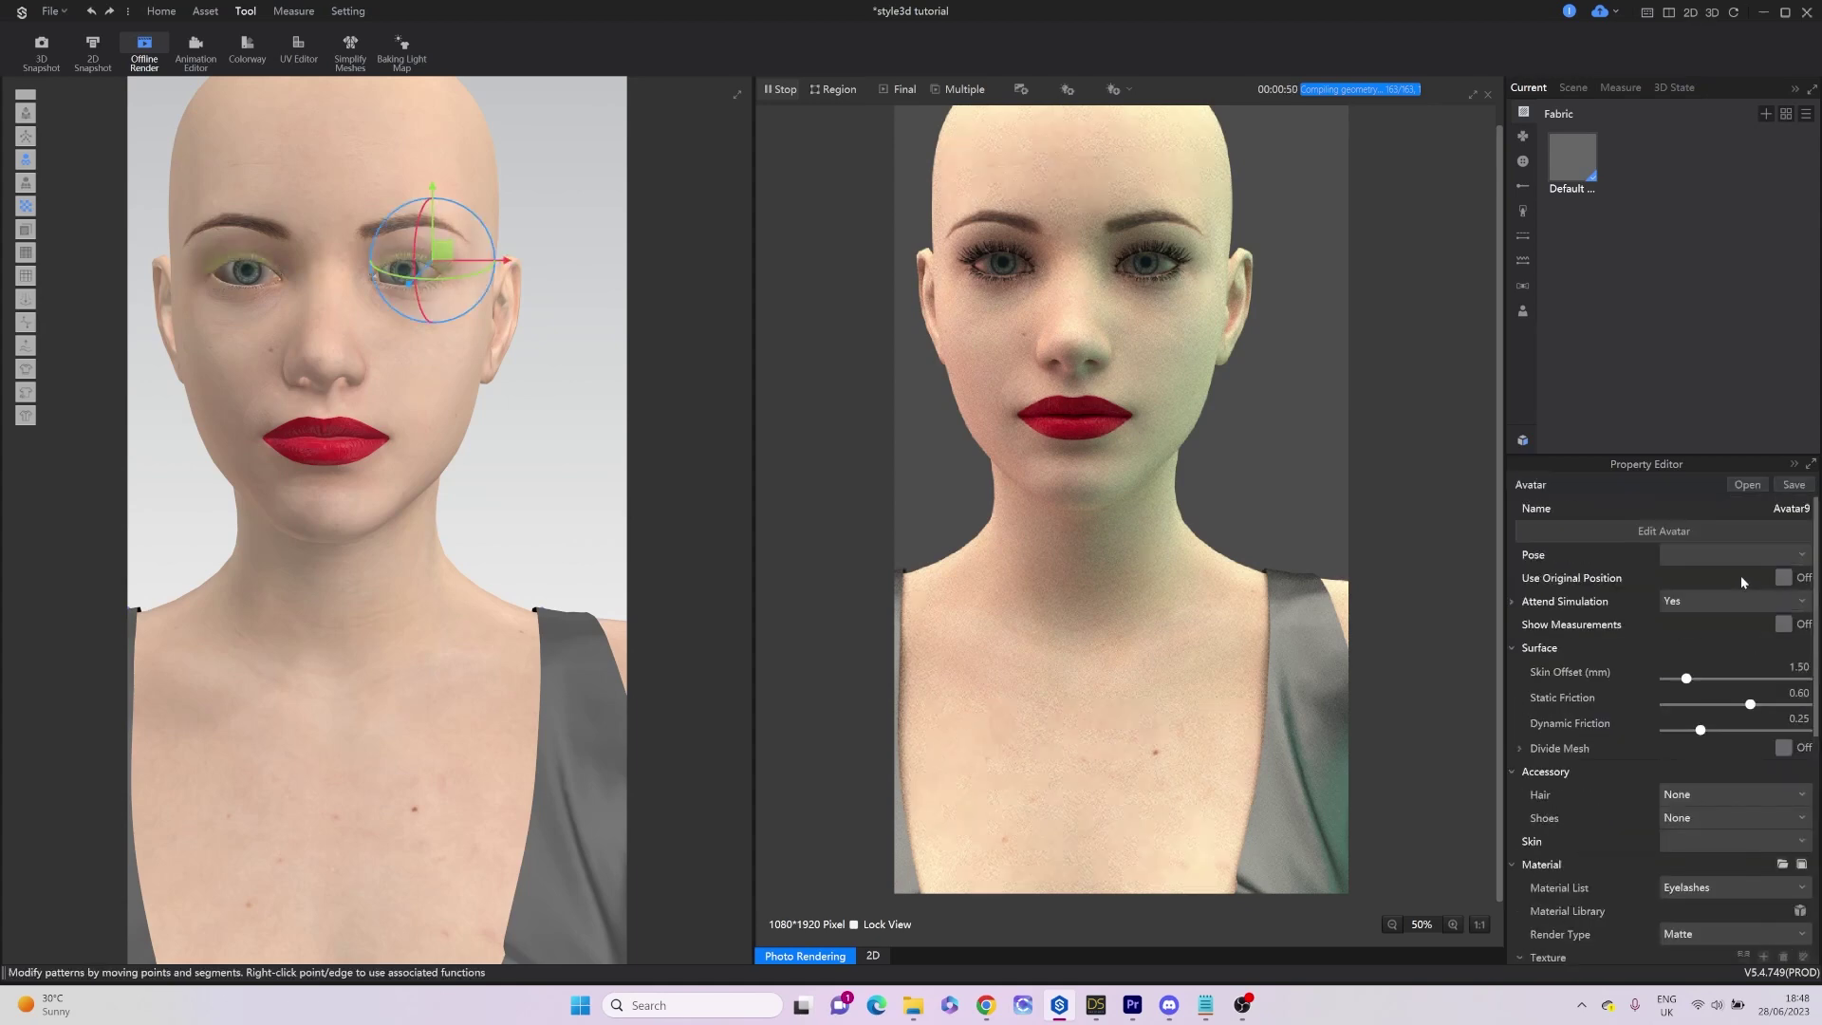
pyautogui.scroll(-5, 1740, 575)
pyautogui.click(1795, 648)
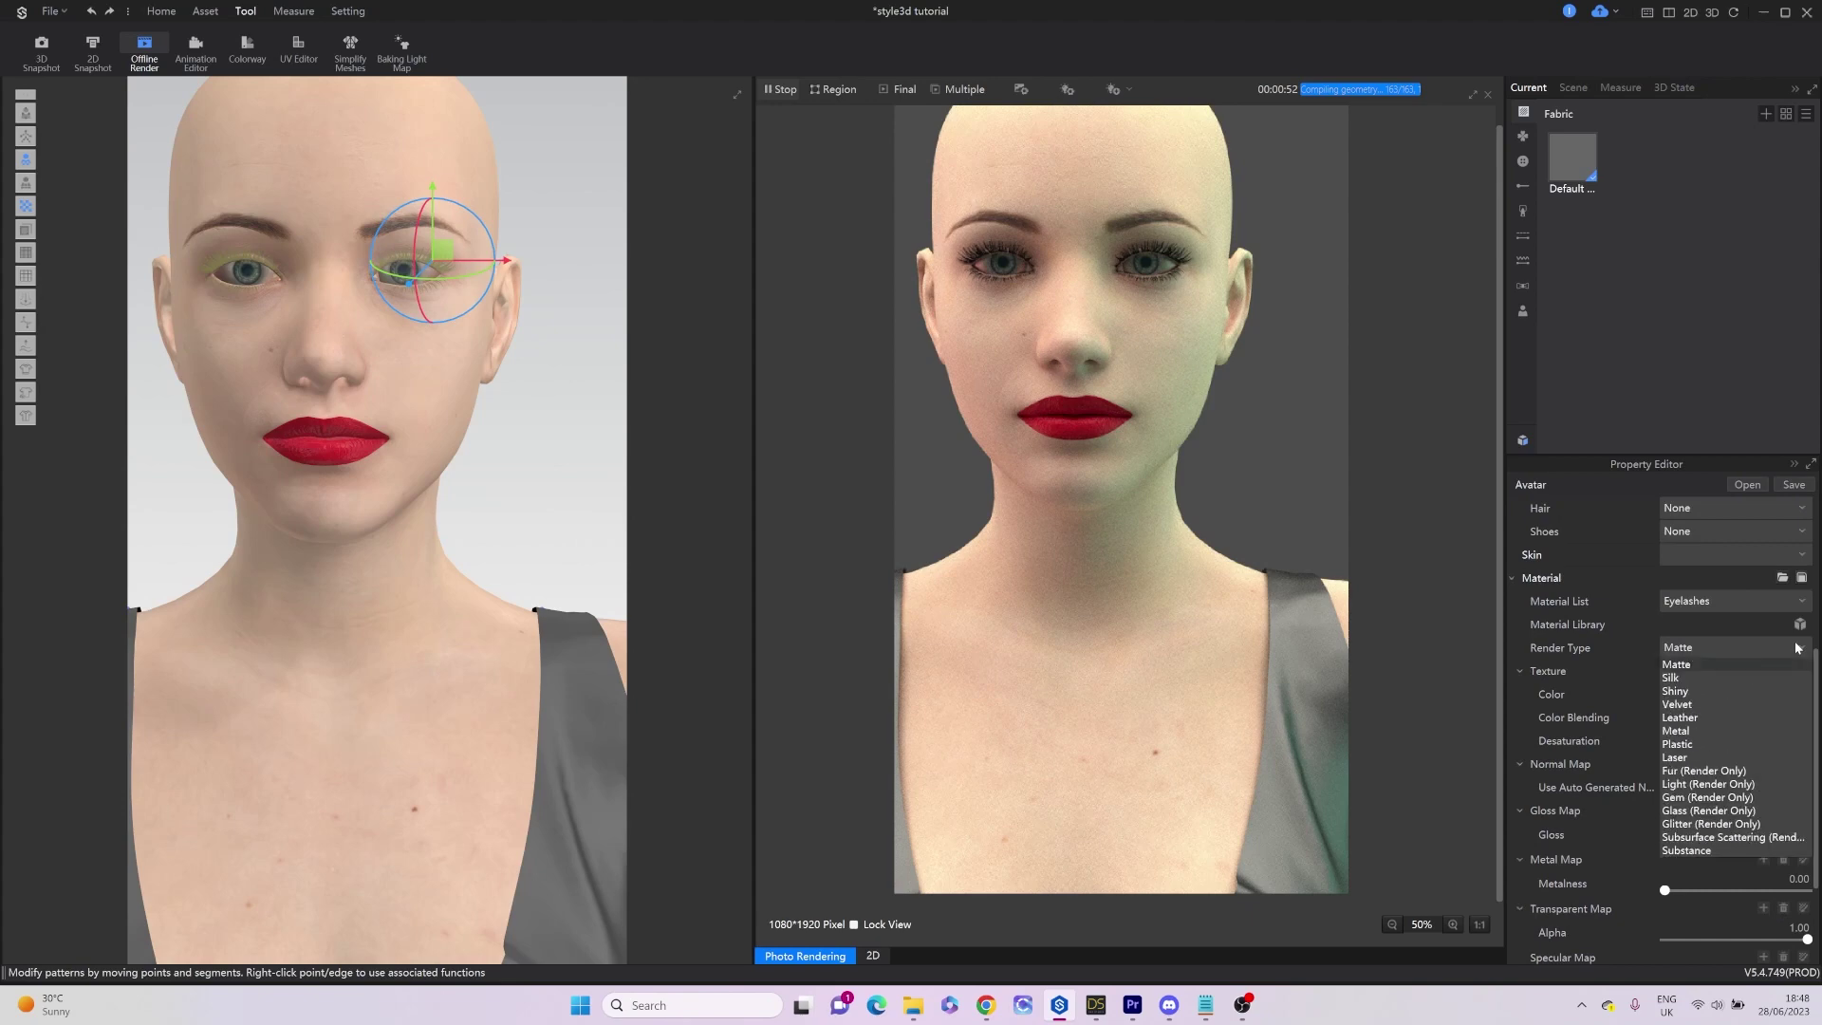
pyautogui.click(1680, 679)
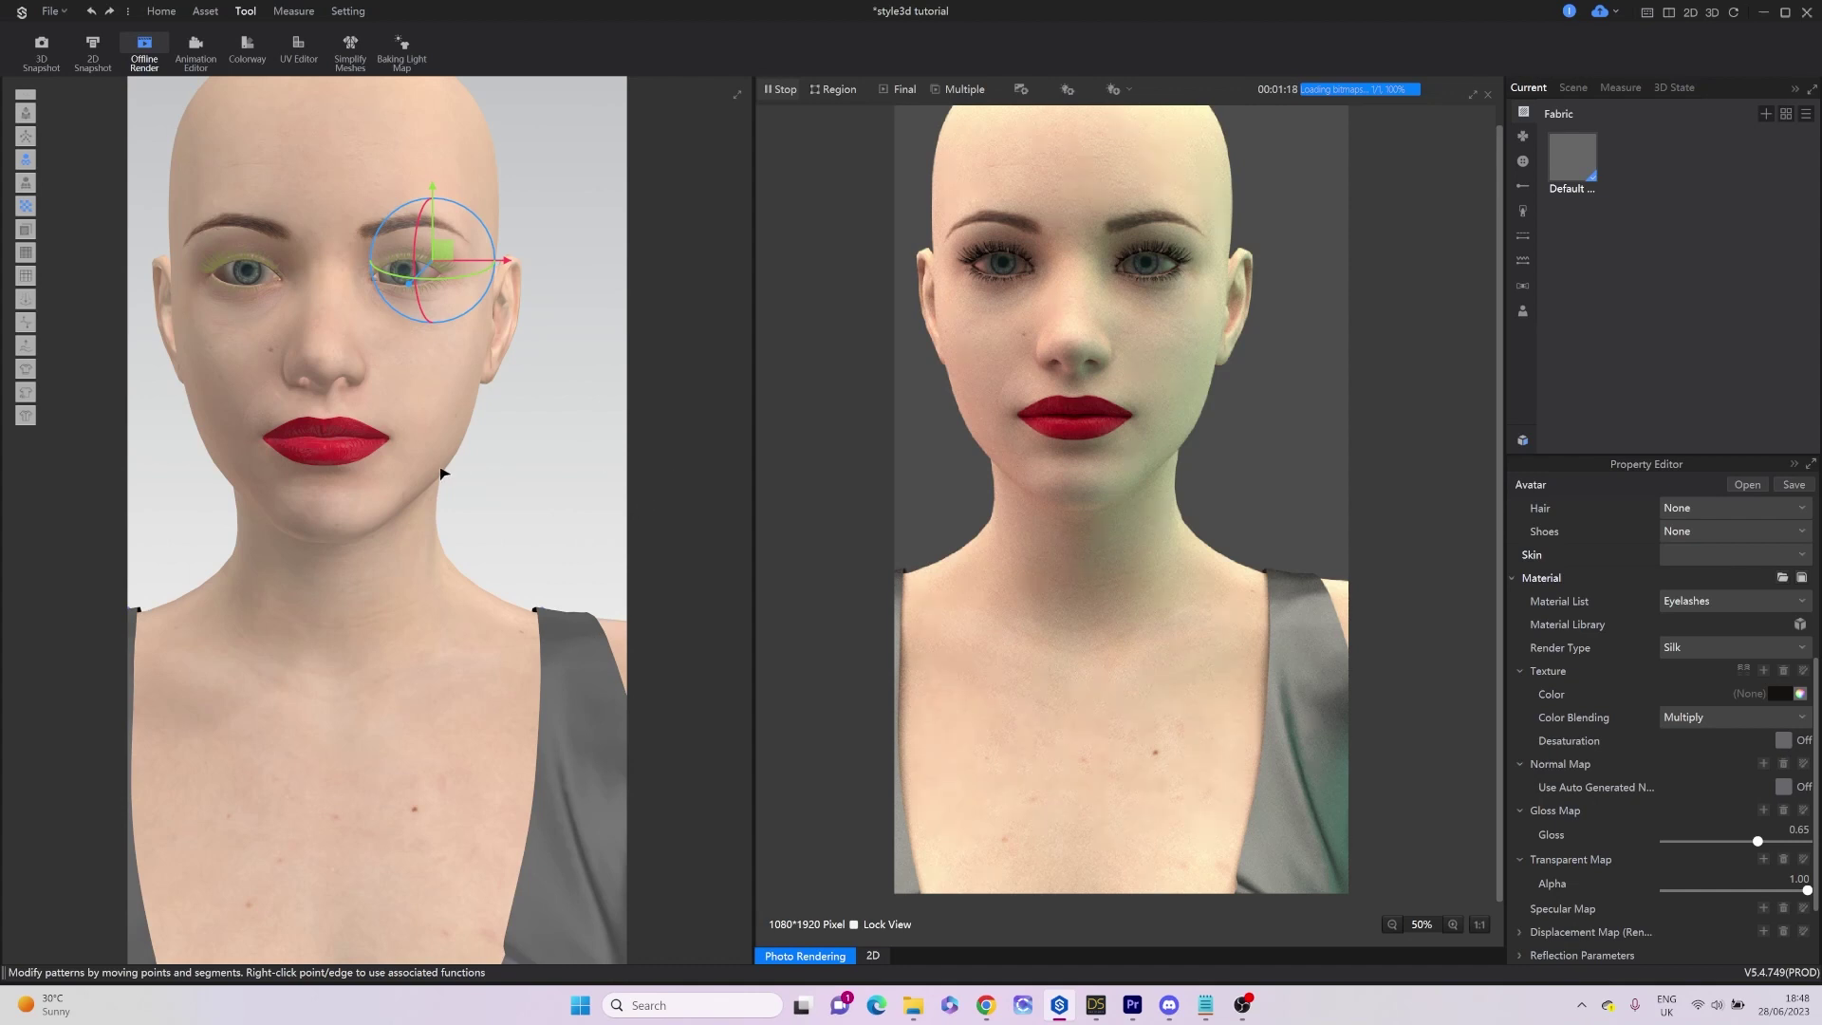
# Select the eye surfaces, including the Pupils material, in a facial close-up to check their settings against the offline render.
pyautogui.scroll(5, 468, 531)
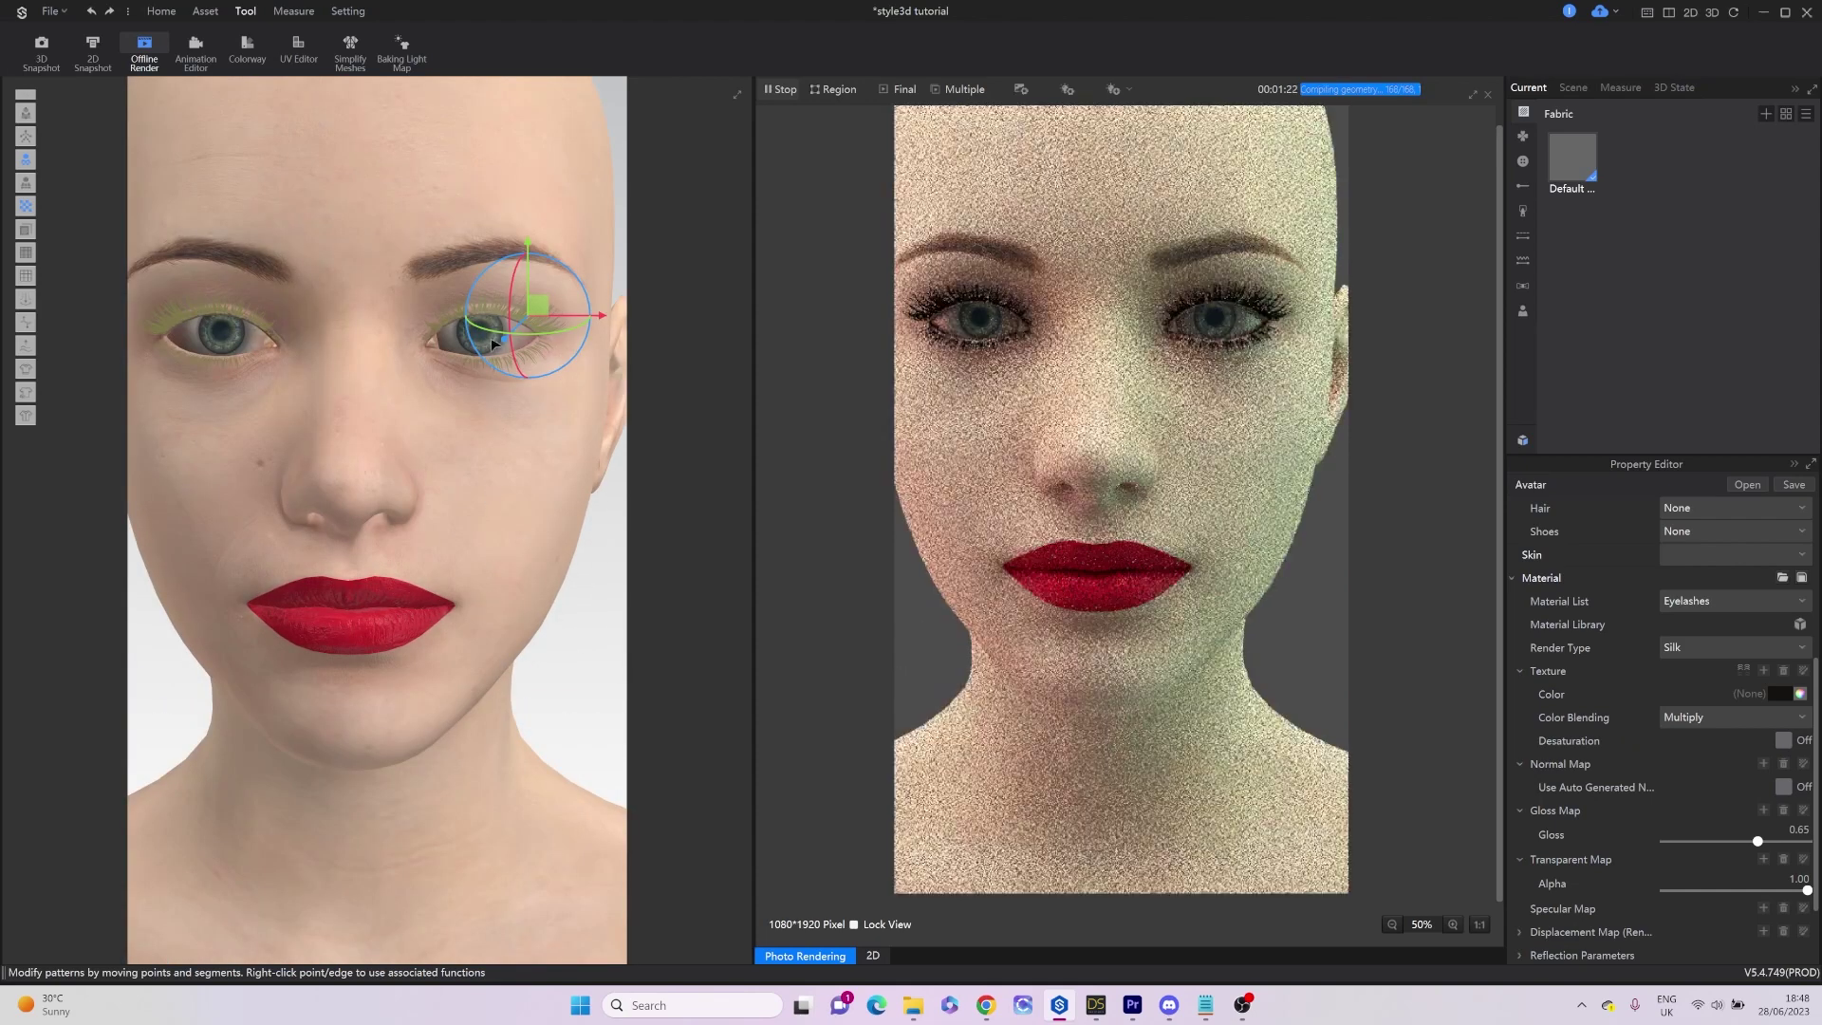
pyautogui.click(480, 342)
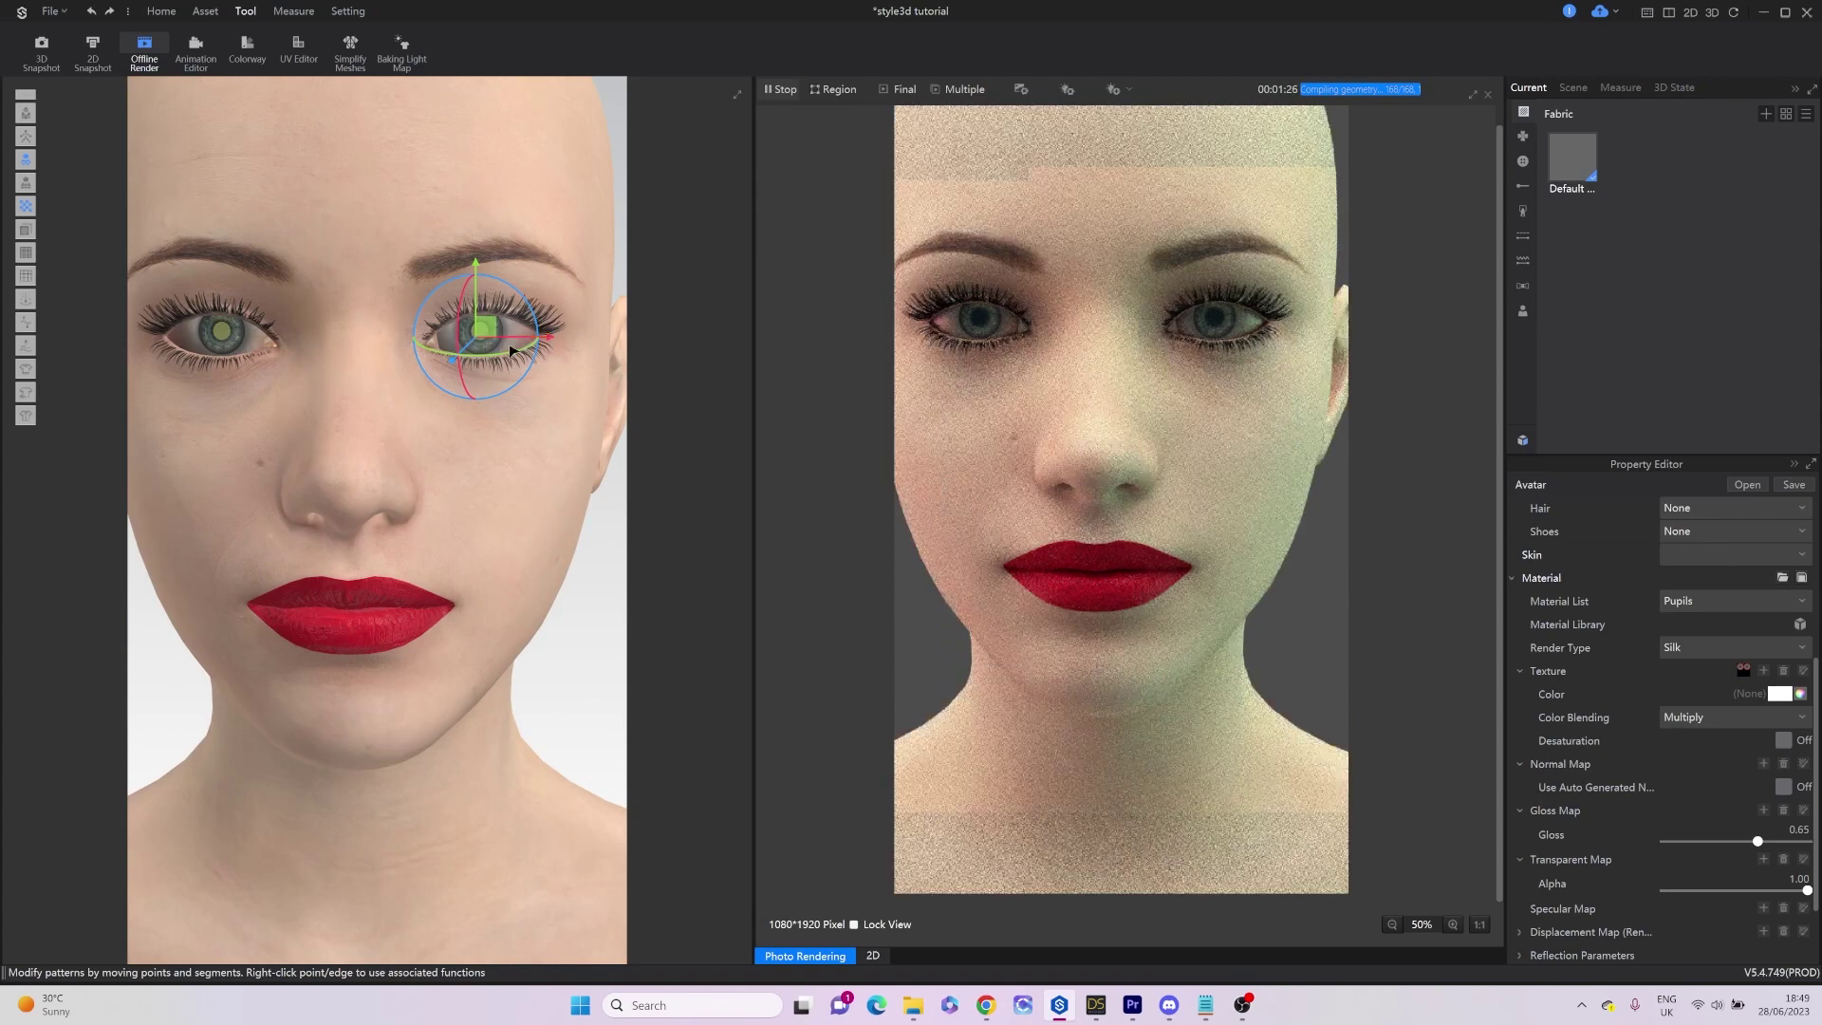
pyautogui.click(513, 351)
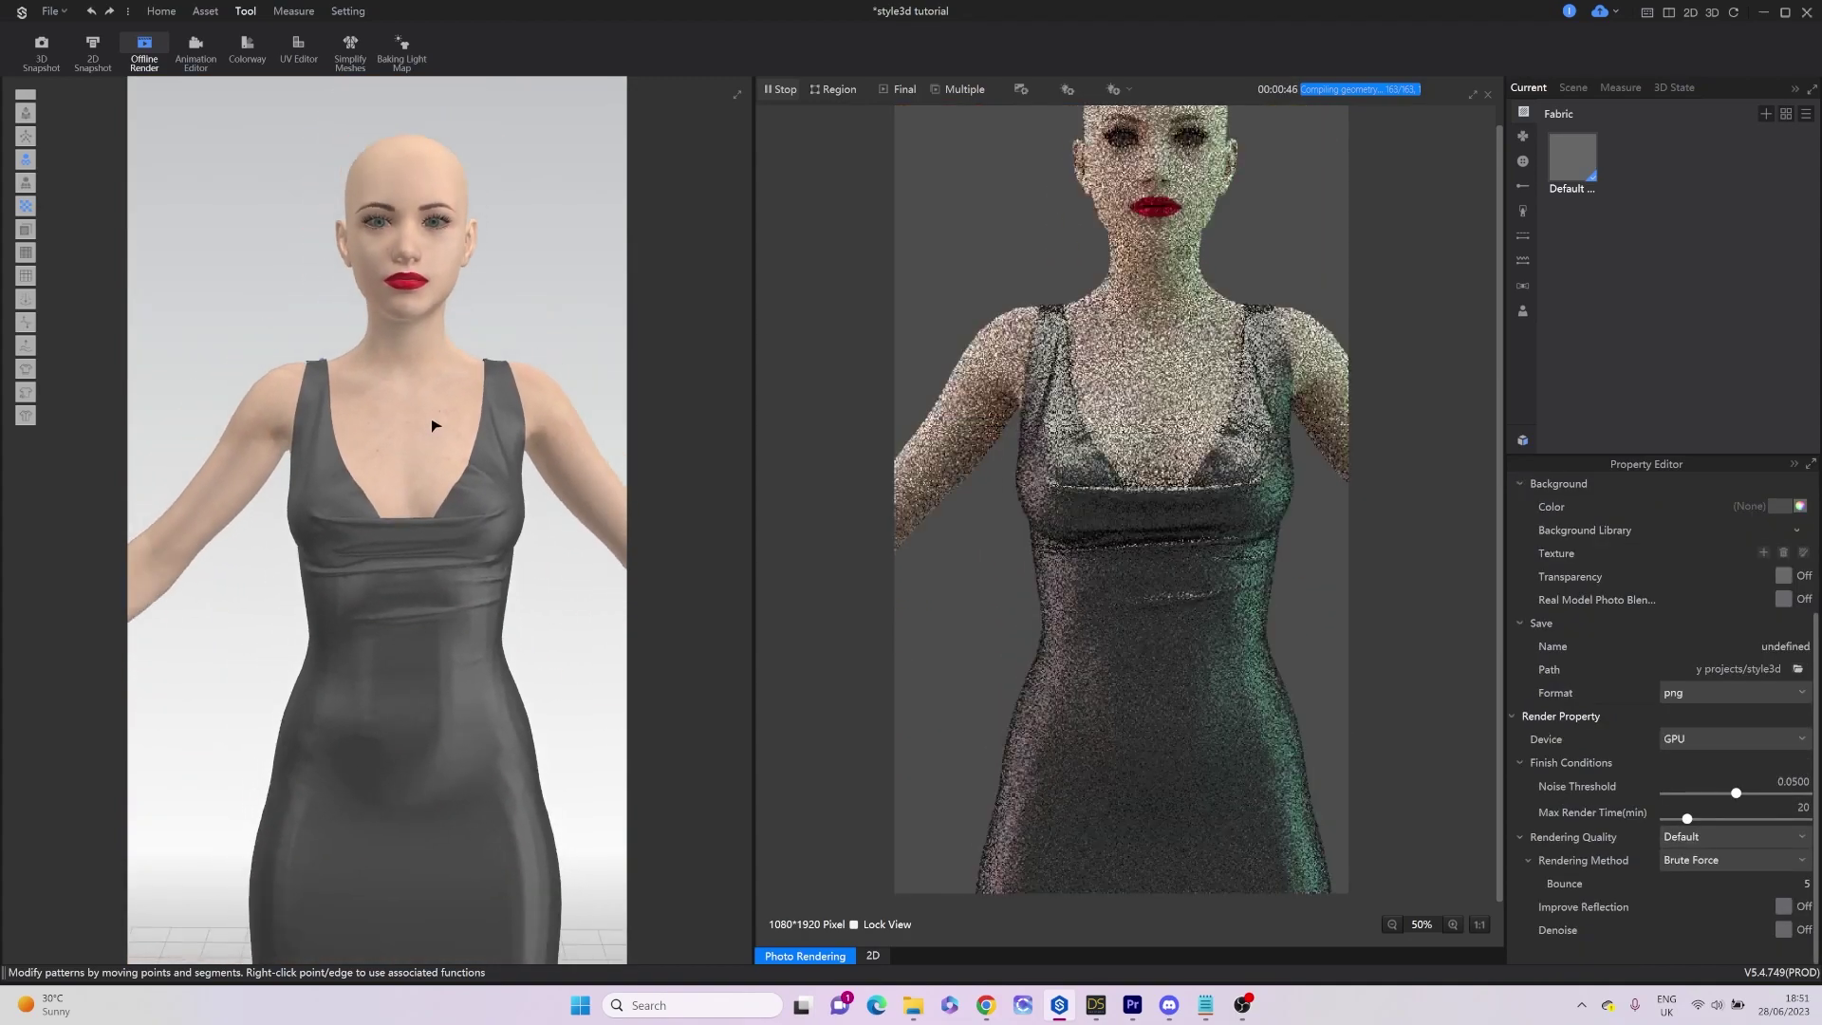
# Try the Neon light preset on a full-length offline render of the avatar and return the light library to Studio_Light.
pyautogui.scroll(-3, 434, 425)
pyautogui.scroll(1, 419, 407)
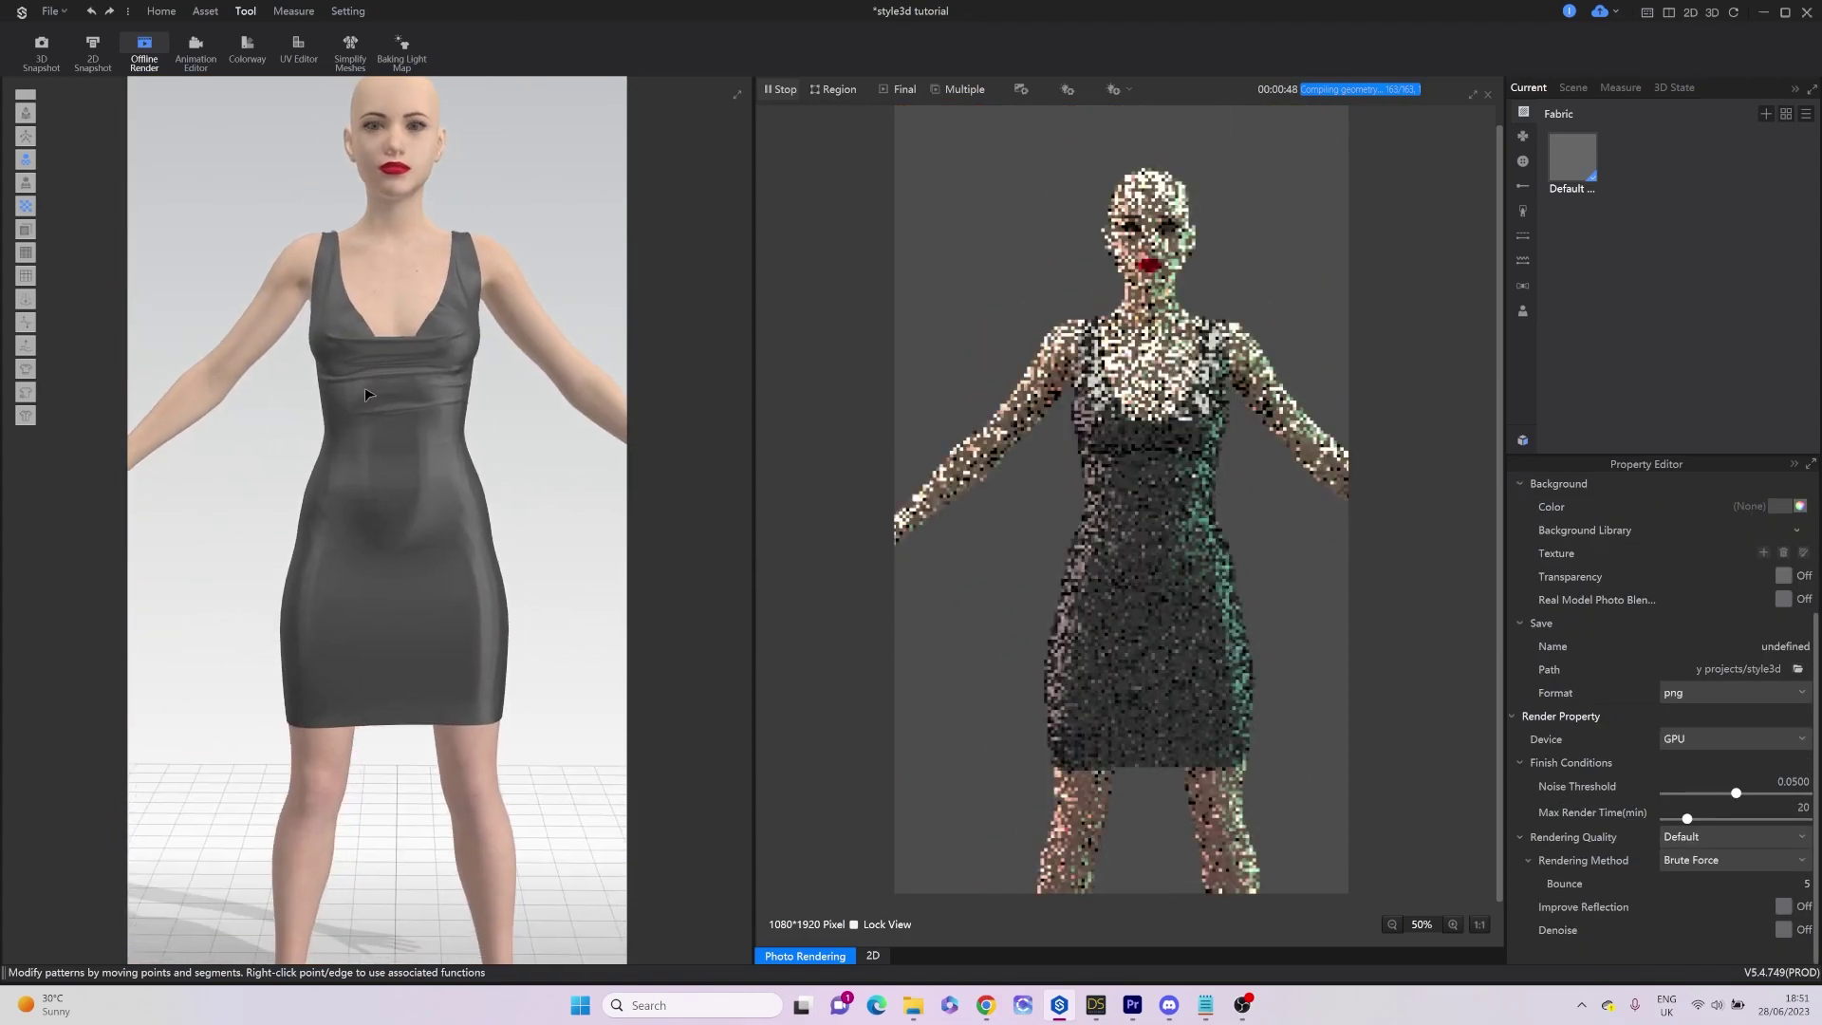
pyautogui.scroll(-2, 367, 394)
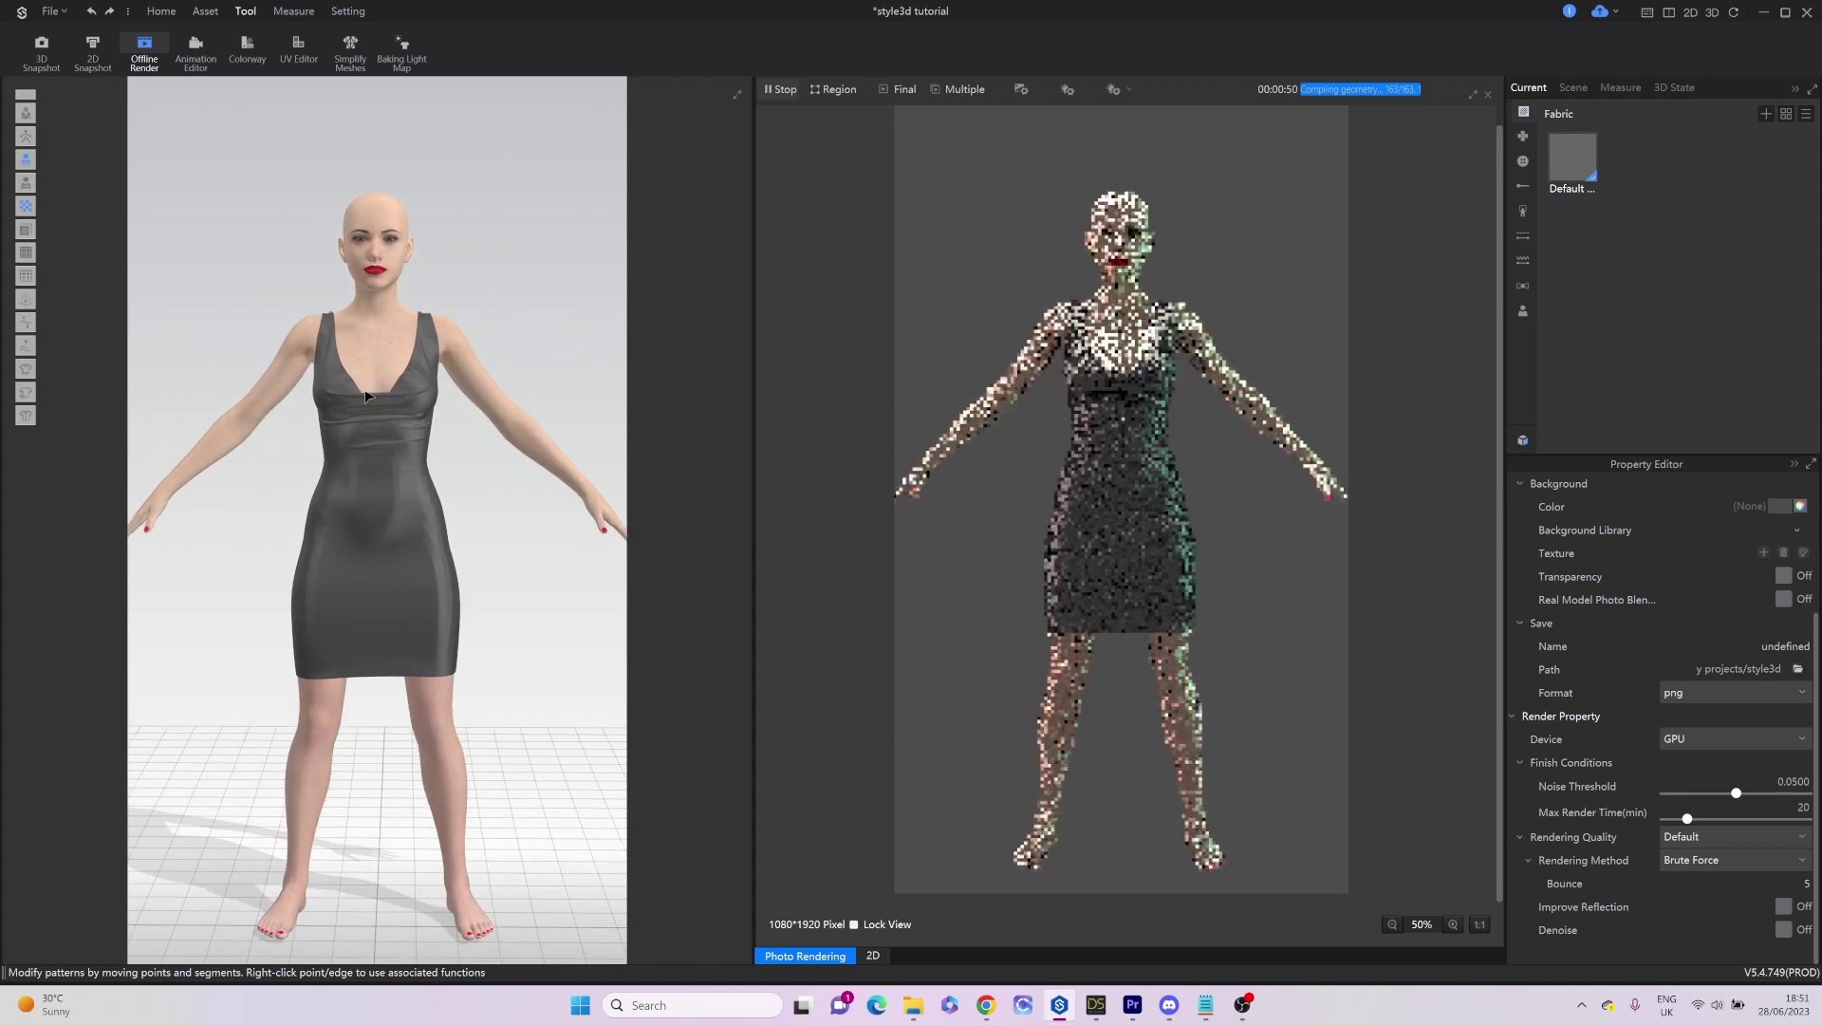
pyautogui.moveTo(366, 395); pyautogui.dragTo(376, 371, button='middle')
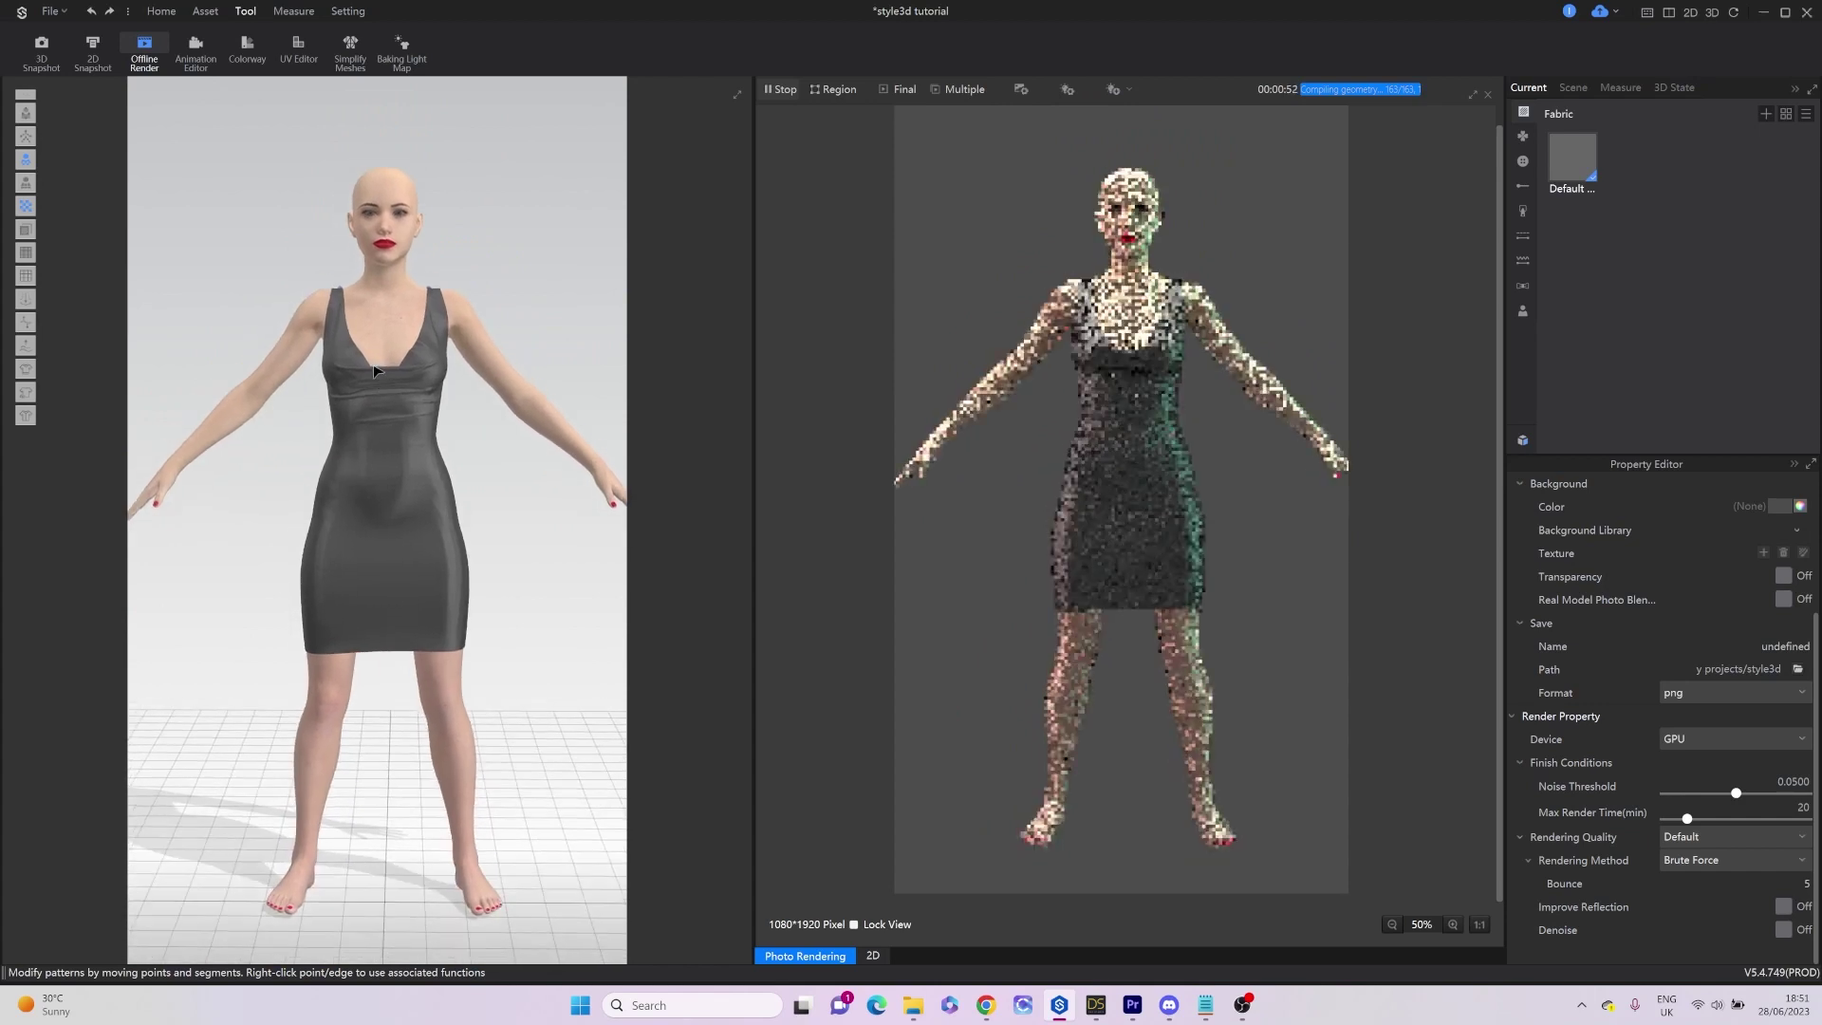
pyautogui.click(1067, 91)
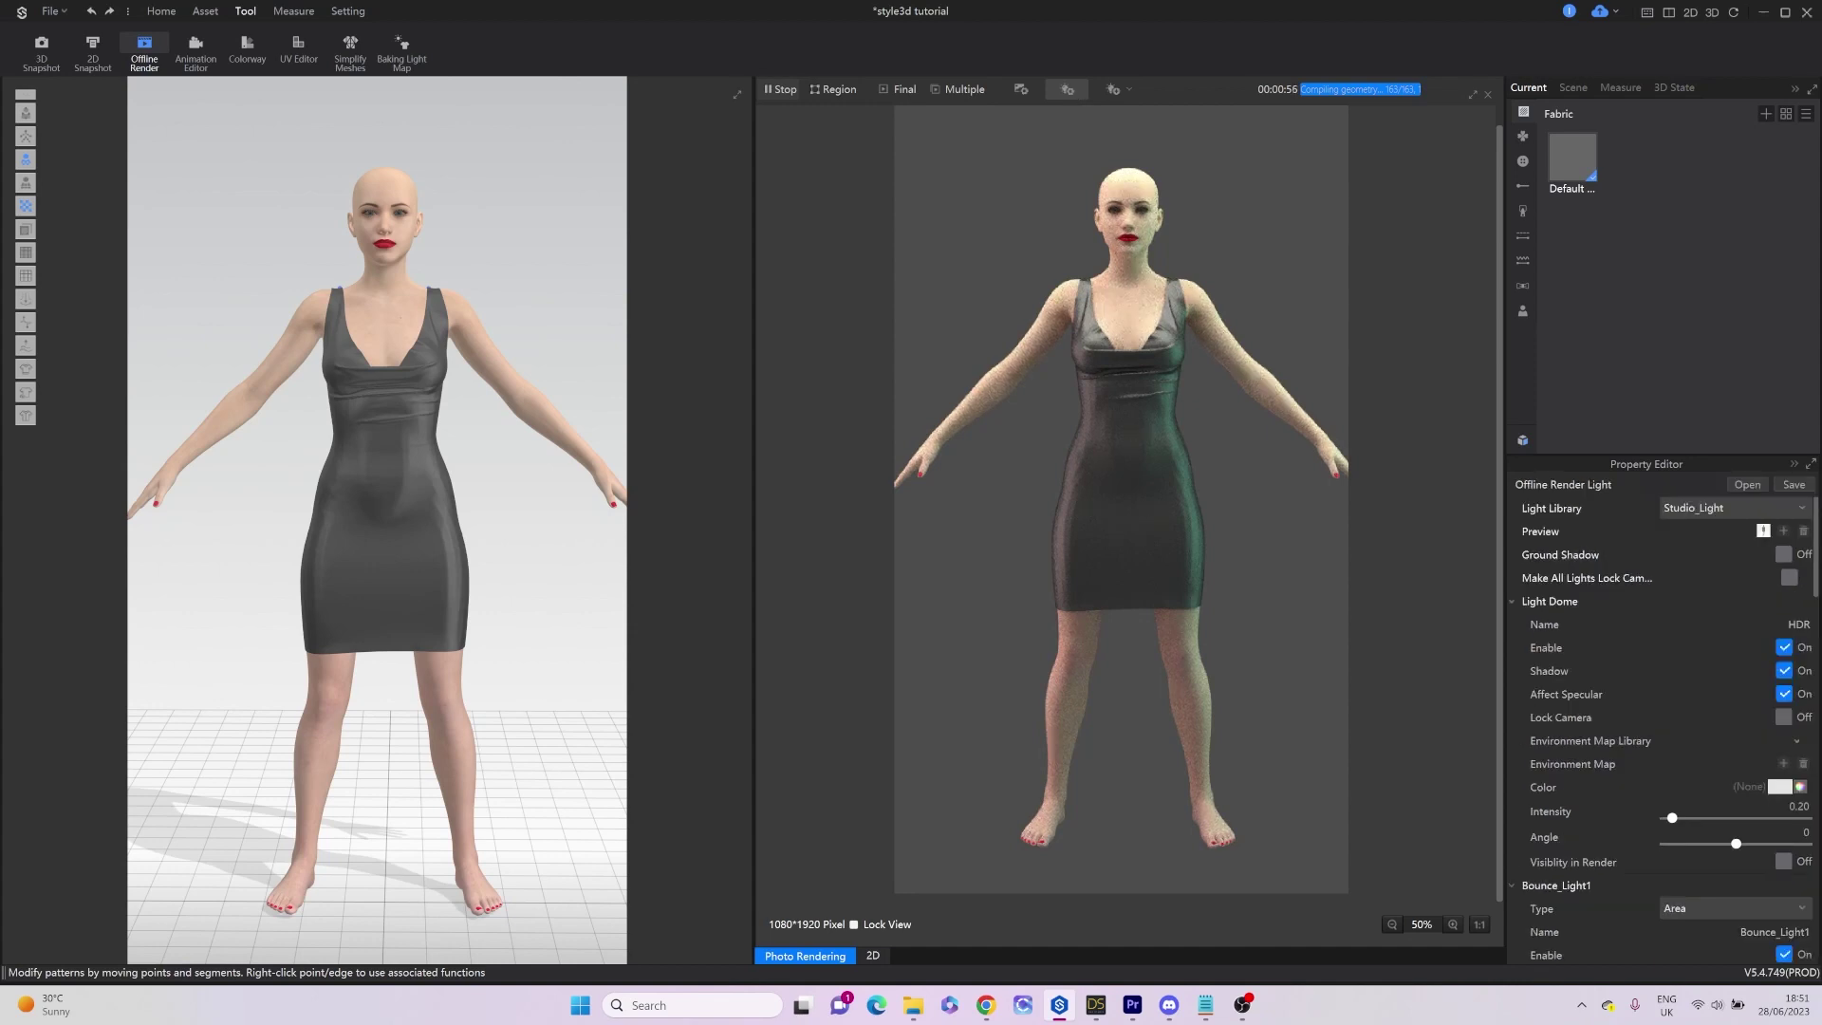
pyautogui.click(1746, 511)
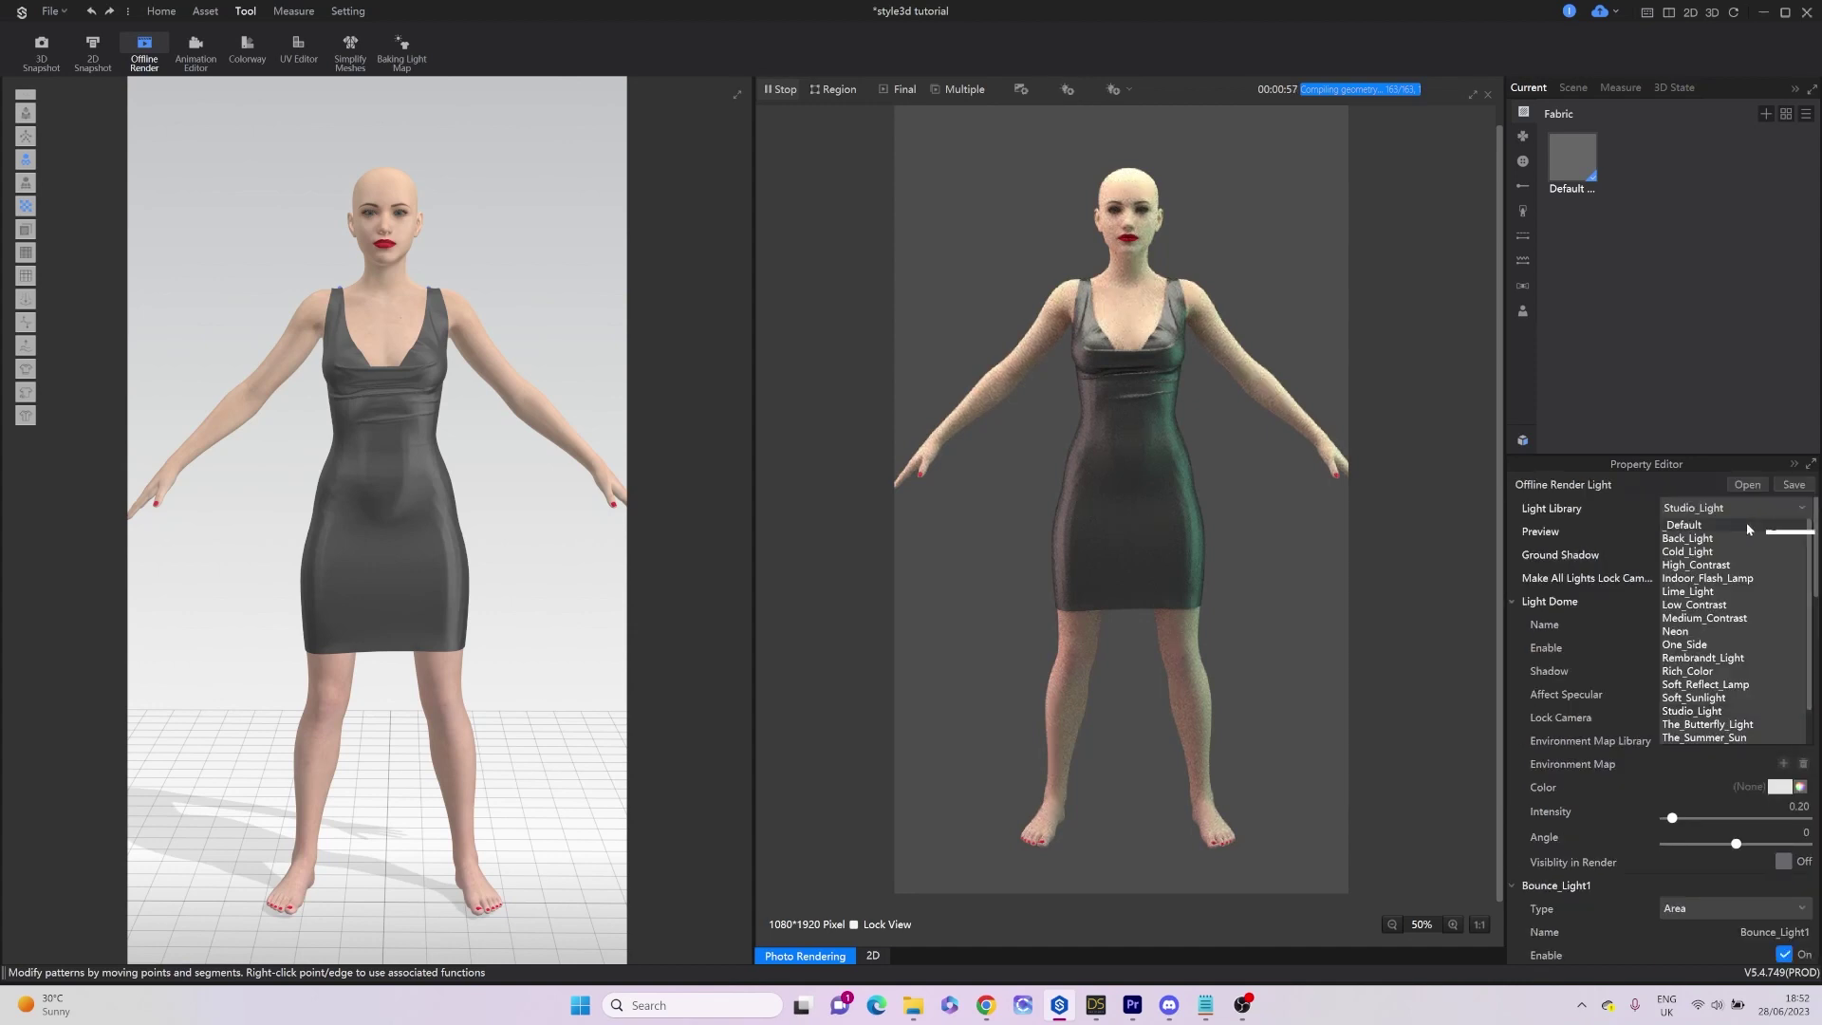
pyautogui.click(1697, 632)
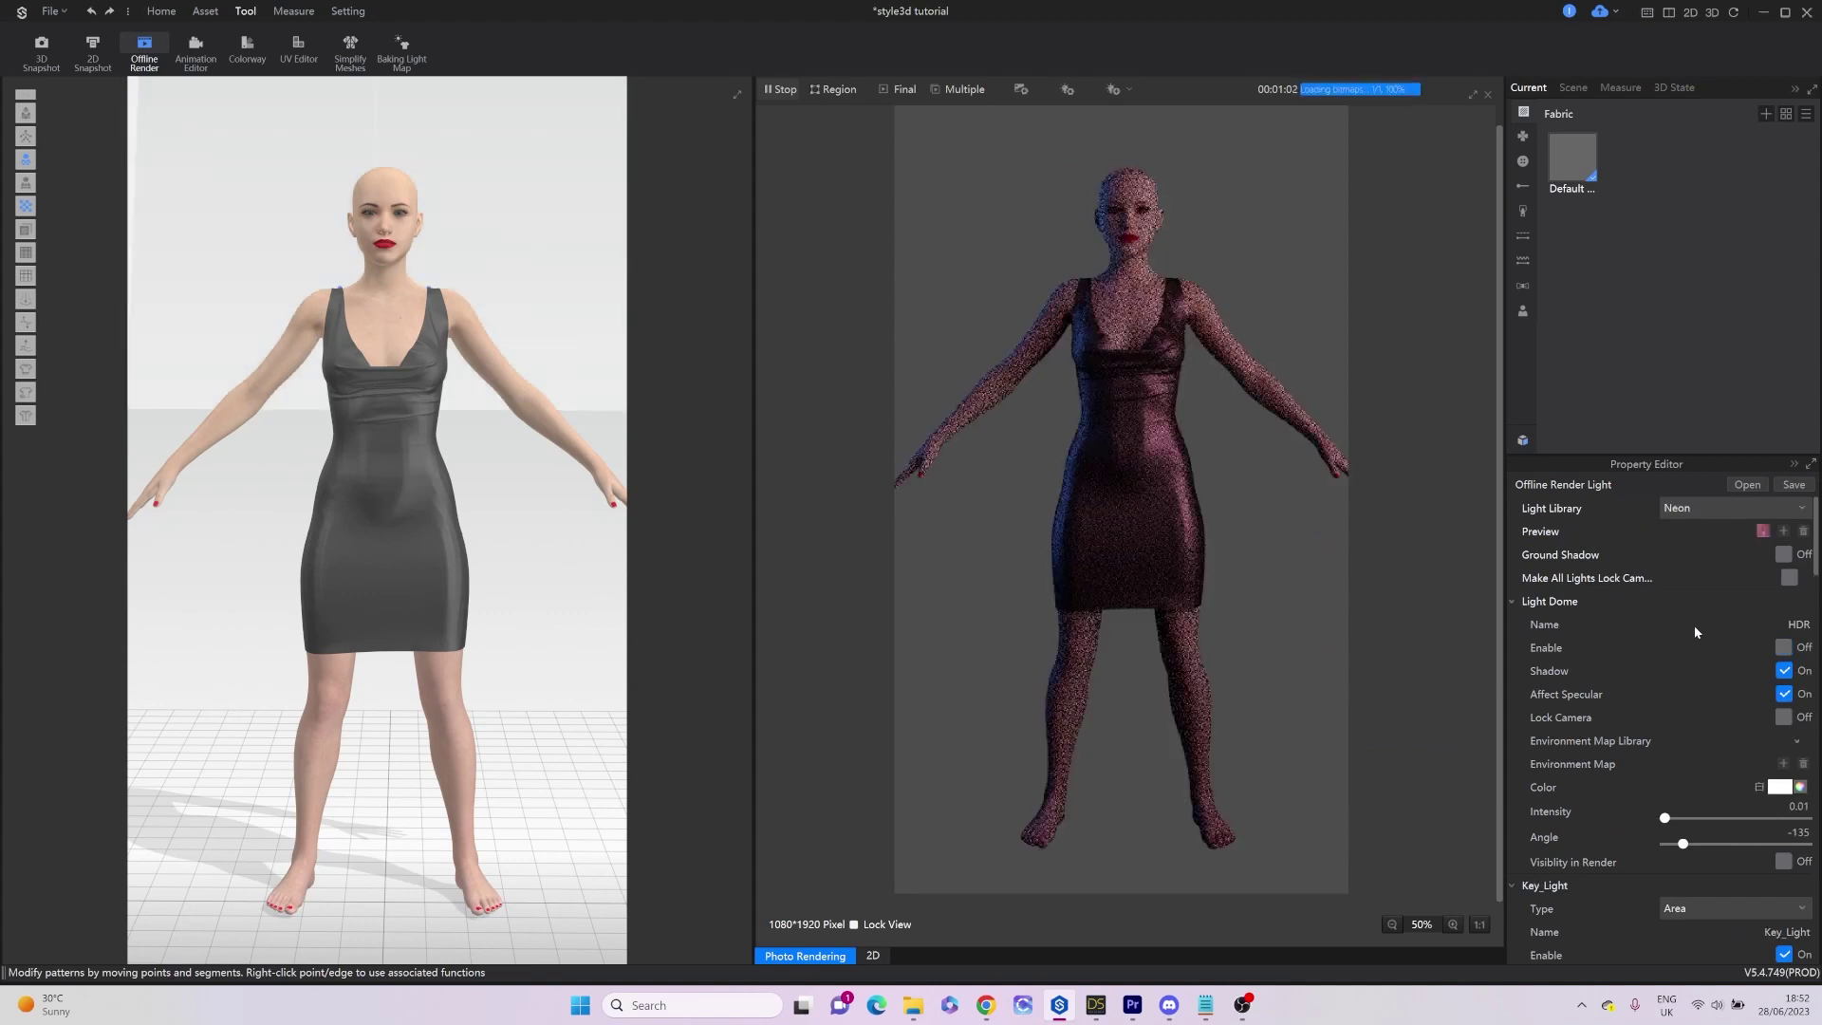
pyautogui.click(1803, 509)
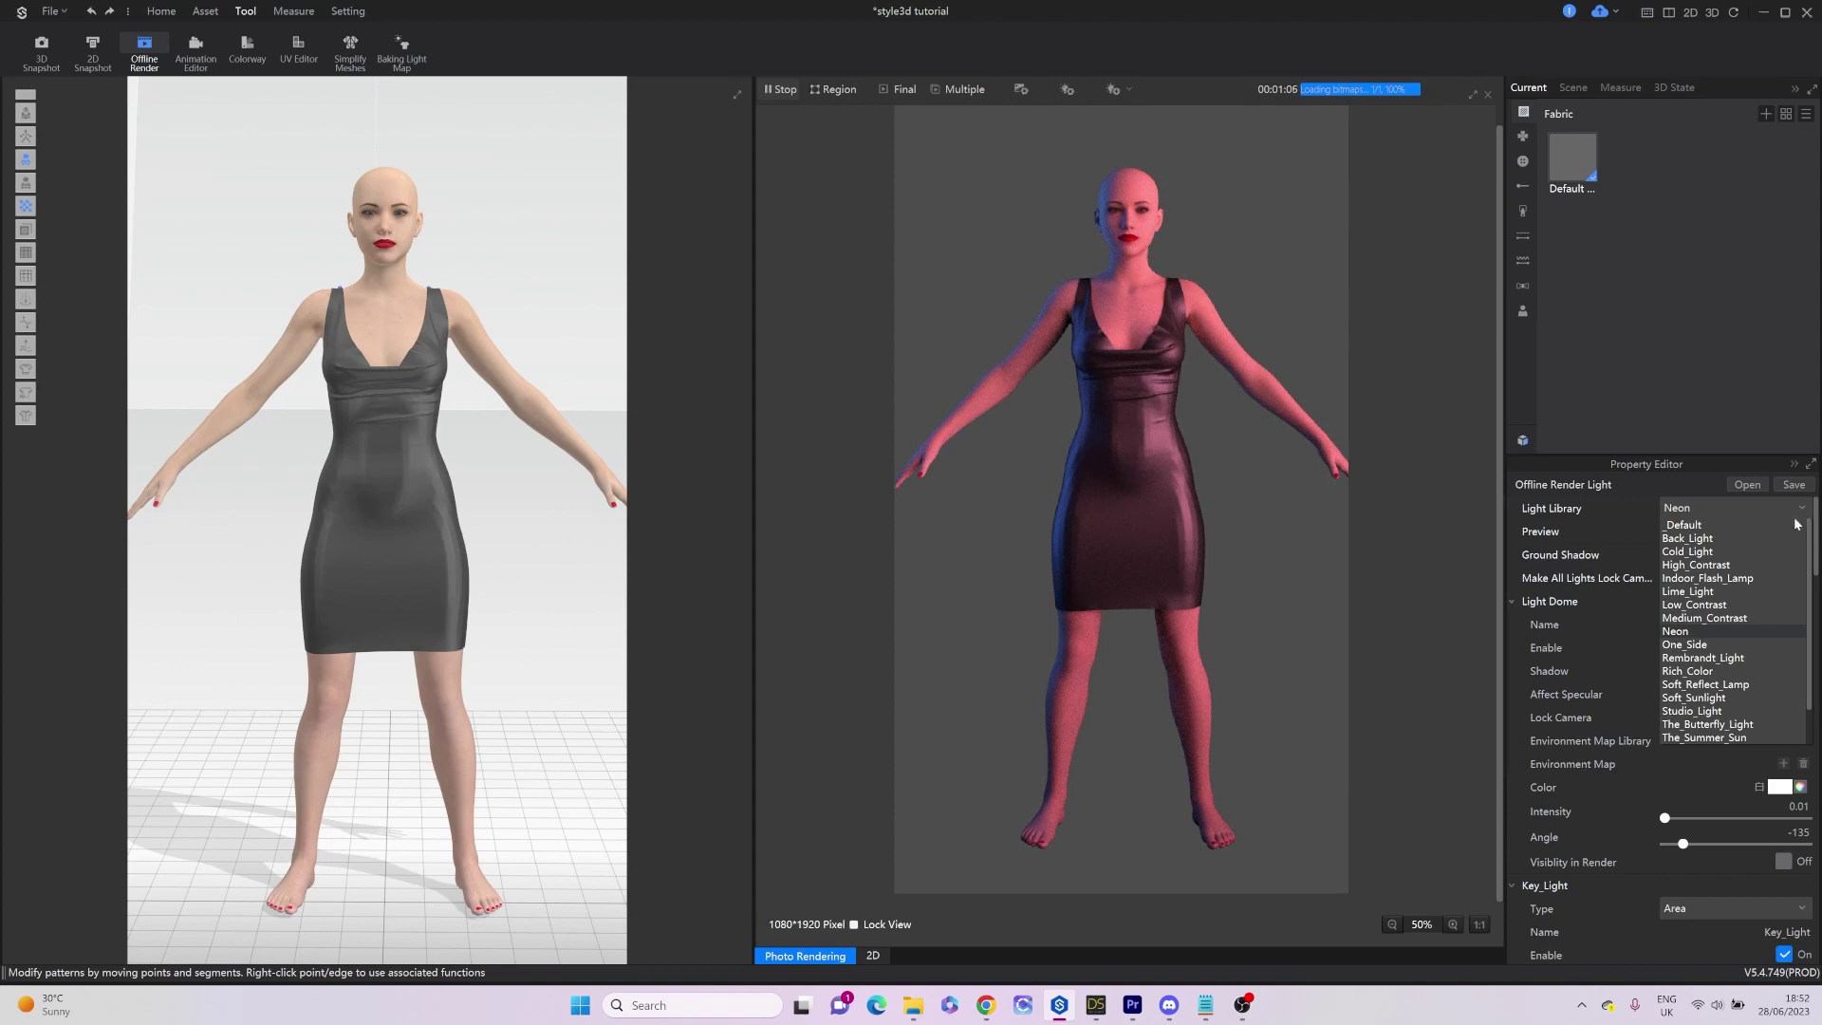
pyautogui.click(1714, 712)
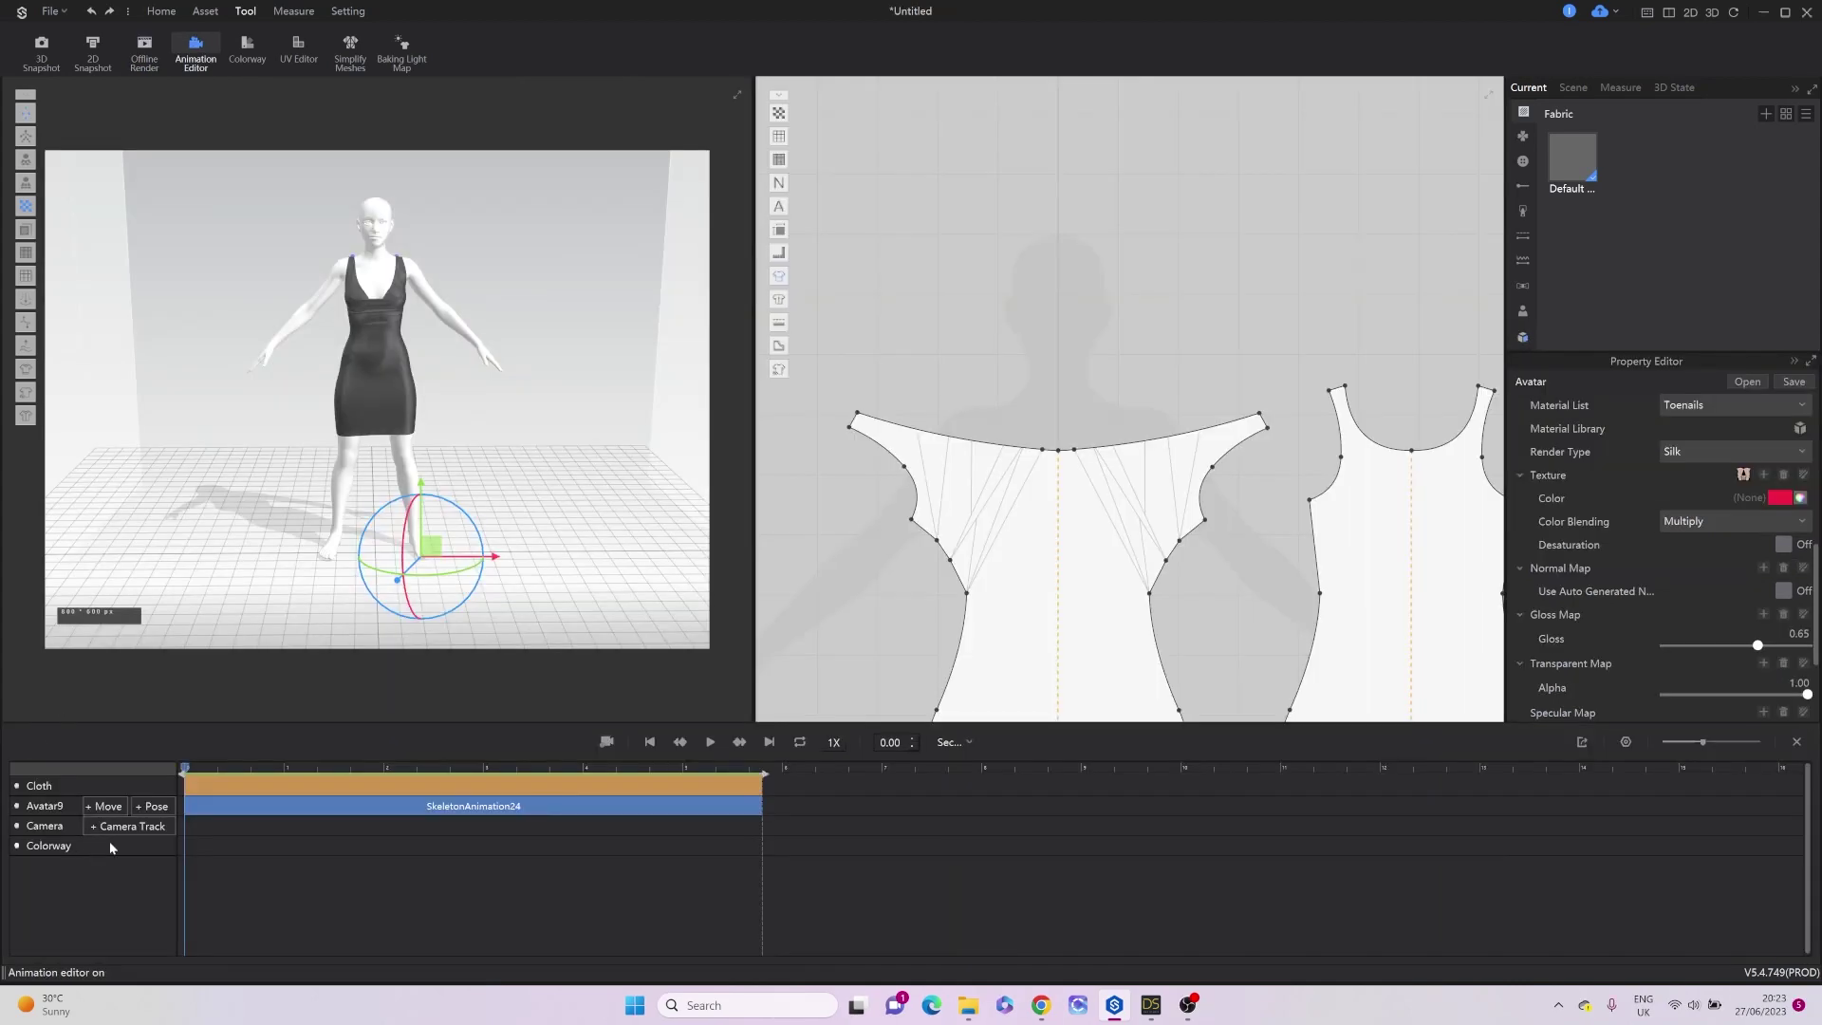
# Load the Stand_Still_1 camera track into the animation with load type Open and play the walk through it.
pyautogui.click(149, 806)
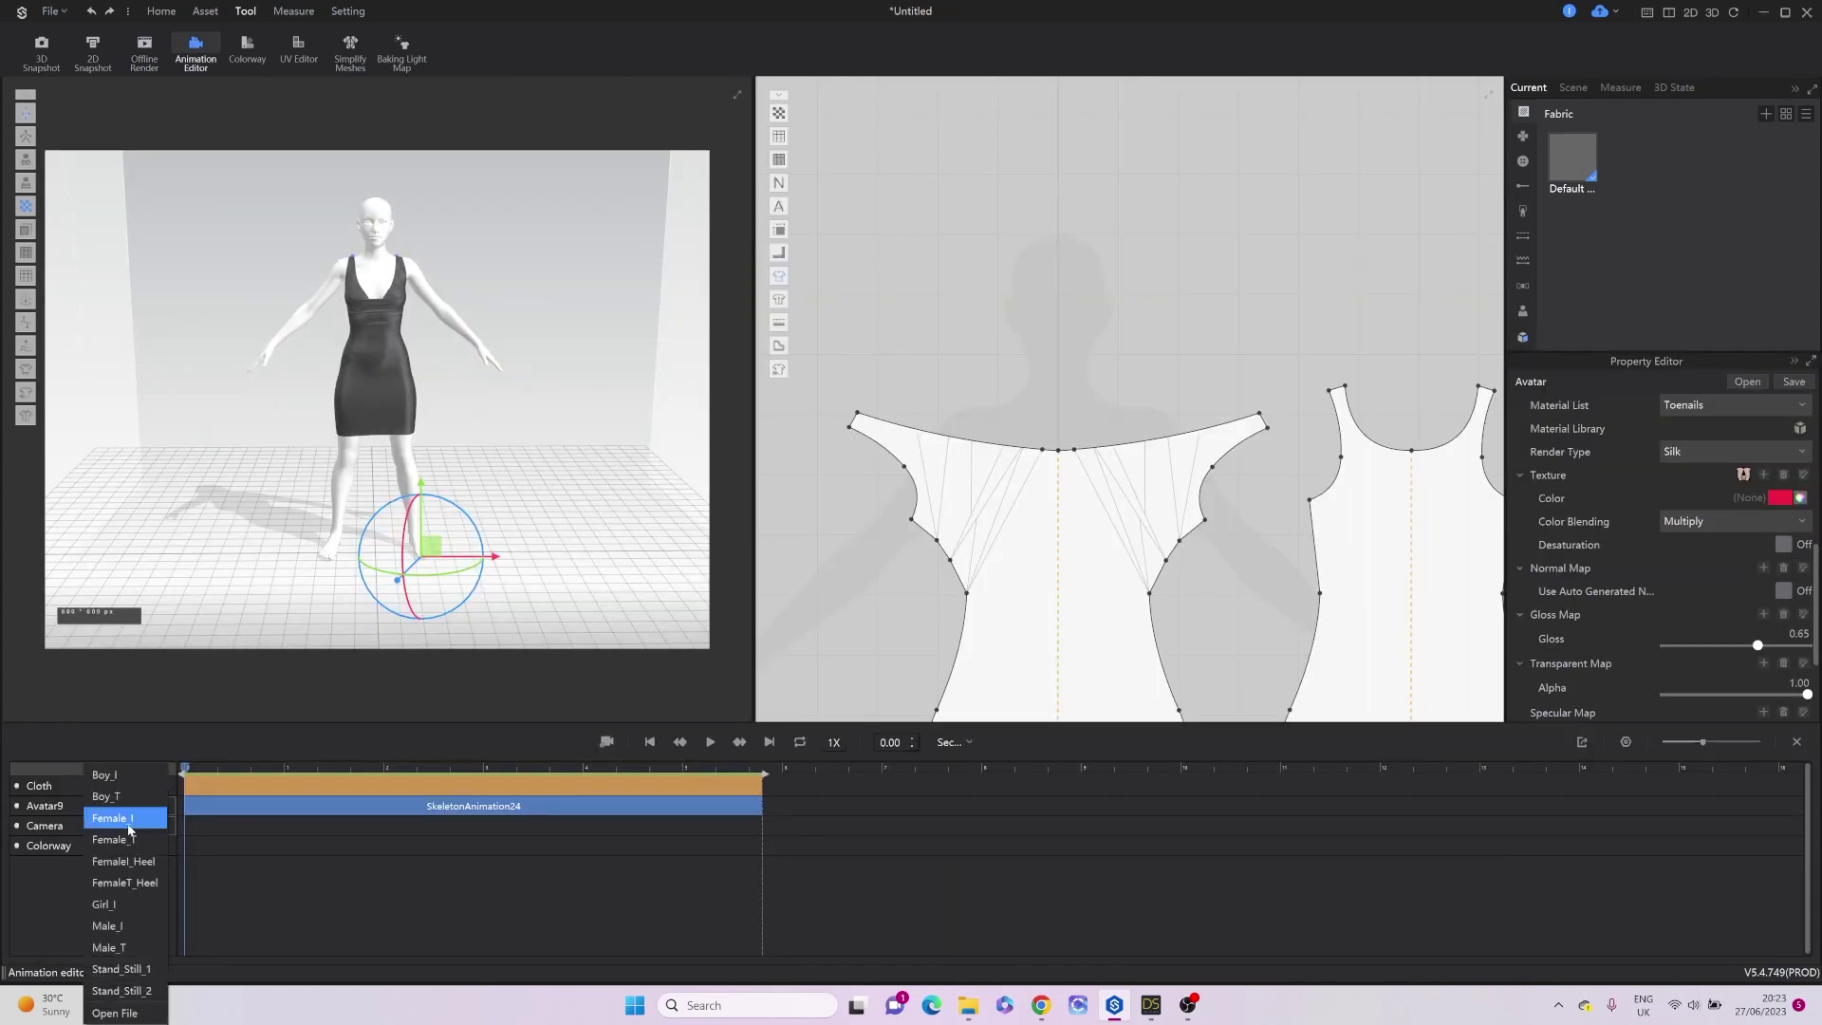
pyautogui.click(132, 970)
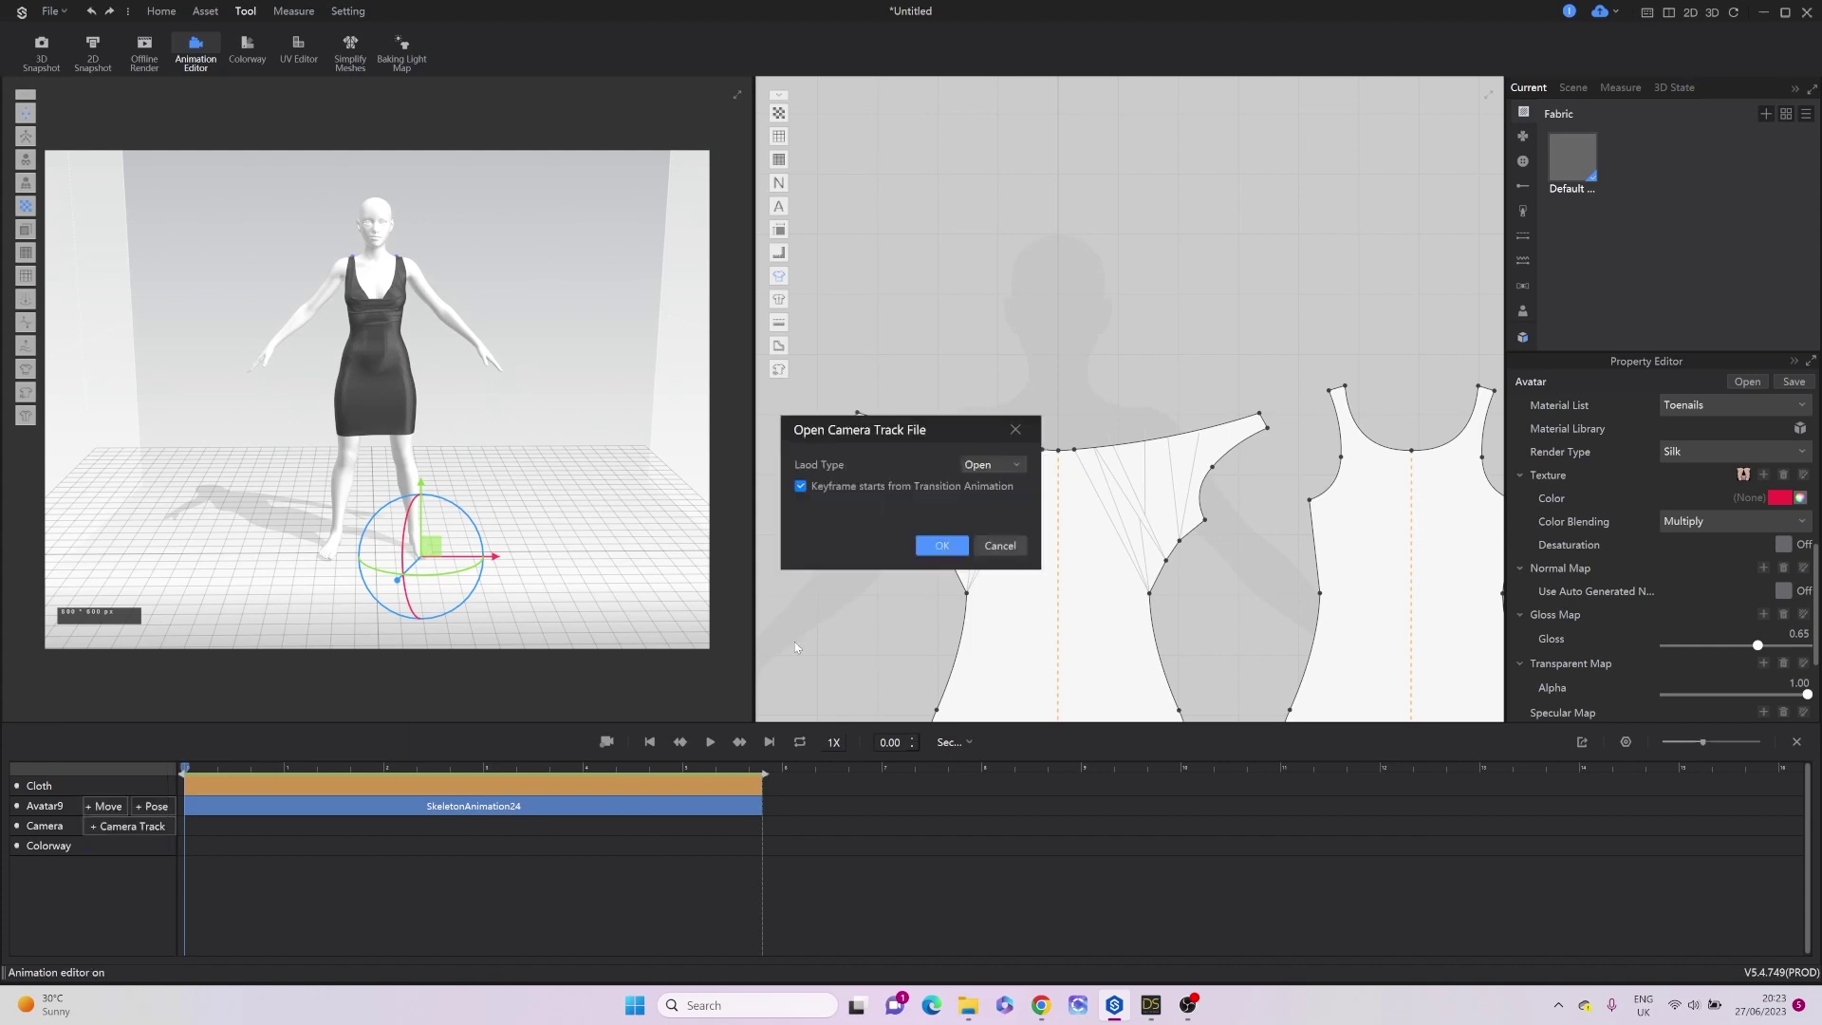
pyautogui.click(945, 548)
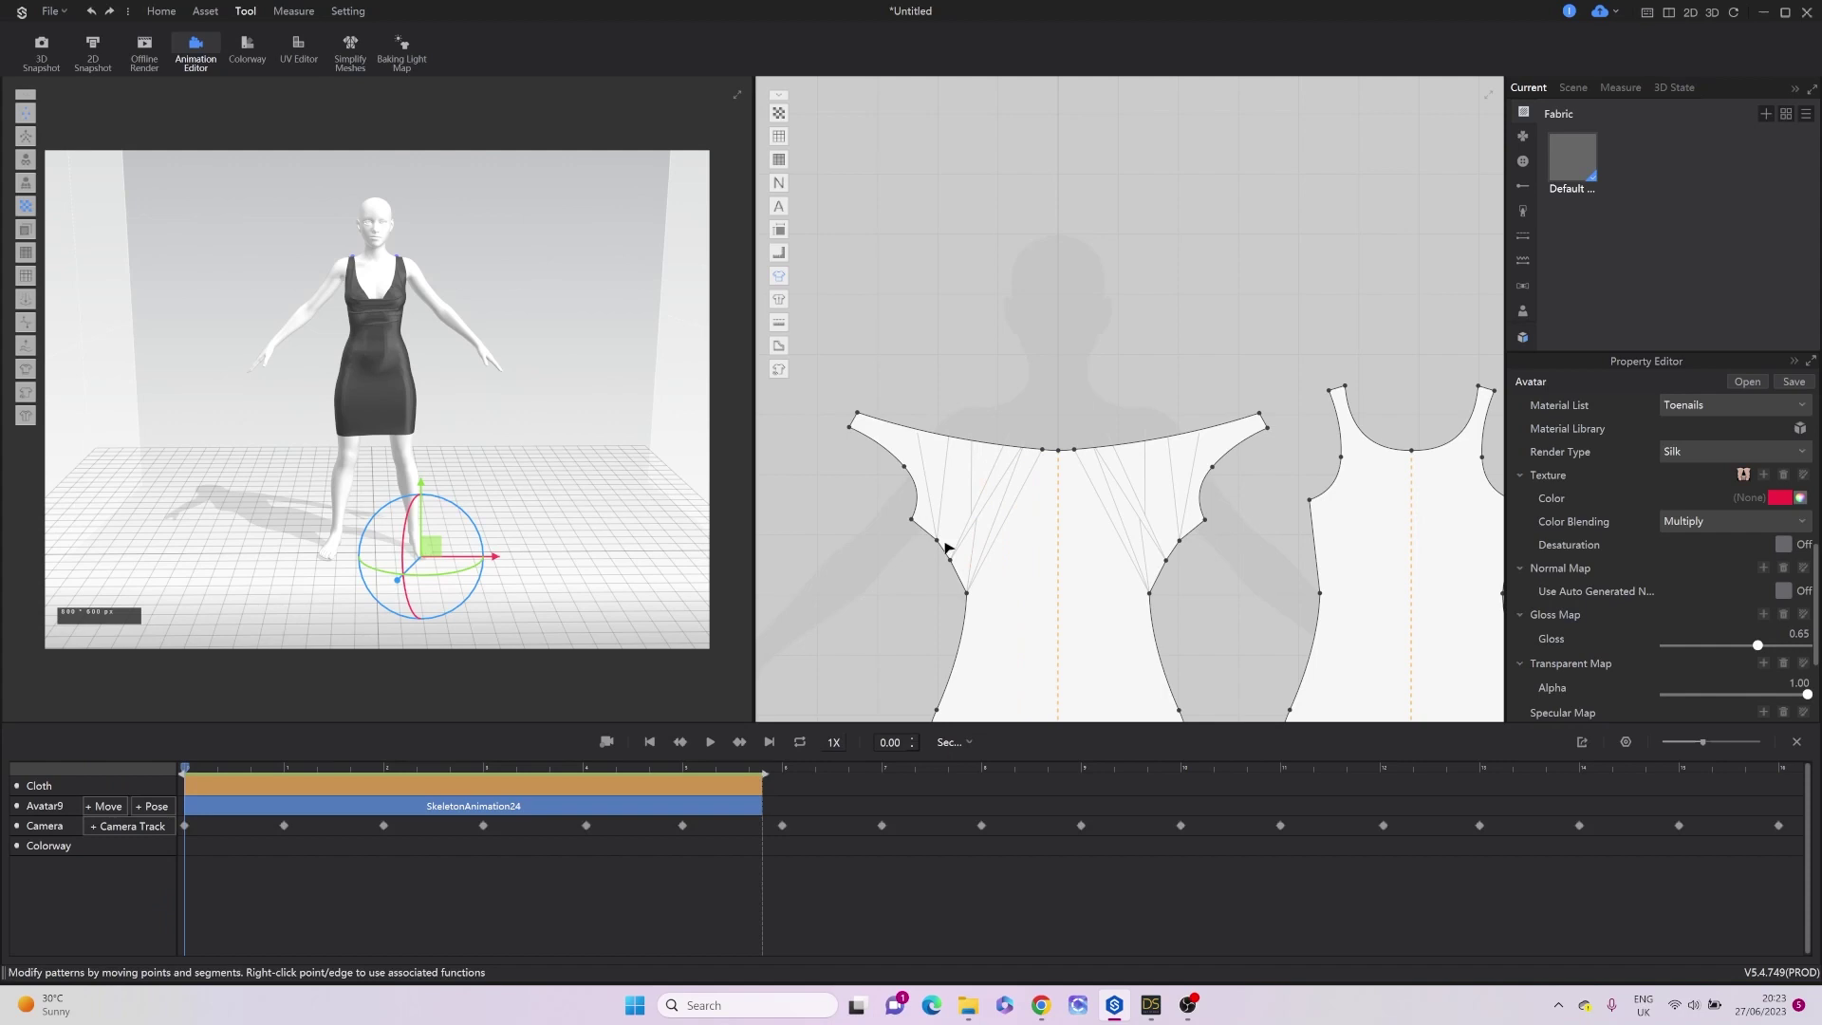
pyautogui.press('a')
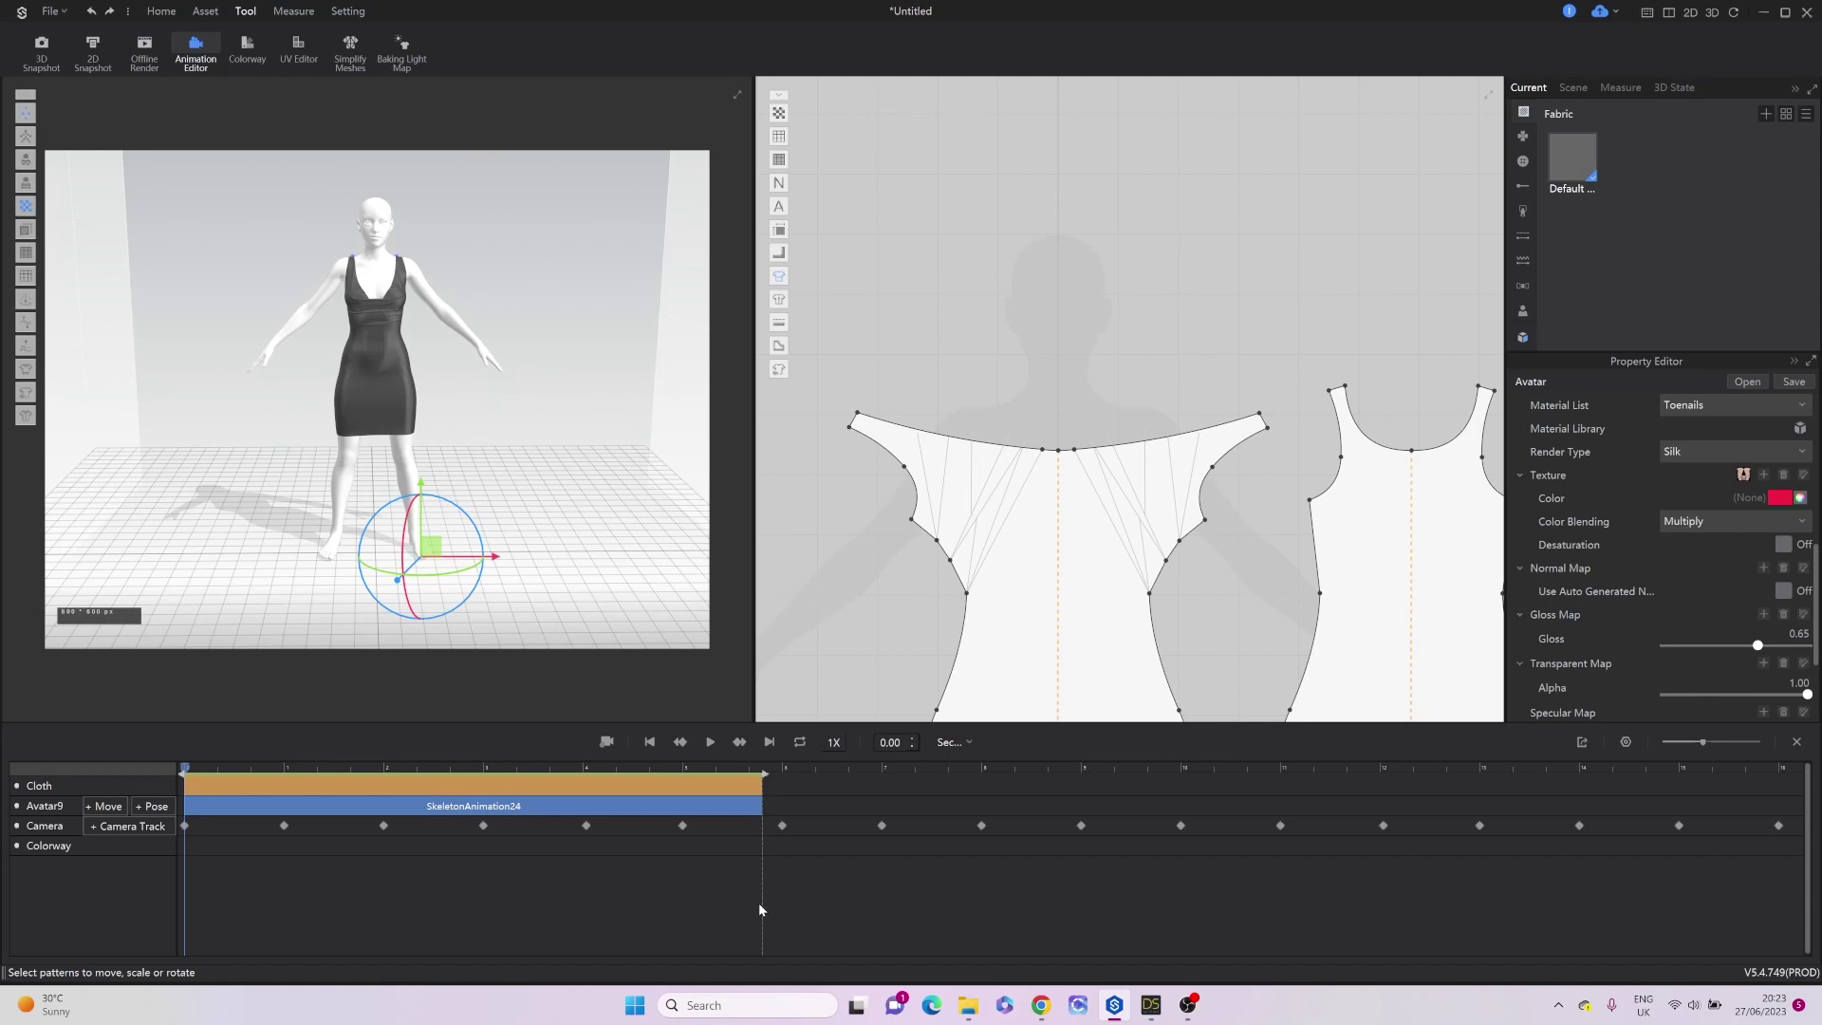
pyautogui.click(710, 744)
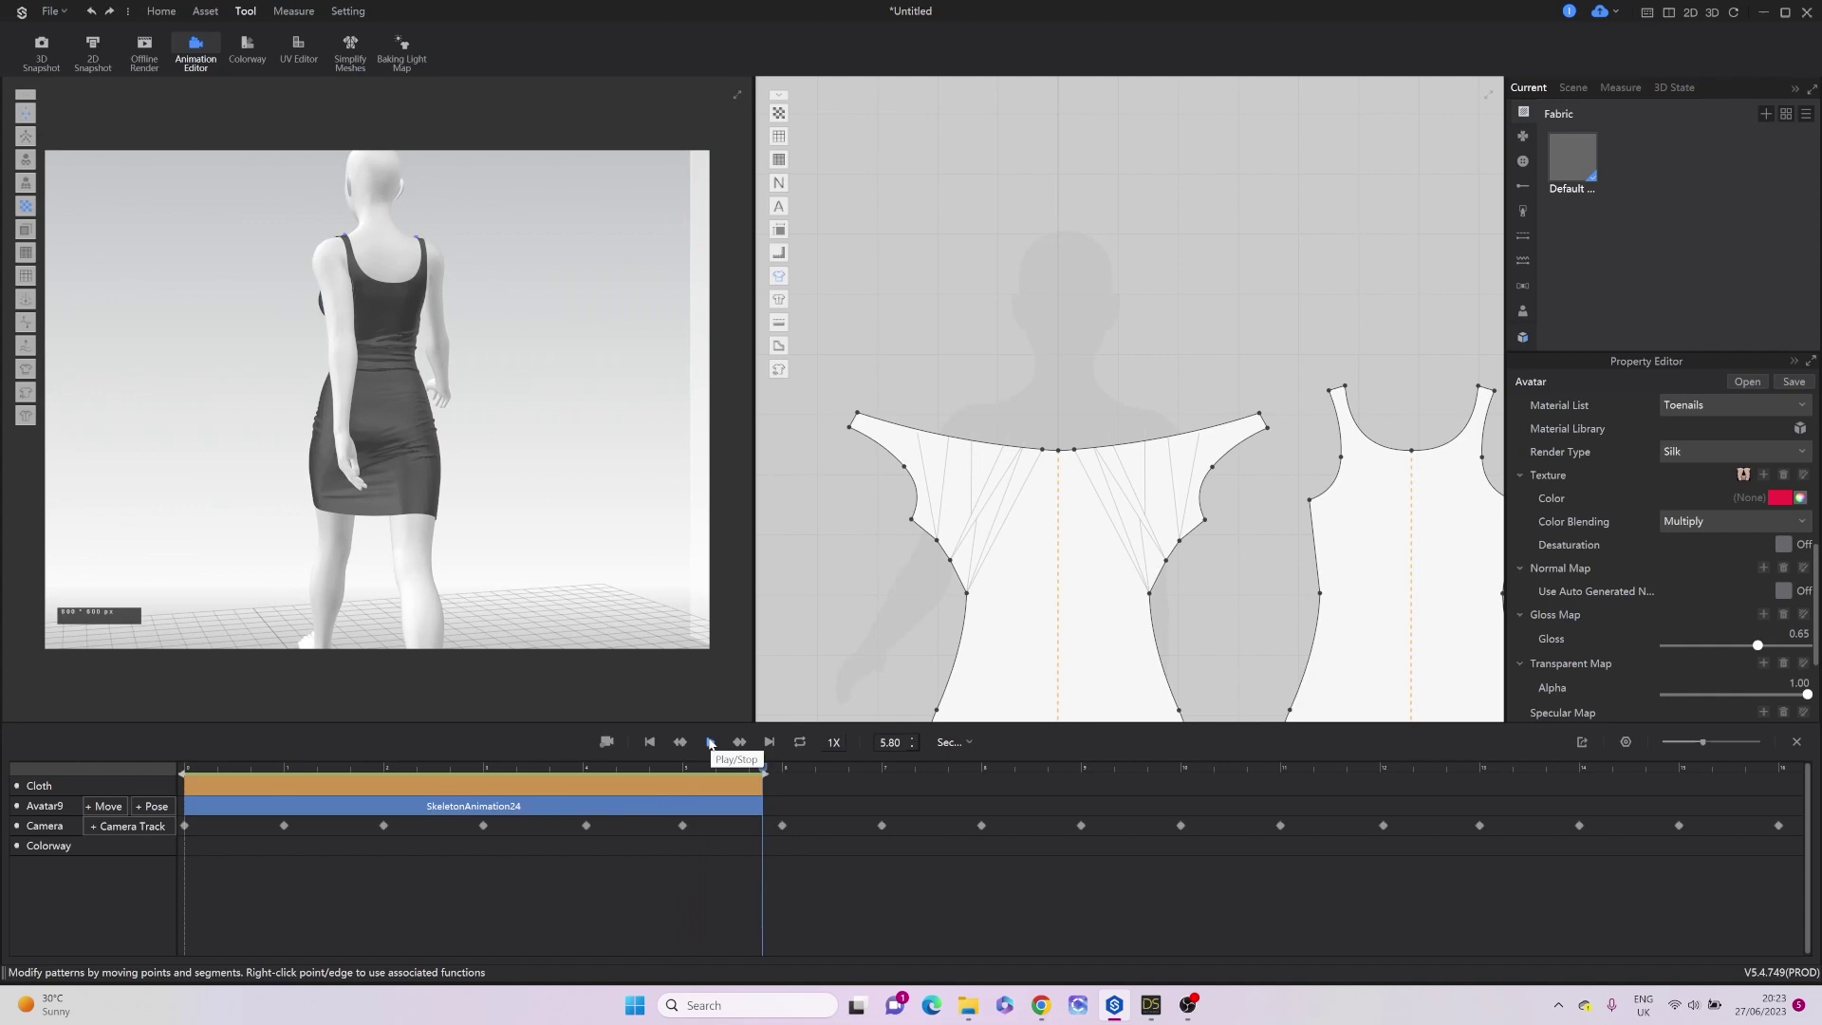
# Replace the camera track with another one, play the walking animation through it and return to the start frame.
pyautogui.click(153, 808)
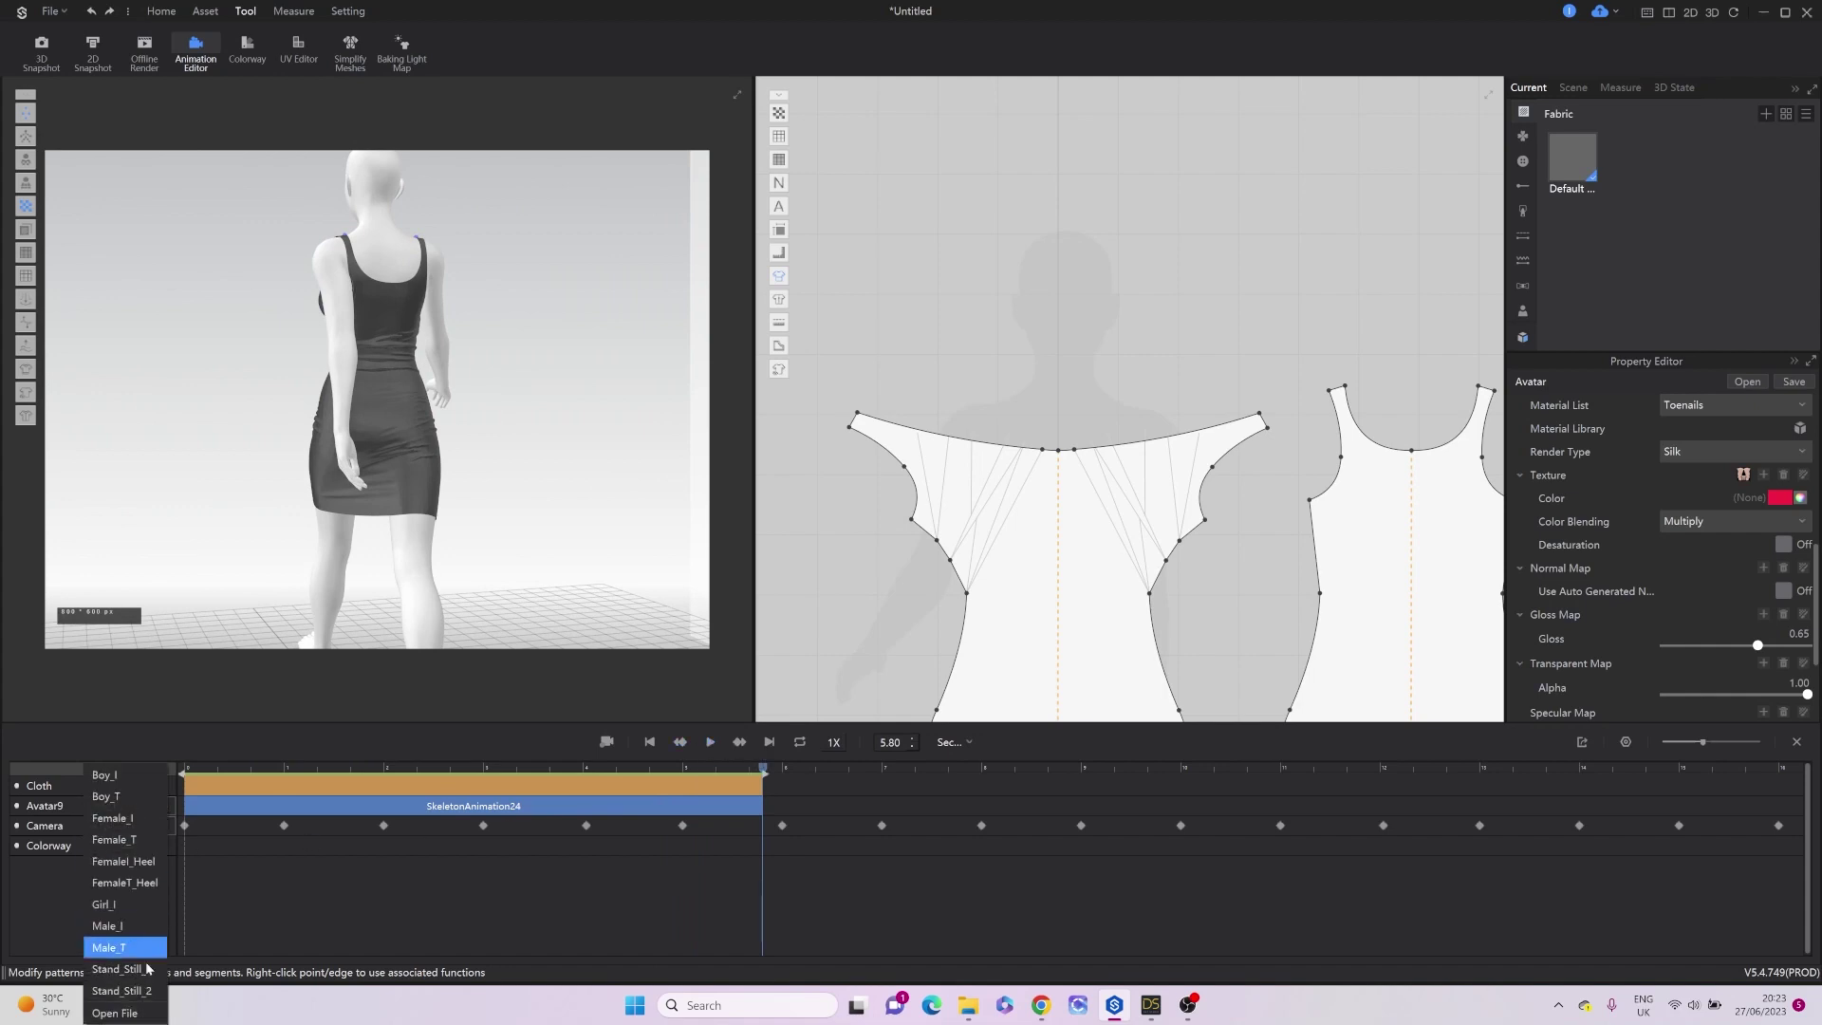
pyautogui.click(115, 1012)
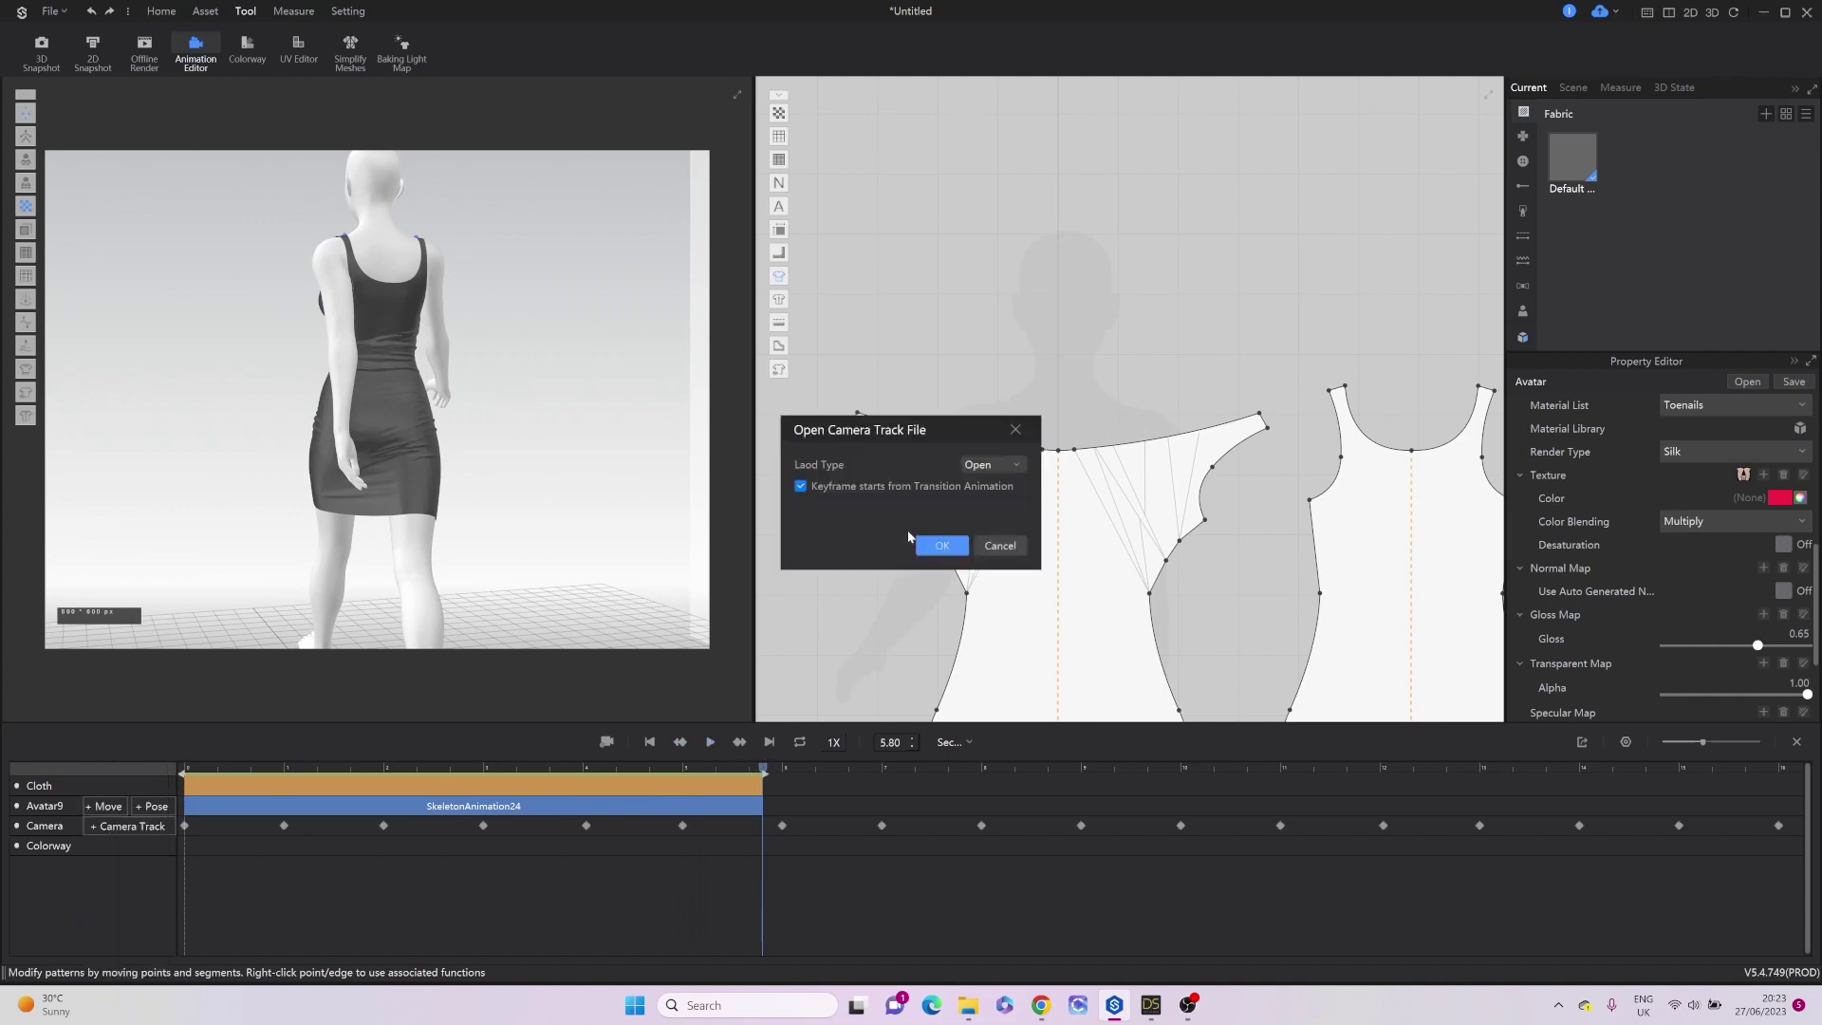
pyautogui.click(940, 545)
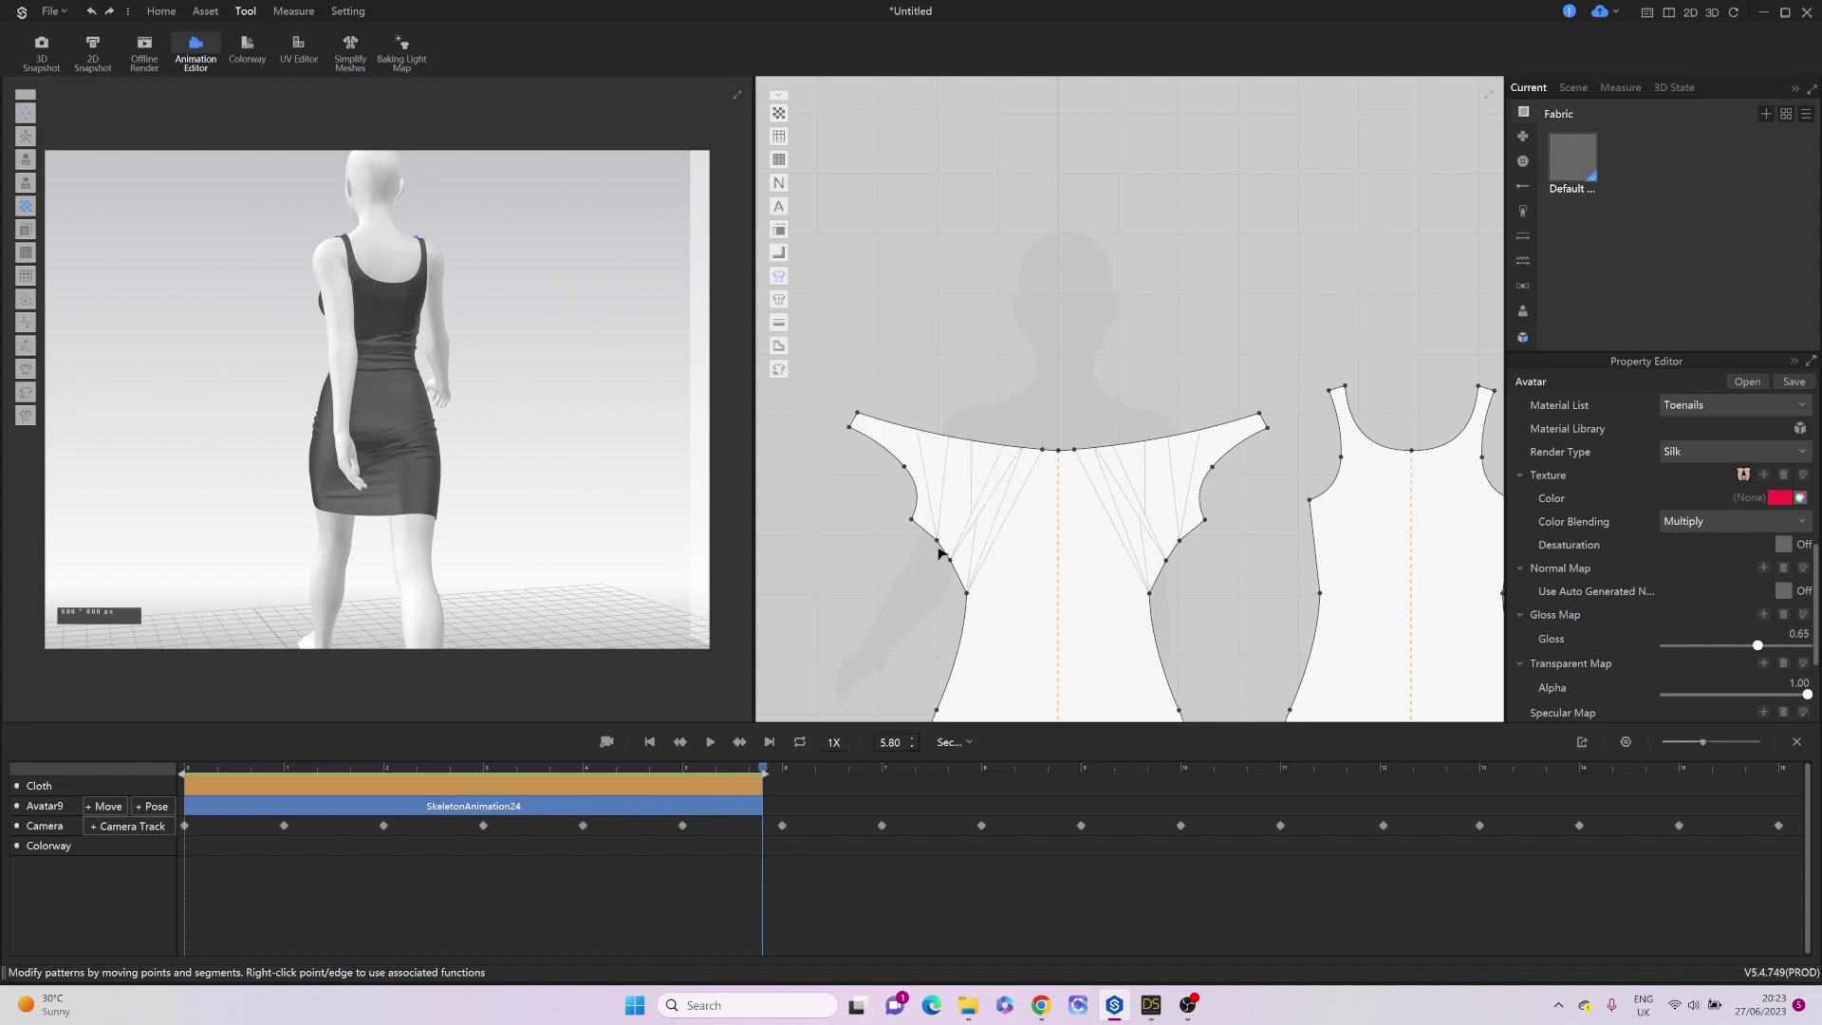
pyautogui.click(710, 742)
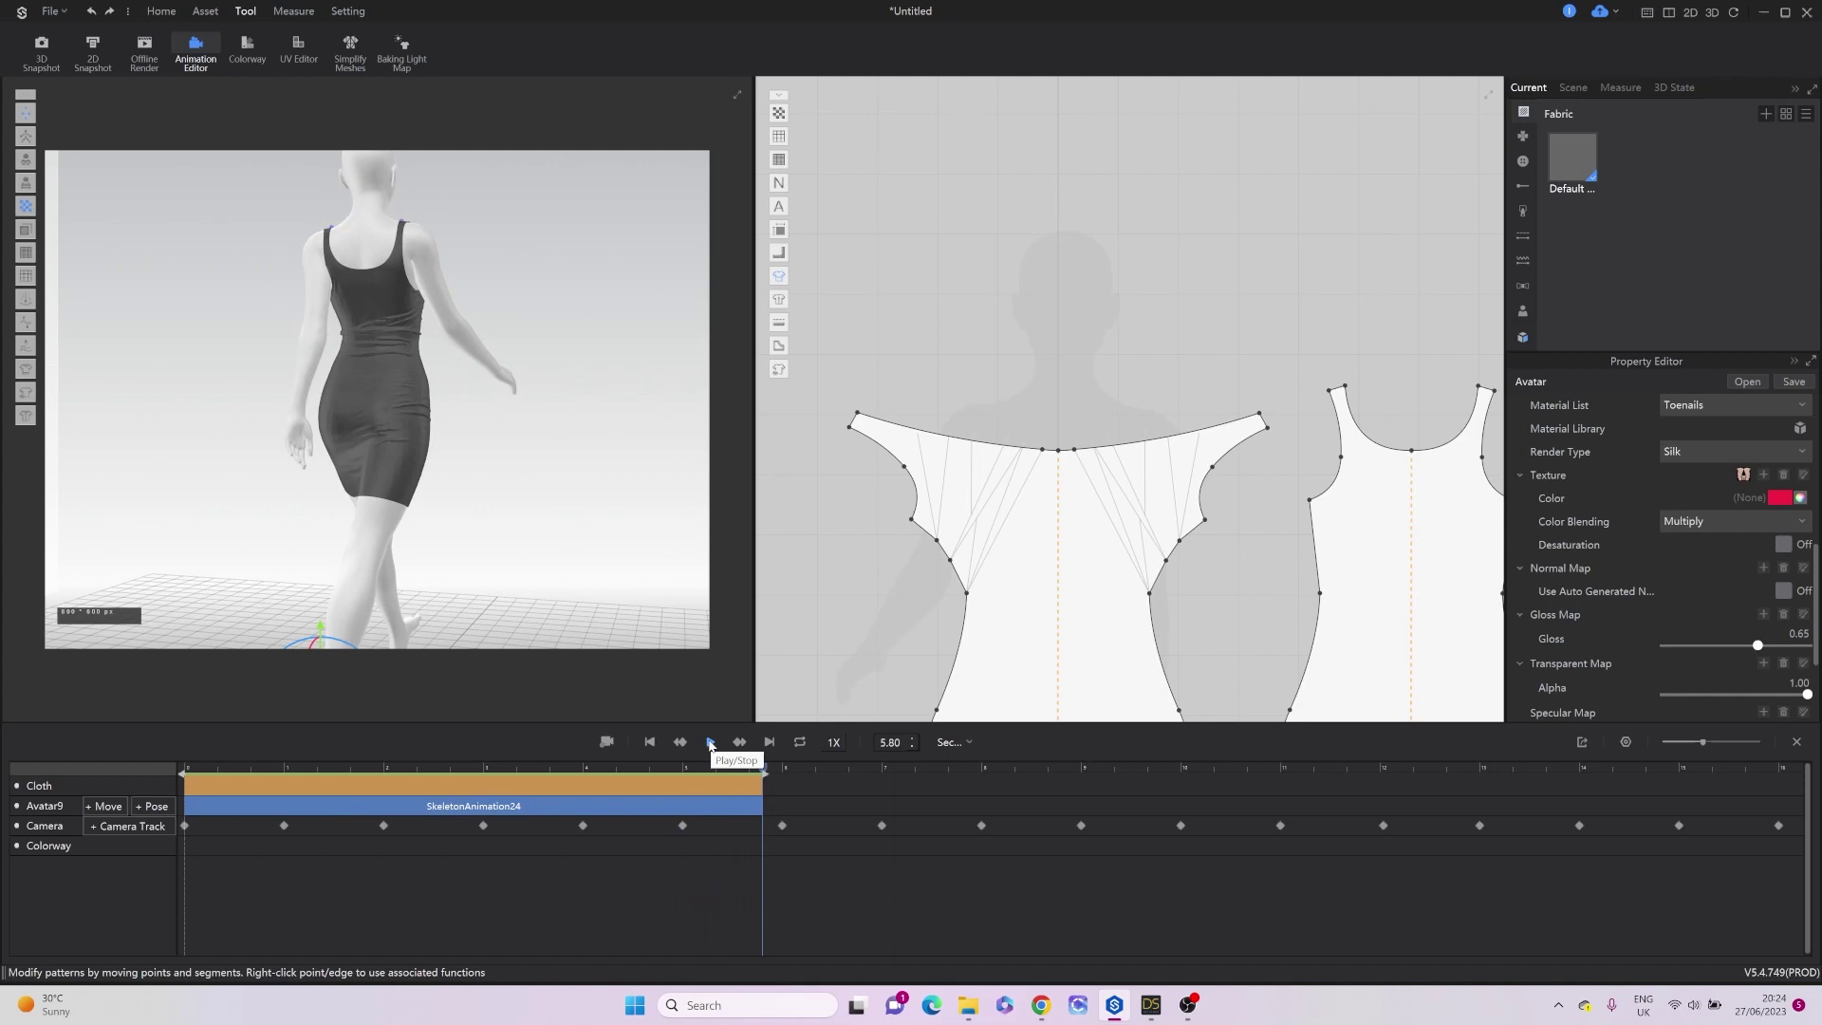
pyautogui.click(651, 743)
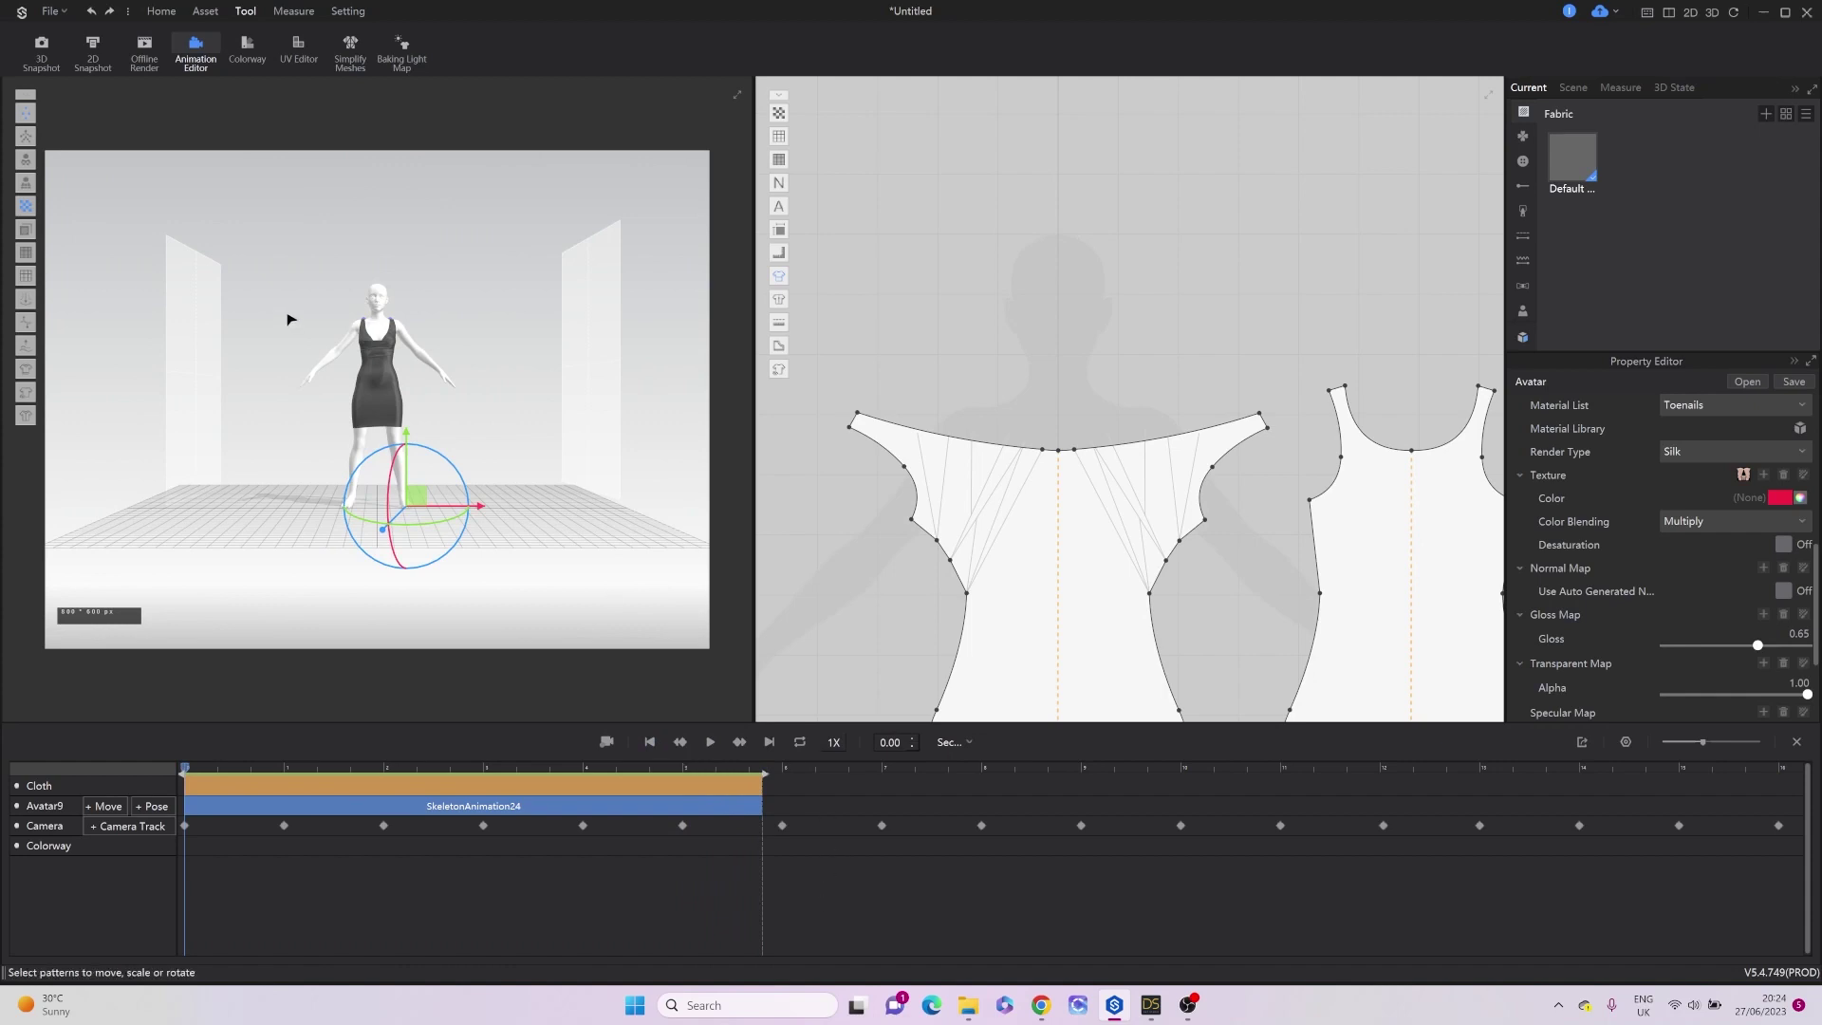
# Set the animation's output size to 1080 px wide by 1920 px high and preview the walk in the vertical frame.
pyautogui.click(1487, 607)
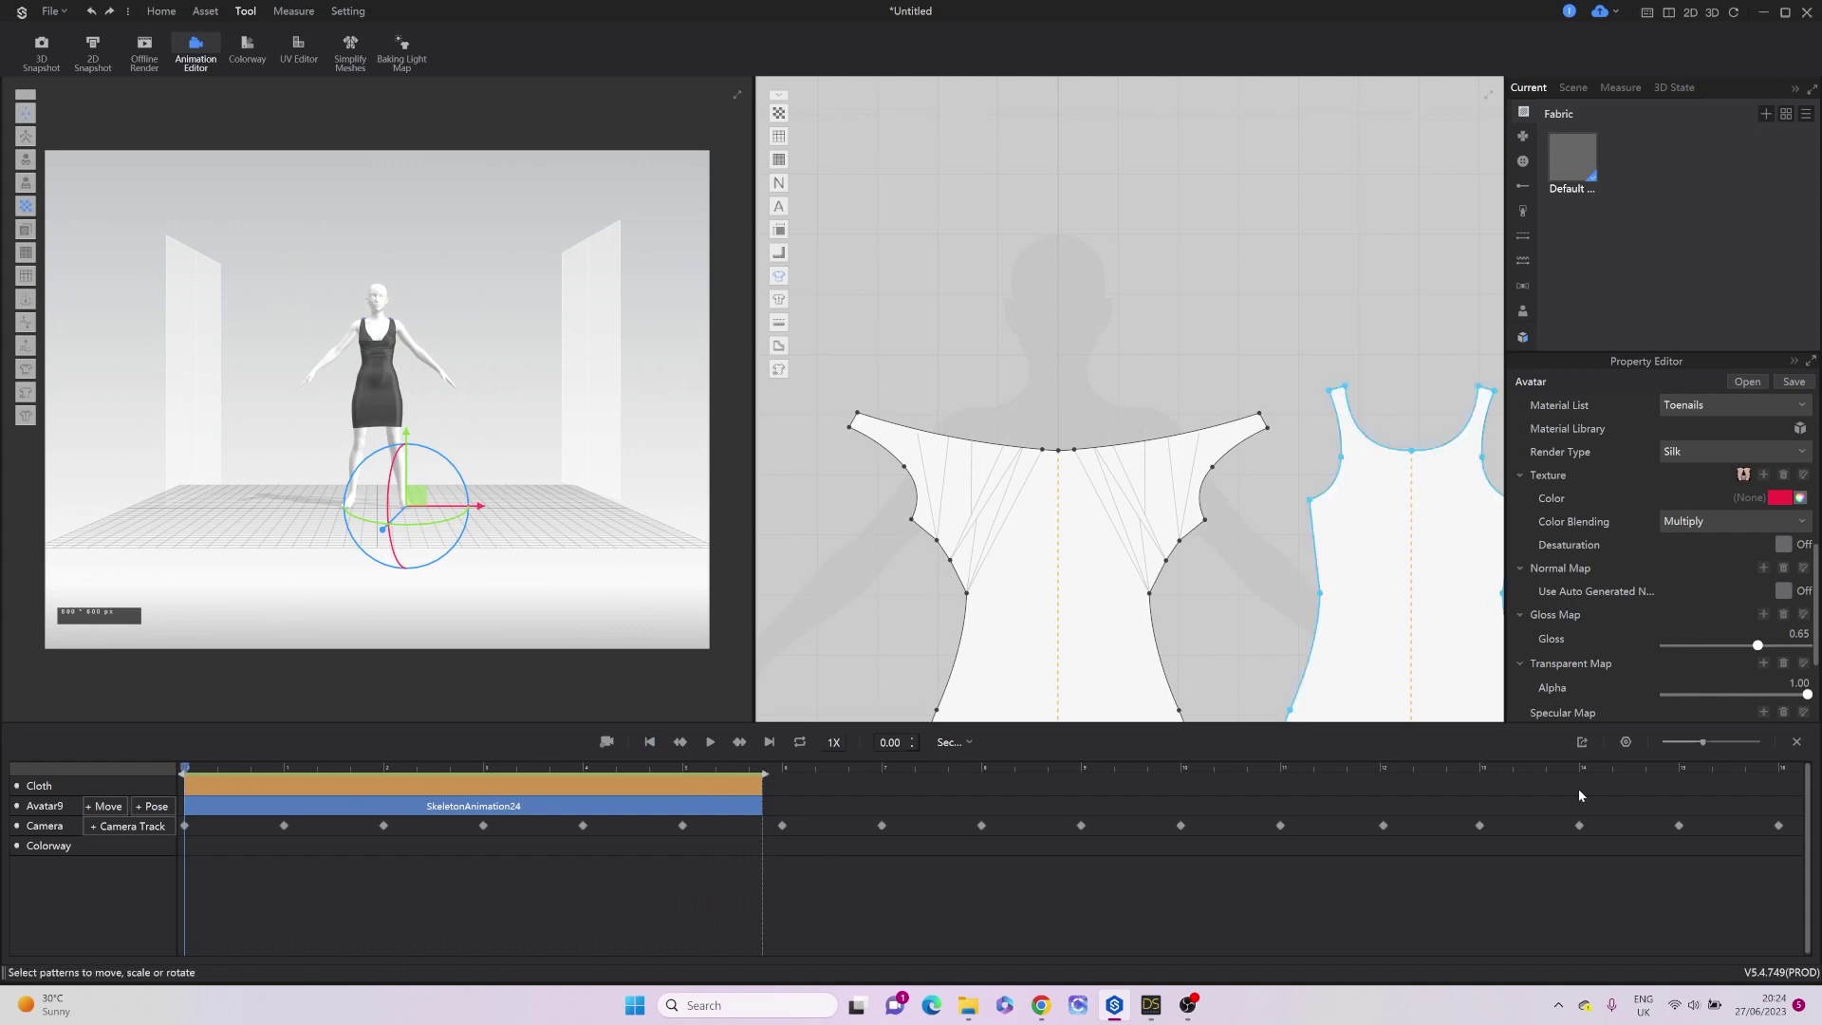
pyautogui.click(1627, 744)
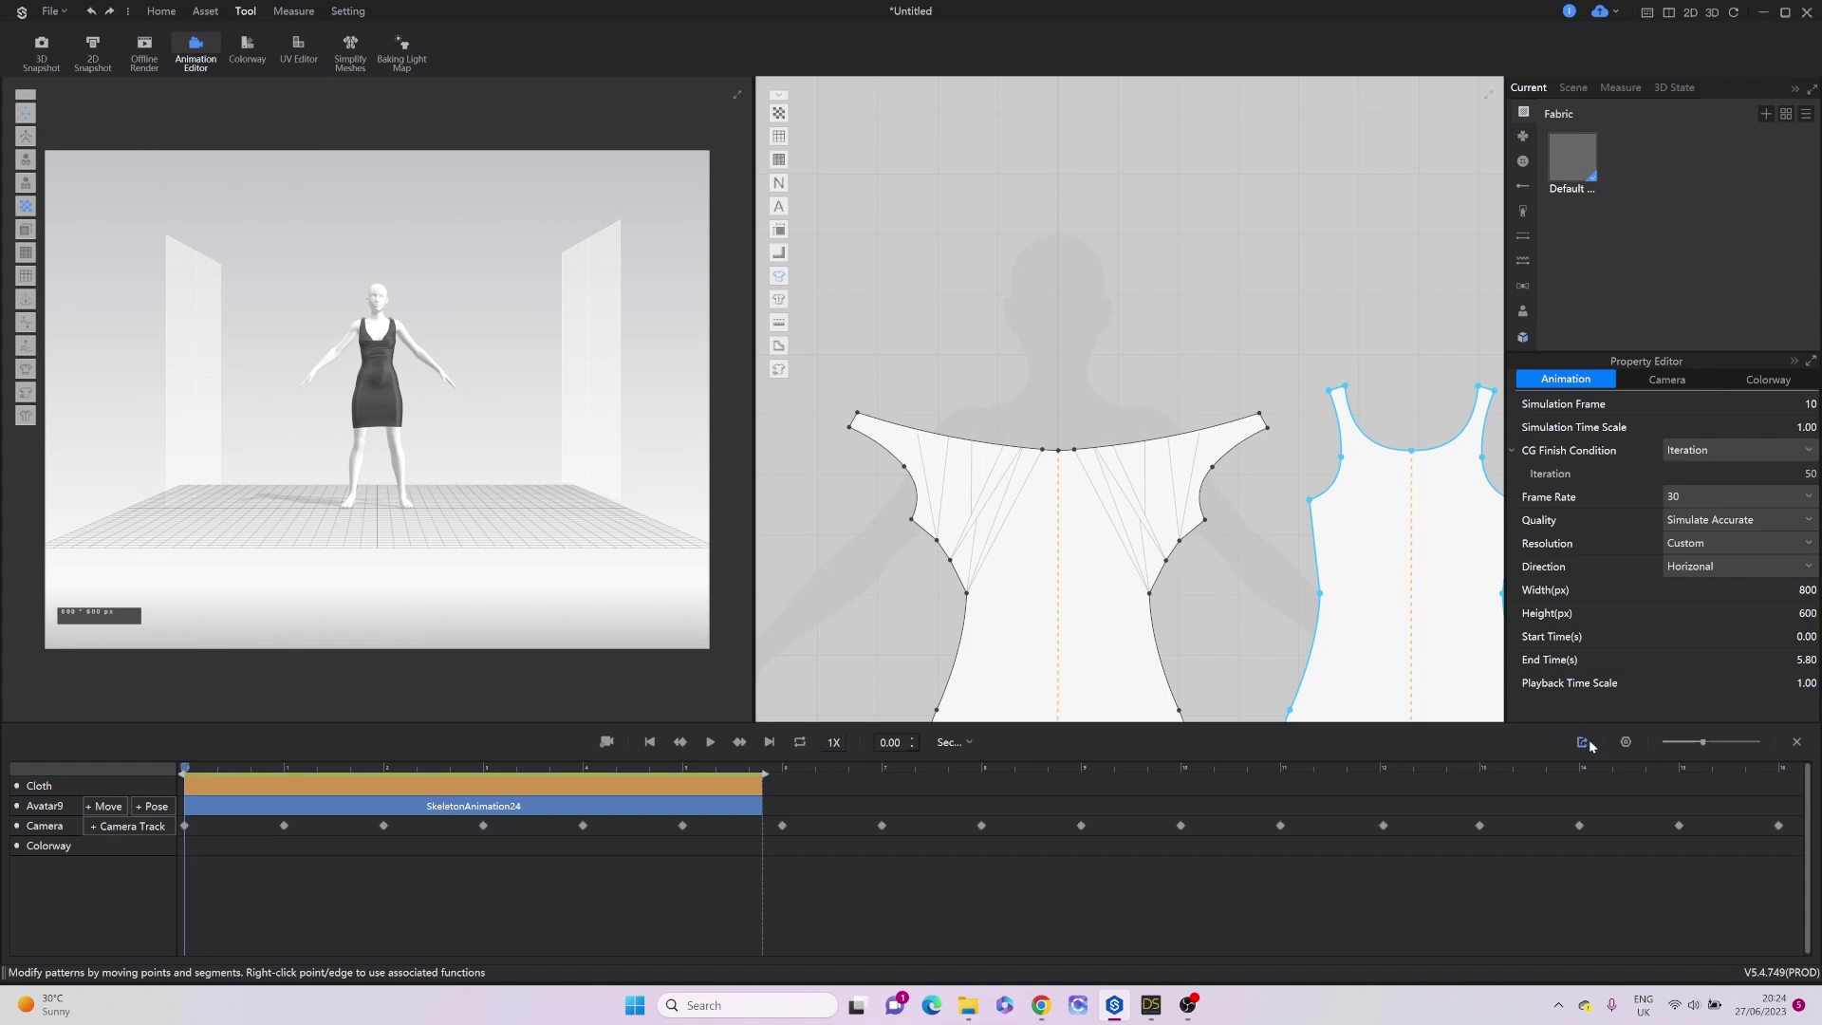
pyautogui.doubleClick(1793, 615)
pyautogui.press('BackSpace')
pyautogui.write('1920')
pyautogui.press('Return')
pyautogui.doubleClick(1793, 591)
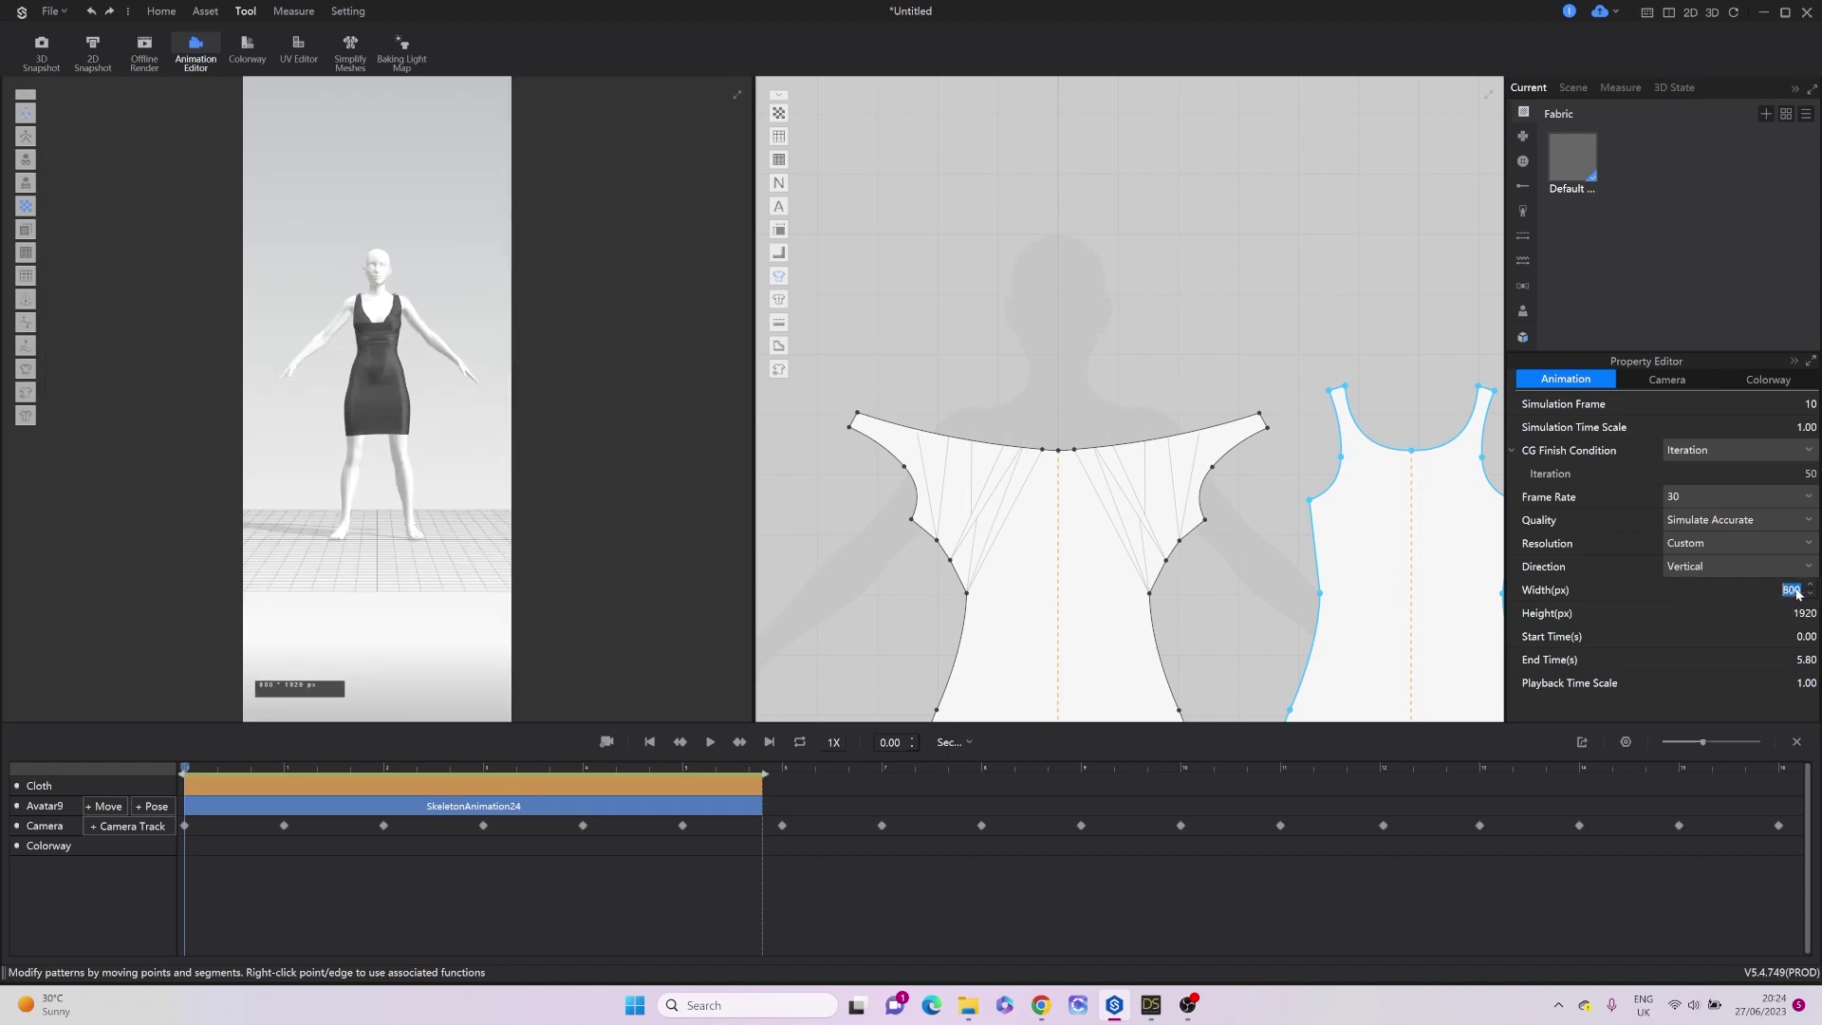
pyautogui.press('BackSpace')
pyautogui.write('1080')
pyautogui.press('Return')
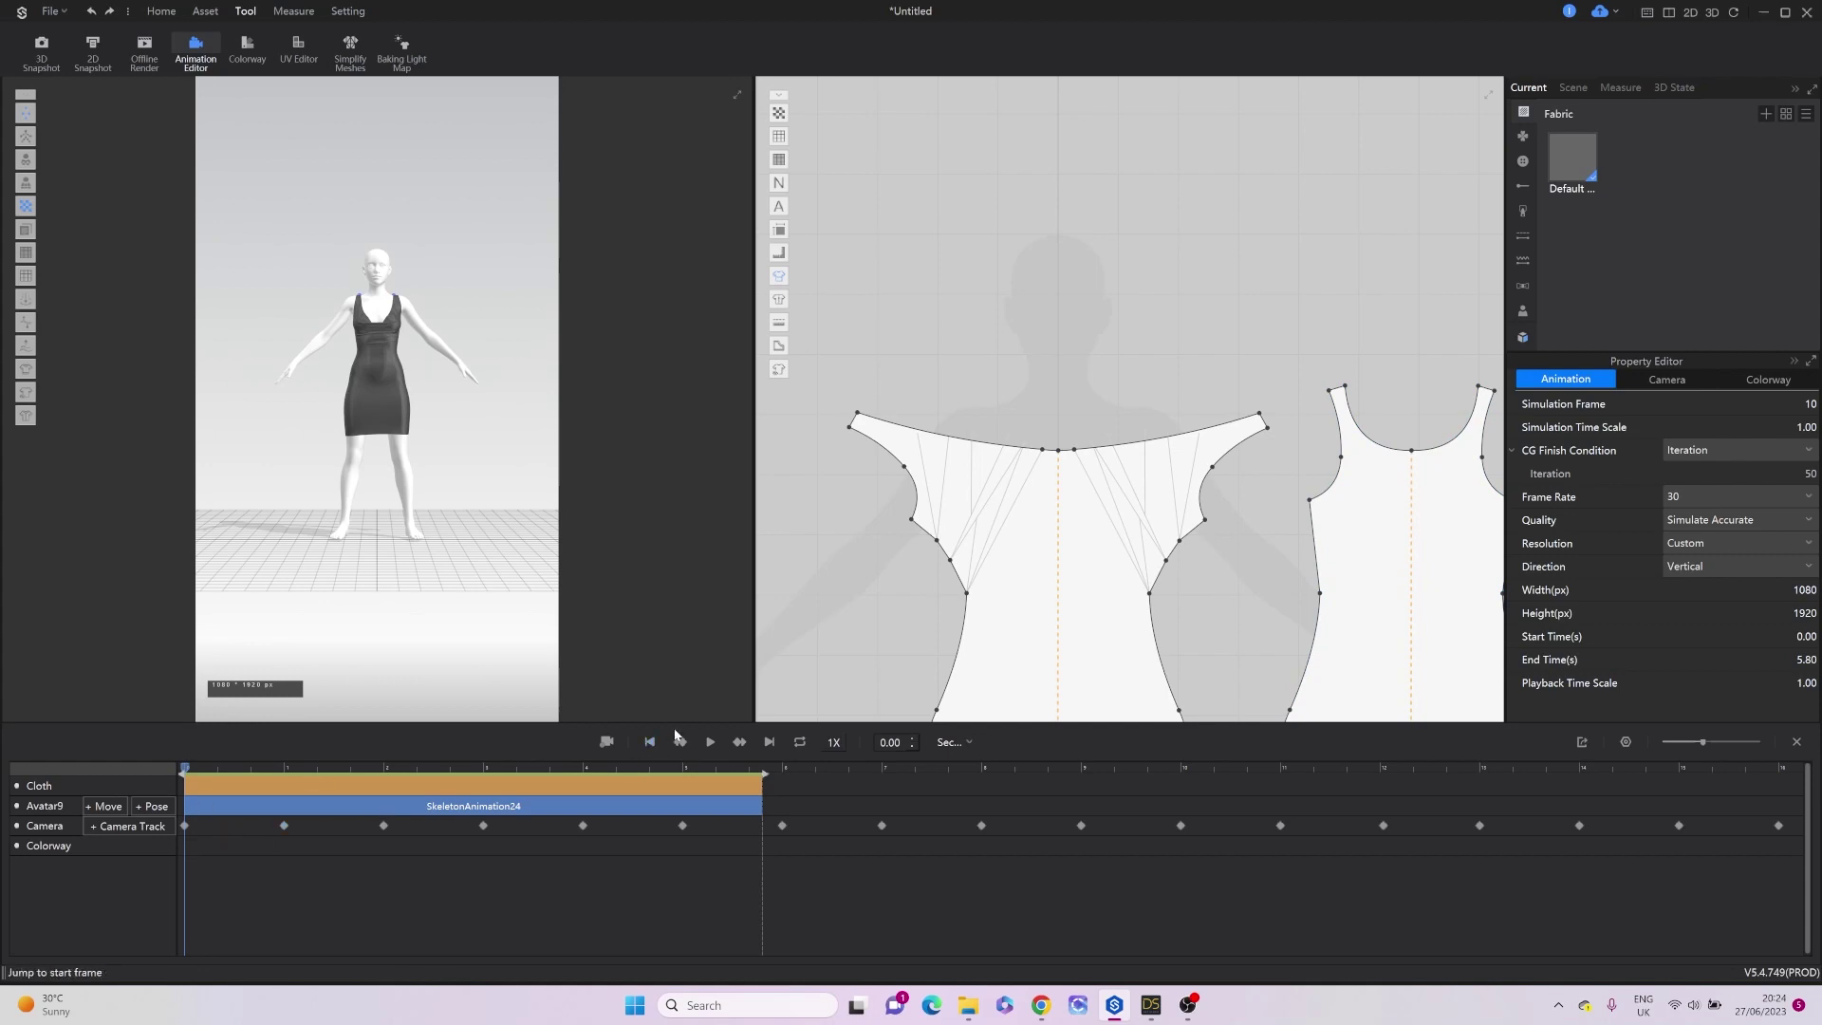
pyautogui.click(712, 742)
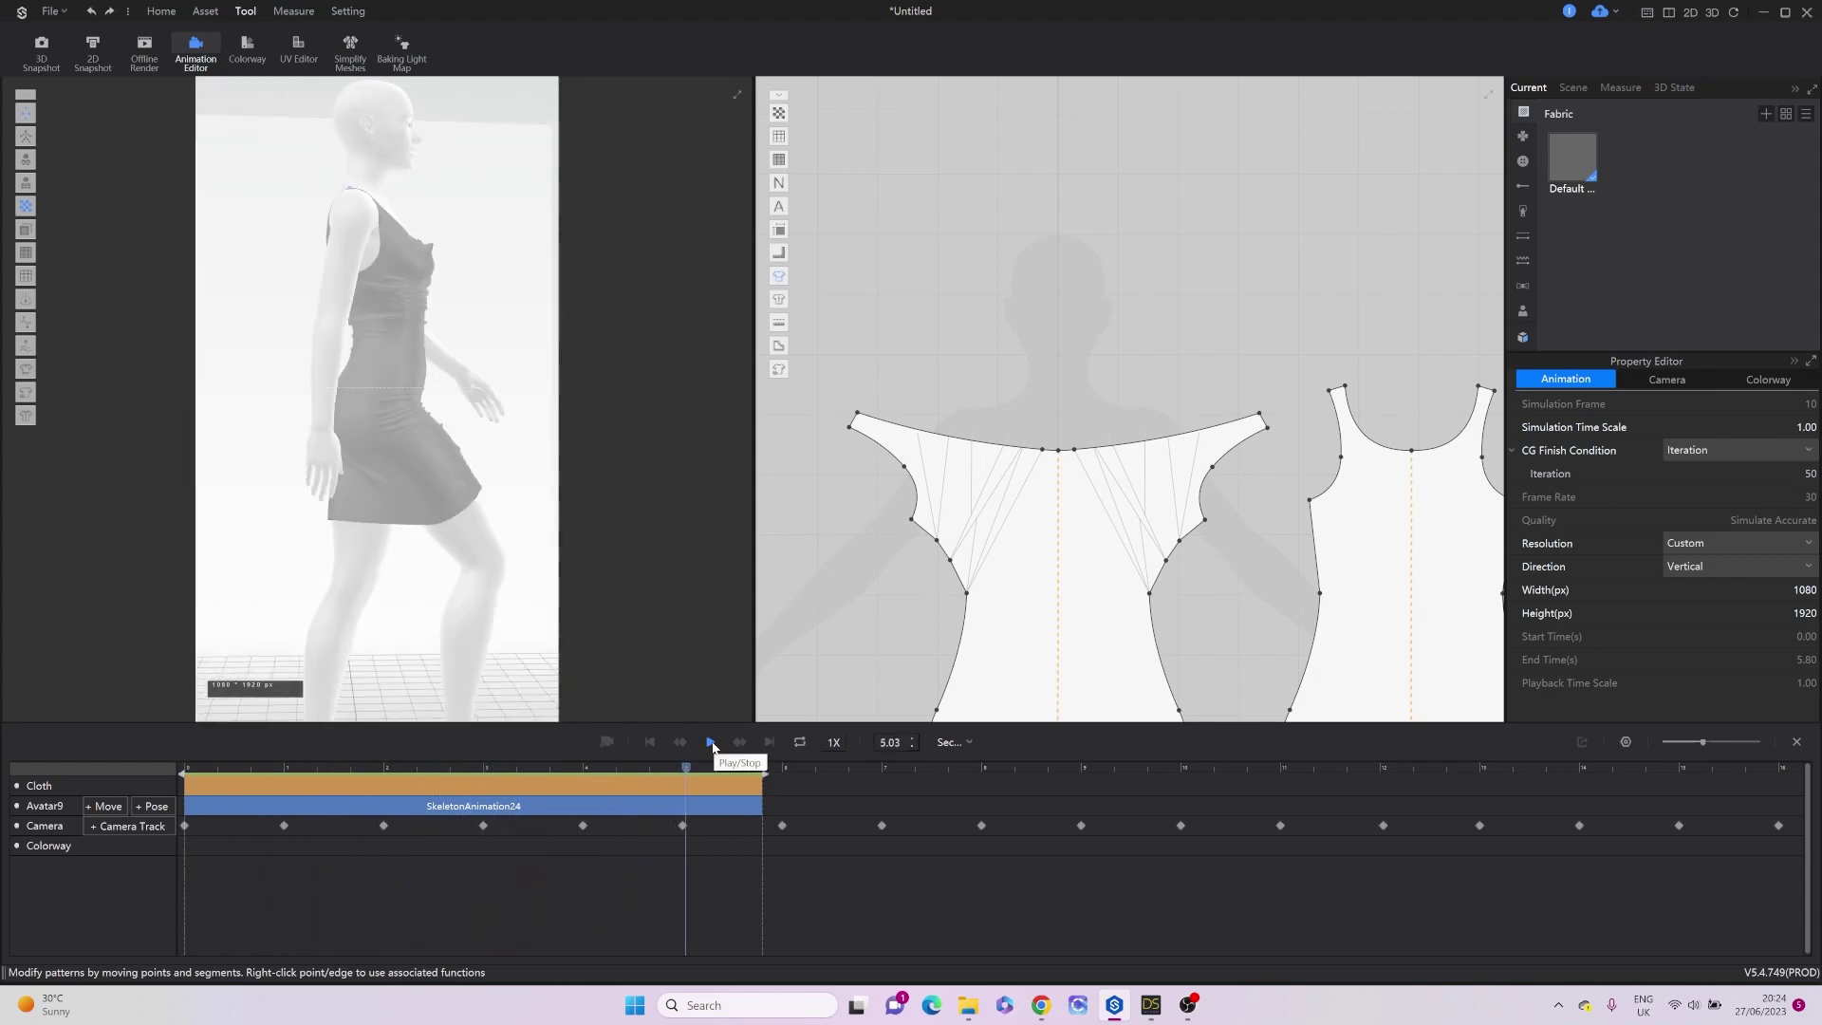
pyautogui.click(650, 743)
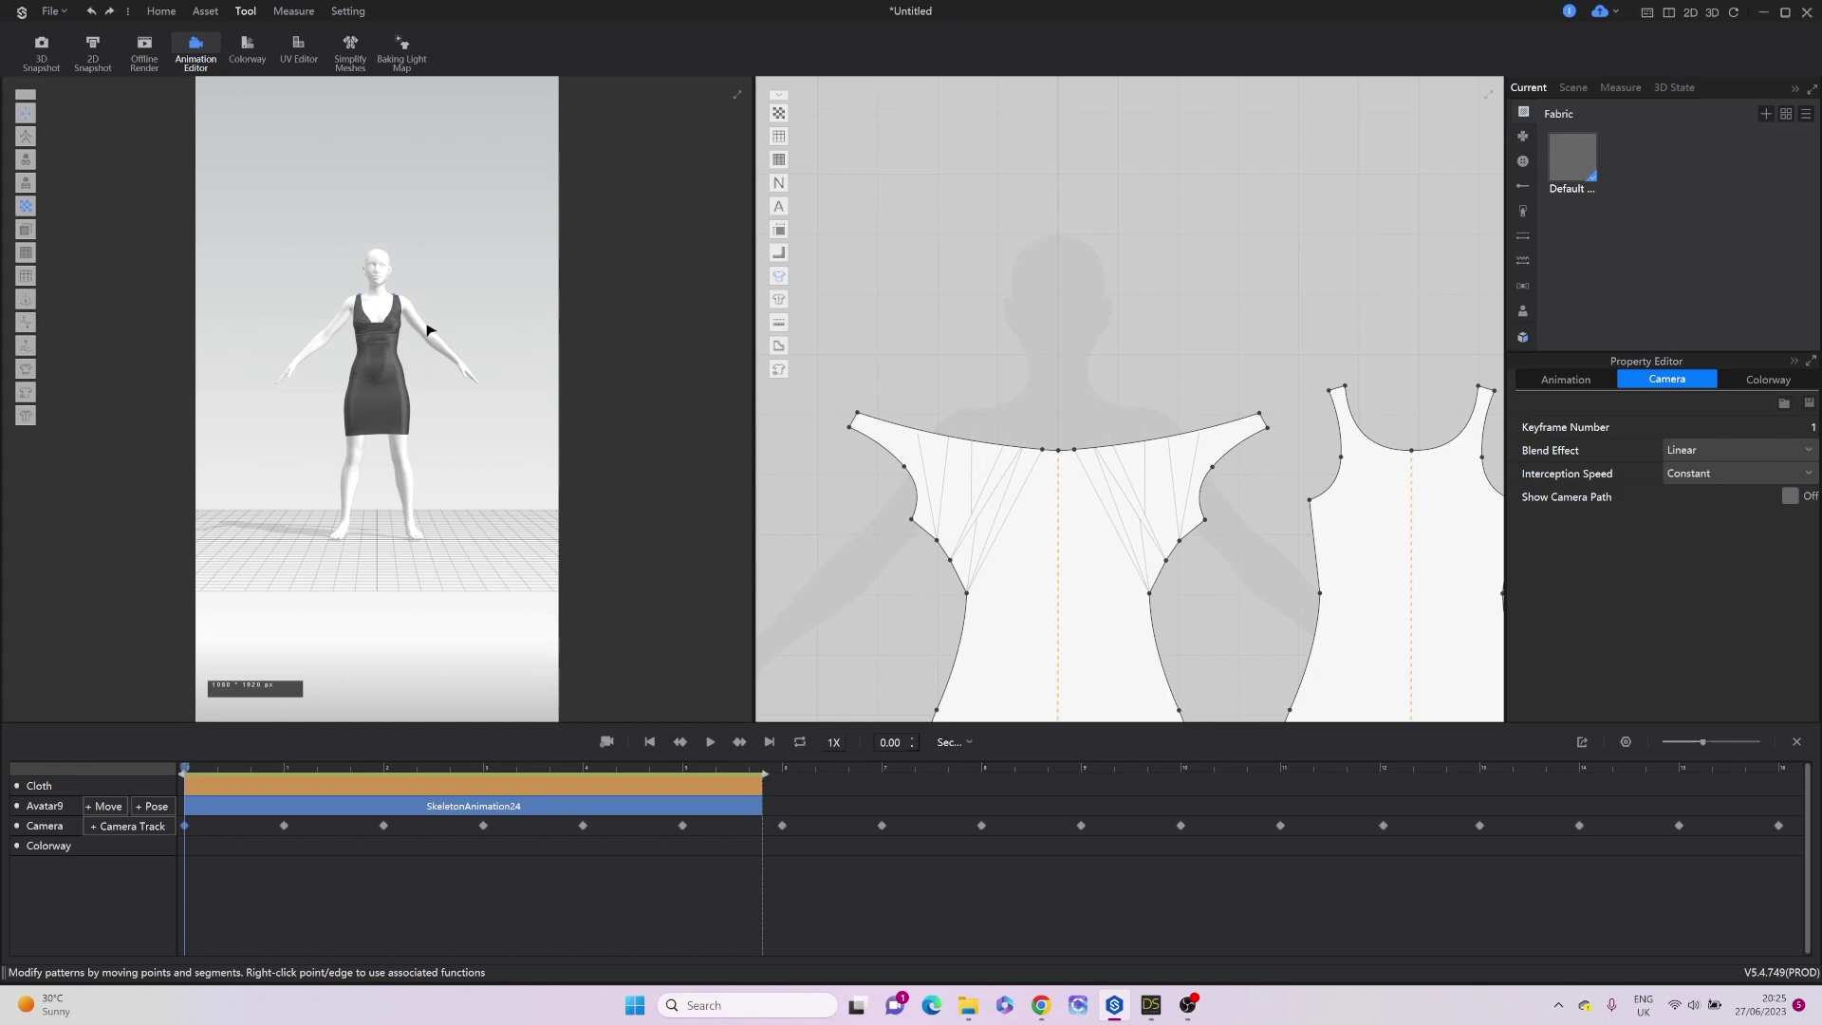
# Overwrite the camera track keyframes at 0.00 s and 1.00 s with closer full-length views of the avatar.
pyautogui.scroll(3, 427, 329)
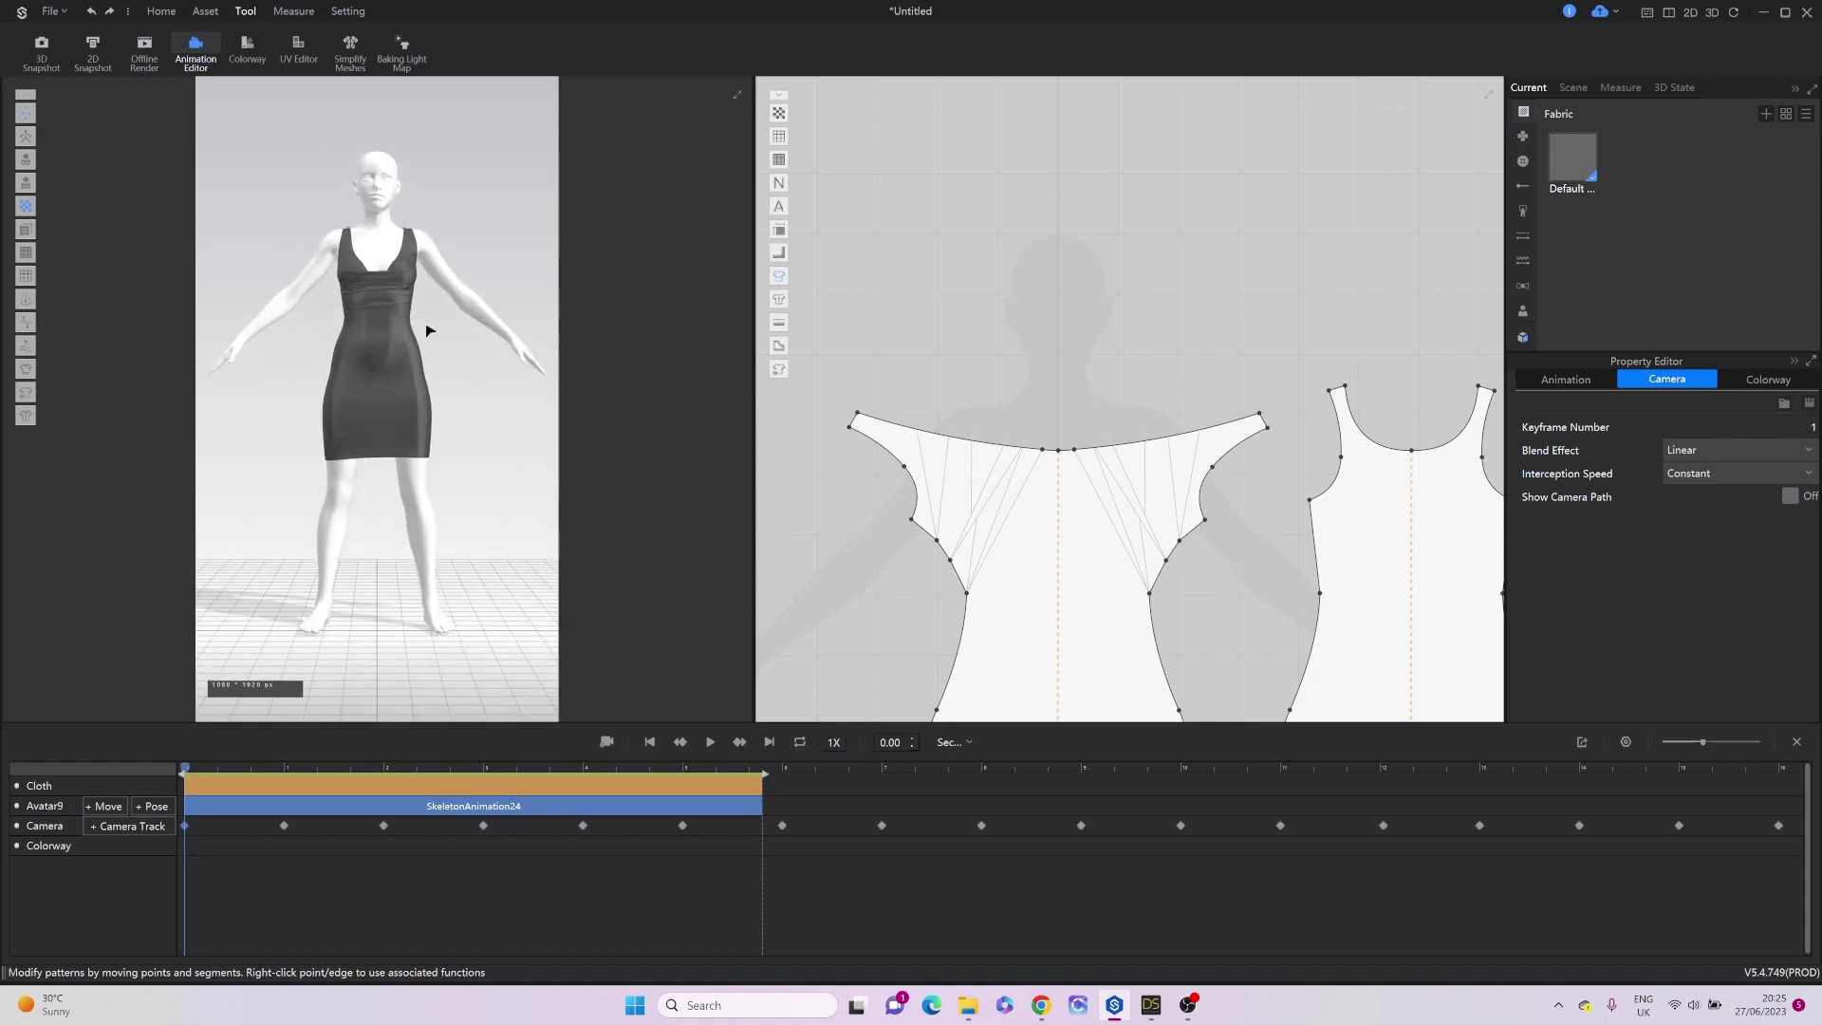
pyautogui.rightClick(186, 827)
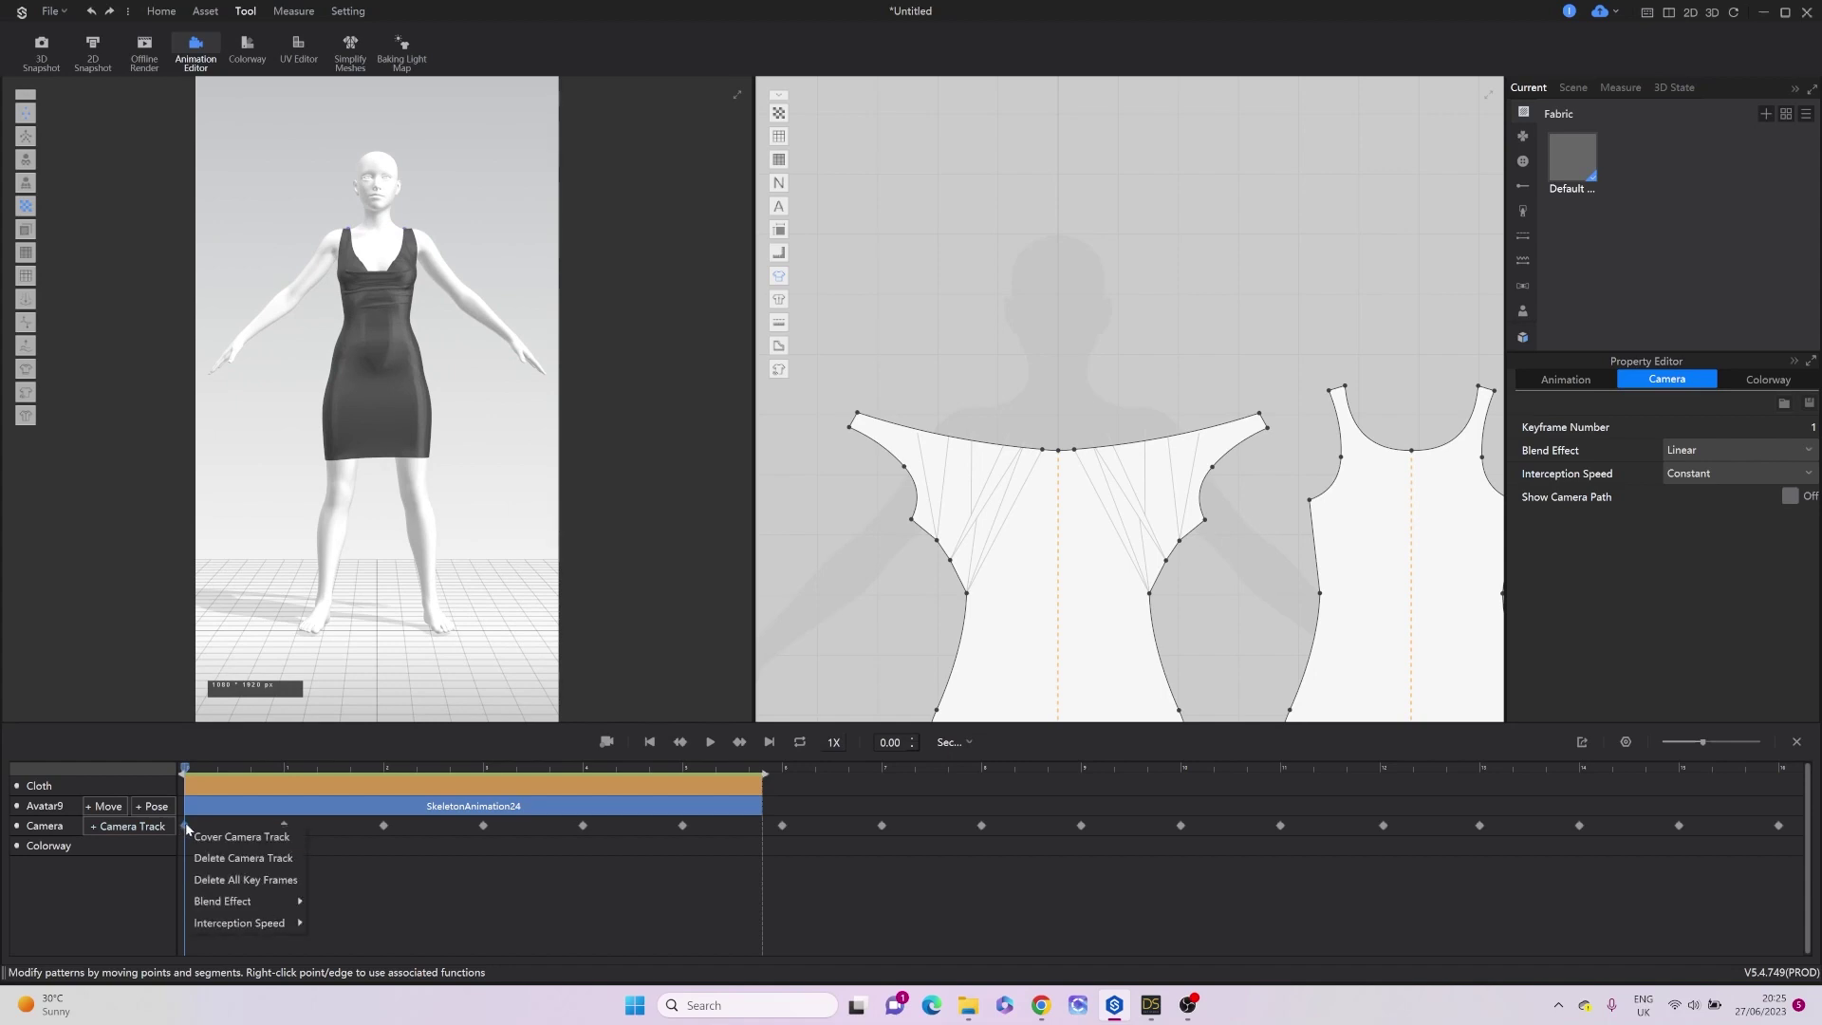
pyautogui.click(201, 837)
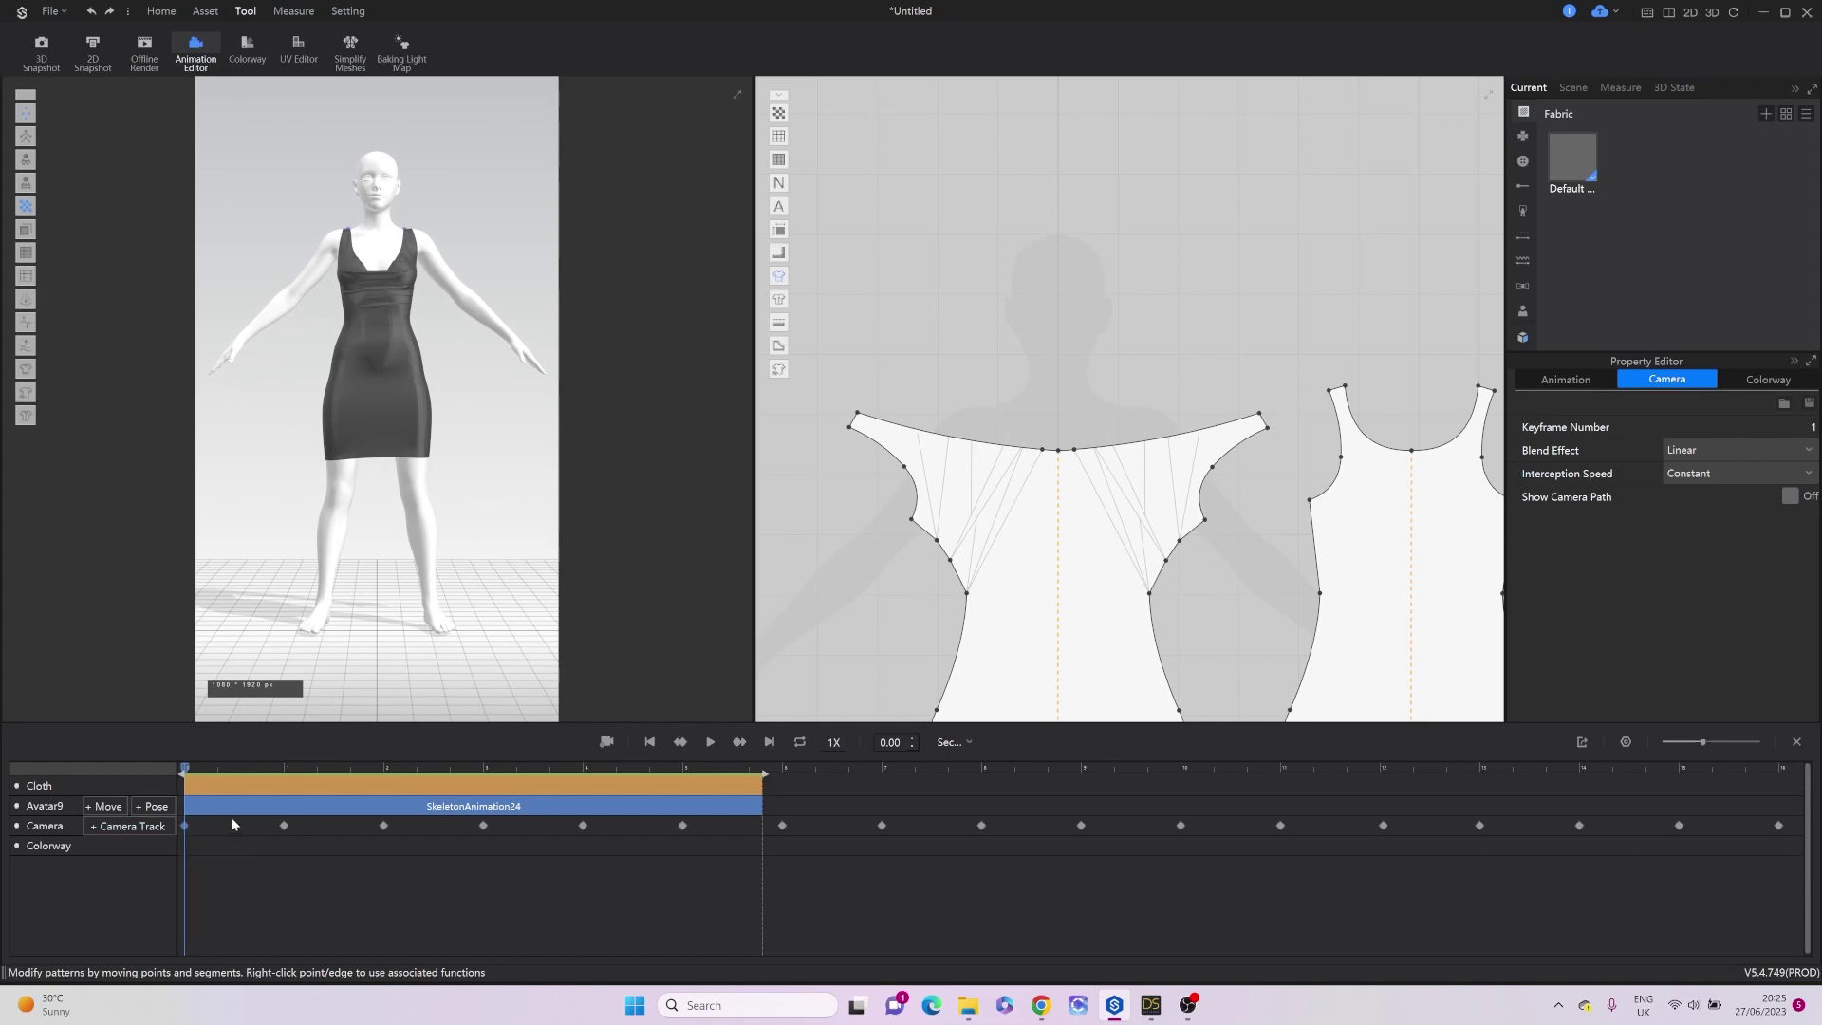
pyautogui.click(284, 826)
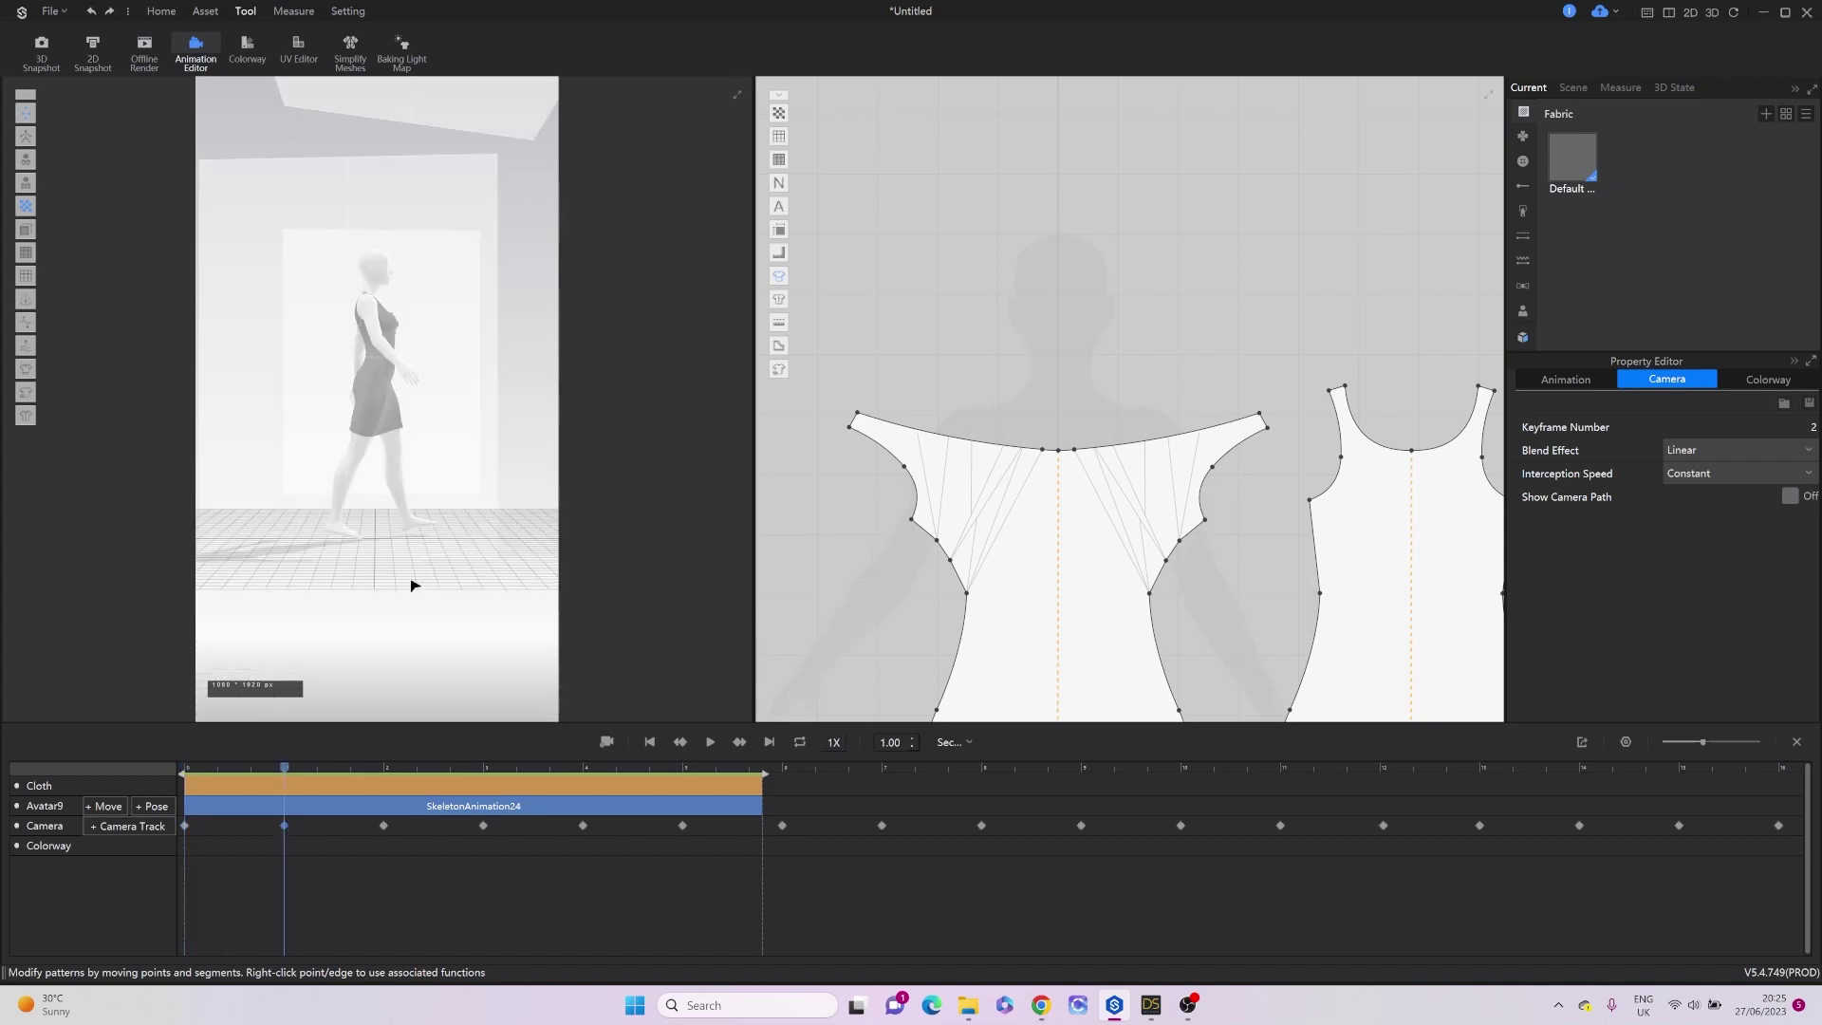
pyautogui.scroll(3, 447, 456)
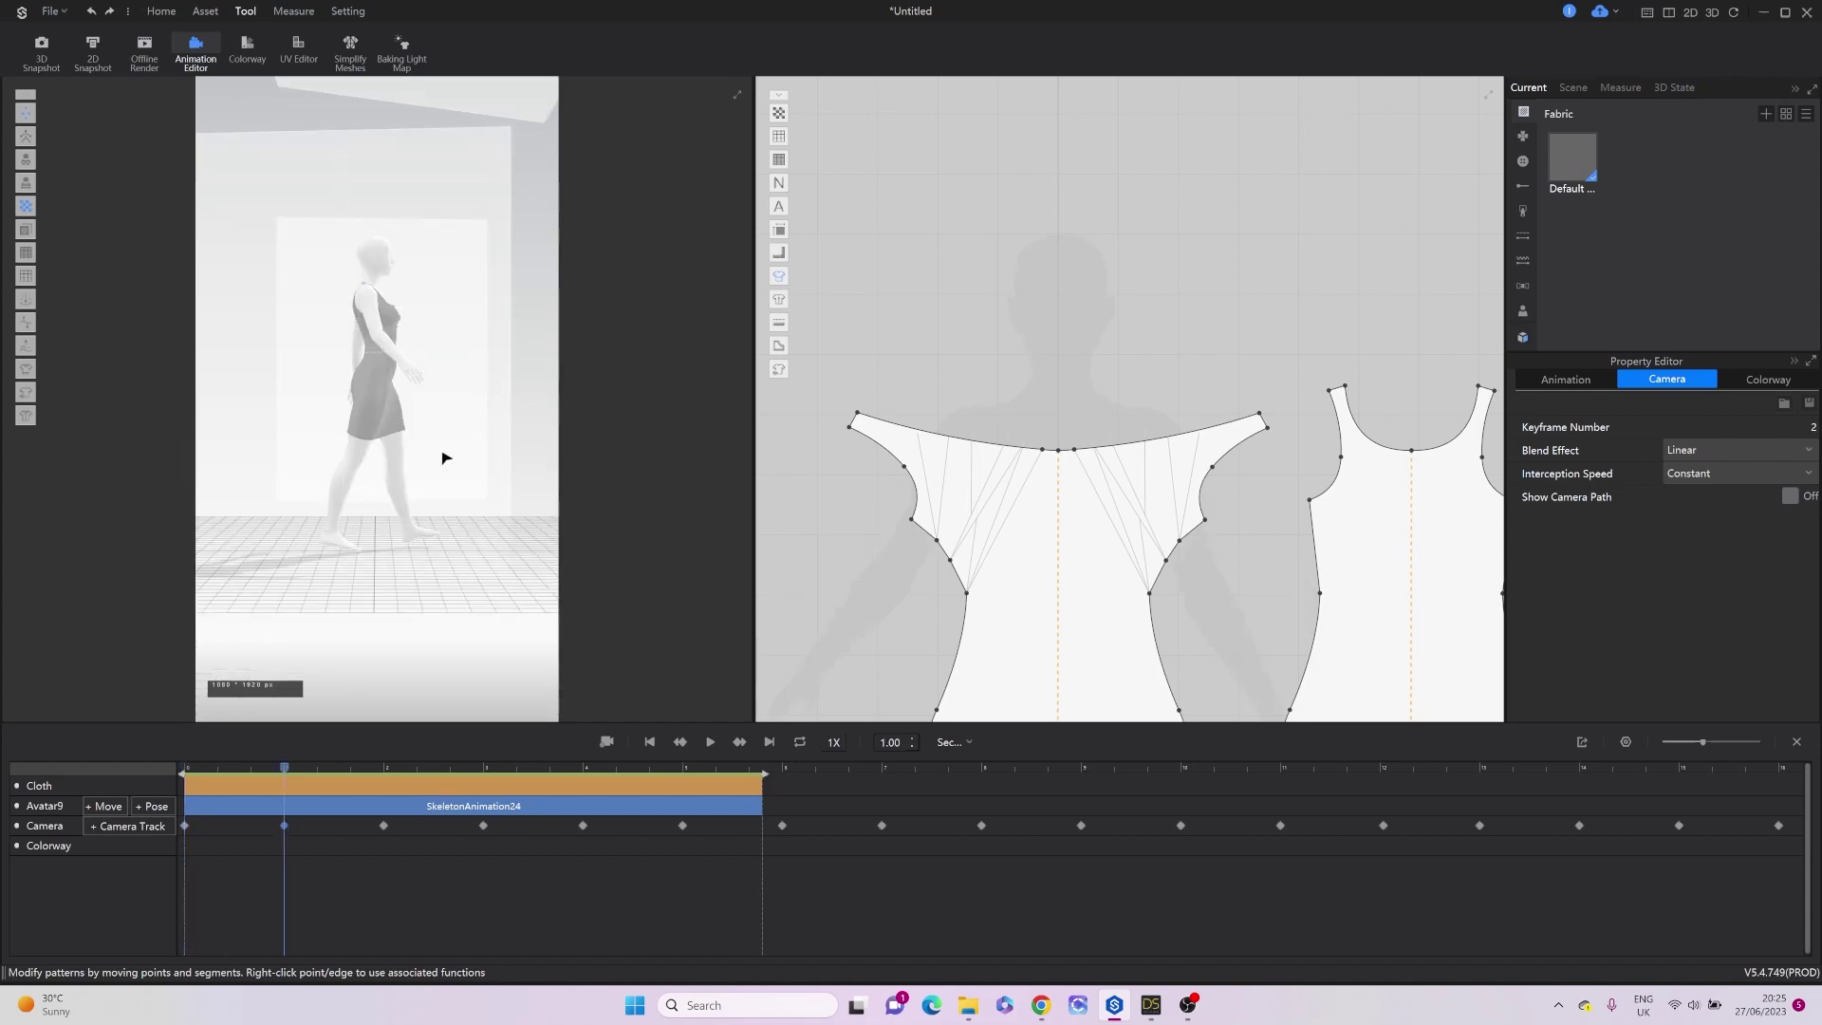
pyautogui.rightClick(285, 827)
pyautogui.click(332, 834)
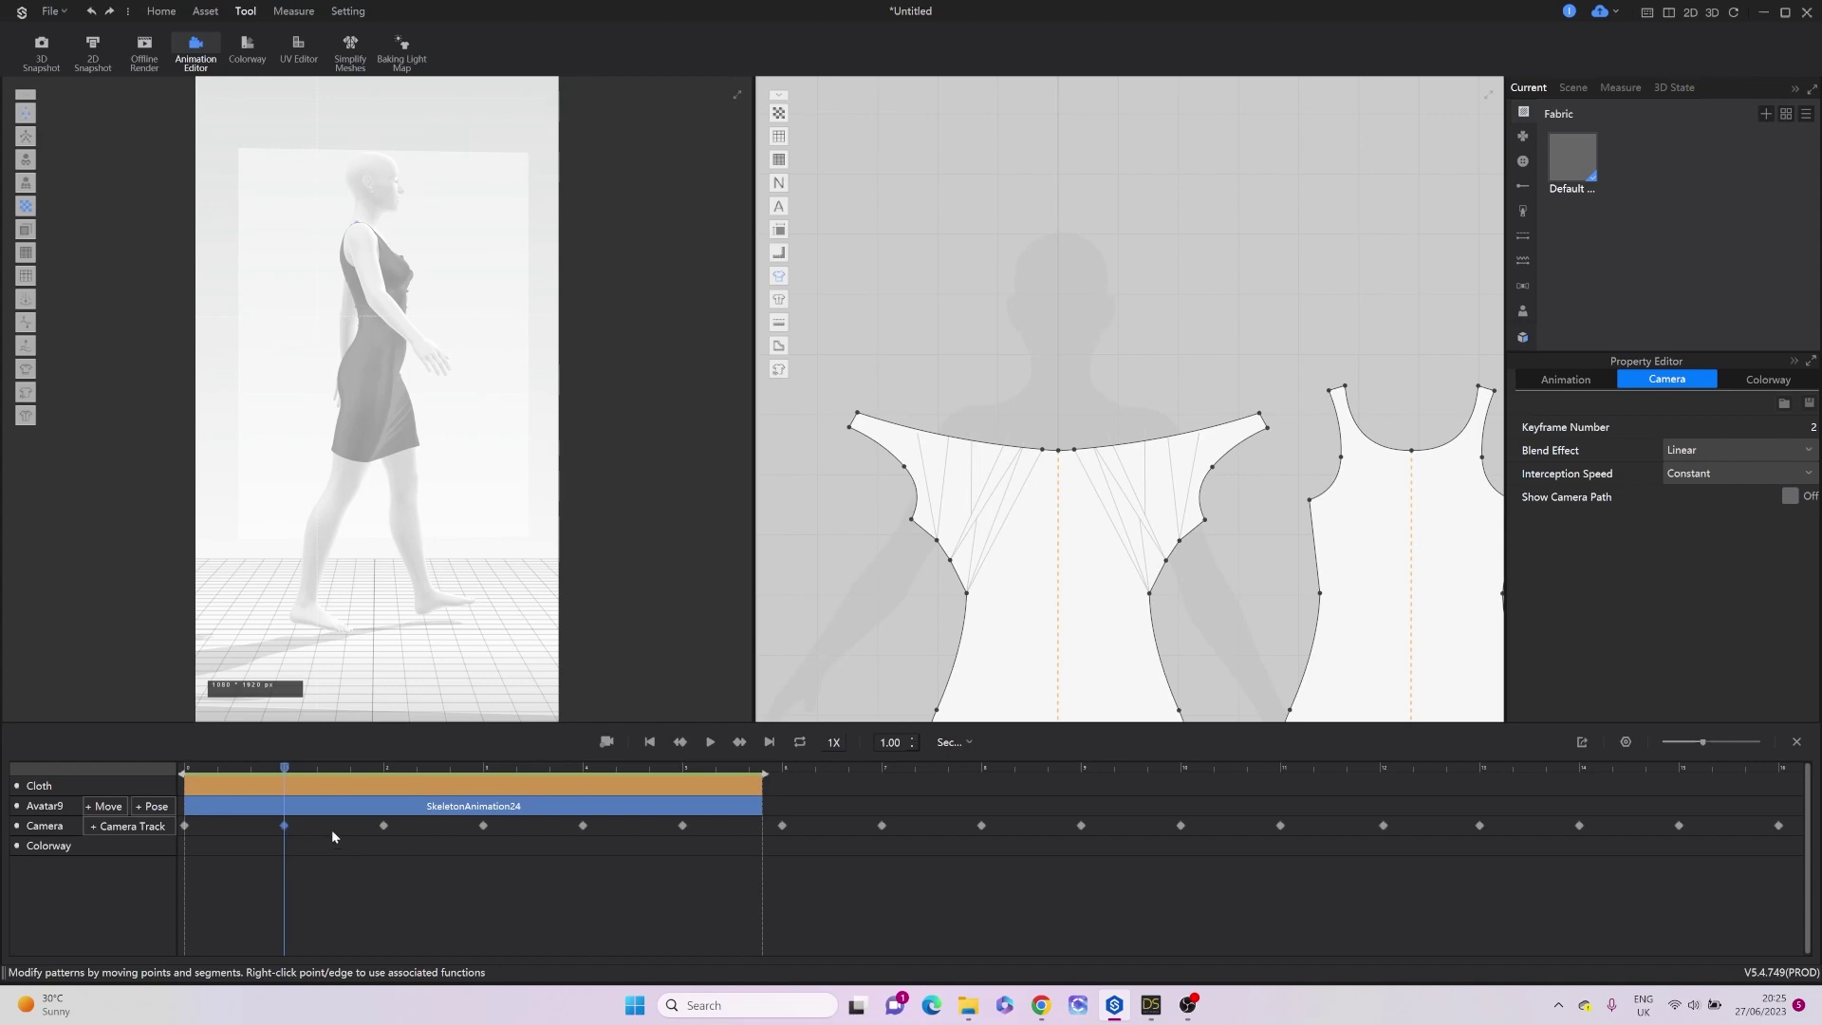
# Overwrite the camera track keyframes at 2.00 s and 3.00 s with closer full-length back and side views of the avatar.
pyautogui.click(384, 826)
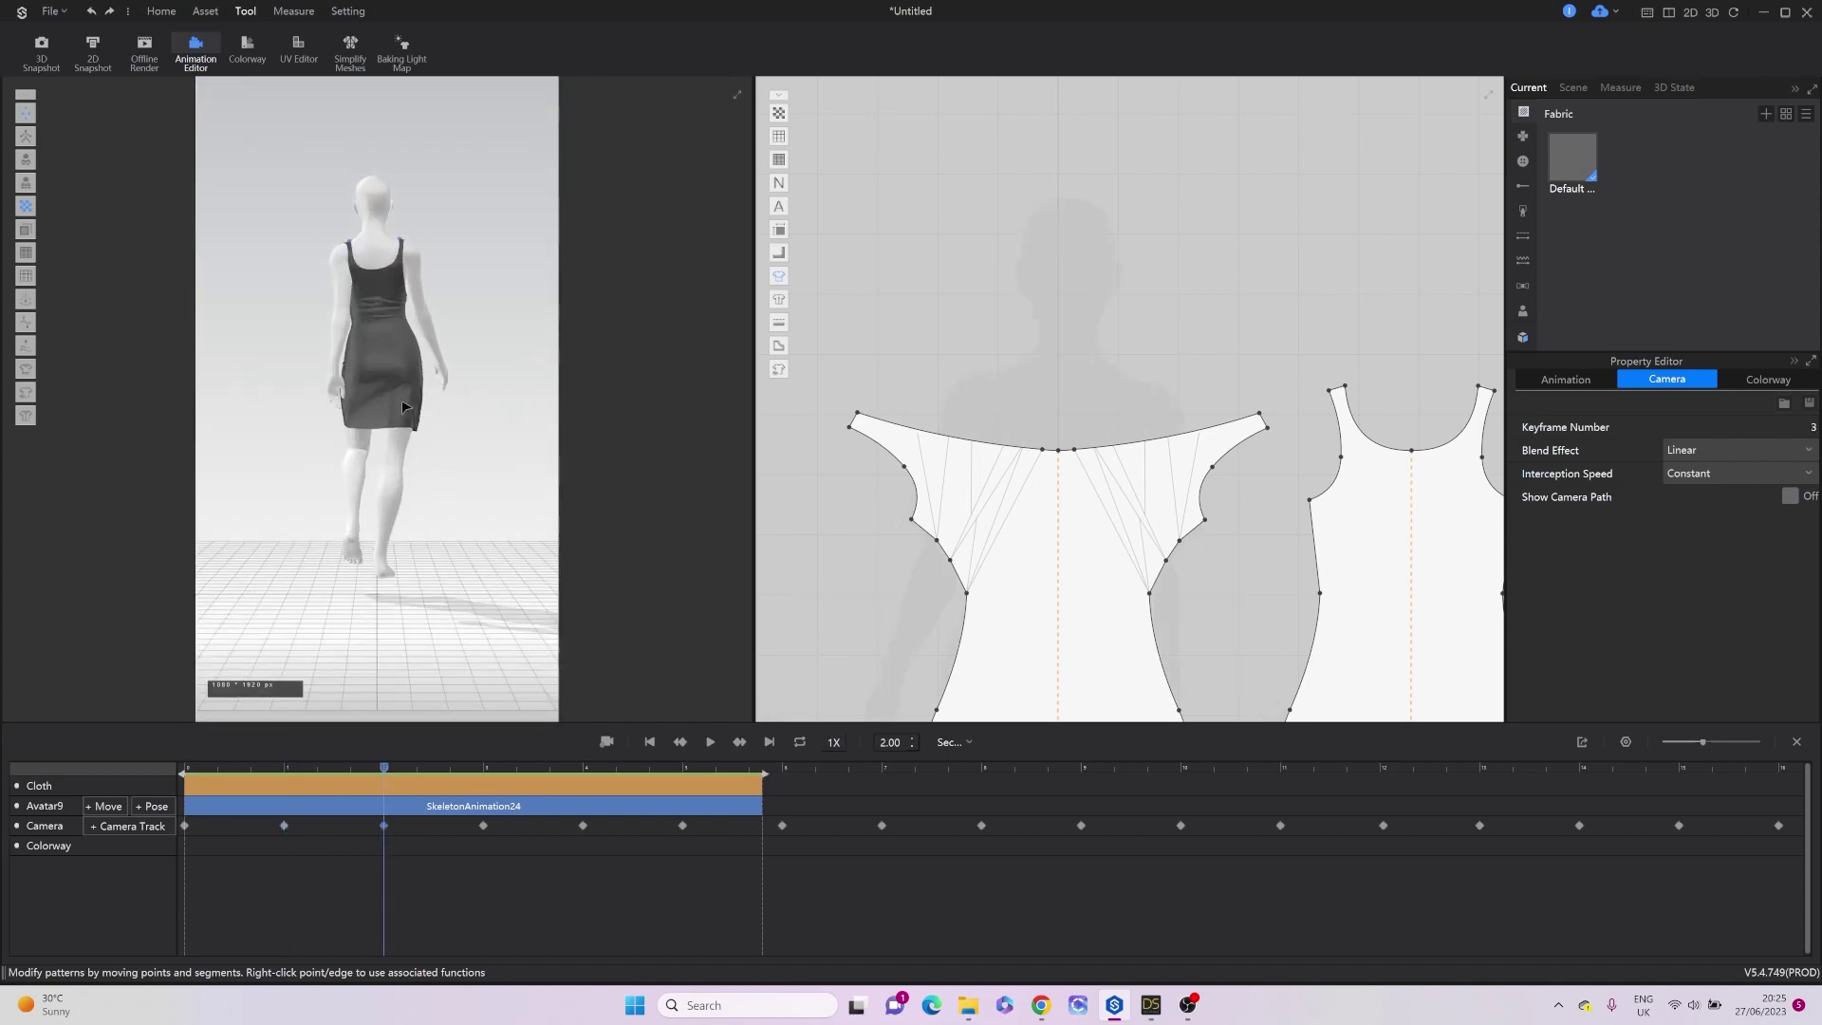
pyautogui.scroll(1, 403, 408)
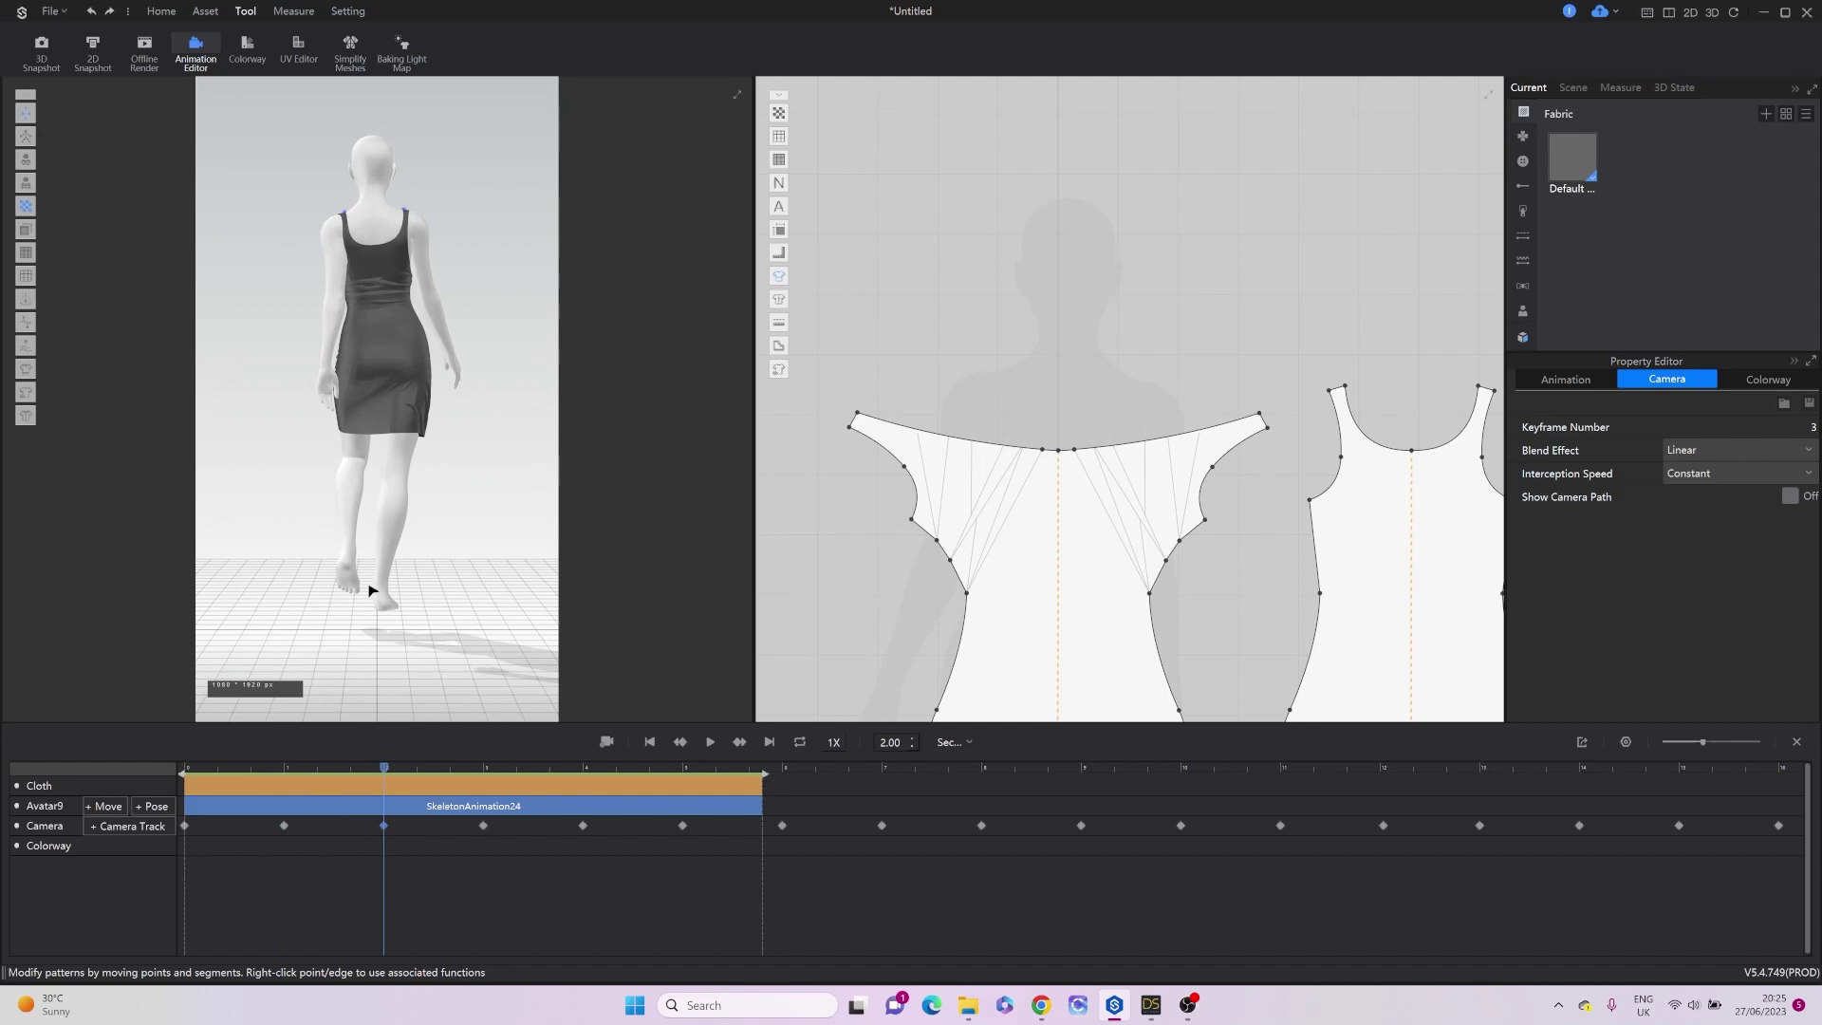
pyautogui.rightClick(382, 826)
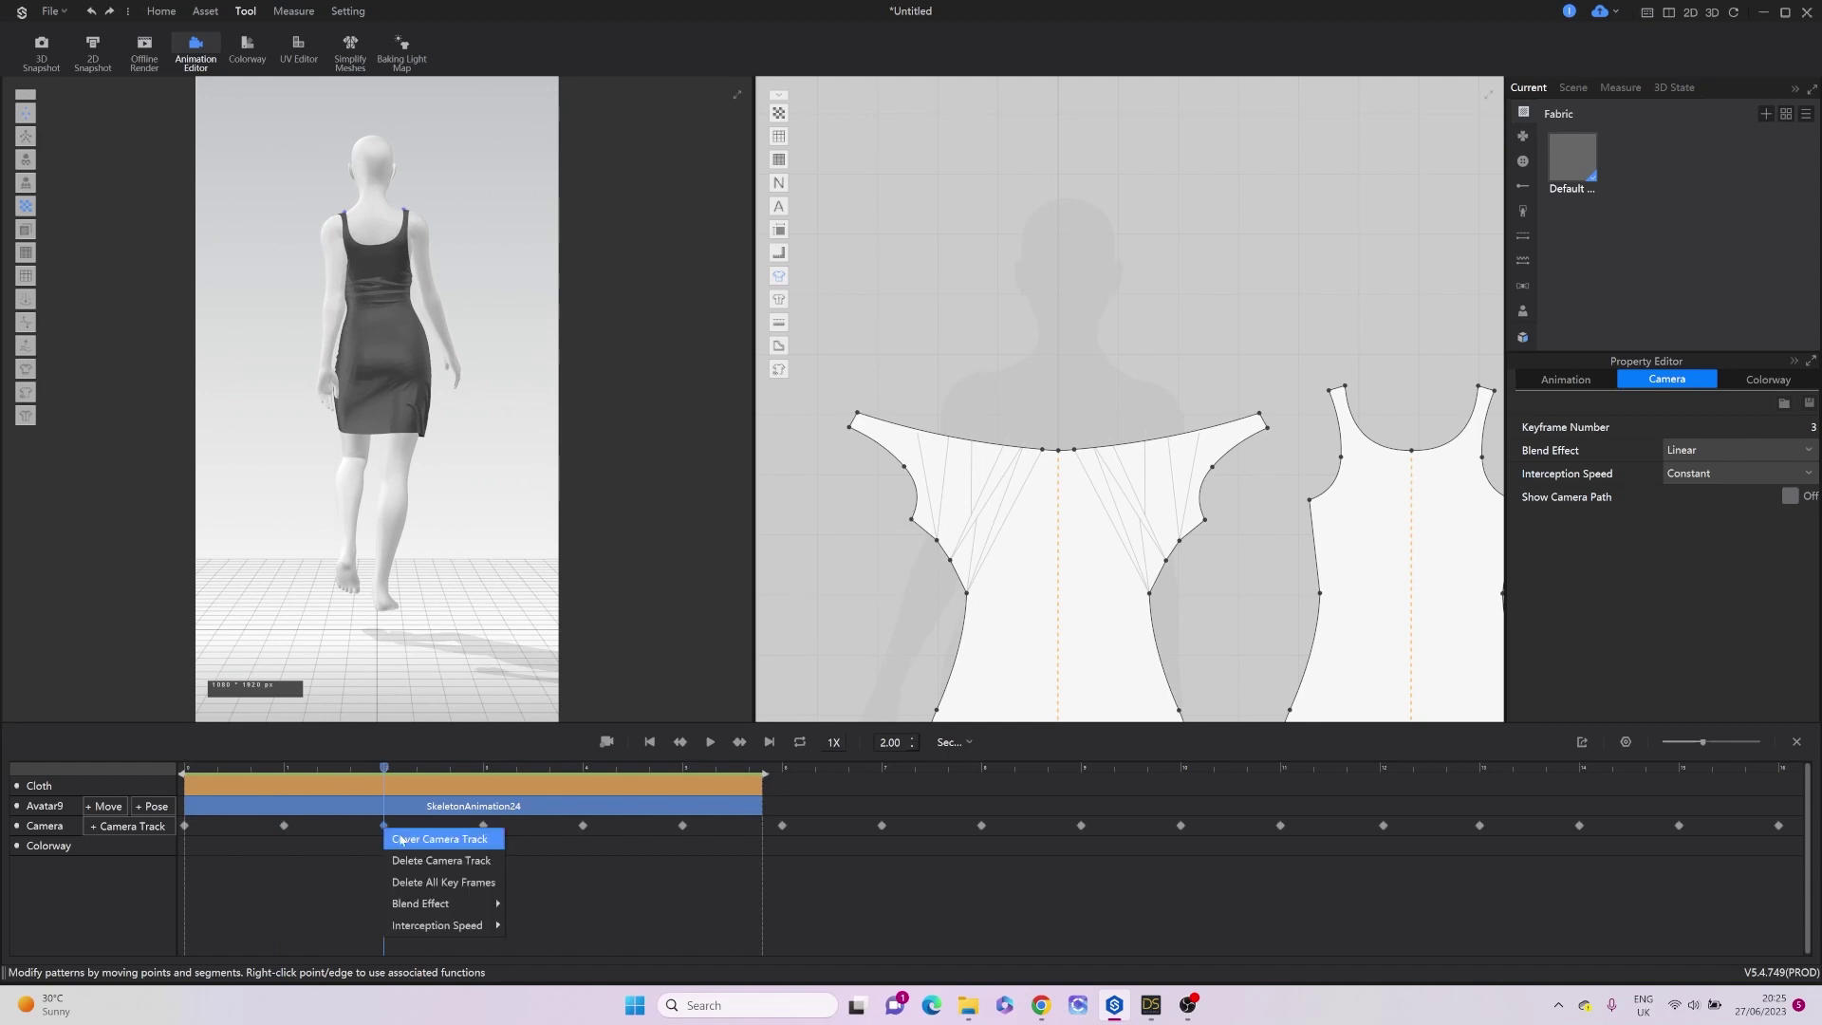
pyautogui.click(412, 834)
pyautogui.click(484, 826)
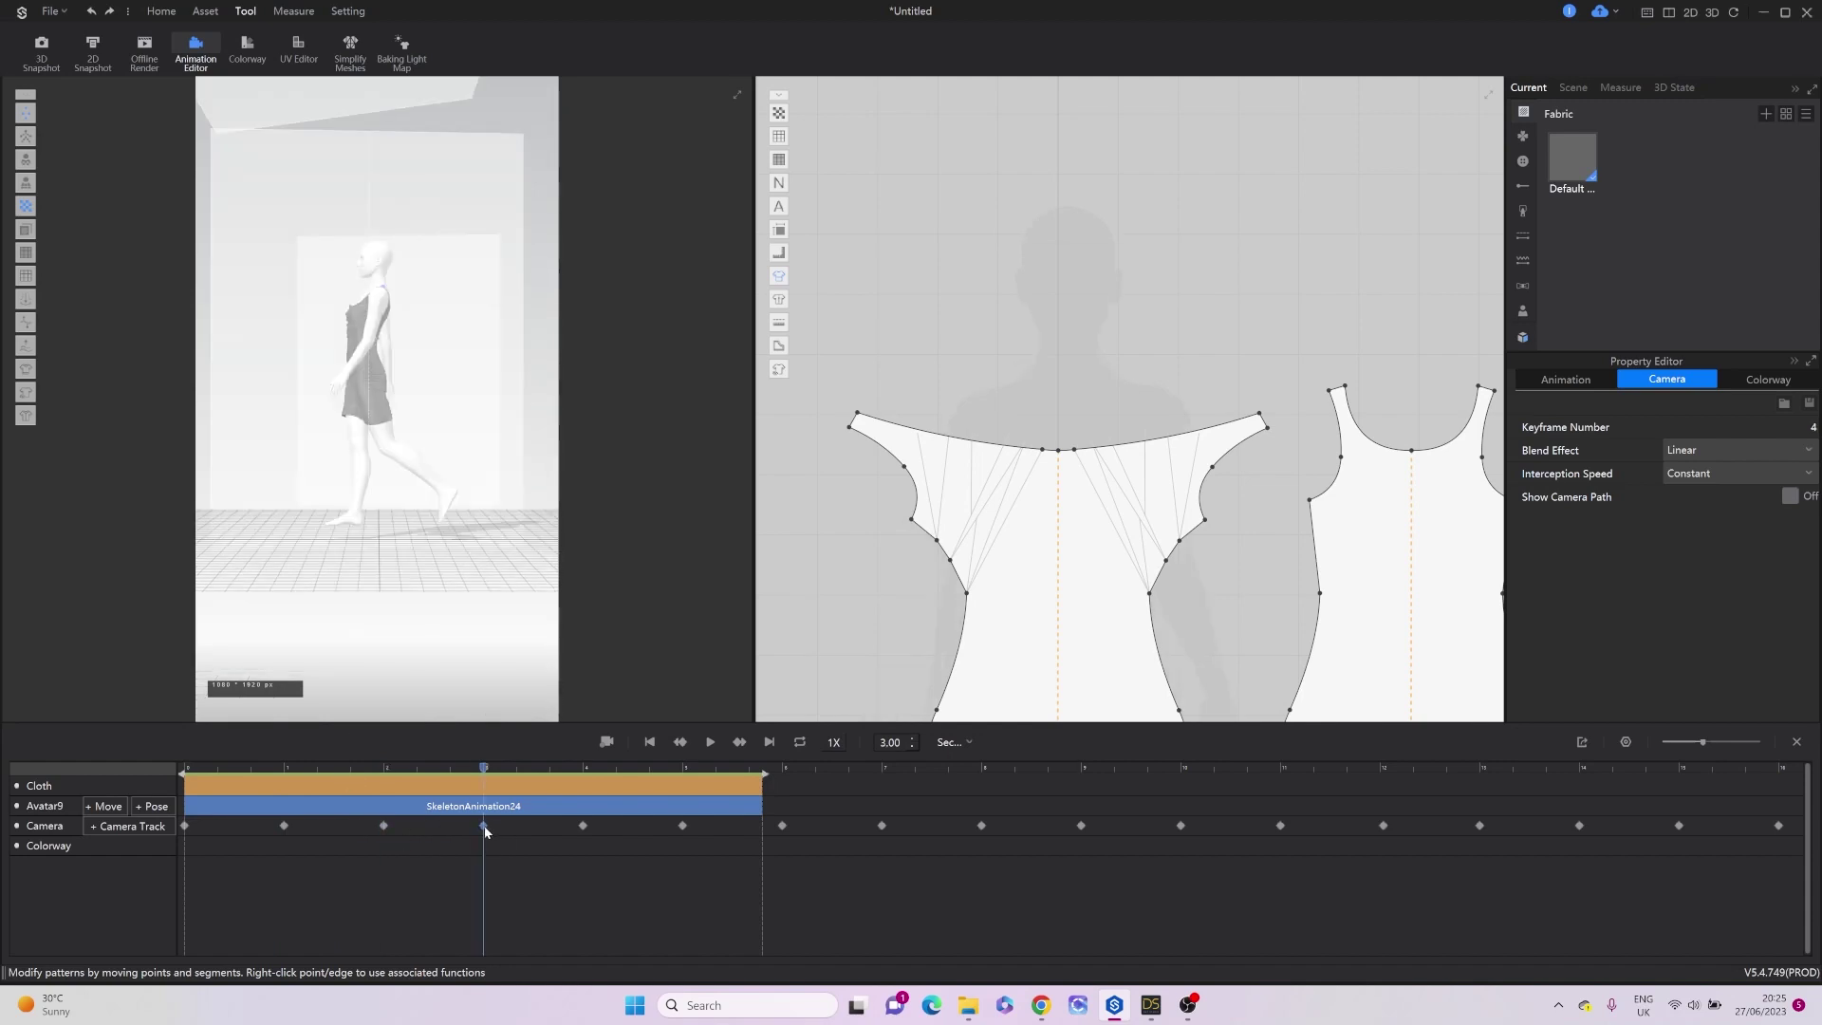
pyautogui.scroll(3, 413, 452)
pyautogui.scroll(1, 413, 452)
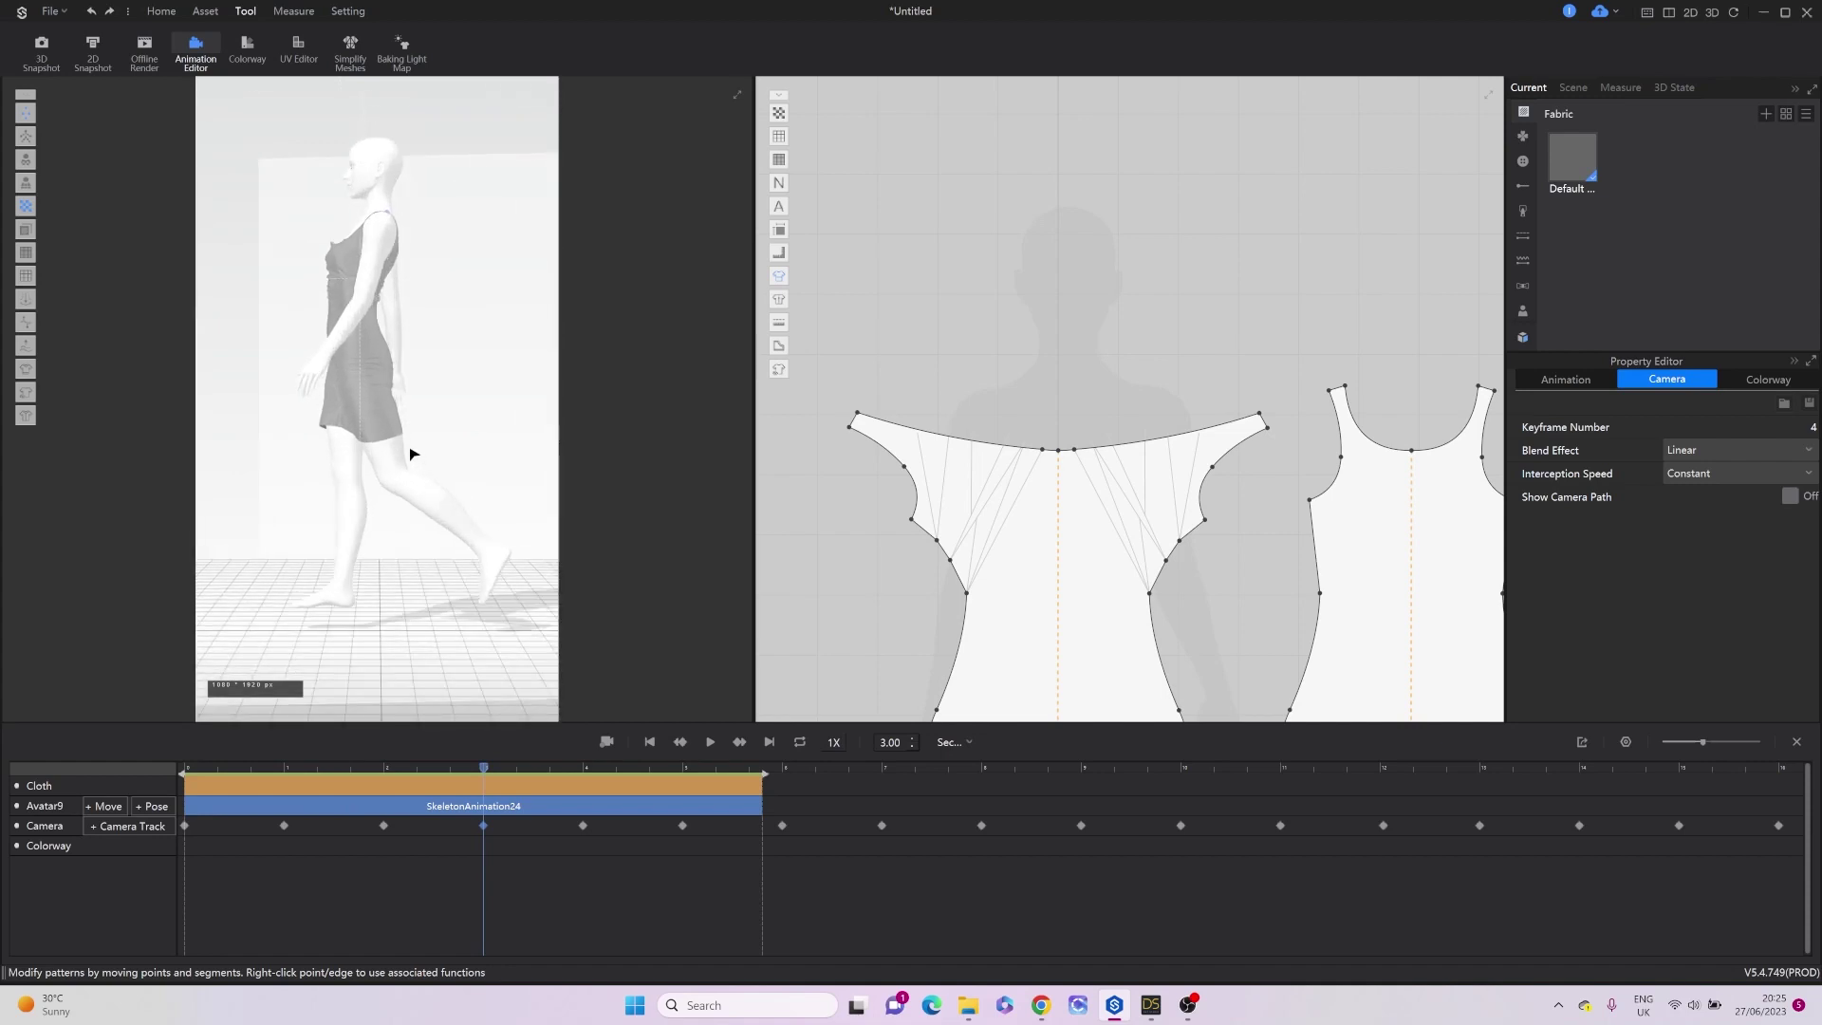
pyautogui.rightClick(484, 827)
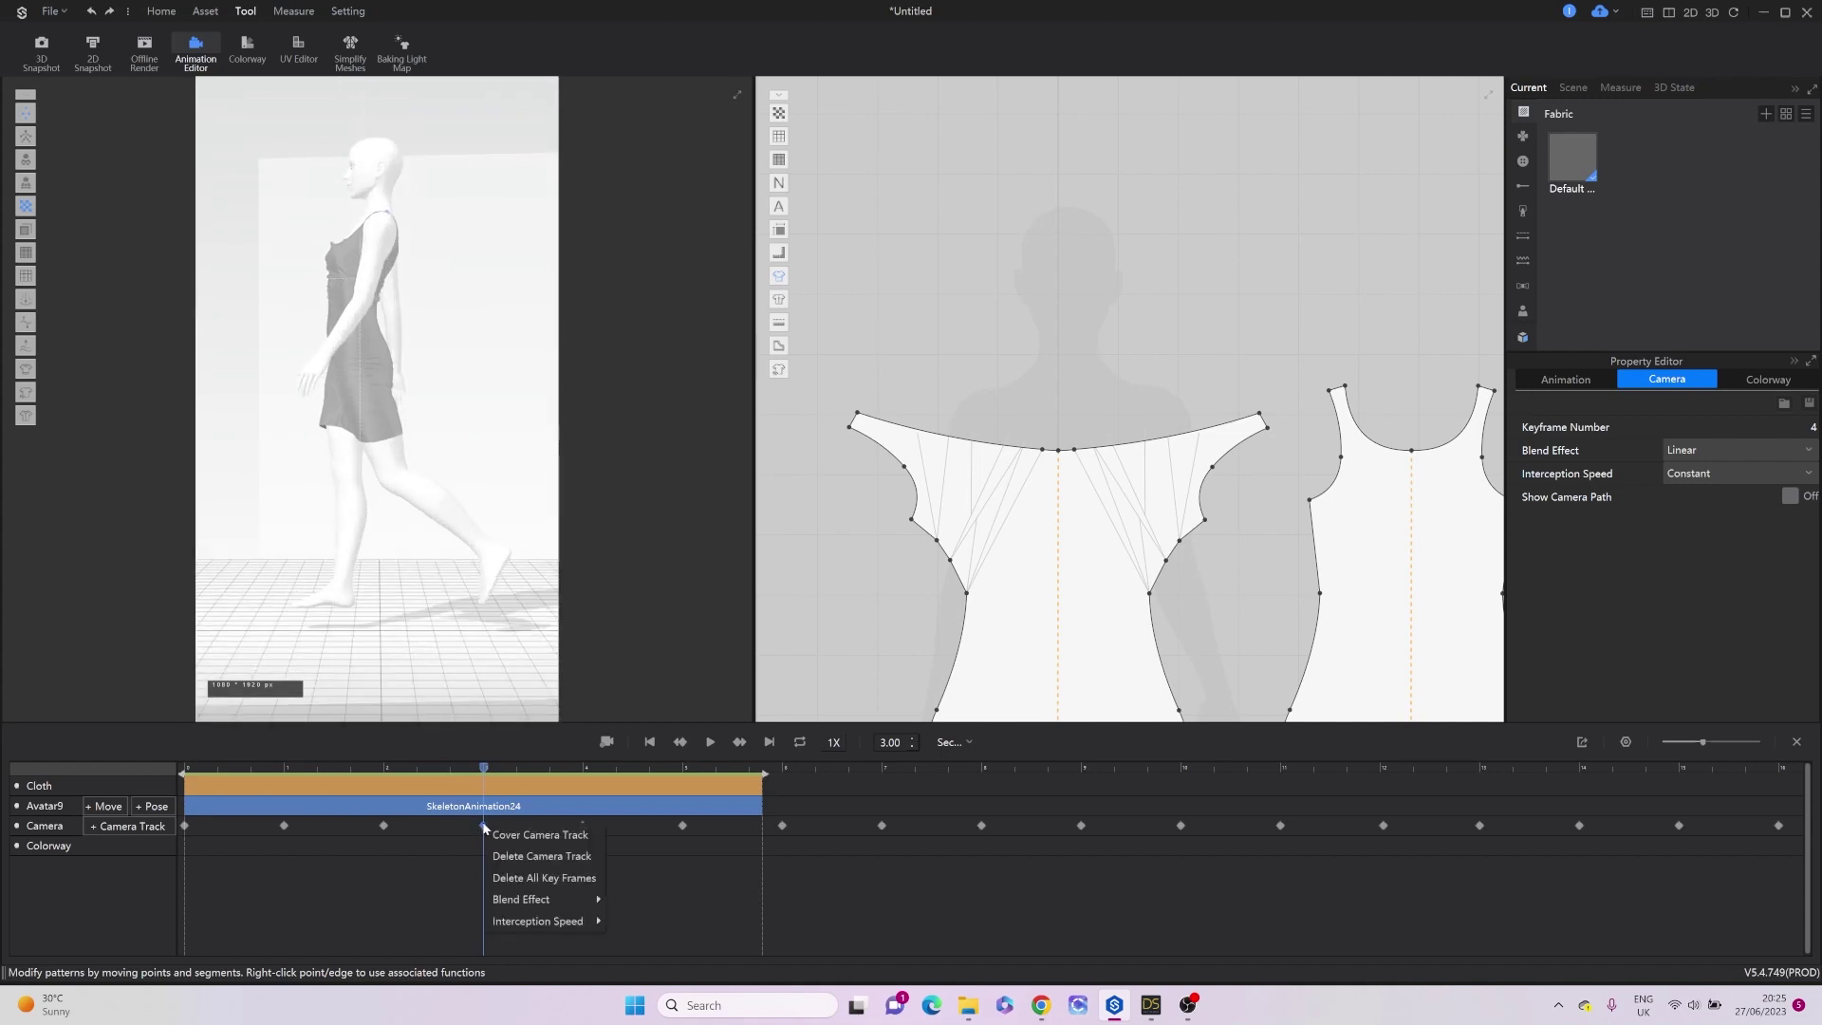
pyautogui.click(569, 830)
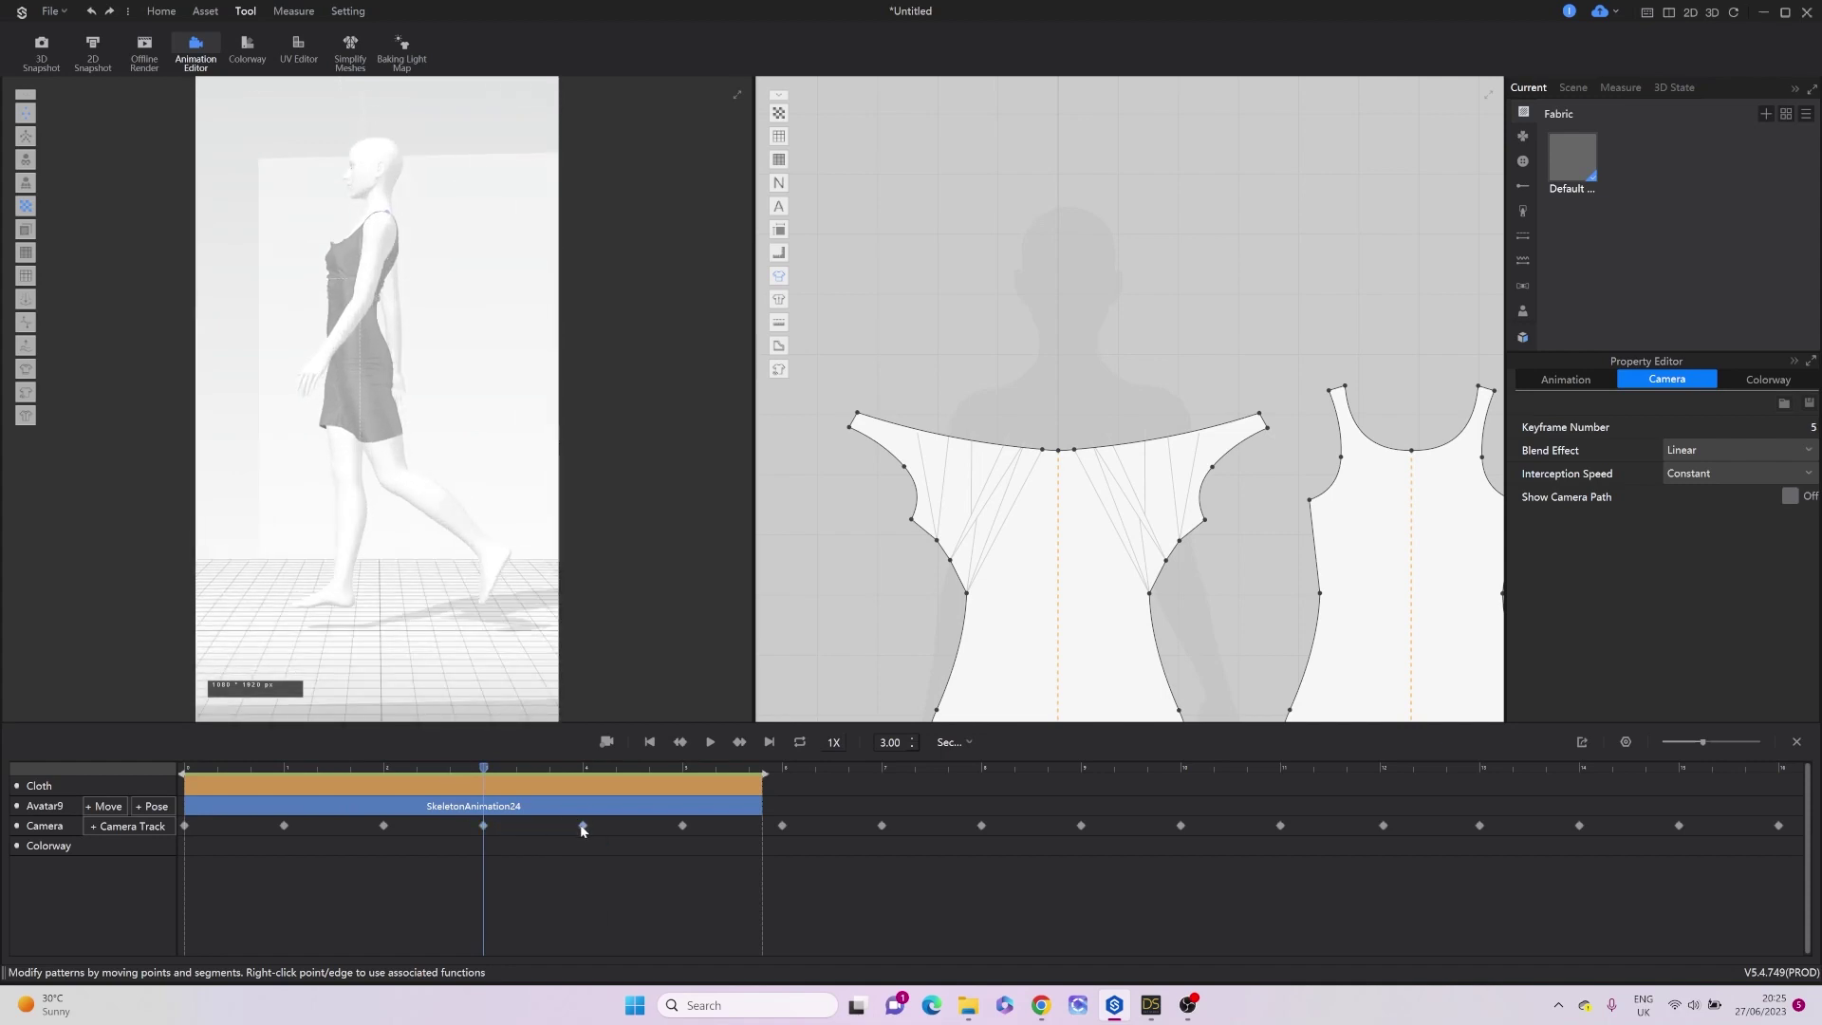
# Overwrite the camera track keyframes at 4.00 s and 5.00 s with tighter front and side views of the dress.
pyautogui.click(581, 826)
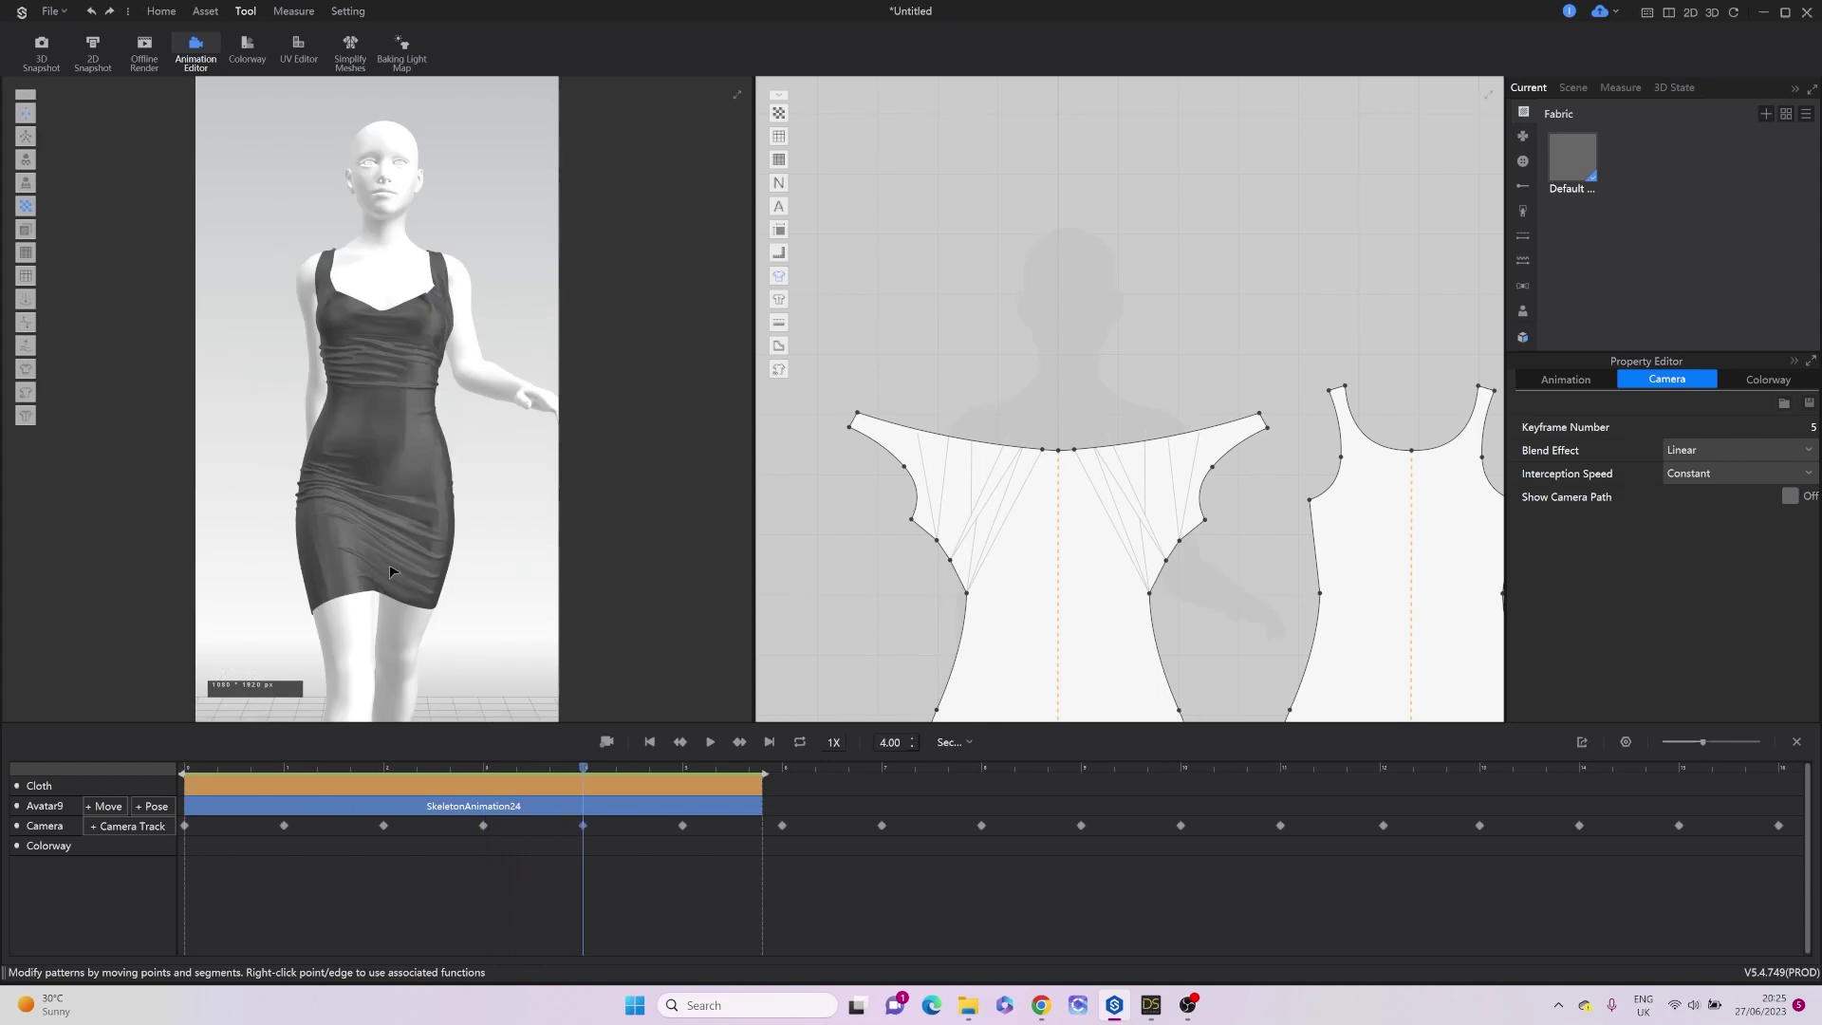
pyautogui.scroll(2, 389, 569)
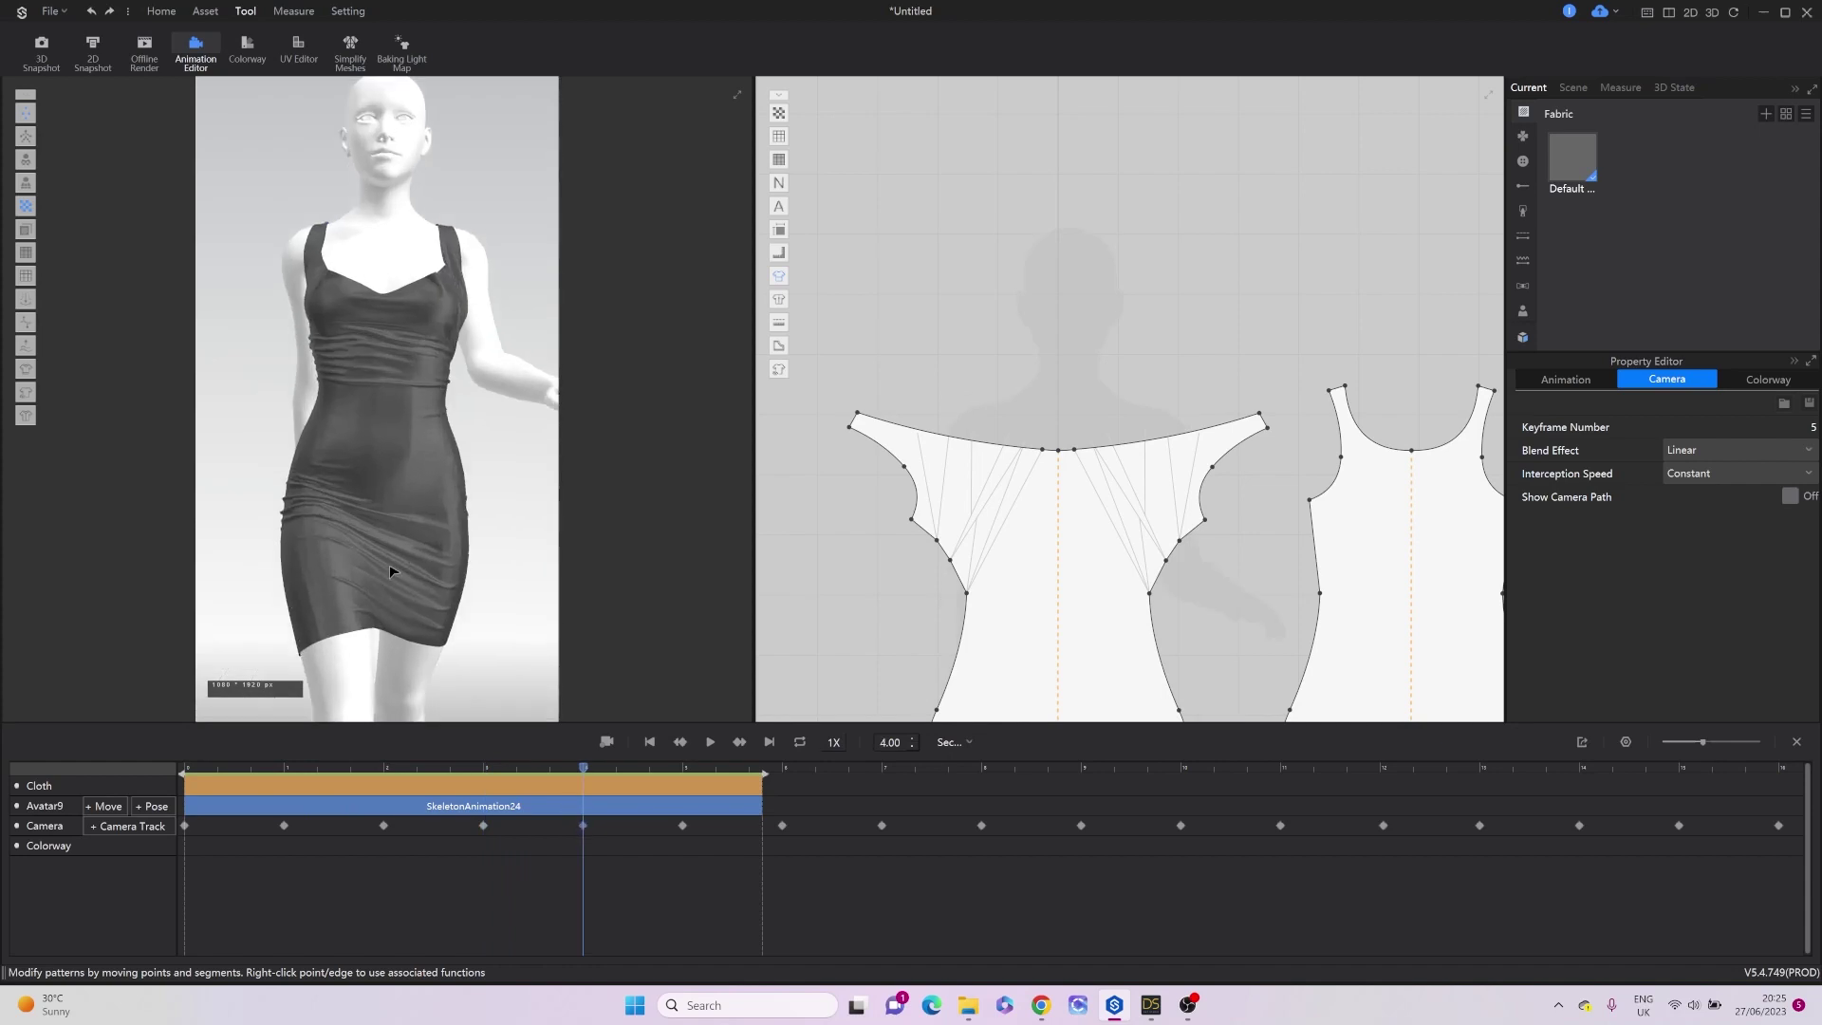
pyautogui.rightClick(583, 828)
pyautogui.click(601, 843)
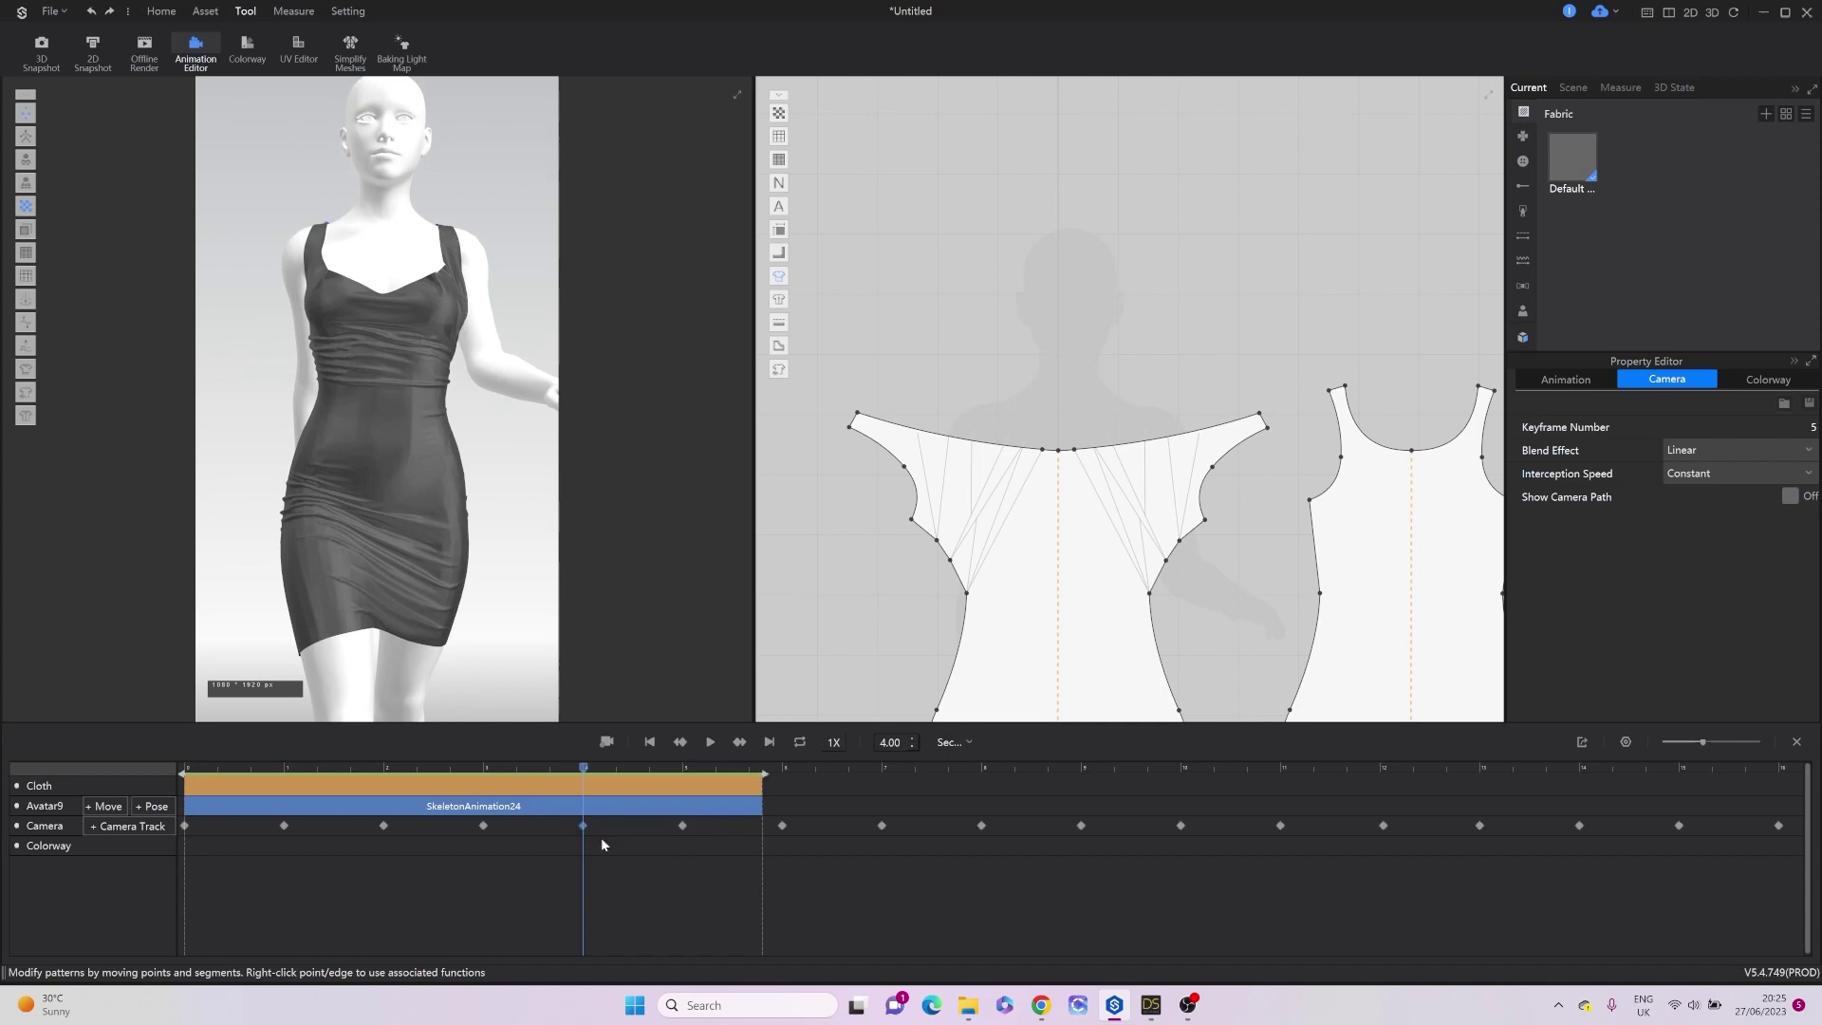
pyautogui.click(682, 826)
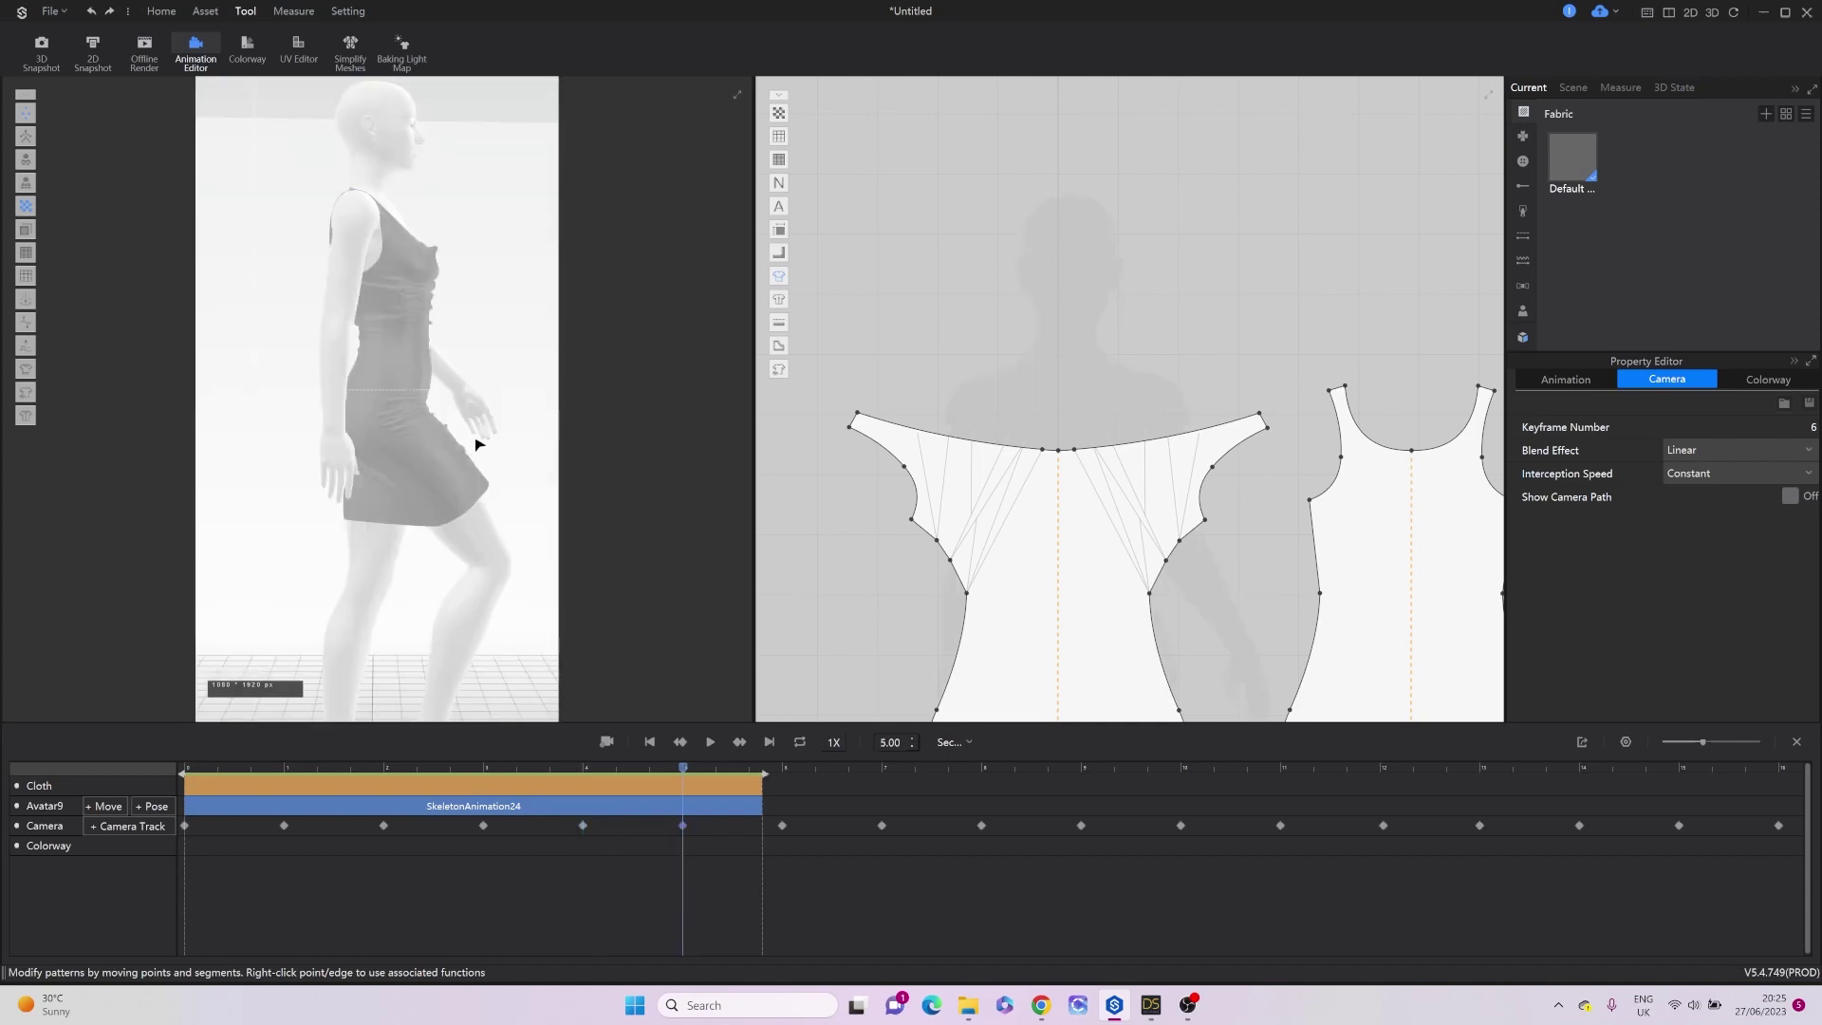
pyautogui.moveTo(474, 438); pyautogui.dragTo(449, 481, button='middle')
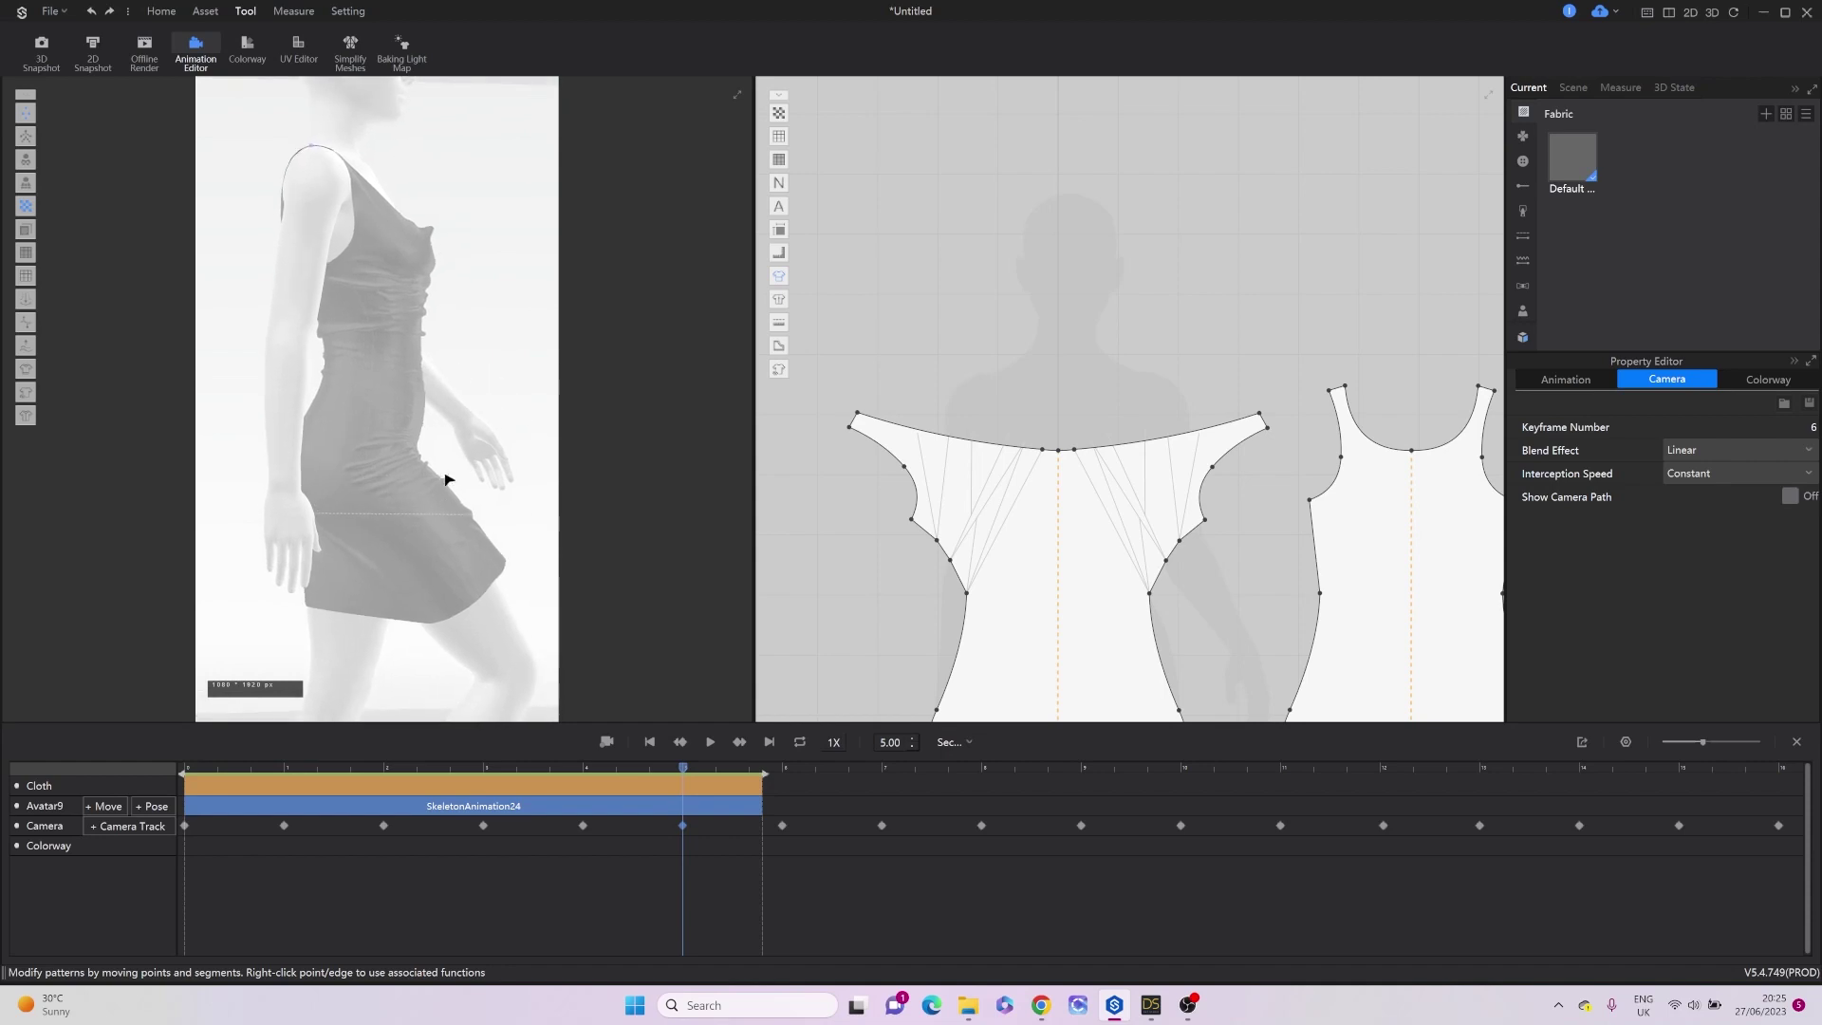
pyautogui.rightClick(684, 827)
pyautogui.click(692, 829)
# Overwrite the camera track keyframe at 6.00 s with a close back view of the dress from shoulders to hem.
pyautogui.click(782, 827)
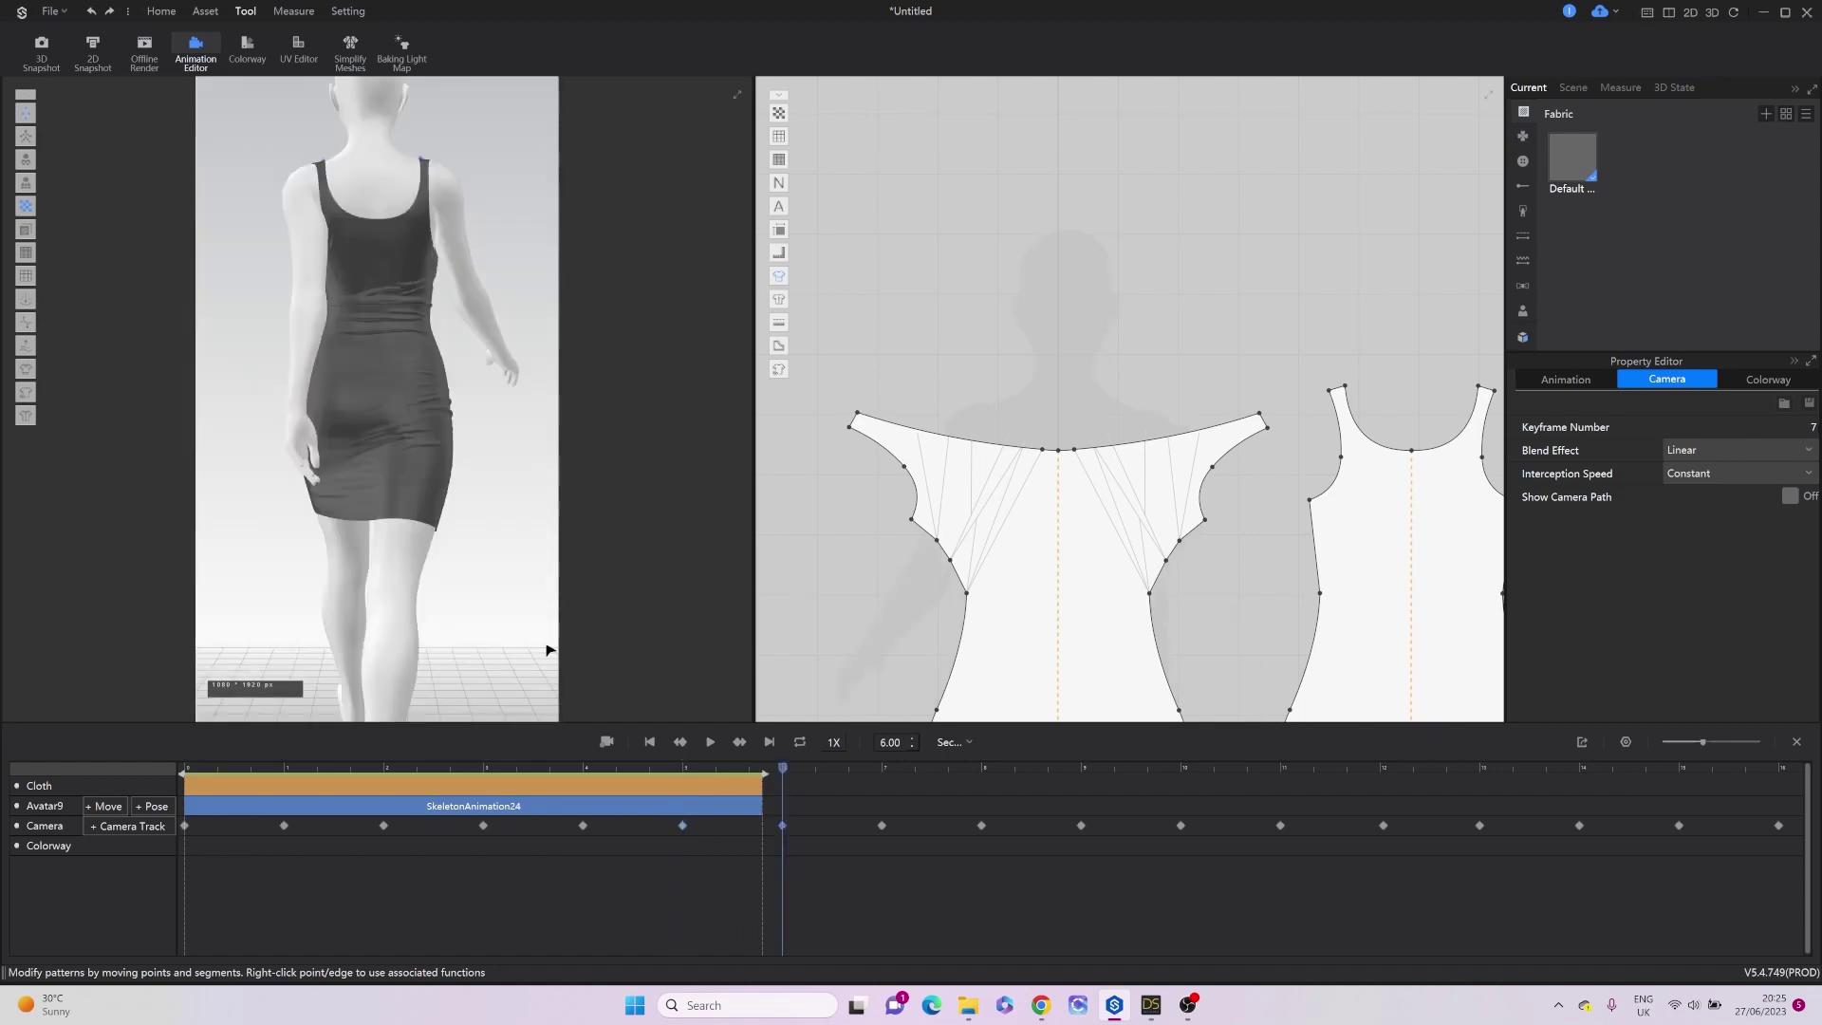
pyautogui.moveTo(479, 451); pyautogui.dragTo(479, 536, button='middle')
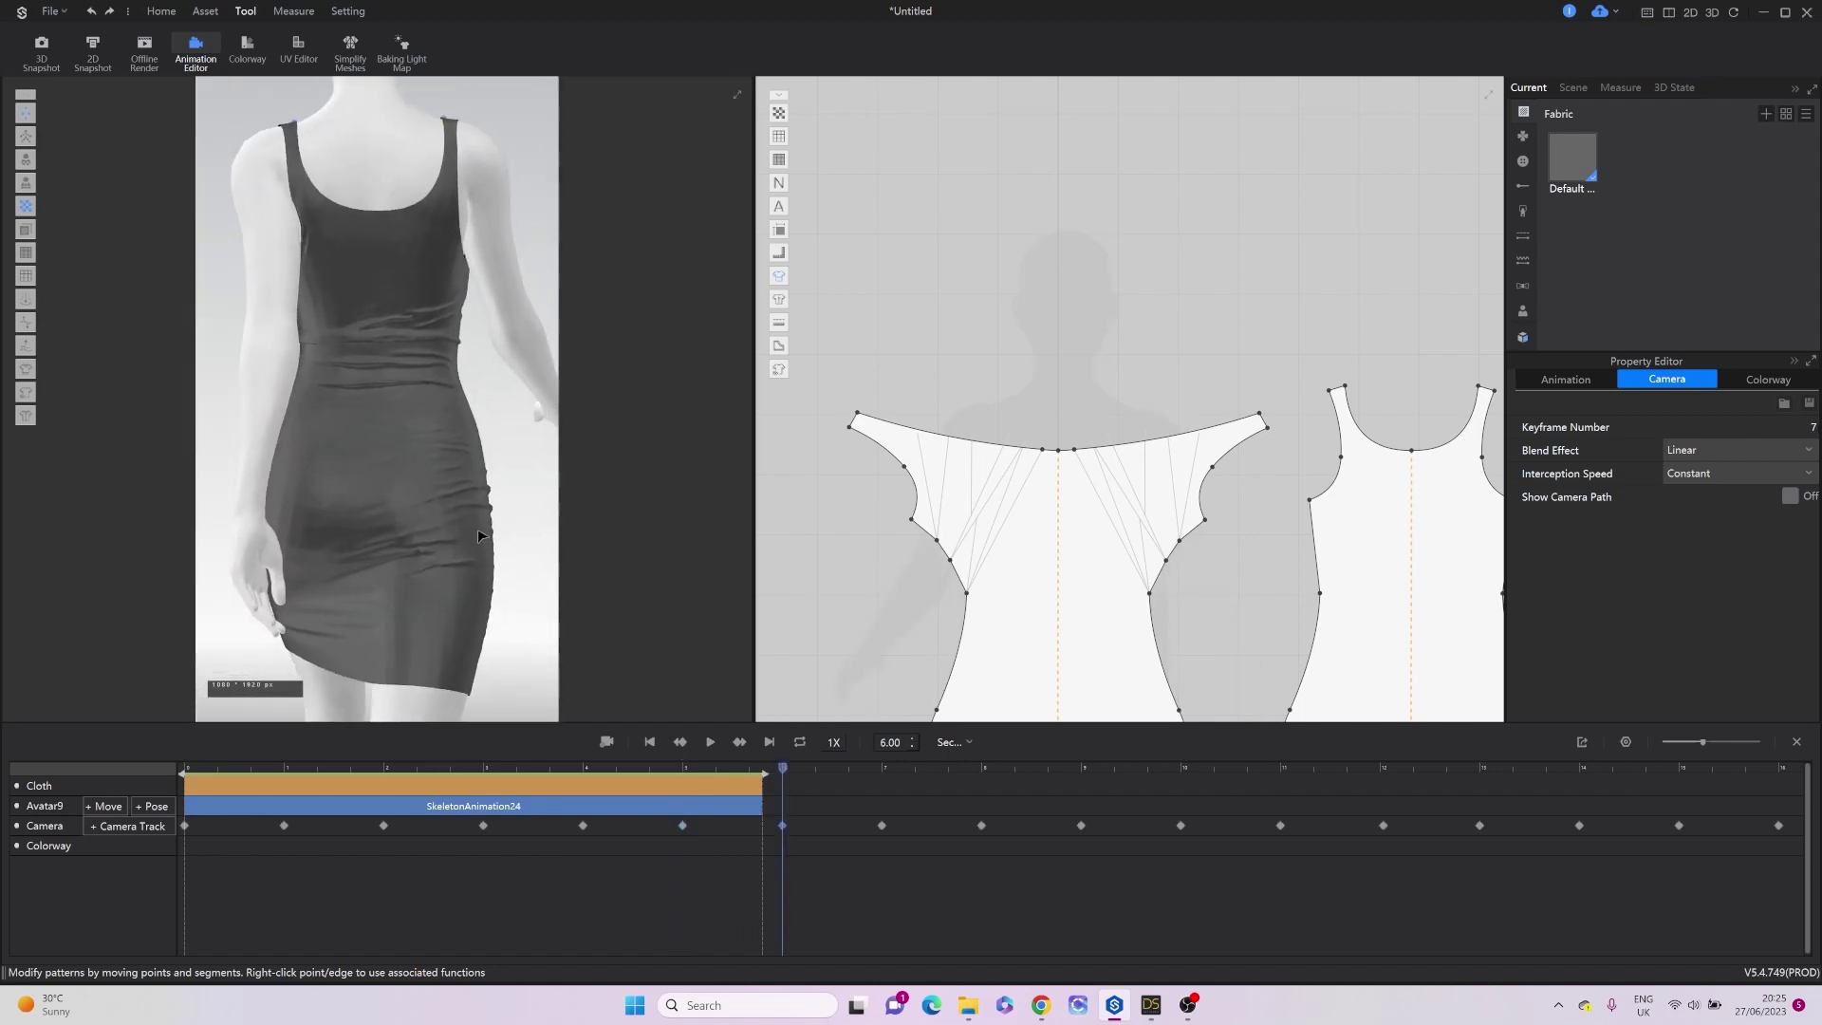
pyautogui.rightClick(784, 825)
pyautogui.click(809, 837)
# Play the walking animation from the start frame through the reframed camera track and return to the start frame.
pyautogui.click(651, 742)
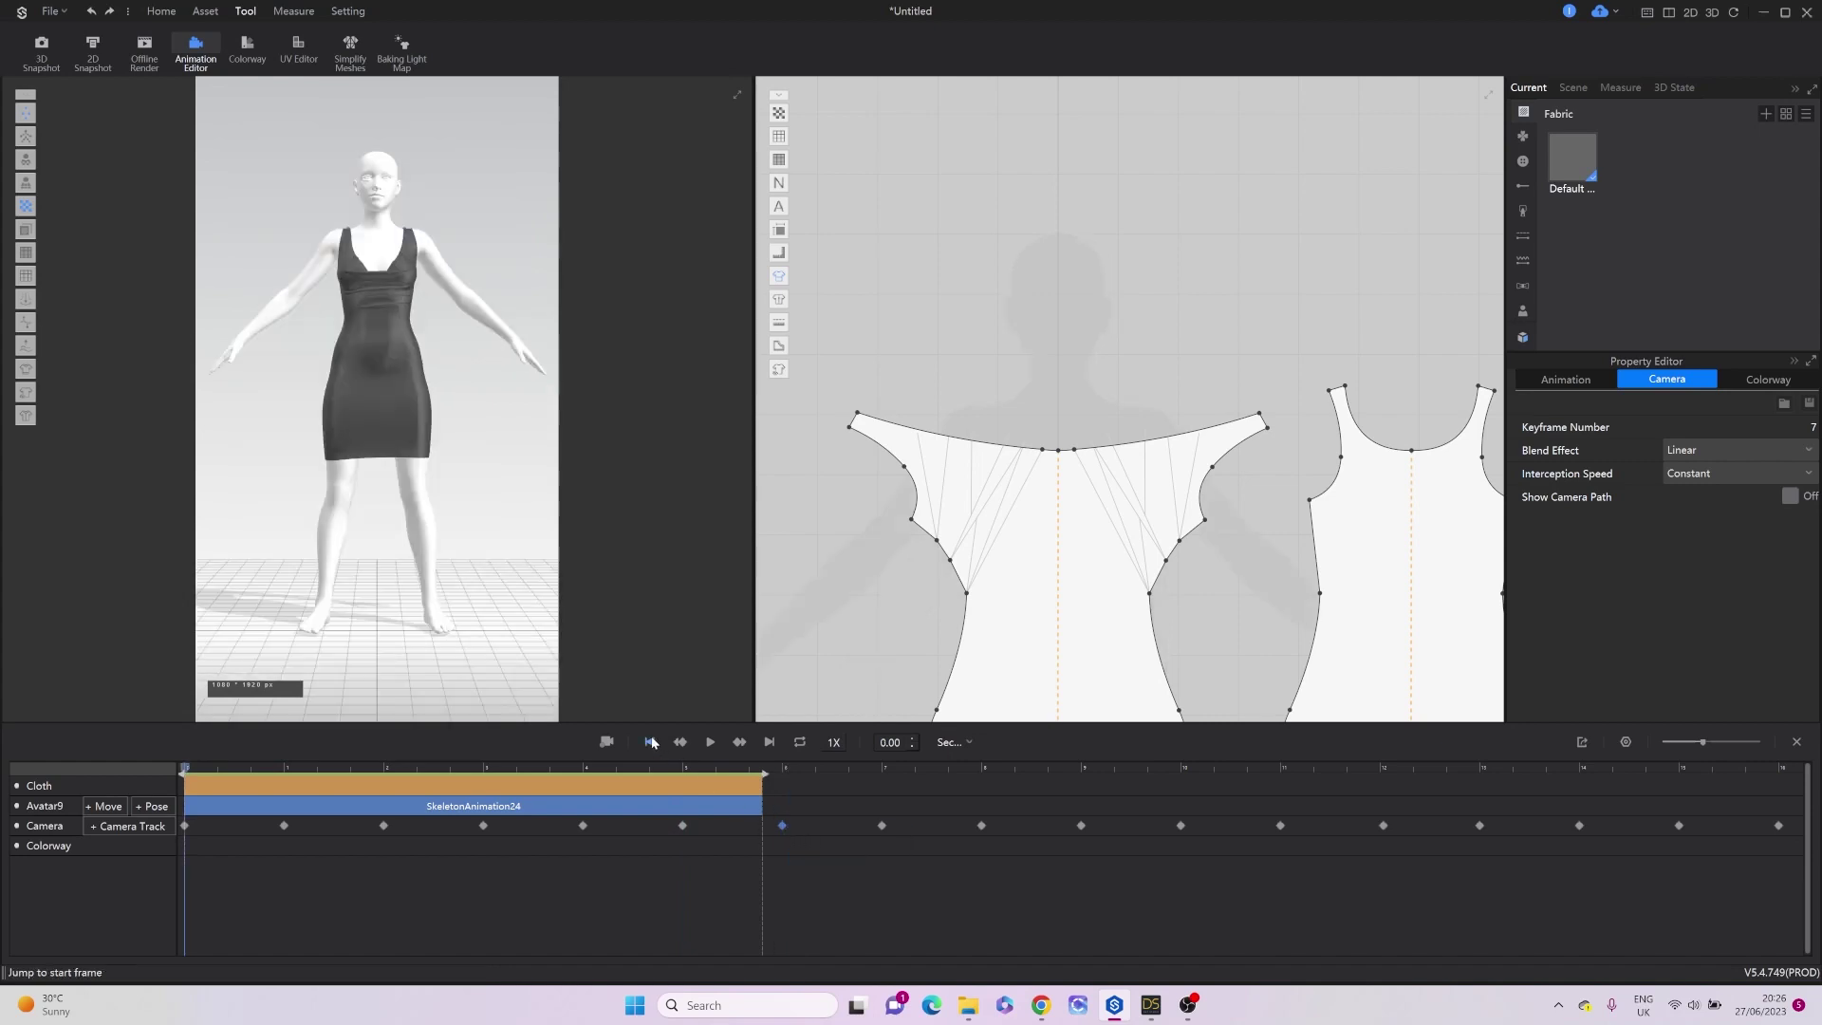
pyautogui.click(709, 742)
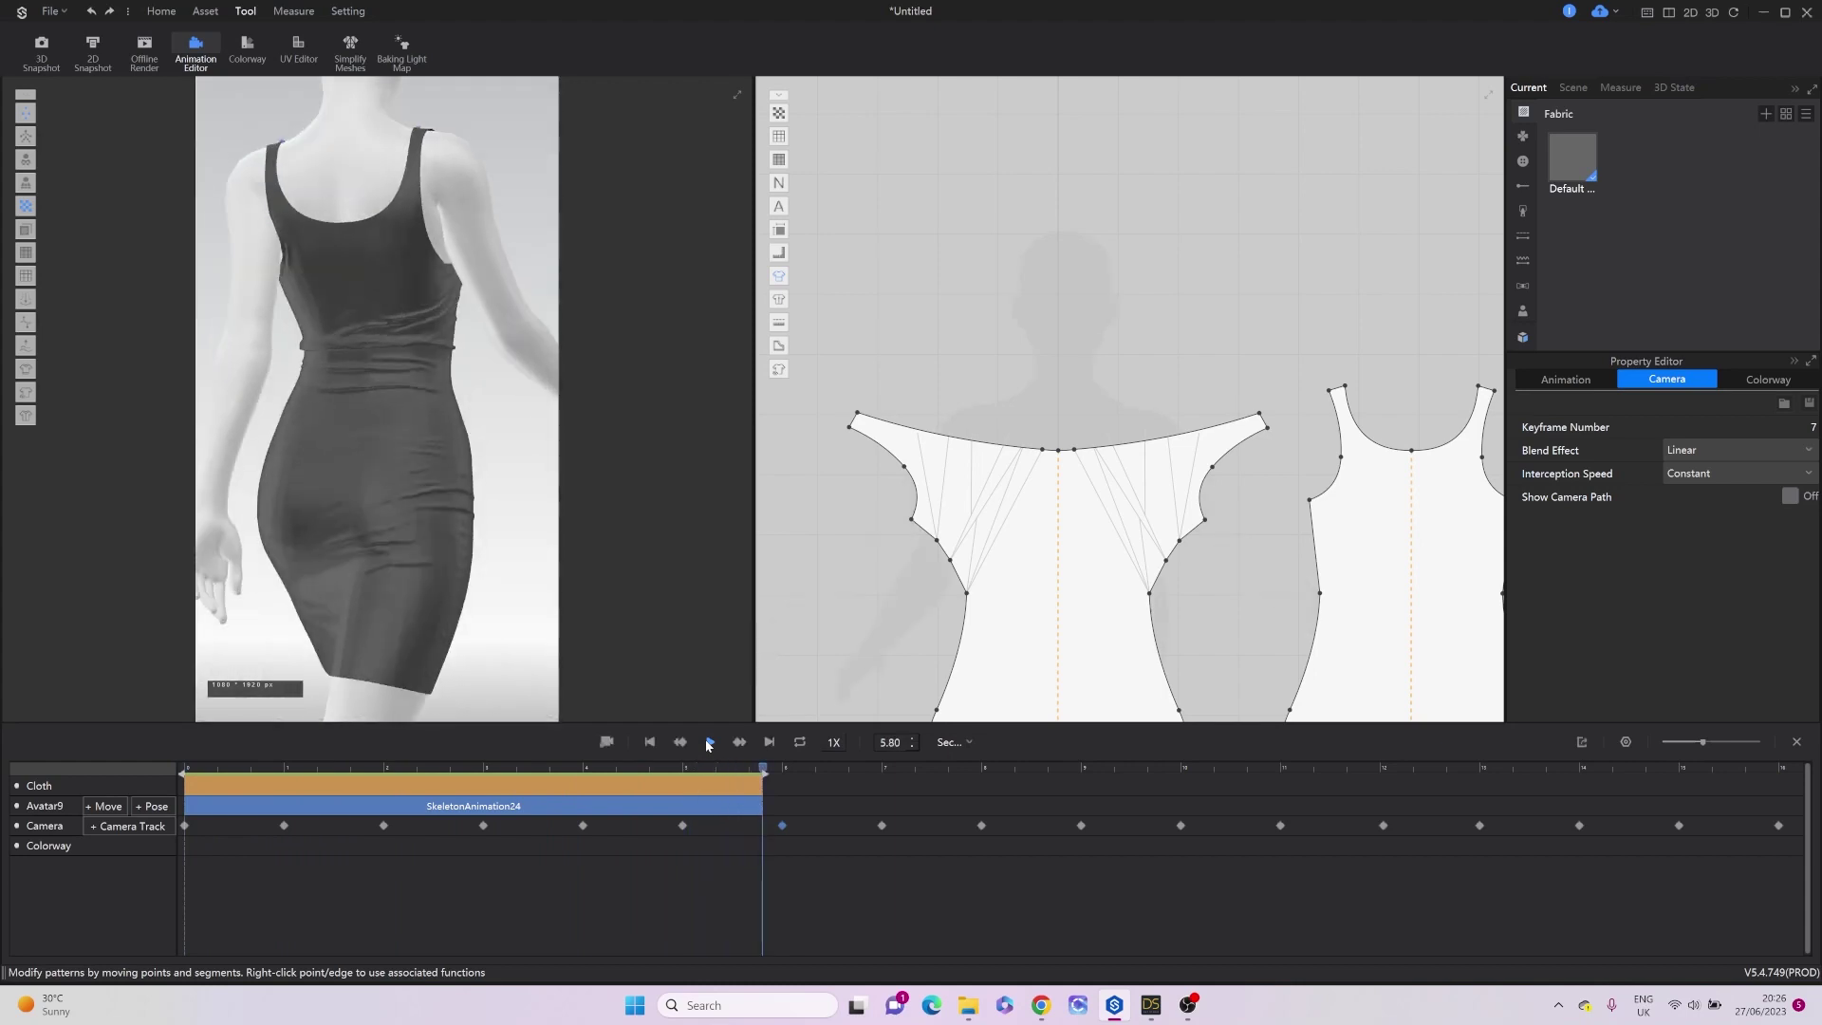
pyautogui.click(650, 742)
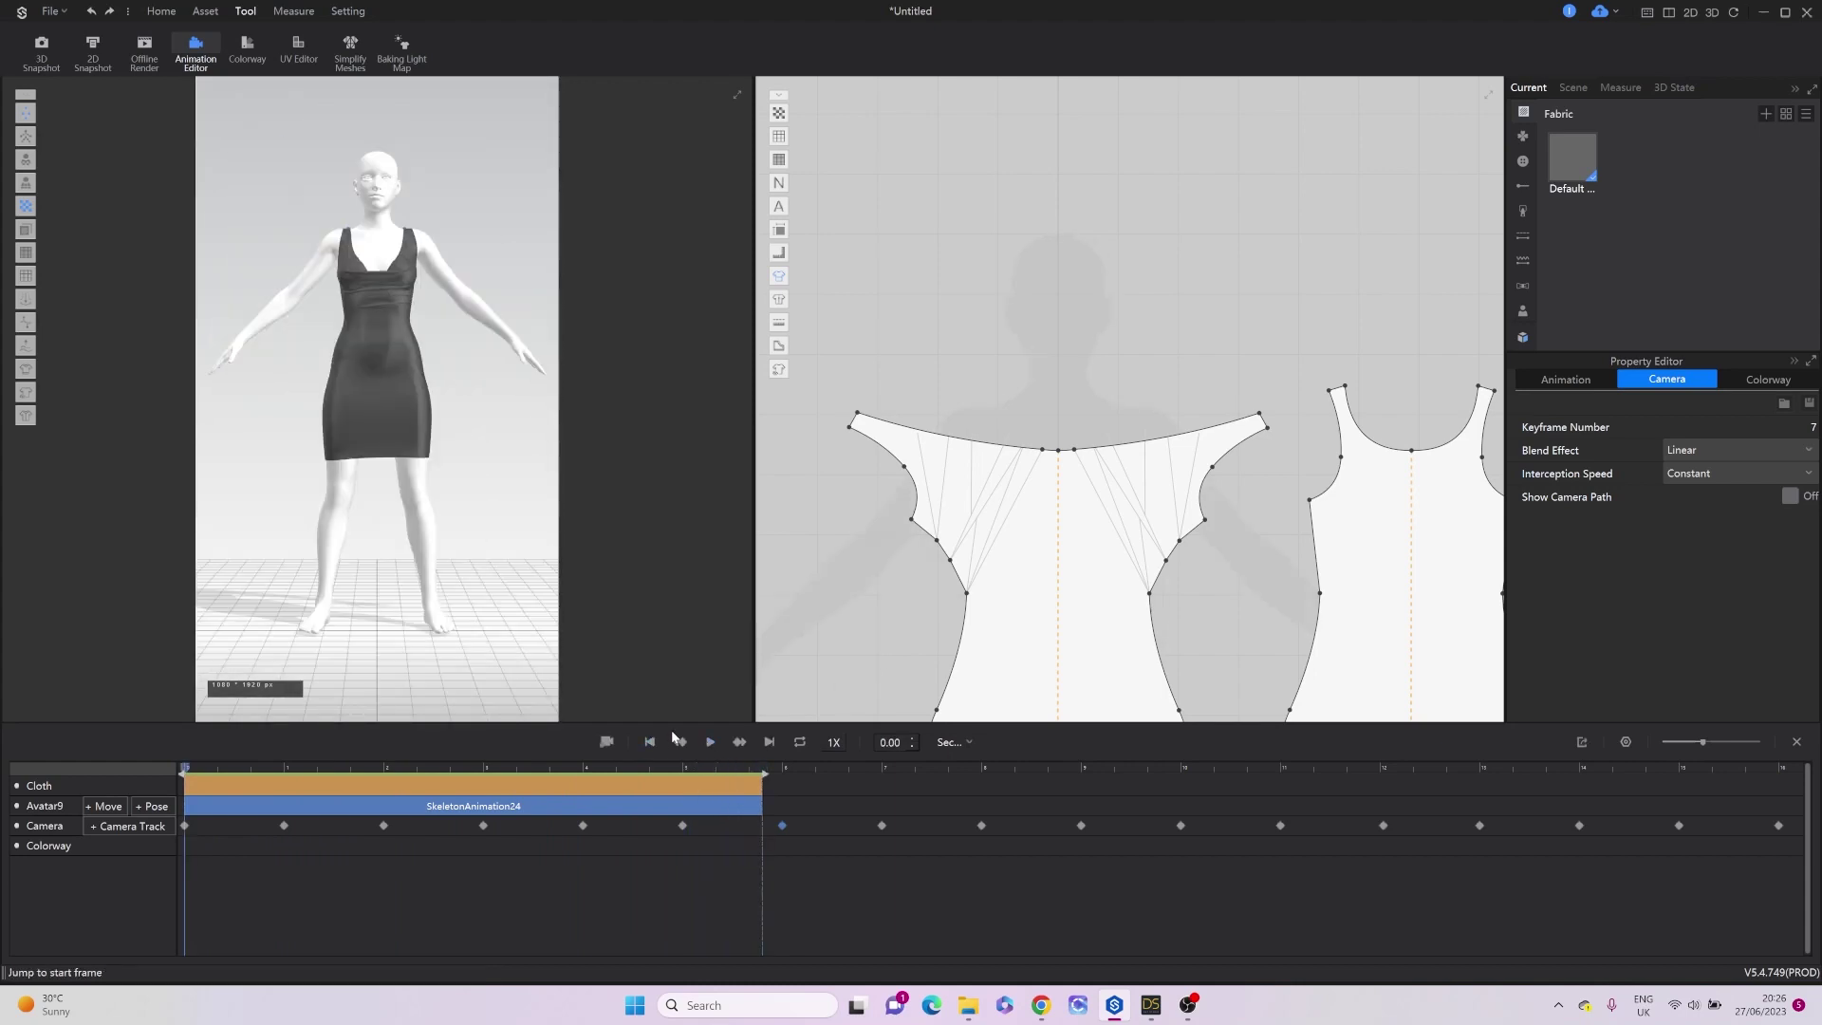
# Export the animation as an MP4 video with Save Frames as Images and Transparent enabled, using Local Render.
pyautogui.click(1583, 744)
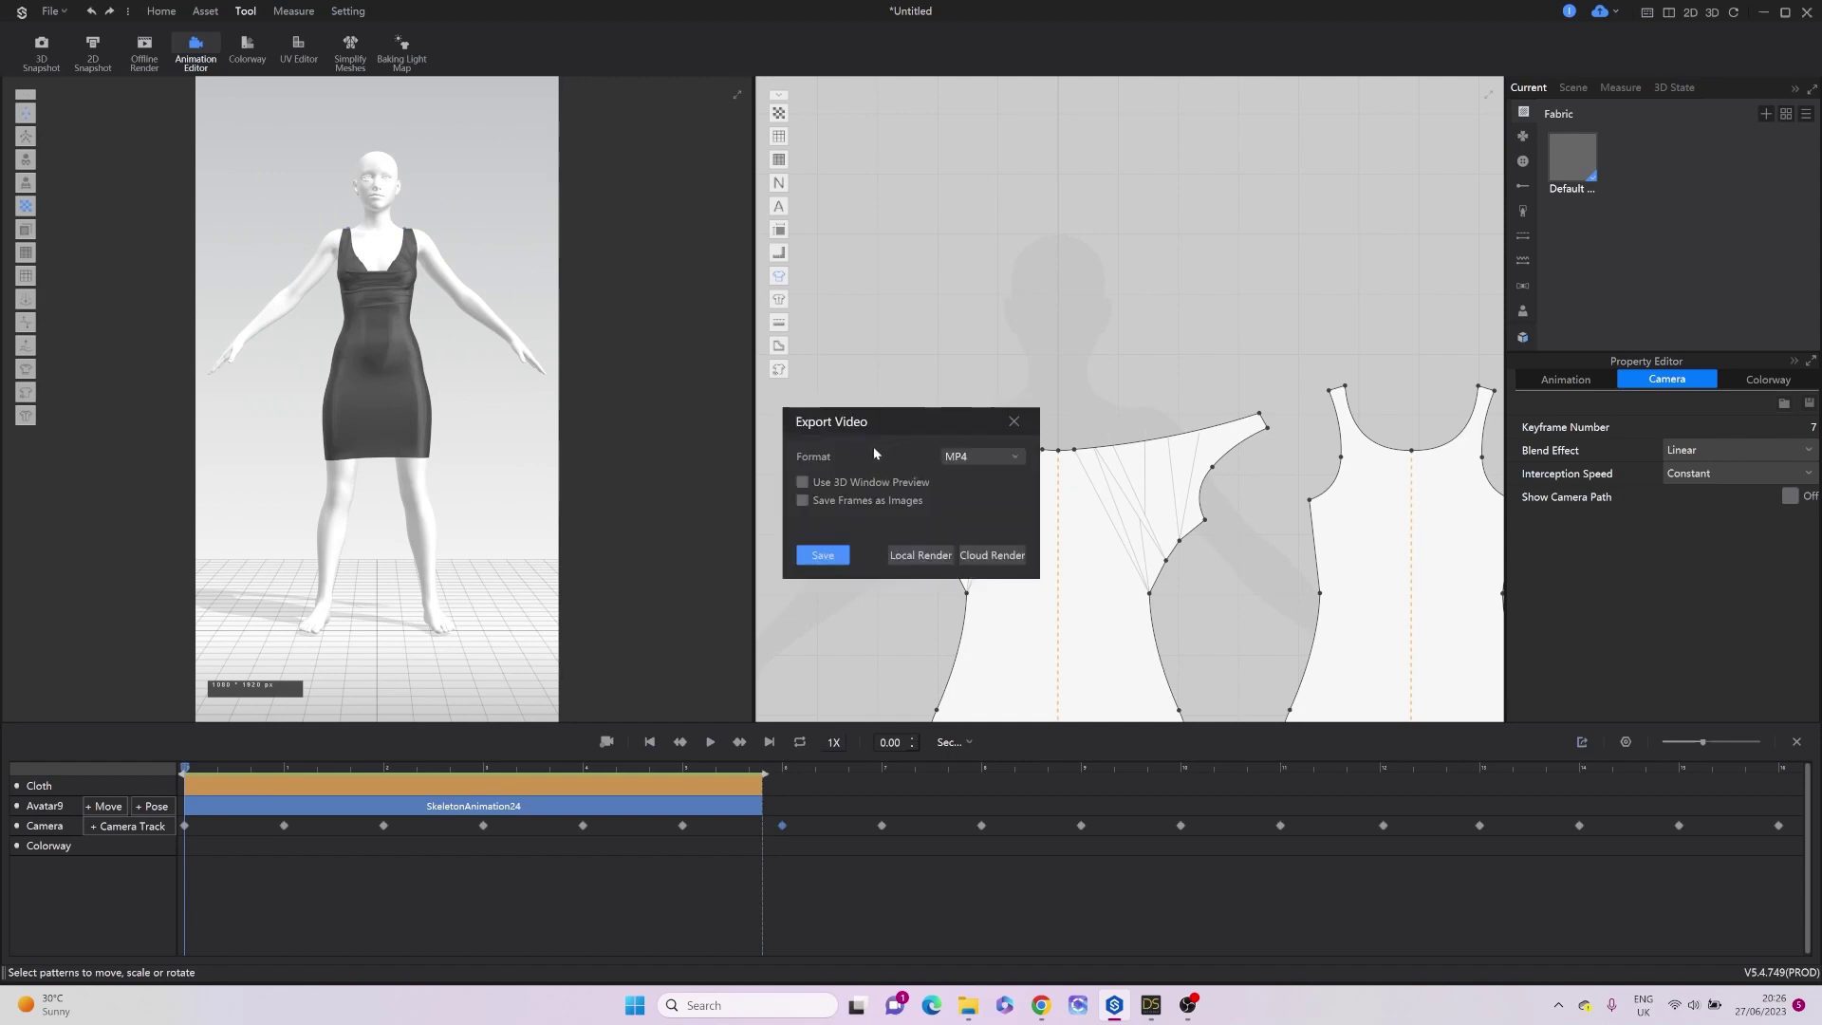
pyautogui.click(802, 501)
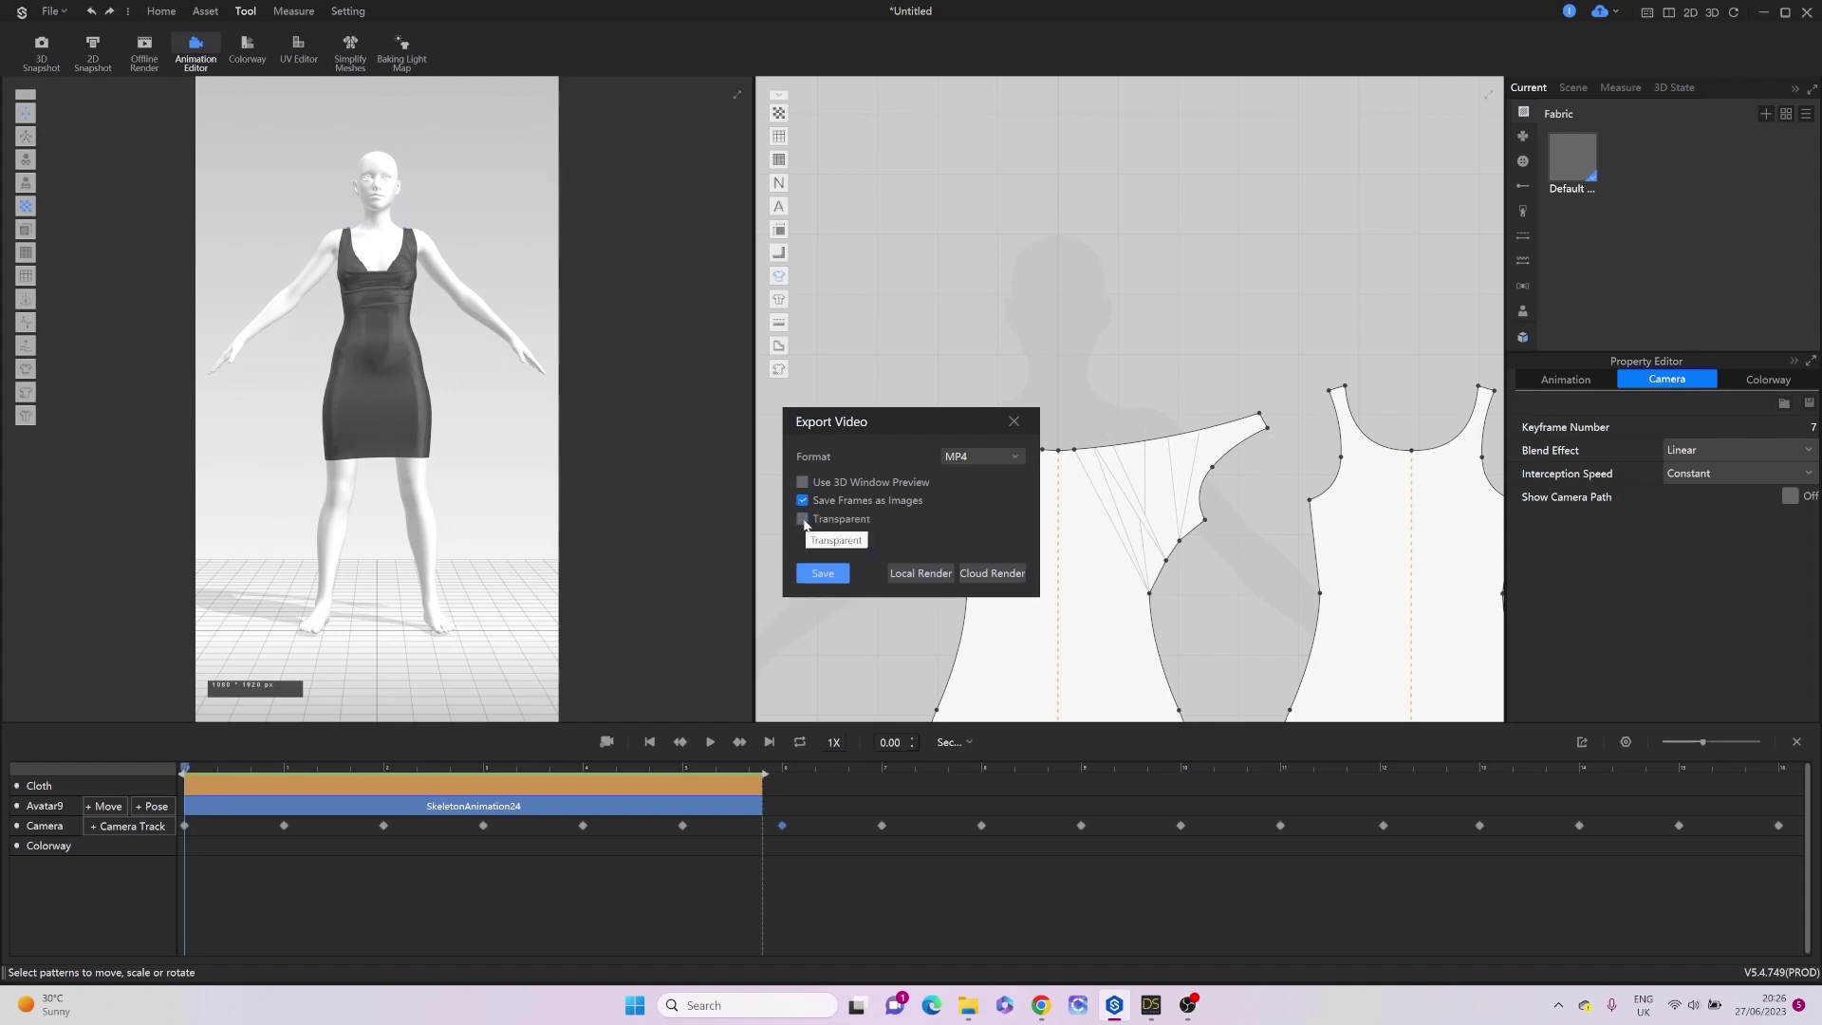
pyautogui.click(802, 519)
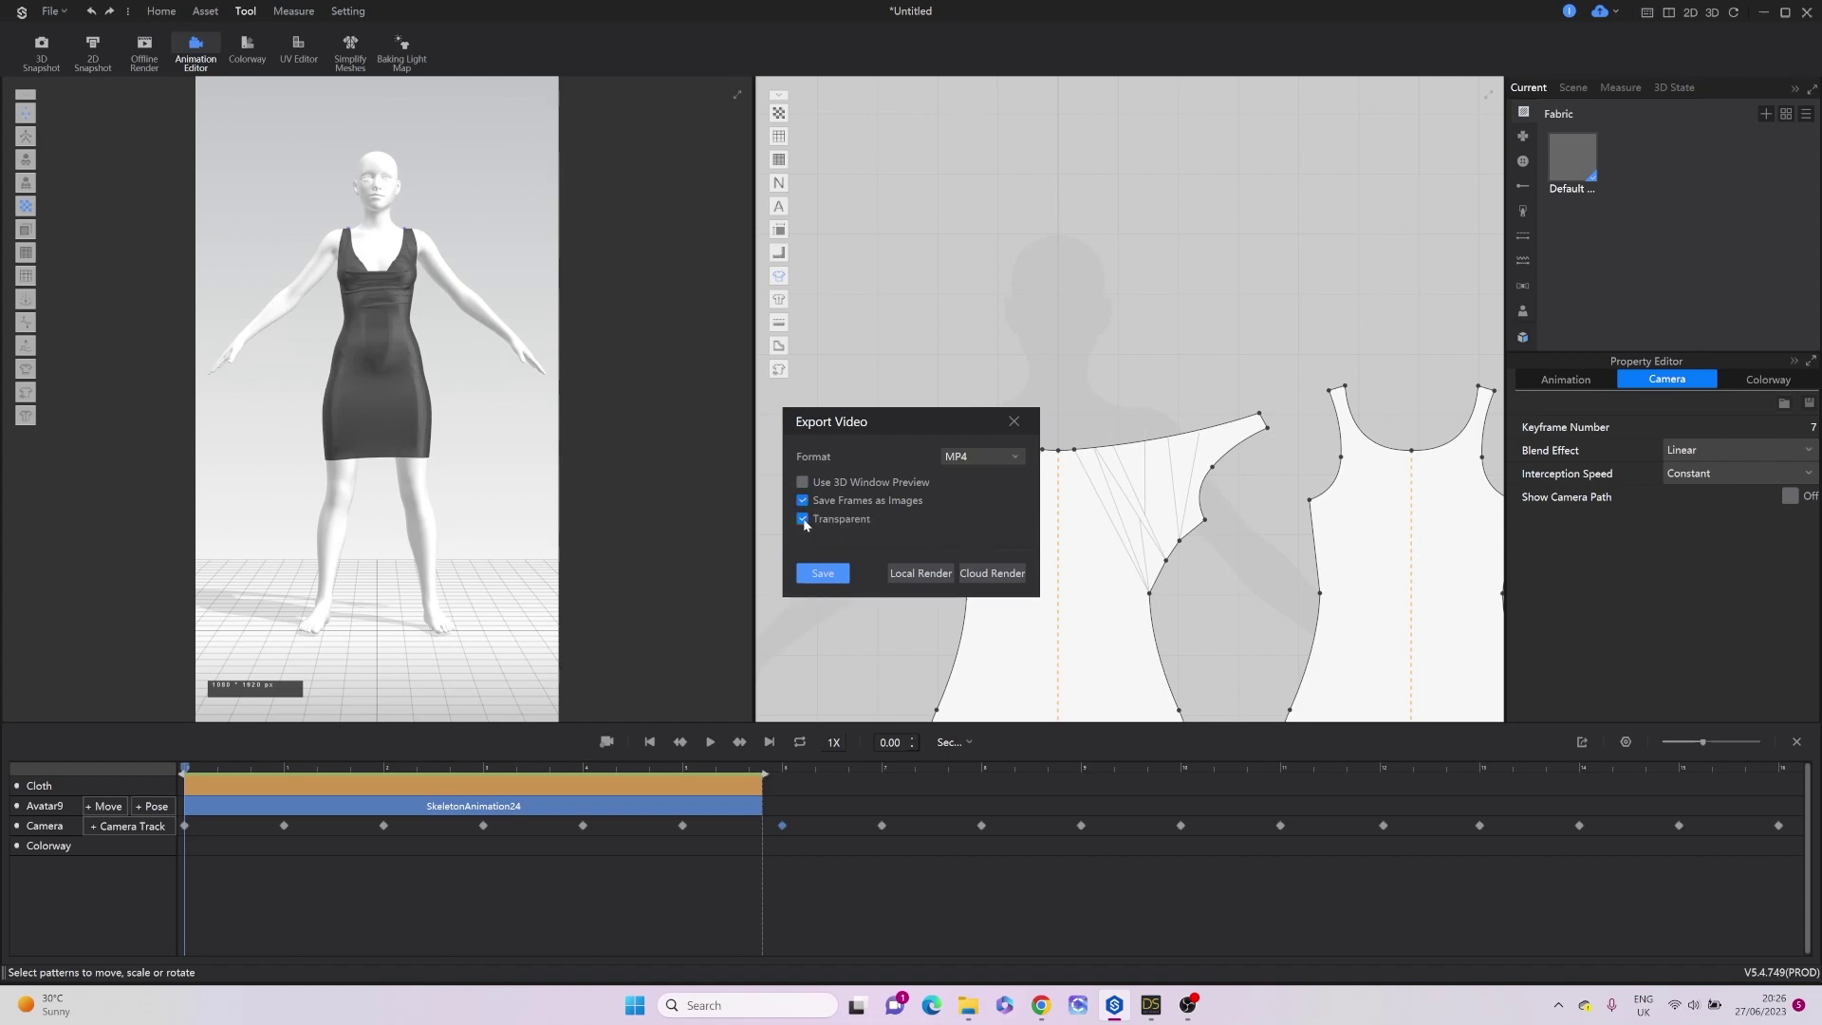
pyautogui.click(922, 574)
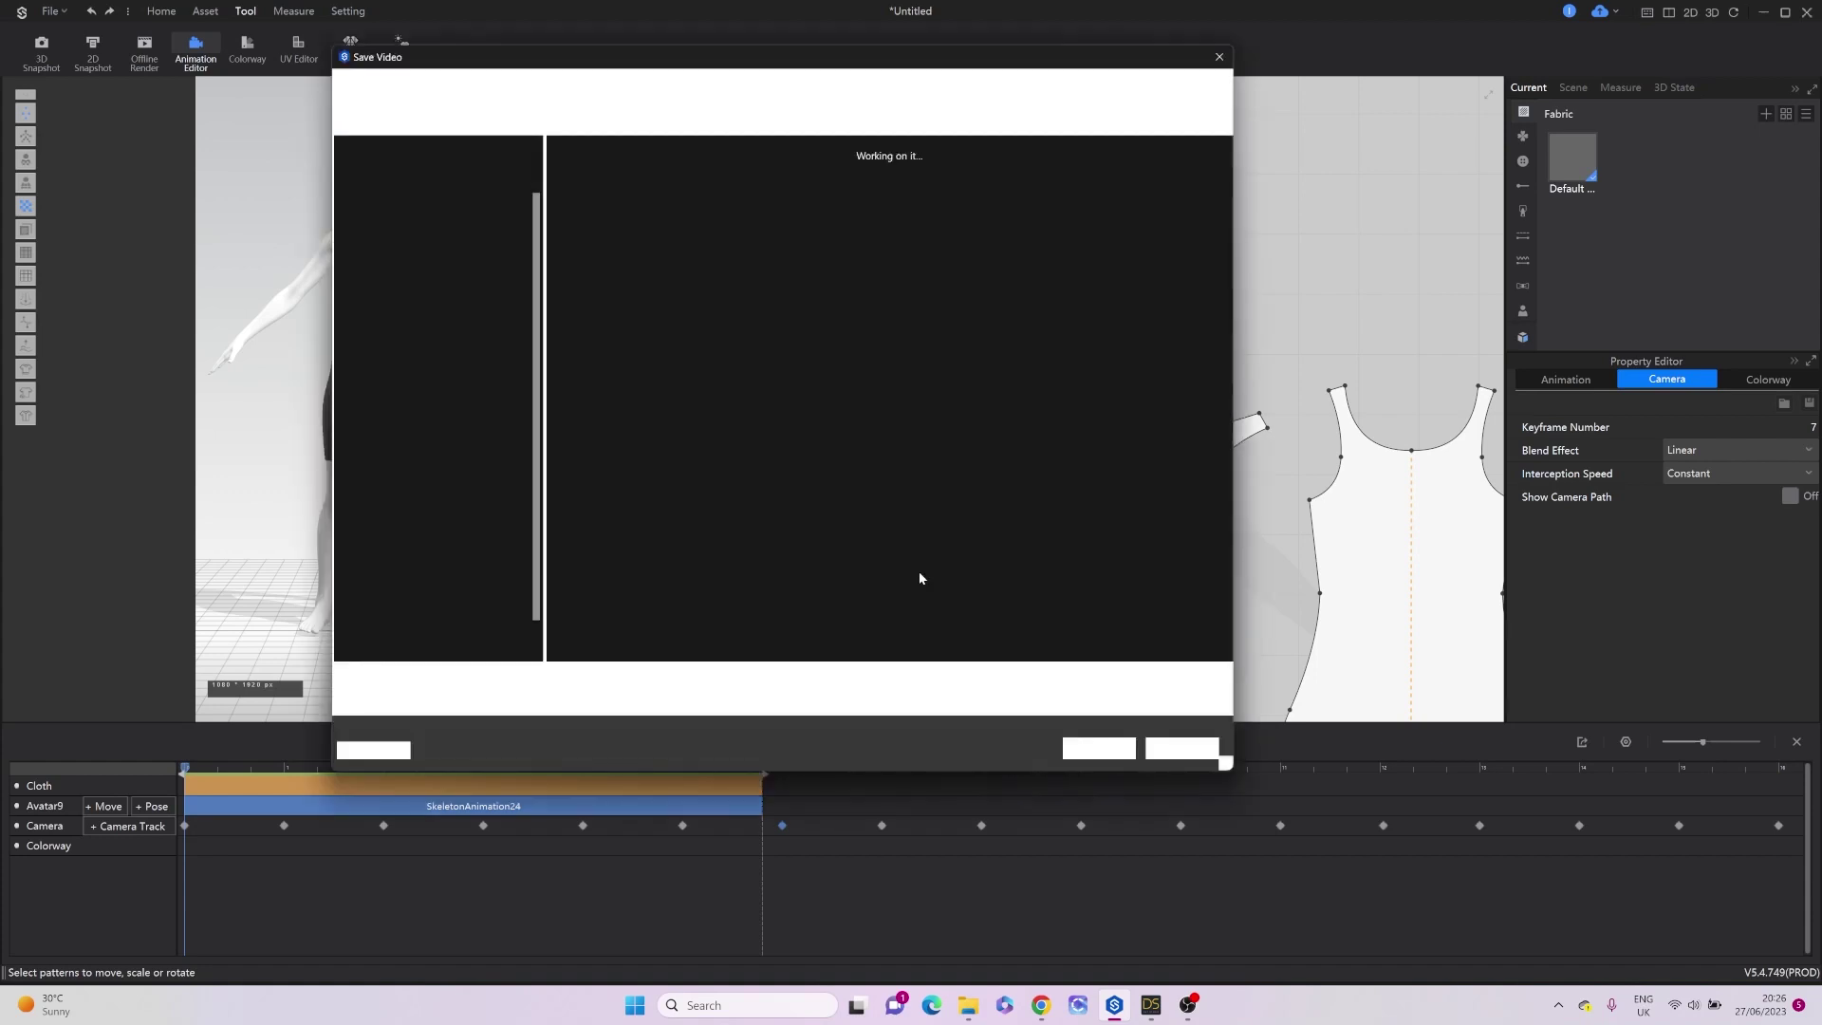
# Create a folder named "walking animation style3d tutorial" inside the style3d folder and open it as the save location.
pyautogui.rightClick(833, 540)
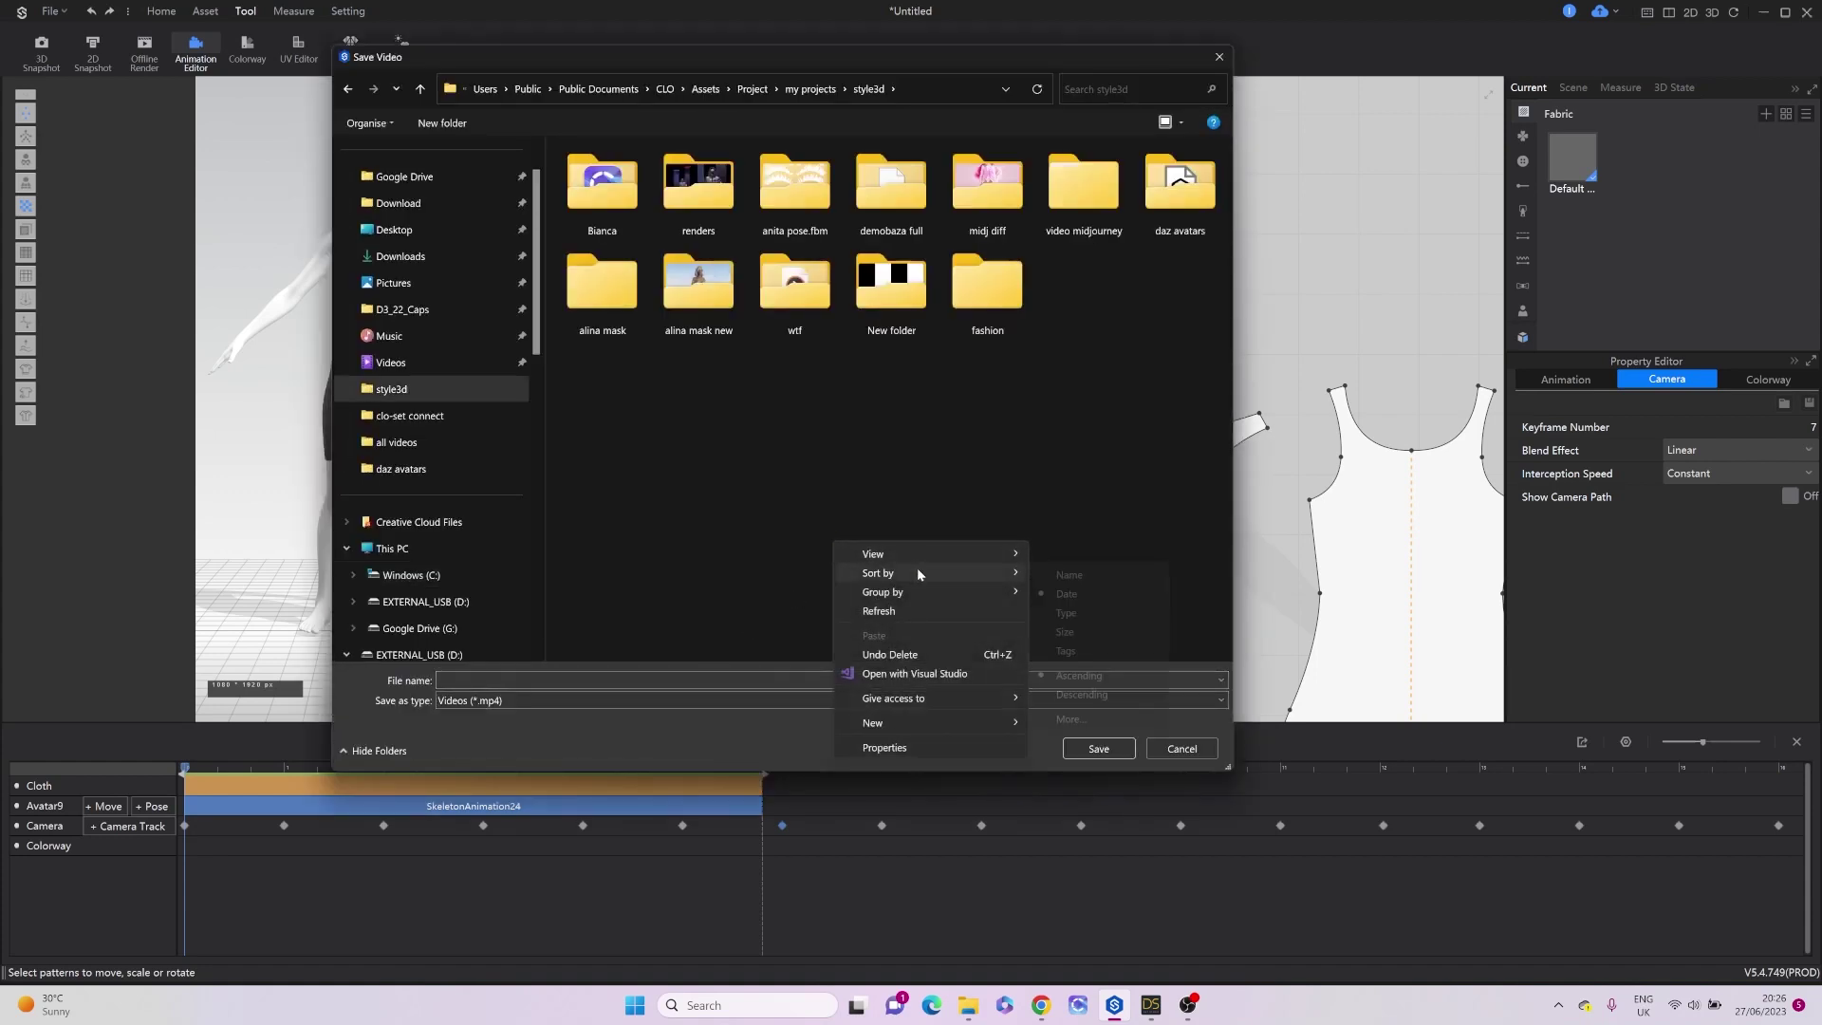
pyautogui.moveTo(919, 722)
pyautogui.click(1063, 722)
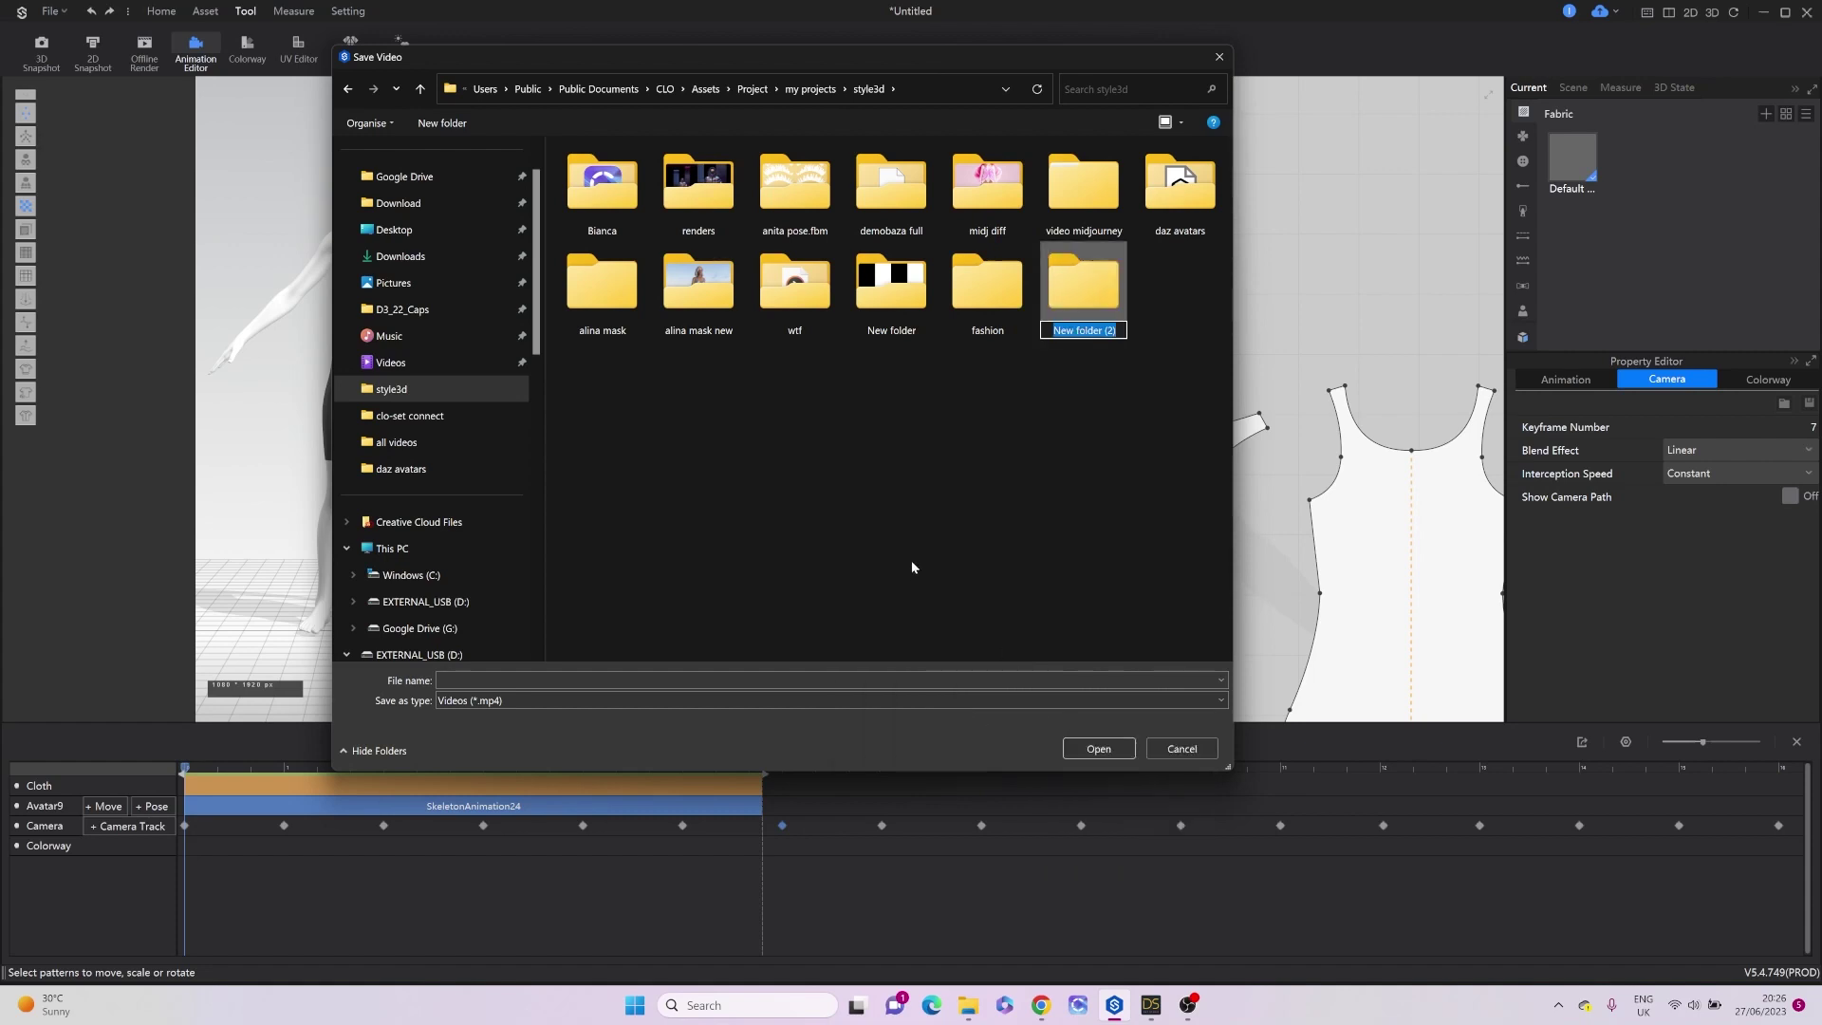
pyautogui.write('walking animation style')
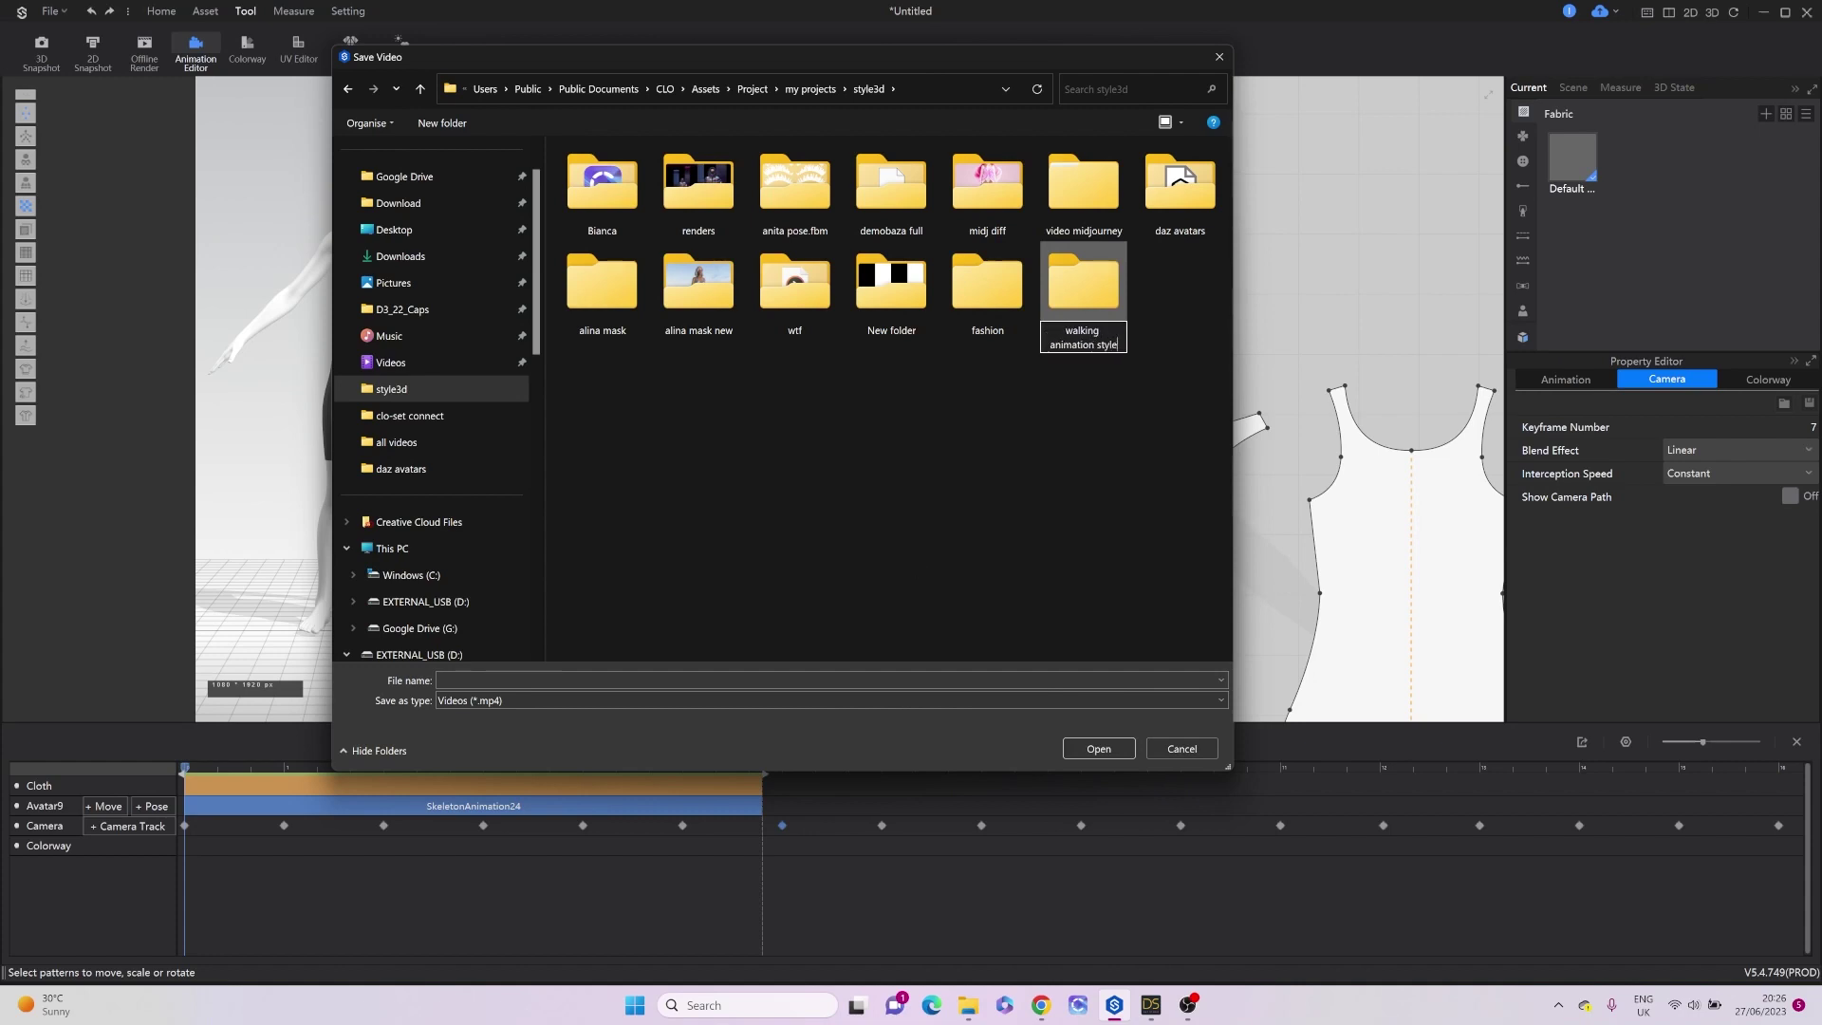
pyautogui.write('3d tutorial')
pyautogui.press('Return')
pyautogui.press('Return')
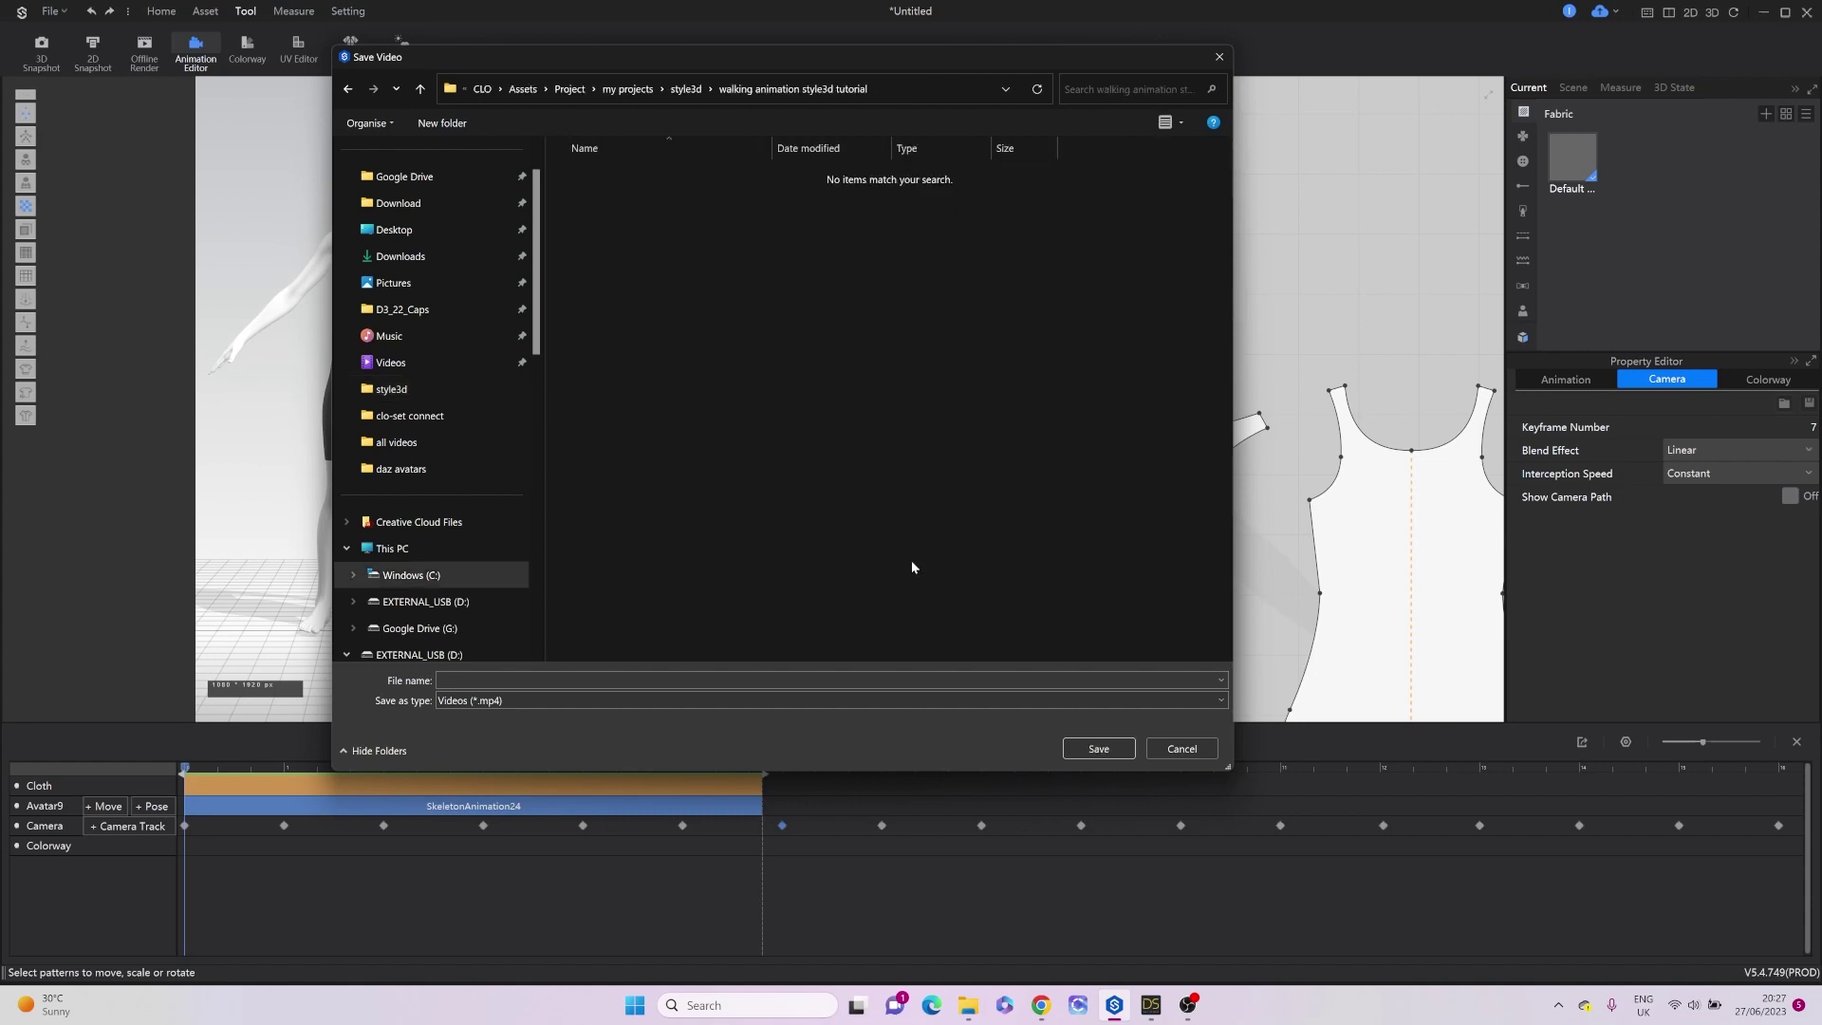
# Name the video file "walking animation style3d tutorial" and save it to start rendering the frames.
pyautogui.click(637, 682)
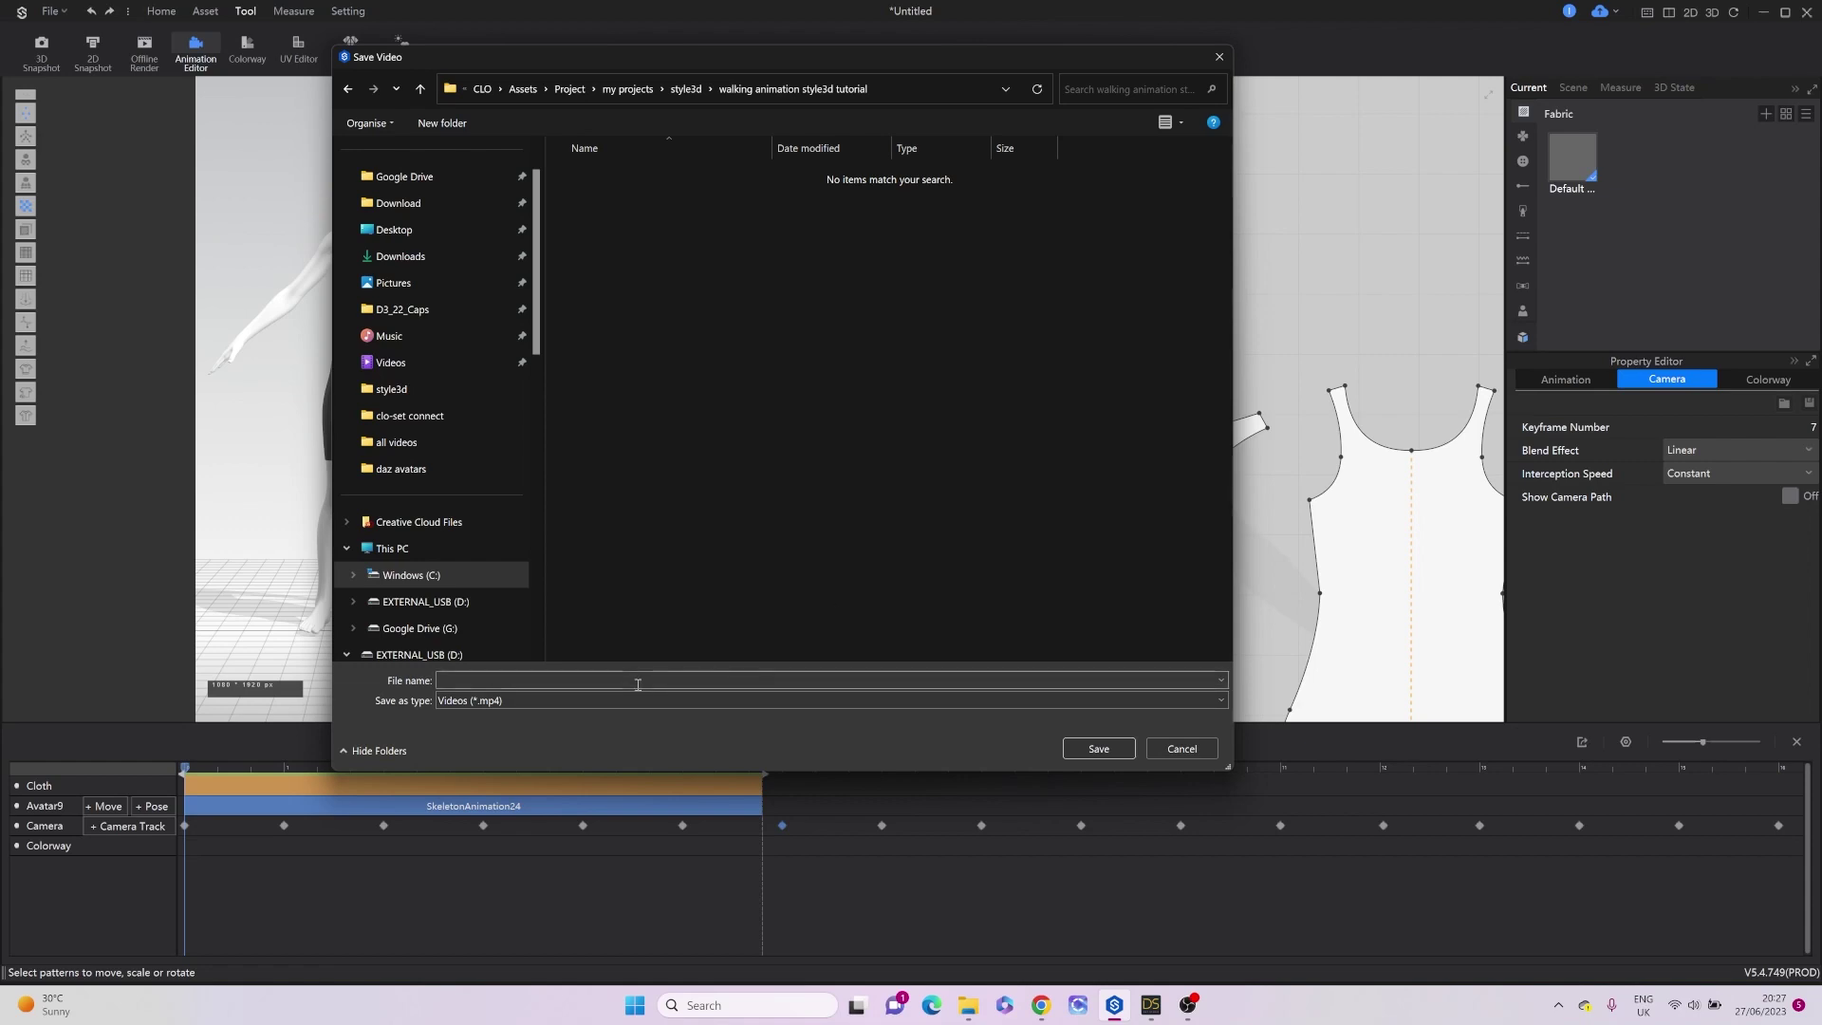
pyautogui.write('wal')
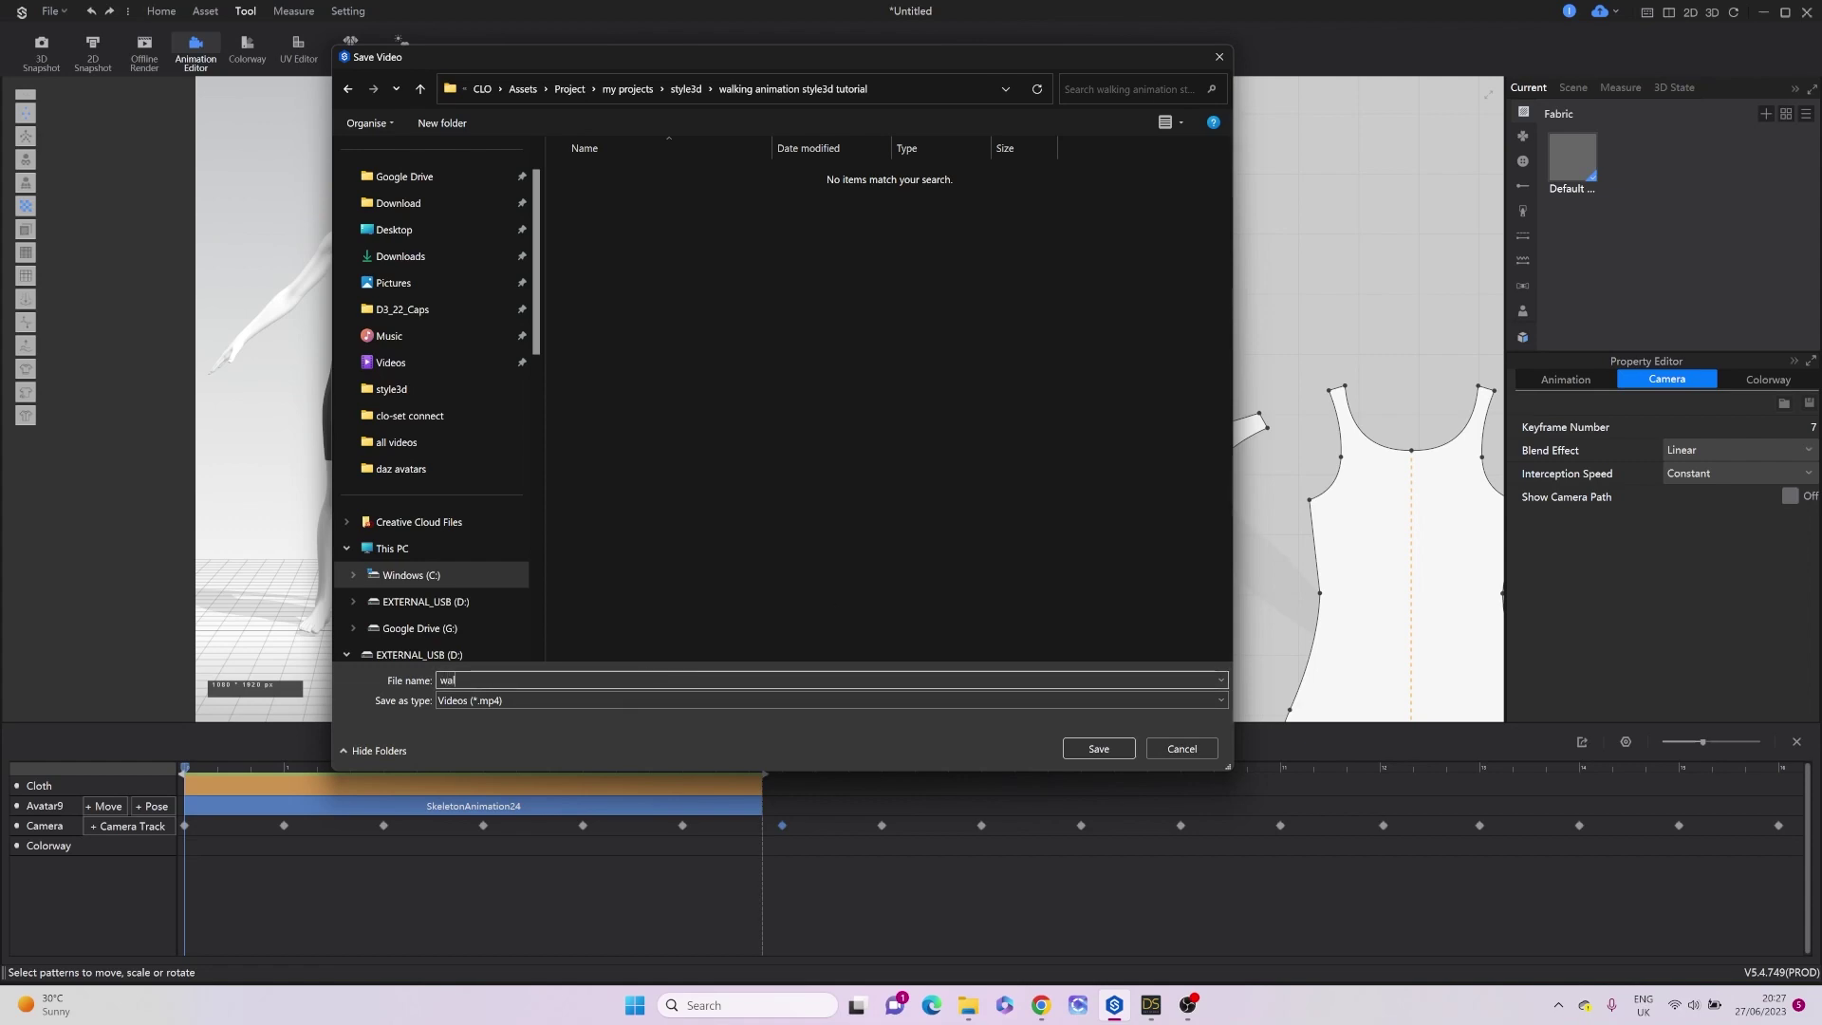
pyautogui.write('king animation st')
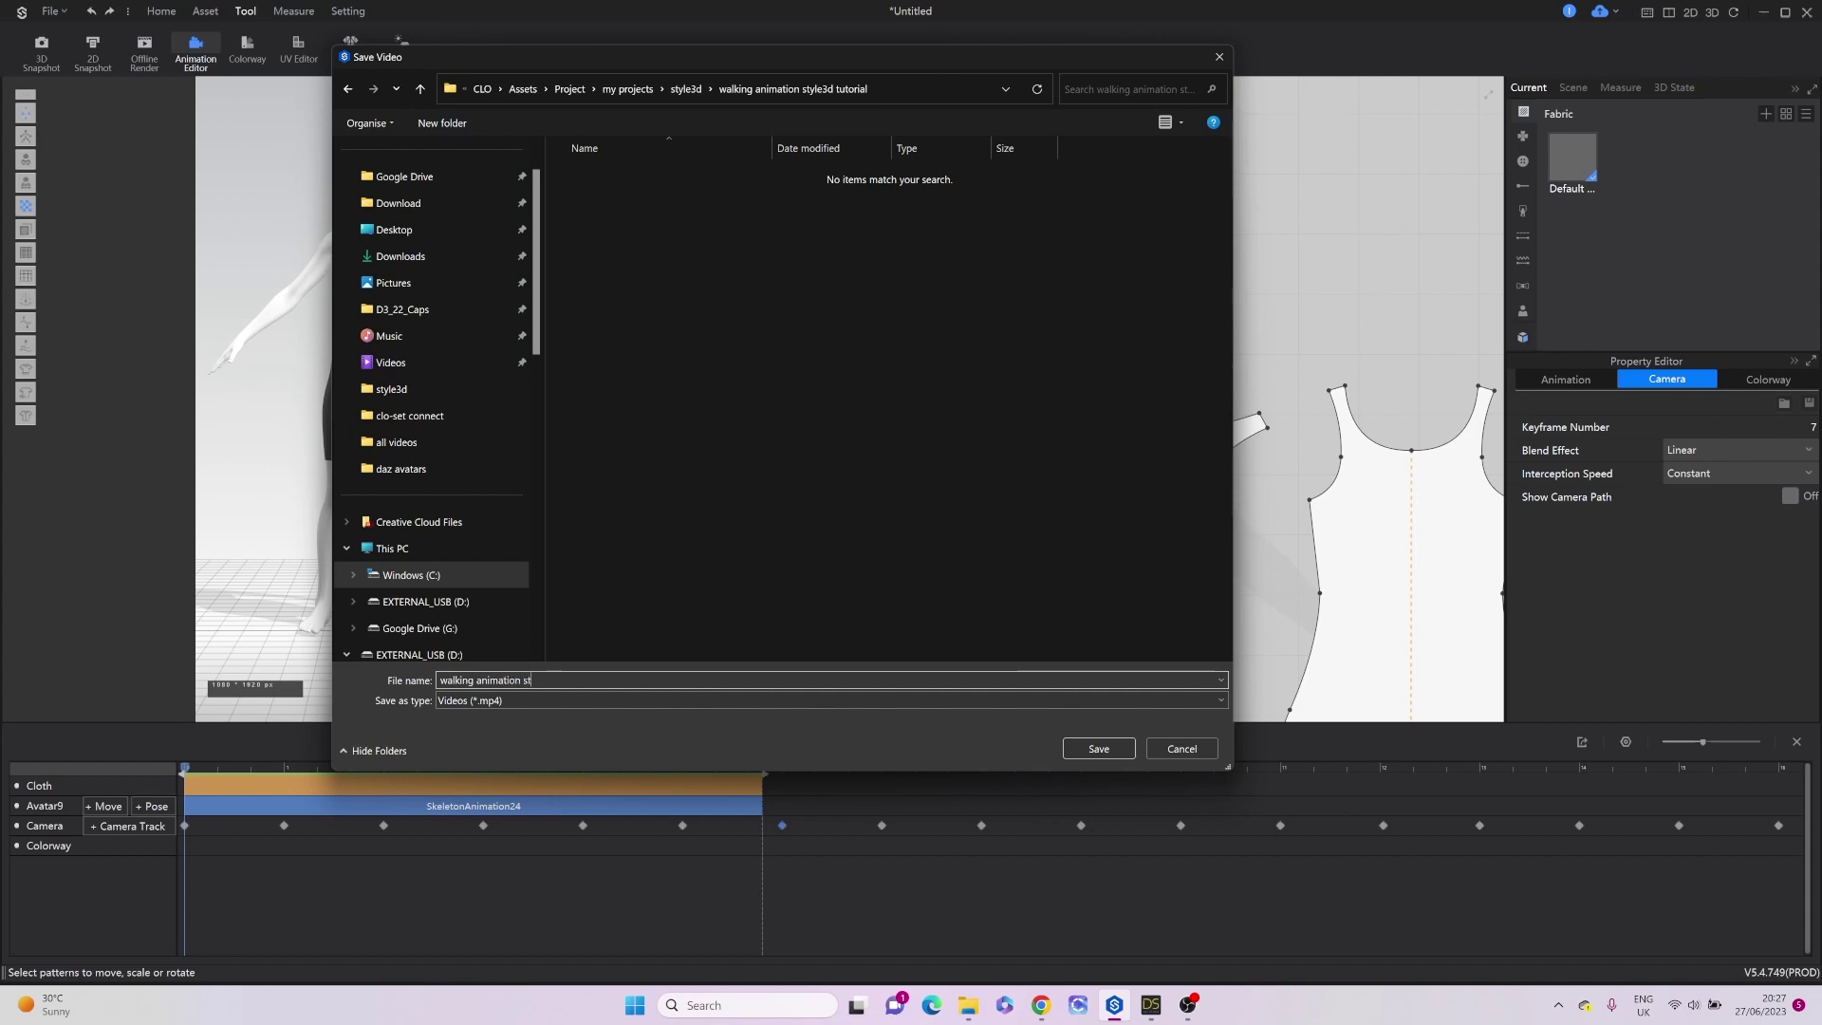
pyautogui.write('yle3d tutorial')
pyautogui.click(1101, 752)
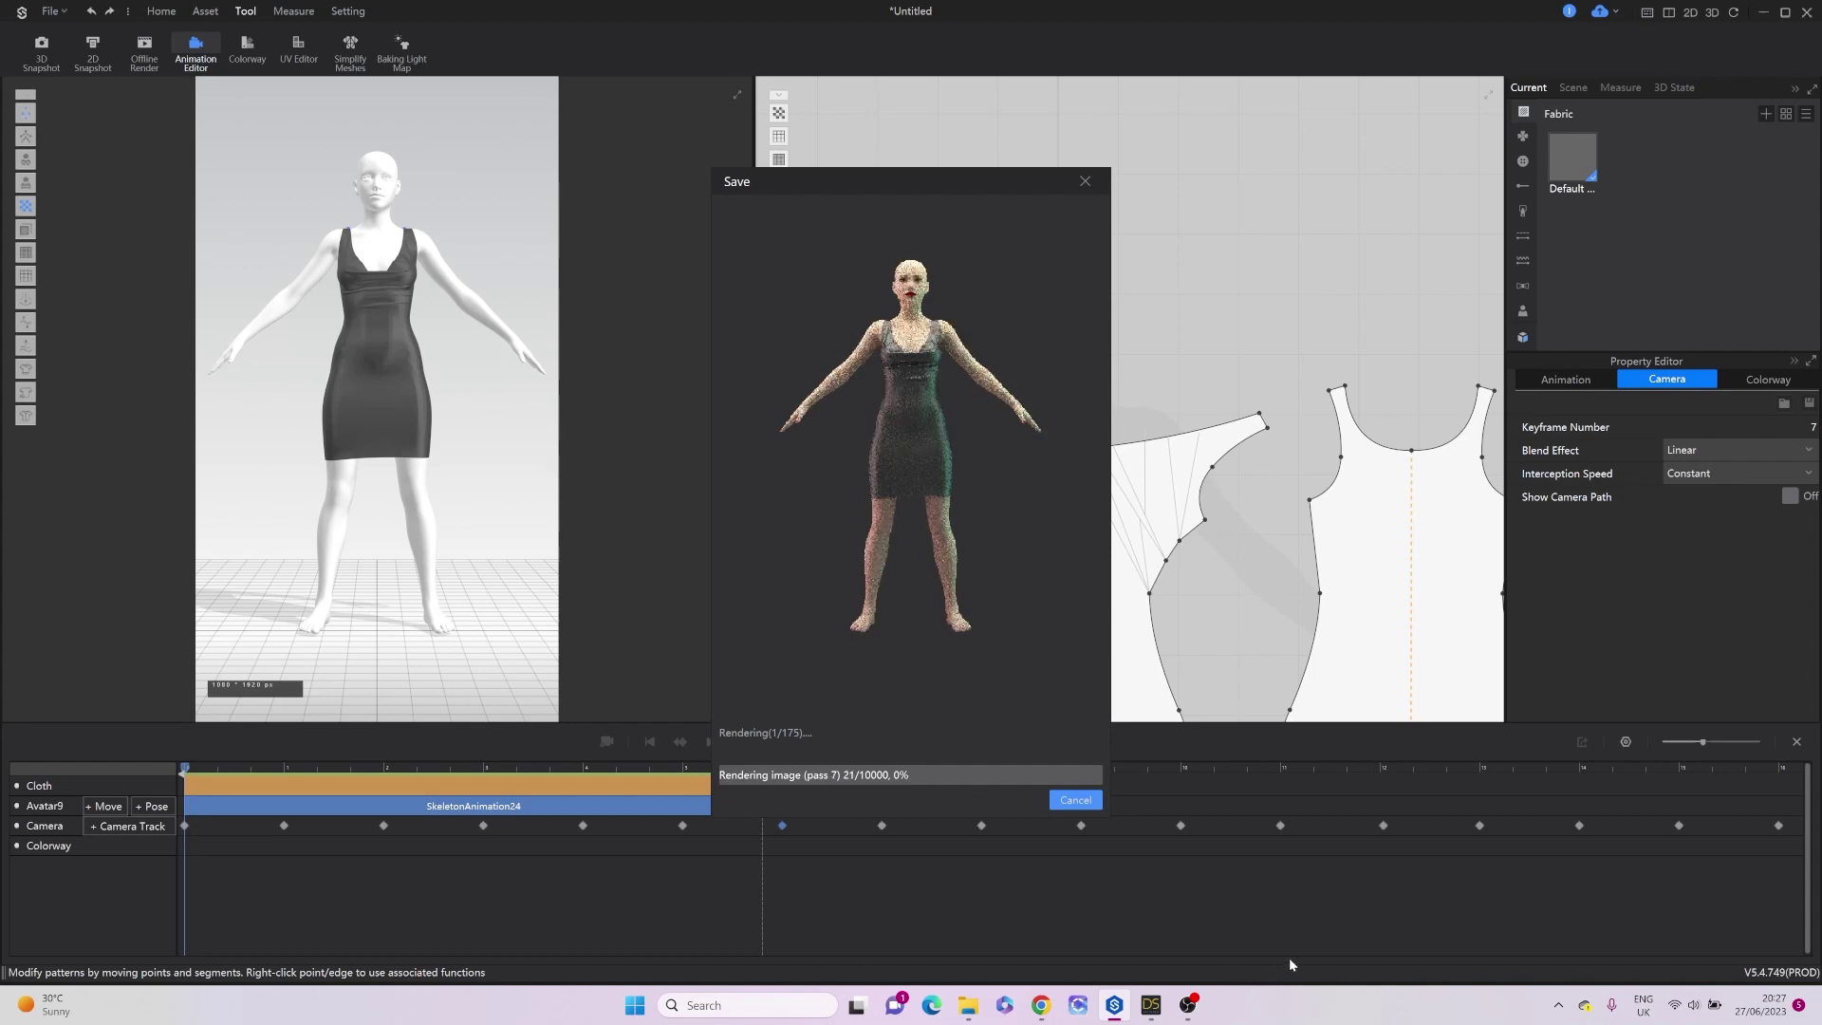
pyautogui.moveTo(1203, 1014)
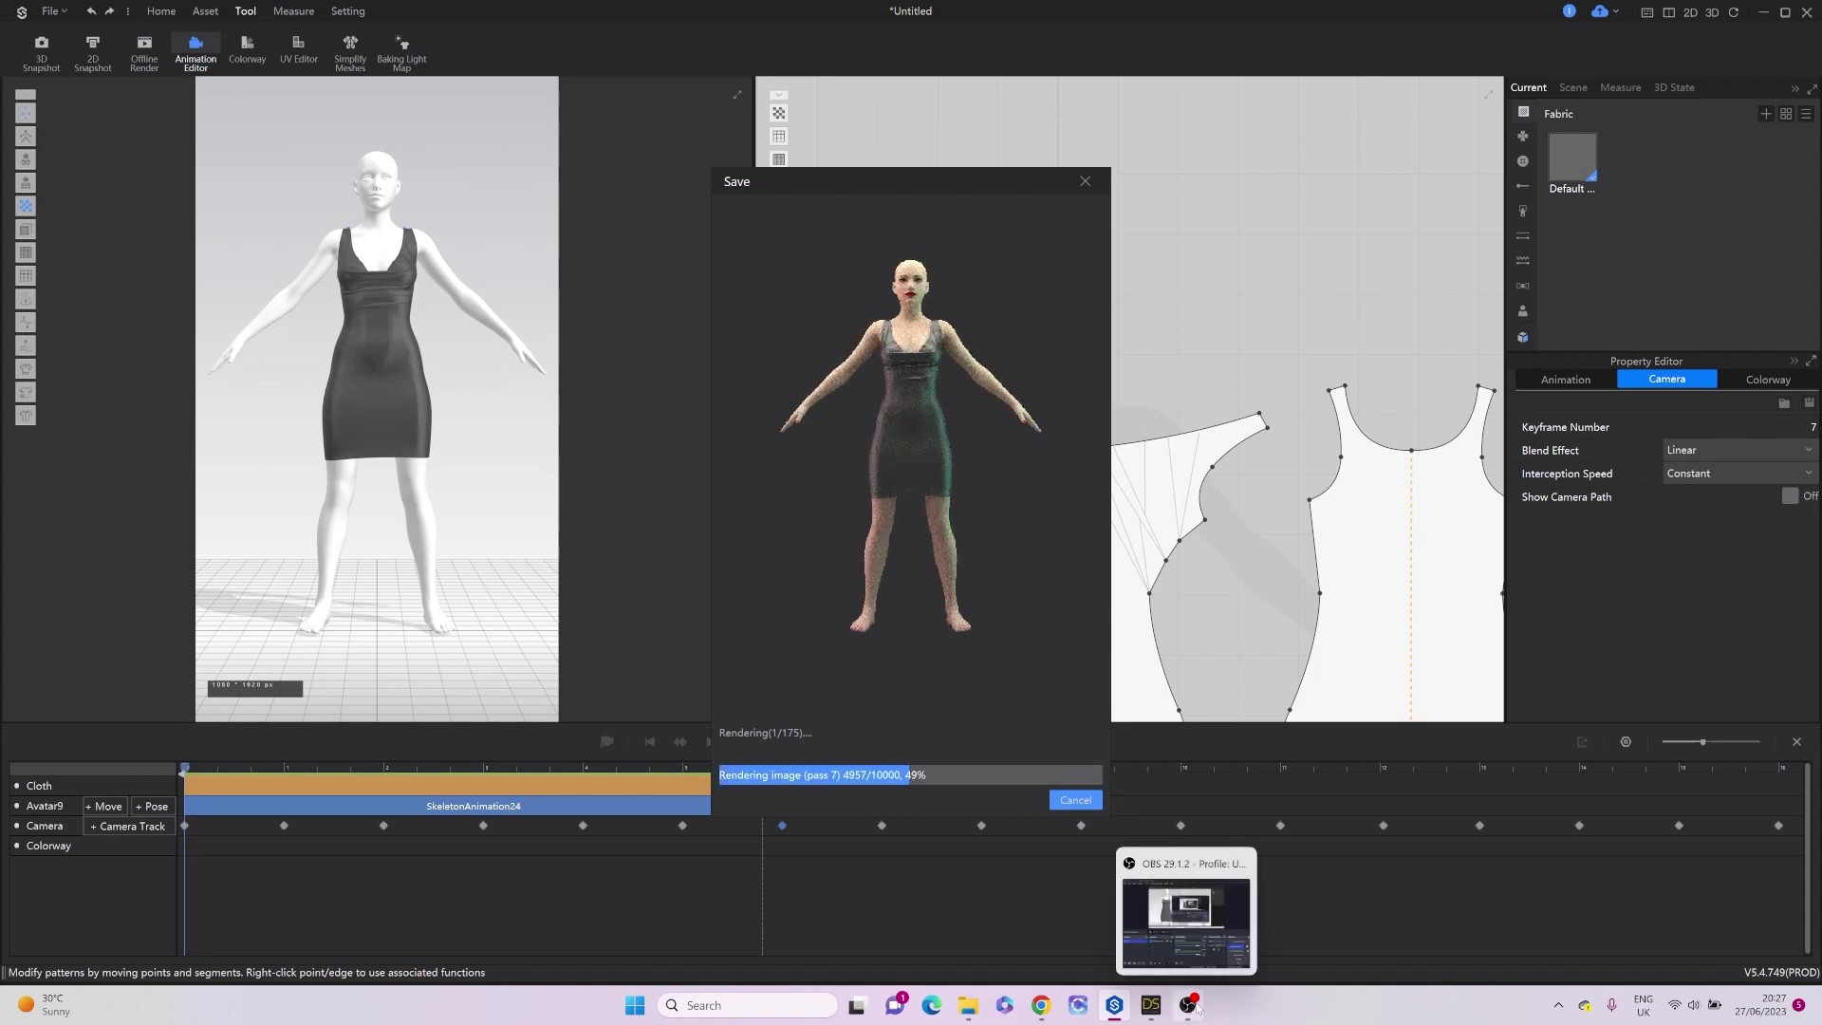